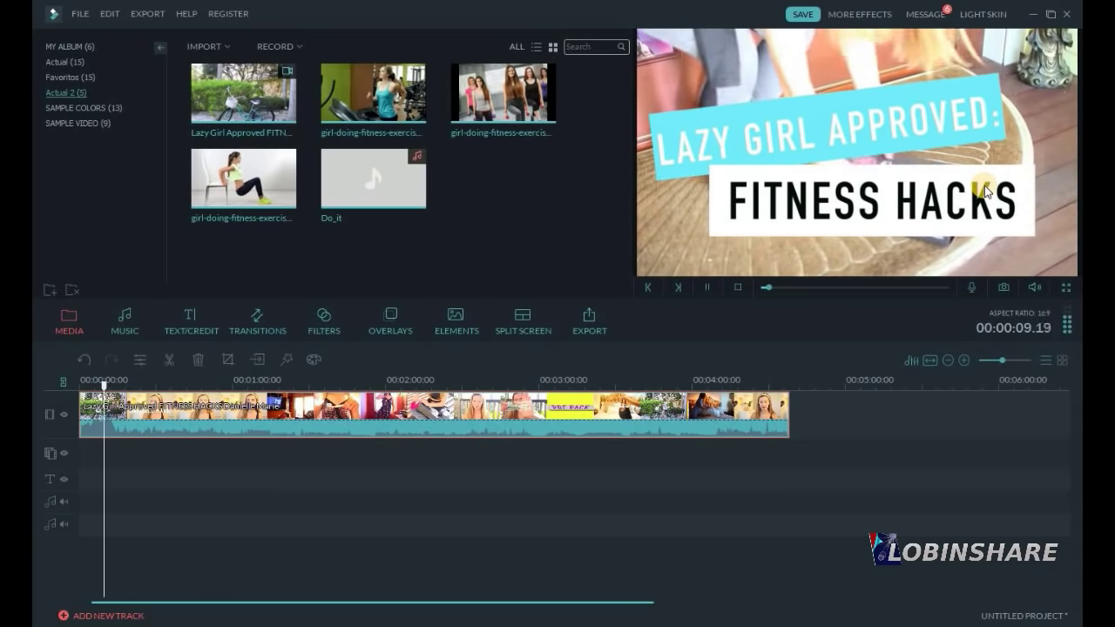
Preview the fitness video at several points along the timeline, then return to its beginning and pause playback.
{"action": "left_click", "coordinate": [702, 294]}
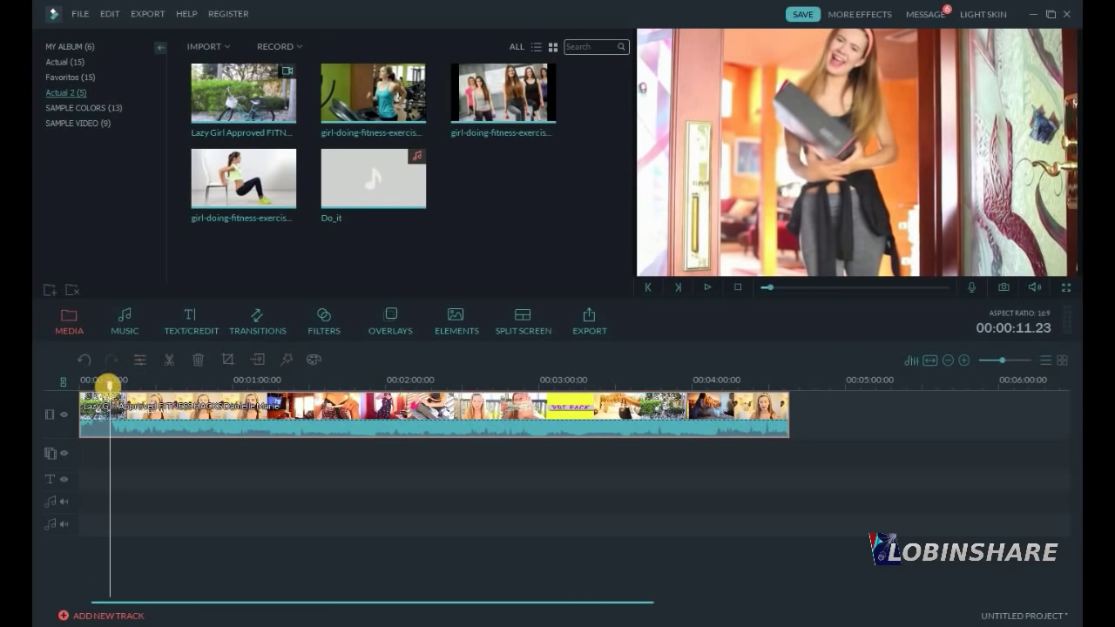
{"action": "left_click", "coordinate": [82, 384]}
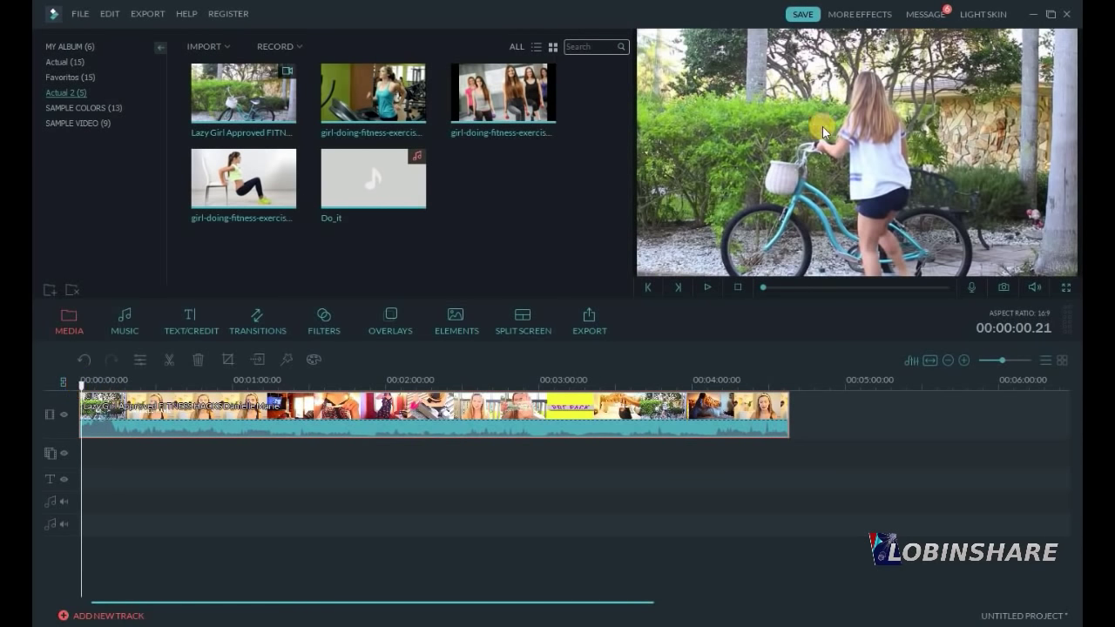
{"action": "key", "text": "space"}
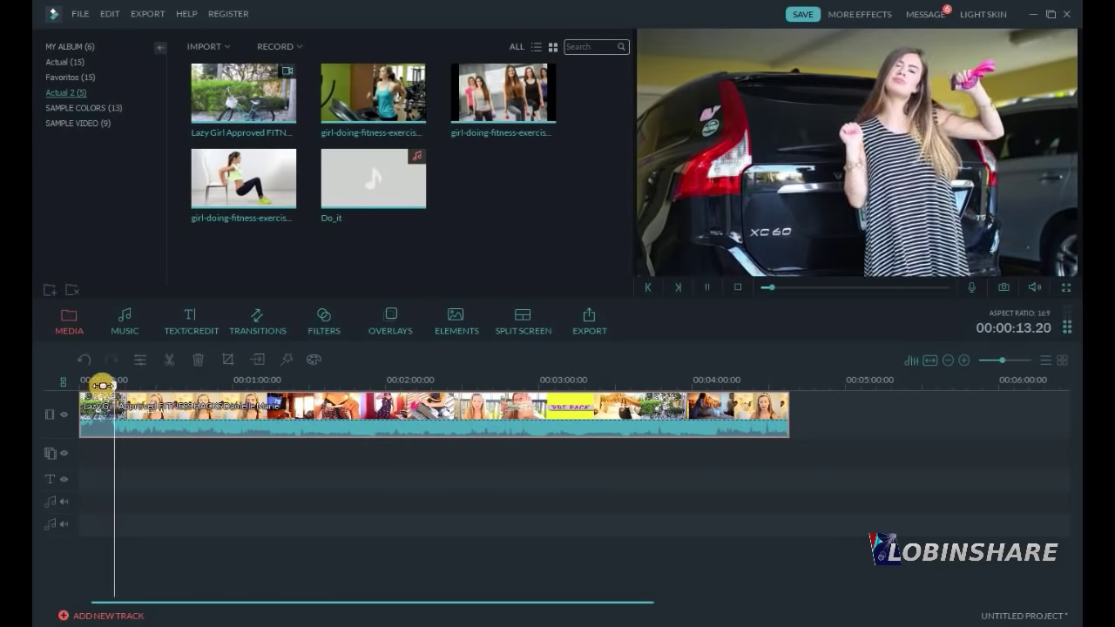
{"action": "left_click", "coordinate": [252, 384]}
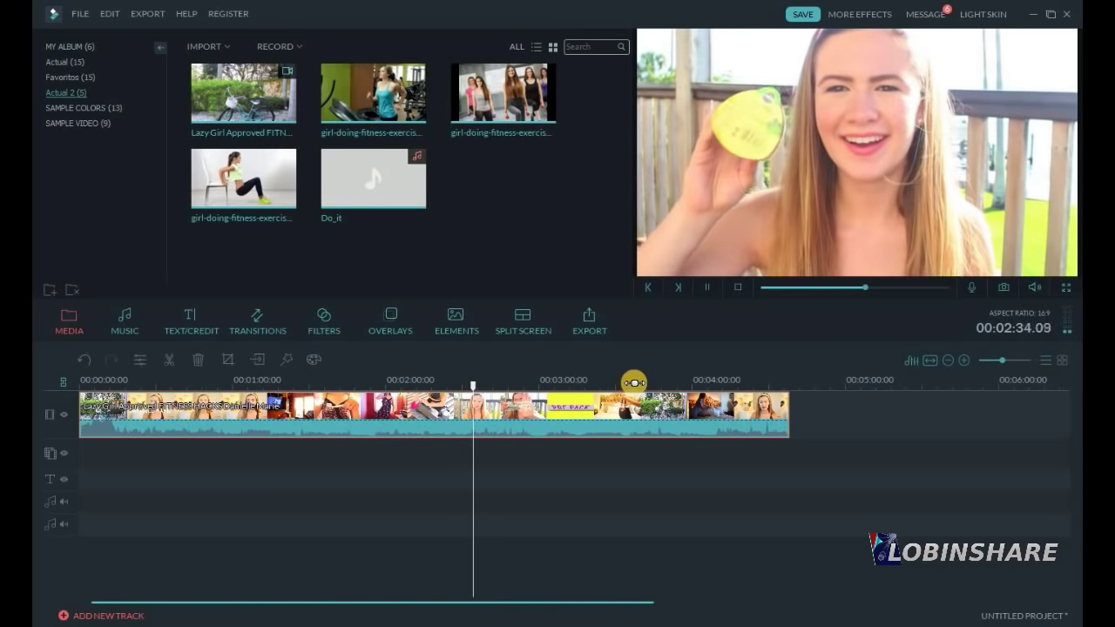
{"action": "left_click", "coordinate": [635, 386]}
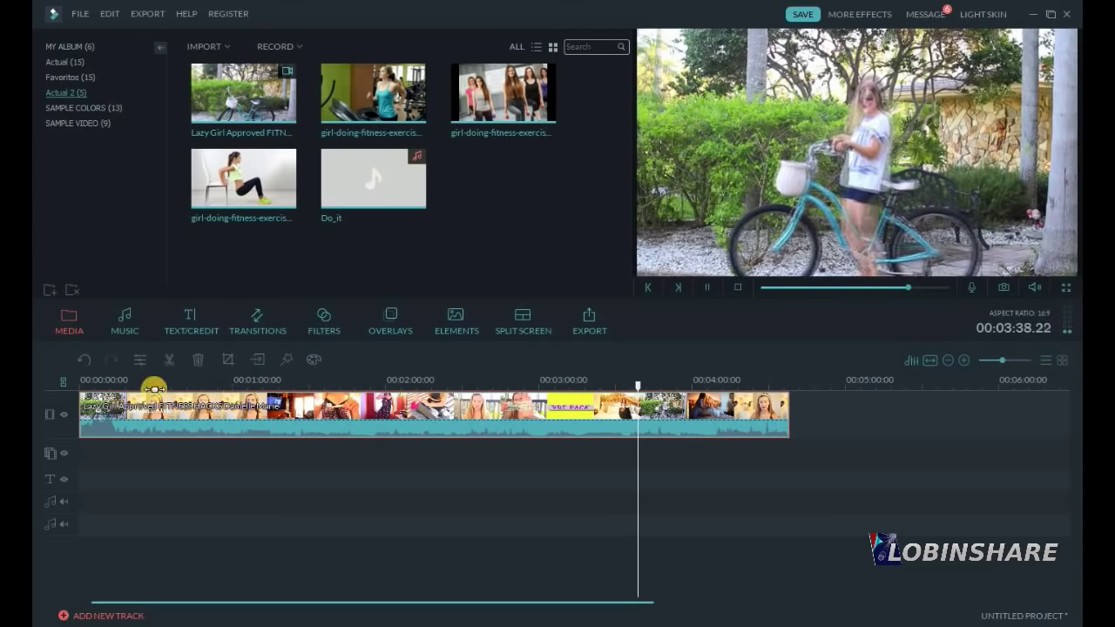
{"action": "left_click", "coordinate": [79, 383]}
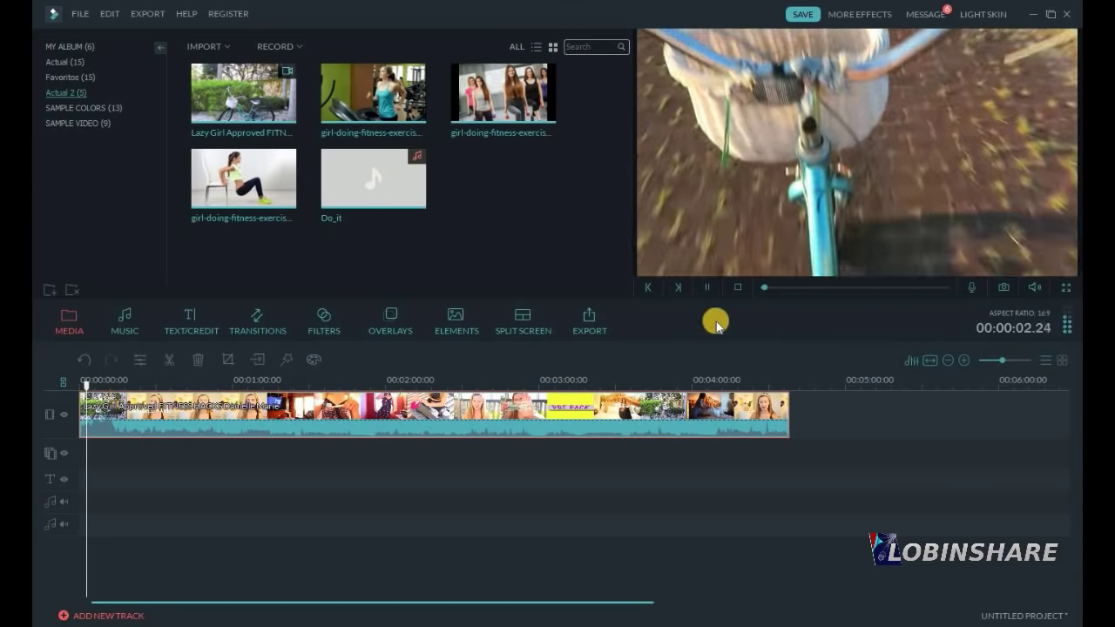
{"action": "left_click", "coordinate": [709, 287]}
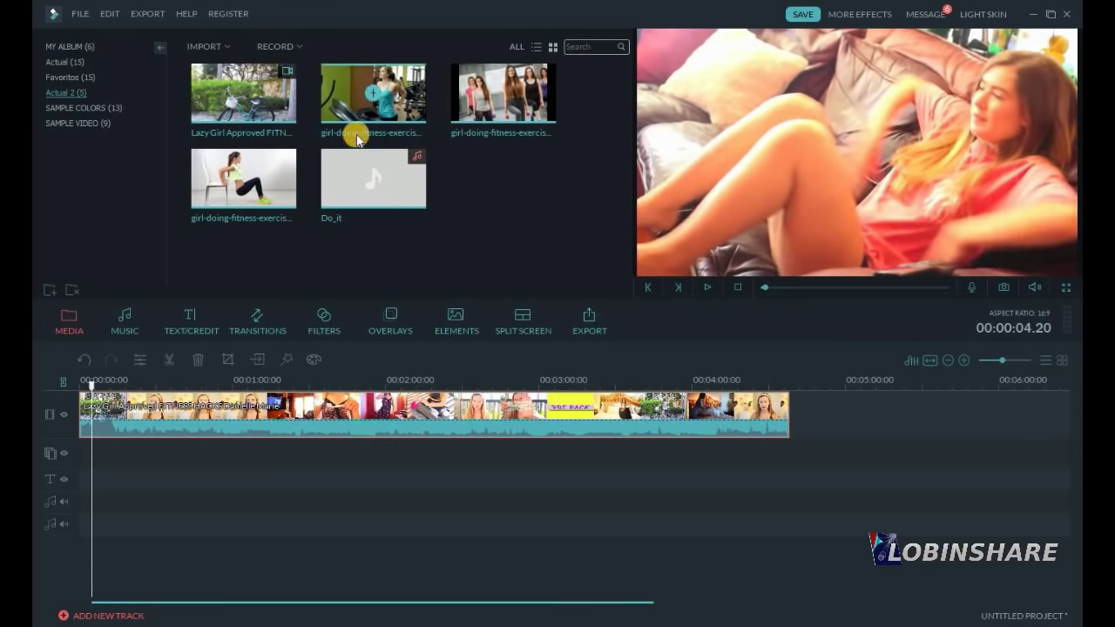
Place the photo of the woman running on a treadmill on the first picture-in-picture track at about 8 seconds.
{"action": "left_click", "coordinate": [388, 129]}
{"action": "left_click_drag", "start_coordinate": [398, 130], "coordinate": [217, 448]}
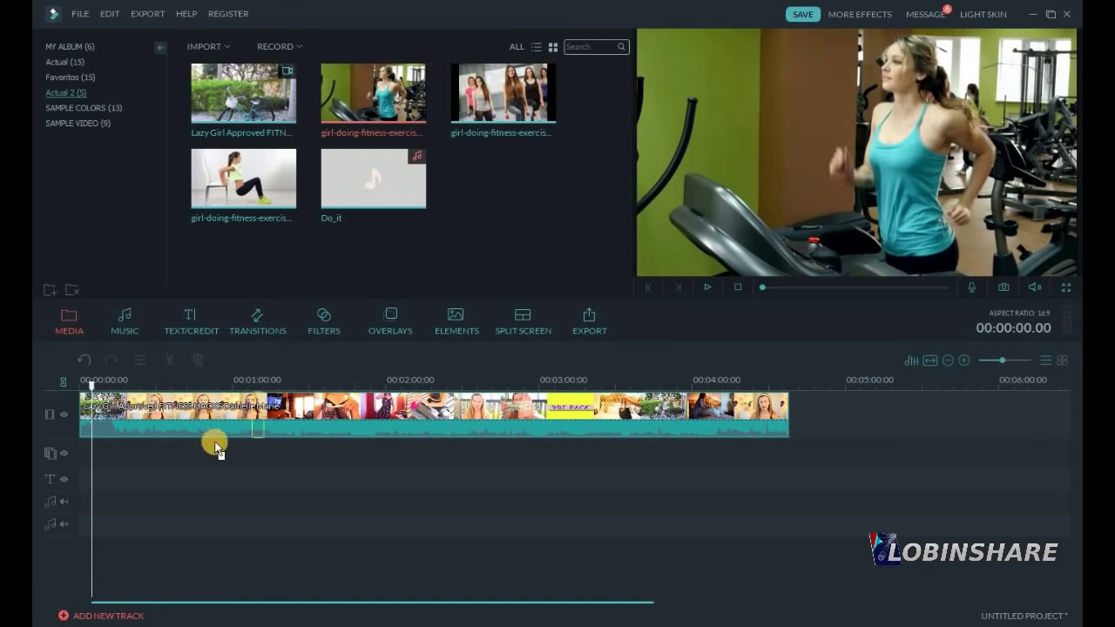
{"action": "left_click_drag", "start_coordinate": [126, 452], "coordinate": [102, 453]}
Play the timeline from about 2 seconds past the treadmill photo to preview the overlay, then pause playback.
{"action": "left_click", "coordinate": [84, 386]}
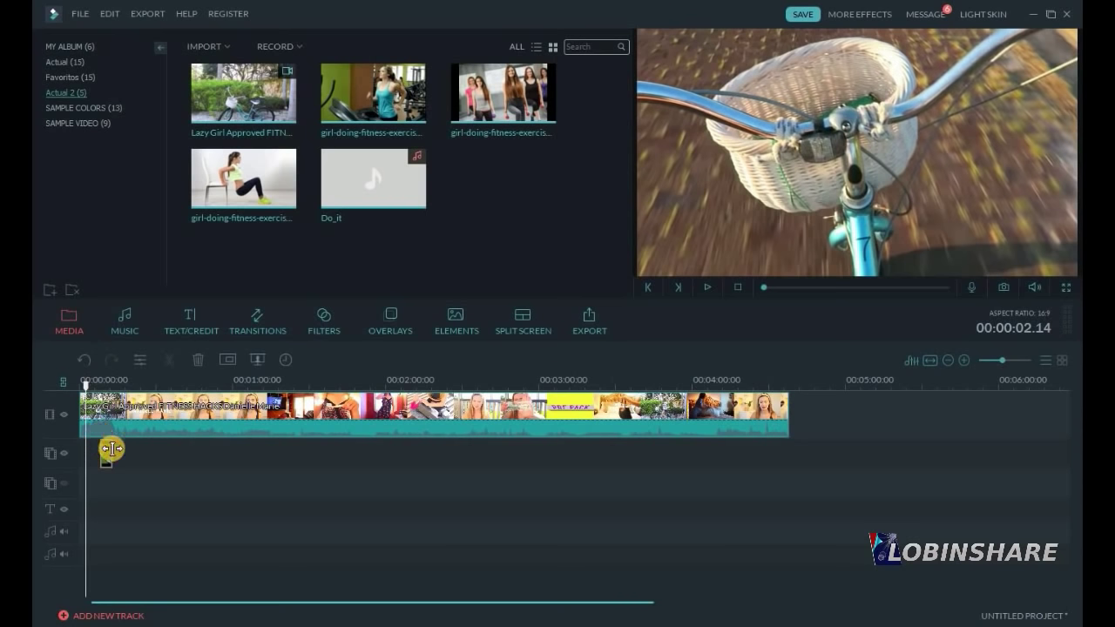
{"action": "left_click", "coordinate": [711, 287]}
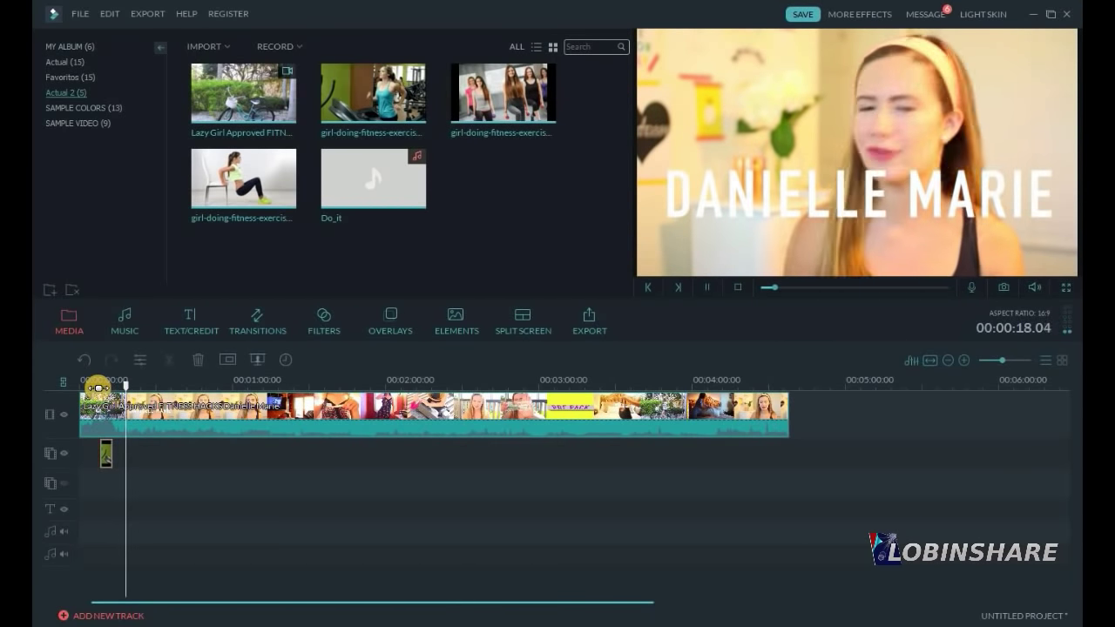
{"action": "left_click", "coordinate": [706, 287]}
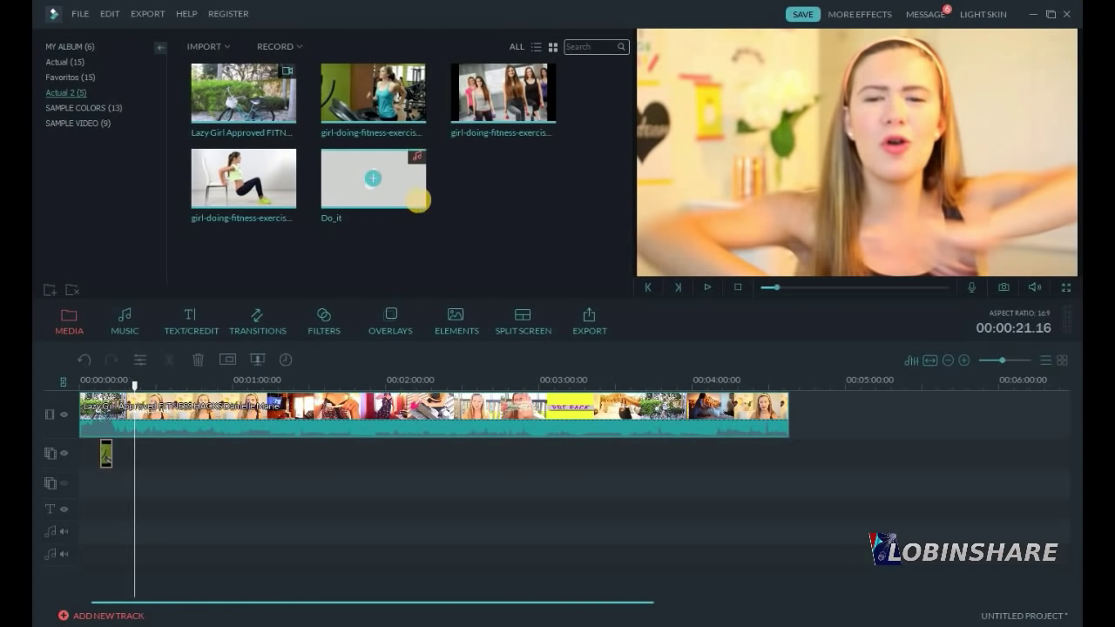
Add the Do_it song to the first music track at the playhead and preview it with the video.
{"action": "left_click", "coordinate": [416, 199]}
{"action": "left_click_drag", "start_coordinate": [417, 199], "coordinate": [139, 515]}
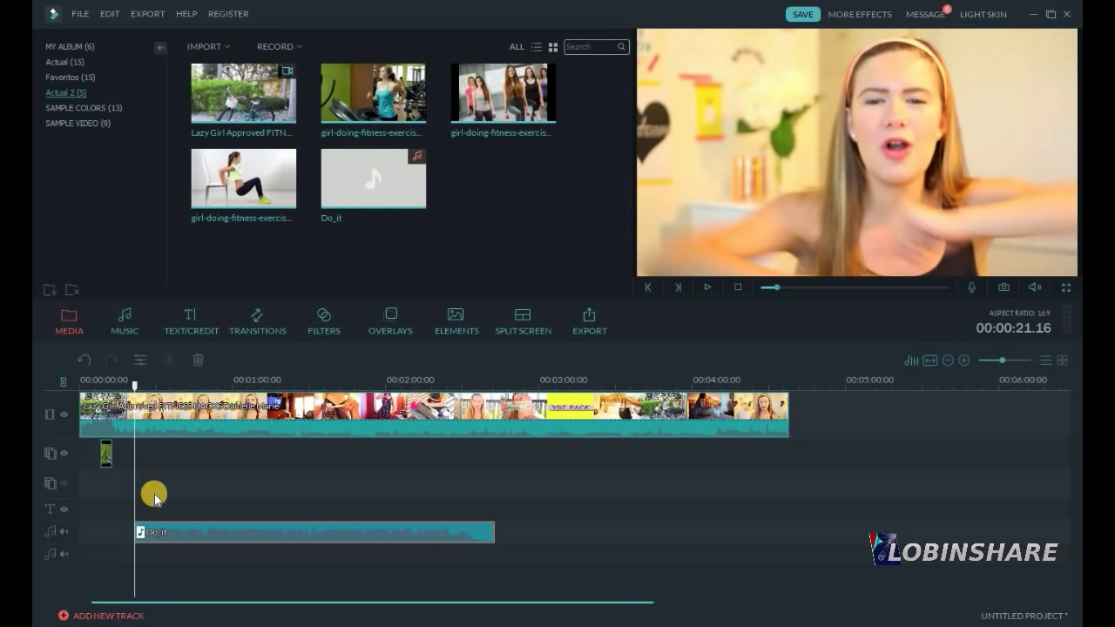
{"action": "left_click", "coordinate": [707, 288]}
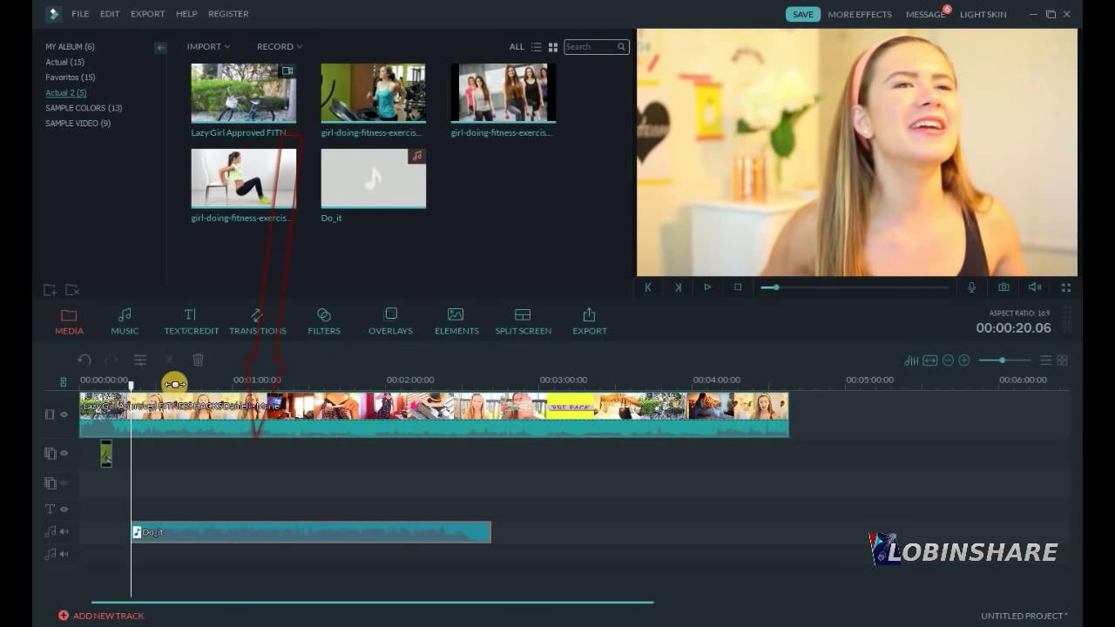
{"action": "left_click", "coordinate": [175, 384]}
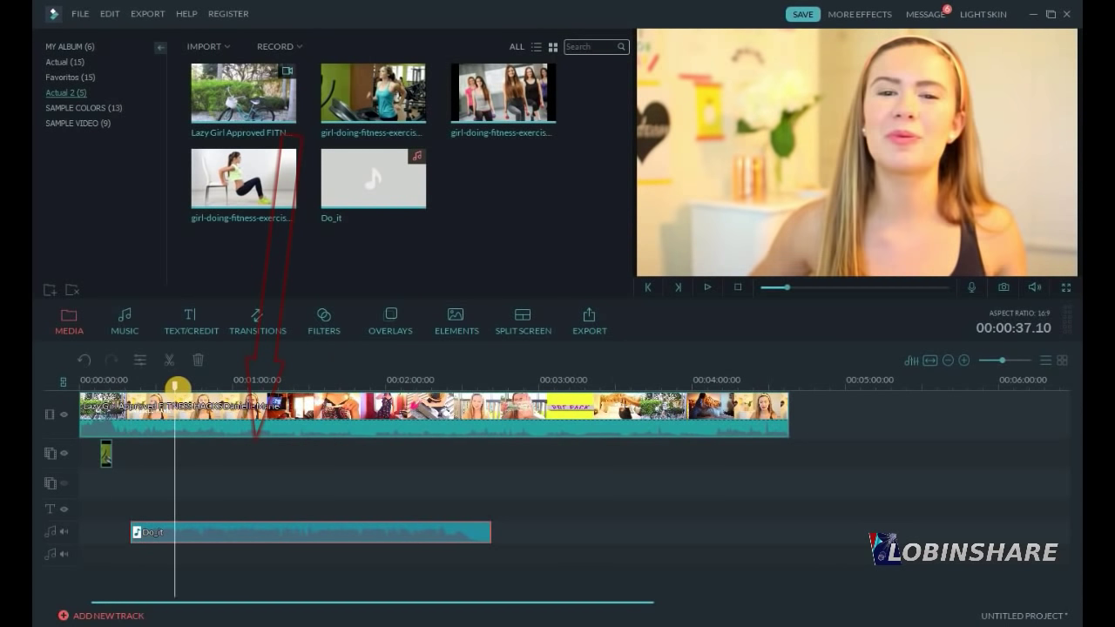
{"action": "left_click", "coordinate": [707, 287]}
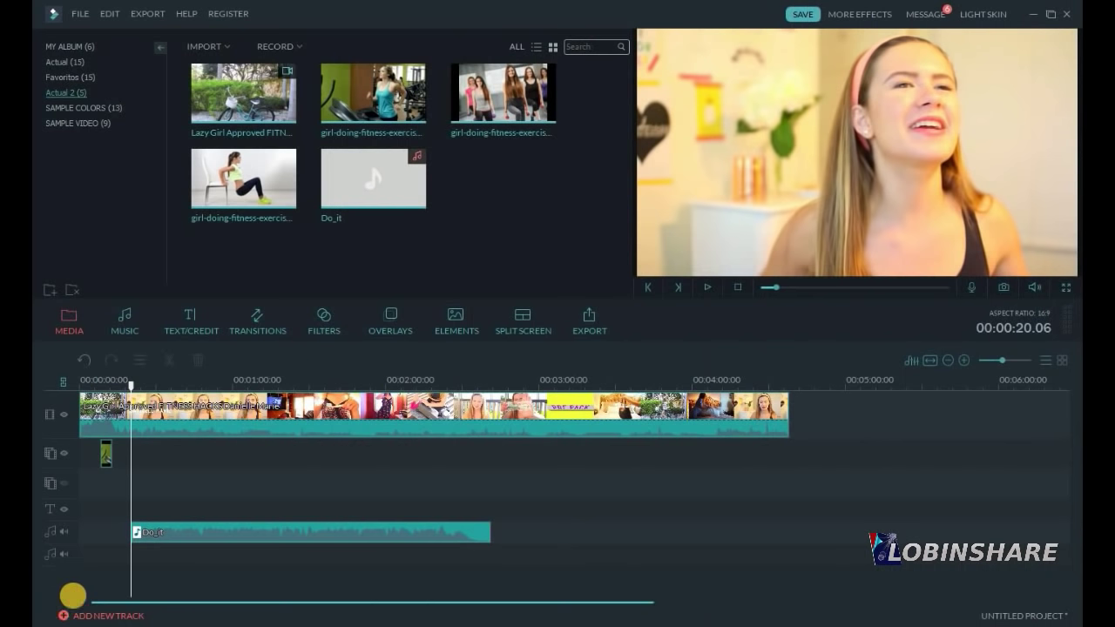
Examine how the main video, treadmill photo and Do_it song in the media library correspond to their timeline tracks.
{"action": "left_click", "coordinate": [356, 421]}
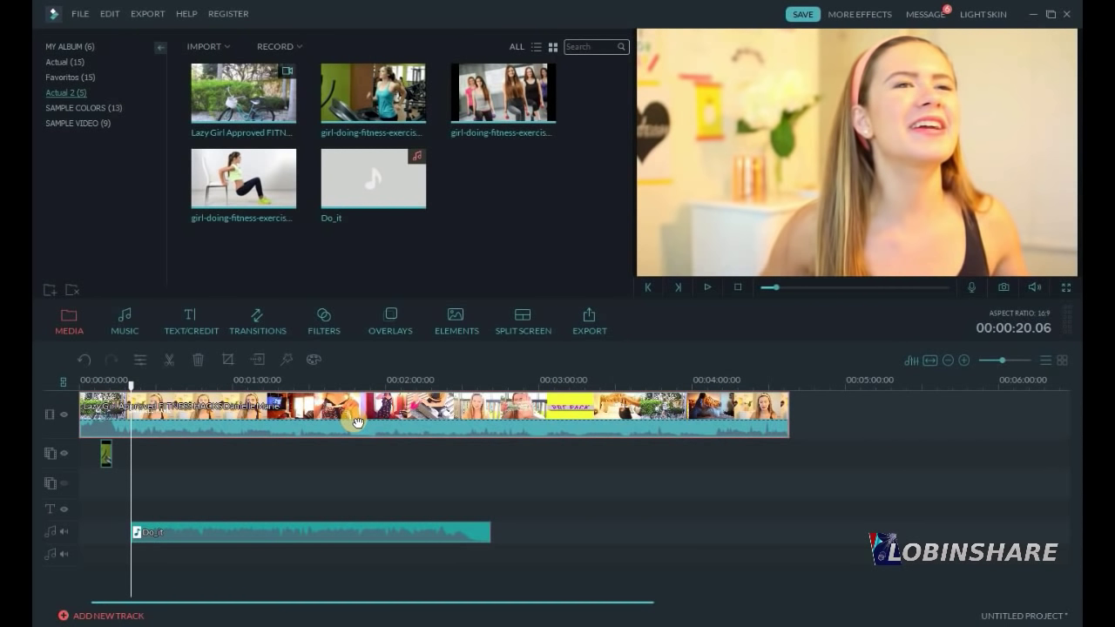
{"action": "left_click", "coordinate": [102, 466]}
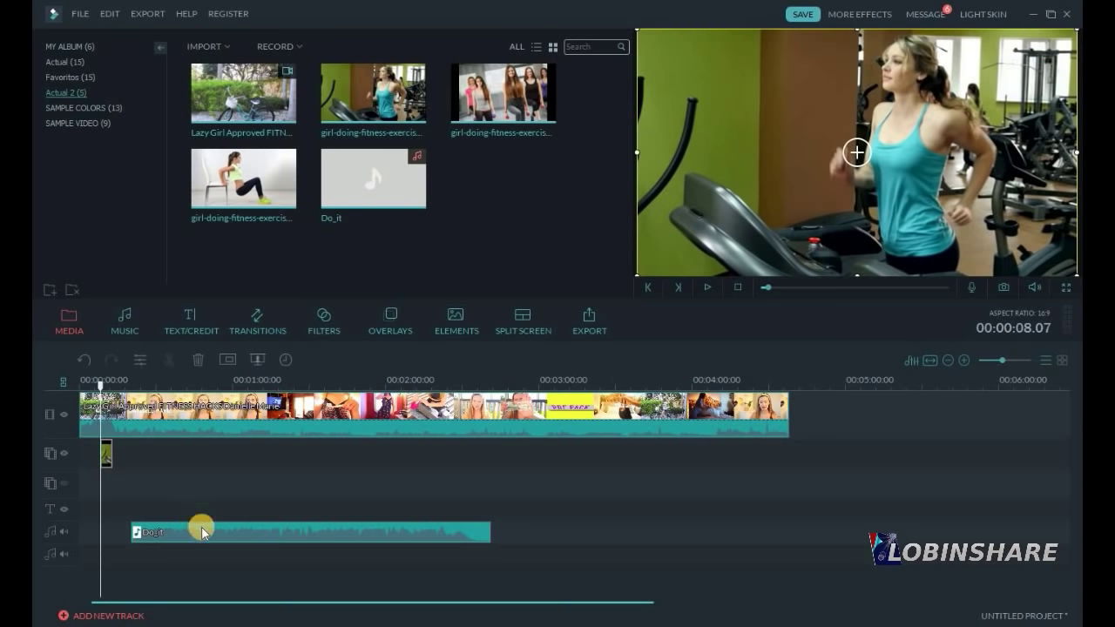
{"action": "left_click", "coordinate": [202, 526]}
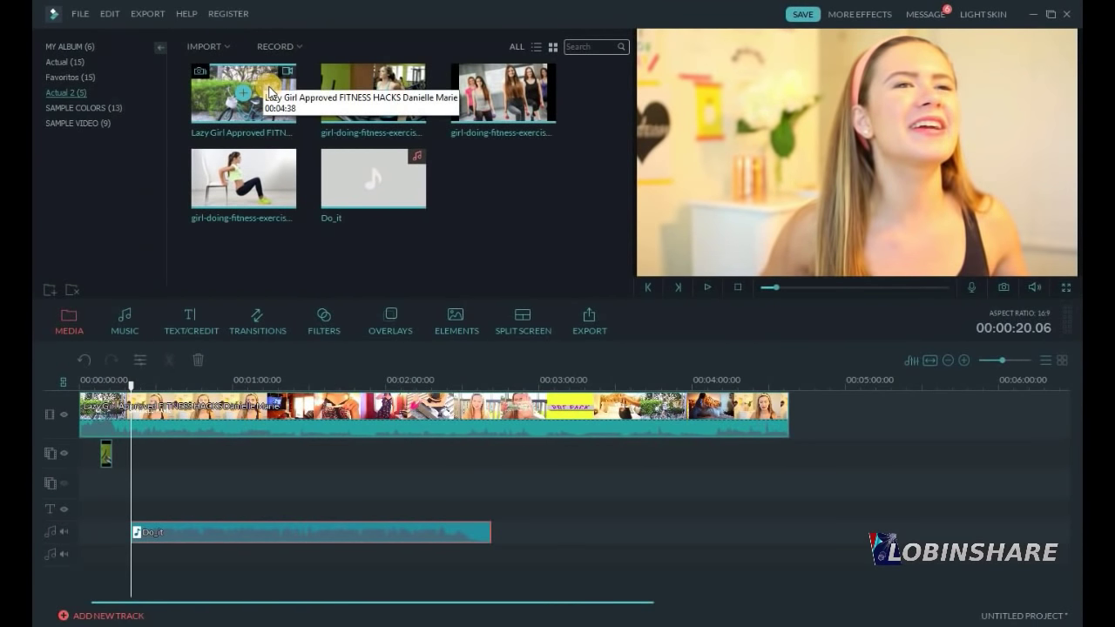
{"action": "left_click_drag", "start_coordinate": [269, 91], "coordinate": [351, 258]}
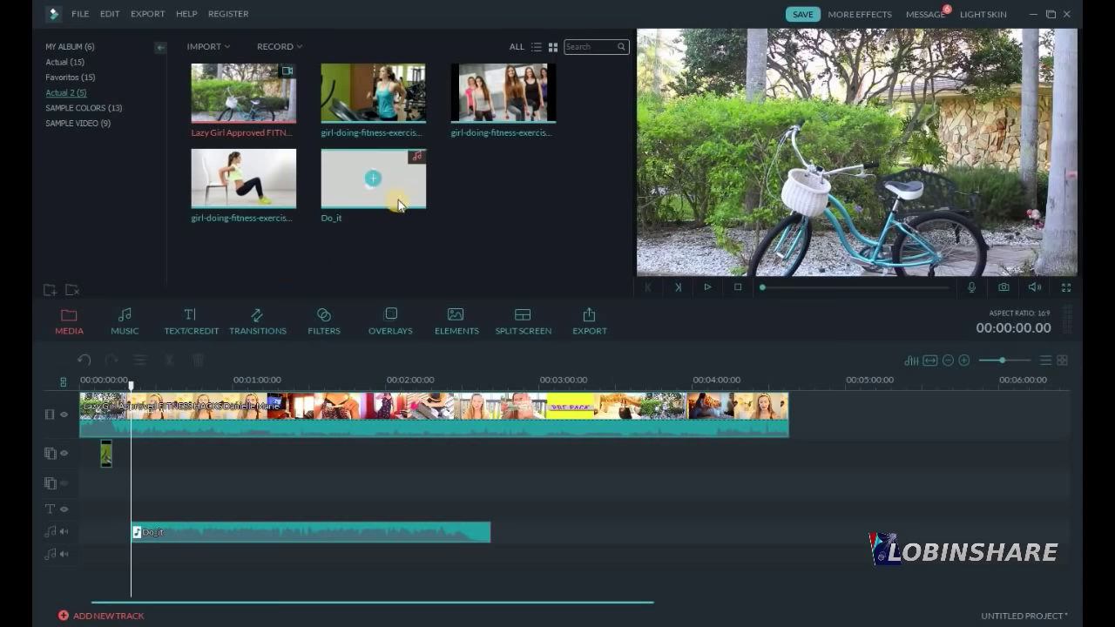
{"action": "mouse_move", "coordinate": [401, 196]}
{"action": "left_mouse_down"}
{"action": "mouse_move", "coordinate": [401, 180]}
{"action": "mouse_move", "coordinate": [375, 179]}
{"action": "mouse_move", "coordinate": [330, 358]}
{"action": "mouse_move", "coordinate": [244, 477]}
{"action": "mouse_move", "coordinate": [244, 432]}
{"action": "mouse_move", "coordinate": [232, 476]}
{"action": "mouse_move", "coordinate": [154, 577]}
{"action": "mouse_move", "coordinate": [89, 543]}
{"action": "mouse_move", "coordinate": [89, 552]}
{"action": "mouse_move", "coordinate": [99, 503]}
{"action": "mouse_move", "coordinate": [41, 526]}
{"action": "left_mouse_up"}
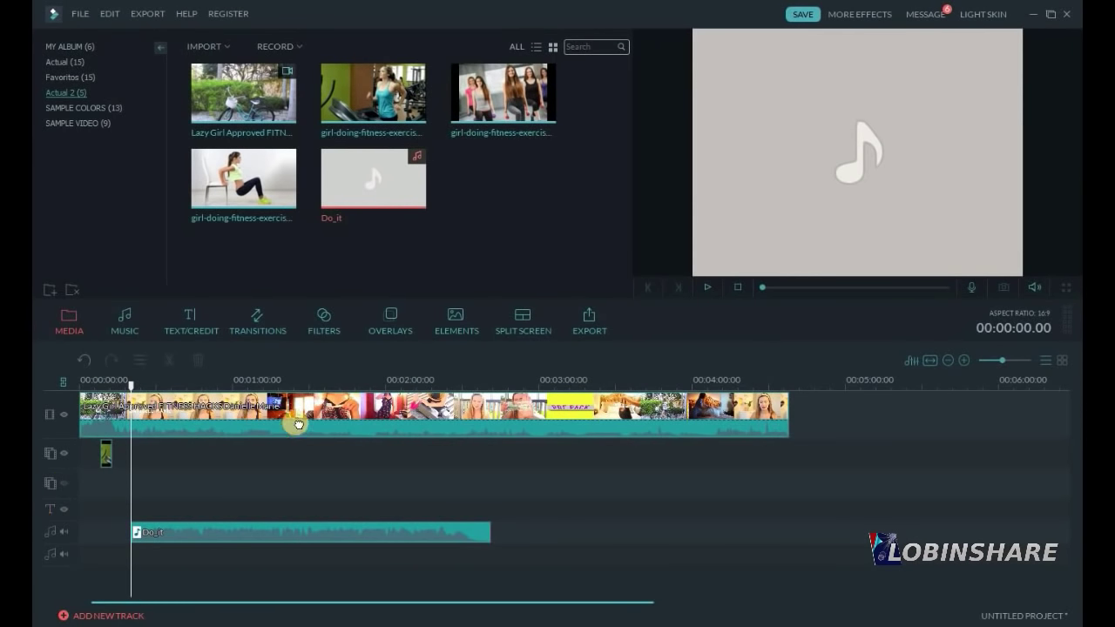
{"action": "left_click", "coordinate": [105, 452]}
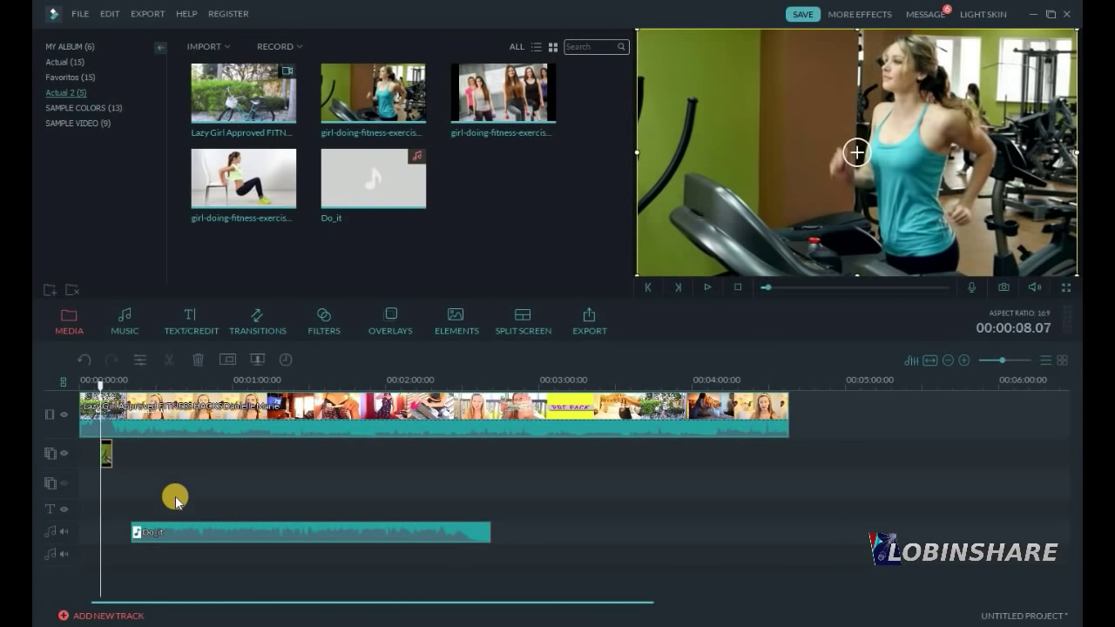
{"action": "left_click", "coordinate": [223, 533]}
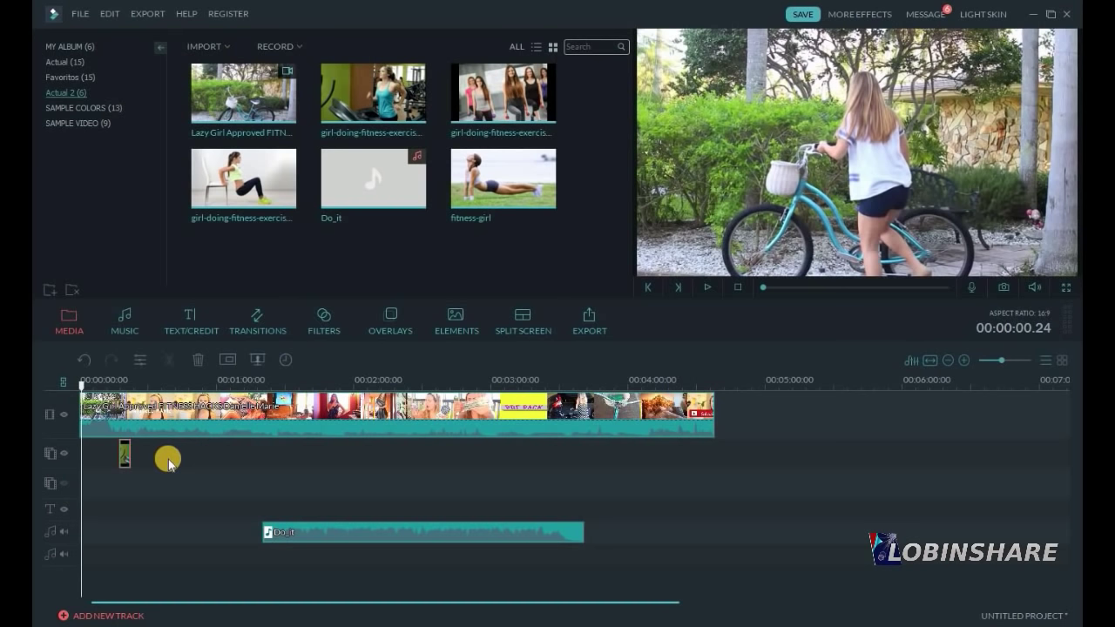
{"action": "left_click", "coordinate": [208, 425]}
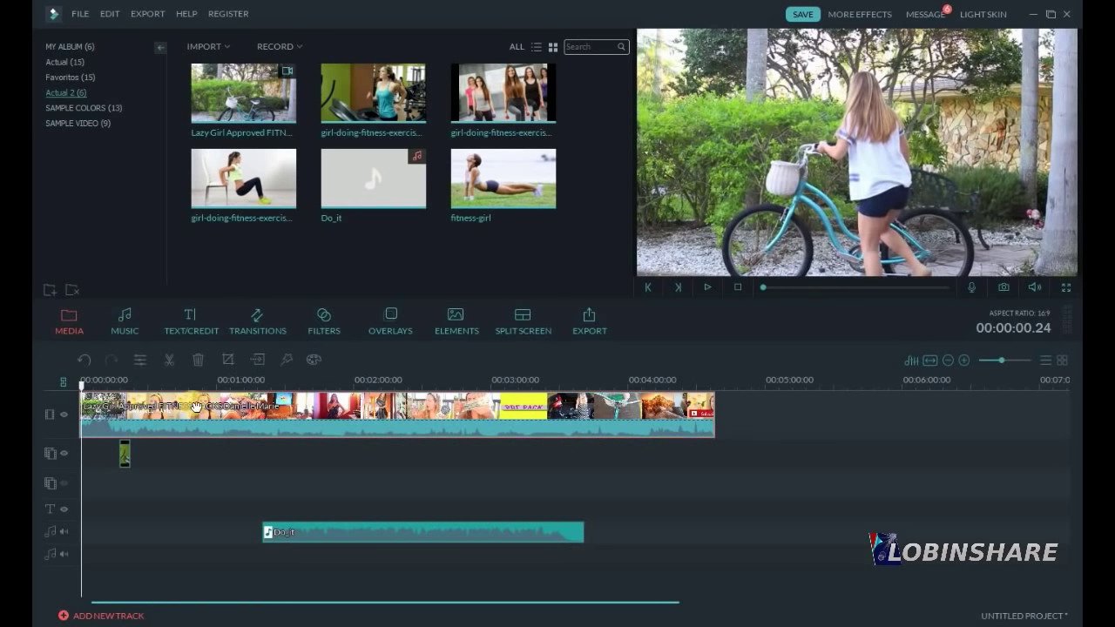
{"action": "left_click", "coordinate": [122, 454]}
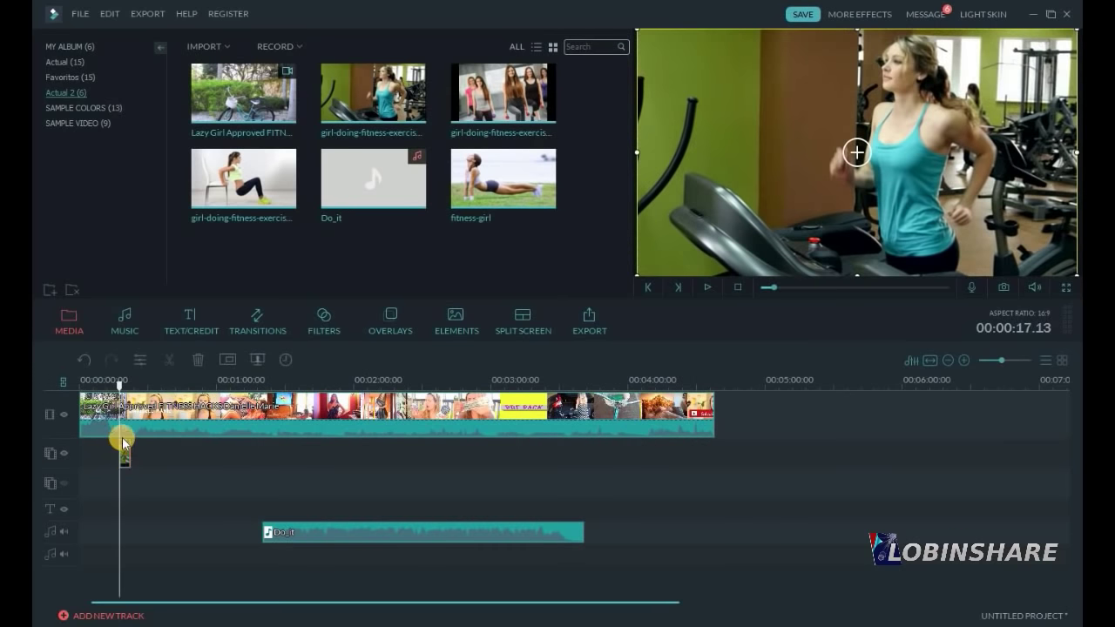
{"action": "left_click", "coordinate": [315, 538]}
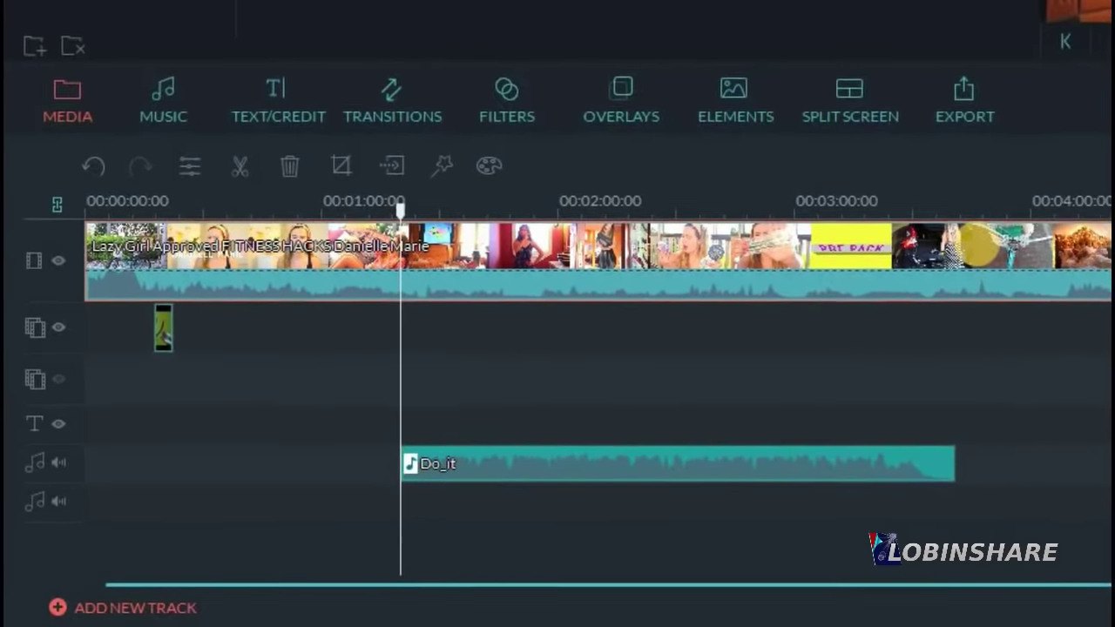
Play the video from its beginning and pause once the FITNESS HACKS title is on screen.
{"action": "left_click", "coordinate": [87, 185]}
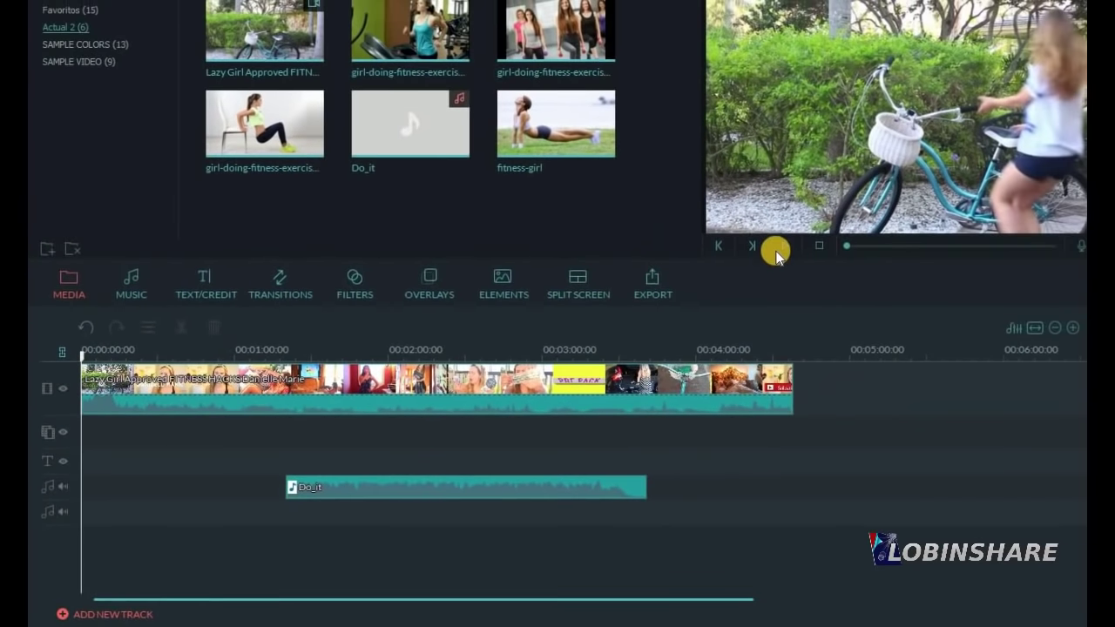
{"action": "left_click", "coordinate": [853, 209]}
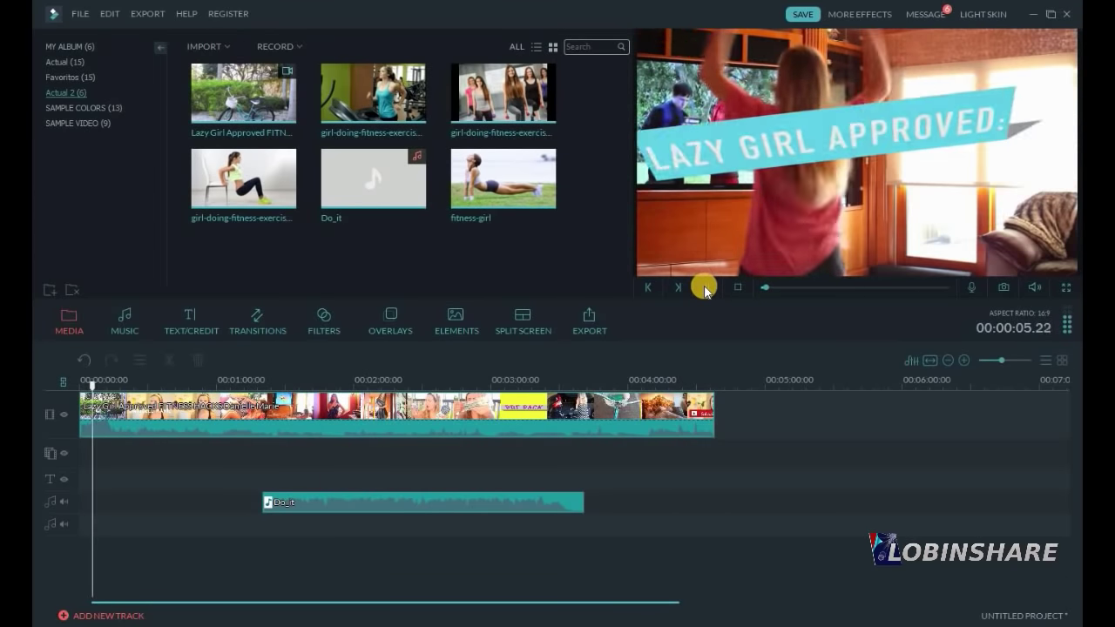
{"action": "left_click", "coordinate": [704, 287]}
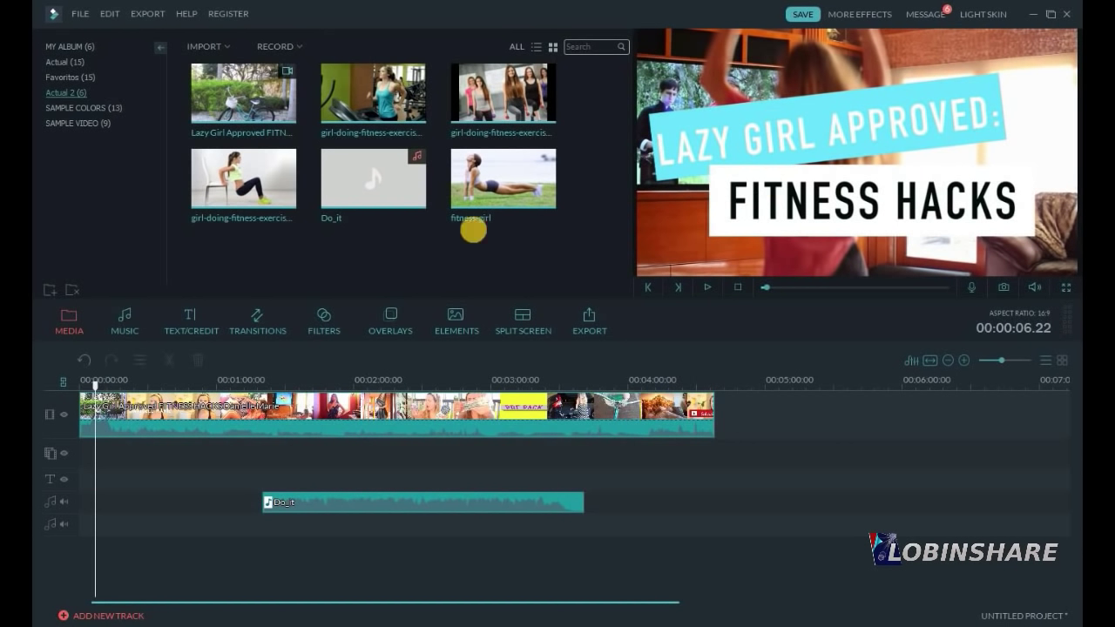
Browse the available text and credit presets in the full list.
{"action": "left_click", "coordinate": [208, 324]}
{"action": "scroll", "coordinate": [619, 155], "scroll_direction": "down", "scroll_amount": 5}
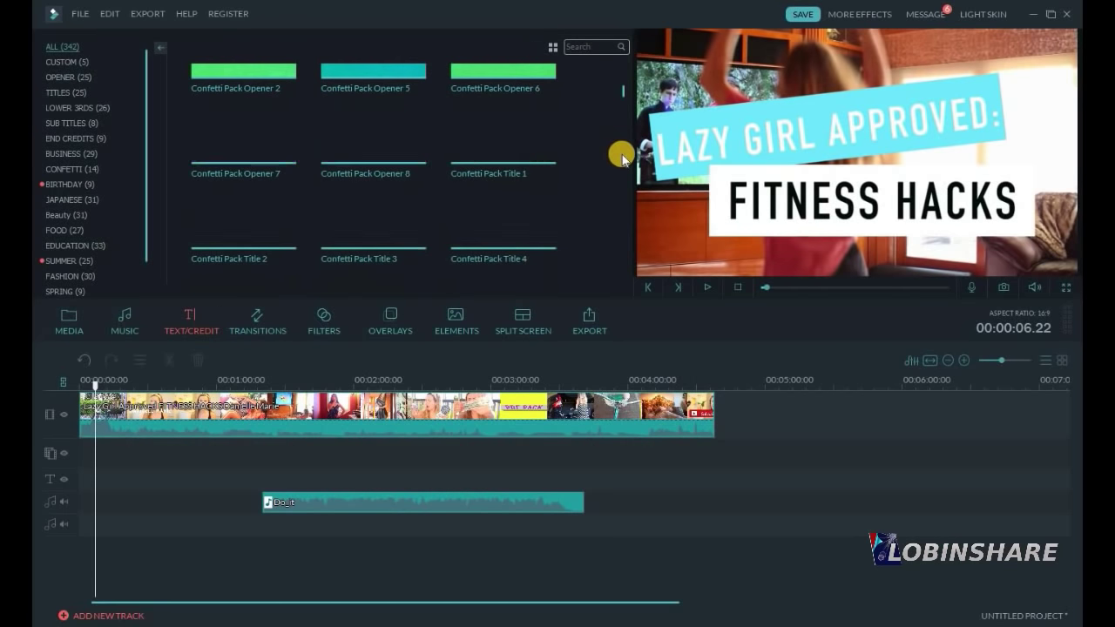
{"action": "scroll", "coordinate": [622, 165], "scroll_direction": "down", "scroll_amount": 3}
{"action": "scroll", "coordinate": [622, 180], "scroll_direction": "up", "scroll_amount": 10}
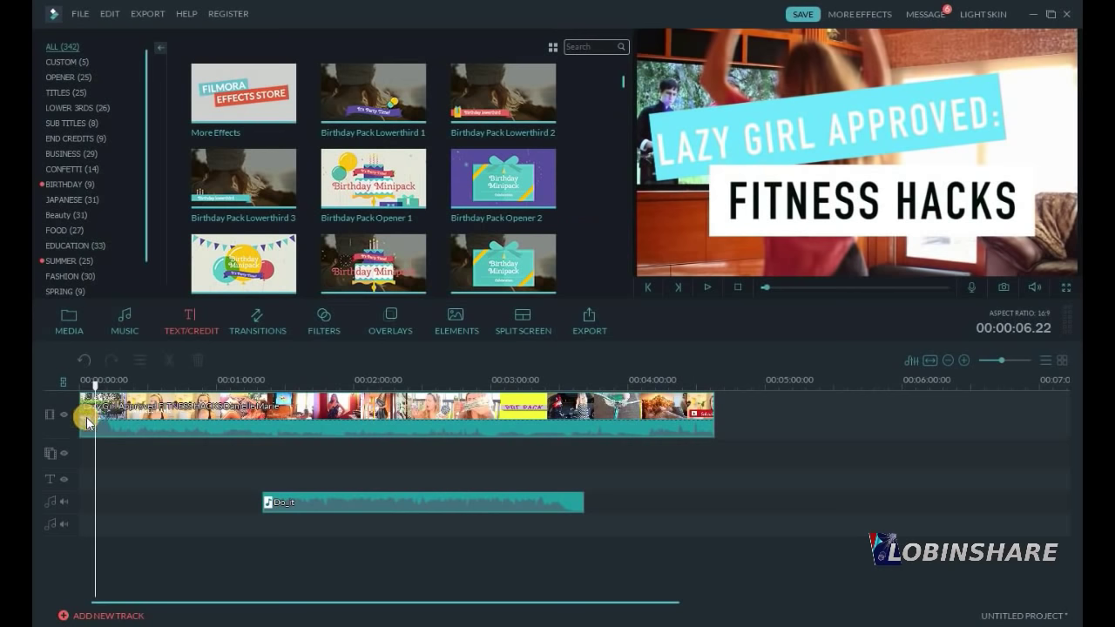
Split the main video at 00:00:05.02, just before the LAZY GIRL APPROVED title comes in.
{"action": "left_click", "coordinate": [87, 384]}
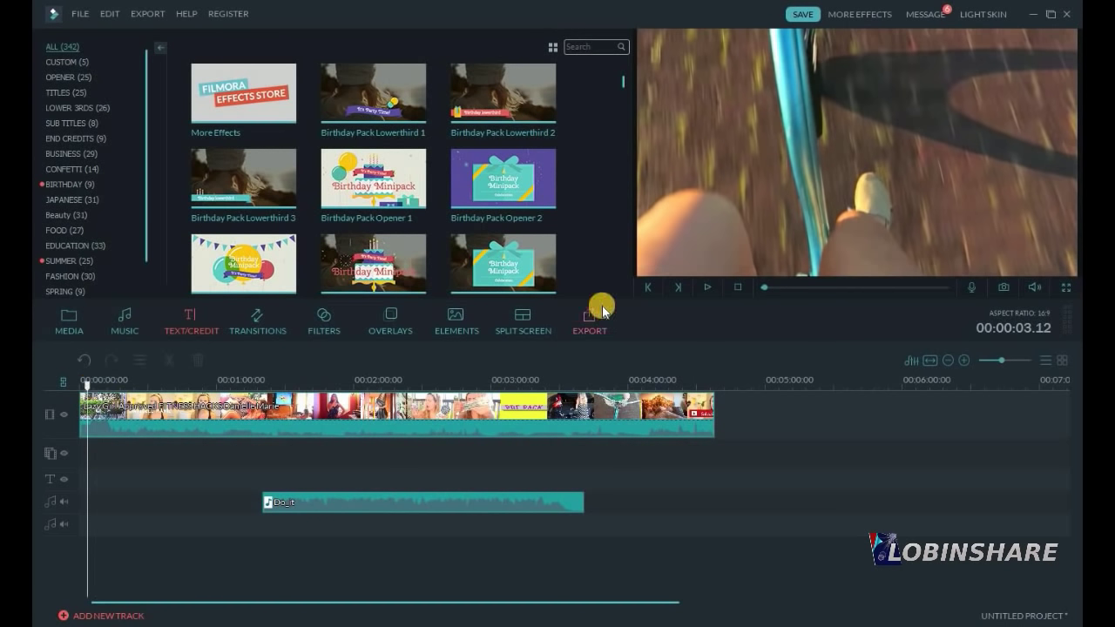
{"action": "left_click", "coordinate": [704, 288]}
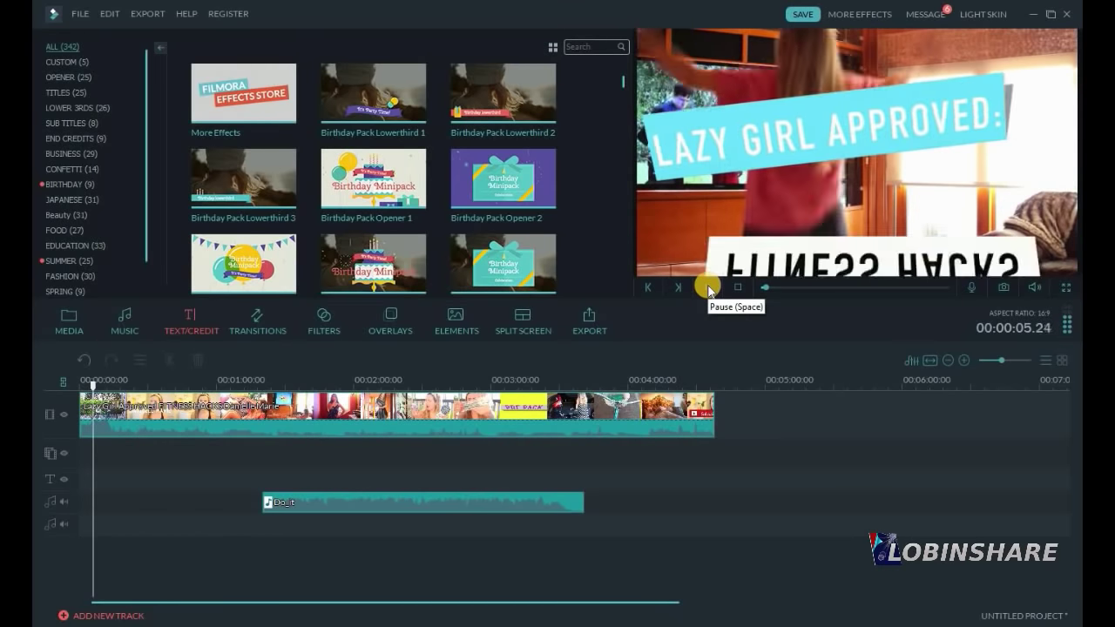
{"action": "left_click", "coordinate": [708, 287]}
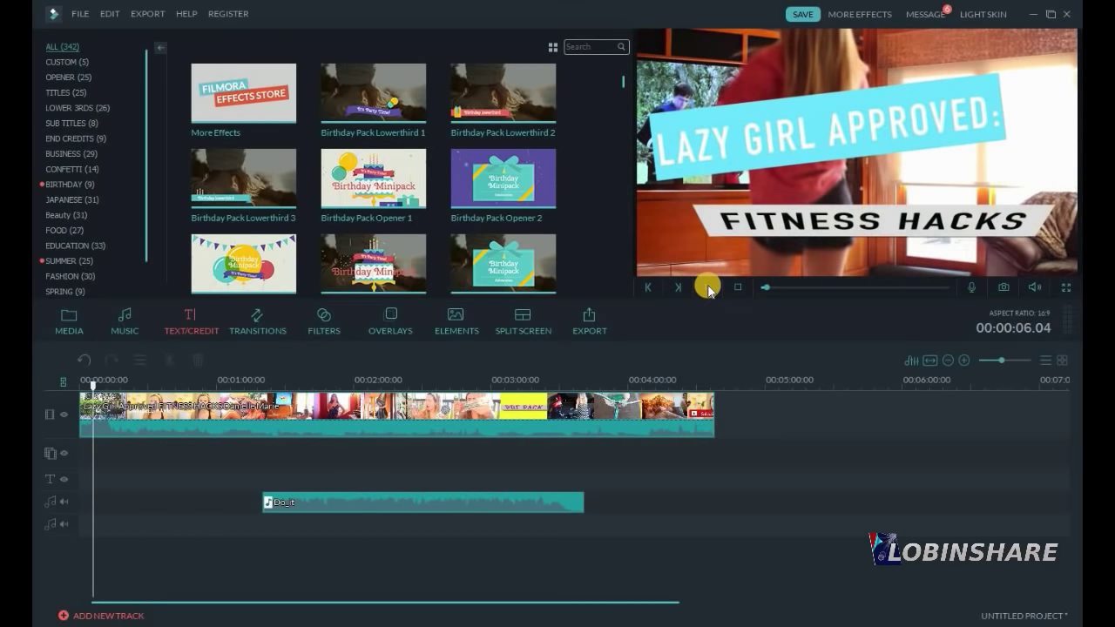
{"action": "left_click_drag", "start_coordinate": [92, 384], "coordinate": [90, 385]}
{"action": "left_click", "coordinate": [89, 402]}
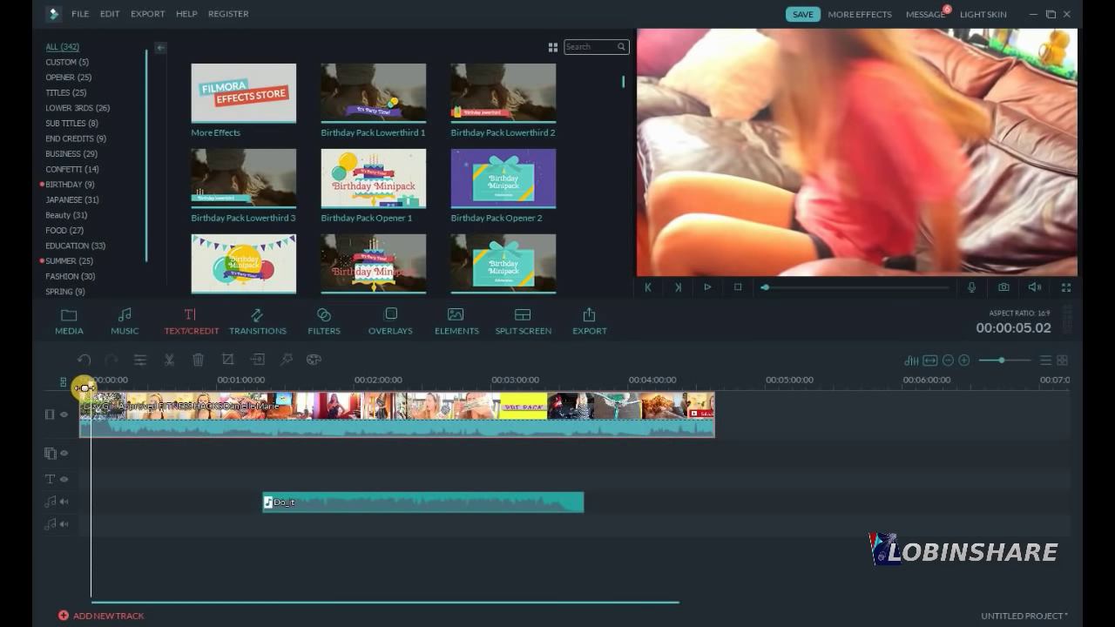
{"action": "left_click", "coordinate": [173, 360]}
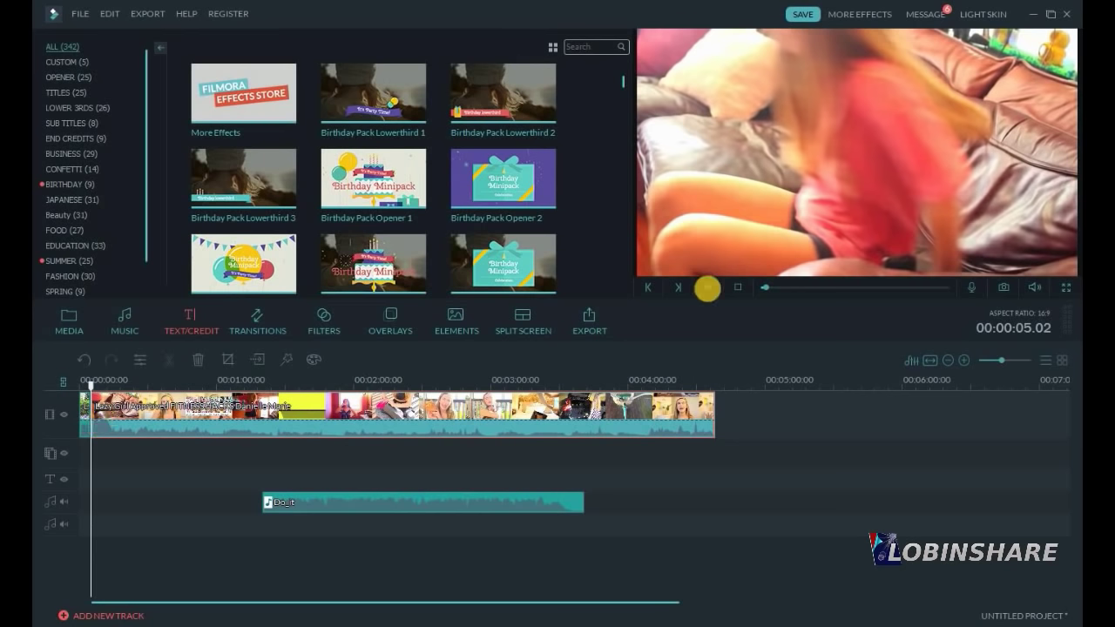
Split the main video at 00:00:12.05, just after the opening title, and delete the title section between the two cuts.
{"action": "left_click", "coordinate": [707, 288]}
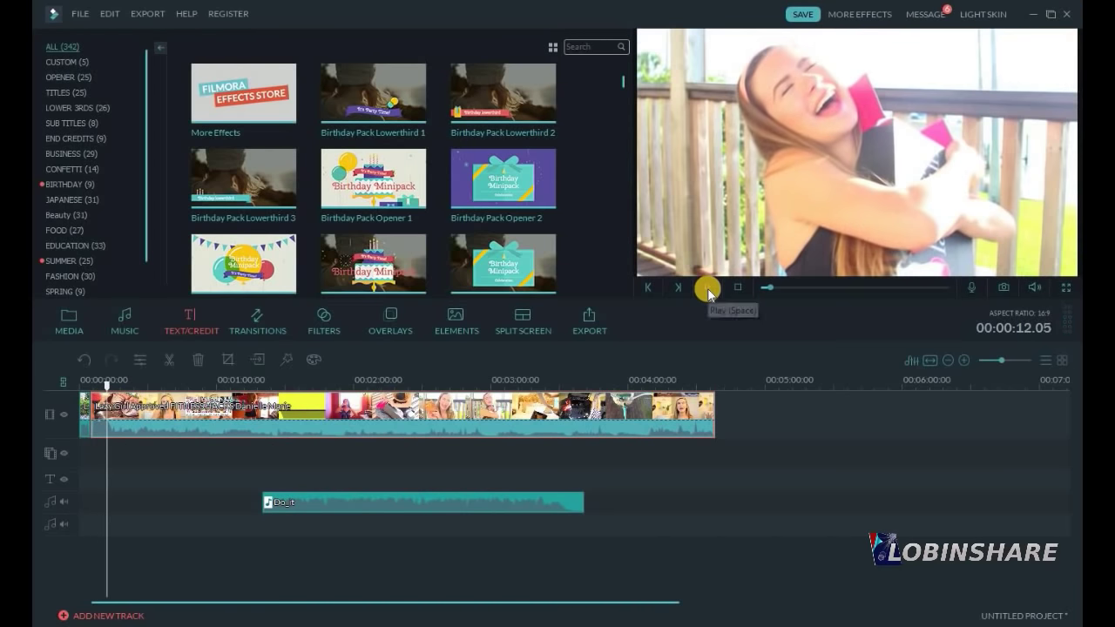
{"action": "left_click", "coordinate": [168, 364]}
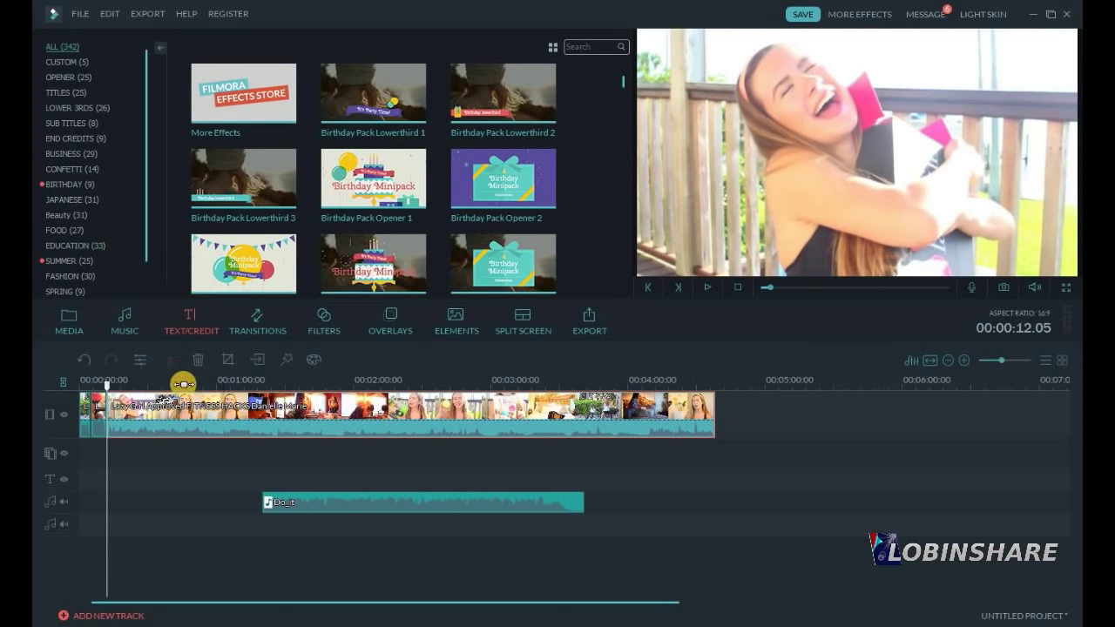
{"action": "left_click", "coordinate": [102, 412]}
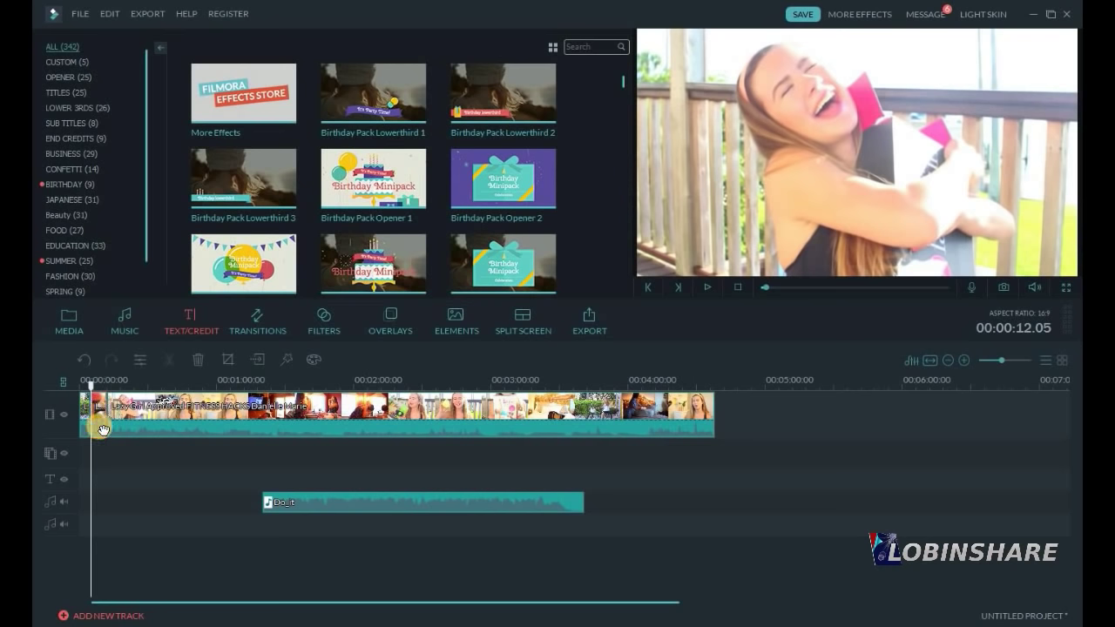
{"action": "left_click", "coordinate": [94, 425]}
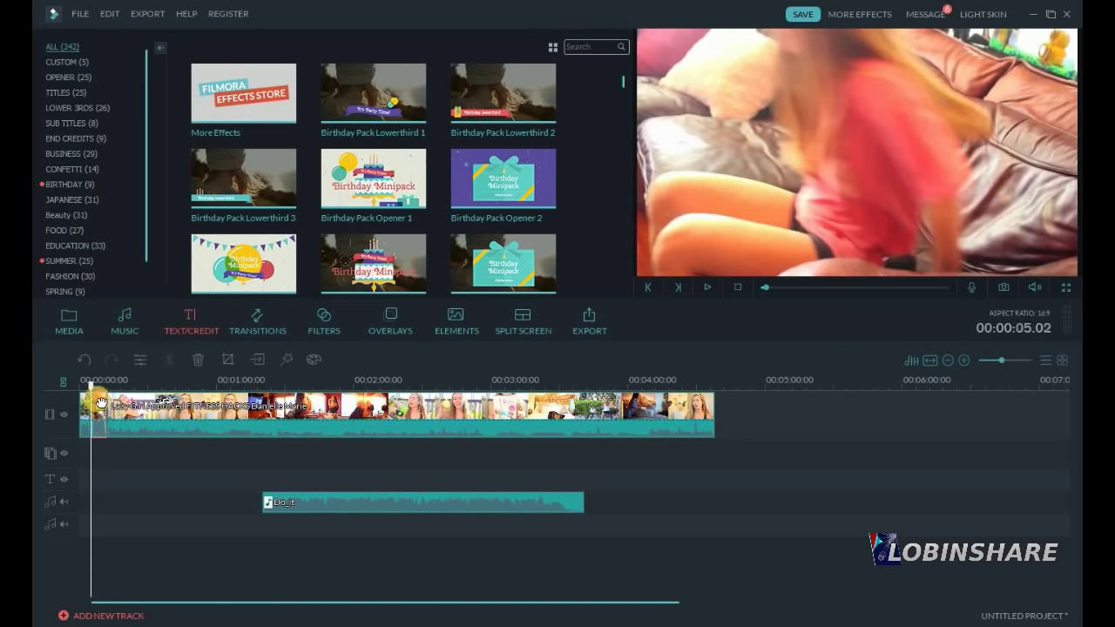
{"action": "left_click", "coordinate": [708, 287]}
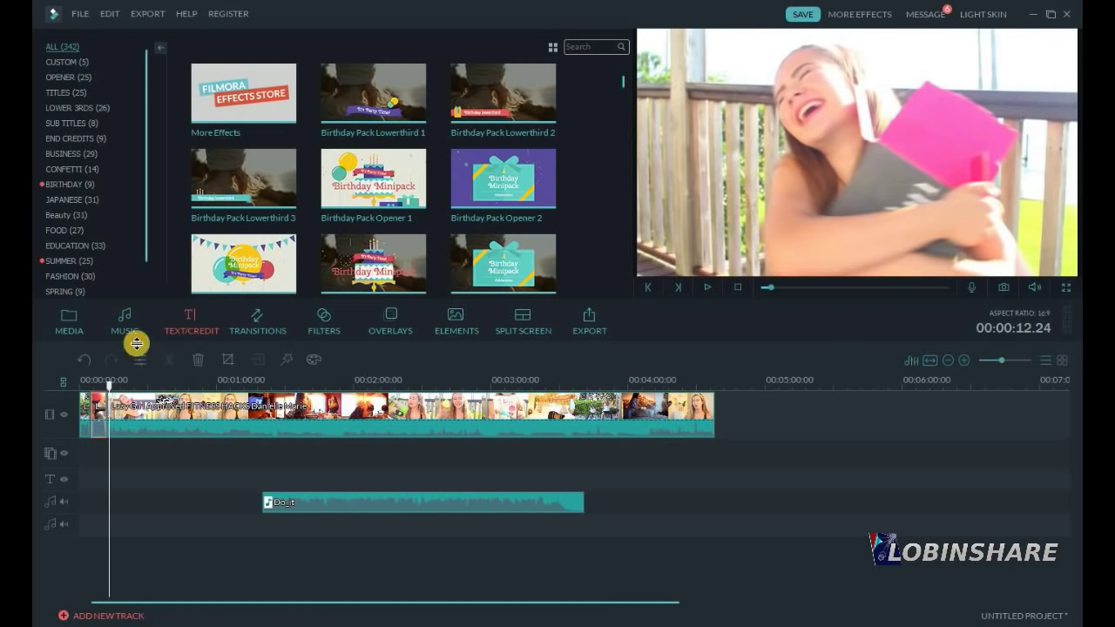
{"action": "left_click", "coordinate": [198, 360]}
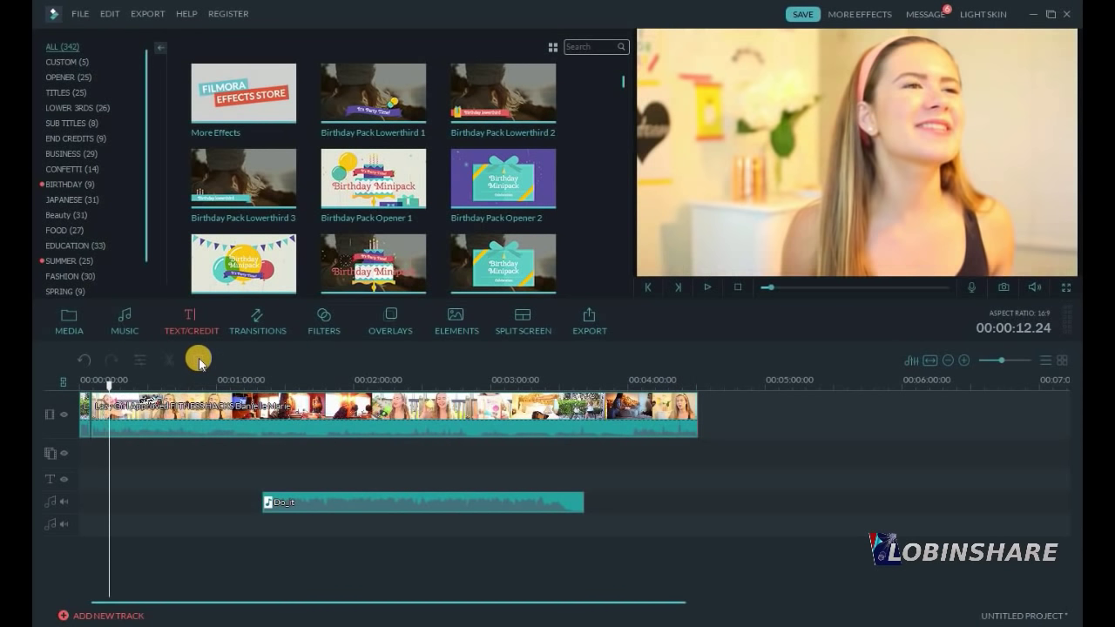
Play the video from its beginning, pause at 00:00:10.21 while the presenter's name is on screen, and split the main clip there.
{"action": "left_click", "coordinate": [80, 382]}
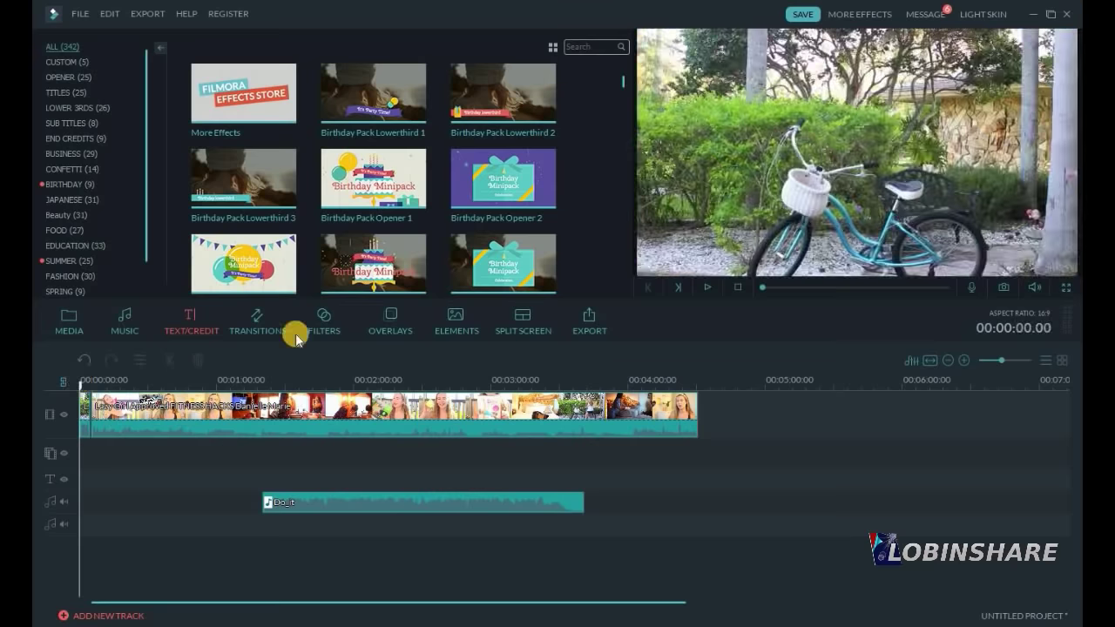
{"action": "left_click", "coordinate": [702, 287]}
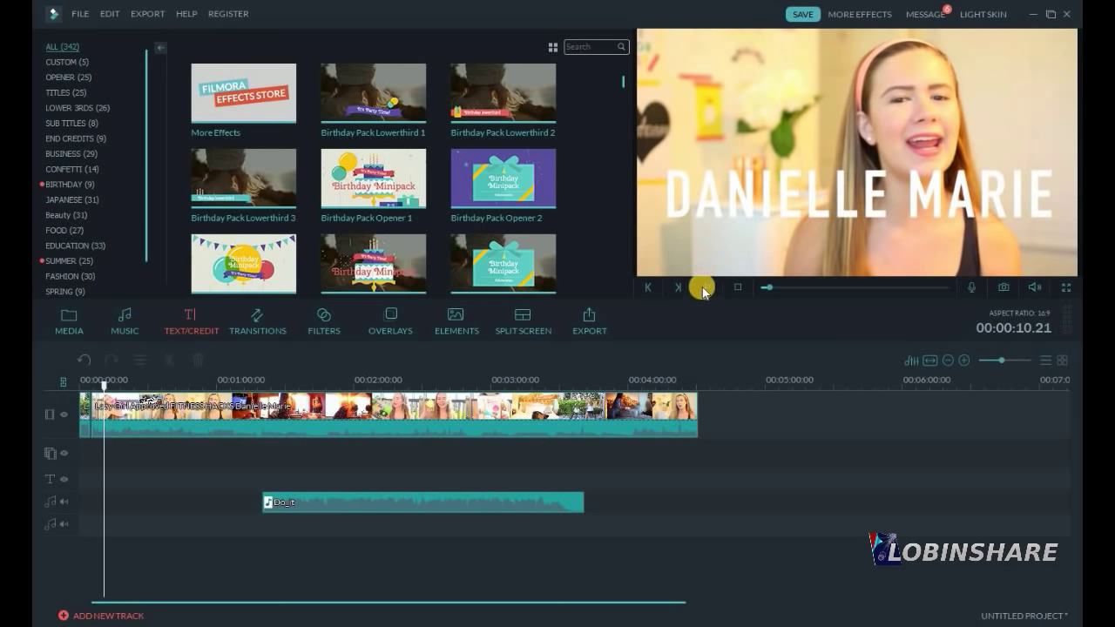
{"action": "left_click", "coordinate": [123, 425]}
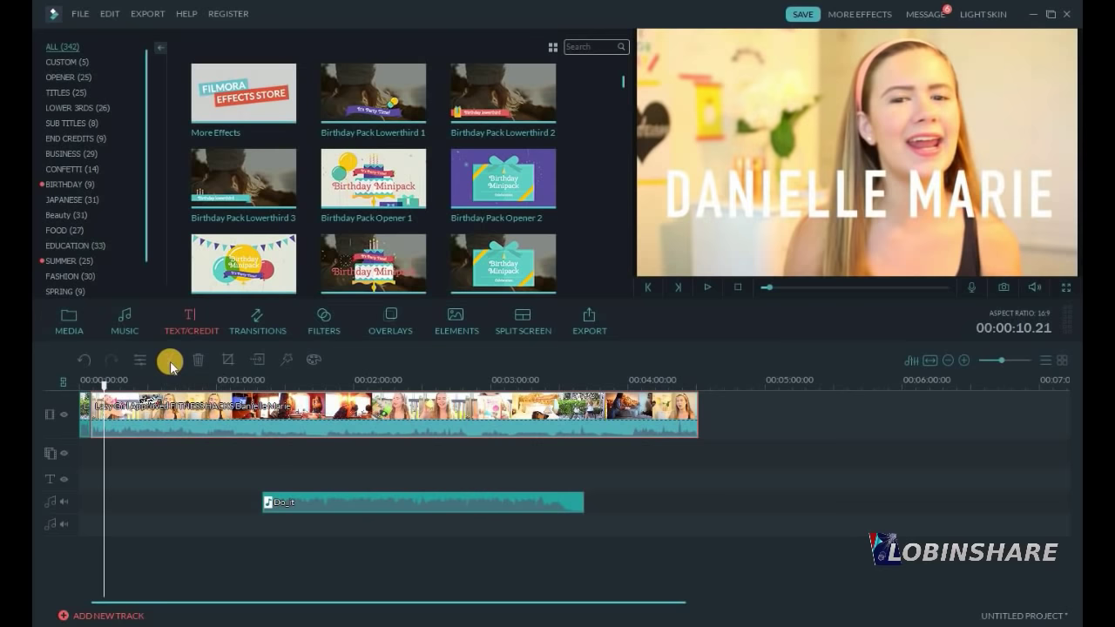
Insert the photo of the woman exercising on a chair from the media library into the video track at the 00:00:10.21 cut.
{"action": "left_click", "coordinate": [71, 327]}
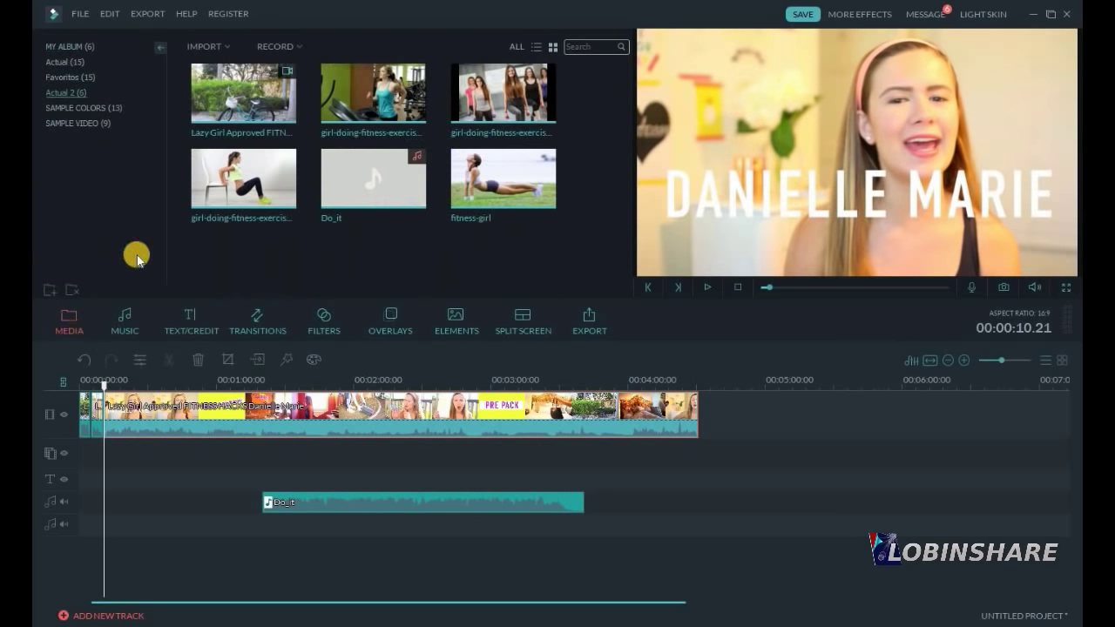
{"action": "left_click", "coordinate": [263, 169]}
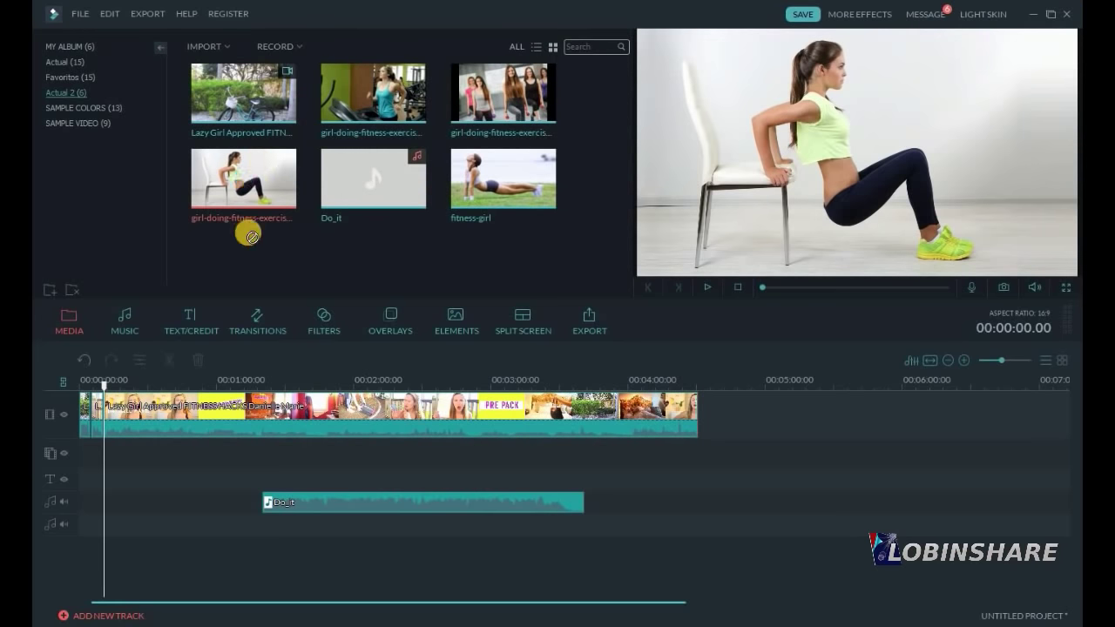
{"action": "left_click_drag", "start_coordinate": [205, 358], "coordinate": [110, 416]}
Split the main video at 00:00:20.18, 00:01:05.02 and 00:01:09.14.
{"action": "left_click", "coordinate": [125, 380]}
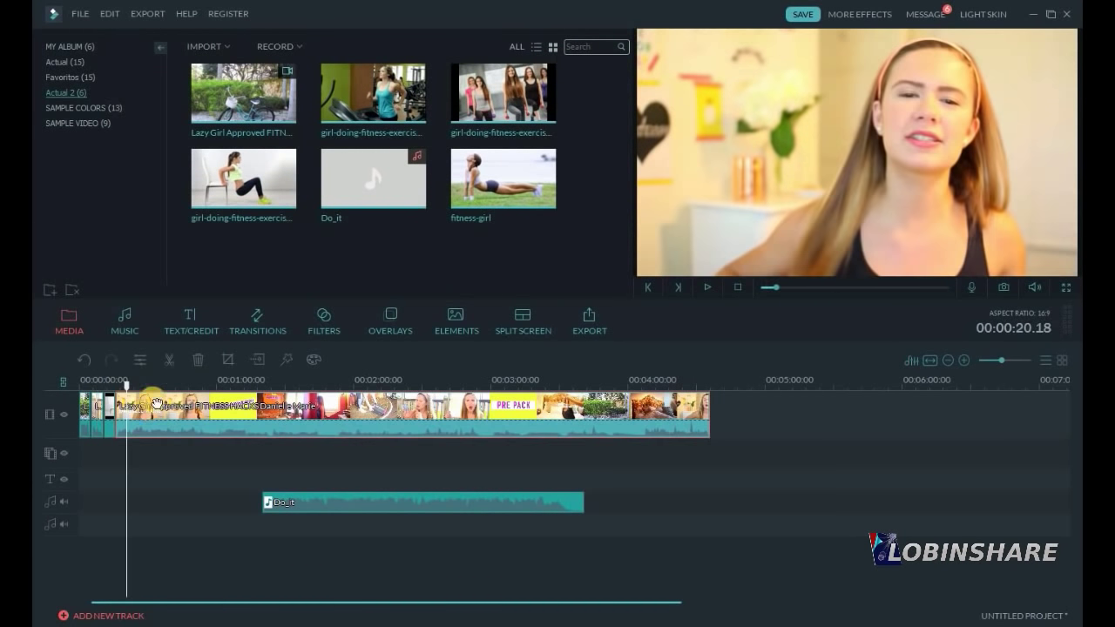
{"action": "left_click", "coordinate": [227, 385]}
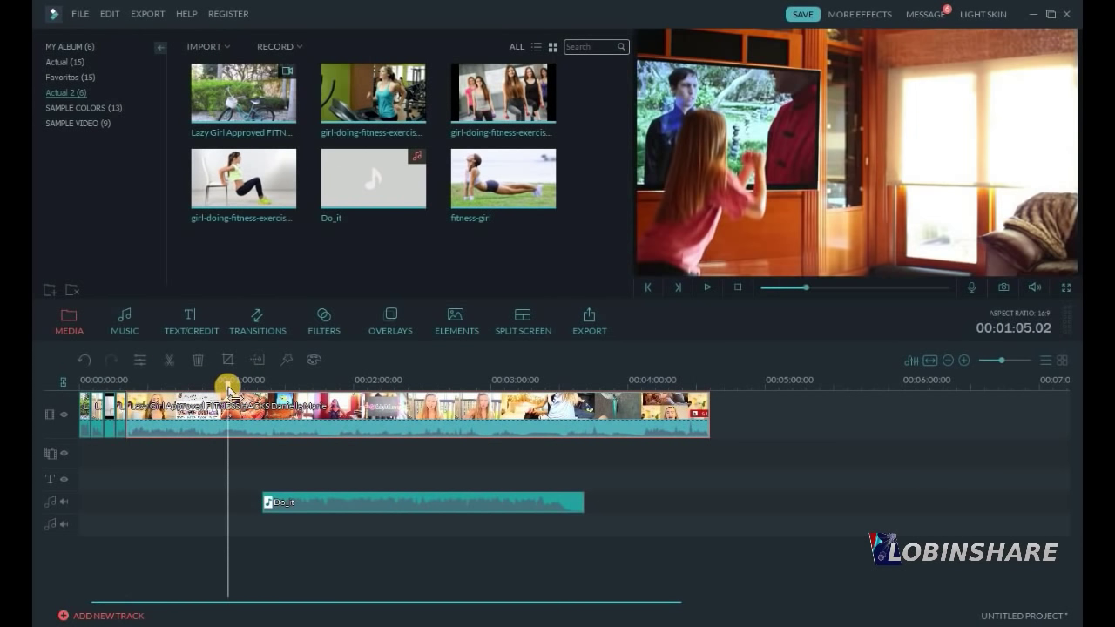
{"action": "left_click", "coordinate": [168, 359]}
{"action": "left_click", "coordinate": [257, 396]}
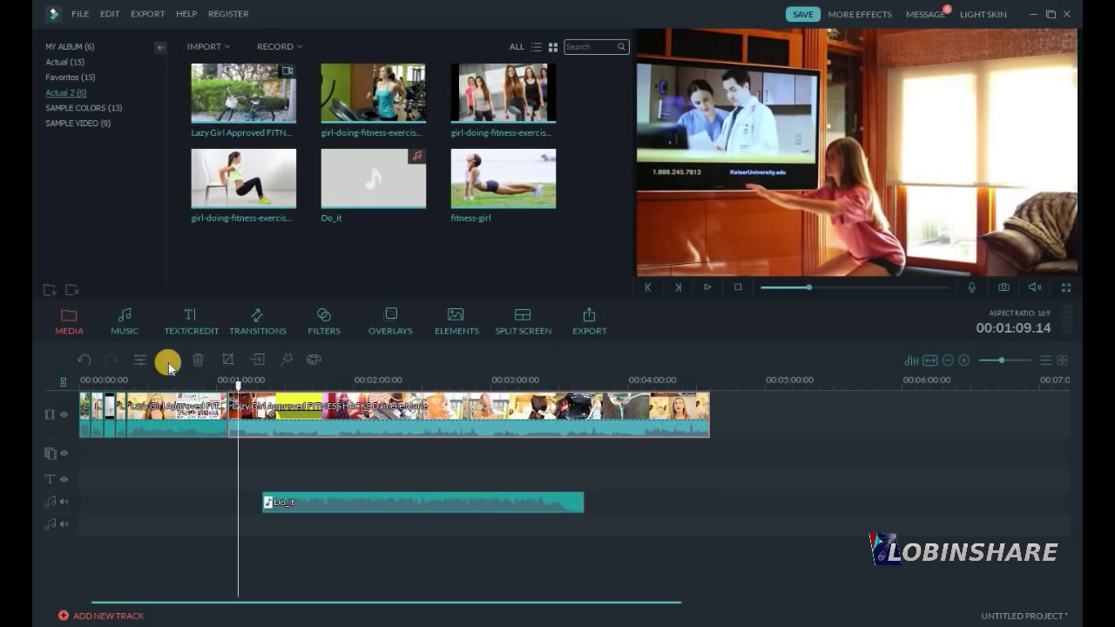
{"action": "left_click", "coordinate": [168, 361]}
Split the main video at about 00:01:28, at 00:01:32.13, at about 00:02:01 and at 00:02:05.02.
{"action": "left_click", "coordinate": [279, 380]}
{"action": "key", "text": "ctrl+b"}
{"action": "left_click", "coordinate": [291, 380]}
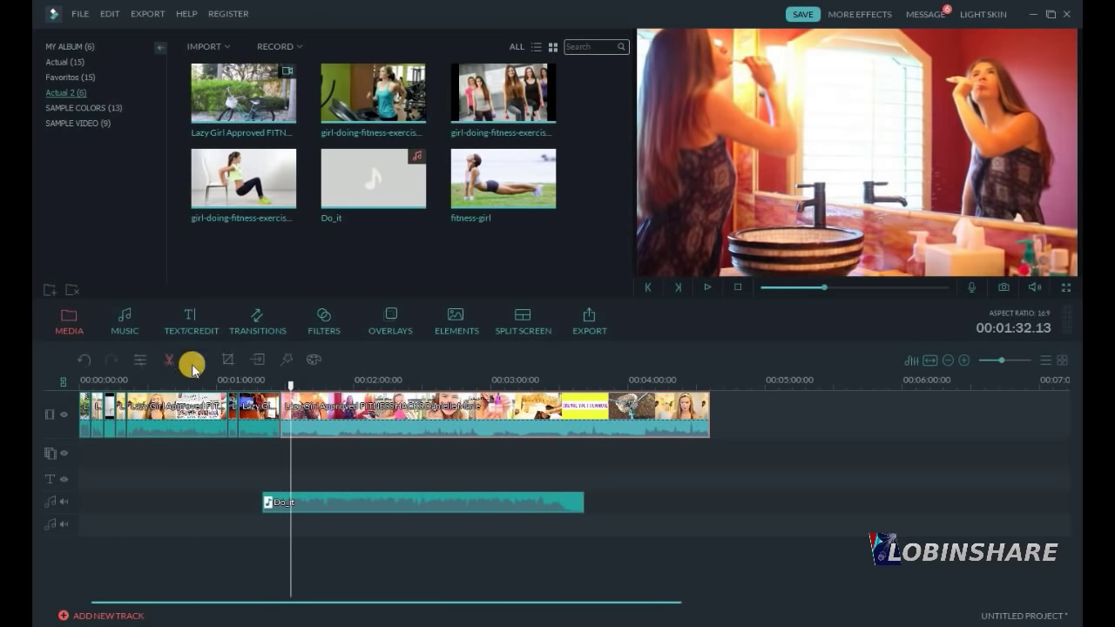
{"action": "left_click", "coordinate": [168, 359]}
{"action": "left_click", "coordinate": [356, 381]}
{"action": "left_click", "coordinate": [170, 360]}
{"action": "left_click", "coordinate": [366, 380]}
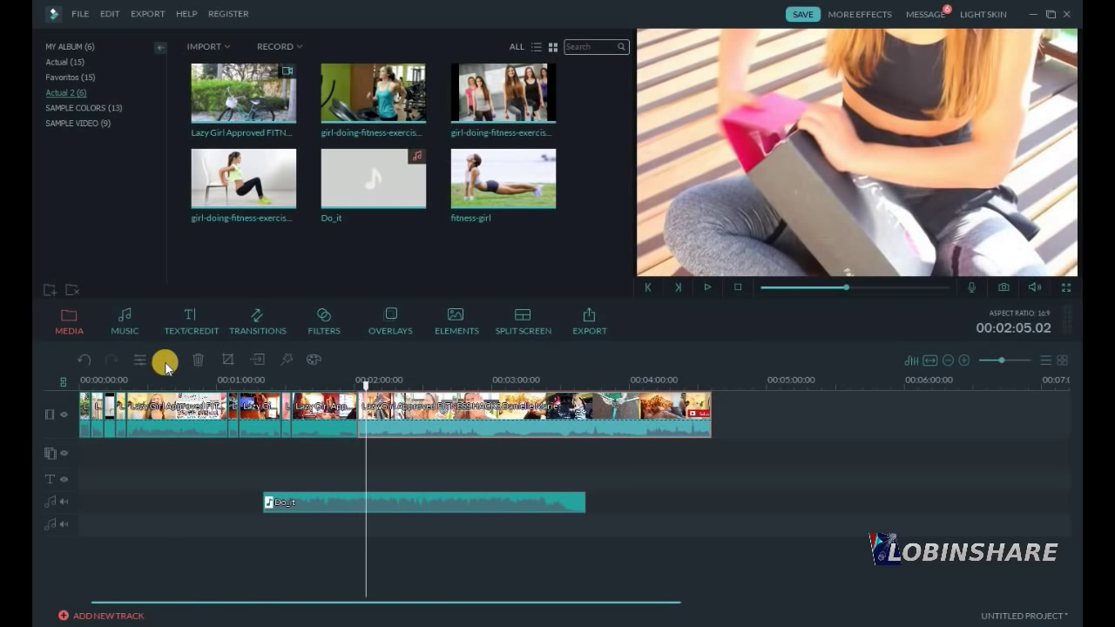
{"action": "left_click", "coordinate": [166, 361]}
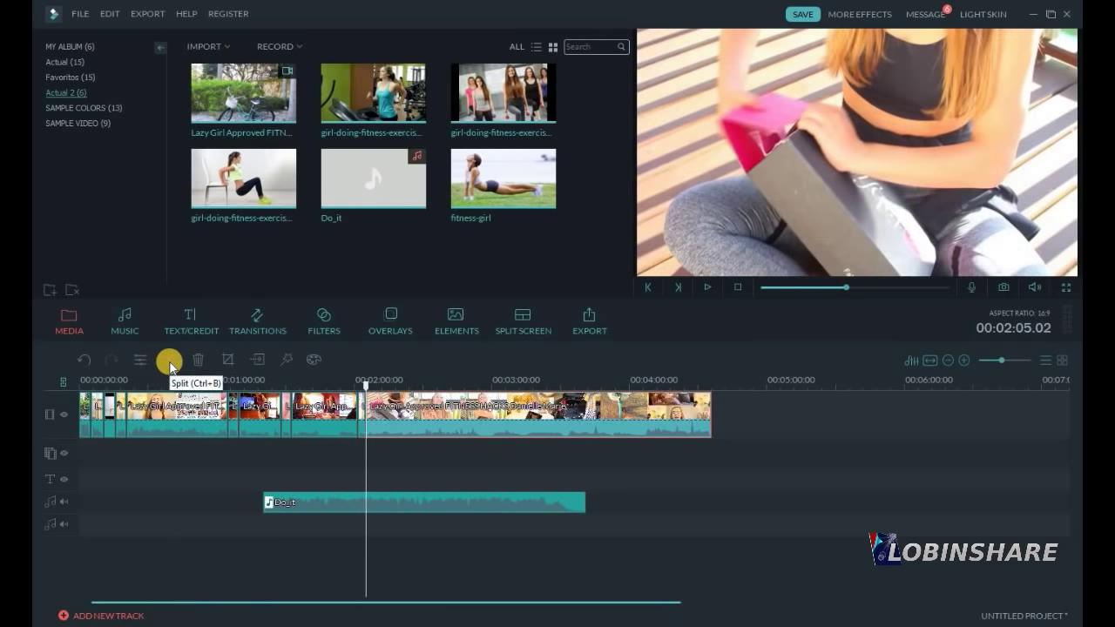
Move the short clip starting at 00:01:05.02 to 00:00:20.18 and insert the fitness-girl photo right after it at 00:00:25.05.
{"action": "left_click", "coordinate": [233, 411]}
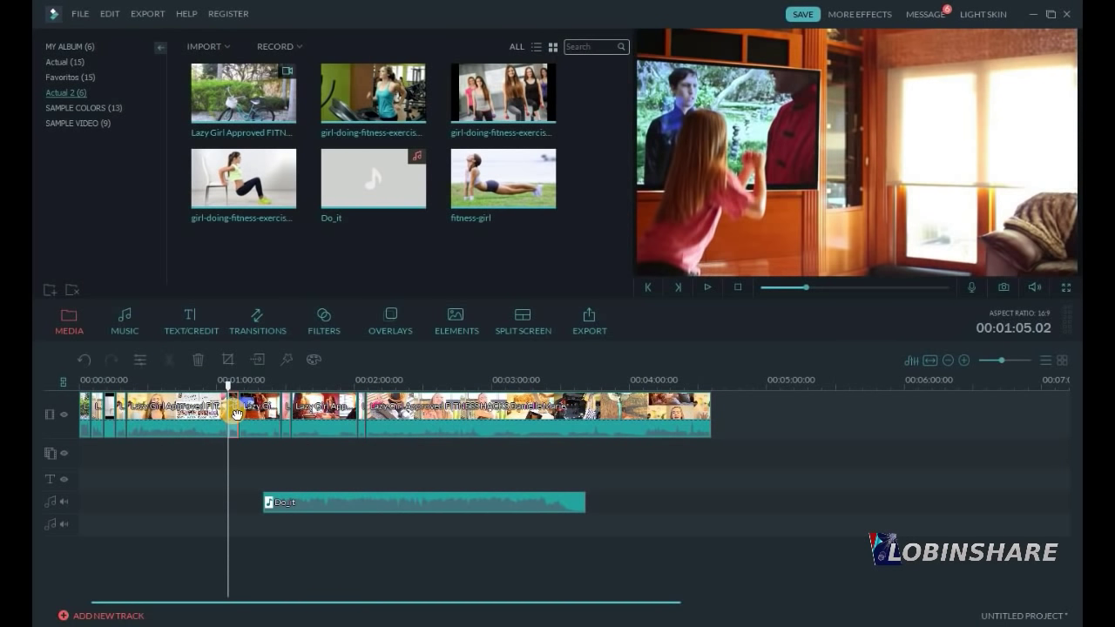
{"action": "left_click_drag", "start_coordinate": [227, 428], "coordinate": [134, 447]}
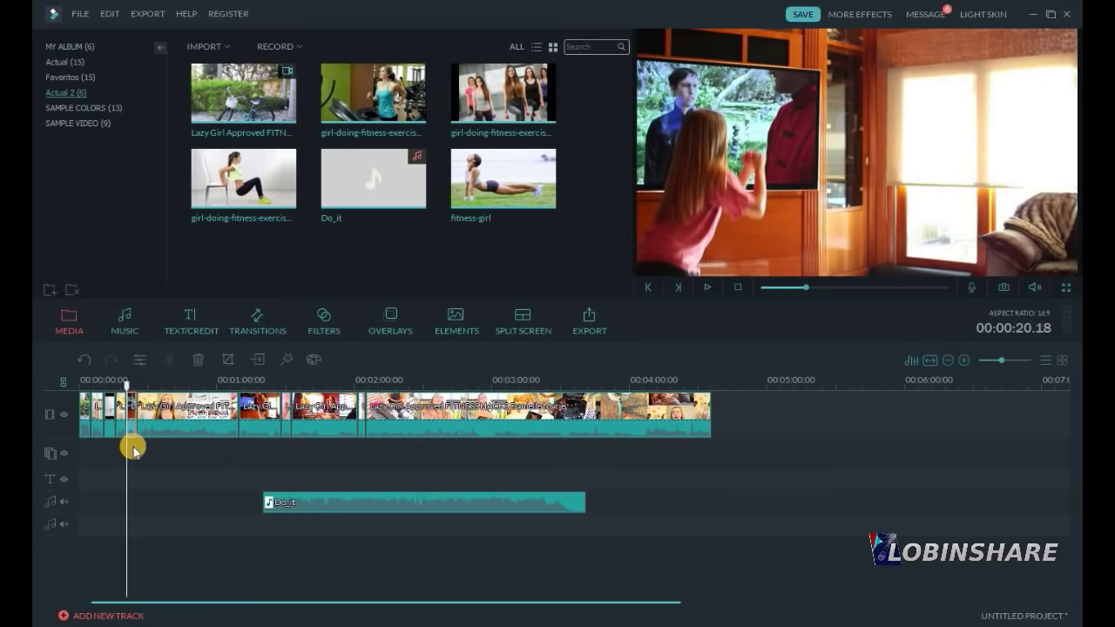
{"action": "left_click", "coordinate": [457, 198]}
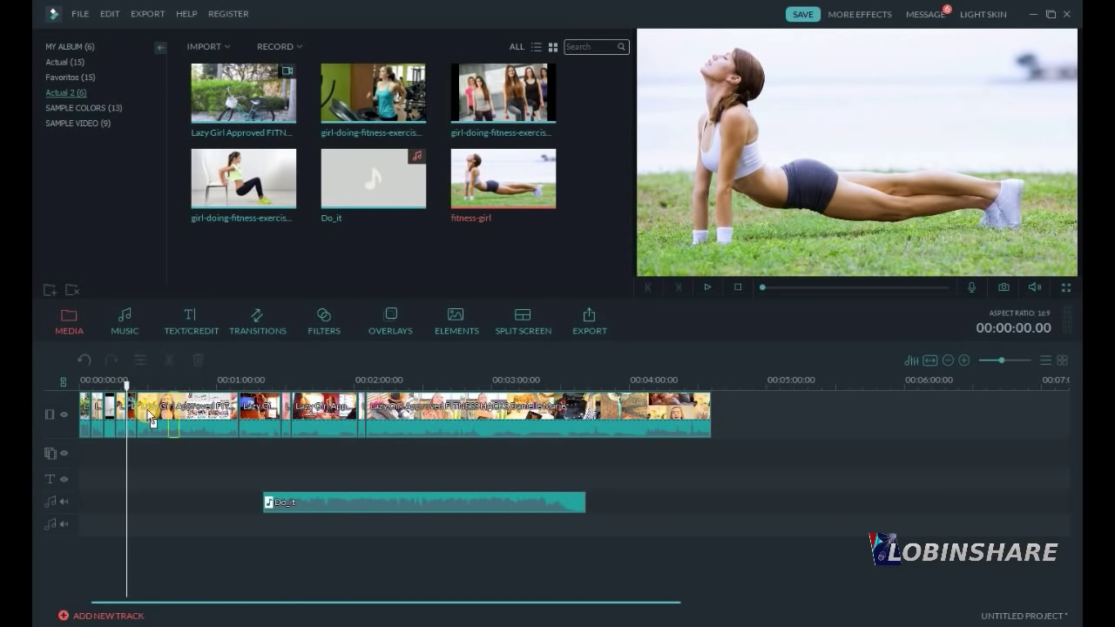
{"action": "left_click_drag", "start_coordinate": [137, 413], "coordinate": [137, 413]}
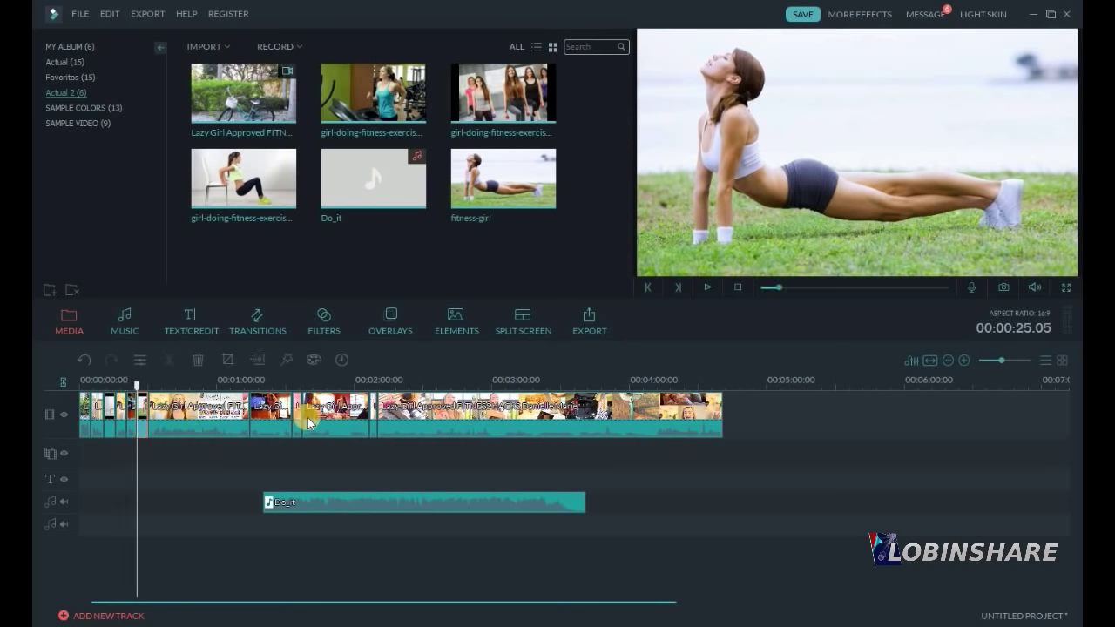
Move the short toothbrush clip to 00:00:30.05, after the fitness-girl photo, and place the short gift-box clip directly behind it.
{"action": "left_click_drag", "start_coordinate": [298, 417], "coordinate": [151, 439]}
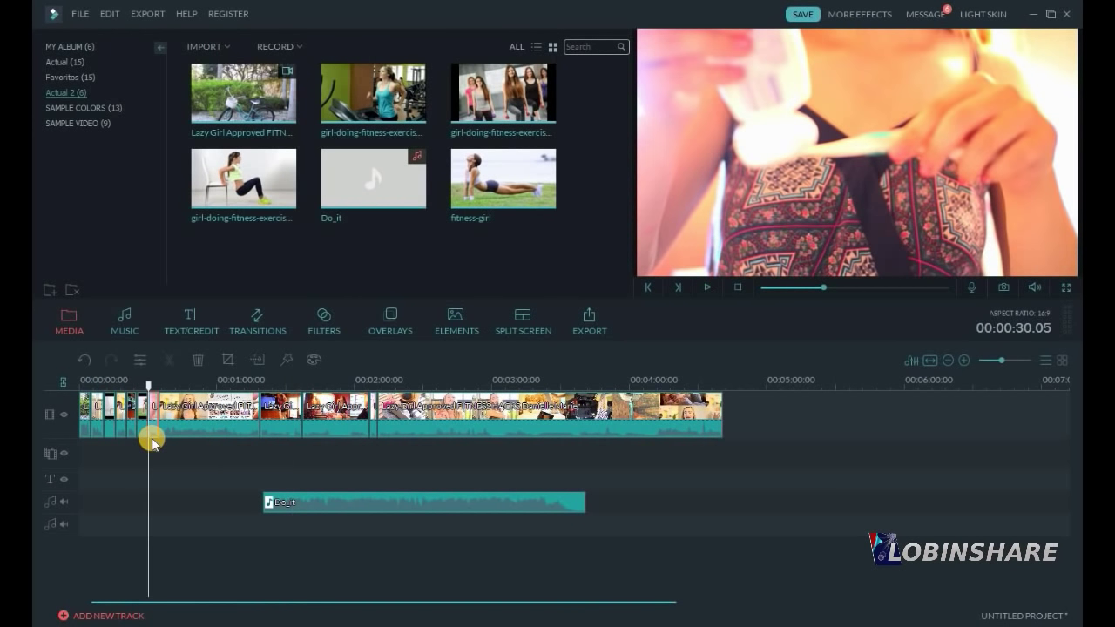
{"action": "left_click", "coordinate": [374, 418]}
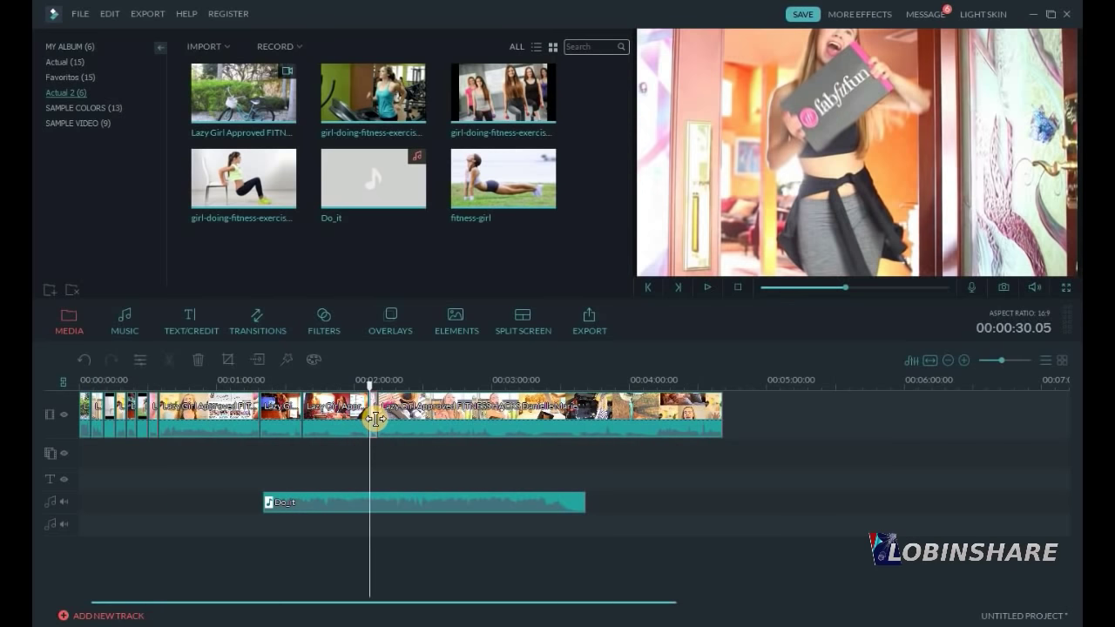
{"action": "left_click_drag", "start_coordinate": [375, 421], "coordinate": [152, 440]}
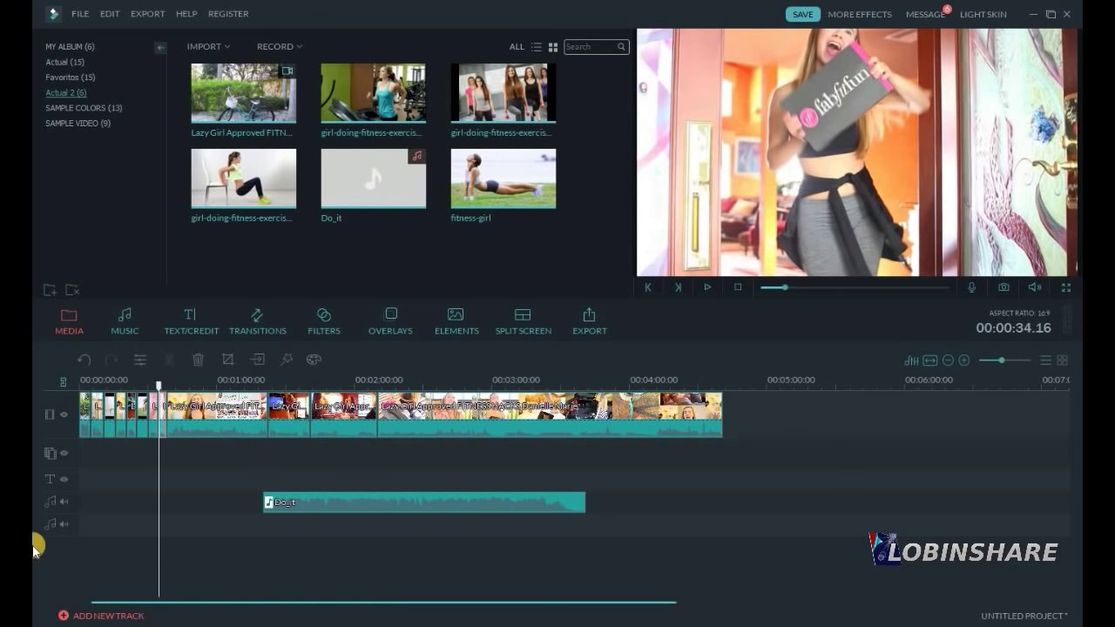
Play the rearranged video from the beginning on an enlarged timeline and pause after the chair-exercise photo has been shown.
{"action": "left_click", "coordinate": [964, 361]}
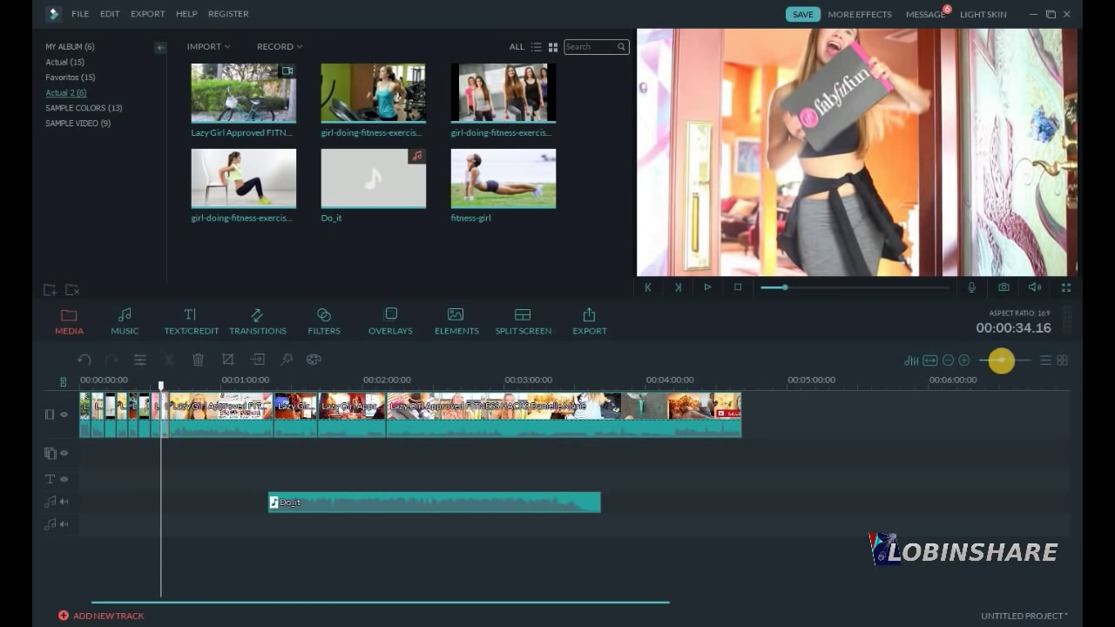
{"action": "left_click_drag", "start_coordinate": [1002, 362], "coordinate": [1009, 363]}
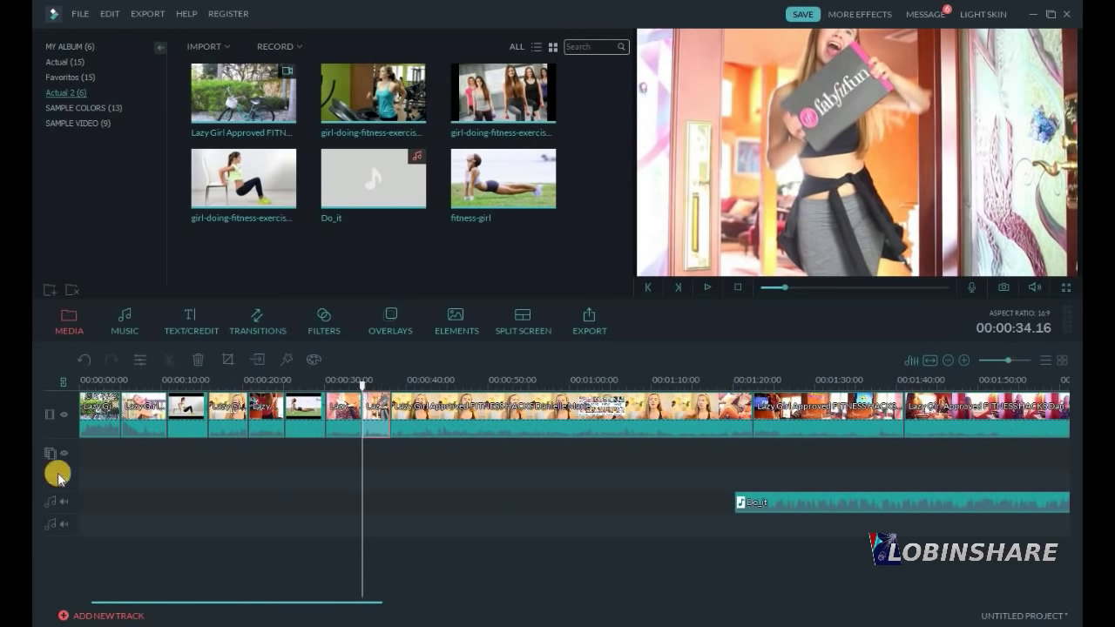
{"action": "left_click", "coordinate": [81, 384]}
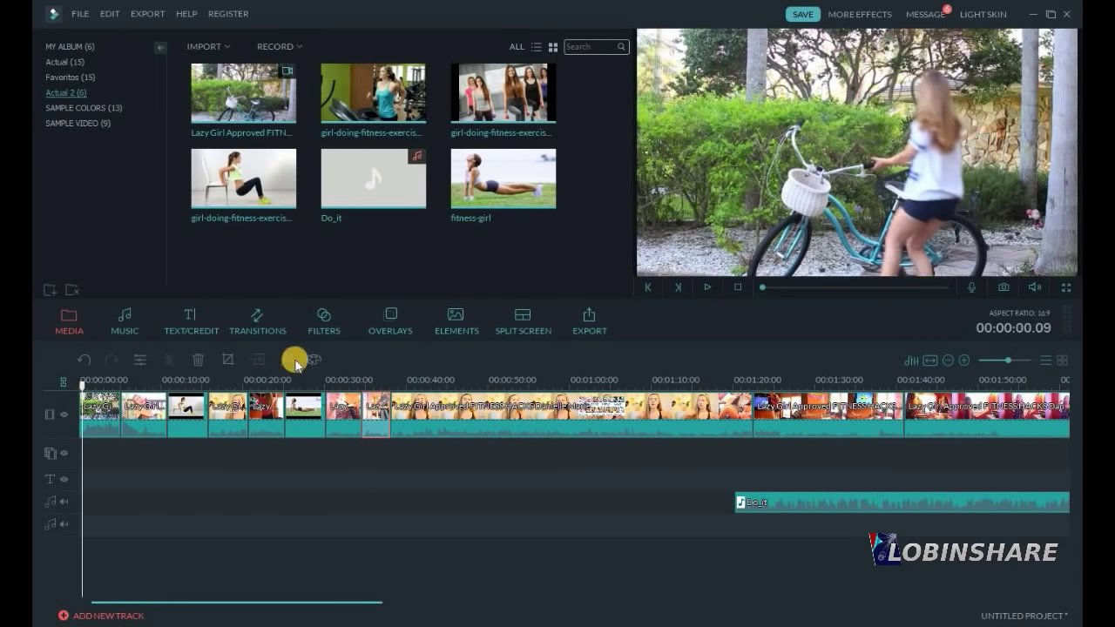
{"action": "left_click", "coordinate": [704, 289]}
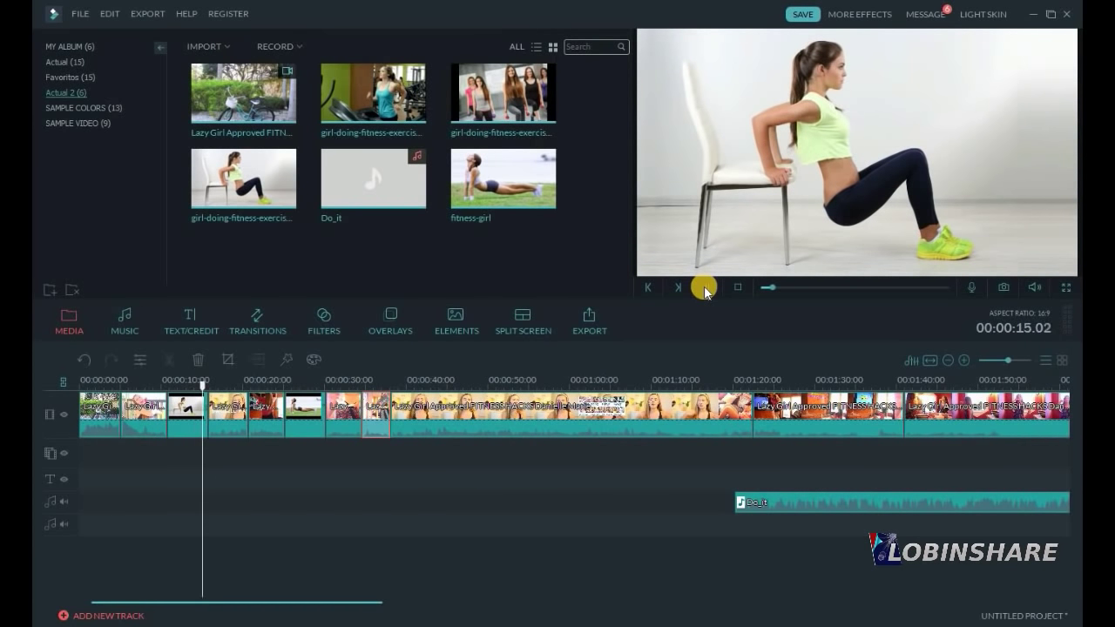
{"action": "left_click", "coordinate": [704, 290]}
{"action": "left_click", "coordinate": [335, 433]}
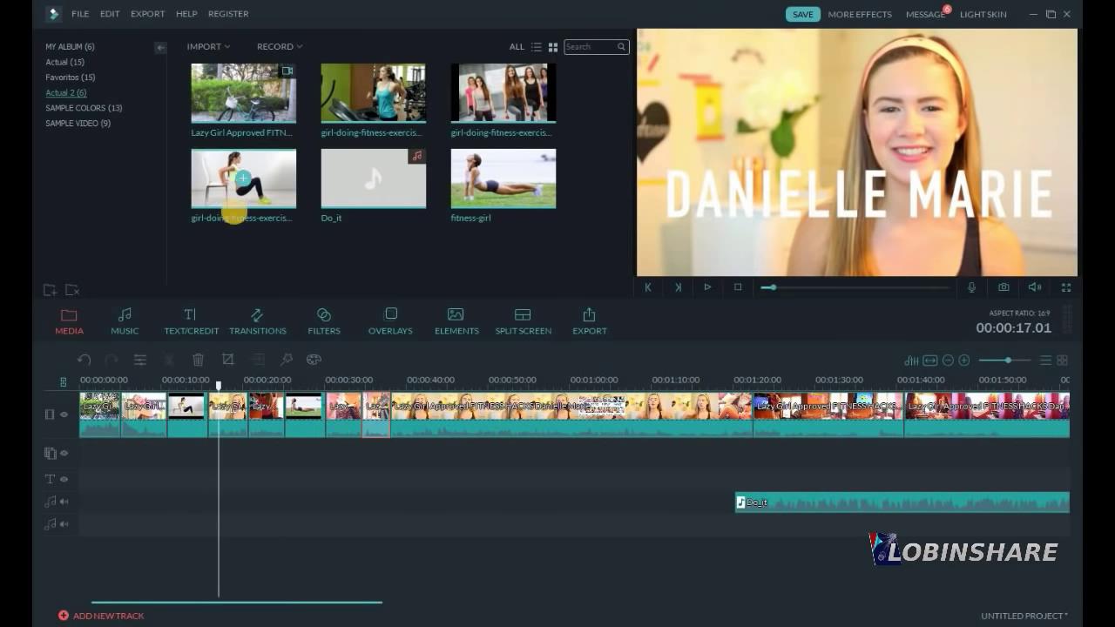
Shorten the chair-exercise photo to end at 00:00:12.05 and the fitness-girl photo to end at 00:00:23.00.
{"action": "left_click", "coordinate": [185, 408]}
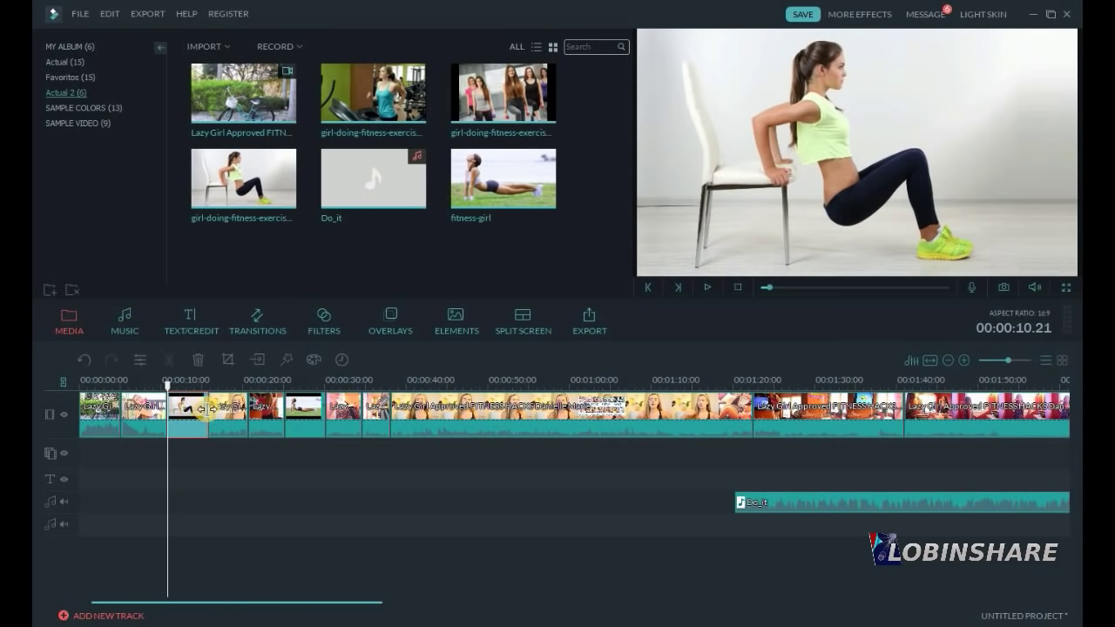
{"action": "left_click_drag", "start_coordinate": [207, 409], "coordinate": [177, 419]}
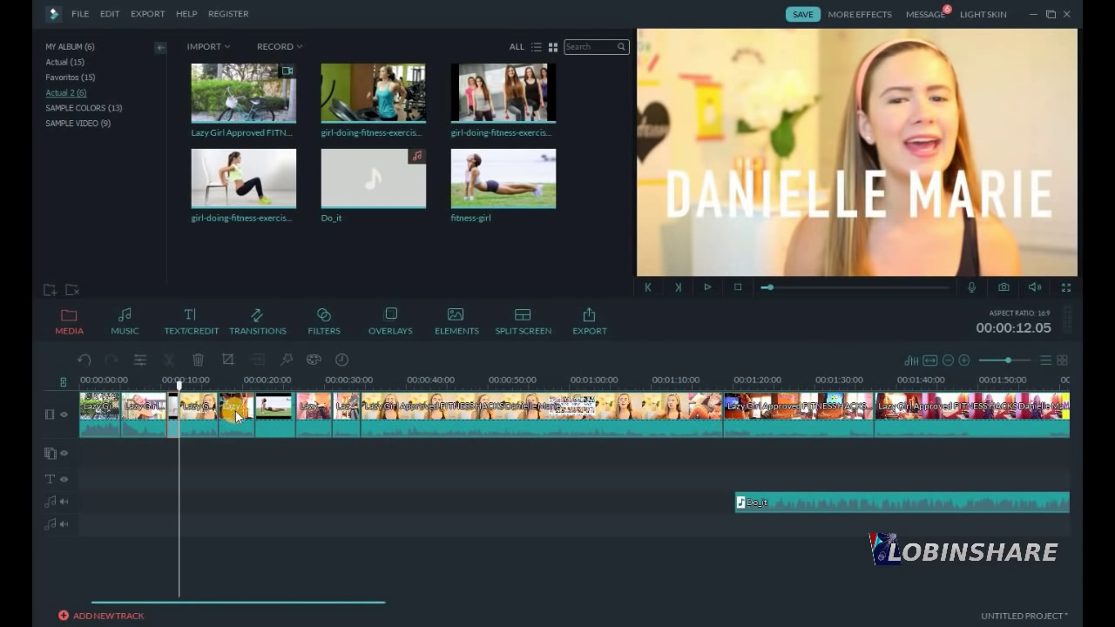
{"action": "left_click", "coordinate": [262, 414]}
{"action": "left_click_drag", "start_coordinate": [294, 416], "coordinate": [334, 421]}
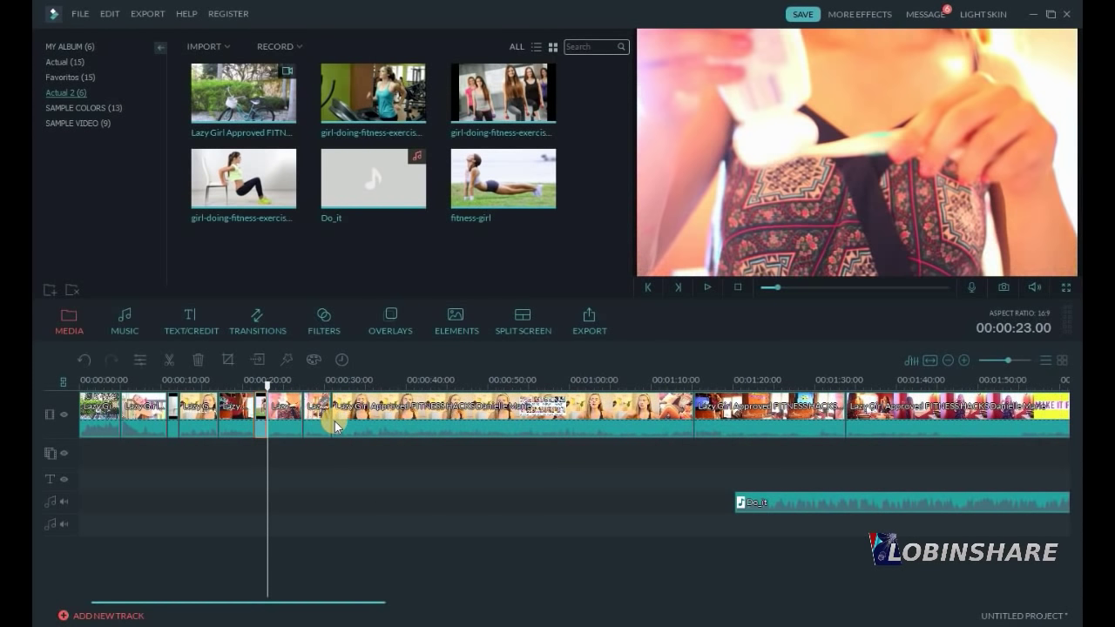
Insert the group photo of women into the video track at about 00:00:17 and shorten it to about 1.5 seconds.
{"action": "left_click", "coordinate": [332, 417]}
{"action": "mouse_move", "coordinate": [521, 113]}
{"action": "left_mouse_down"}
{"action": "mouse_move", "coordinate": [526, 101]}
{"action": "mouse_move", "coordinate": [229, 415]}
{"action": "left_mouse_up"}
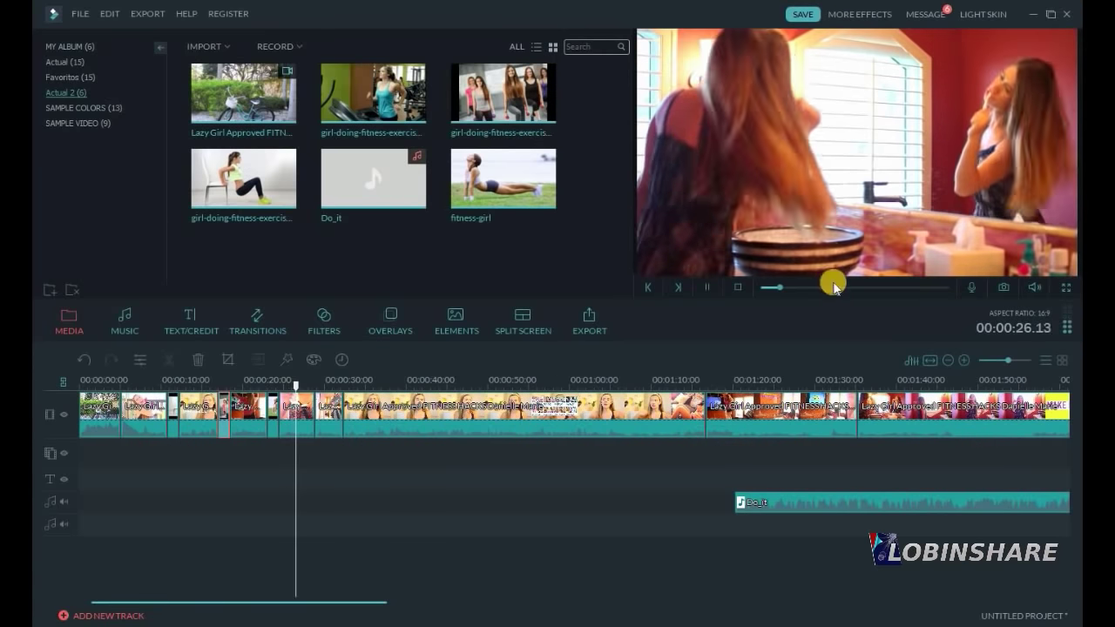
Pause the playback at 00:00:28.06 and save the project as ENG-Fil-01.wve.
{"action": "left_click", "coordinate": [708, 288]}
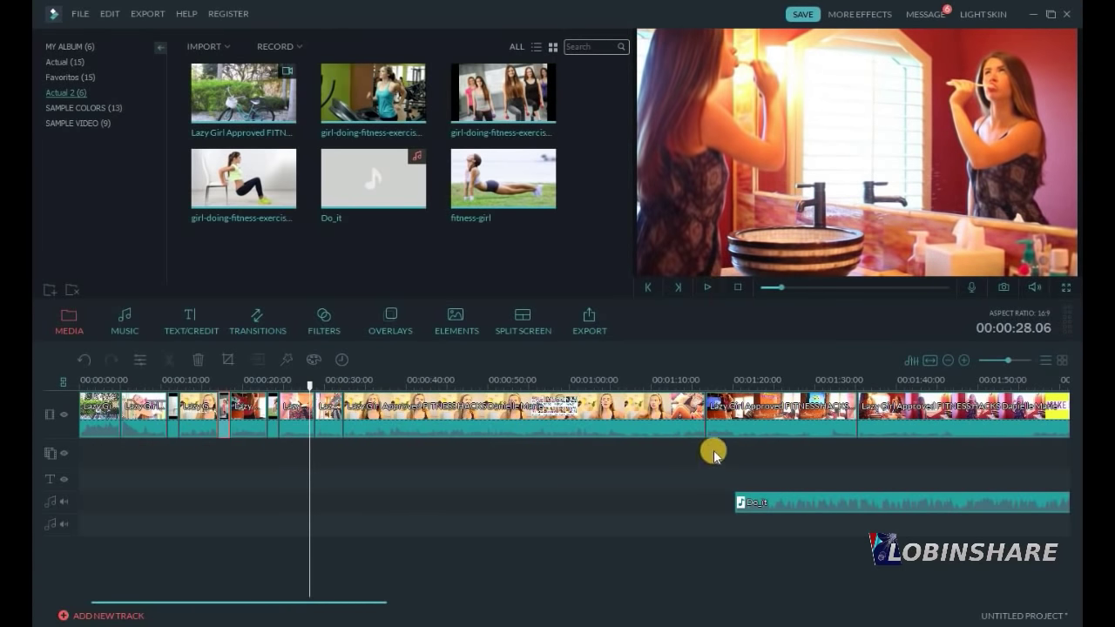
{"action": "key", "text": "ctrl+s"}
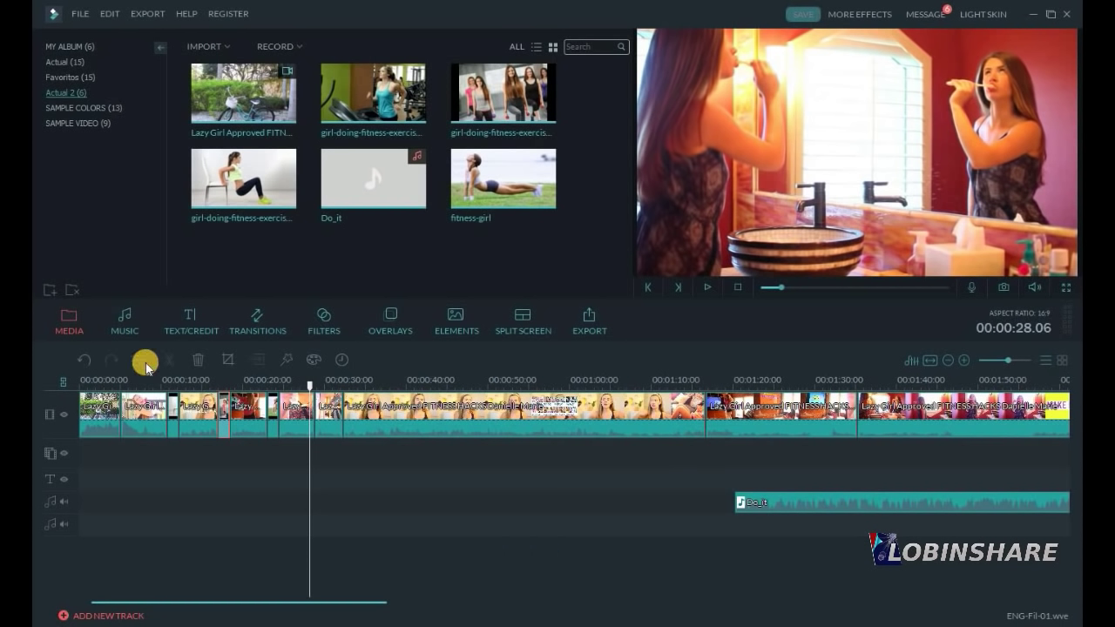
Try the rotation and flip options on the first bicycle clip, and set its contrast to -3, saturation to -4 and brightness to -3.
{"action": "left_click", "coordinate": [112, 427]}
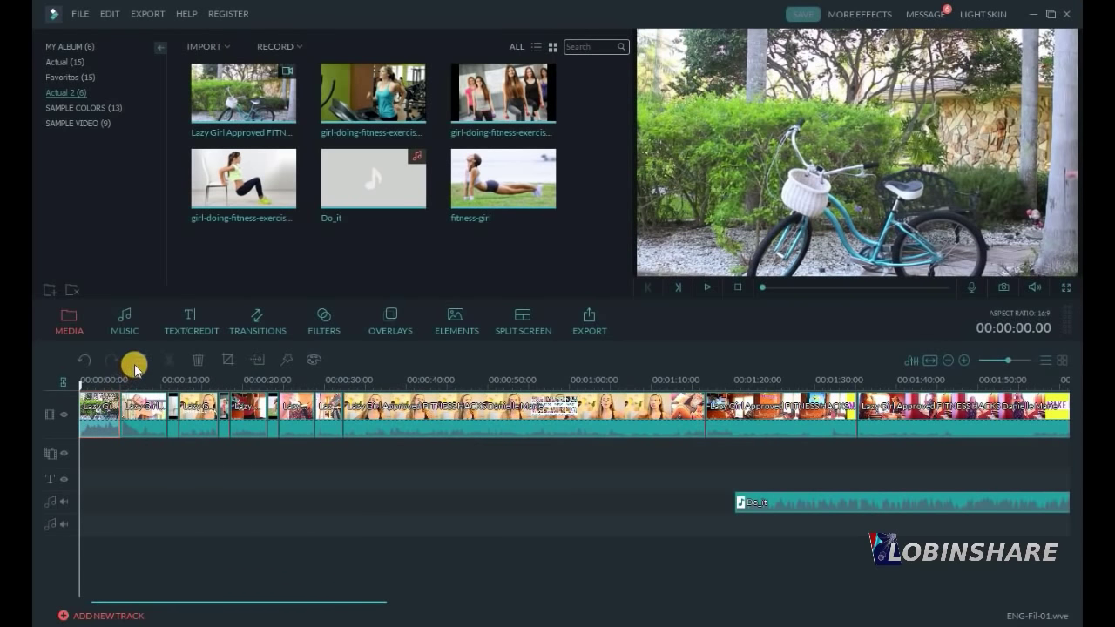
{"action": "left_click", "coordinate": [138, 365]}
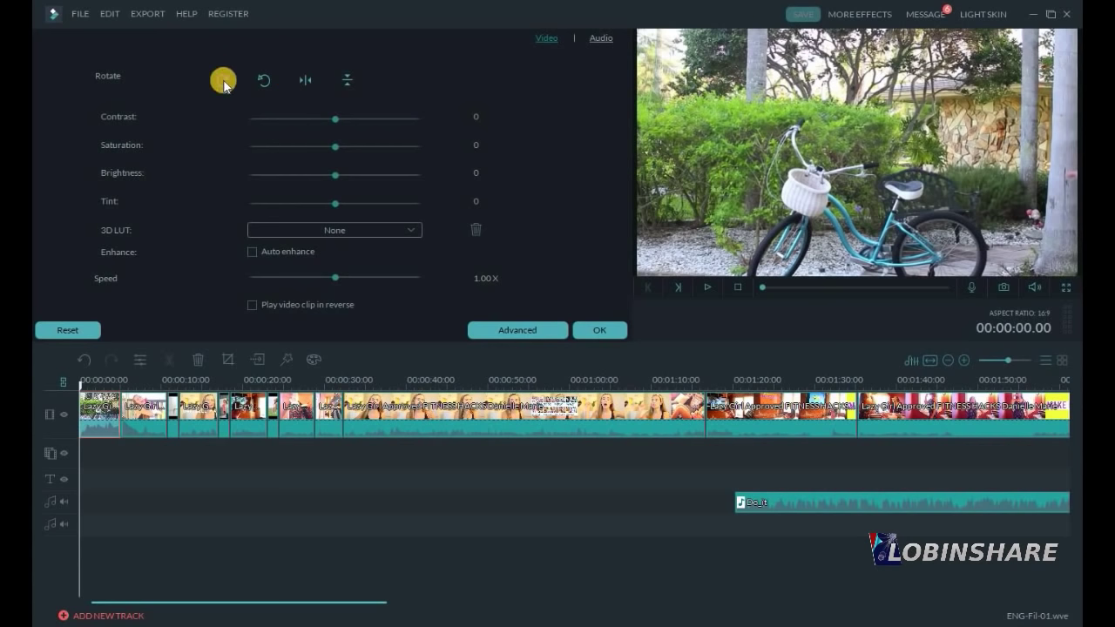
{"action": "left_click", "coordinate": [225, 87]}
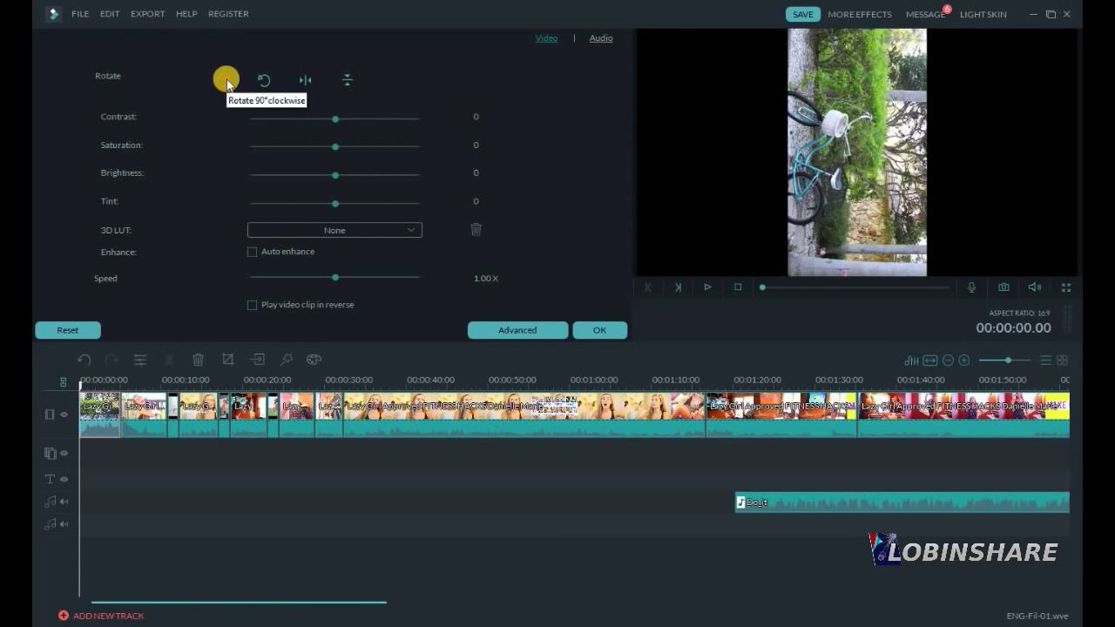
{"action": "left_click", "coordinate": [263, 80]}
{"action": "left_click", "coordinate": [298, 82]}
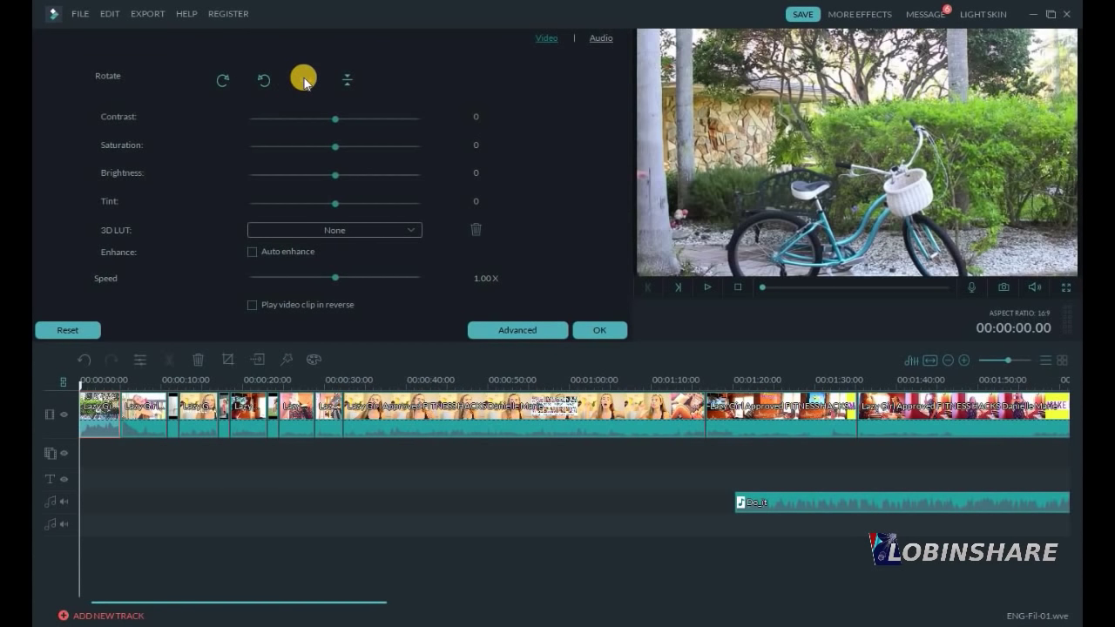
{"action": "left_click", "coordinate": [304, 82]}
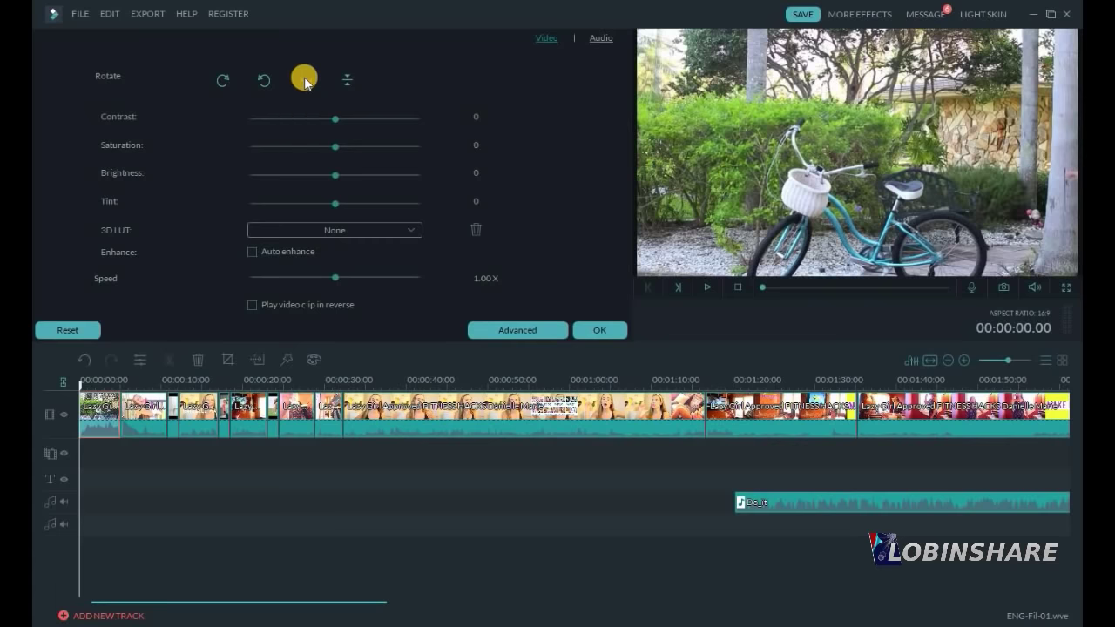
{"action": "left_click", "coordinate": [349, 81]}
{"action": "left_click", "coordinate": [349, 82]}
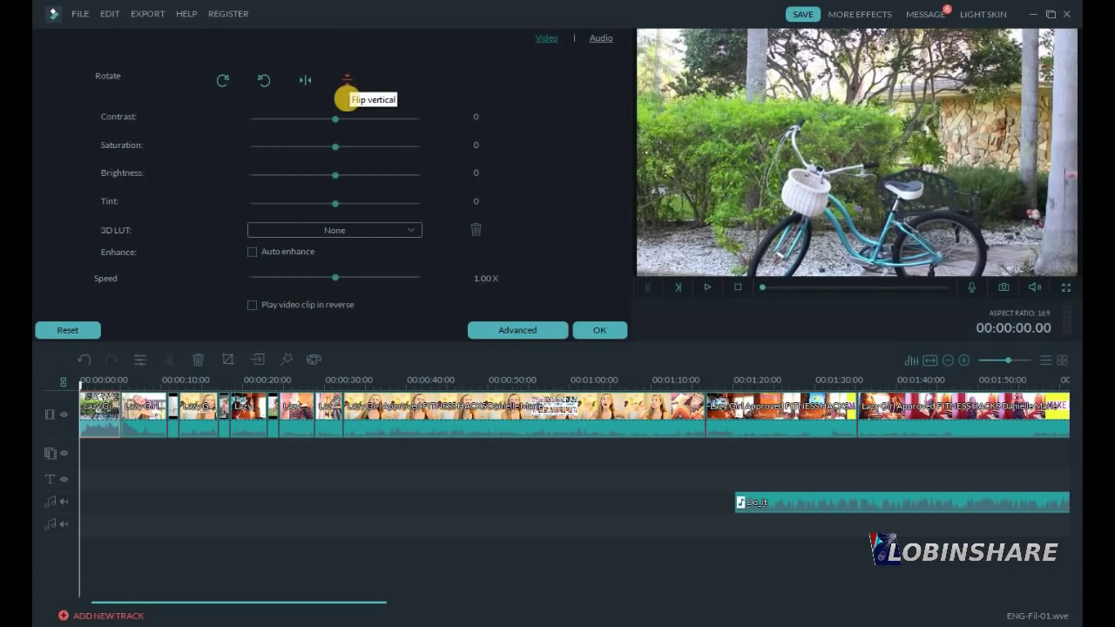
{"action": "left_click_drag", "start_coordinate": [336, 122], "coordinate": [333, 187]}
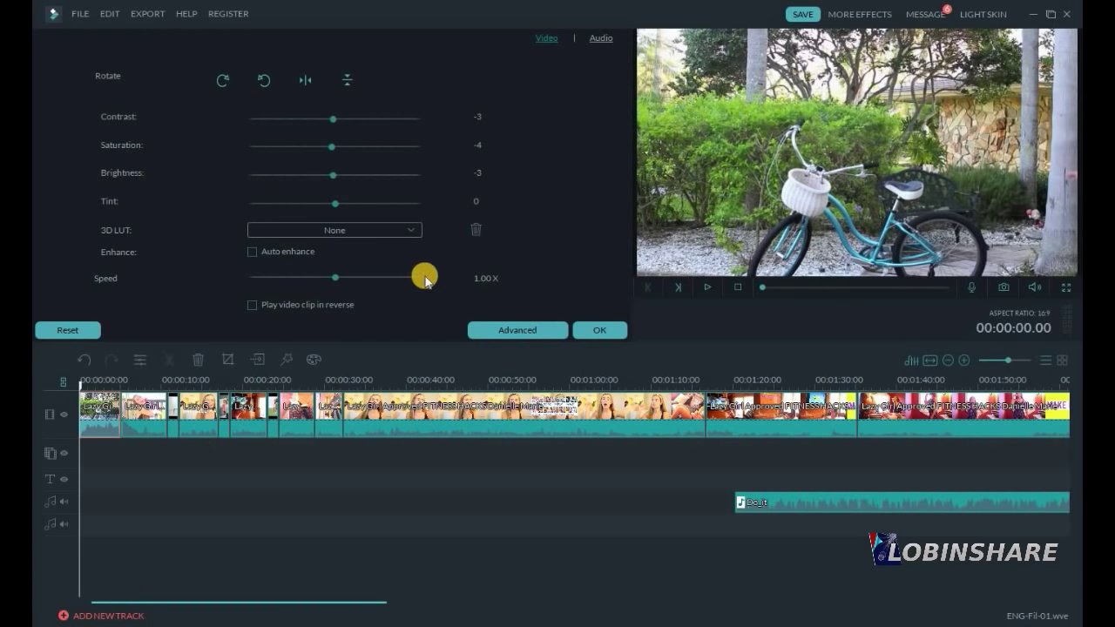
Try the bicycle clip at 5.00X and 0.20X speed, playing a short preview of each.
{"action": "left_click", "coordinate": [425, 279]}
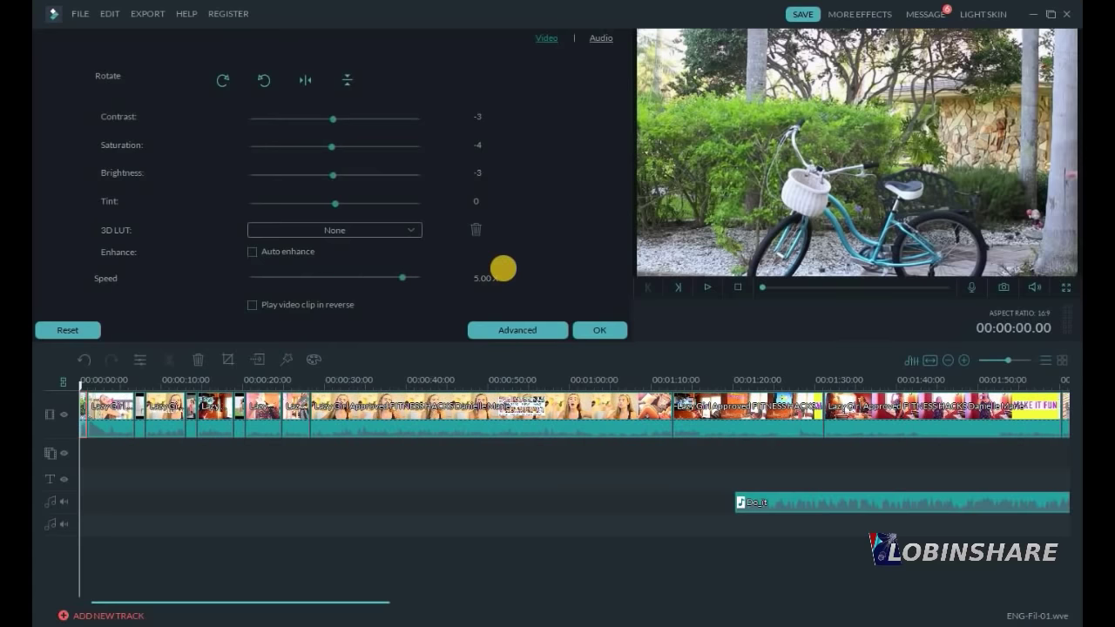
{"action": "left_click", "coordinate": [703, 289]}
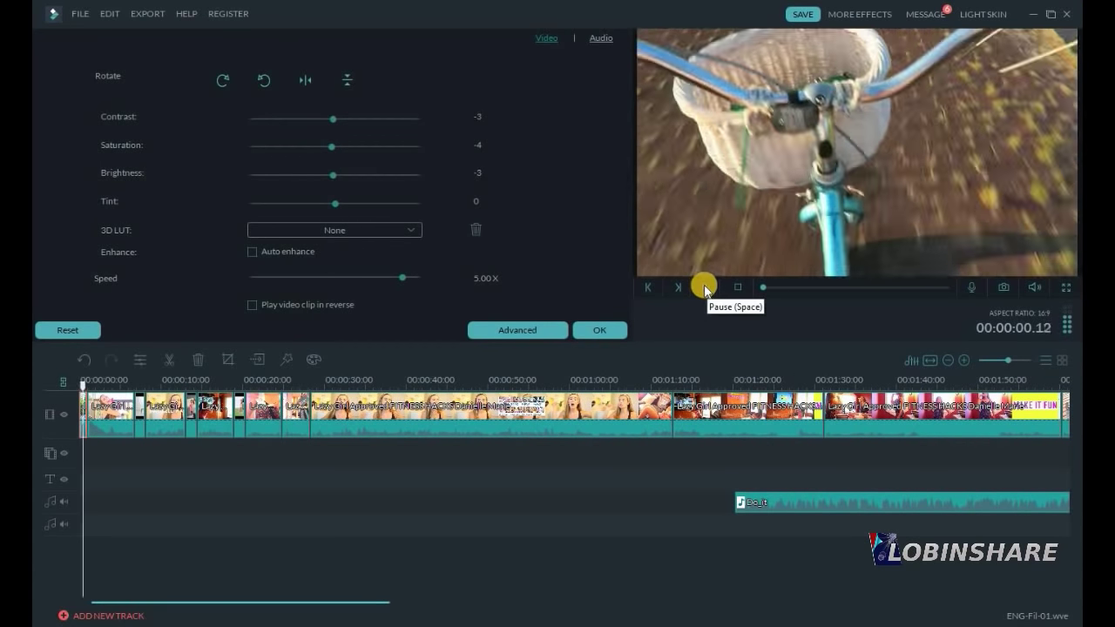
{"action": "left_click", "coordinate": [703, 288]}
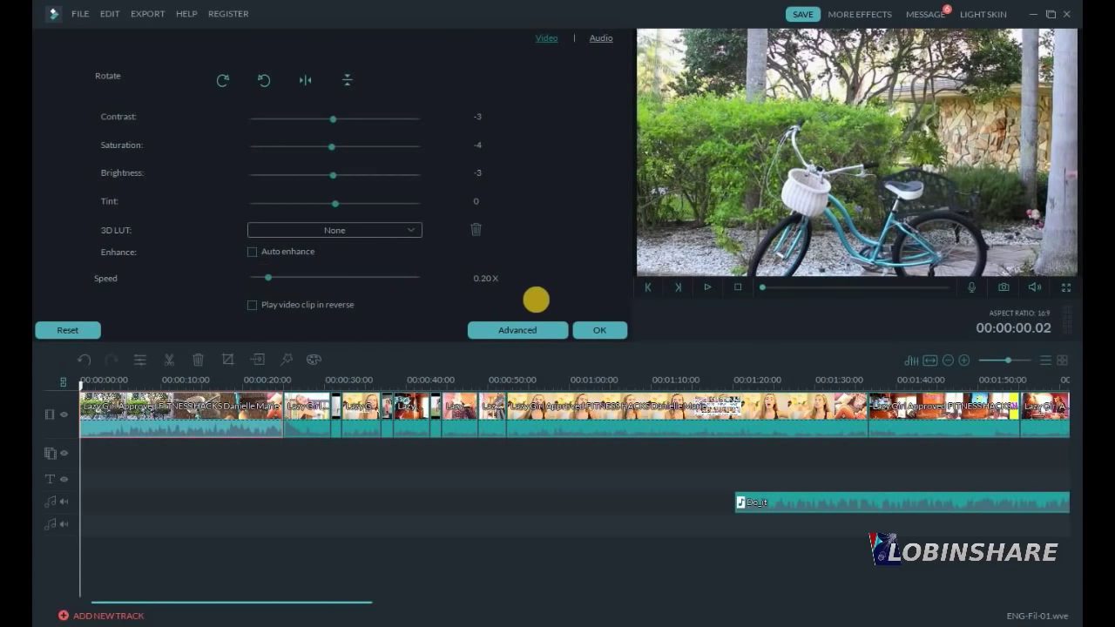
{"action": "left_click", "coordinate": [710, 290]}
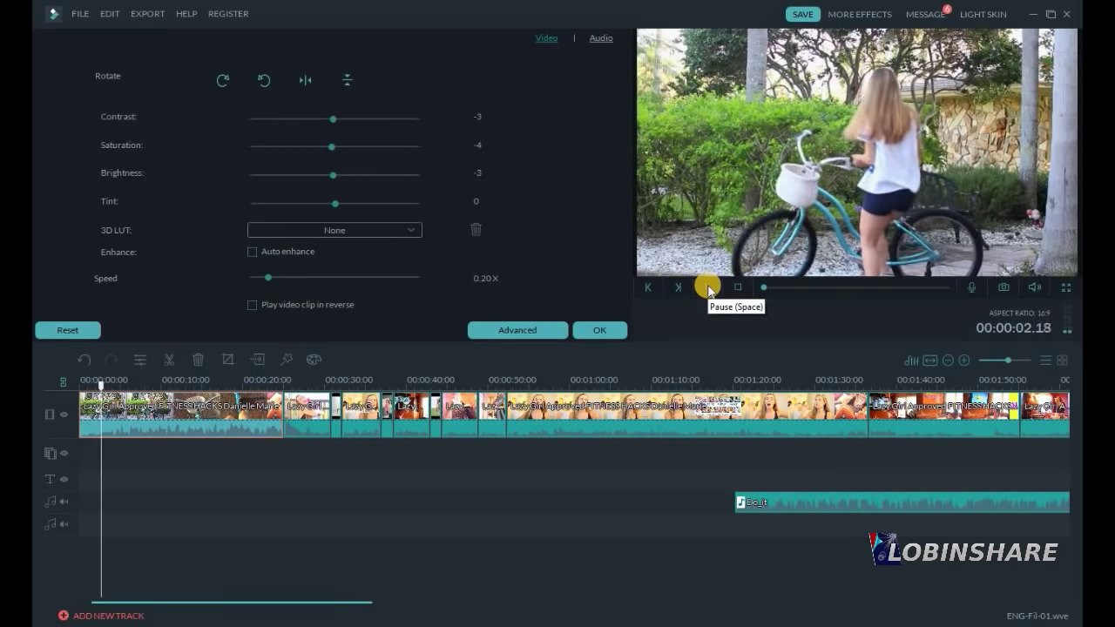
{"action": "left_click", "coordinate": [713, 283]}
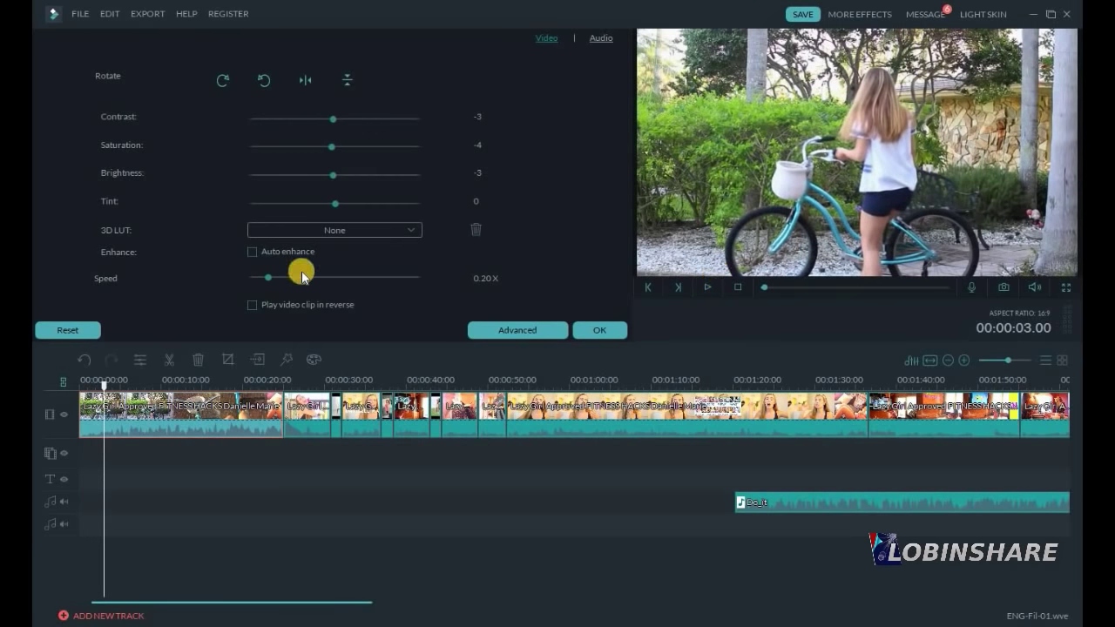
Set the bicycle clip's speed to 2.00X, preview it, and confirm the clip settings.
{"action": "left_click_drag", "start_coordinate": [267, 277], "coordinate": [331, 279]}
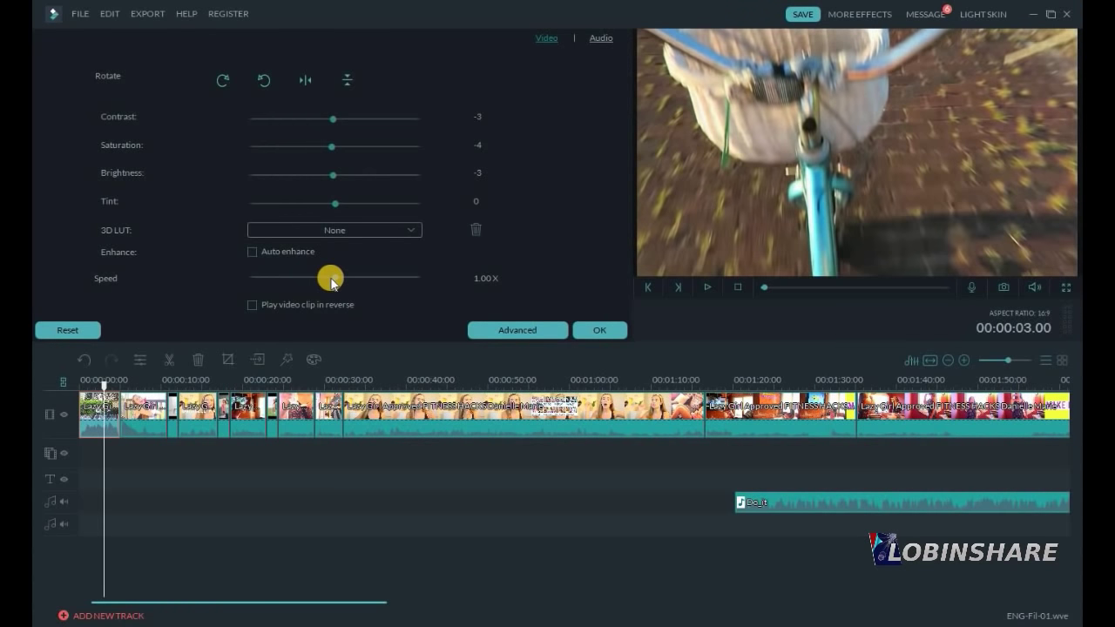
{"action": "left_click_drag", "start_coordinate": [346, 279], "coordinate": [352, 278]}
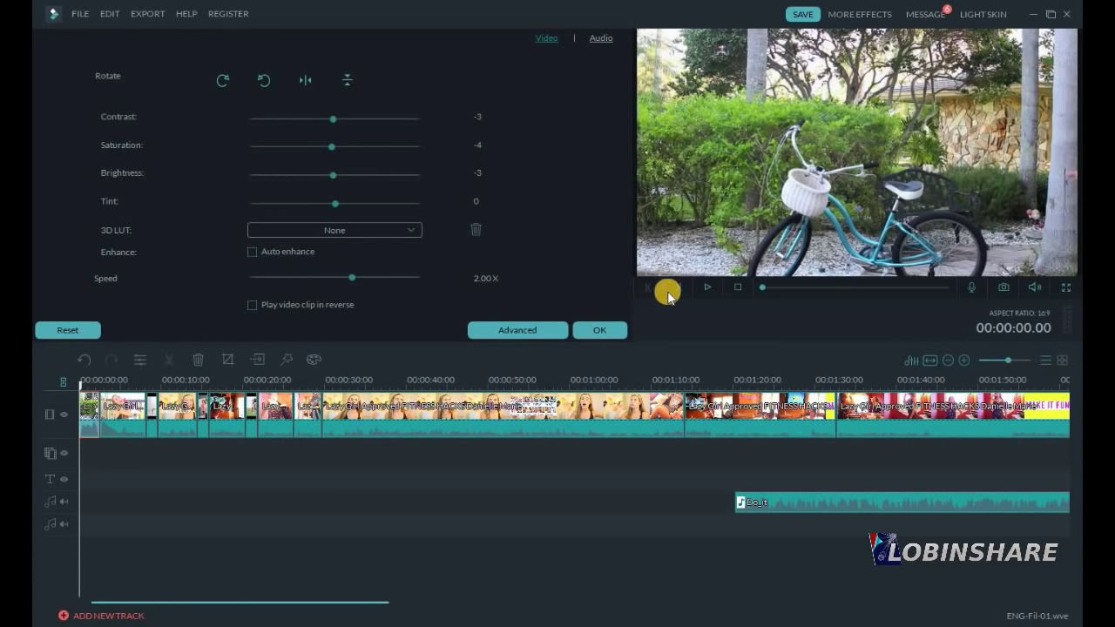
{"action": "left_click", "coordinate": [712, 293]}
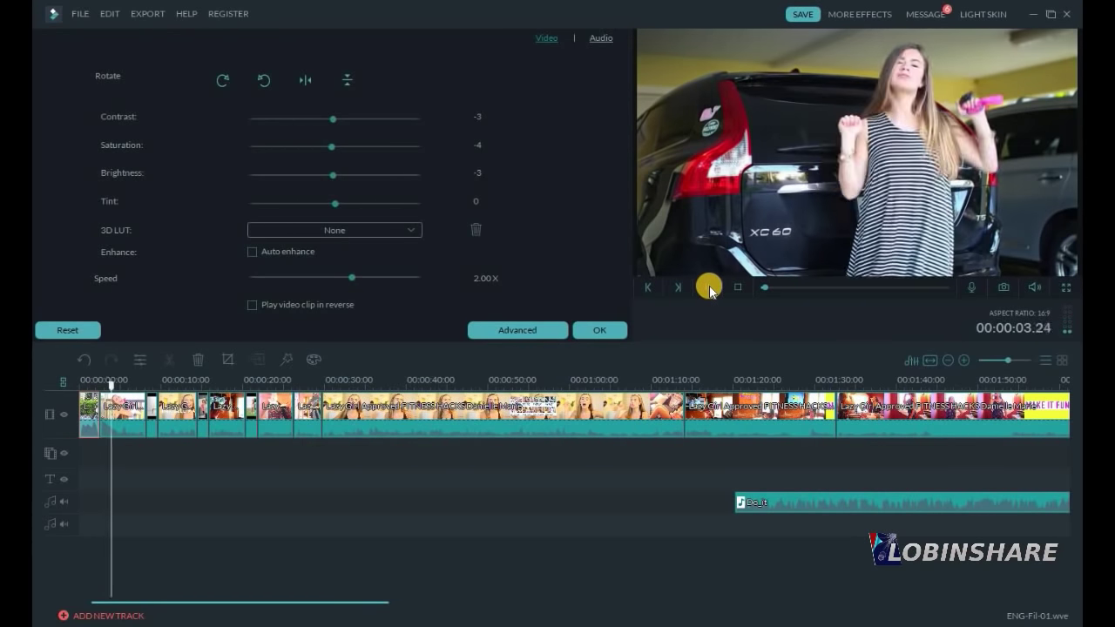
{"action": "left_click", "coordinate": [710, 290]}
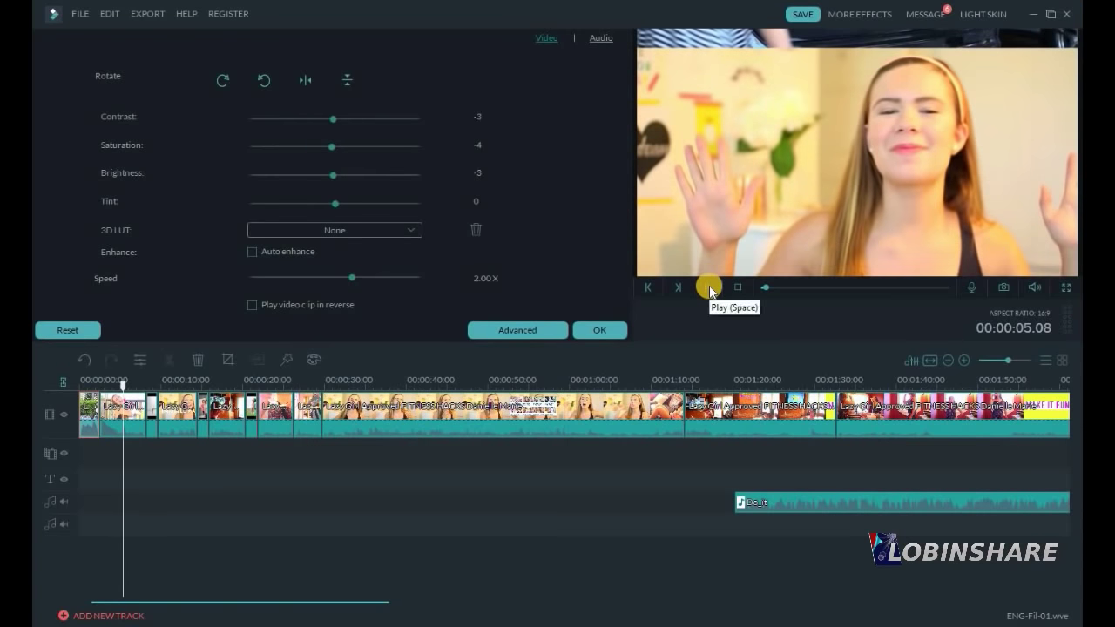
{"action": "left_click", "coordinate": [600, 331]}
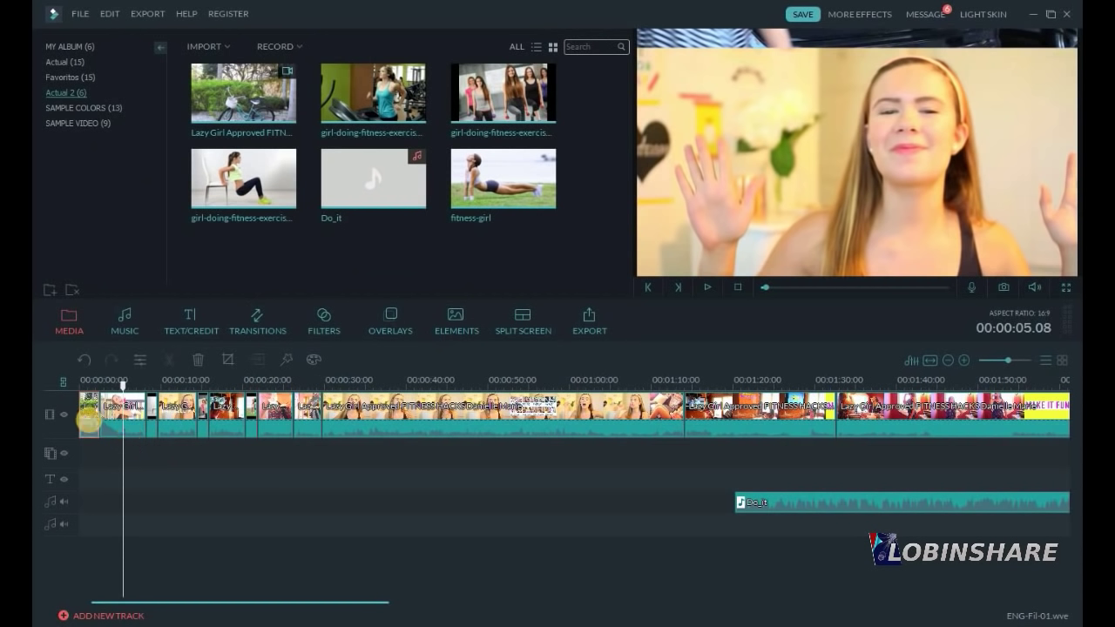
Set the tint of the chair-exercise photo on the timeline to 36 and confirm its settings.
{"action": "left_click_drag", "start_coordinate": [90, 420], "coordinate": [146, 420]}
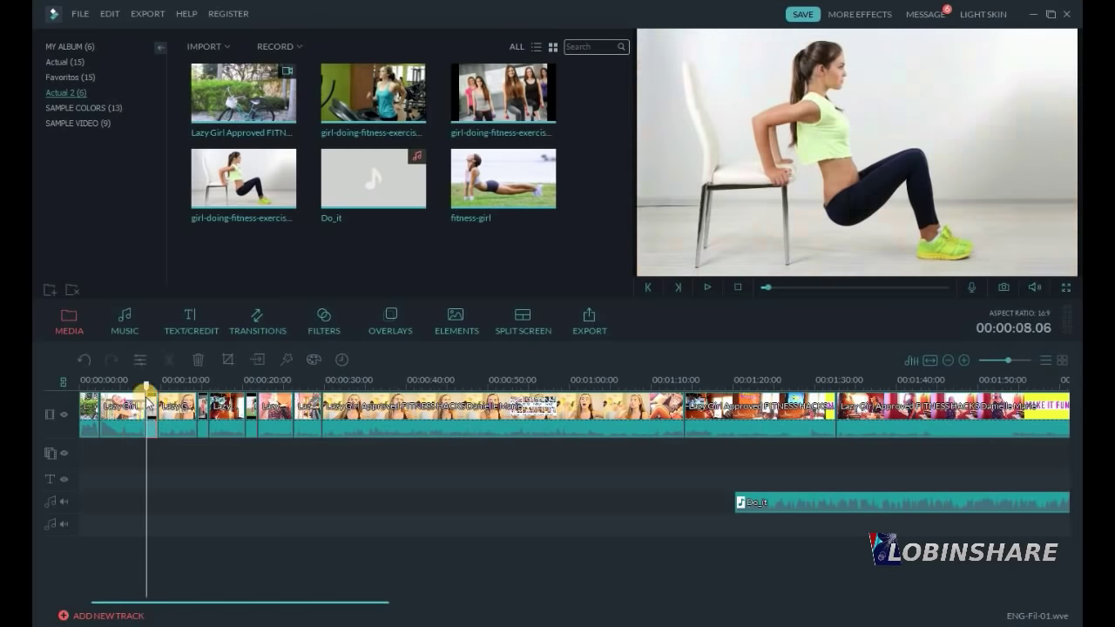
{"action": "left_click", "coordinate": [140, 359]}
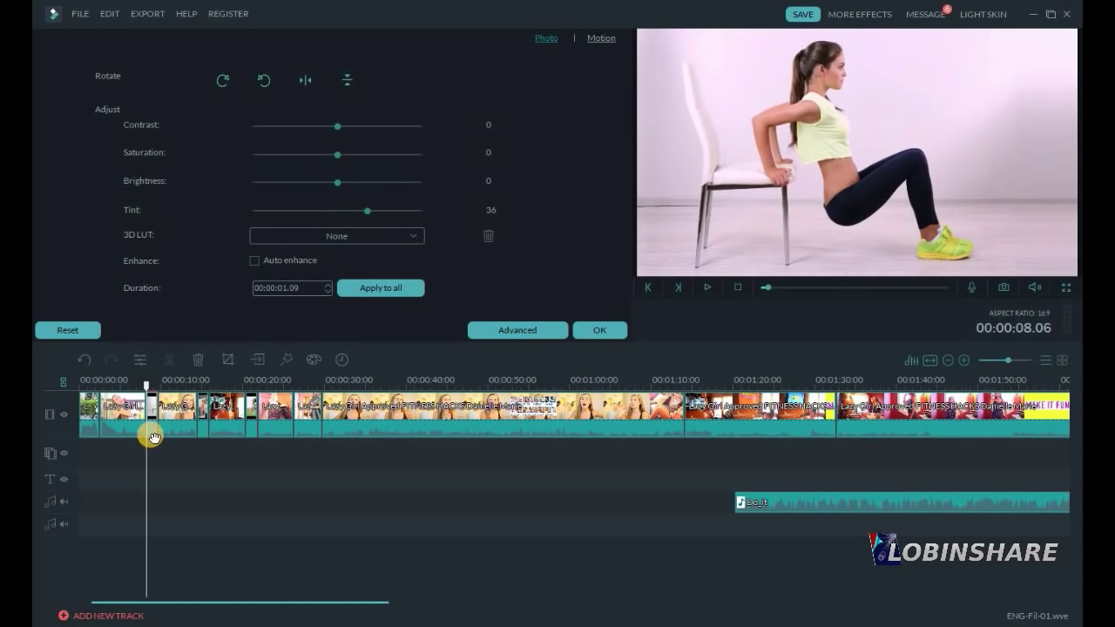
{"action": "left_click", "coordinate": [384, 293]}
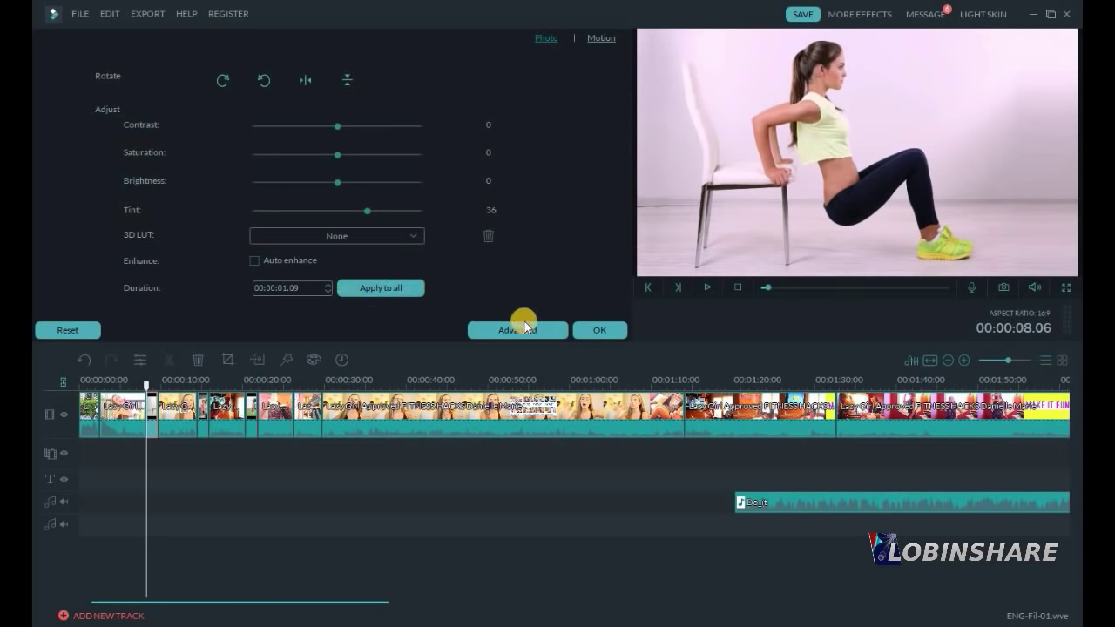
{"action": "left_click", "coordinate": [602, 324]}
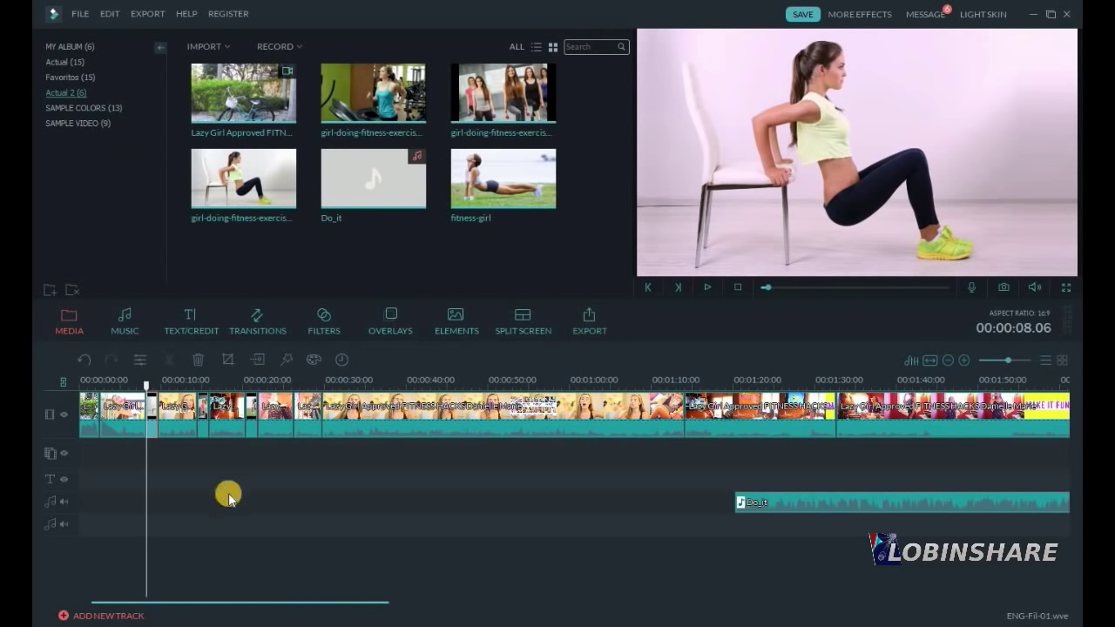
Set the brightness of the women's group photo on the timeline to -24 and its tint to -28.
{"action": "left_click", "coordinate": [207, 426]}
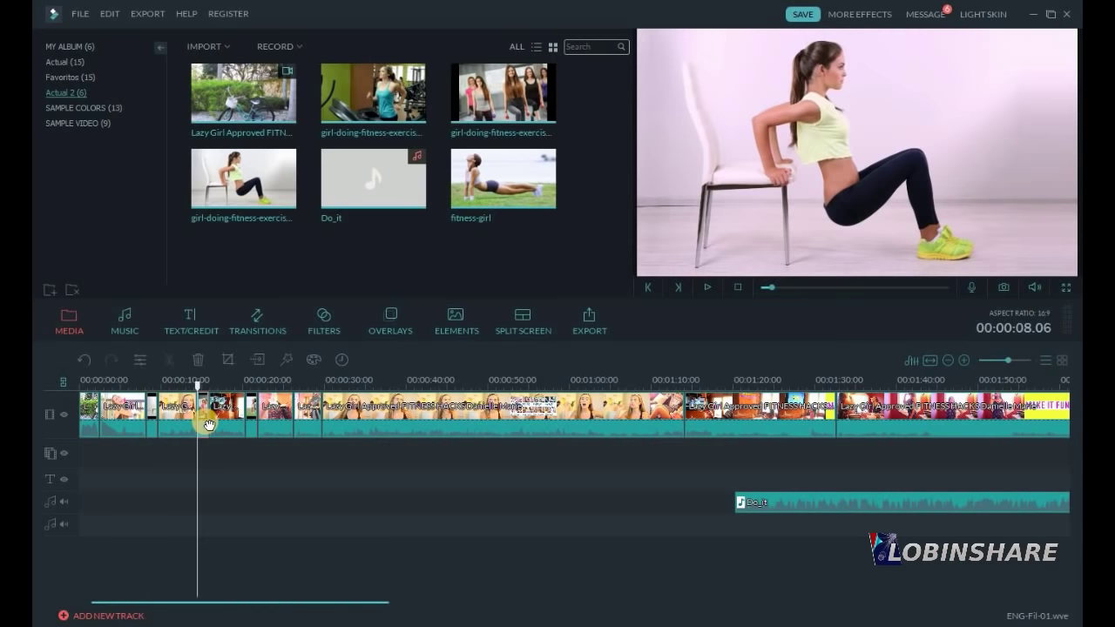
{"action": "left_click", "coordinate": [137, 359]}
{"action": "left_click_drag", "start_coordinate": [337, 182], "coordinate": [316, 215]}
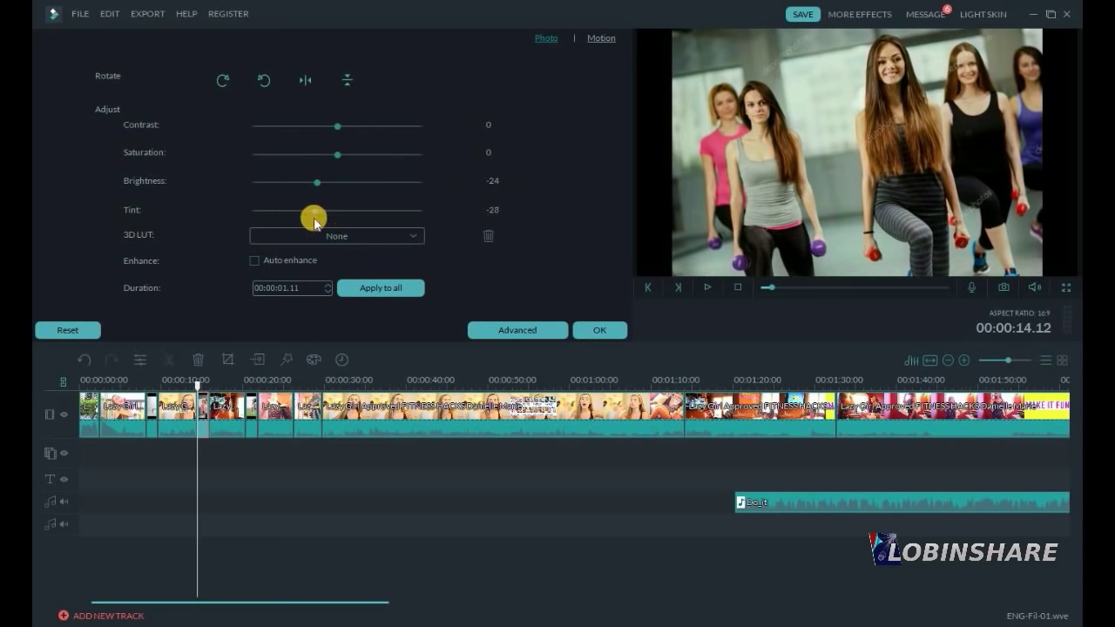
Try the Cool Film, Harry Potter and Warm Film 3D LUTs on the group photo, and apply Star Wars instead.
{"action": "left_click", "coordinate": [392, 235]}
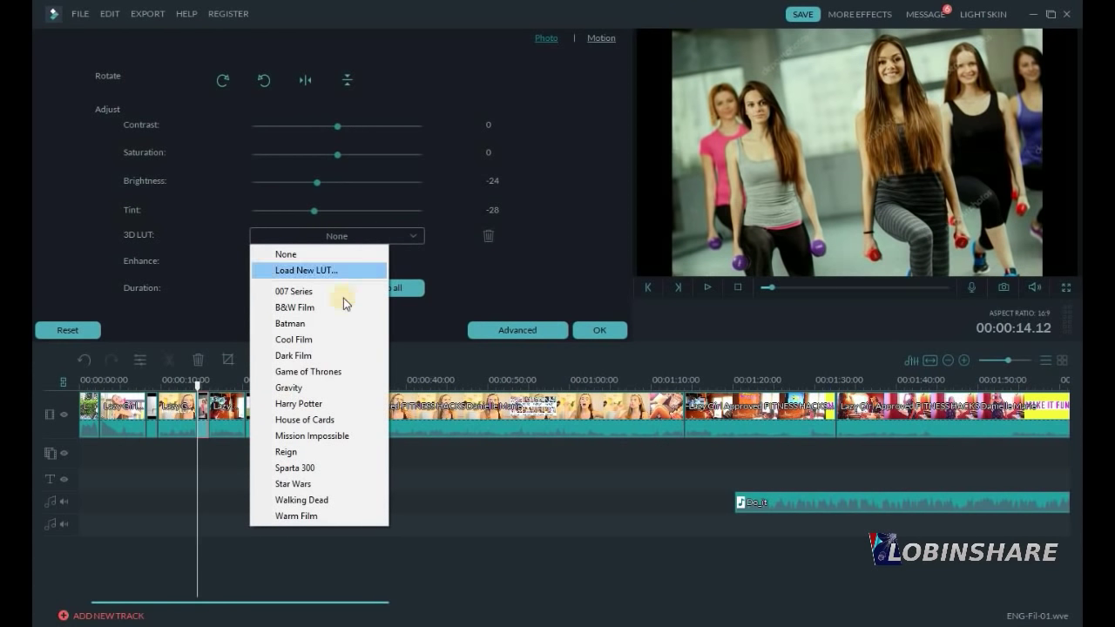
{"action": "left_click", "coordinate": [329, 339]}
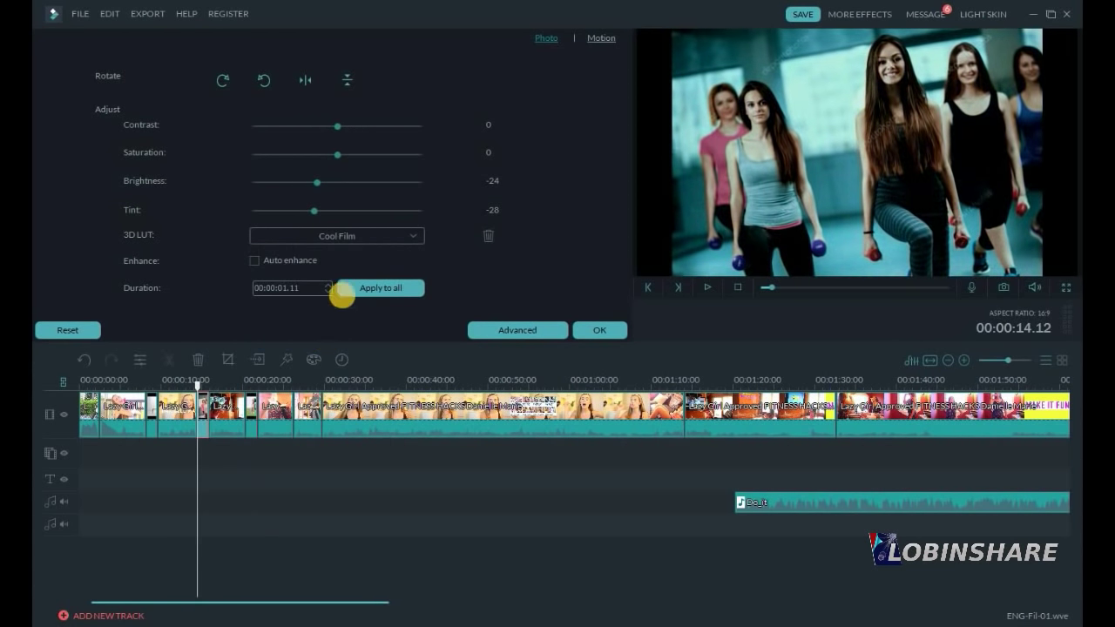
{"action": "left_click", "coordinate": [402, 235]}
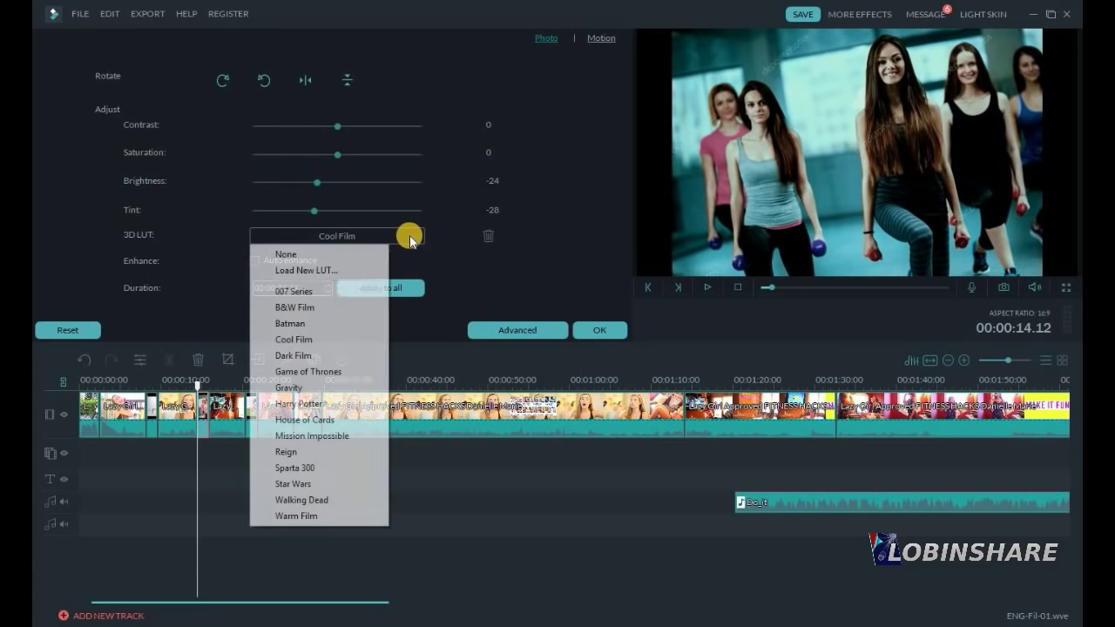
{"action": "left_click", "coordinate": [313, 403]}
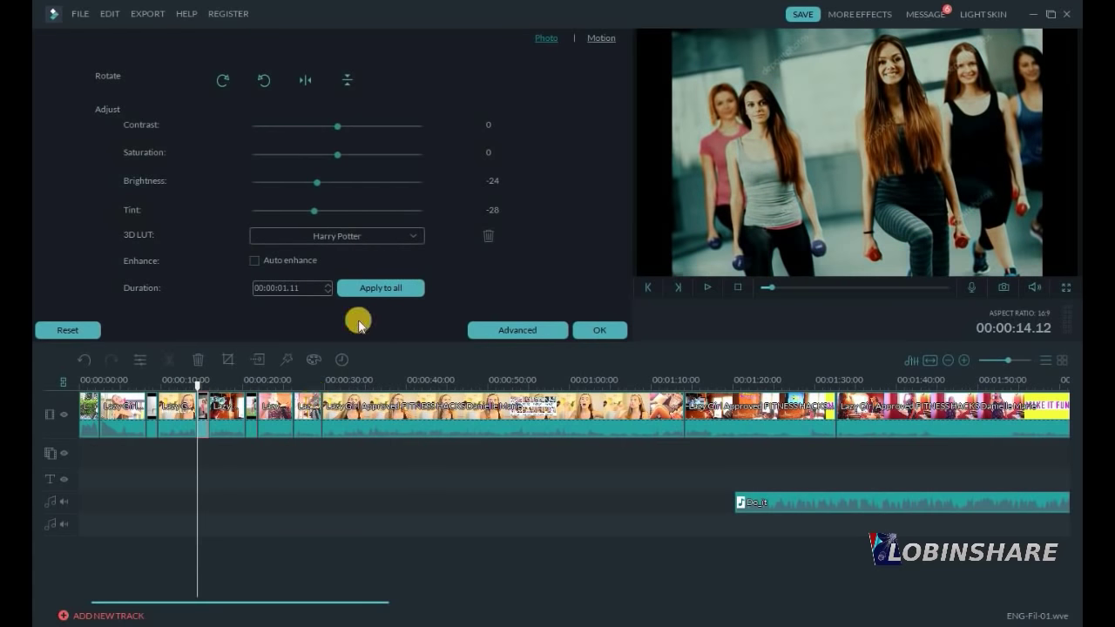
{"action": "left_click", "coordinate": [406, 237]}
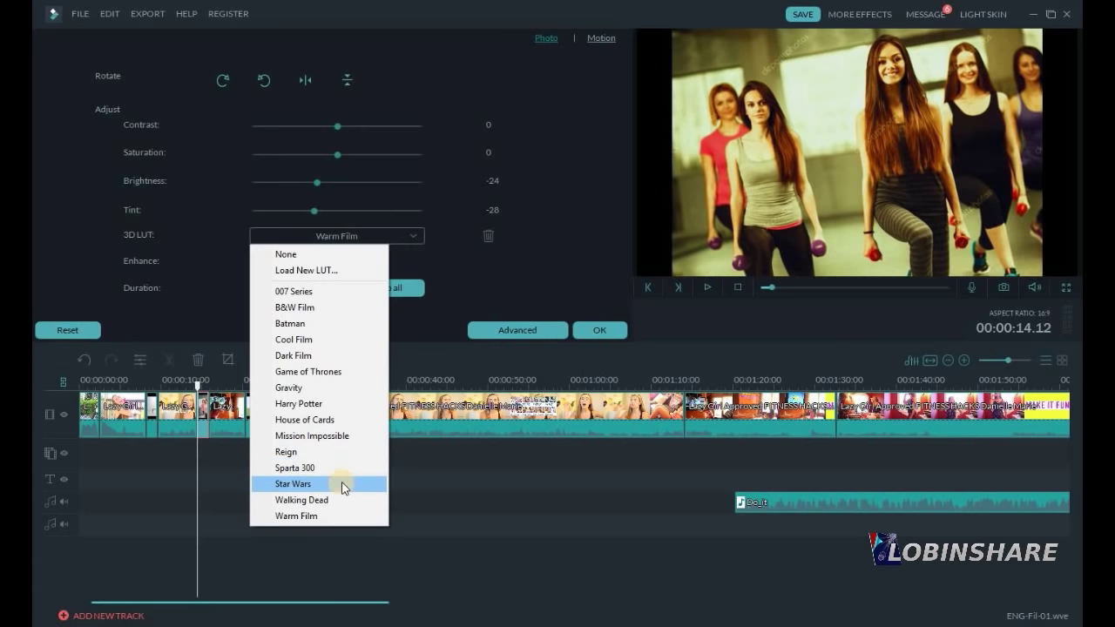
{"action": "left_click", "coordinate": [341, 484]}
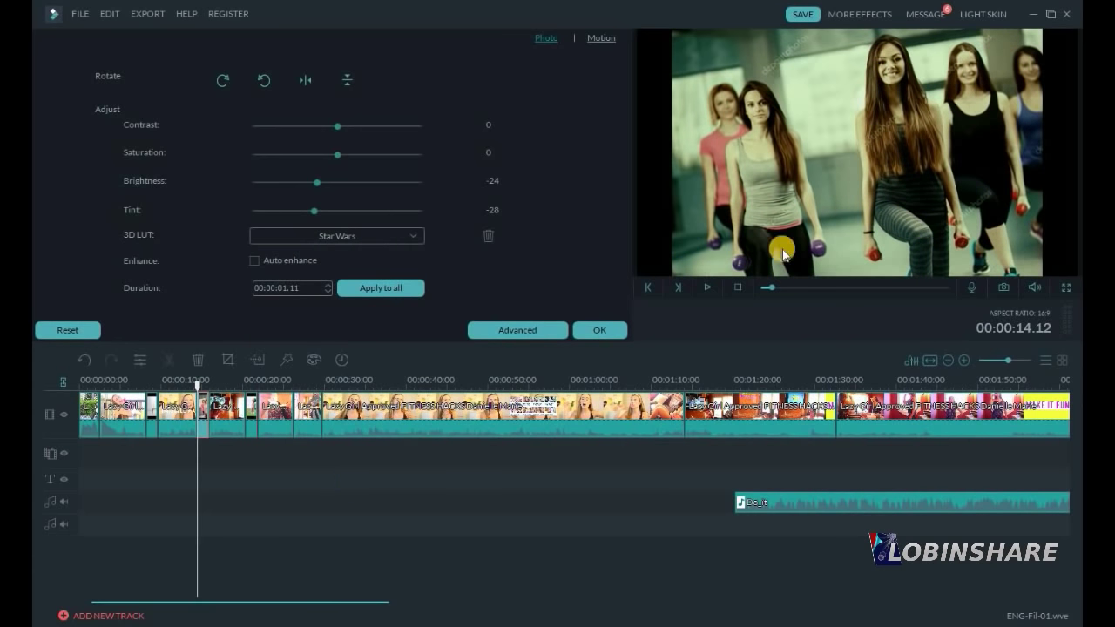
{"action": "left_click", "coordinate": [600, 330]}
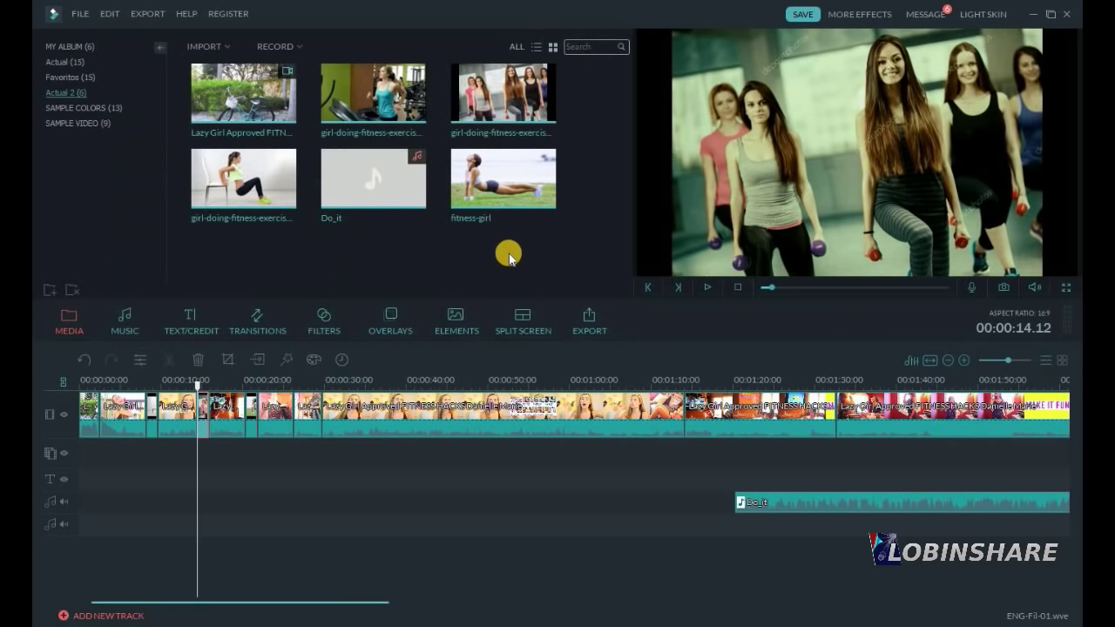
Play the fitness-girl photo on the timeline and pause at 00:00:22.00.
{"action": "left_click", "coordinate": [253, 430]}
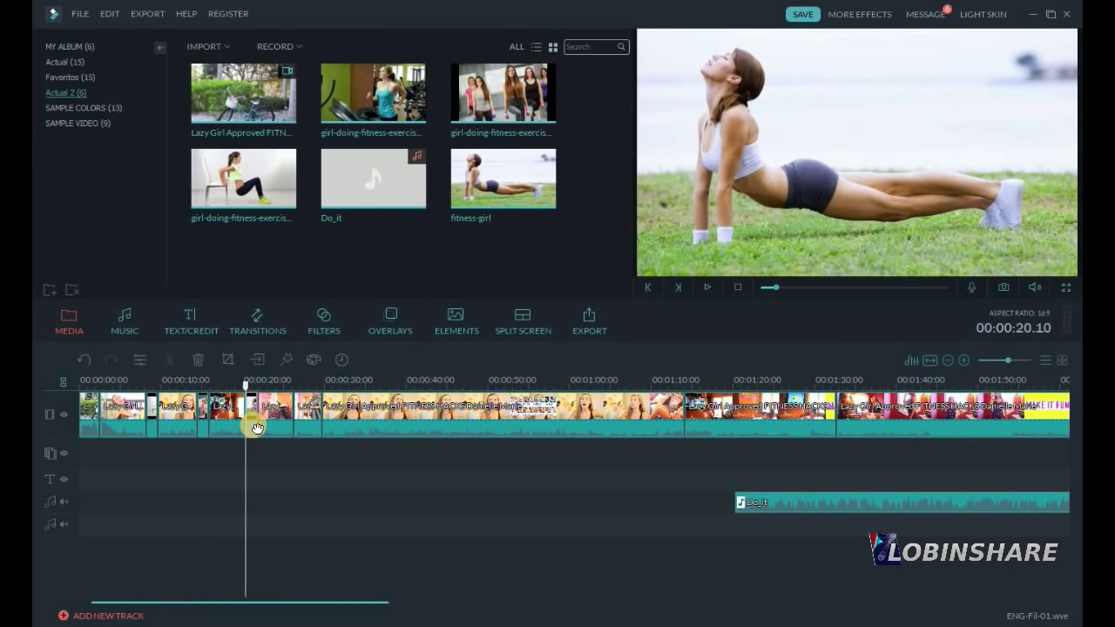
{"action": "left_click", "coordinate": [706, 290]}
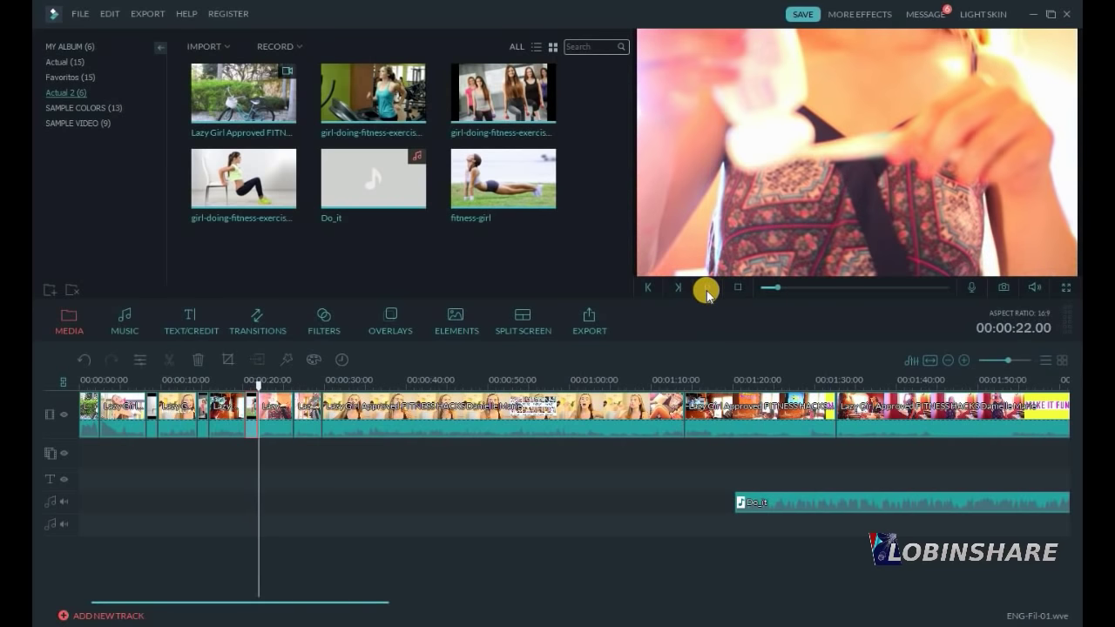
{"action": "left_click", "coordinate": [706, 290]}
Lengthen the fitness-girl photo to end at about 00:00:23.08 and play it from its start.
{"action": "left_click", "coordinate": [253, 422]}
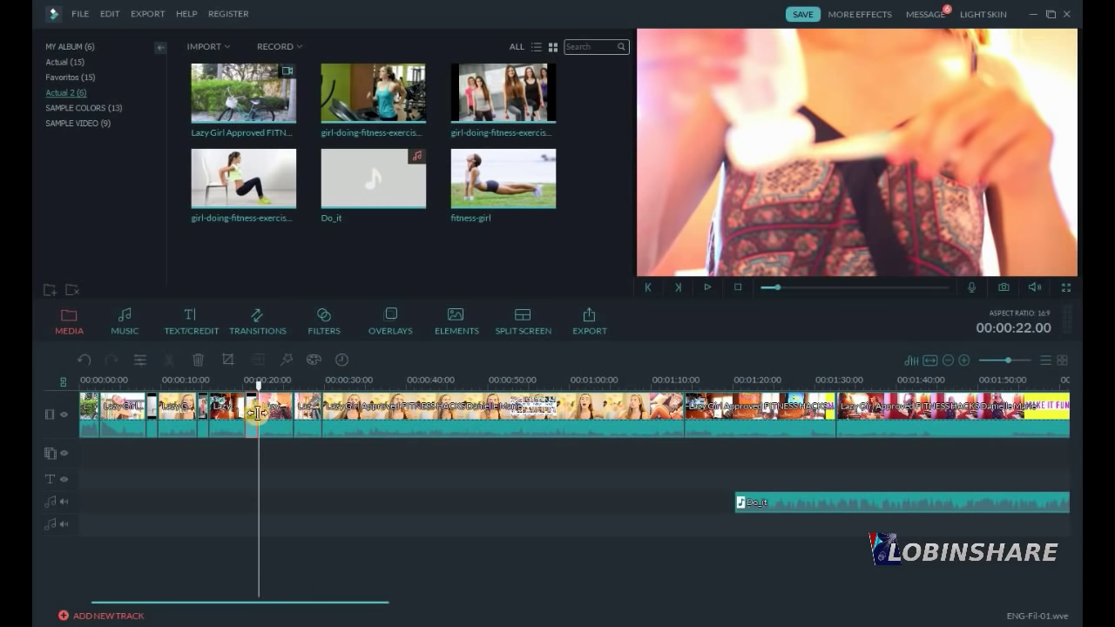
{"action": "left_click_drag", "start_coordinate": [257, 410], "coordinate": [269, 407]}
{"action": "left_click", "coordinate": [246, 389]}
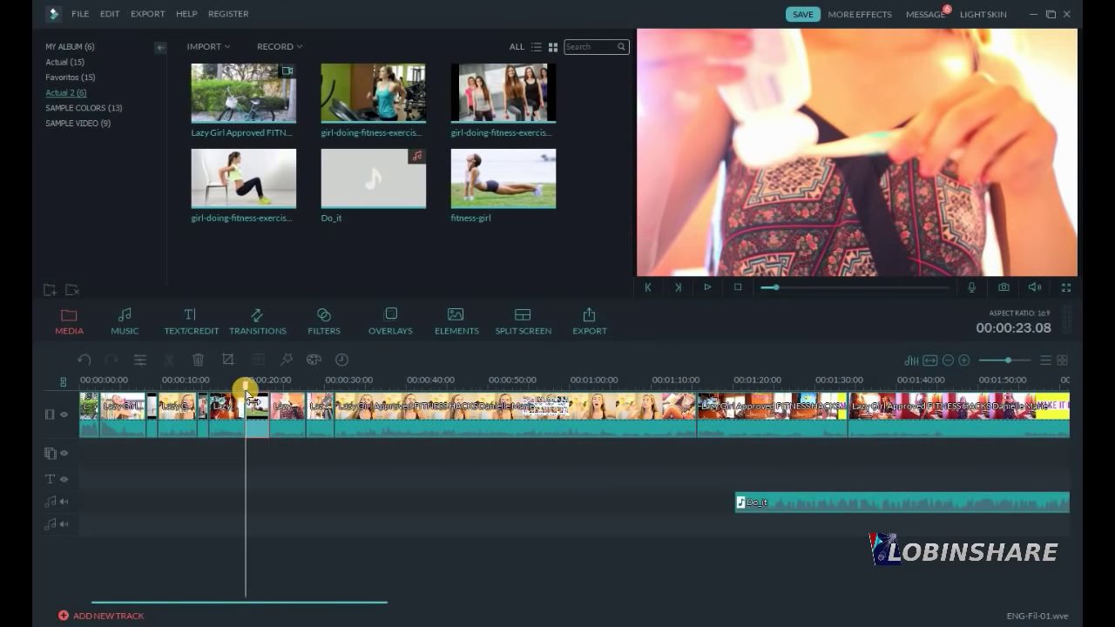
{"action": "left_click", "coordinate": [708, 288]}
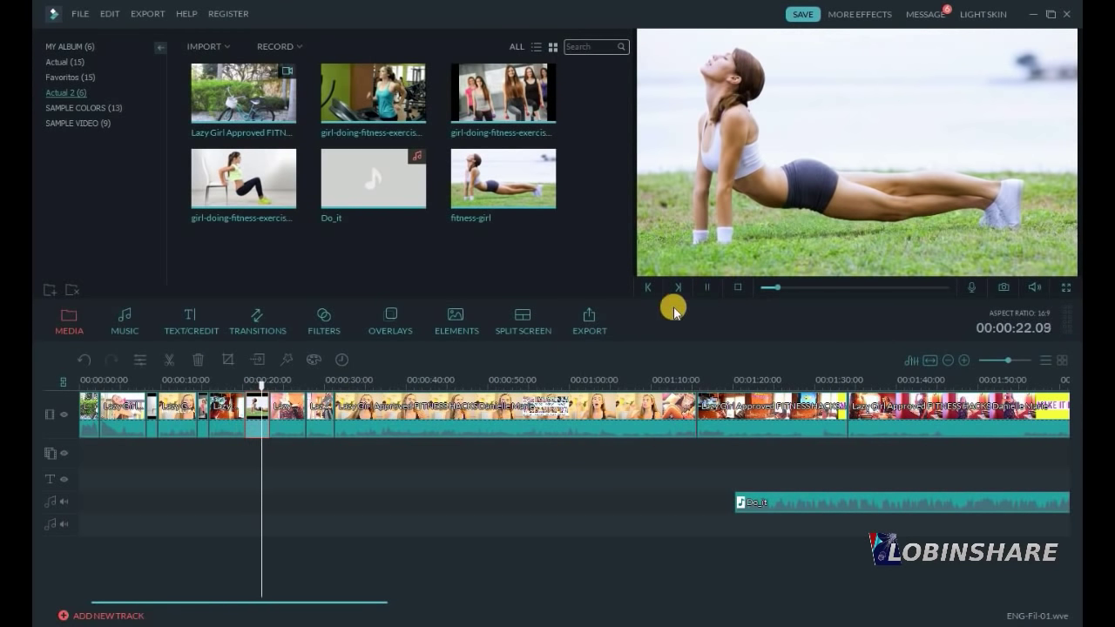
Give the fitness-girl photo a Pan & Zoom effect with the end frame enlarged to 1718 × 966 at 16:9.
{"action": "left_click", "coordinate": [707, 288]}
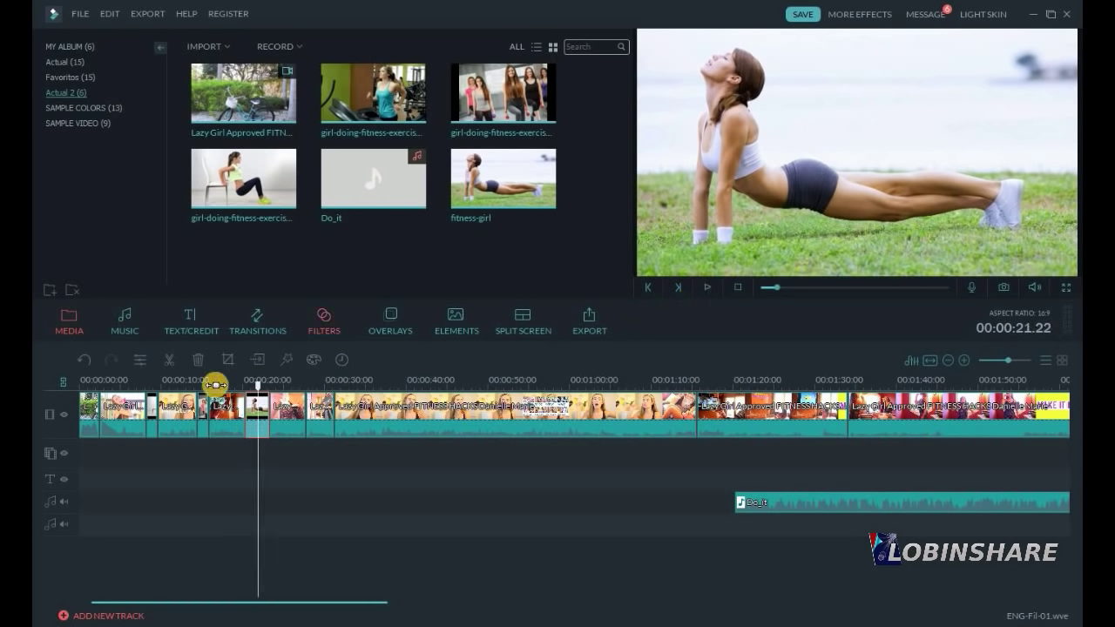
{"action": "left_click", "coordinate": [228, 360]}
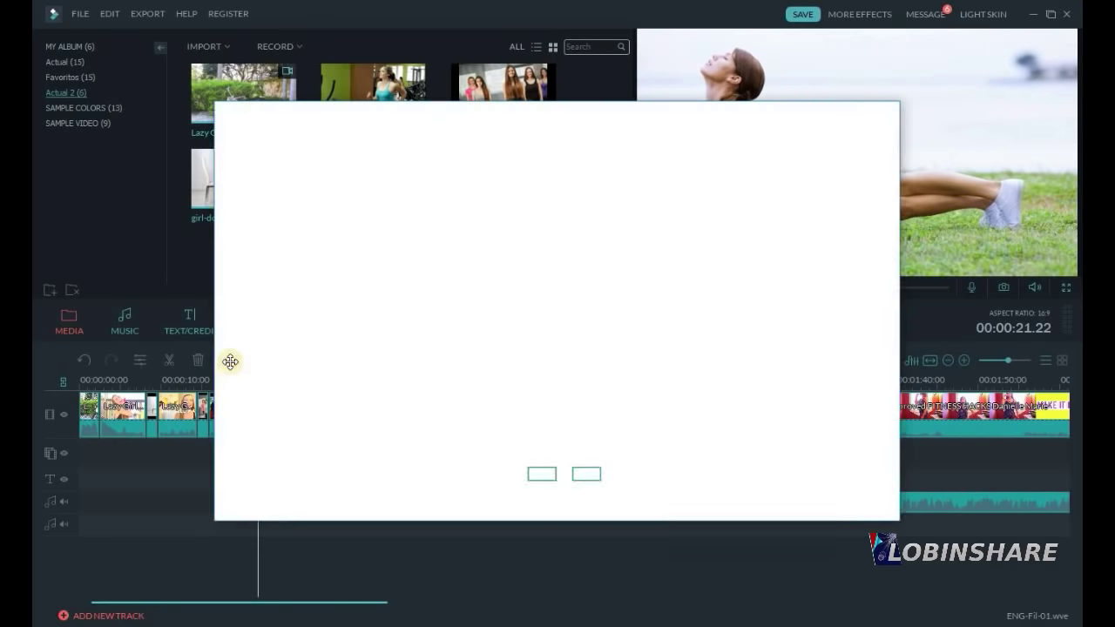
{"action": "left_click", "coordinate": [593, 139]}
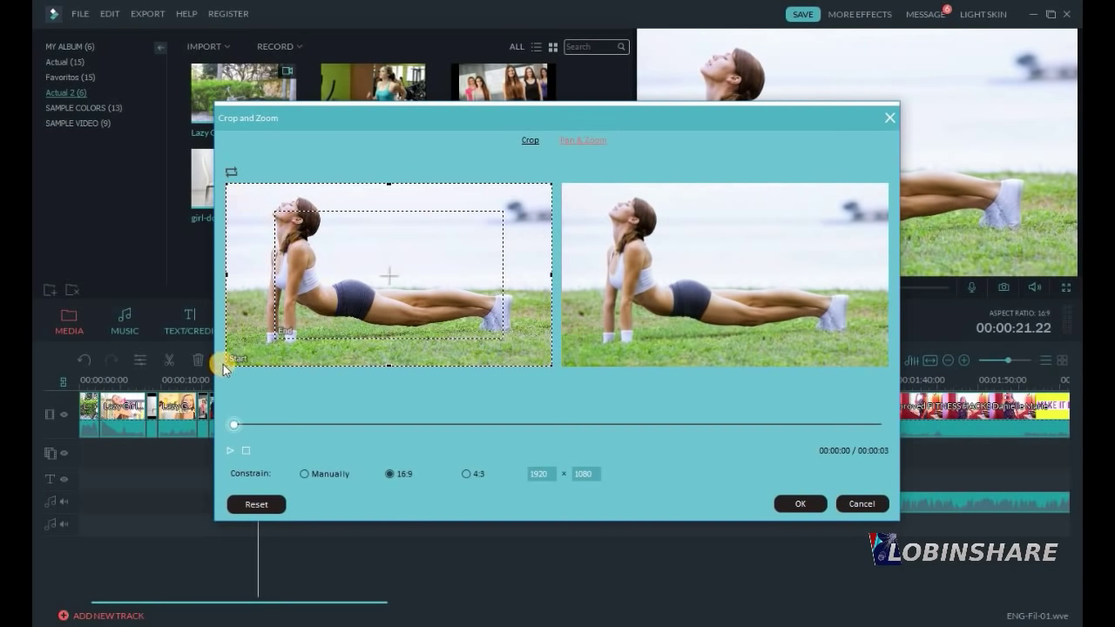
{"action": "left_click", "coordinate": [286, 333]}
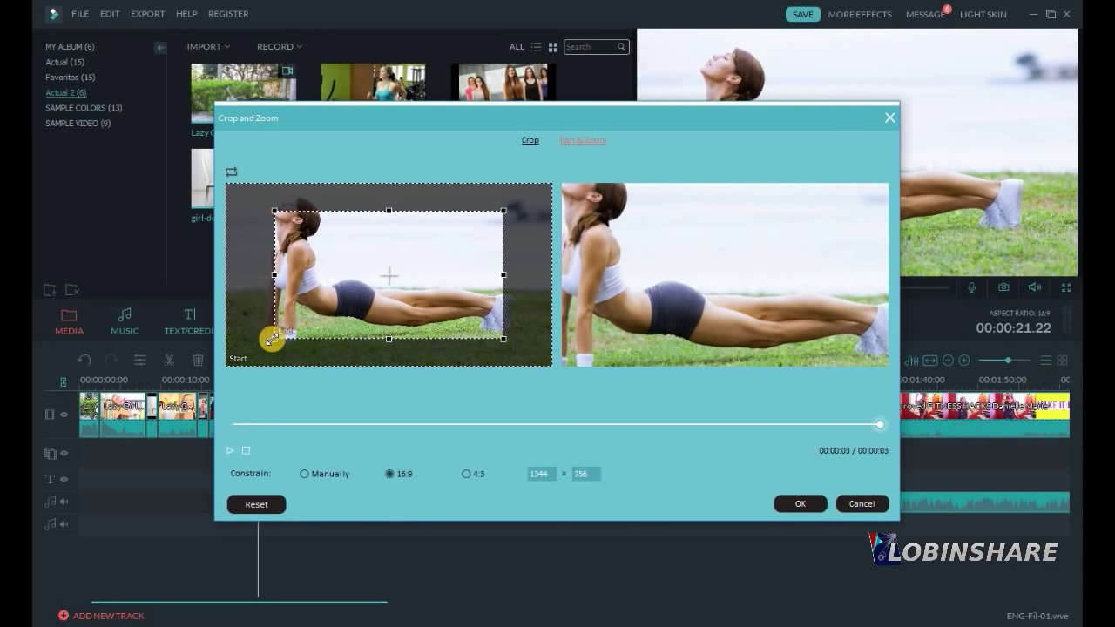
{"action": "left_click_drag", "start_coordinate": [272, 339], "coordinate": [253, 350]}
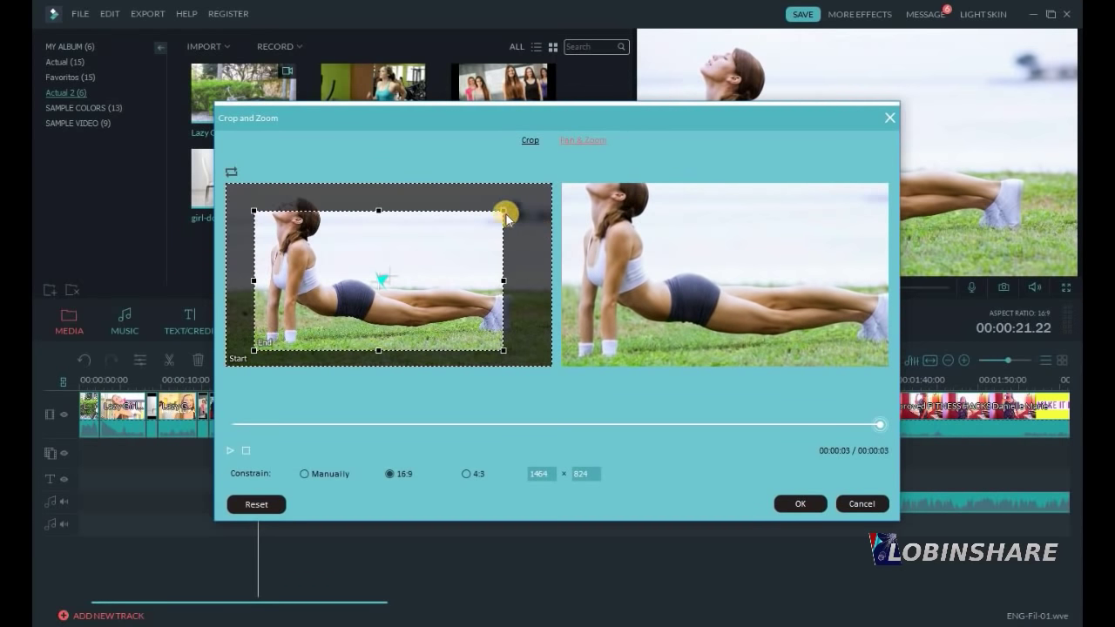
{"action": "left_click_drag", "start_coordinate": [503, 210], "coordinate": [539, 191]}
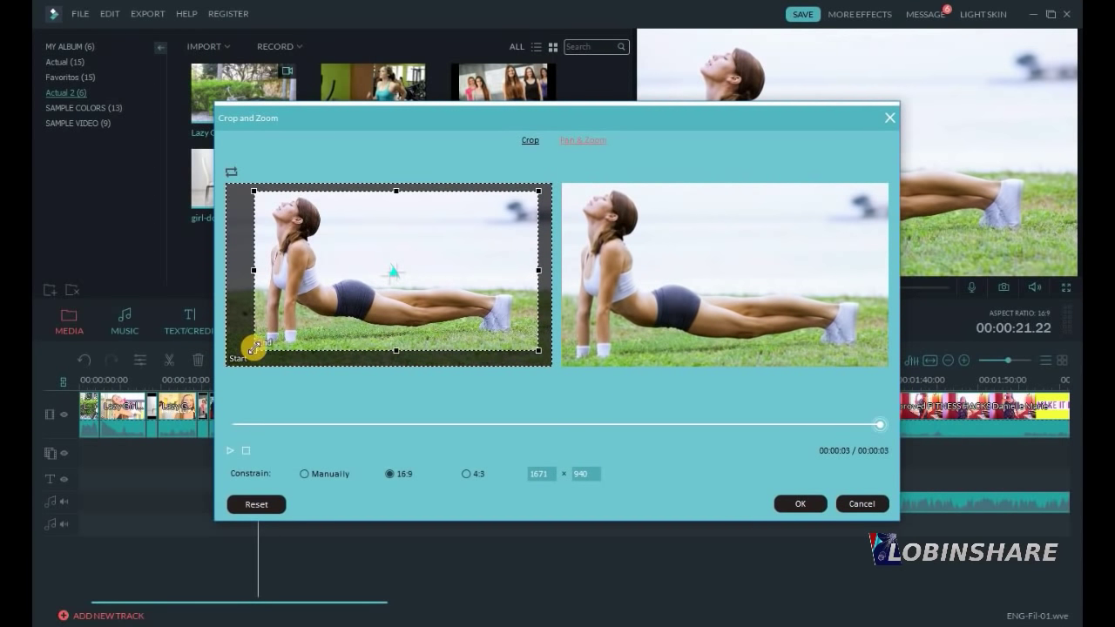
{"action": "left_click_drag", "start_coordinate": [254, 348], "coordinate": [243, 364]}
Check the start and end frames, preview the fitness-girl photo's pan-and-zoom motion and apply it.
{"action": "left_click", "coordinate": [237, 360]}
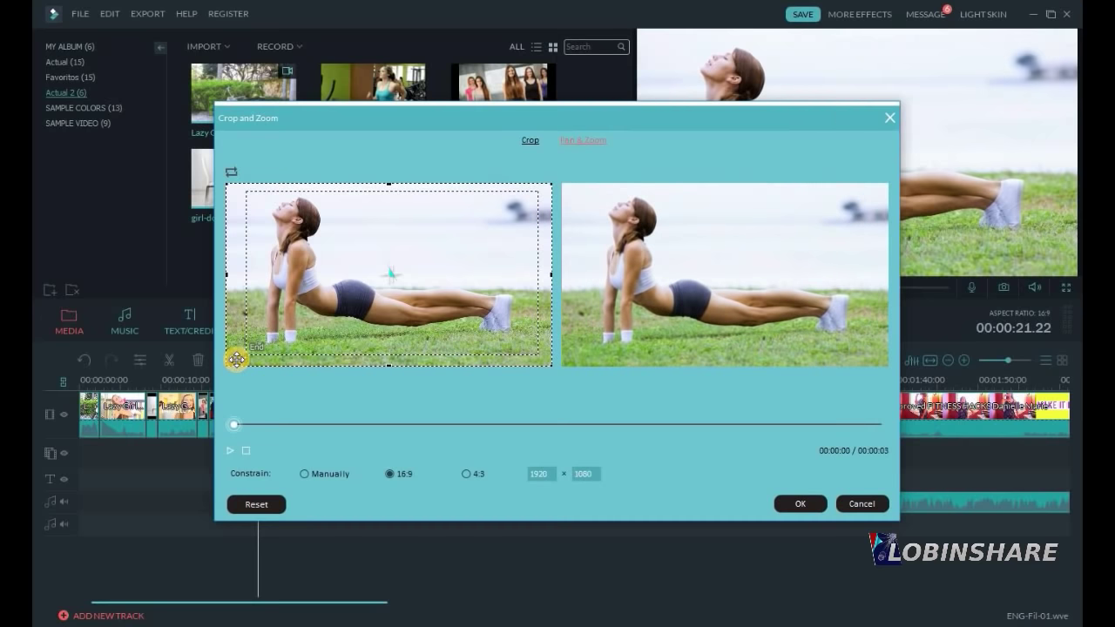
{"action": "left_click", "coordinate": [253, 347]}
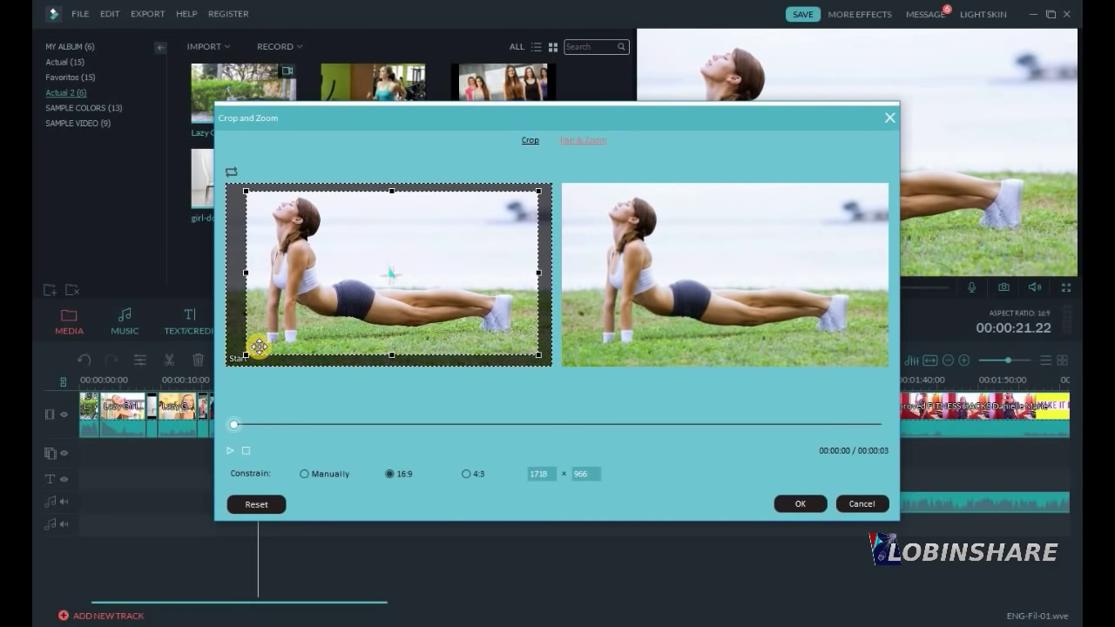
{"action": "left_click", "coordinate": [229, 450]}
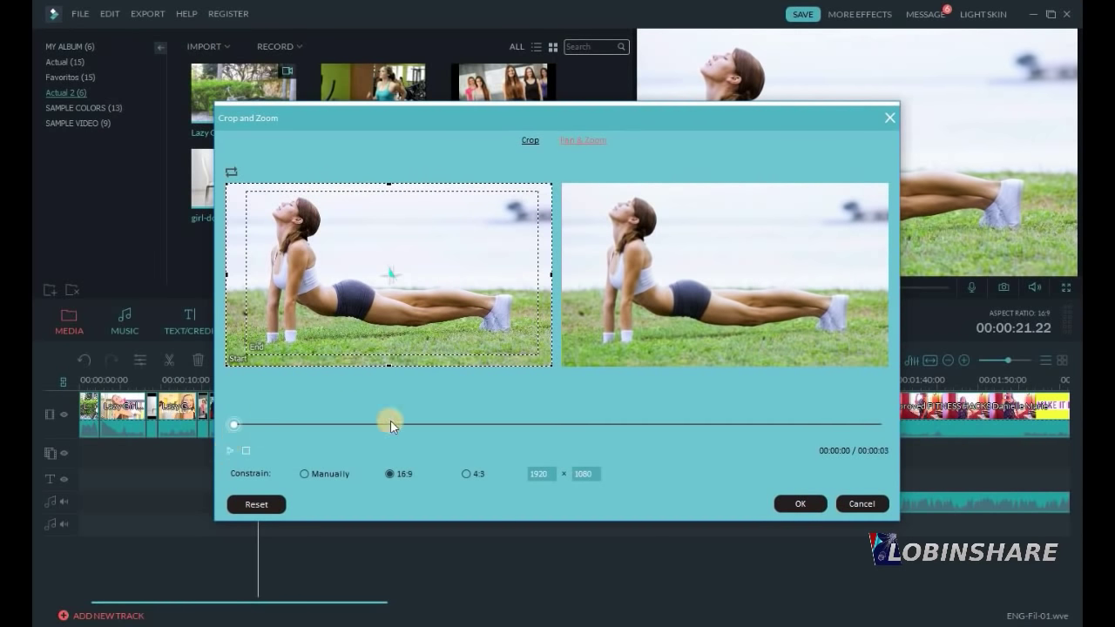
{"action": "left_click", "coordinate": [230, 451]}
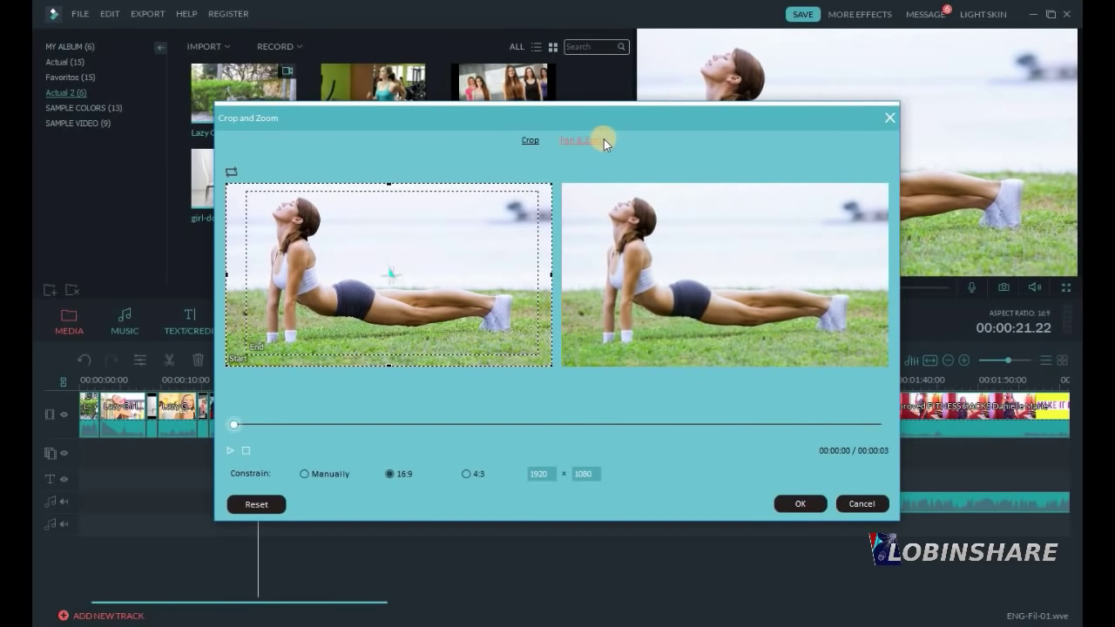
{"action": "left_click", "coordinate": [803, 505]}
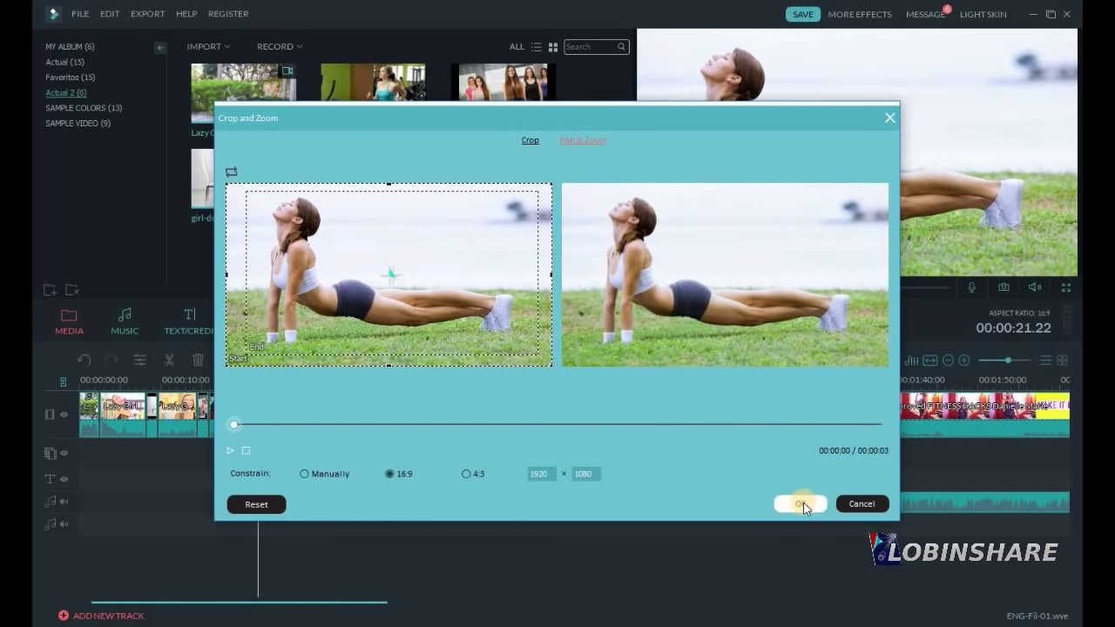
Play the fitness-girl photo on the timeline from its start at 00:00:20.11 and pause at 00:00:23.12.
{"action": "left_click", "coordinate": [260, 394]}
{"action": "left_click", "coordinate": [247, 387]}
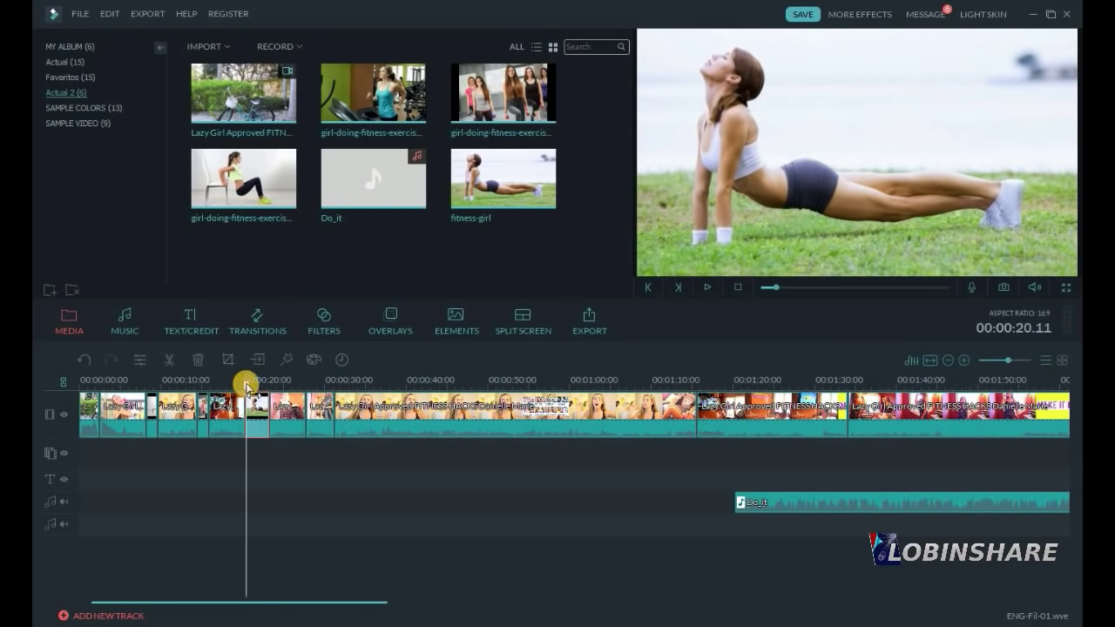
{"action": "left_click", "coordinate": [708, 288]}
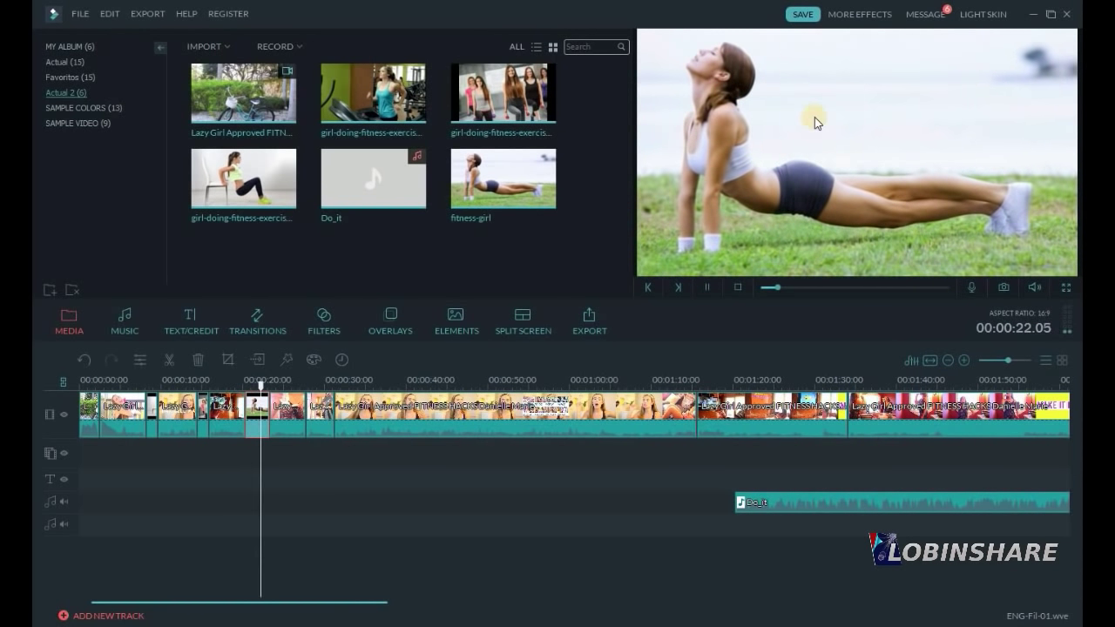
{"action": "left_click", "coordinate": [706, 286]}
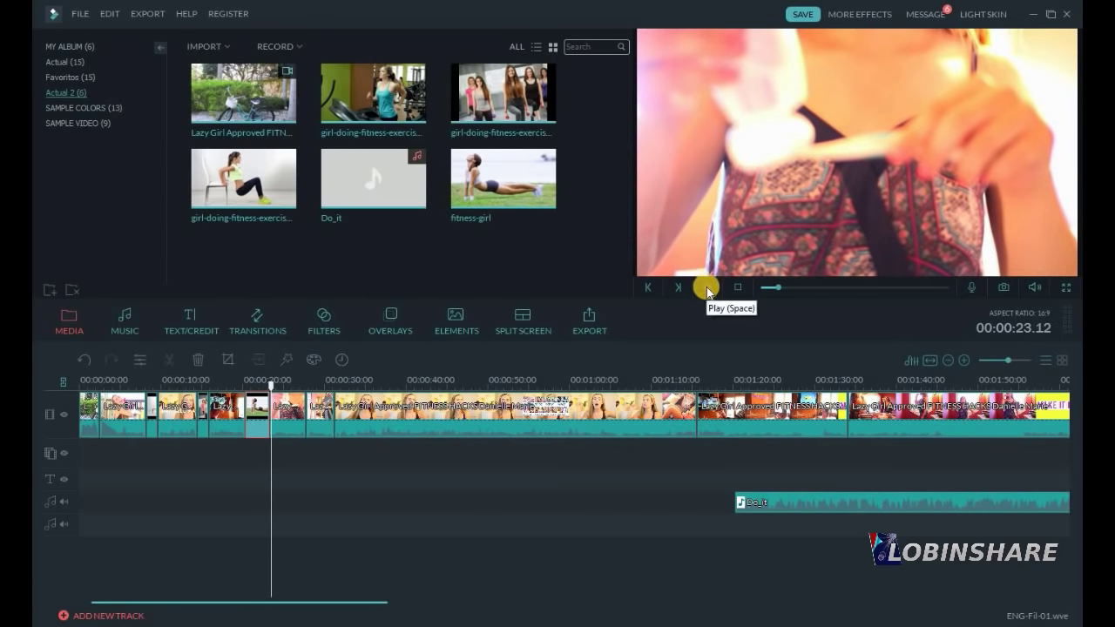
Lengthen the chair-exercise photo to end at about 00:00:10.21 and apply a Pan & Zoom effect with a 1712 × 963 end frame.
{"action": "left_click", "coordinate": [147, 410]}
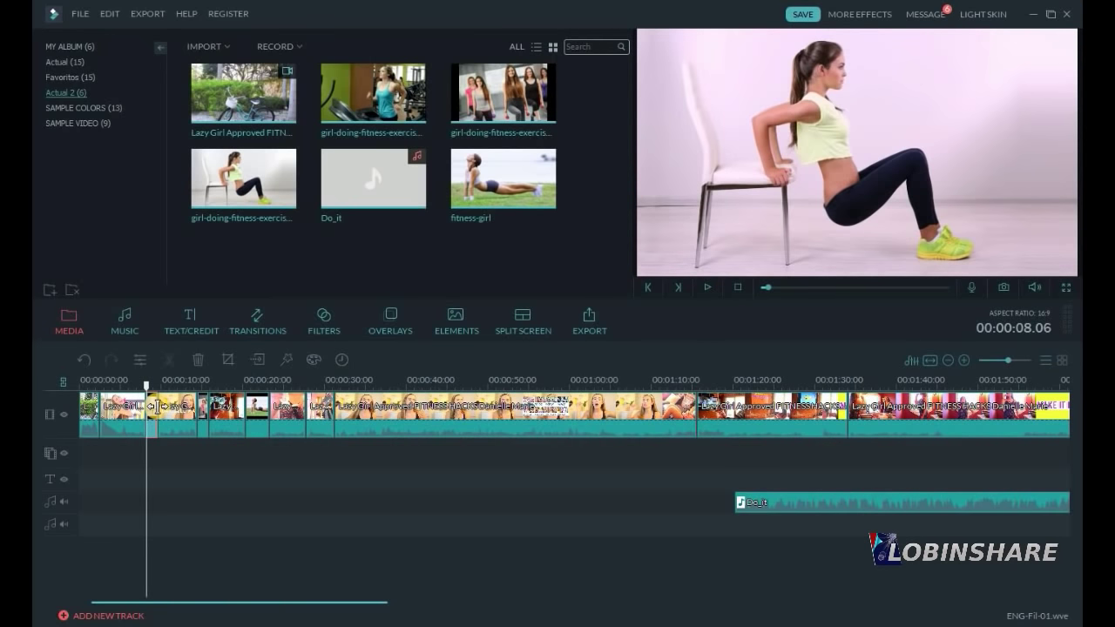
{"action": "left_click_drag", "start_coordinate": [151, 406], "coordinate": [168, 408]}
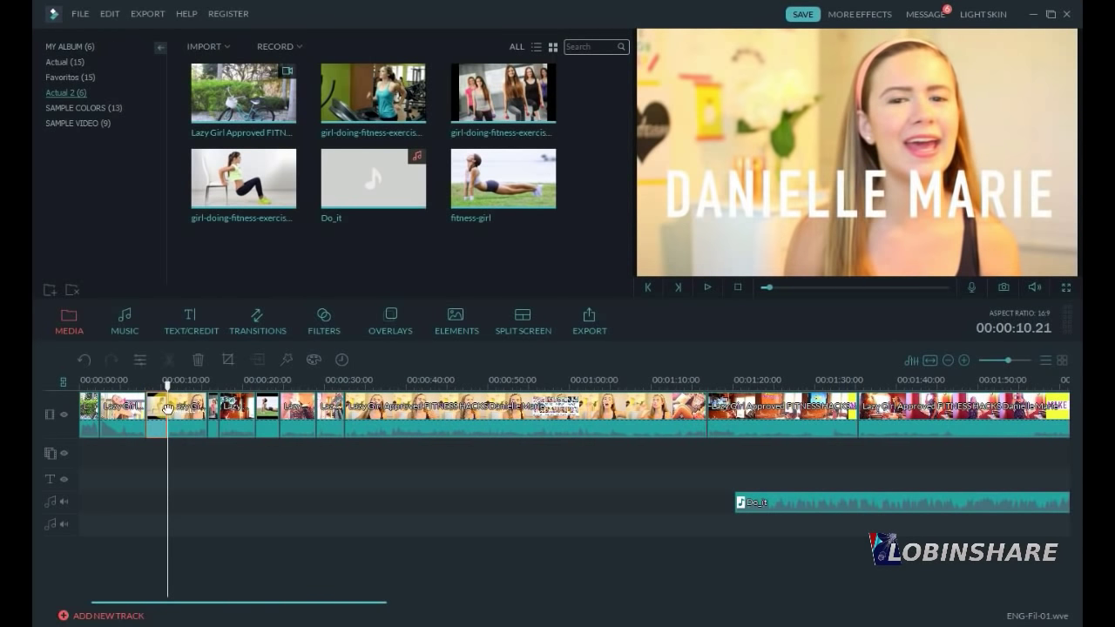
{"action": "left_click", "coordinate": [158, 401]}
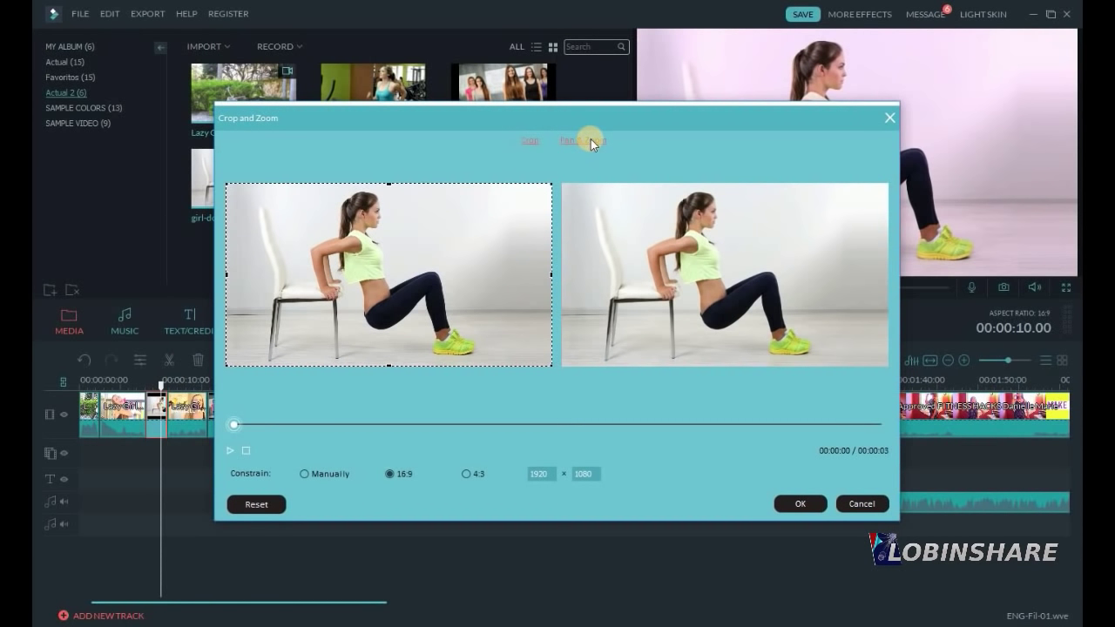
{"action": "left_click", "coordinate": [591, 140]}
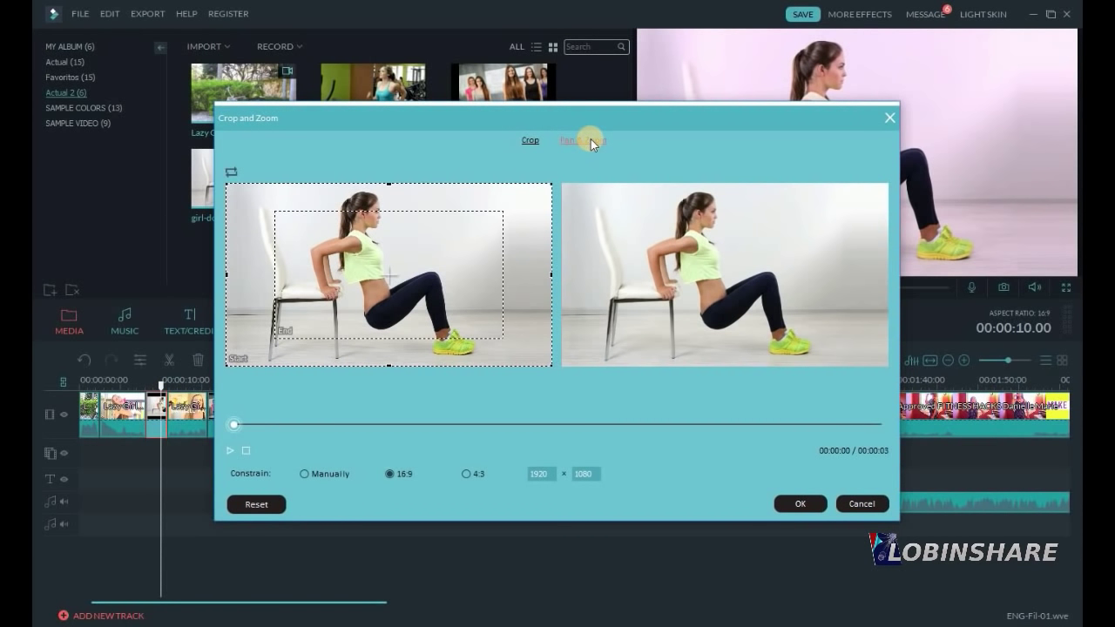
{"action": "left_click", "coordinate": [293, 332]}
{"action": "left_click", "coordinate": [278, 212]}
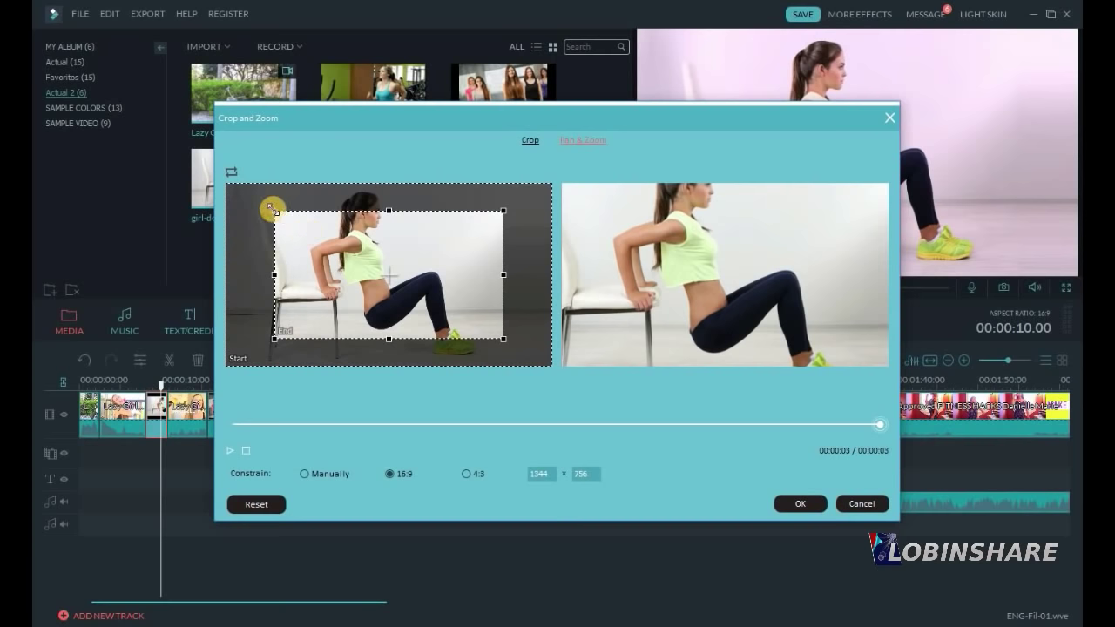
{"action": "left_click_drag", "start_coordinate": [273, 209], "coordinate": [236, 169]}
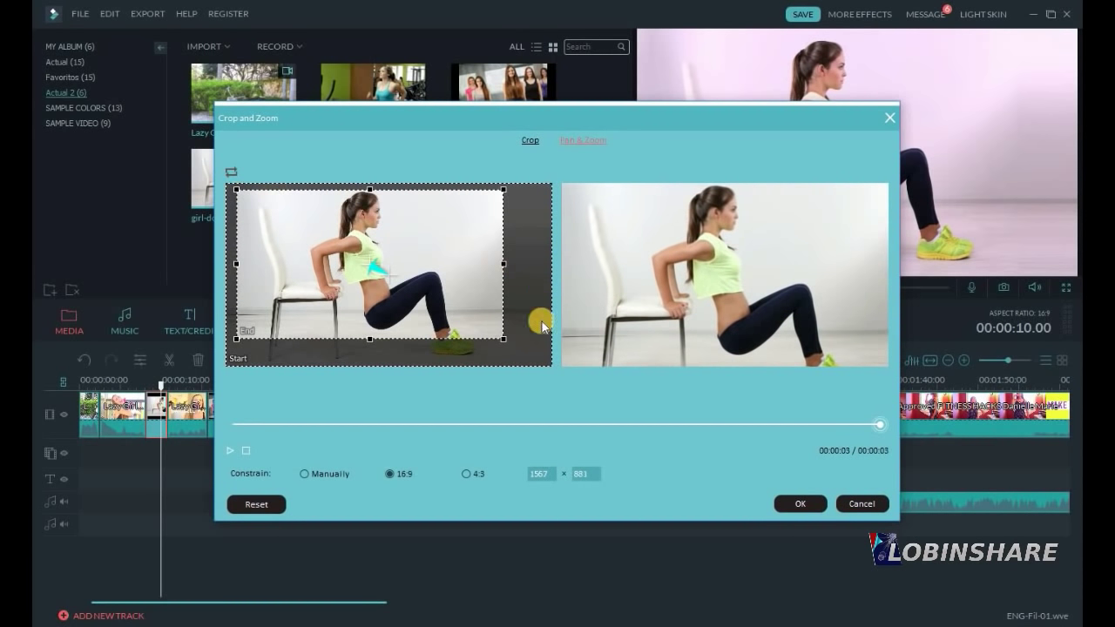
{"action": "mouse_move", "coordinate": [507, 339]}
{"action": "left_mouse_down"}
{"action": "mouse_move", "coordinate": [543, 361]}
{"action": "mouse_move", "coordinate": [523, 352]}
{"action": "left_mouse_up"}
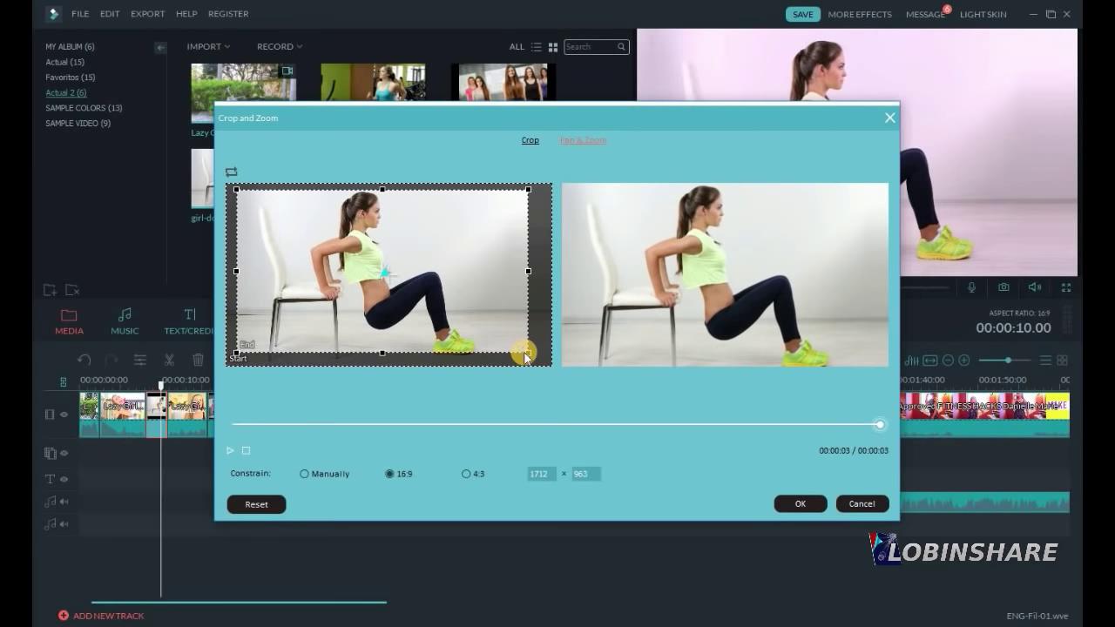
{"action": "left_click", "coordinate": [800, 505]}
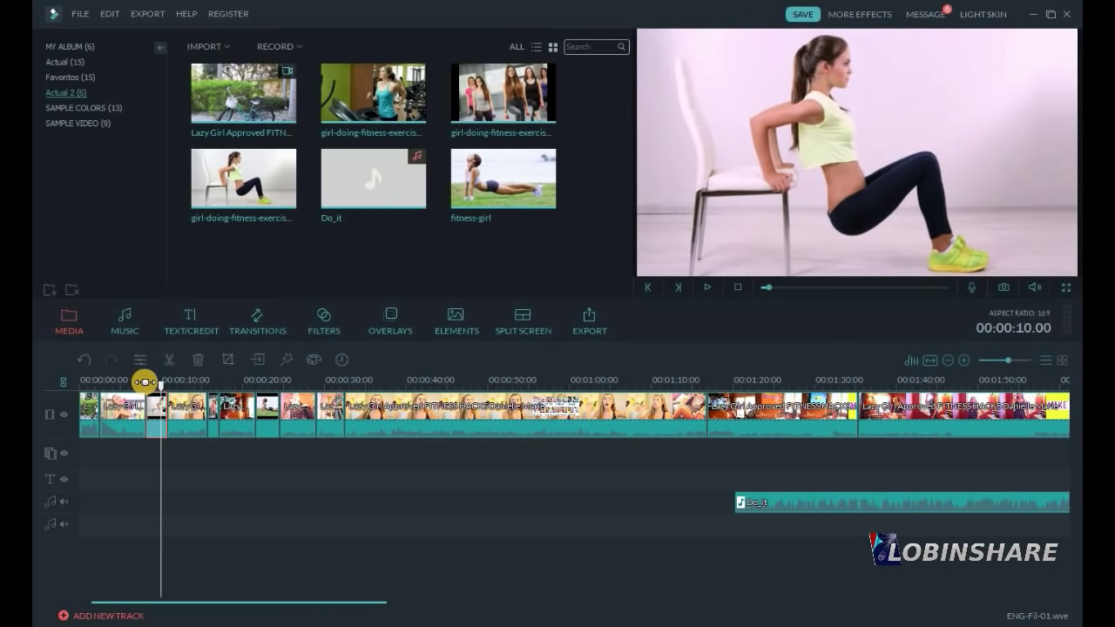
Play the chair-exercise photo on the timeline from 00:00:08.01 to check its zoom, and pause the playback.
{"action": "left_click", "coordinate": [144, 382]}
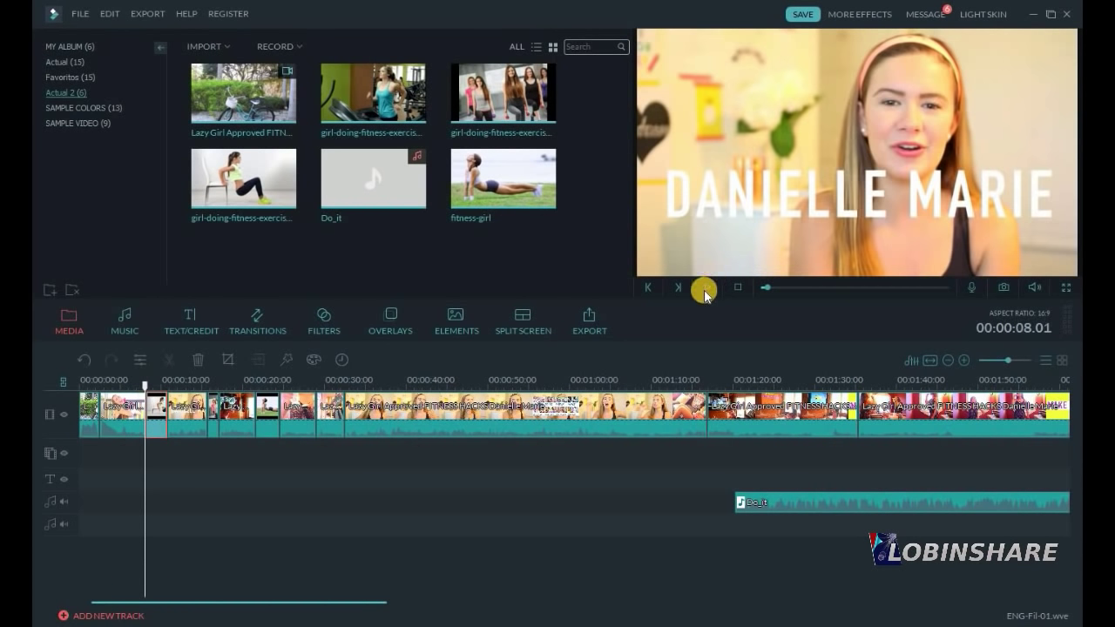
{"action": "left_click", "coordinate": [704, 294]}
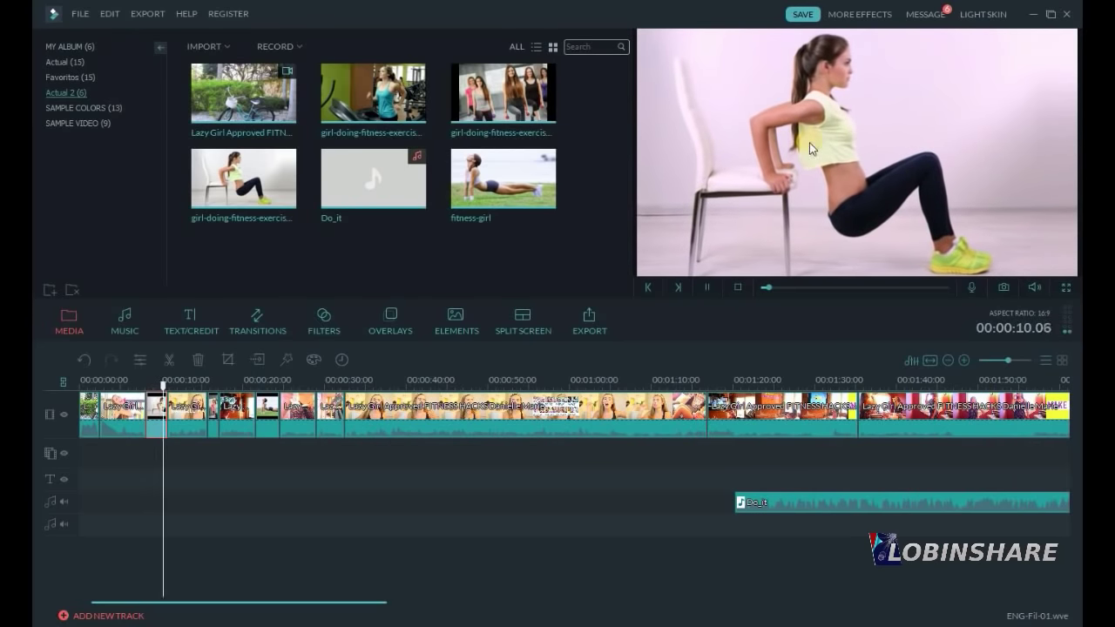
{"action": "left_click", "coordinate": [707, 287]}
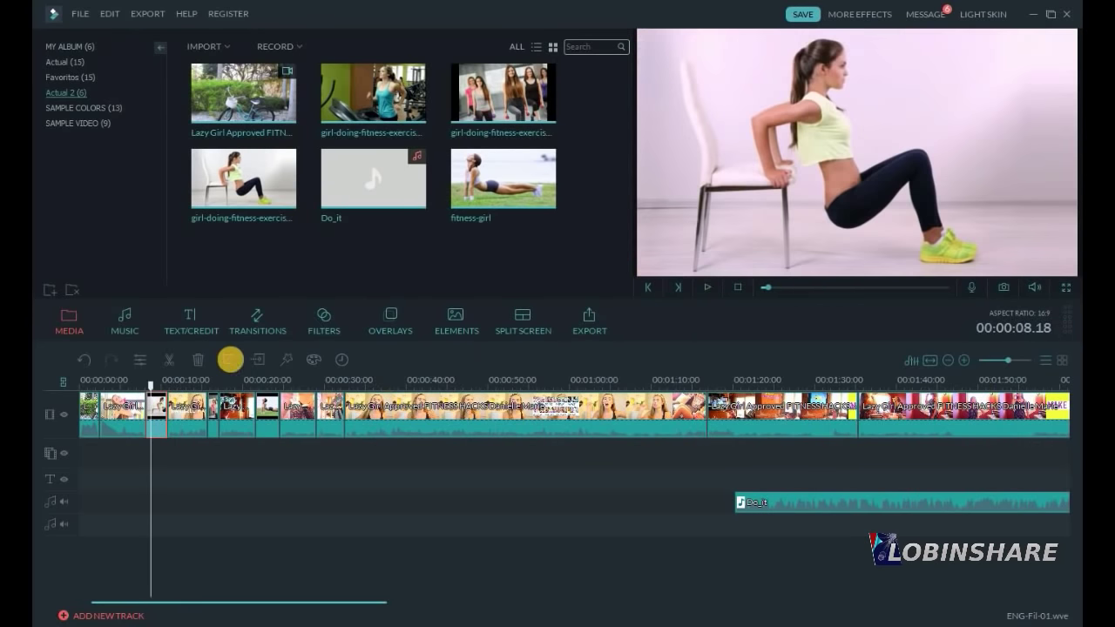
Lengthen the women's group photo on the timeline to about 4 seconds.
{"action": "left_click", "coordinate": [211, 412]}
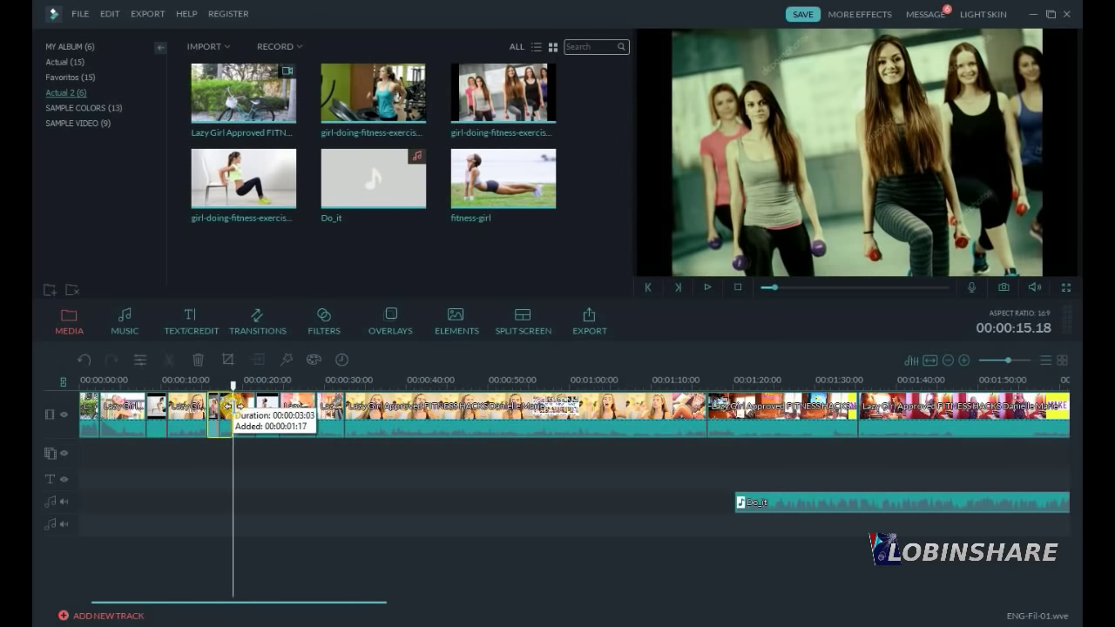
{"action": "key", "text": "ctrl+v"}
{"action": "left_click", "coordinate": [215, 386]}
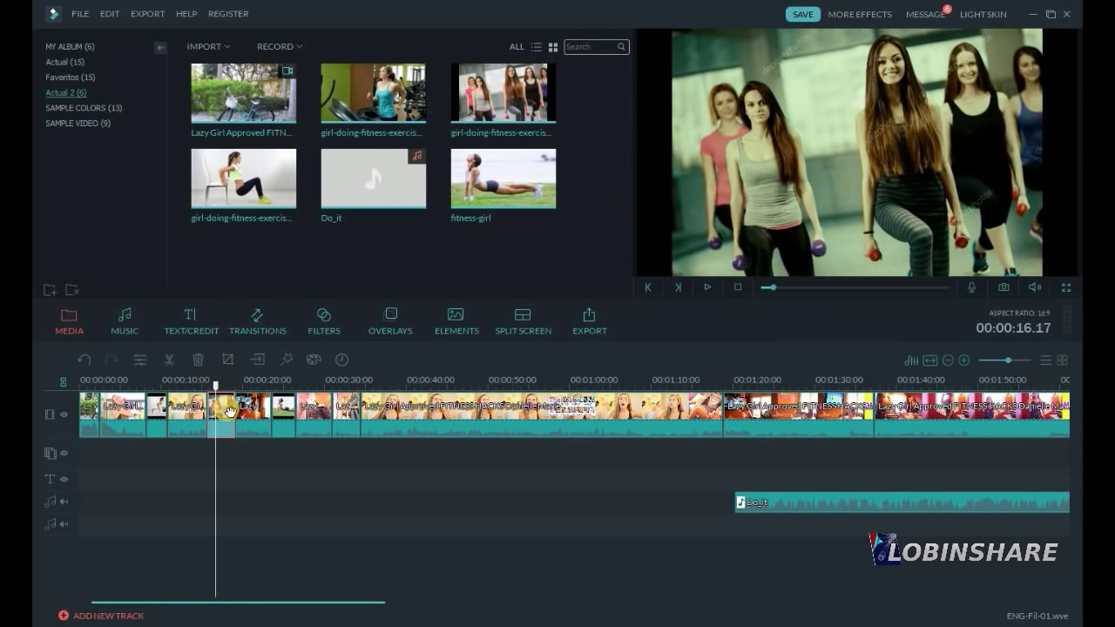
Apply a Pan & Zoom effect to the group photo, from a slightly smaller start frame to a full 1020 × 682 end frame.
{"action": "left_click", "coordinate": [228, 359]}
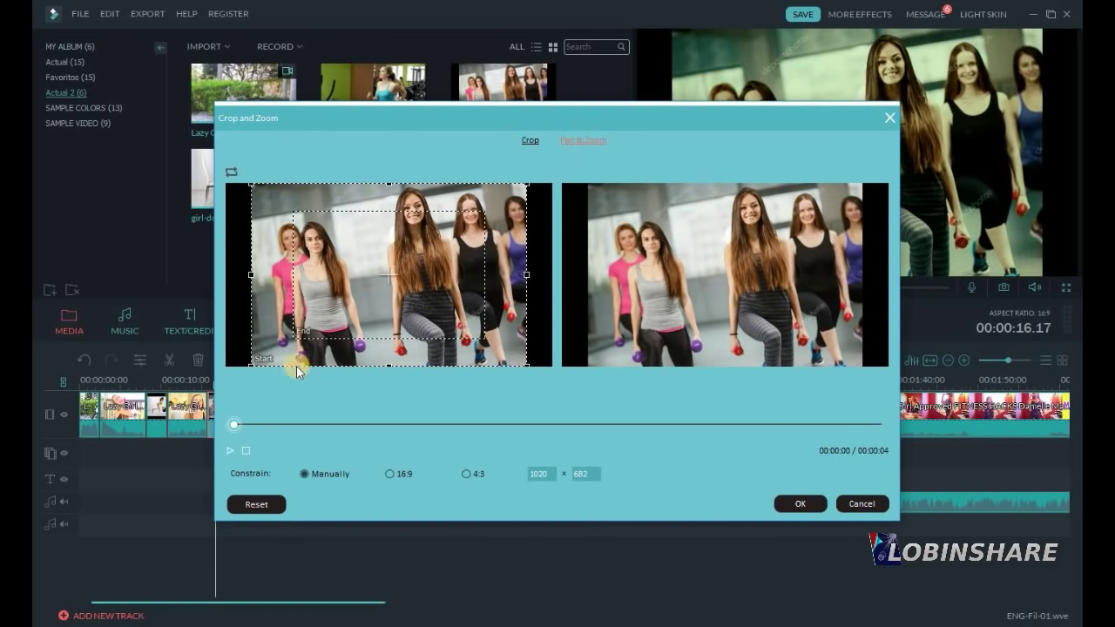
{"action": "mouse_move", "coordinate": [257, 361]}
{"action": "left_mouse_down"}
{"action": "mouse_move", "coordinate": [274, 356]}
{"action": "mouse_move", "coordinate": [244, 369]}
{"action": "left_mouse_up"}
{"action": "left_click", "coordinate": [303, 337]}
{"action": "left_click_drag", "start_coordinate": [271, 292], "coordinate": [537, 170]}
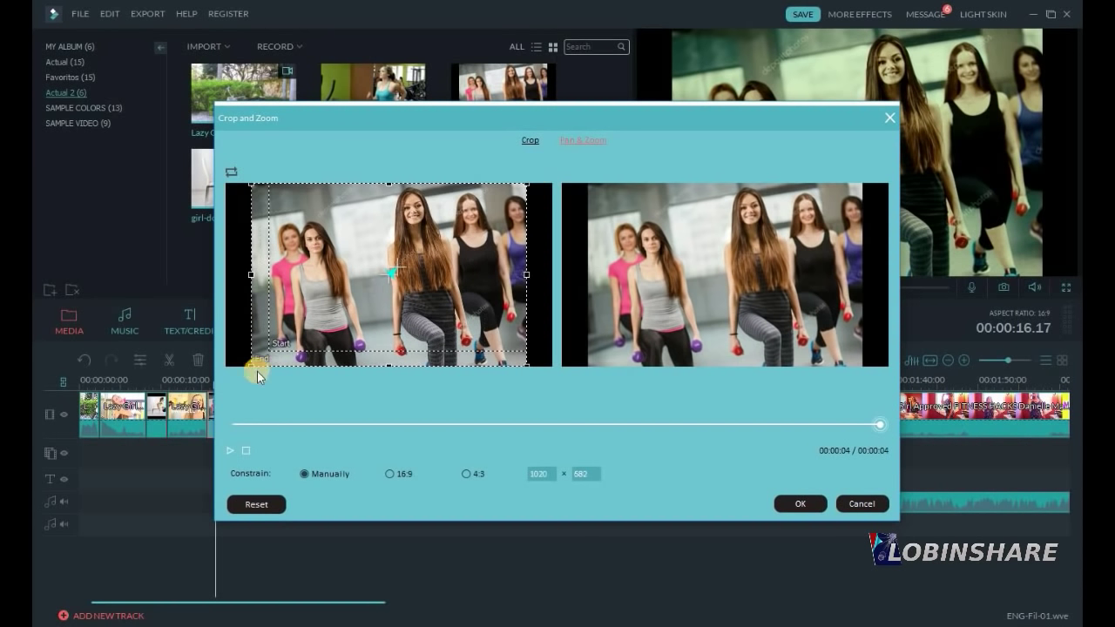
{"action": "left_click", "coordinate": [517, 366]}
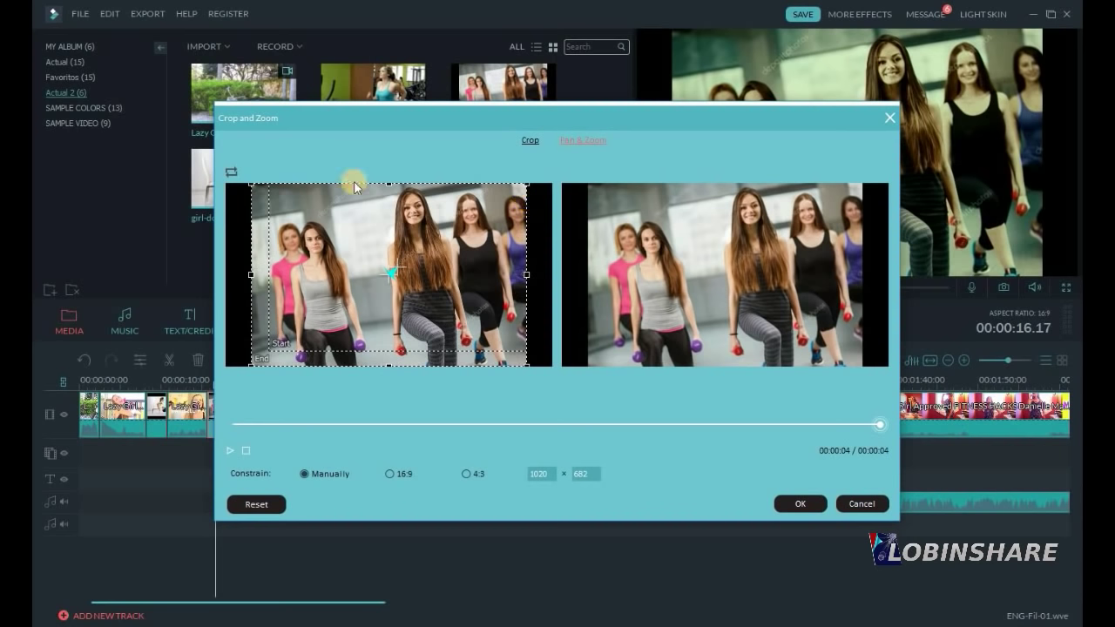
{"action": "left_click", "coordinate": [802, 503]}
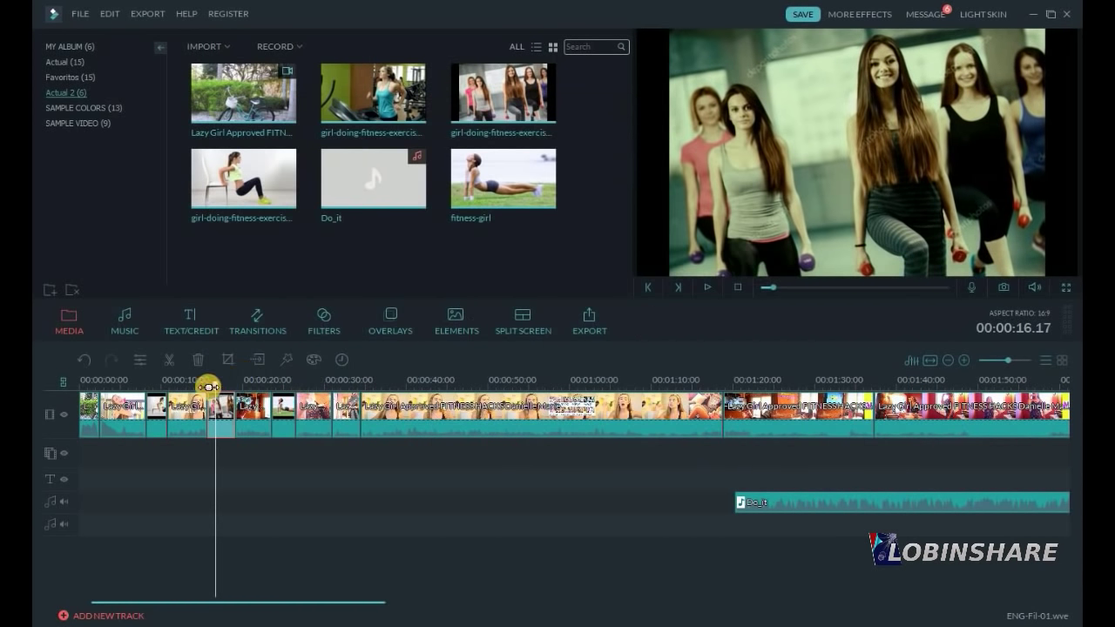
Play the women's group photo from its start on the timeline and pause at 00:00:18.08.
{"action": "left_click_drag", "start_coordinate": [210, 387], "coordinate": [207, 387]}
{"action": "left_click", "coordinate": [708, 288]}
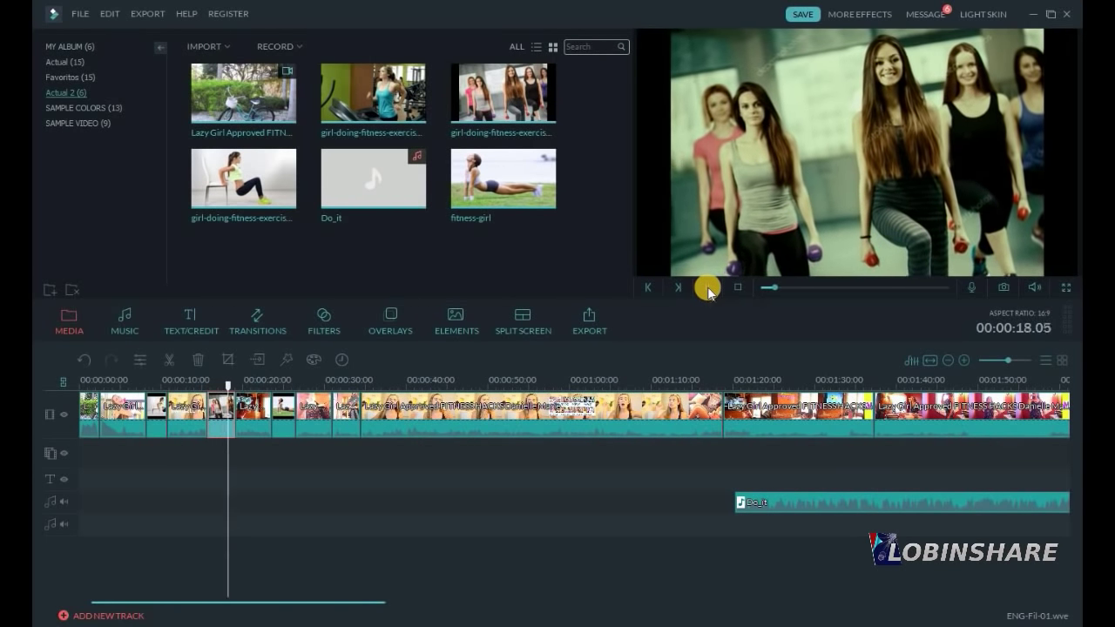
{"action": "left_click", "coordinate": [707, 288]}
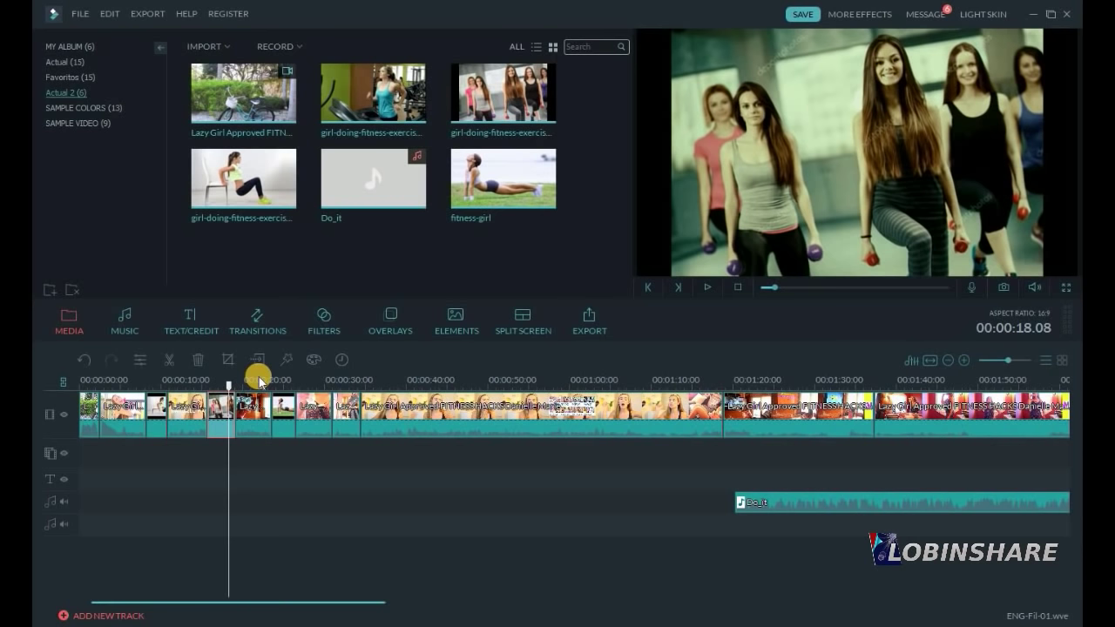
Open the video settings of the clip starting at 00:00:10.21 and close them without changing anything.
{"action": "left_click", "coordinate": [167, 381]}
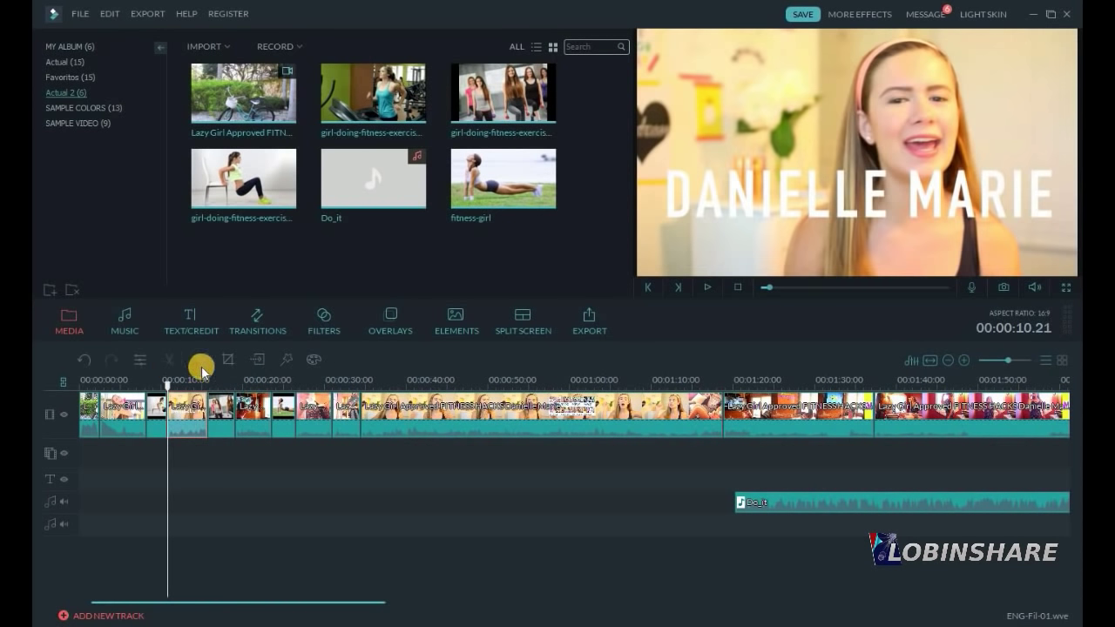
{"action": "left_click", "coordinate": [142, 361]}
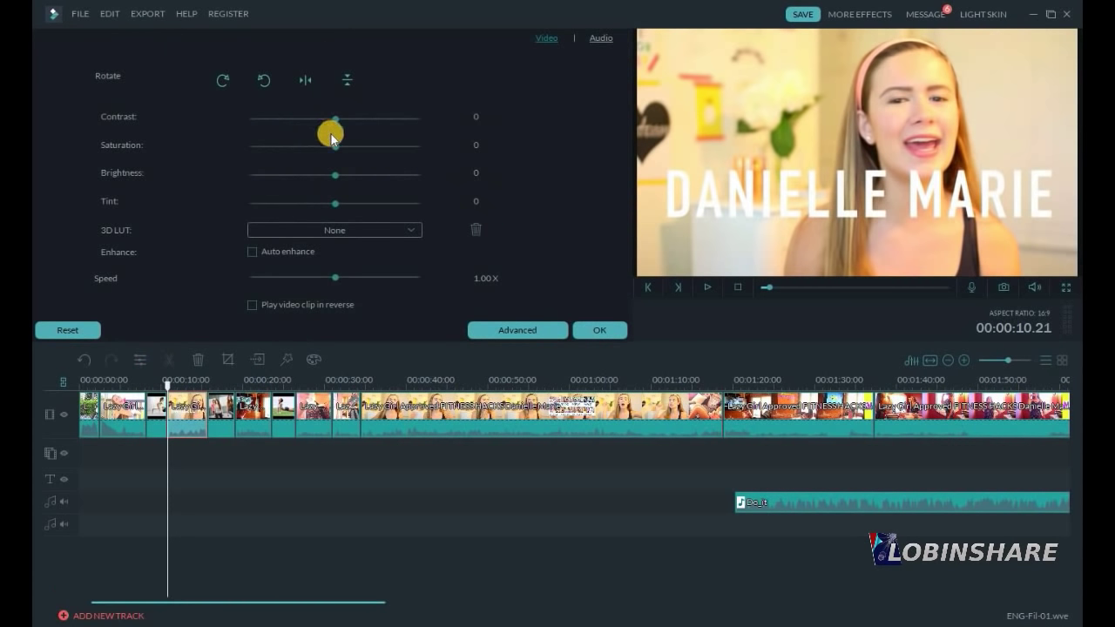
{"action": "left_click", "coordinate": [600, 329]}
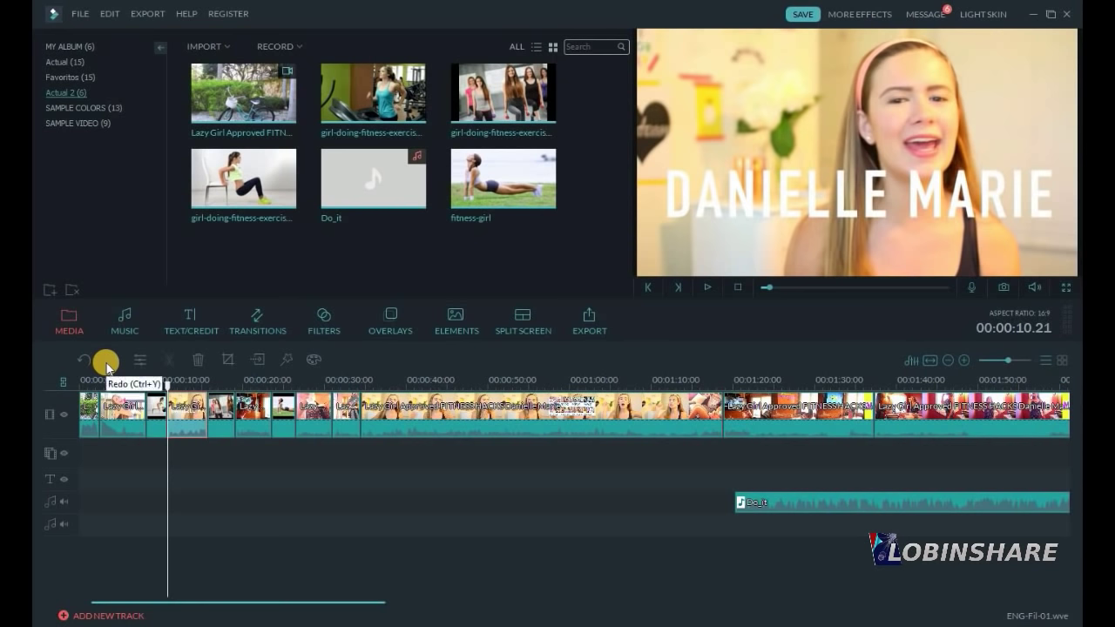
Try the Batman 3D LUT on the second video clip of the timeline and undo it.
{"action": "left_click", "coordinate": [126, 410]}
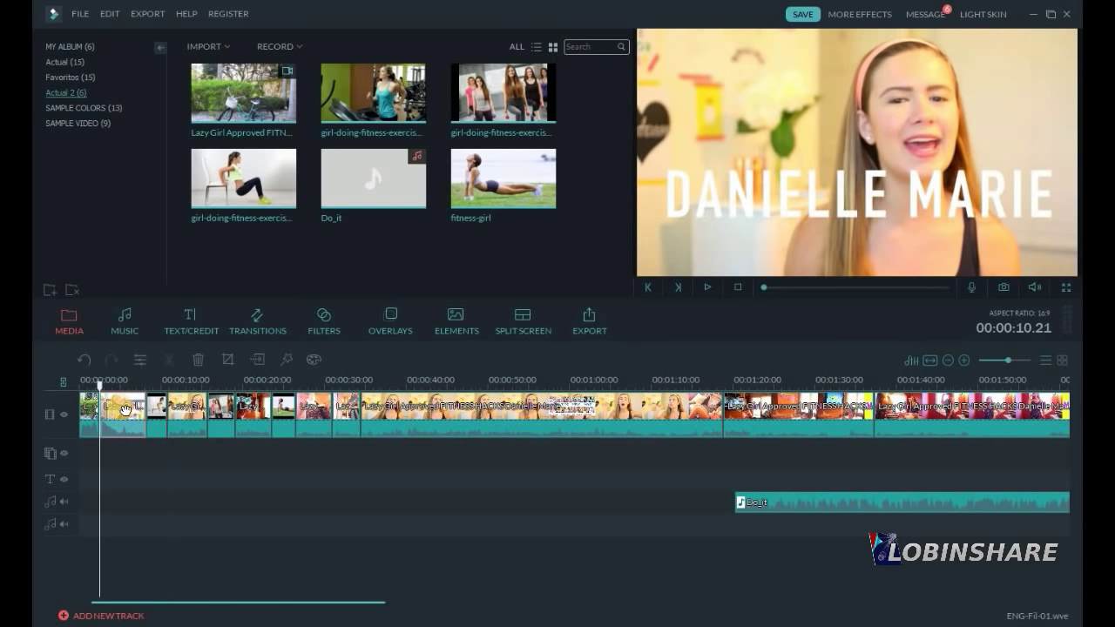
{"action": "left_click", "coordinate": [138, 360]}
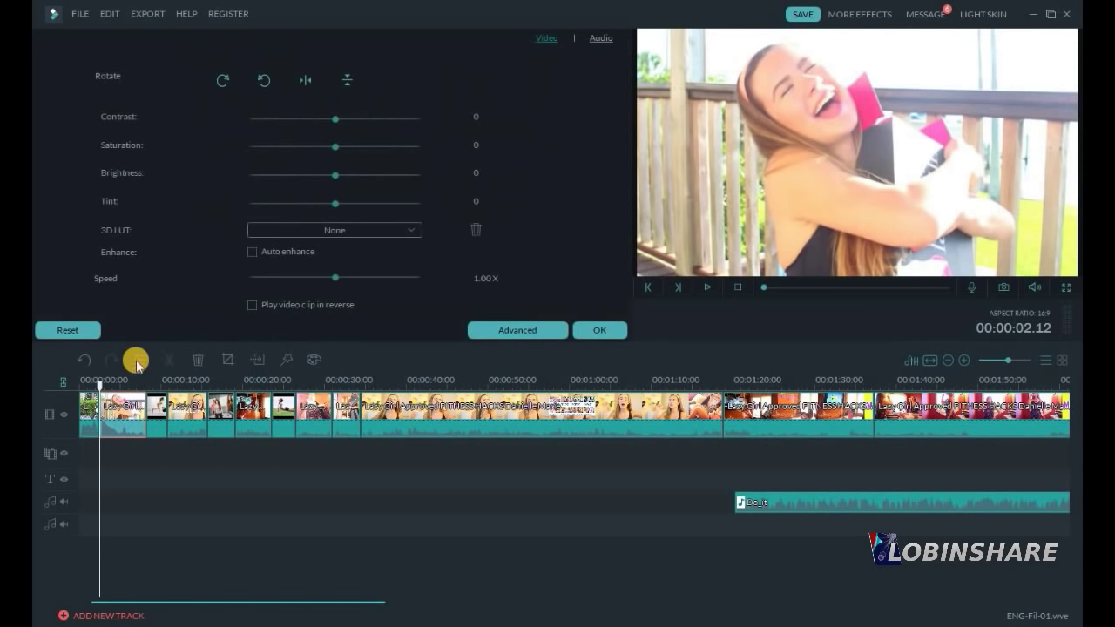
{"action": "left_click", "coordinate": [410, 229]}
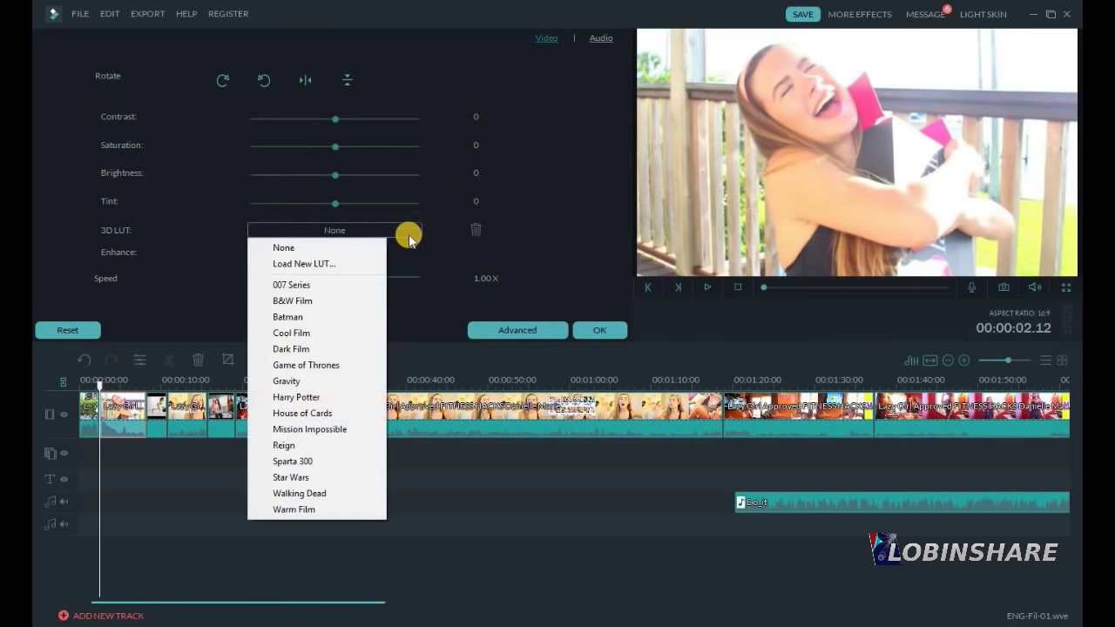
{"action": "left_click", "coordinate": [357, 318]}
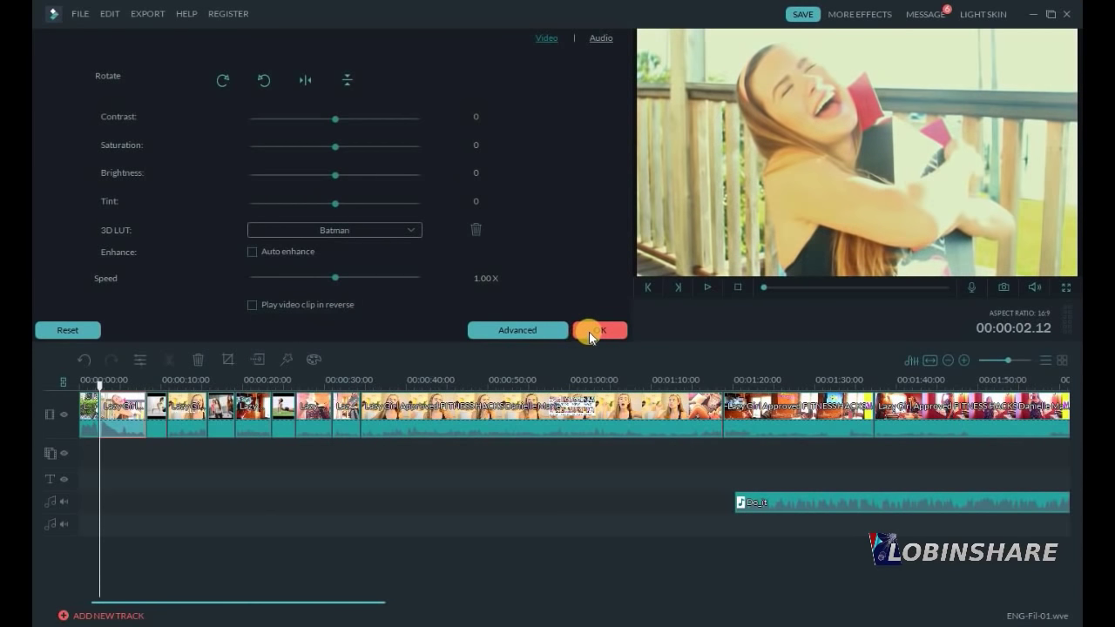
{"action": "left_click", "coordinate": [587, 329]}
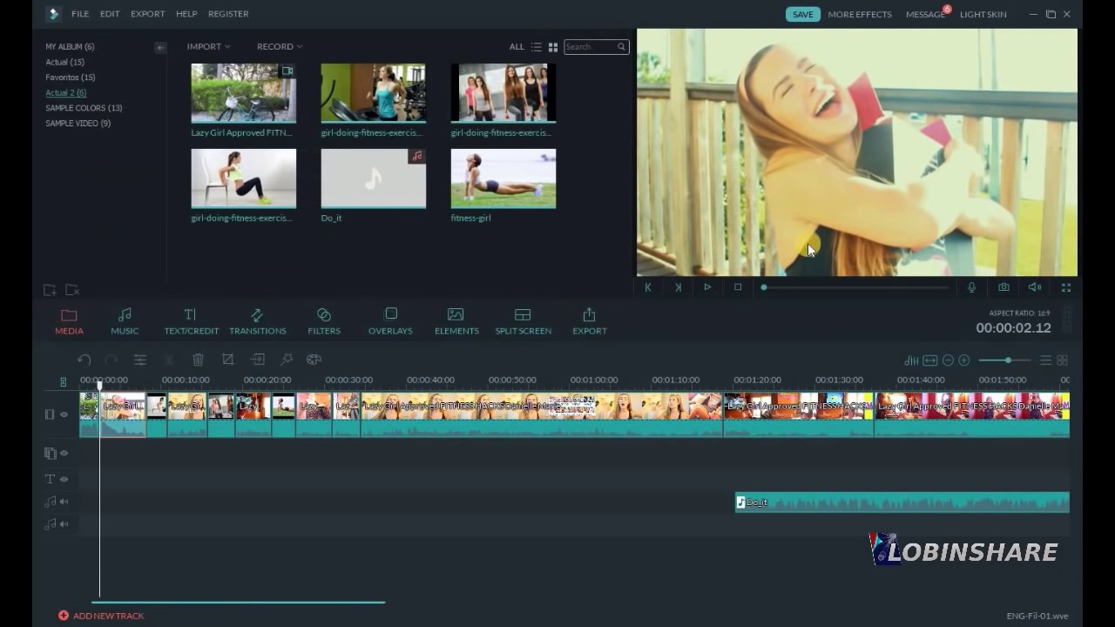
{"action": "left_click", "coordinate": [86, 360]}
{"action": "left_click", "coordinate": [83, 358]}
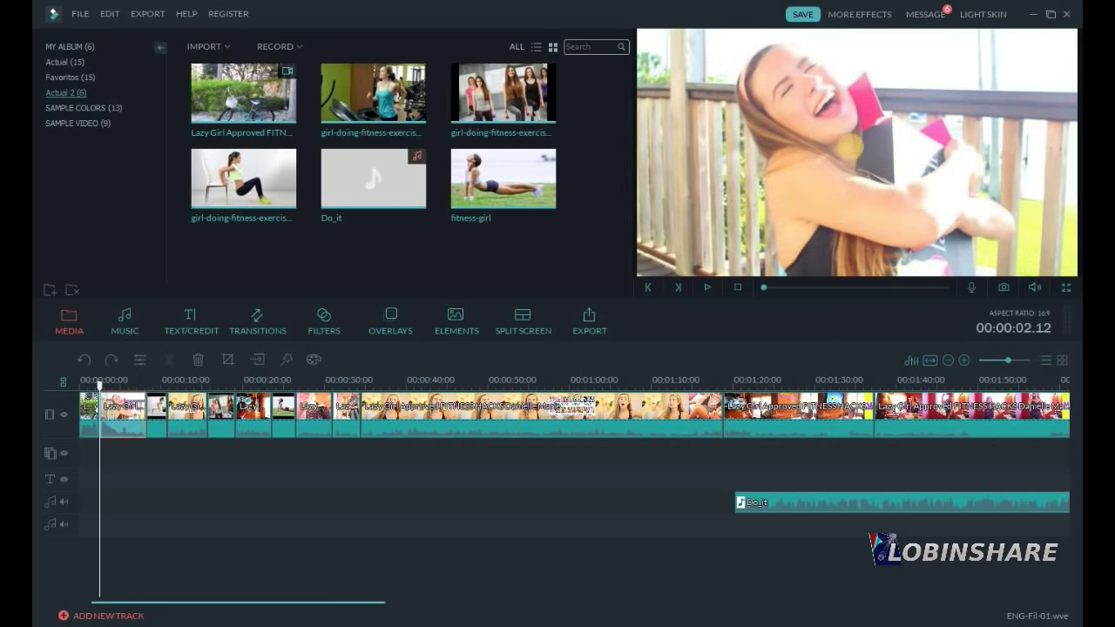
{"action": "left_click", "coordinate": [317, 418]}
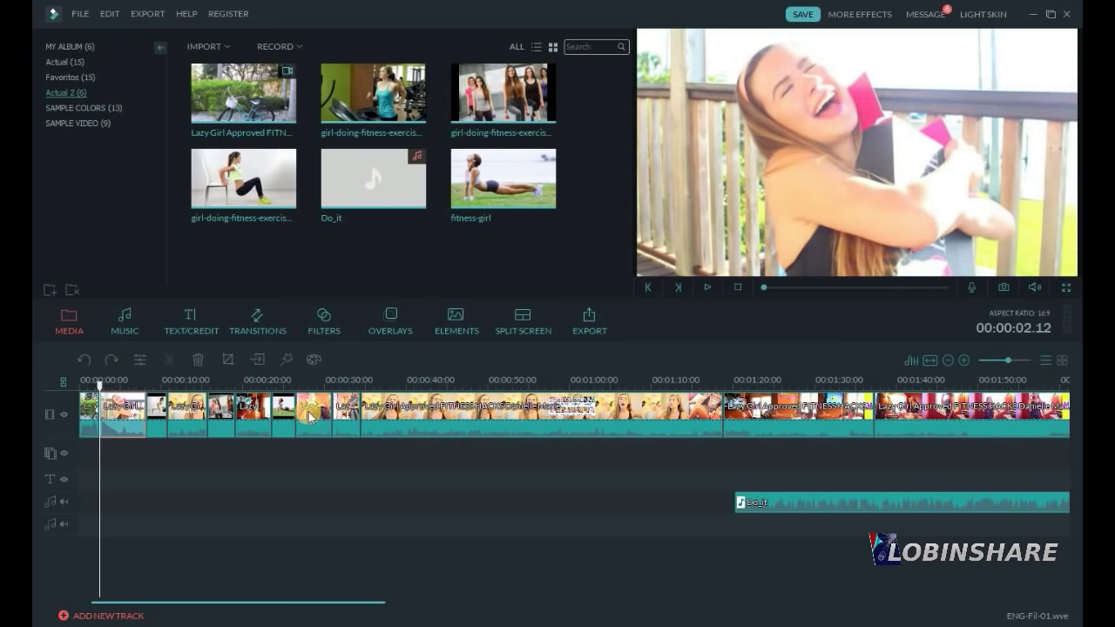
{"action": "mouse_move", "coordinate": [309, 418]}
{"action": "left_mouse_down"}
{"action": "mouse_move", "coordinate": [130, 415]}
{"action": "mouse_move", "coordinate": [245, 410]}
{"action": "left_mouse_up"}
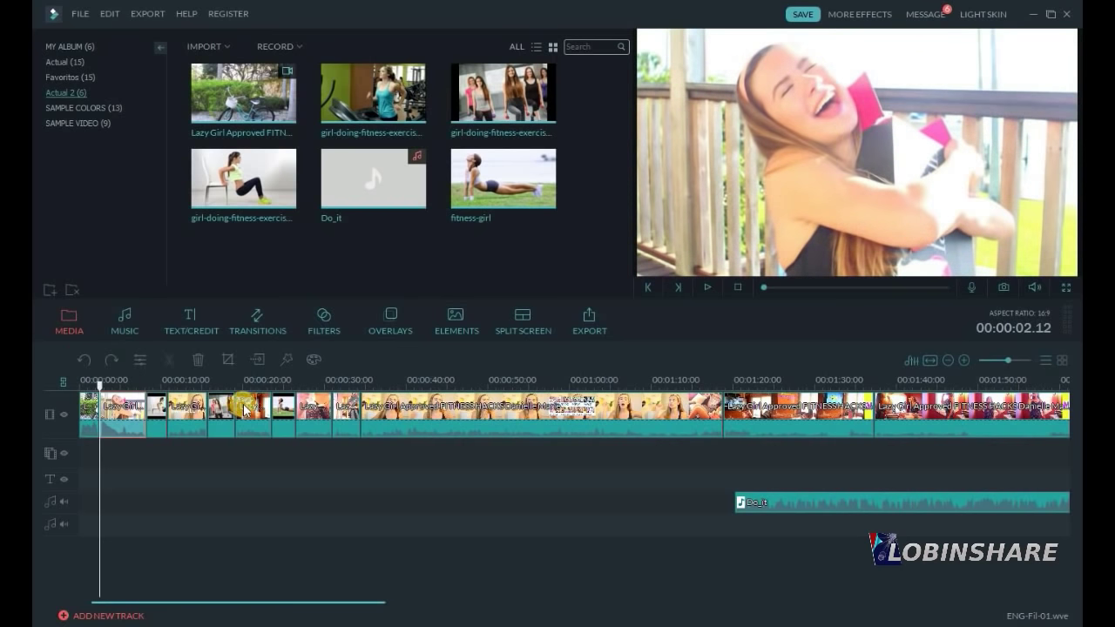
Move the Do_it music to about 00:00:10 on the audio track and delete it from the timeline.
{"action": "left_click_drag", "start_coordinate": [759, 509], "coordinate": [237, 504]}
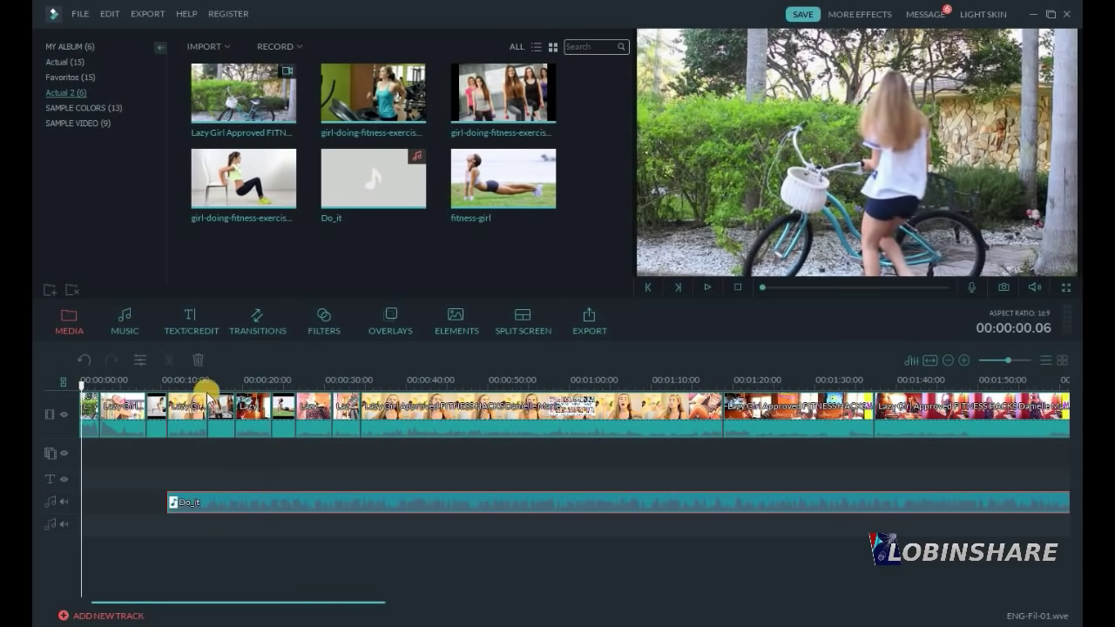
{"action": "left_click", "coordinate": [198, 359]}
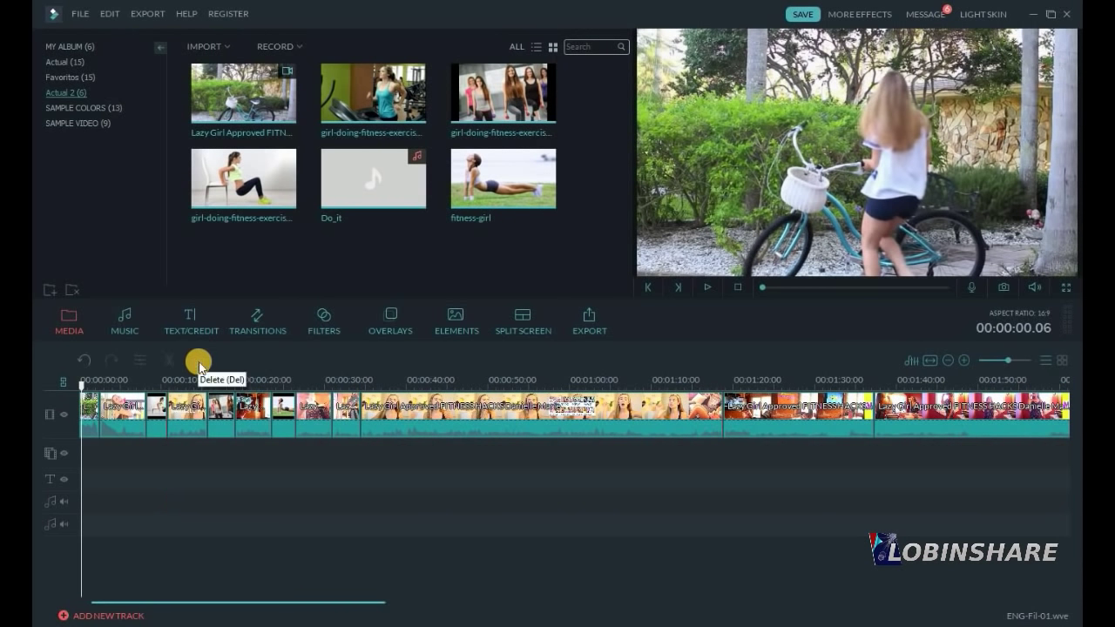
Play the long clip from its start at 00:00:34.11, pause at 00:00:37.04, and open its audio settings.
{"action": "left_click", "coordinate": [420, 424]}
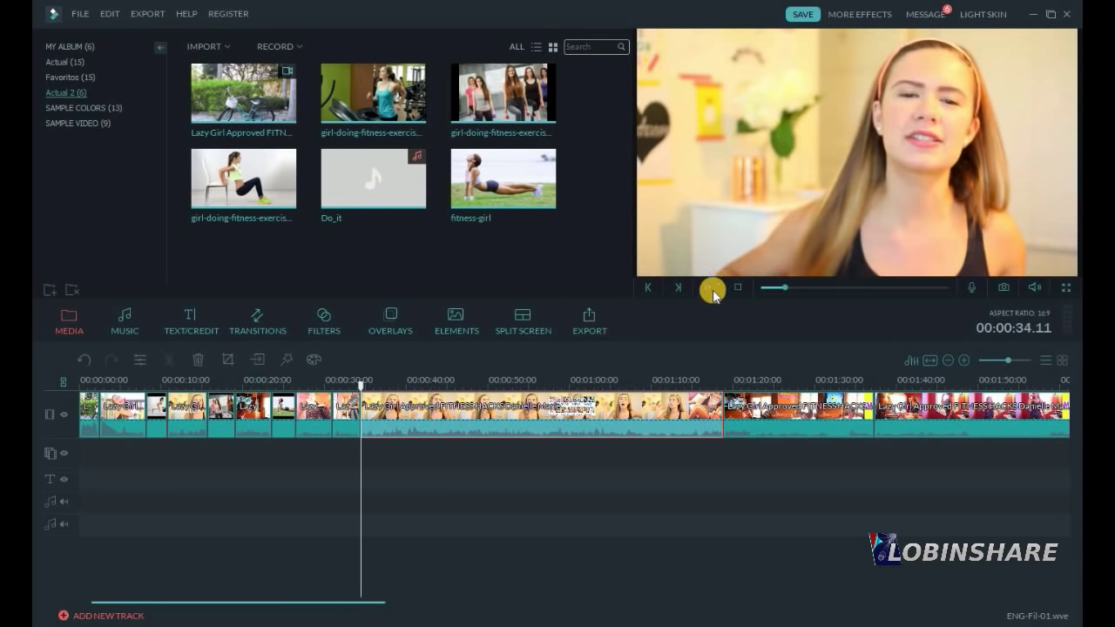
{"action": "left_click", "coordinate": [710, 288]}
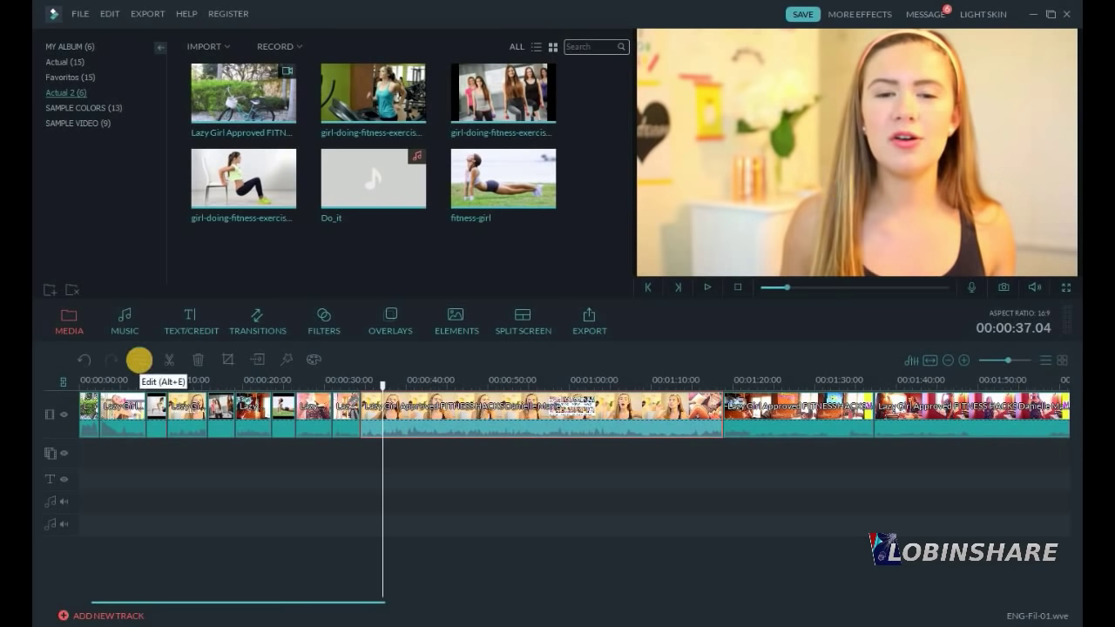
{"action": "left_click", "coordinate": [139, 360]}
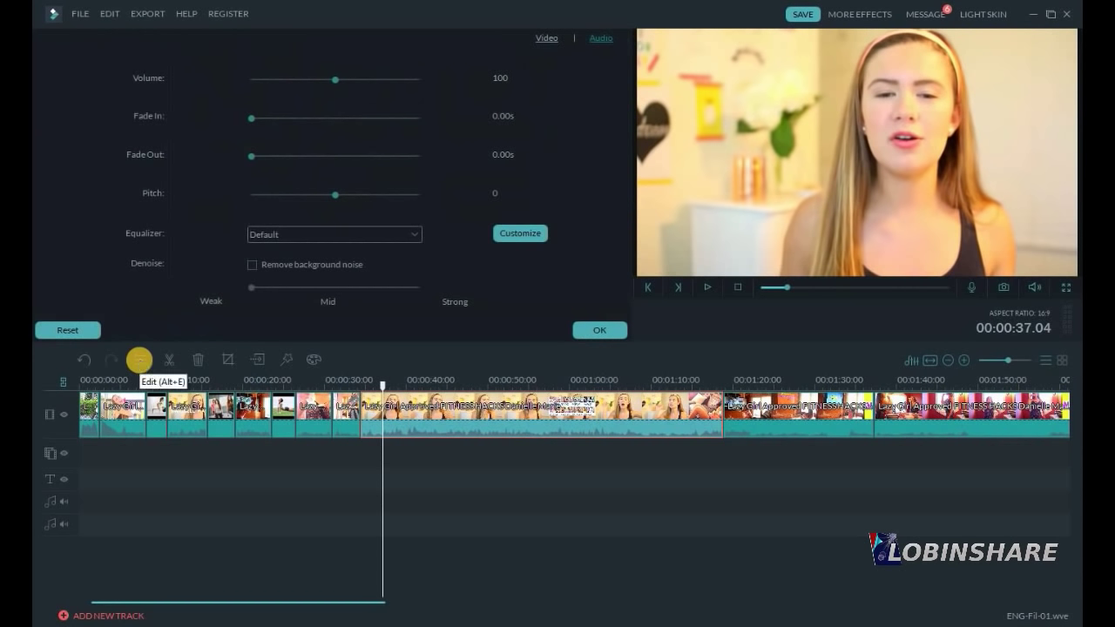
{"action": "left_click", "coordinate": [558, 50]}
{"action": "left_click", "coordinate": [590, 38]}
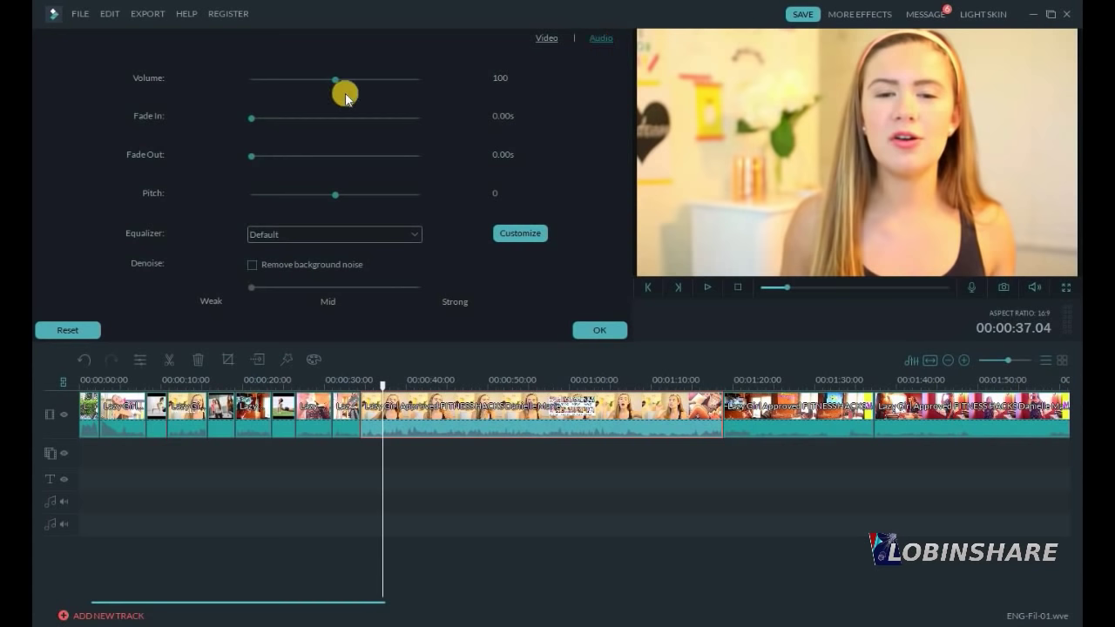
Try lowering the long clip's volume during playback, return it to 100, and pause at 00:00:47.24.
{"action": "left_click", "coordinate": [706, 287]}
{"action": "left_click_drag", "start_coordinate": [338, 80], "coordinate": [255, 89]}
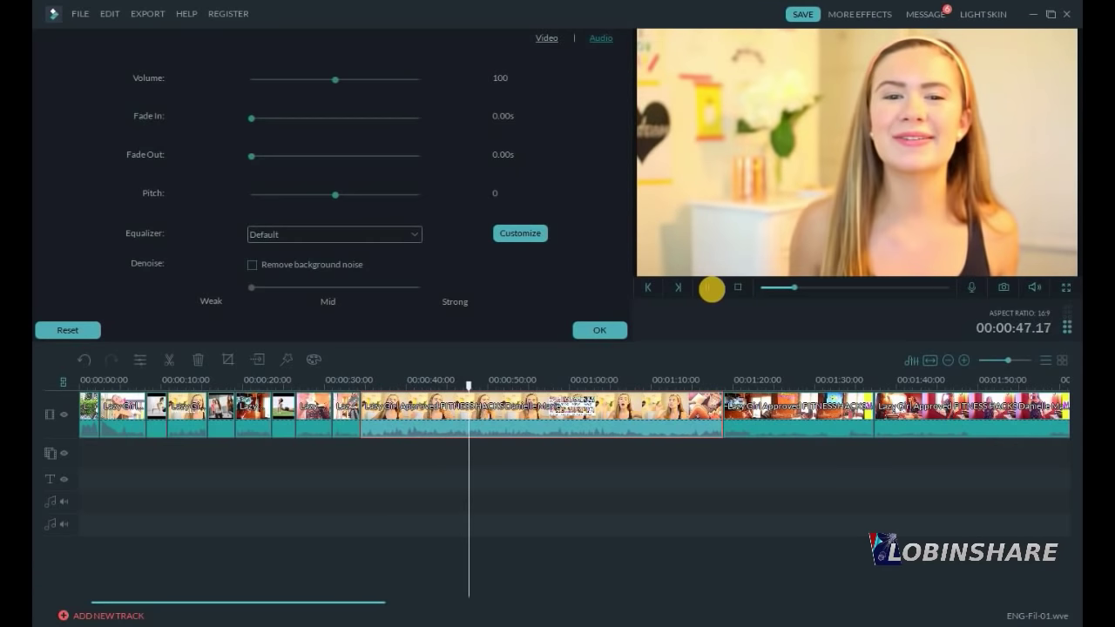
{"action": "left_click", "coordinate": [710, 288]}
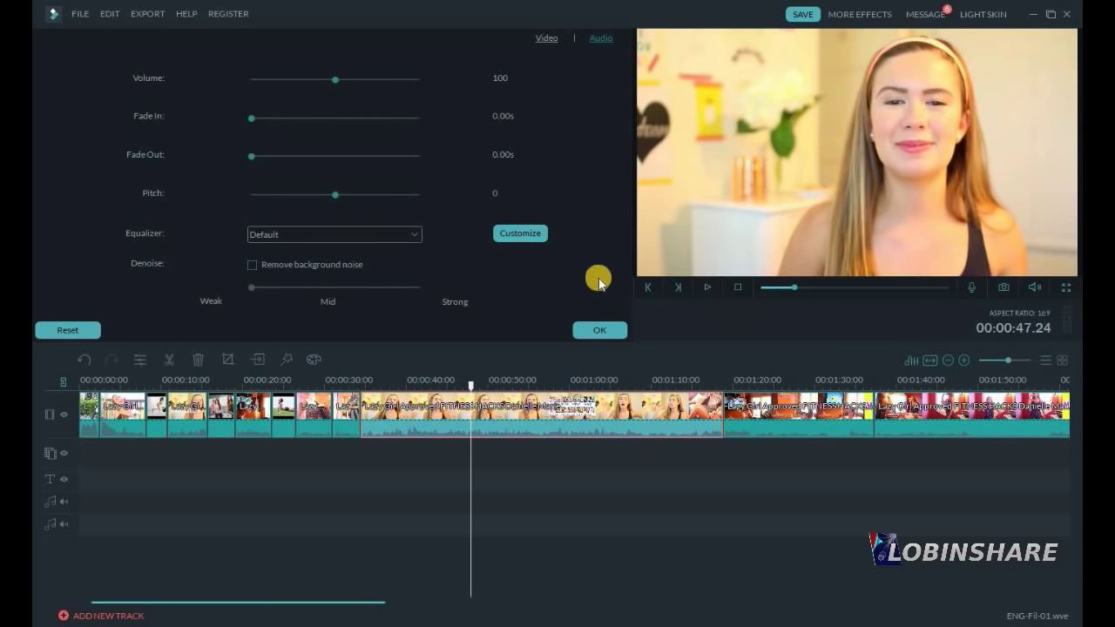
Resume the playback, try a pitch of -10 on the long clip, and restore the pitch to 0.
{"action": "left_click", "coordinate": [706, 290]}
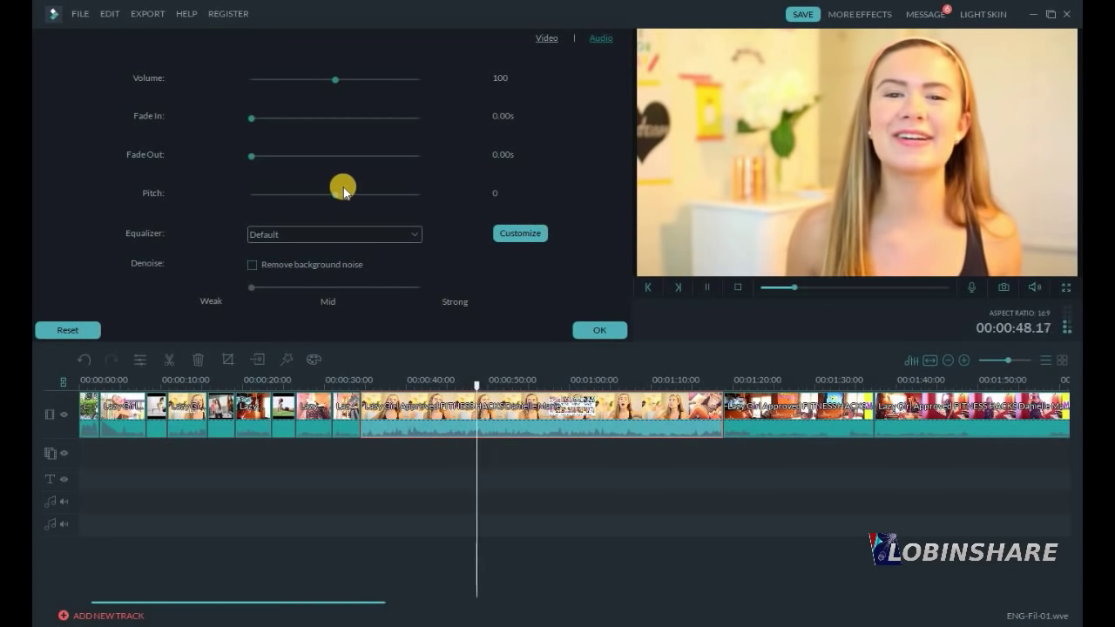
{"action": "left_click_drag", "start_coordinate": [336, 194], "coordinate": [267, 194]}
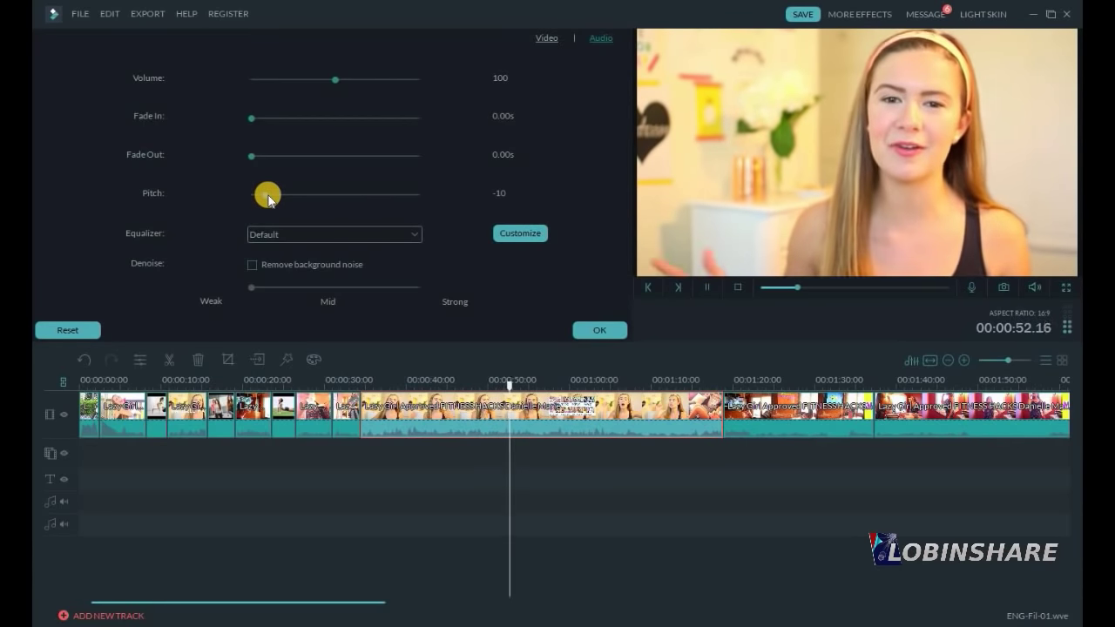
{"action": "left_click", "coordinate": [332, 195]}
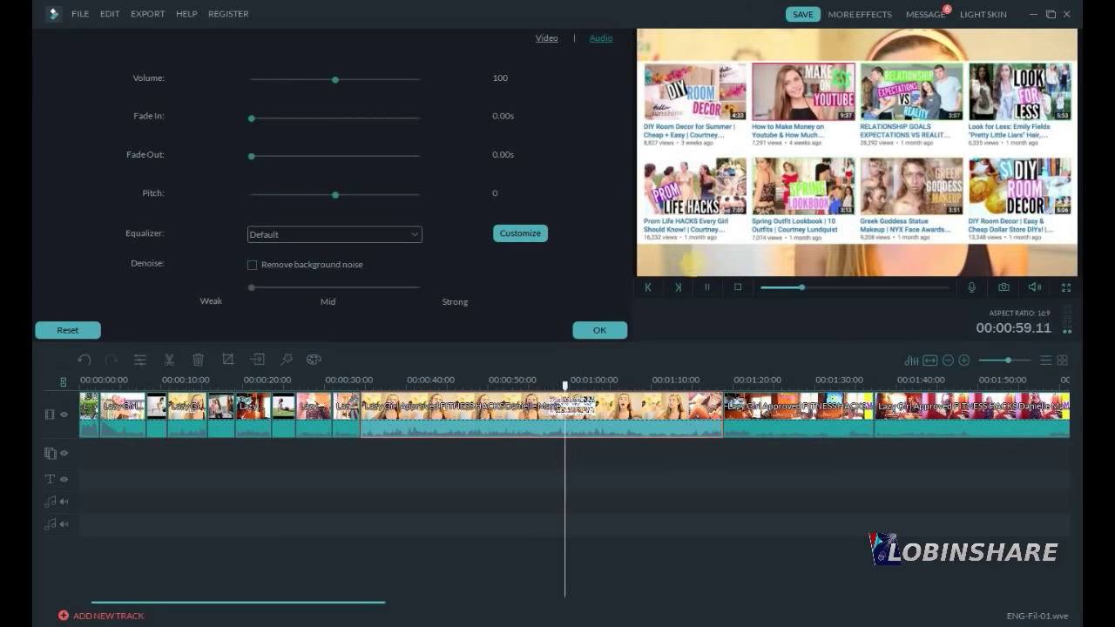
Try the Dance equalizer preset on the long clip, restore Default, and leave the audio settings with playback paused at 00:01:15.00.
{"action": "left_click", "coordinate": [413, 236]}
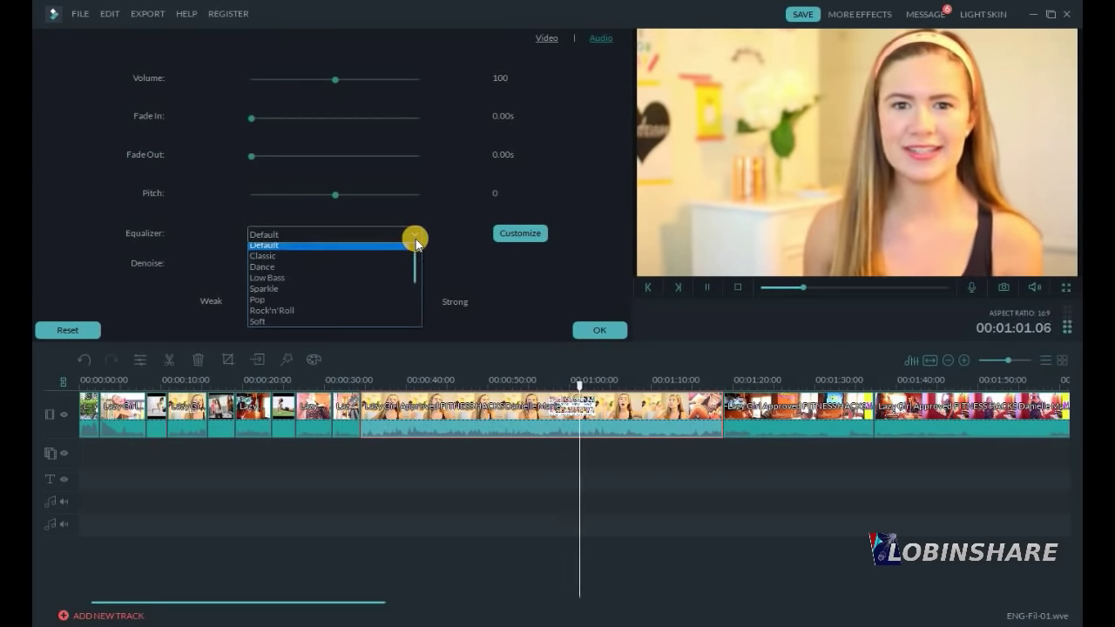
{"action": "left_click", "coordinate": [368, 268]}
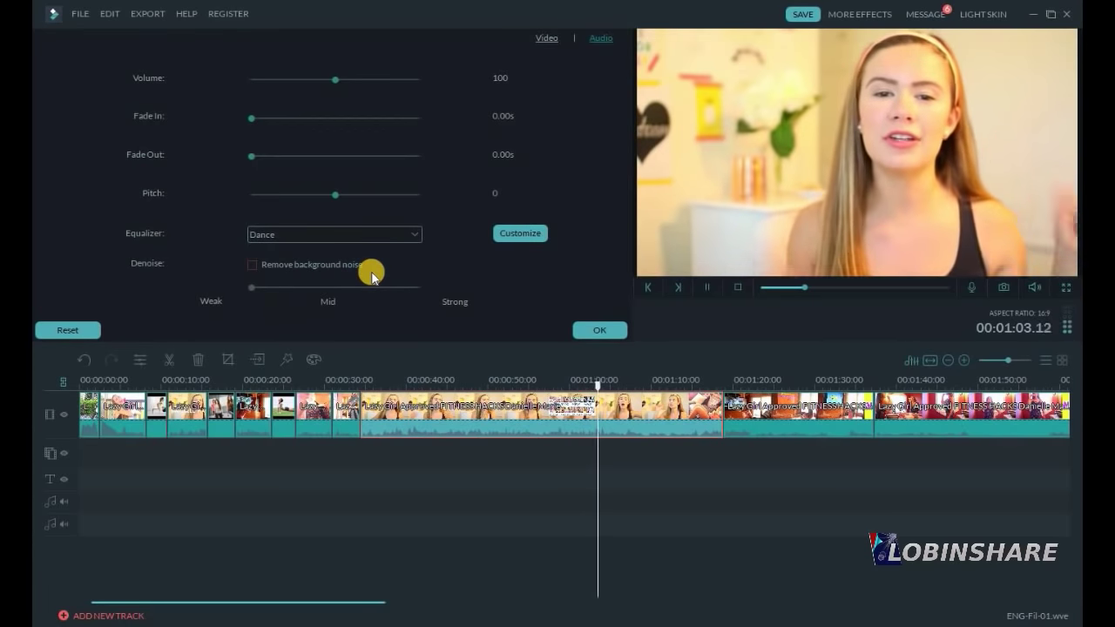
{"action": "left_click", "coordinate": [411, 235]}
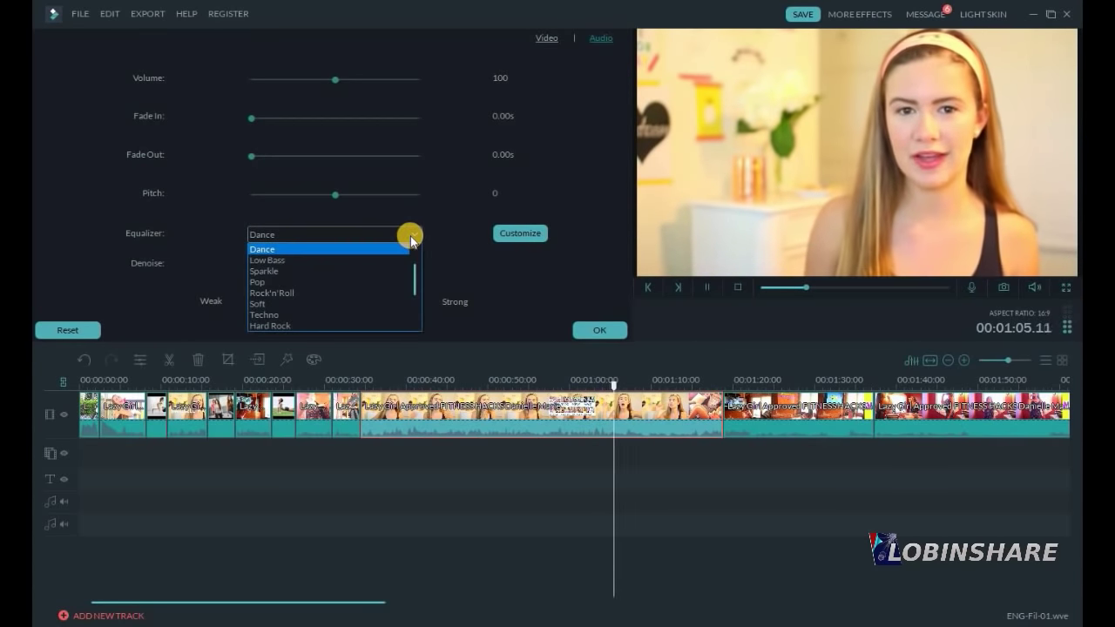
{"action": "left_click", "coordinate": [707, 287]}
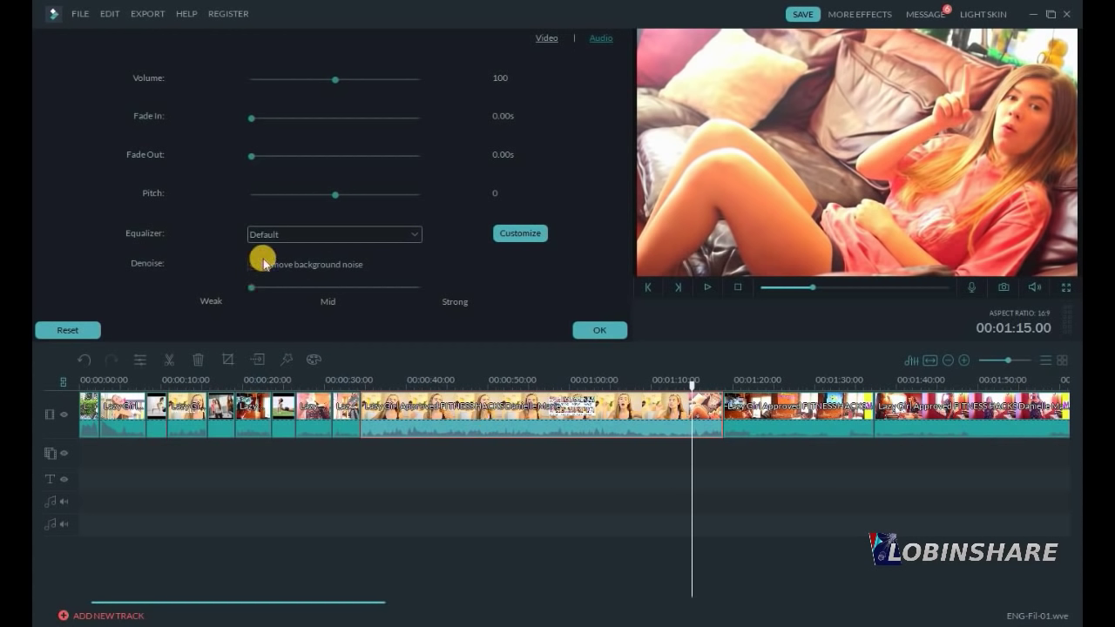
{"action": "left_click", "coordinate": [314, 550]}
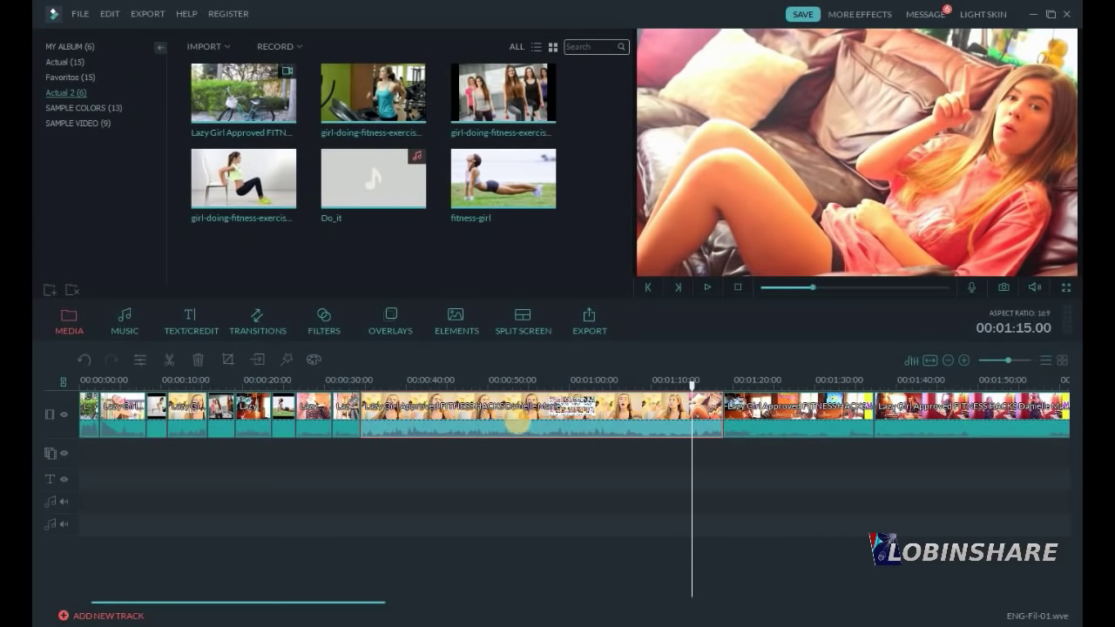
Reopen the long clip's settings, review its video and audio options, and close them.
{"action": "left_click", "coordinate": [140, 360]}
{"action": "left_click", "coordinate": [546, 37]}
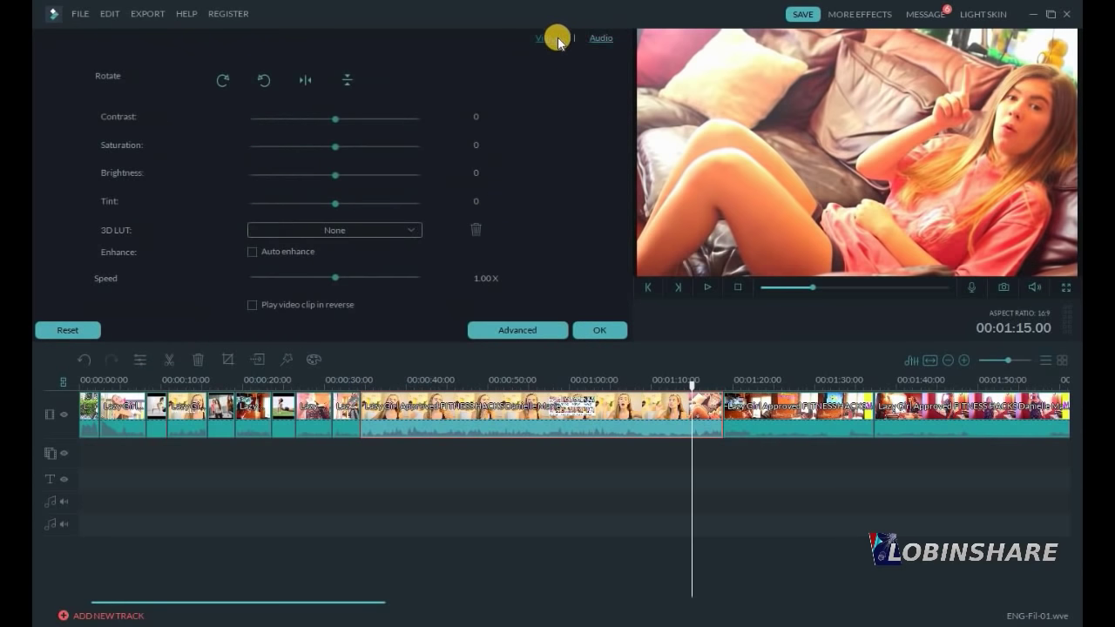
{"action": "left_click", "coordinate": [598, 39]}
{"action": "left_click", "coordinate": [599, 330]}
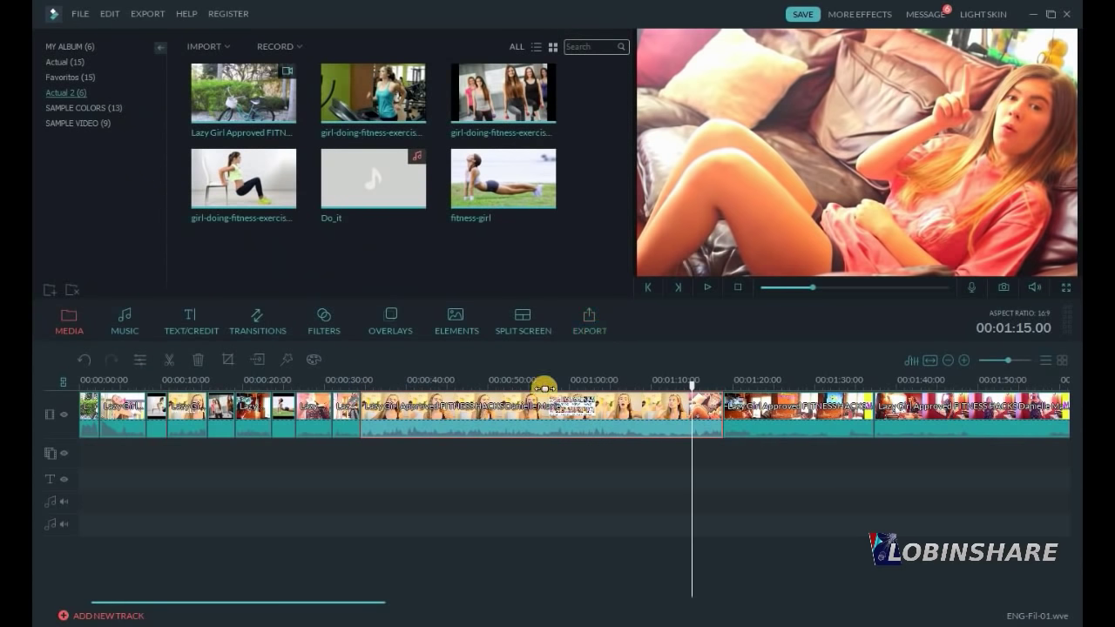
Detach the long clip's audio onto a separate track and check the detached audio's settings.
{"action": "right_click", "coordinate": [508, 408]}
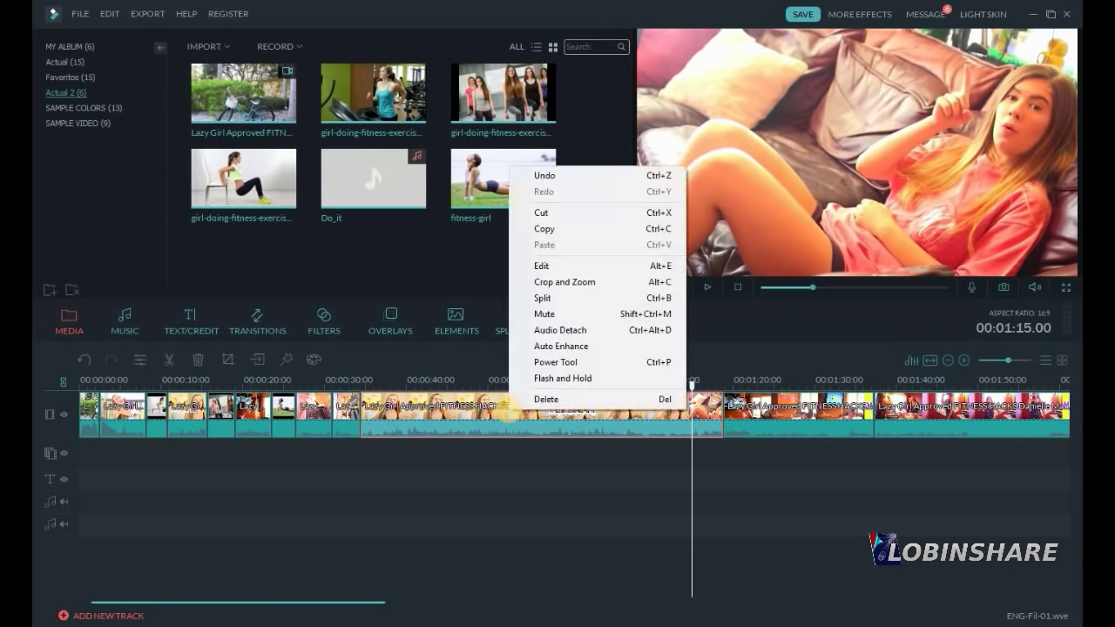
{"action": "left_click", "coordinate": [579, 331]}
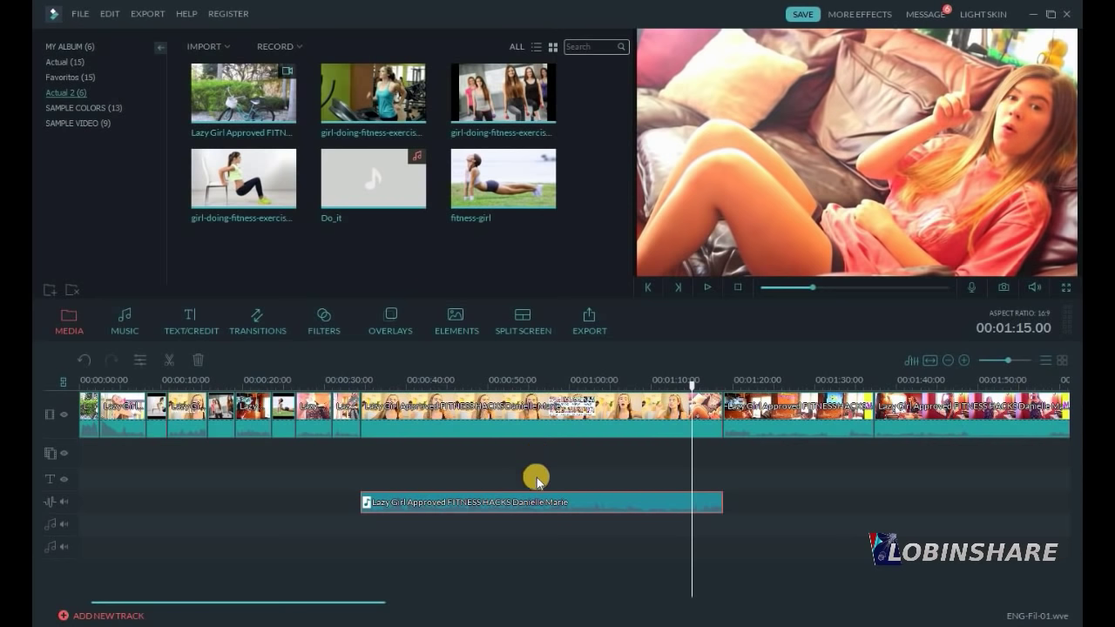
{"action": "left_click", "coordinate": [140, 360]}
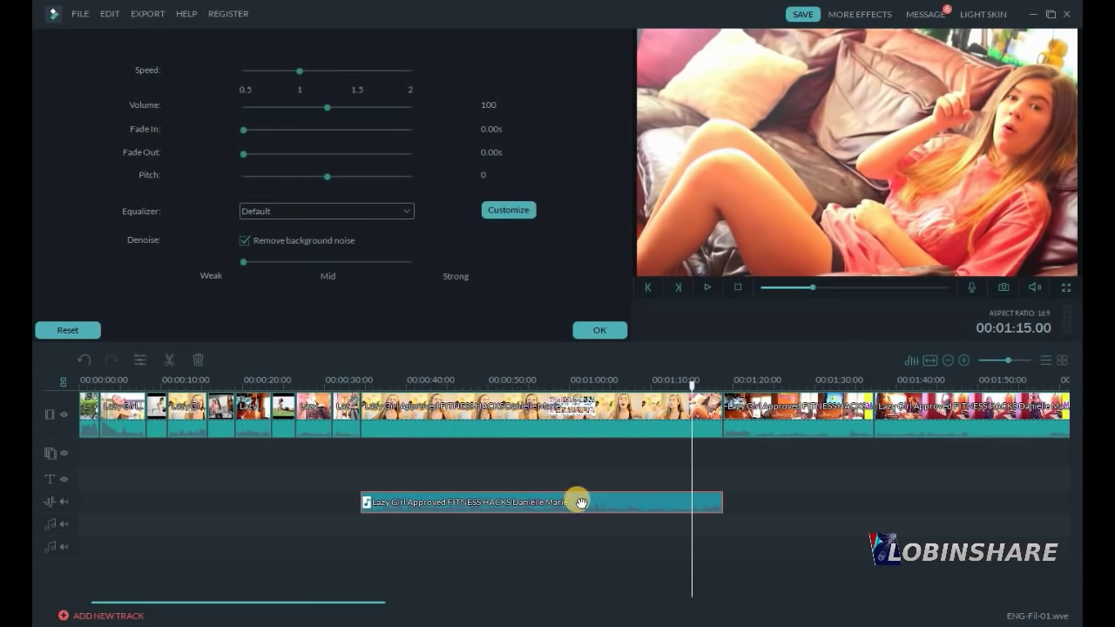
{"action": "left_click", "coordinate": [599, 330]}
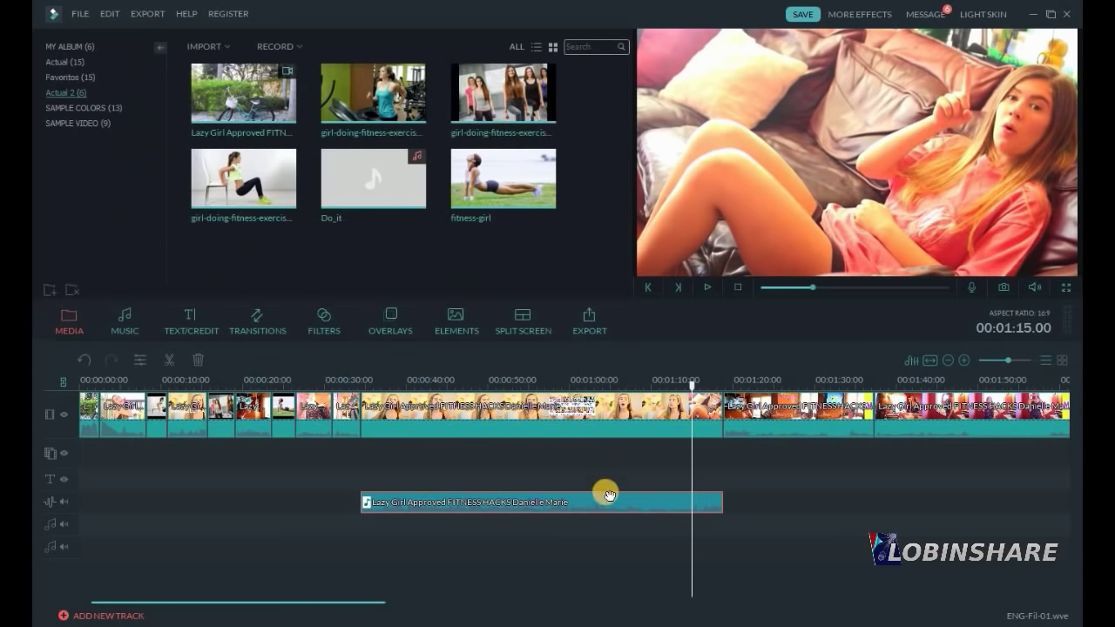
Select the long video clip and then its detached audio on the track below.
{"action": "left_click", "coordinate": [527, 418]}
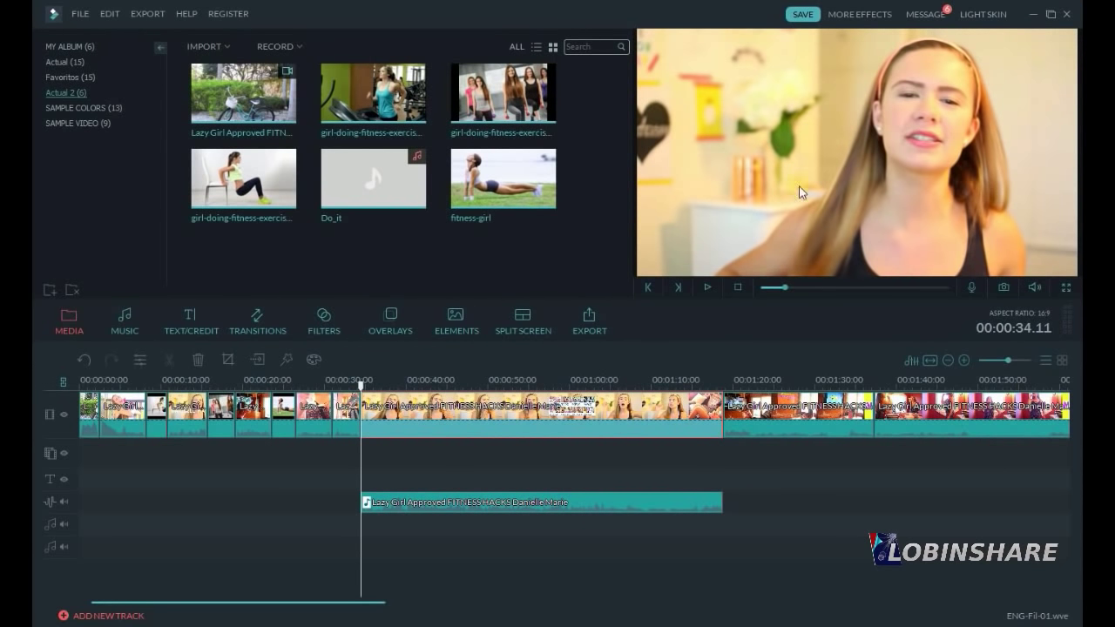
{"action": "left_click", "coordinate": [578, 509]}
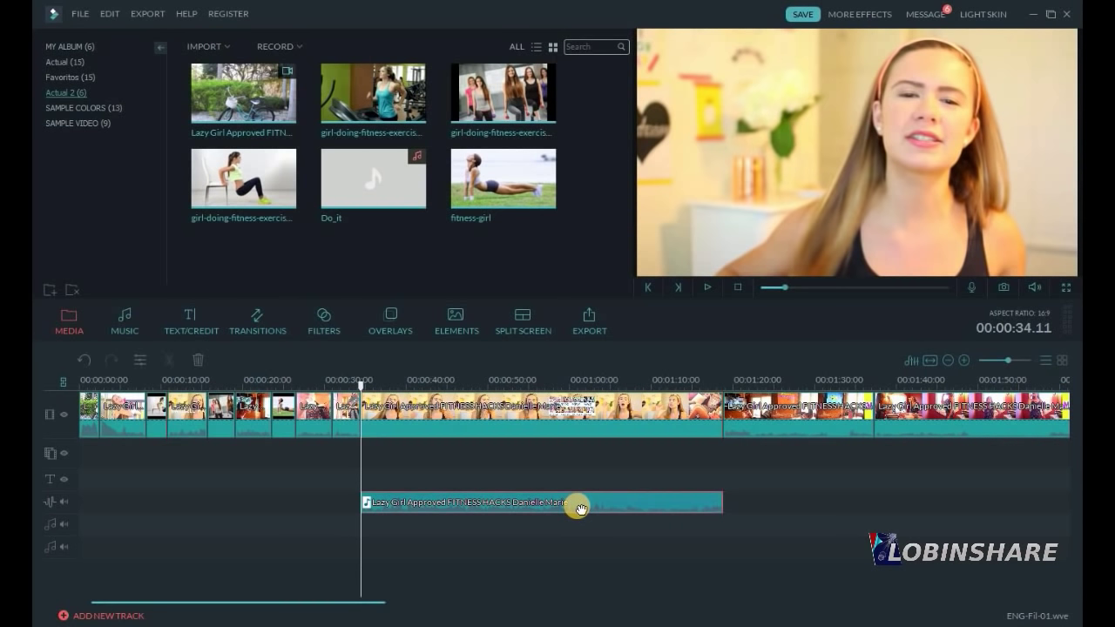
Review the audio settings of the second video clip on the timeline and close them.
{"action": "mouse_move", "coordinate": [578, 509]}
{"action": "left_mouse_down"}
{"action": "mouse_move", "coordinate": [787, 485]}
{"action": "mouse_move", "coordinate": [789, 497]}
{"action": "mouse_move", "coordinate": [579, 507]}
{"action": "left_mouse_up"}
{"action": "left_click", "coordinate": [123, 421]}
{"action": "left_click", "coordinate": [140, 359]}
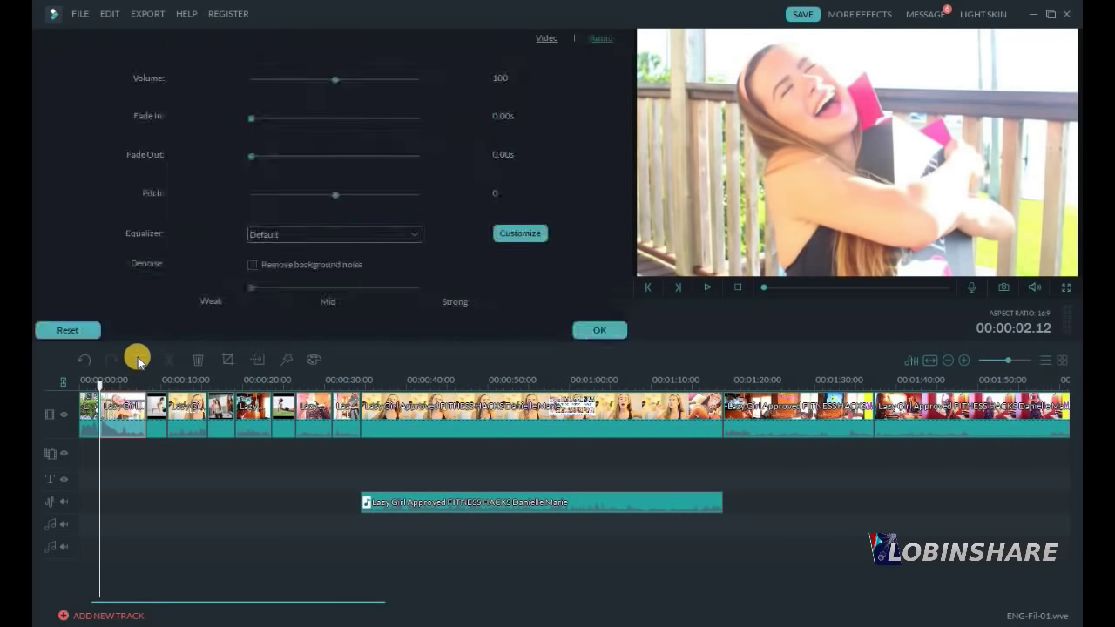
{"action": "left_click", "coordinate": [598, 328]}
Detach the audio of the clip following the long clip and check the detached audio's settings.
{"action": "right_click", "coordinate": [799, 416]}
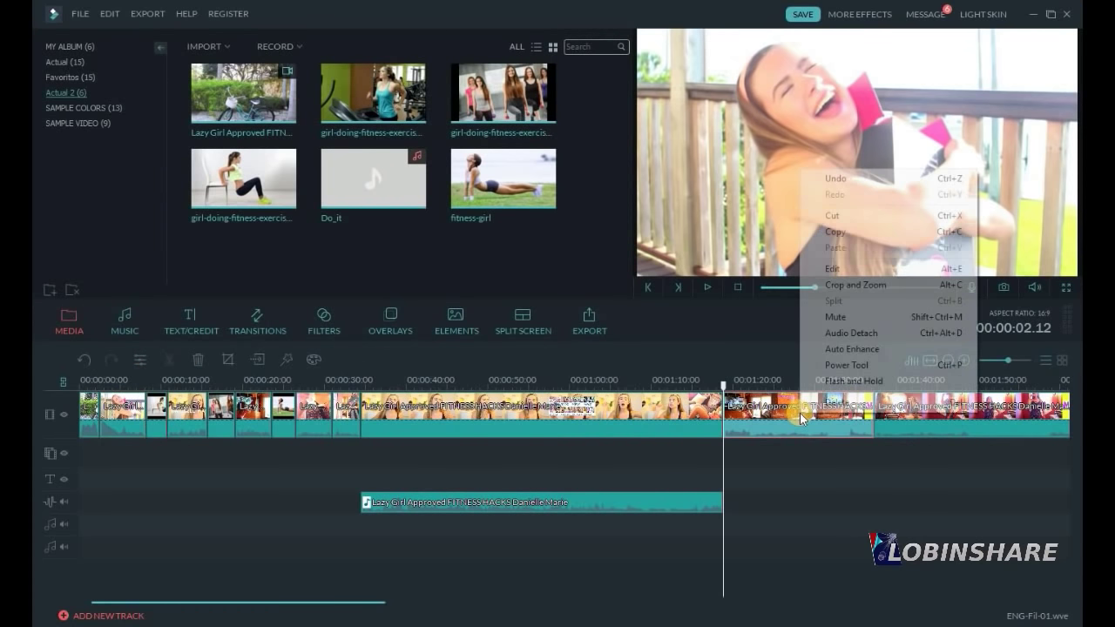
{"action": "left_click", "coordinate": [890, 335]}
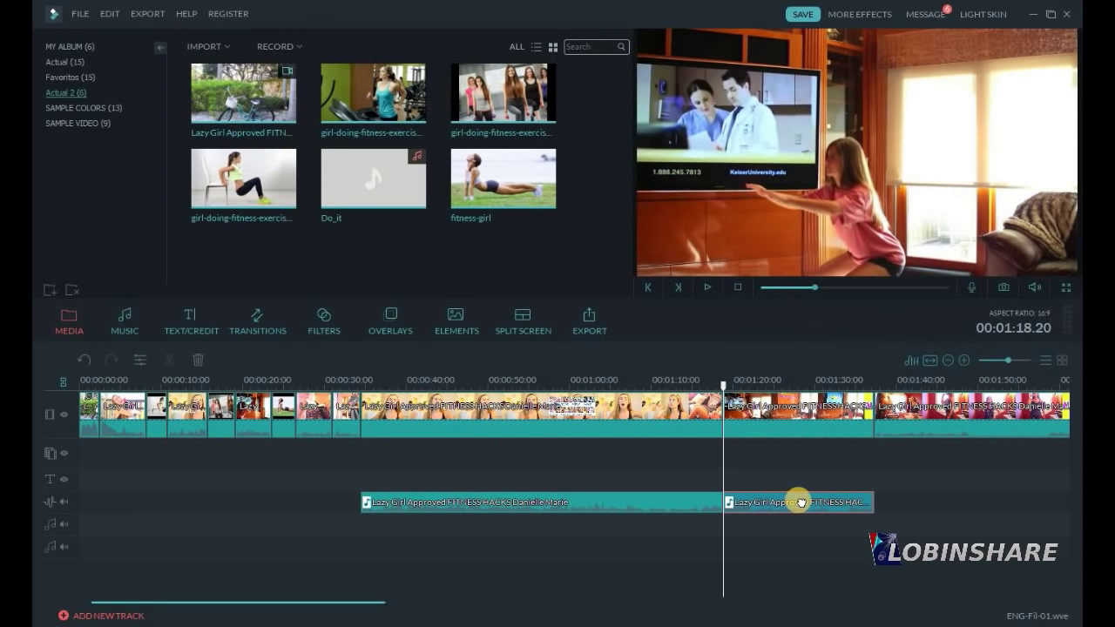
{"action": "left_click", "coordinate": [140, 360]}
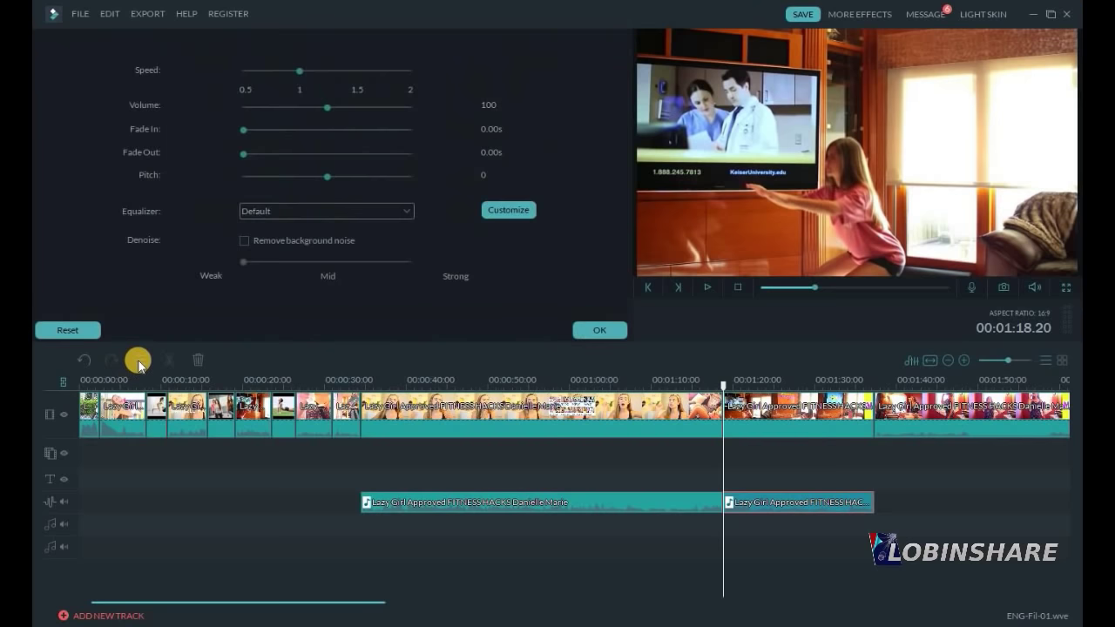
{"action": "left_click", "coordinate": [582, 335]}
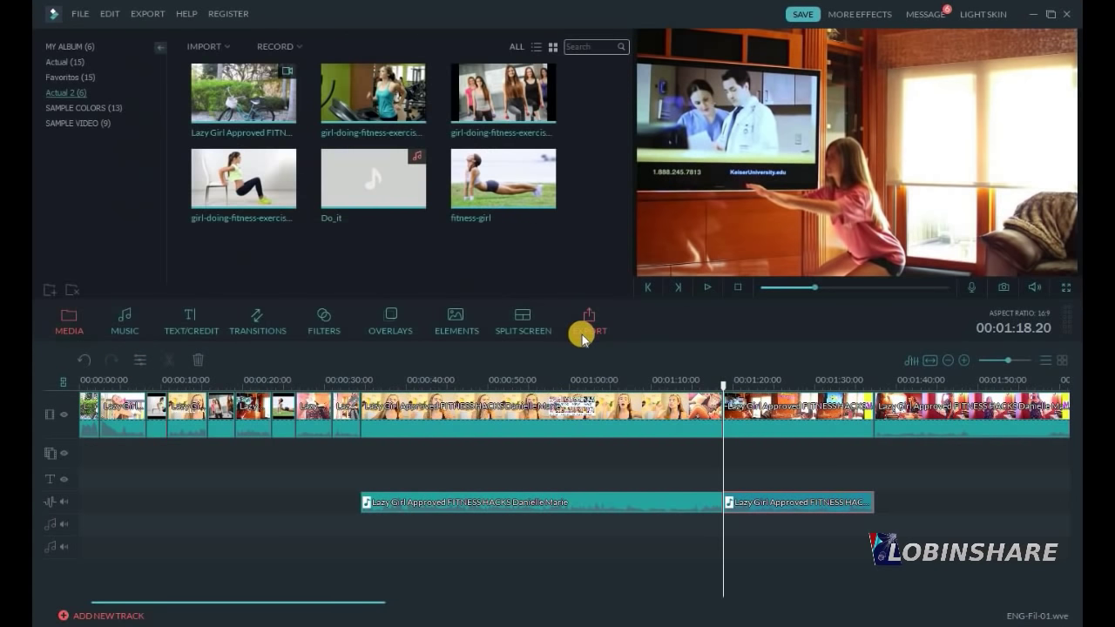
Undo the audio detachments and moves so that all clip audio returns to the video track.
{"action": "left_click", "coordinate": [84, 368]}
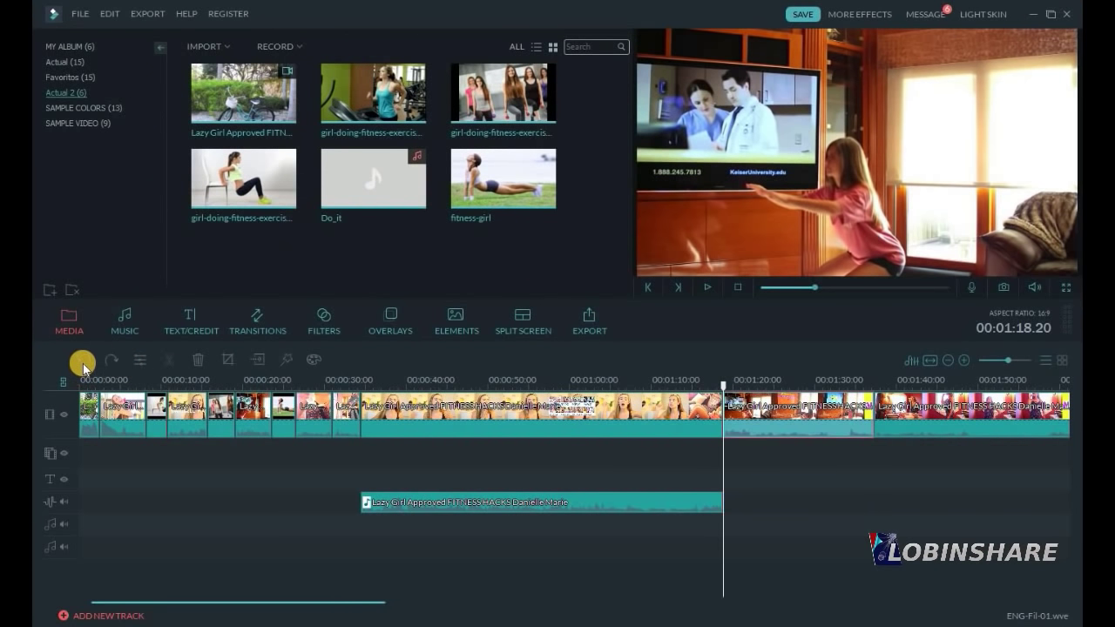
{"action": "left_click", "coordinate": [84, 366]}
{"action": "left_click", "coordinate": [84, 366]}
{"action": "left_click", "coordinate": [84, 366]}
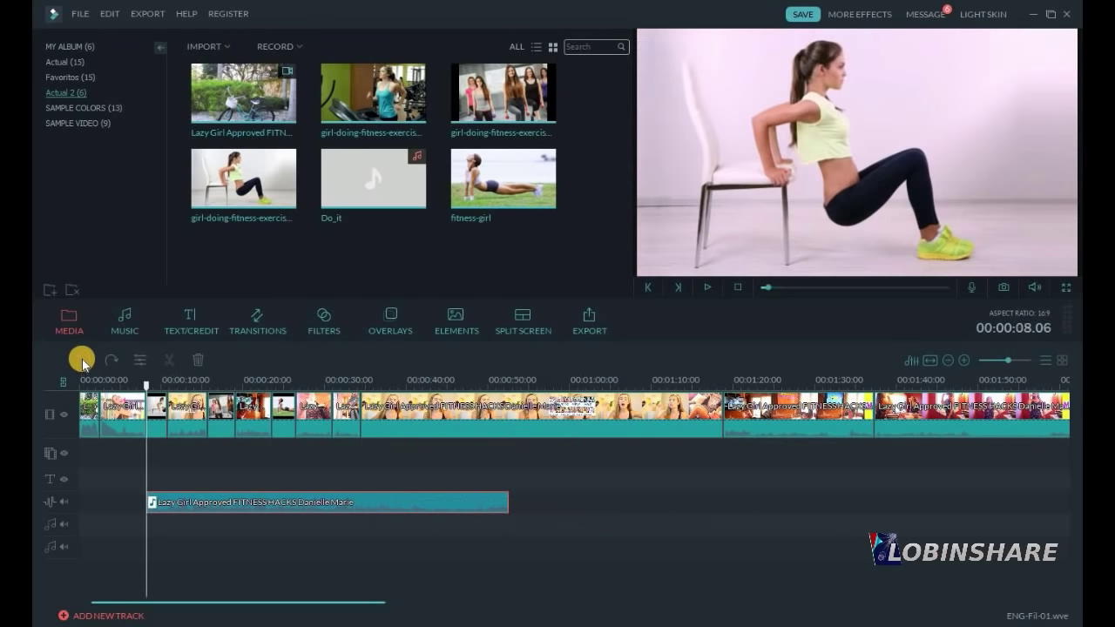
{"action": "left_click", "coordinate": [83, 366]}
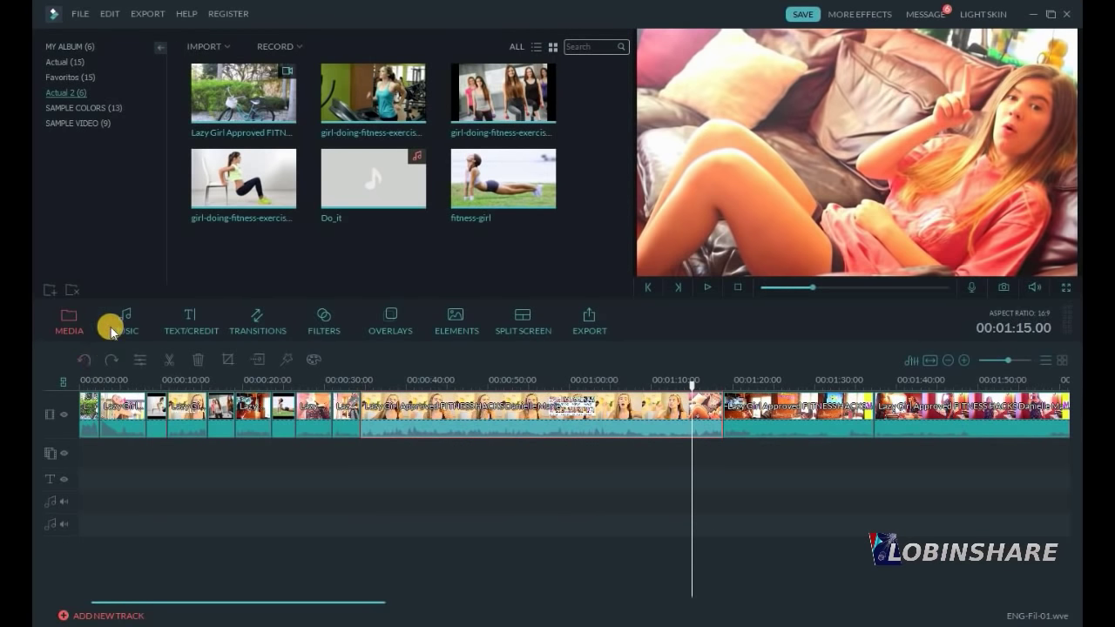
Import the song Ed Sheeran - Shape Of You (BKAYE Remix) from the computer's Music folder into the Actual 2 album.
{"action": "left_click", "coordinate": [231, 118]}
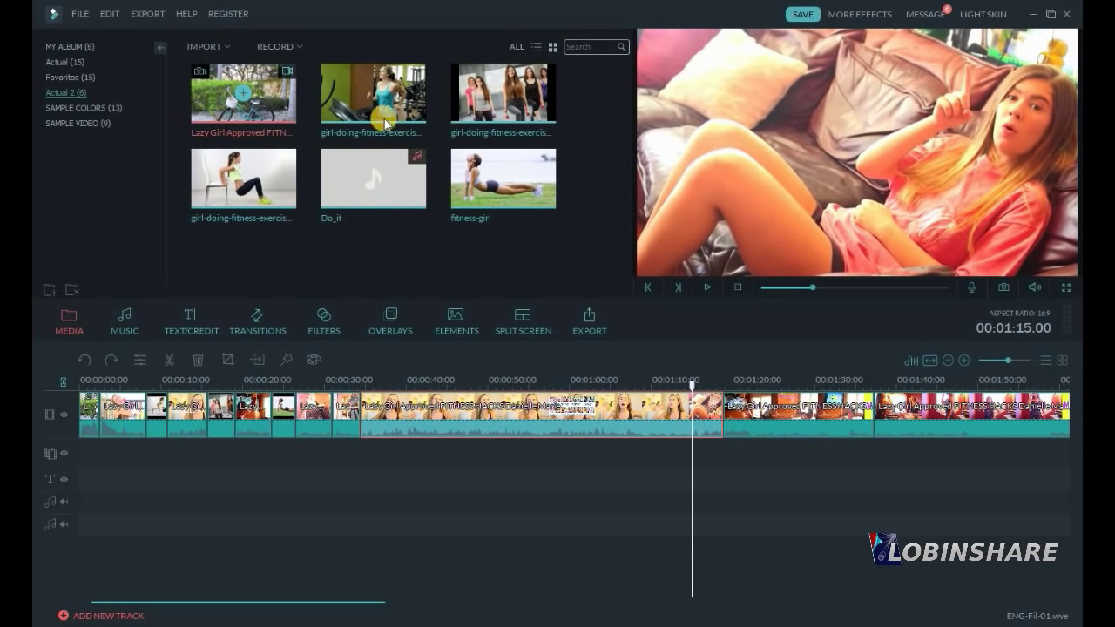
{"action": "left_click", "coordinate": [384, 119]}
{"action": "left_click", "coordinate": [458, 104]}
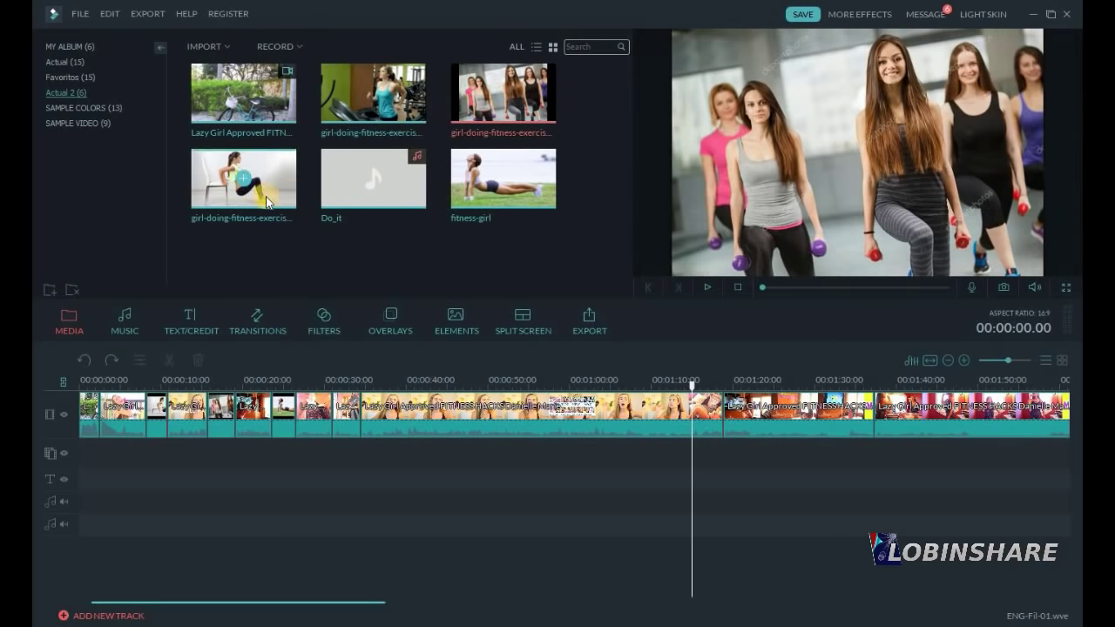
{"action": "left_click", "coordinate": [217, 50]}
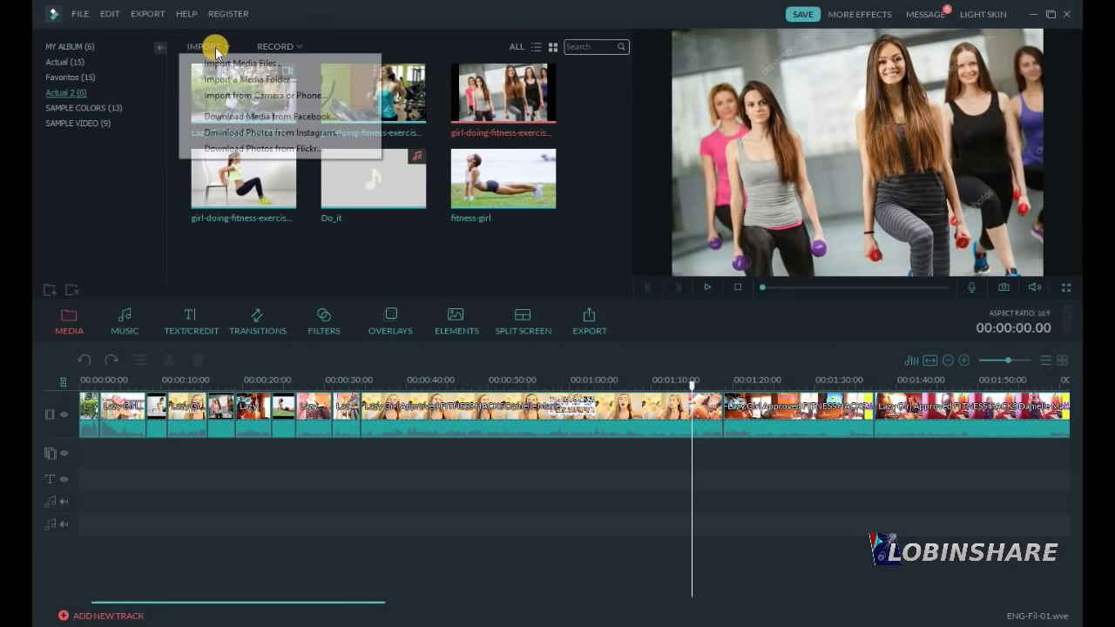
{"action": "left_click", "coordinate": [220, 61]}
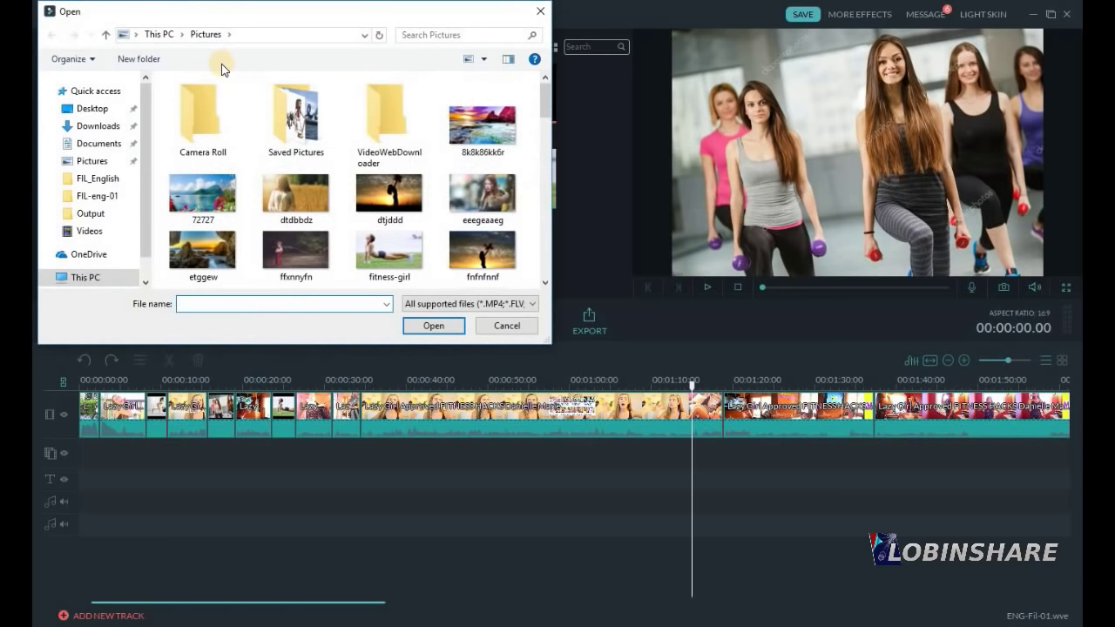
{"action": "left_click", "coordinate": [97, 274]}
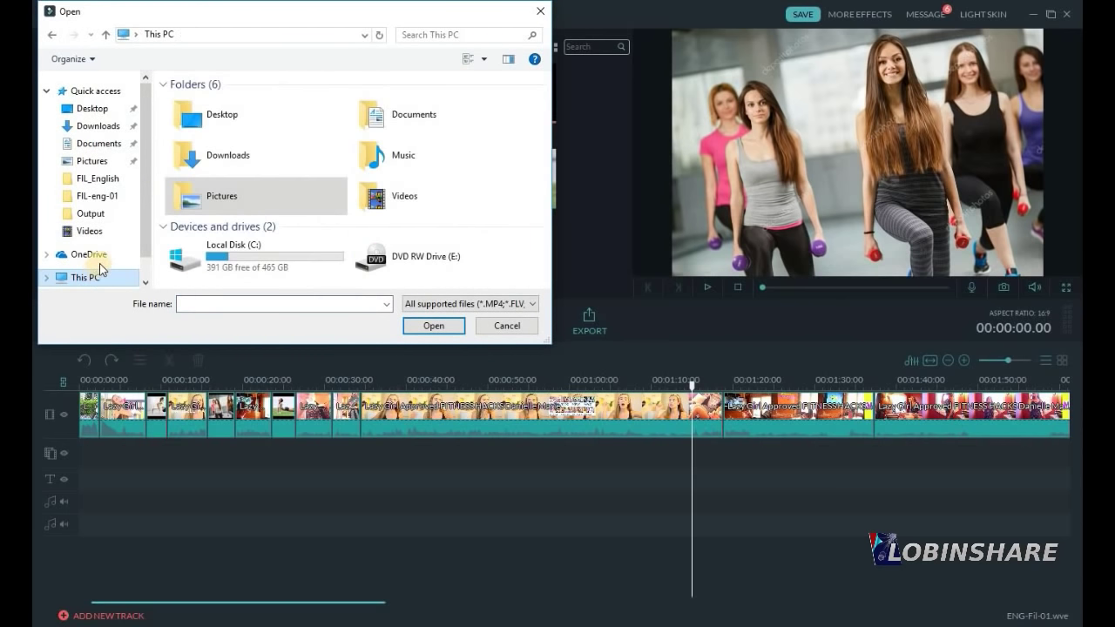
{"action": "left_click", "coordinate": [400, 165]}
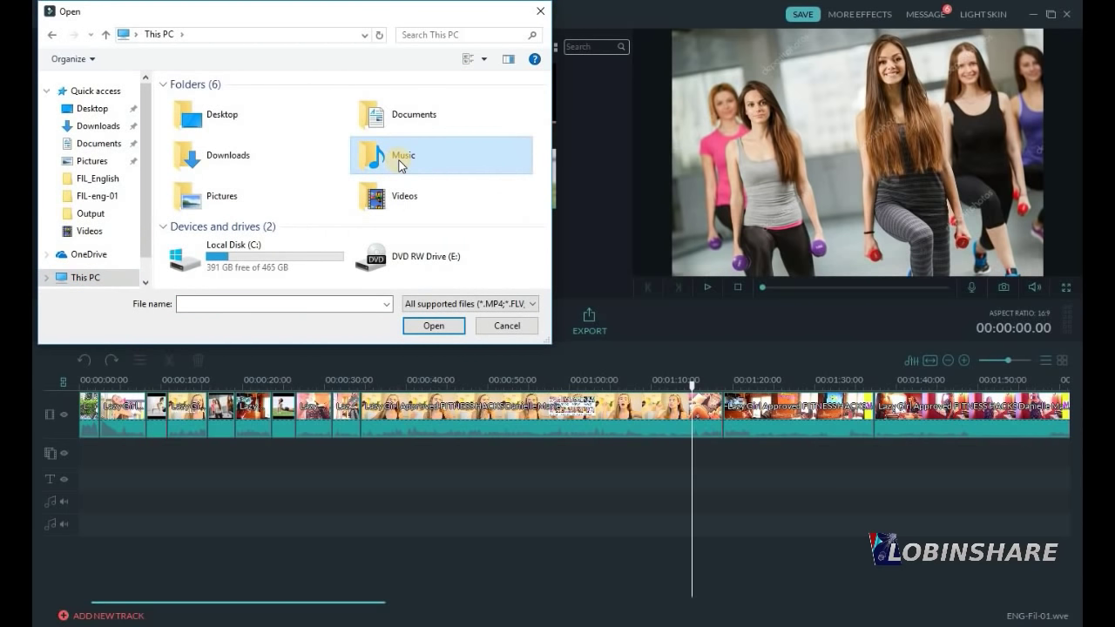
{"action": "double_click", "coordinate": [401, 163]}
{"action": "left_click", "coordinate": [269, 154]}
{"action": "double_click", "coordinate": [269, 154]}
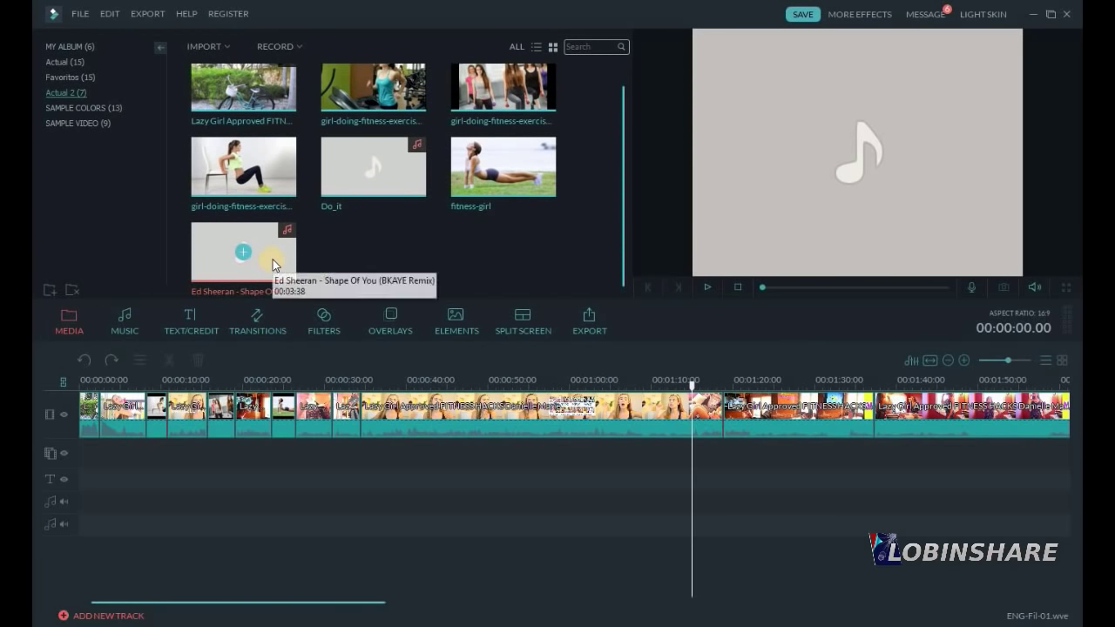
Place the imported song at the start of the first music track and play the opening of the timeline.
{"action": "left_click_drag", "start_coordinate": [274, 261], "coordinate": [83, 499]}
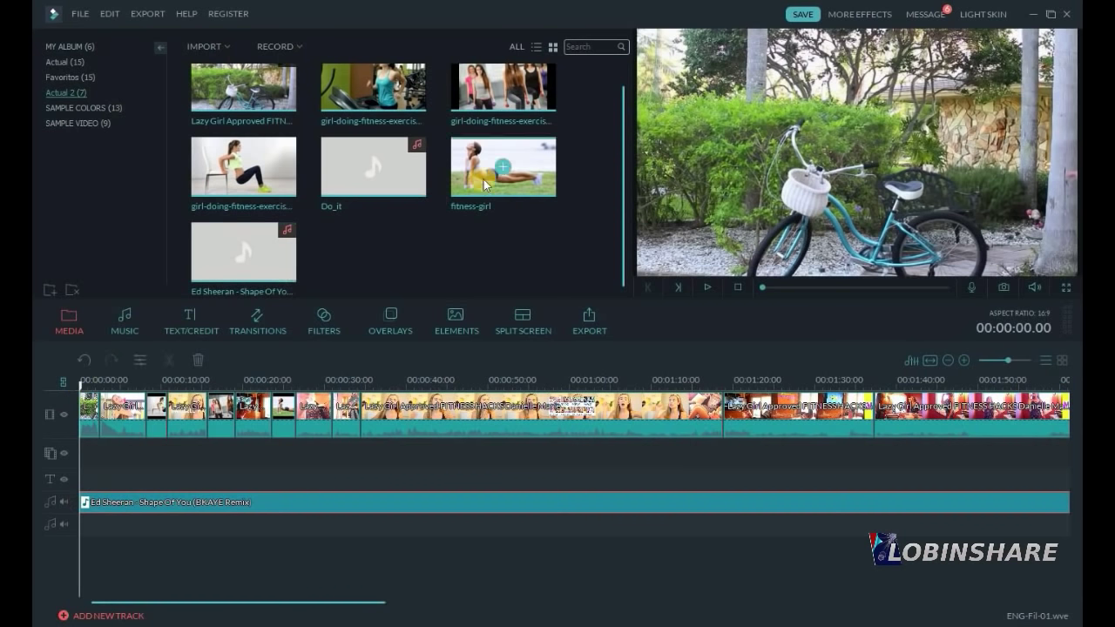
{"action": "left_click", "coordinate": [707, 289]}
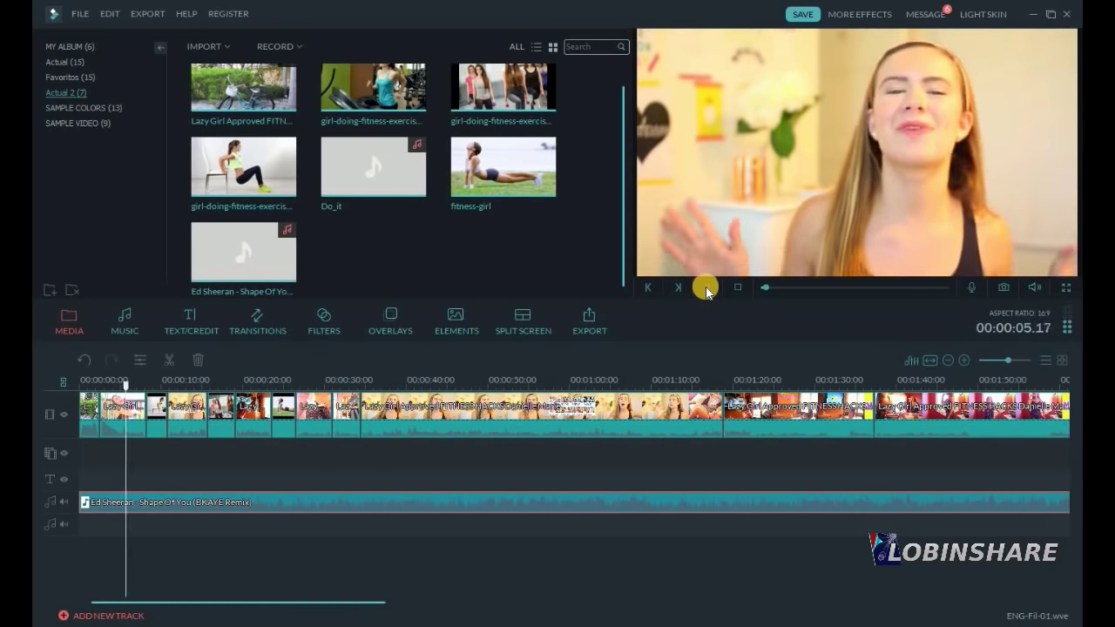
{"action": "left_click", "coordinate": [707, 289]}
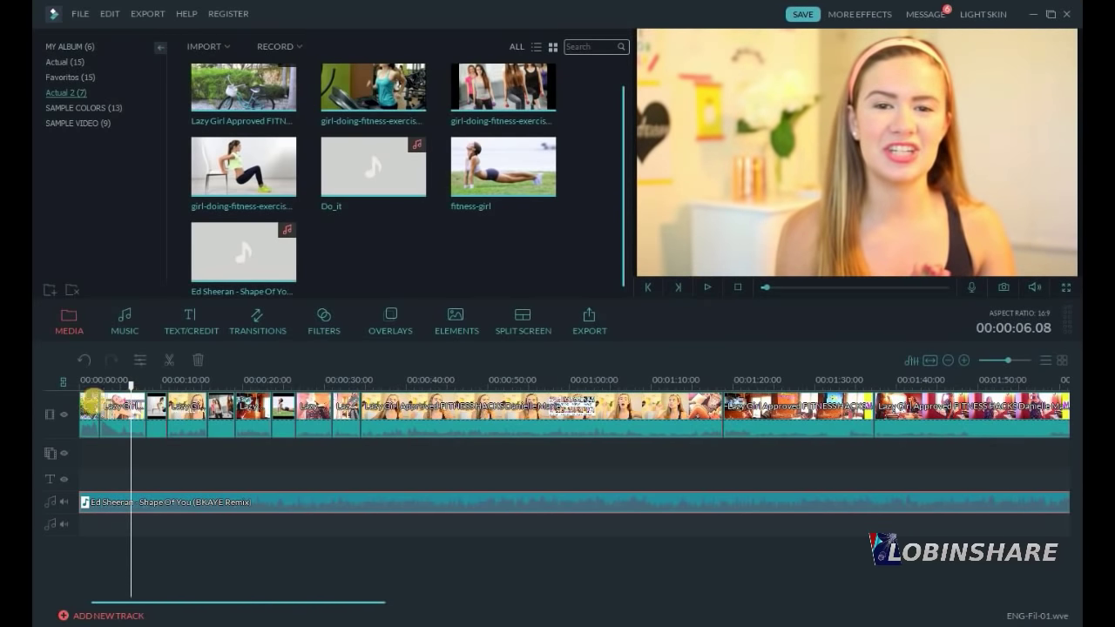
Mute the first video clip on the timeline, leaving the song on the track below.
{"action": "left_click", "coordinate": [92, 405]}
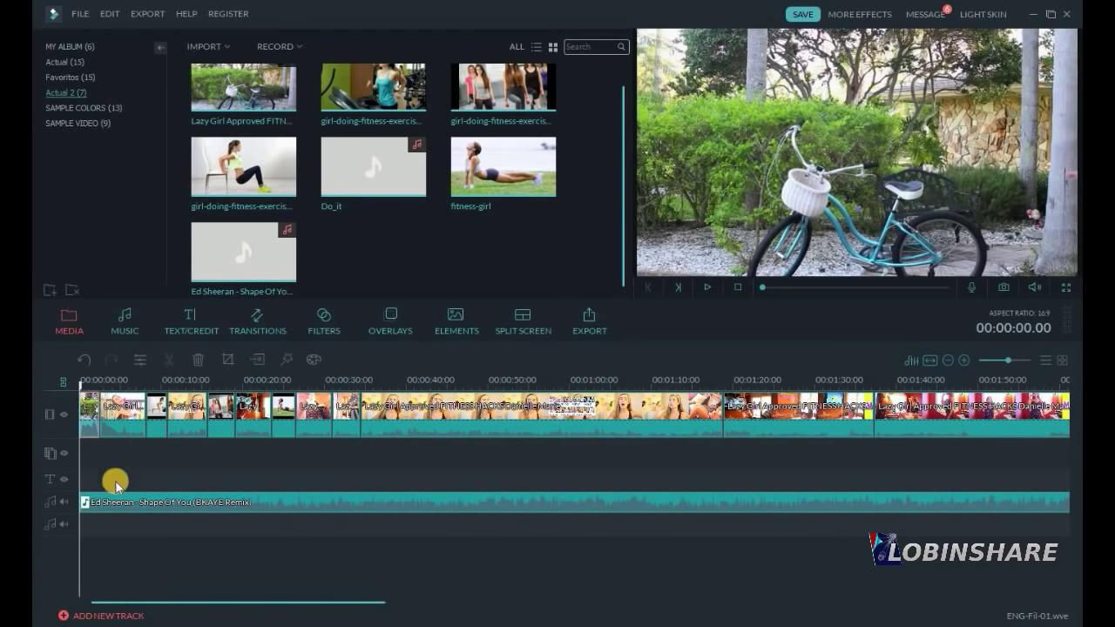
{"action": "left_click", "coordinate": [137, 507]}
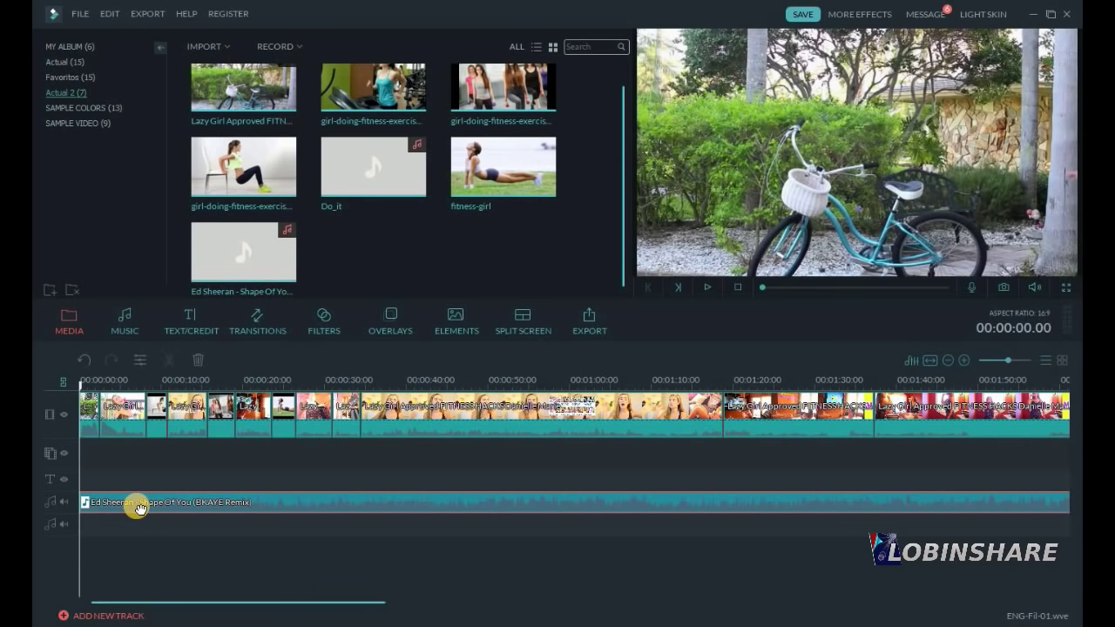
{"action": "left_click", "coordinate": [91, 419]}
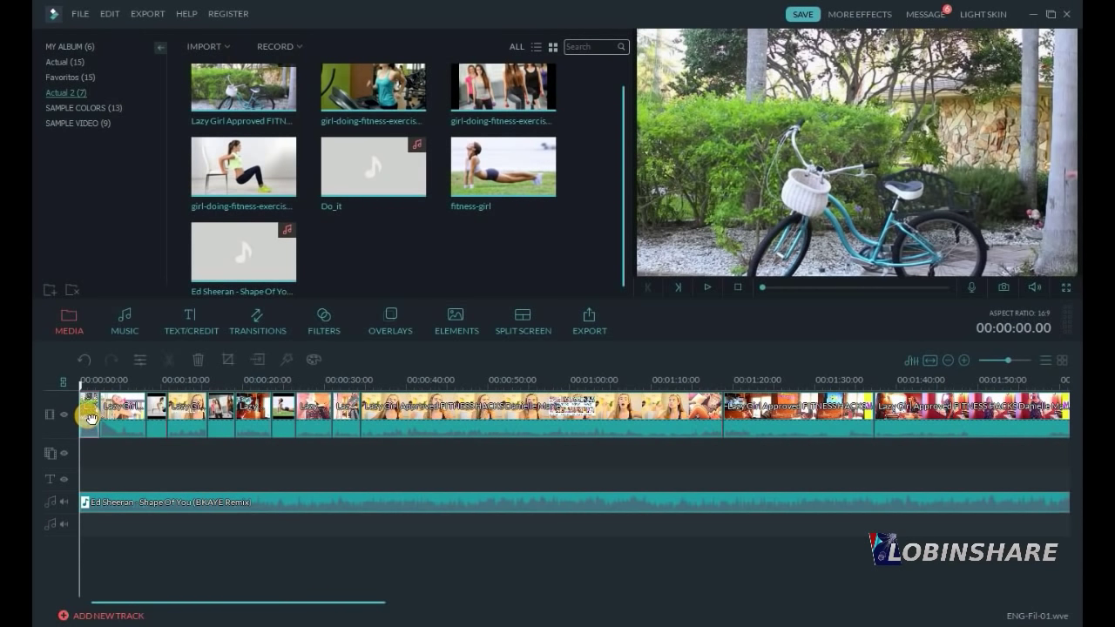
{"action": "right_click", "coordinate": [90, 420]}
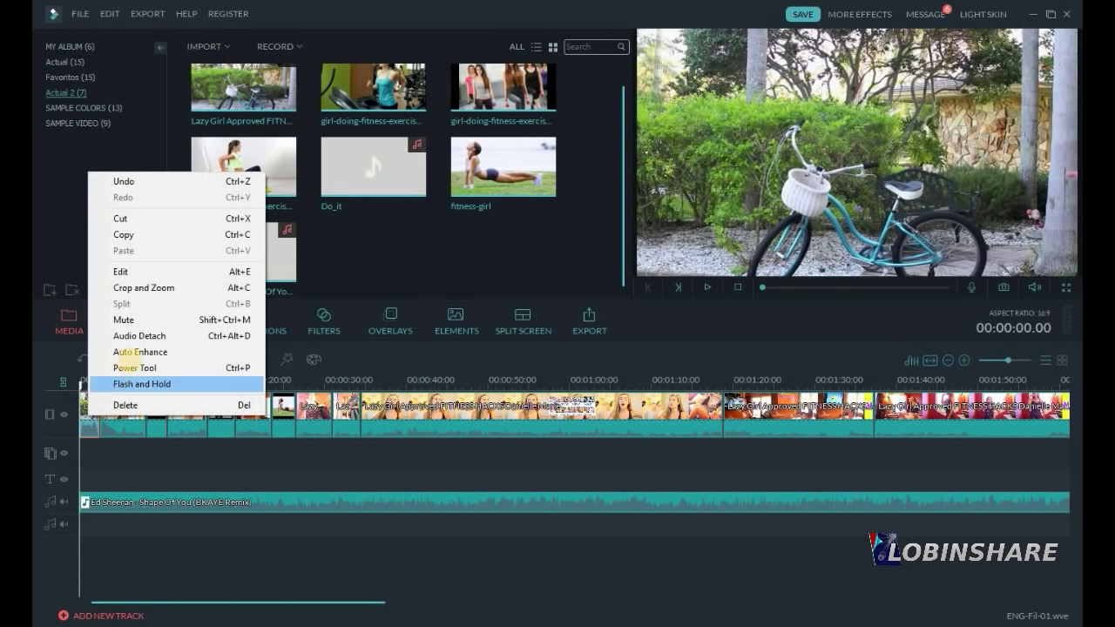
{"action": "left_click", "coordinate": [152, 319]}
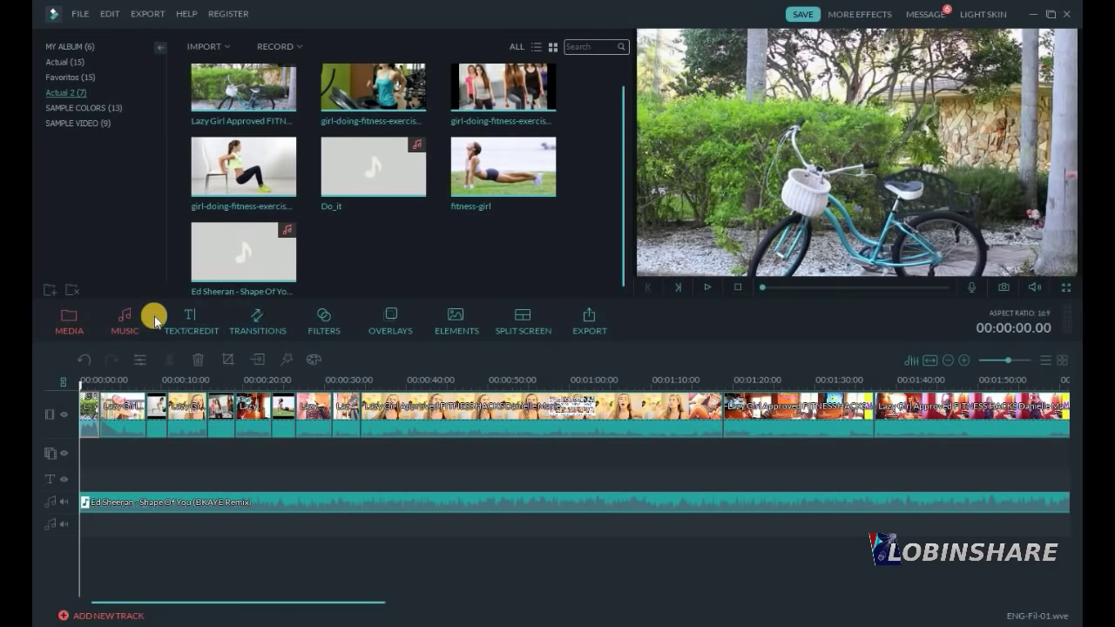
Play the timeline from the first clip into the second to check the muting, and pause.
{"action": "left_click", "coordinate": [102, 407]}
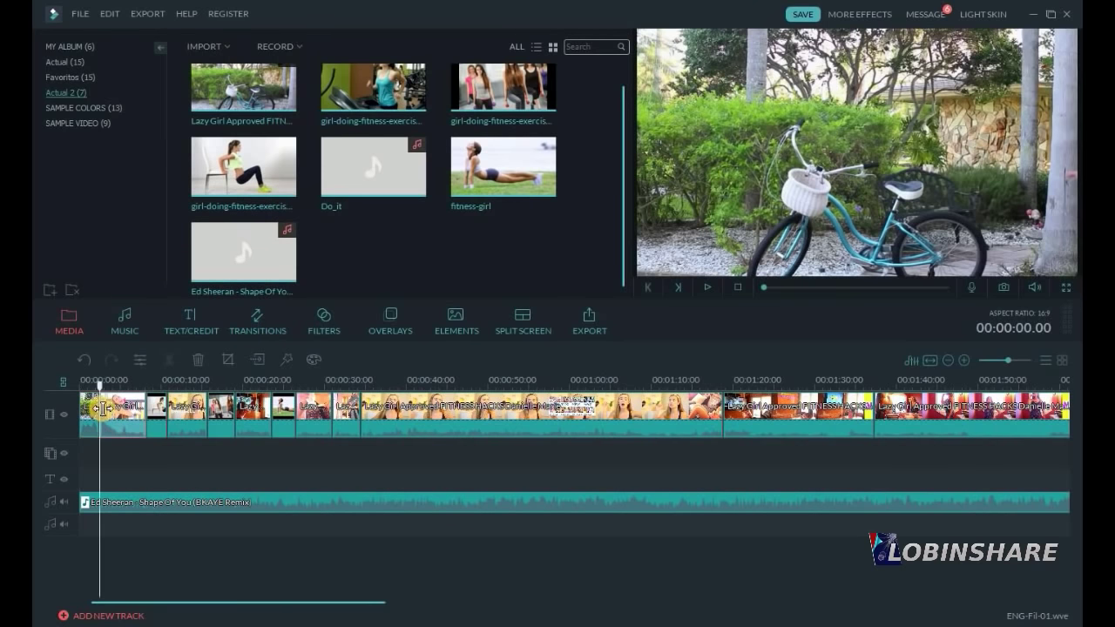
{"action": "left_click_drag", "start_coordinate": [102, 407], "coordinate": [93, 413]}
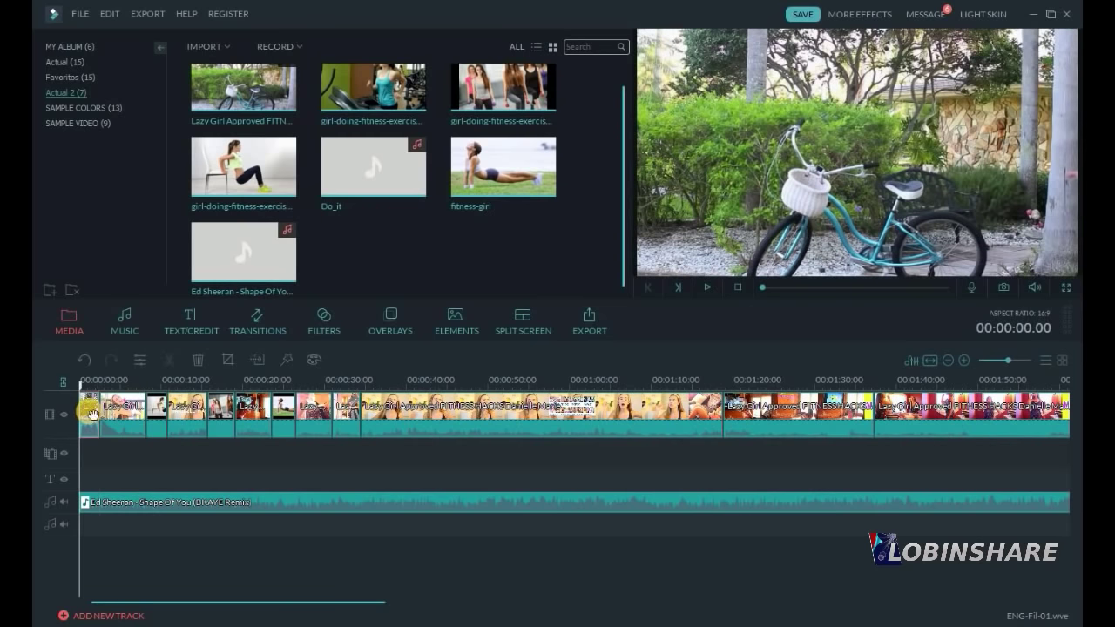
{"action": "left_click", "coordinate": [706, 288]}
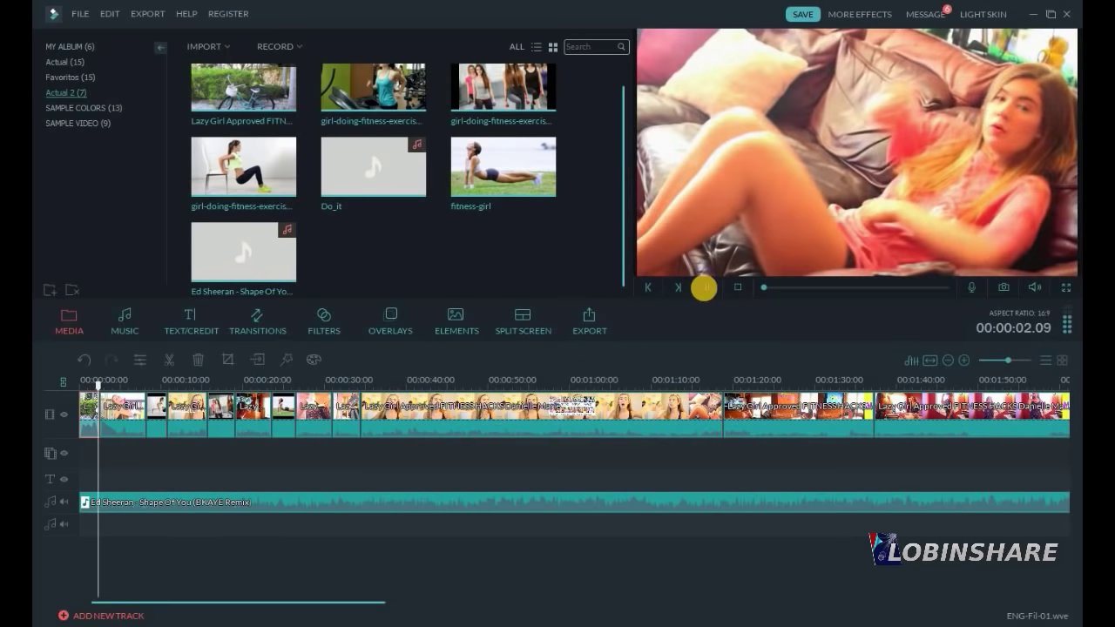
{"action": "left_click", "coordinate": [705, 289]}
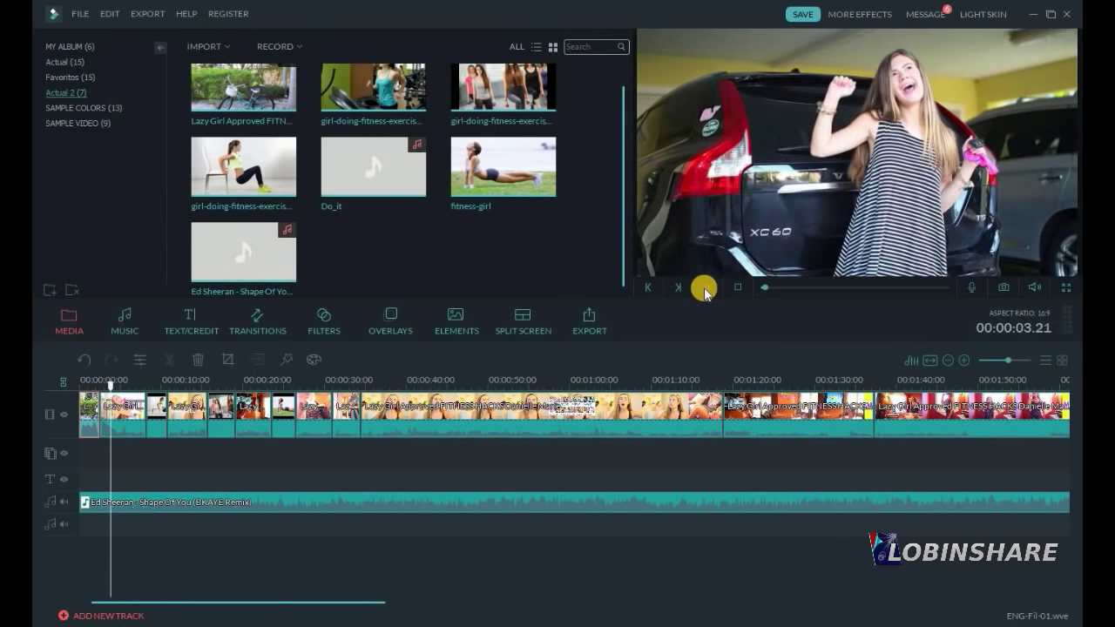
Mute the second video clip and play the timeline from the start through to the following photo.
{"action": "right_click", "coordinate": [129, 415]}
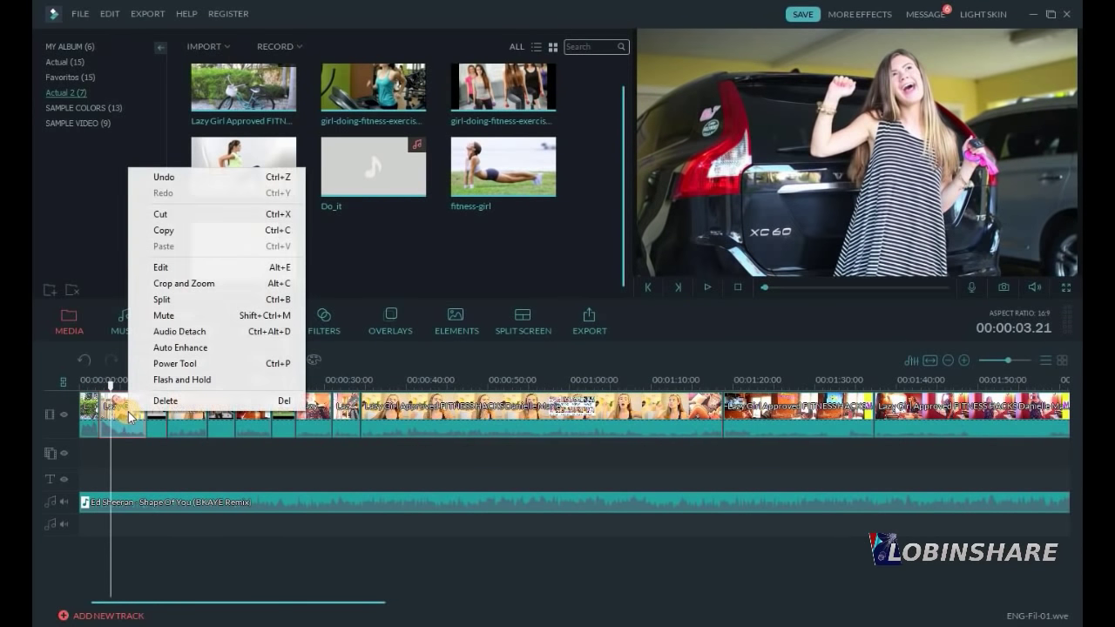
{"action": "left_click", "coordinate": [185, 318]}
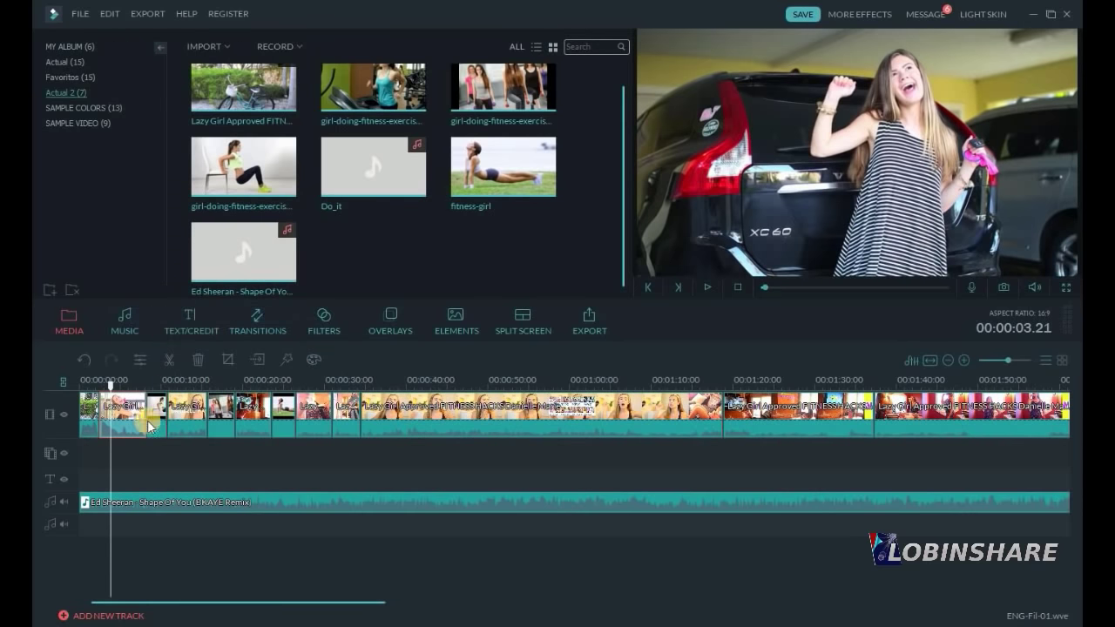
{"action": "left_click", "coordinate": [78, 383]}
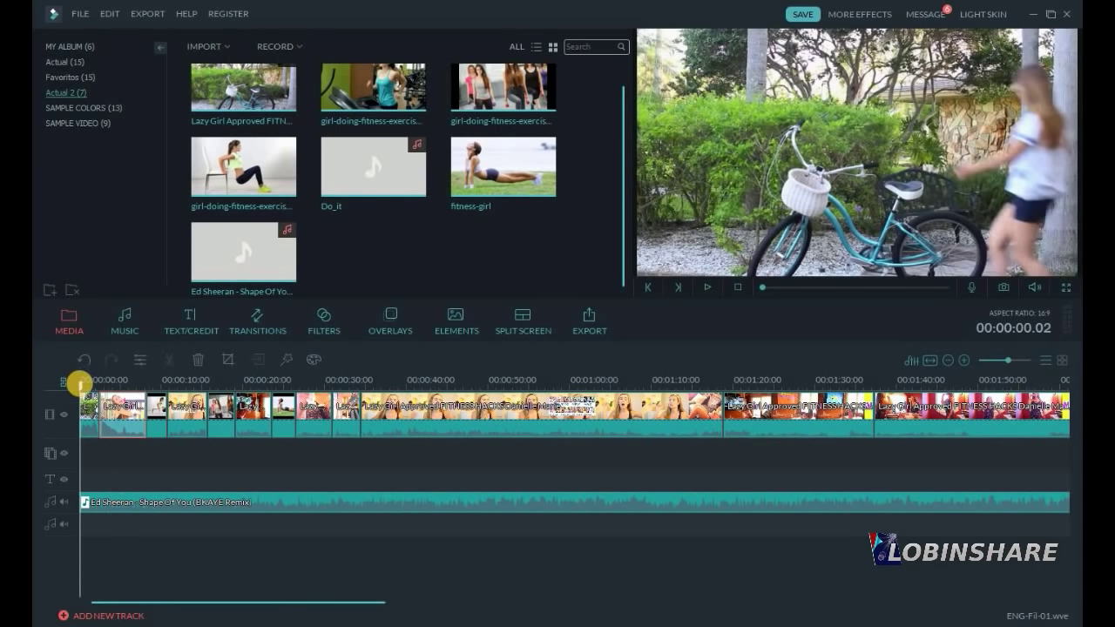
{"action": "left_click", "coordinate": [707, 287]}
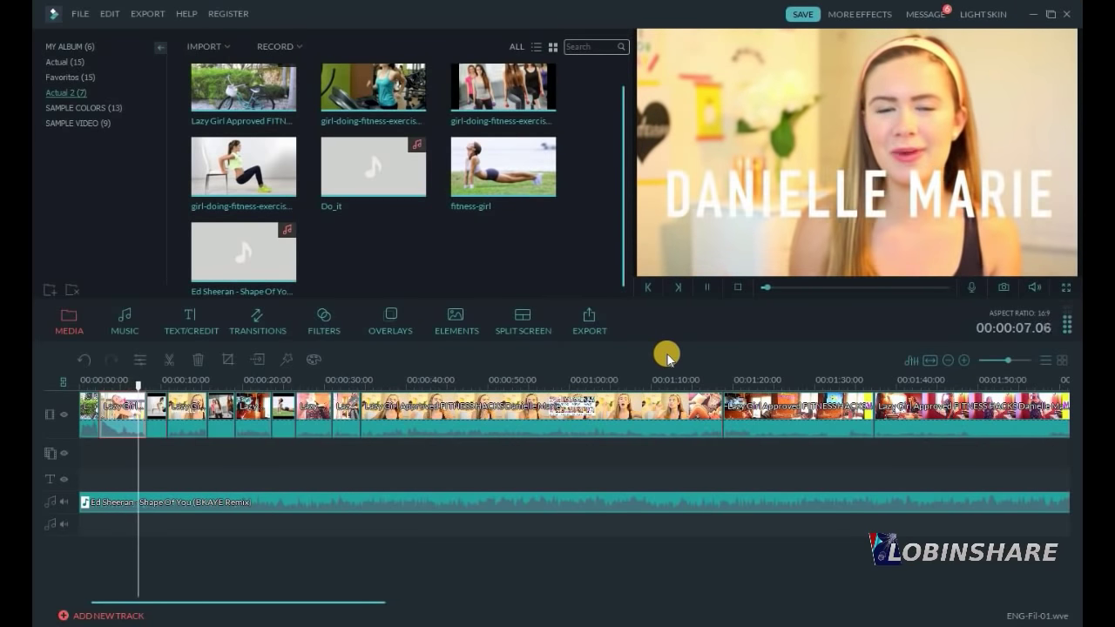
{"action": "left_click", "coordinate": [707, 286]}
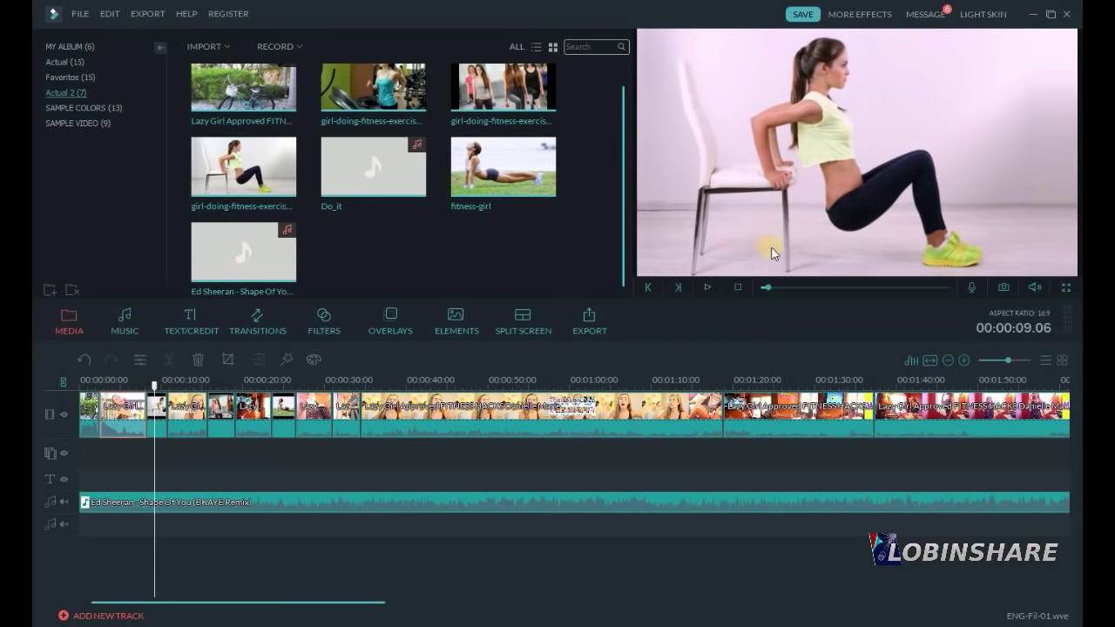
Check the second clip's Mute option and place the playhead near that clip's start at 00:00:02.23.
{"action": "right_click", "coordinate": [131, 420]}
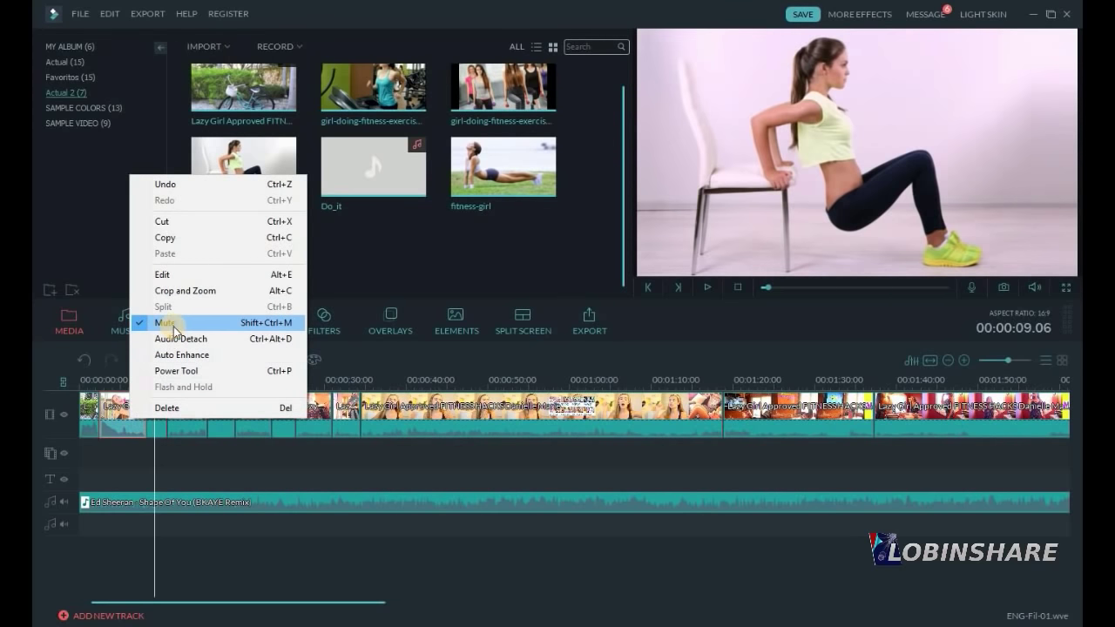
{"action": "left_click", "coordinate": [138, 438]}
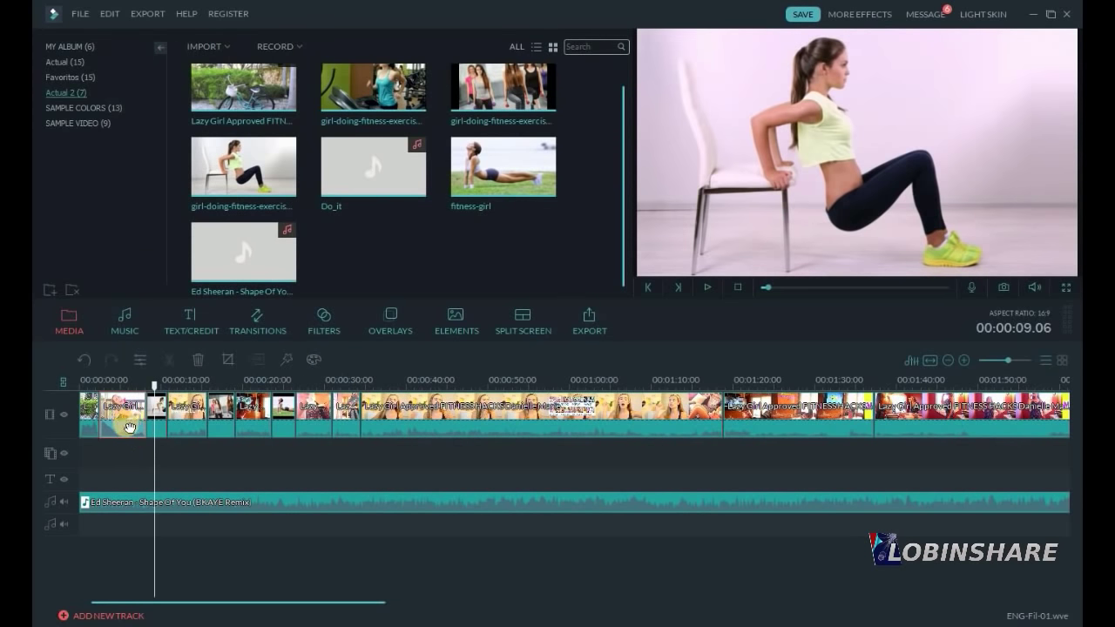
{"action": "left_click", "coordinate": [103, 384]}
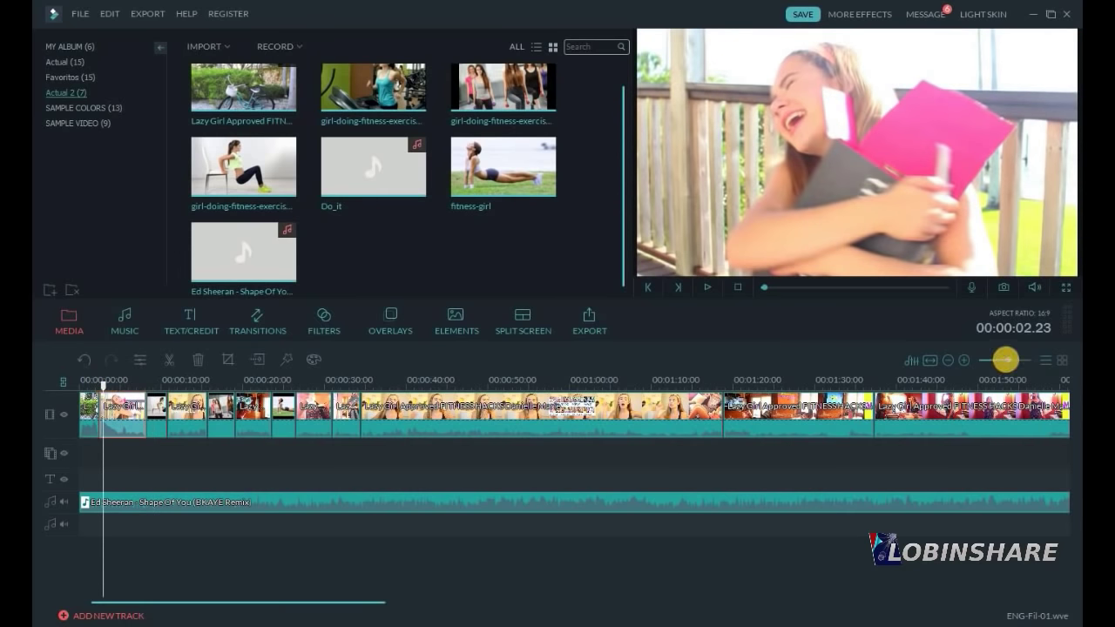
Split the second video clip at 00:00:05.00 and mute its first part.
{"action": "left_click_drag", "start_coordinate": [1008, 361], "coordinate": [1013, 361]}
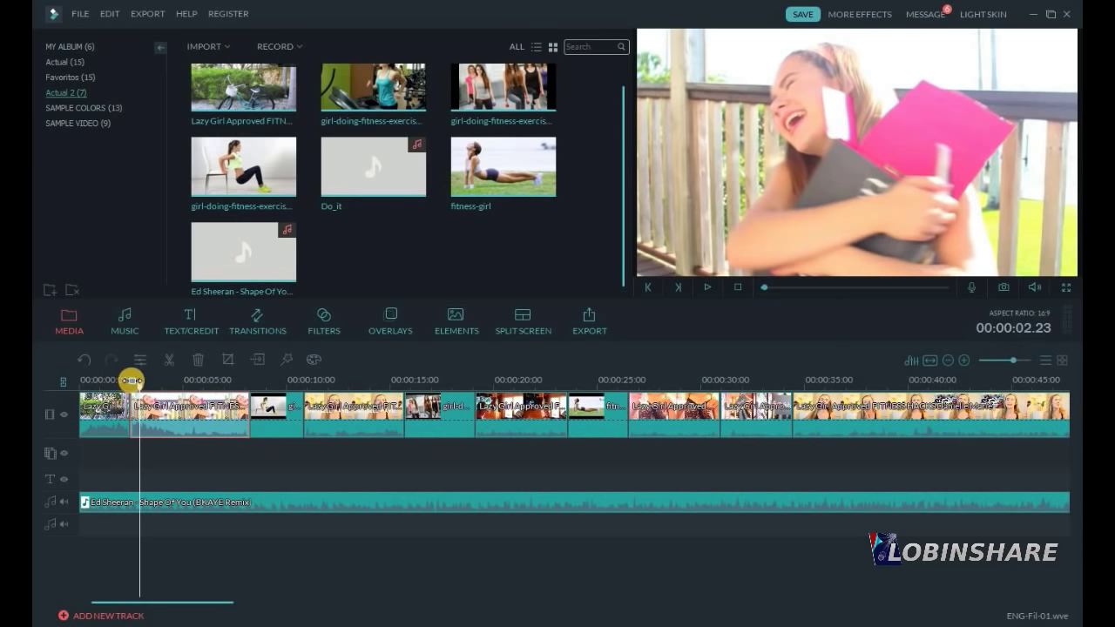
{"action": "left_click", "coordinate": [706, 287]}
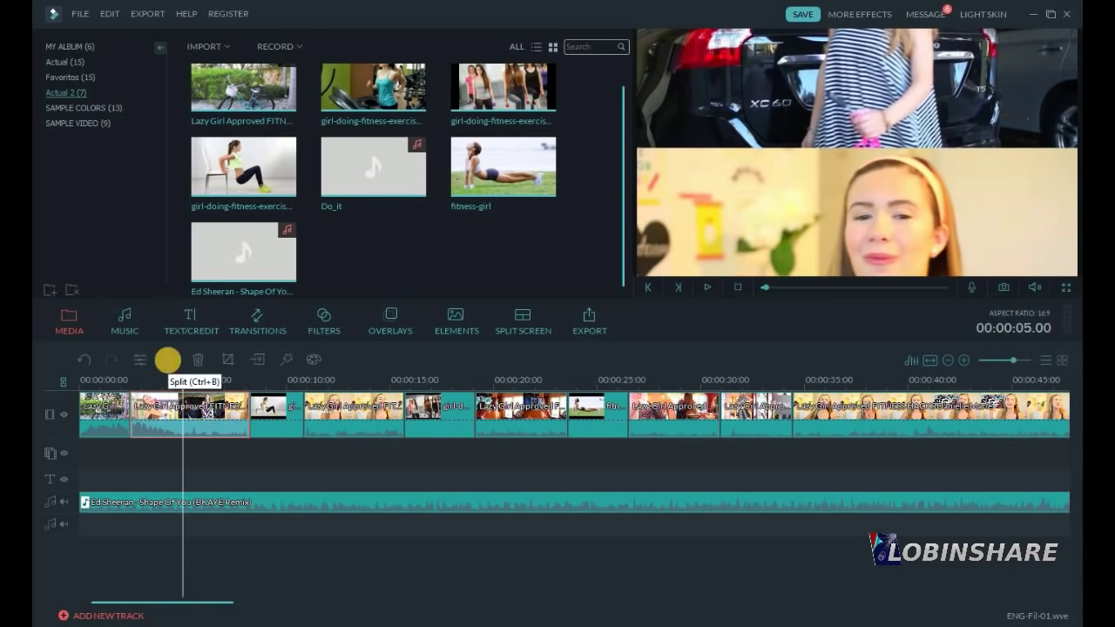
{"action": "left_click", "coordinate": [169, 360]}
{"action": "left_click", "coordinate": [161, 415]}
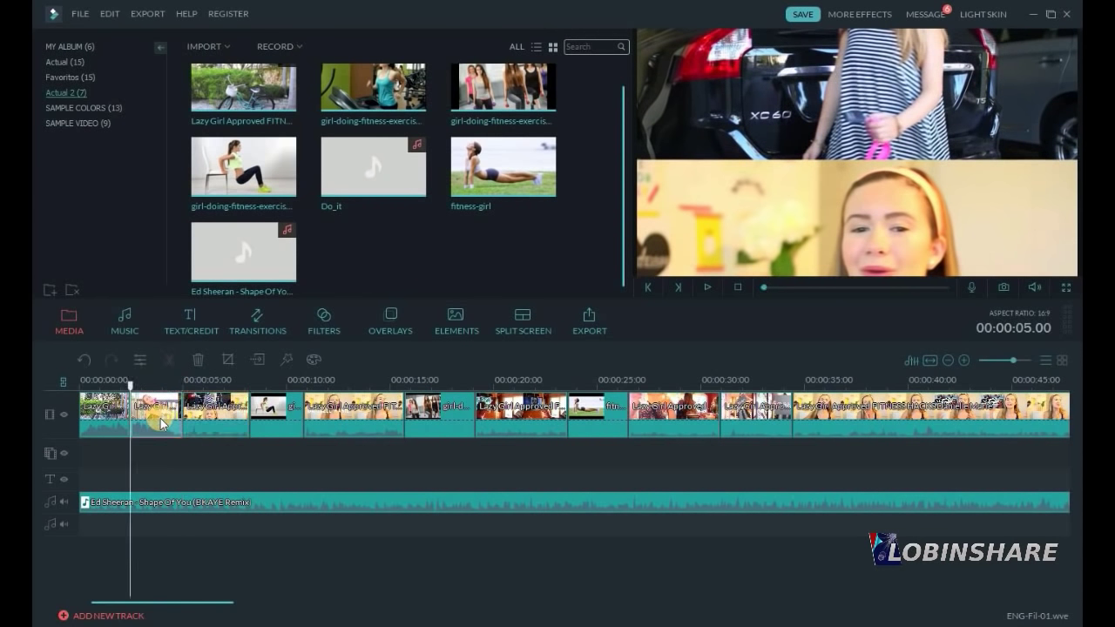
{"action": "right_click", "coordinate": [161, 414]}
{"action": "left_click", "coordinate": [213, 324]}
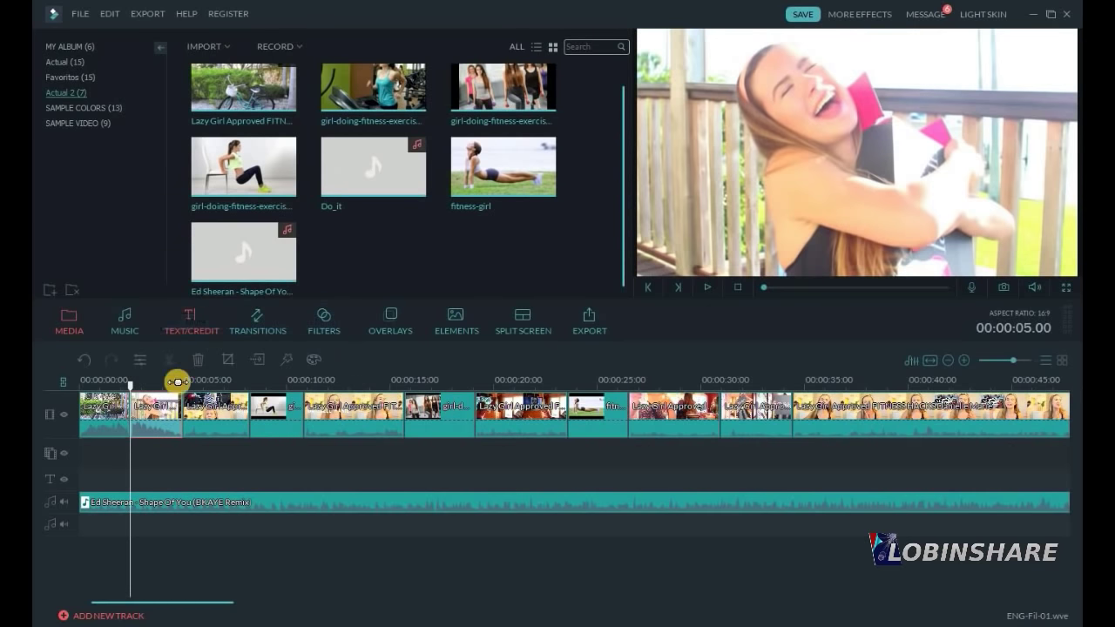
Play the timeline from the start through the split clip into the following photo to check the audio, and pause.
{"action": "left_click", "coordinate": [114, 416]}
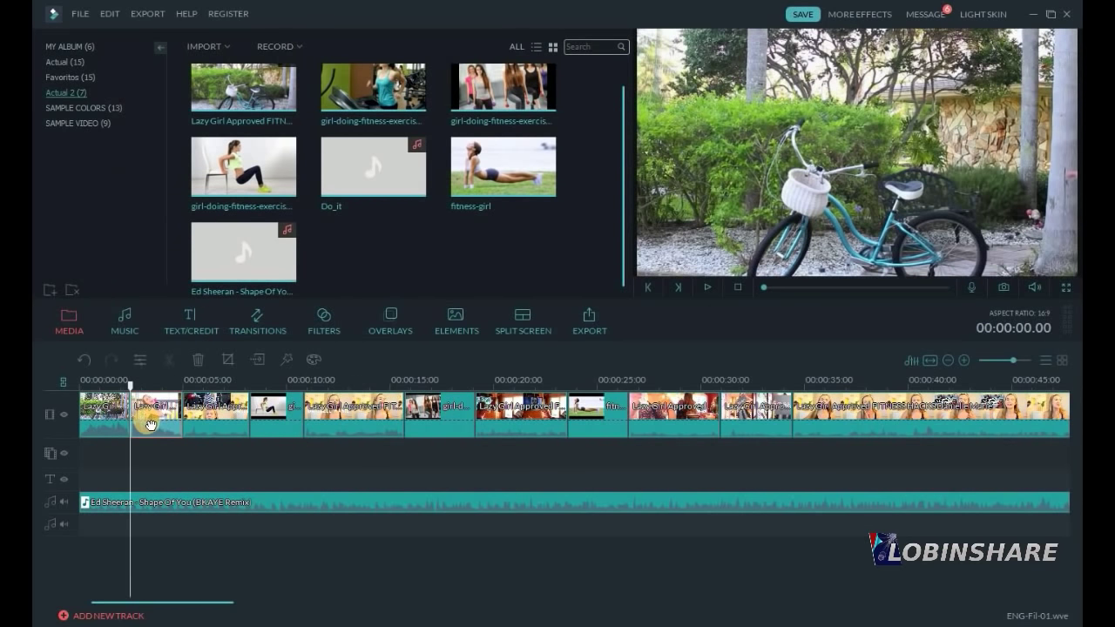
{"action": "left_click", "coordinate": [201, 421]}
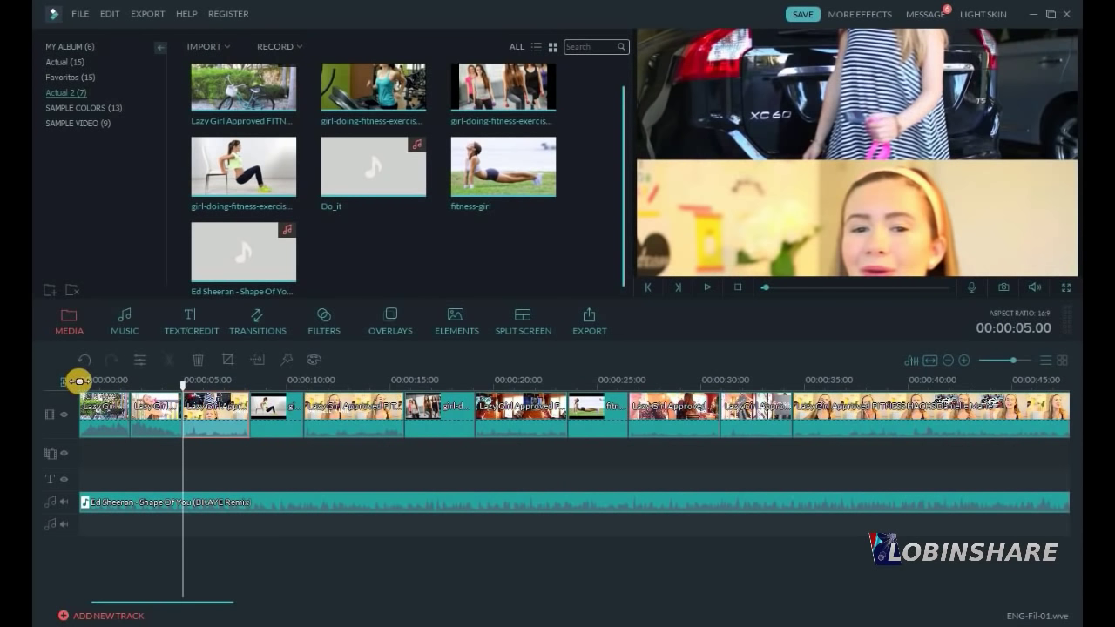
{"action": "left_click", "coordinate": [649, 286]}
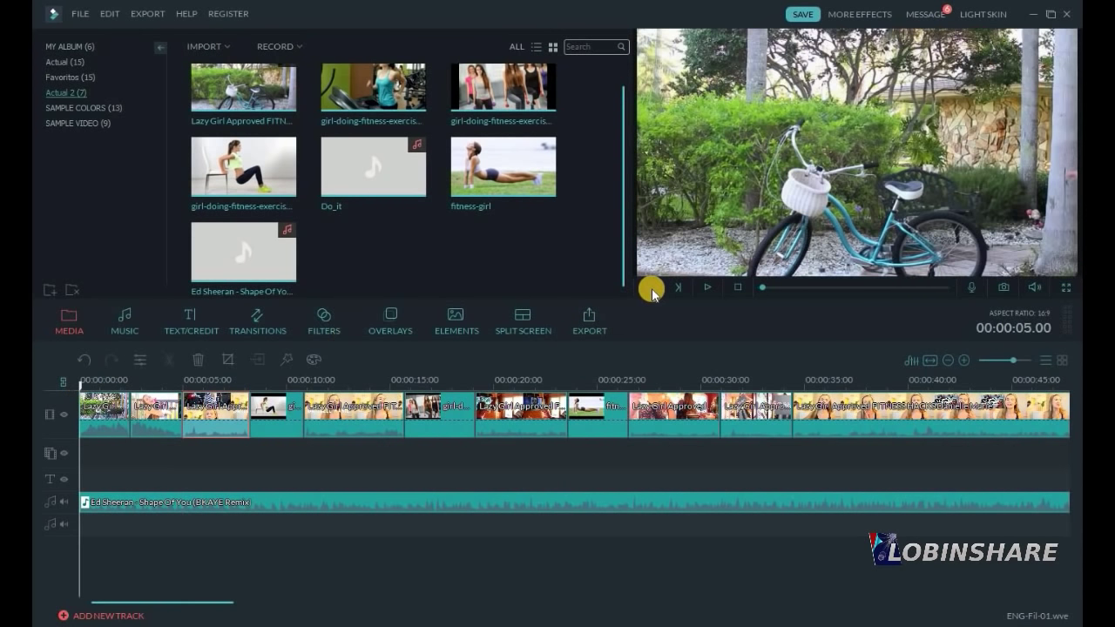
{"action": "left_click", "coordinate": [706, 287]}
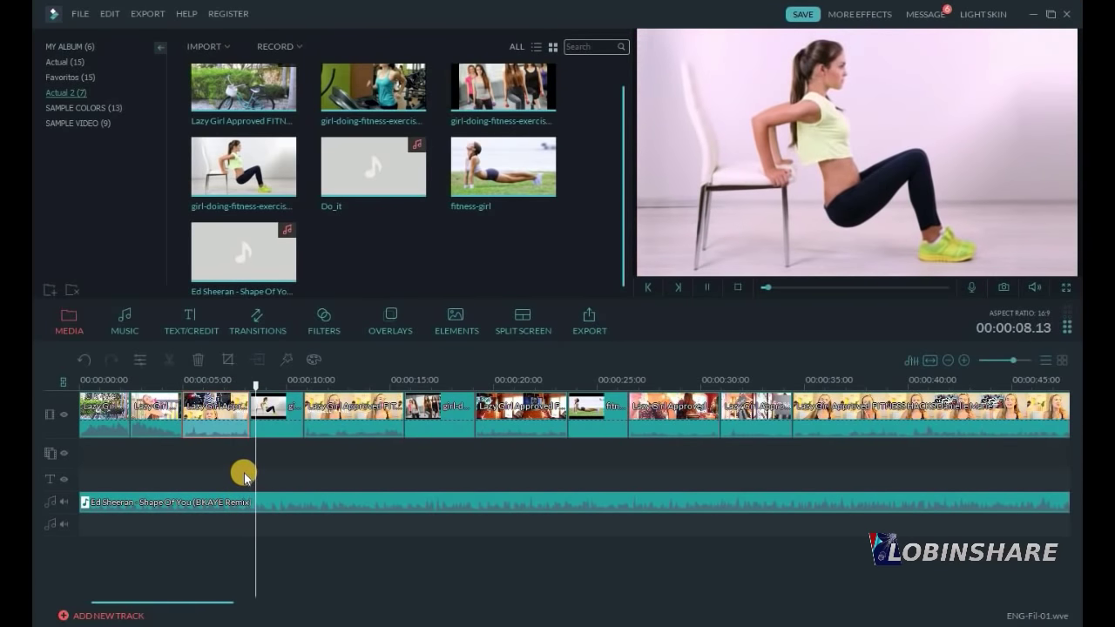
{"action": "left_click", "coordinate": [707, 286]}
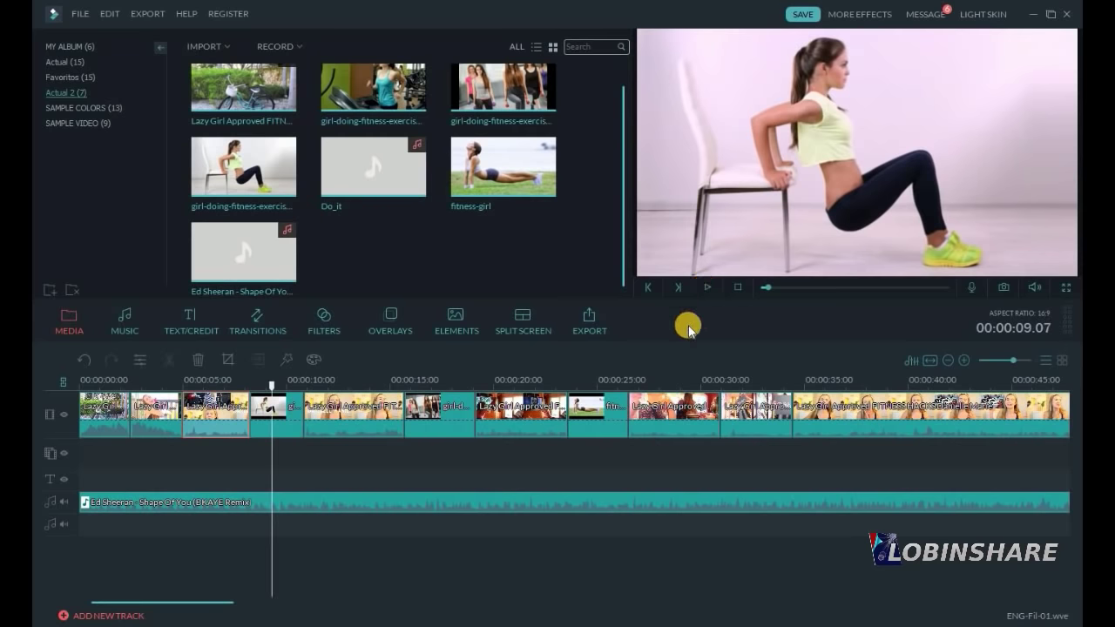
Play the timeline from the start to 00:00:05.22 and split the background song there.
{"action": "left_click", "coordinate": [229, 507]}
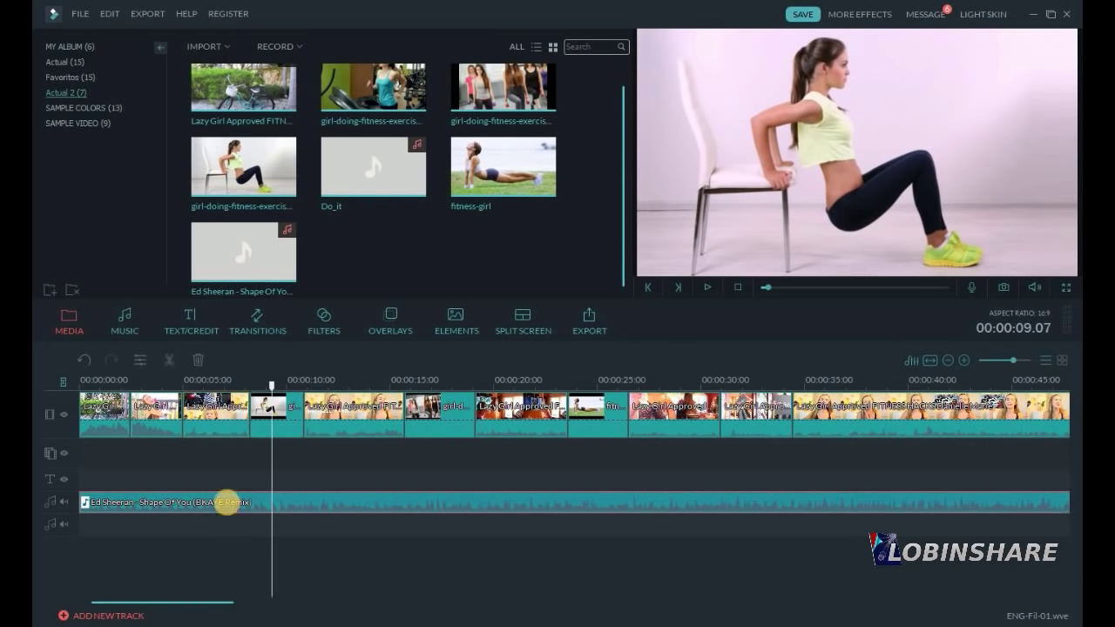
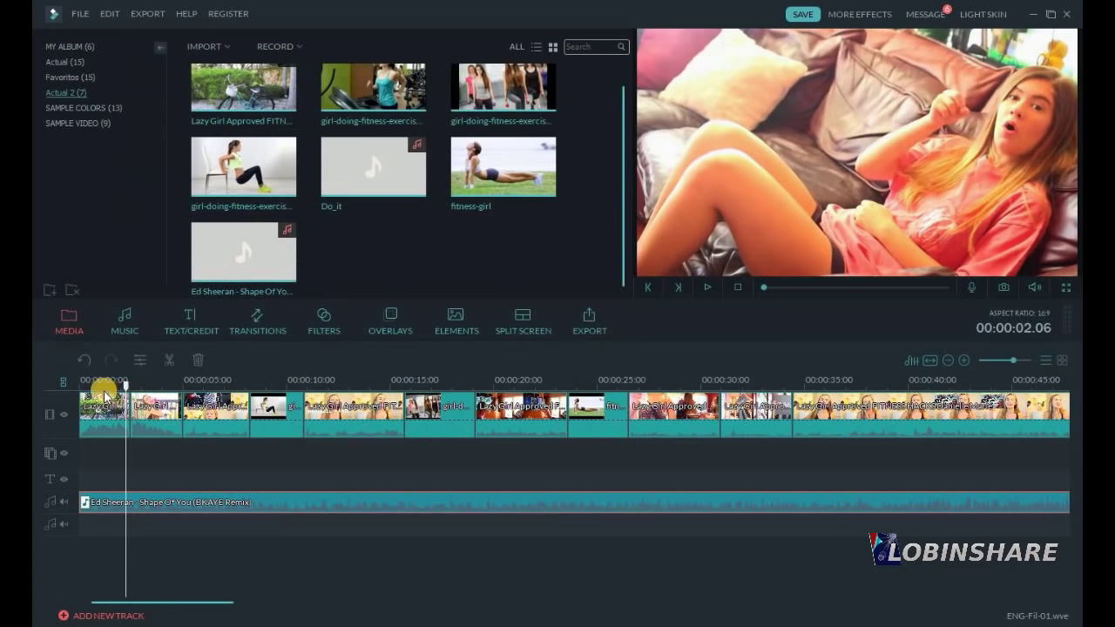
{"action": "left_click", "coordinate": [80, 379]}
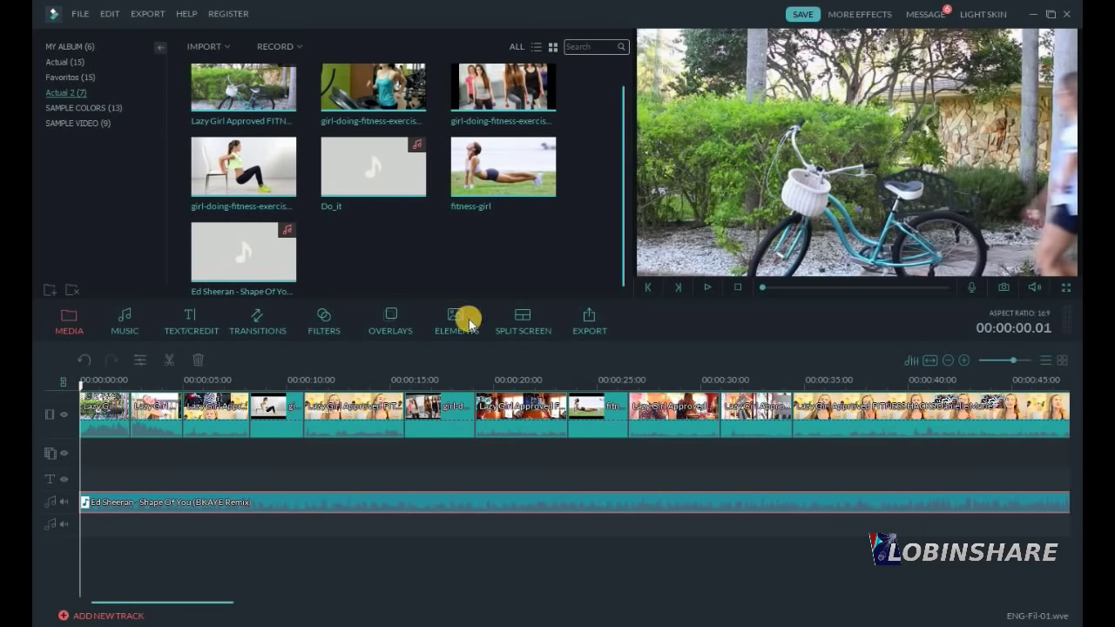
{"action": "left_click", "coordinate": [706, 287]}
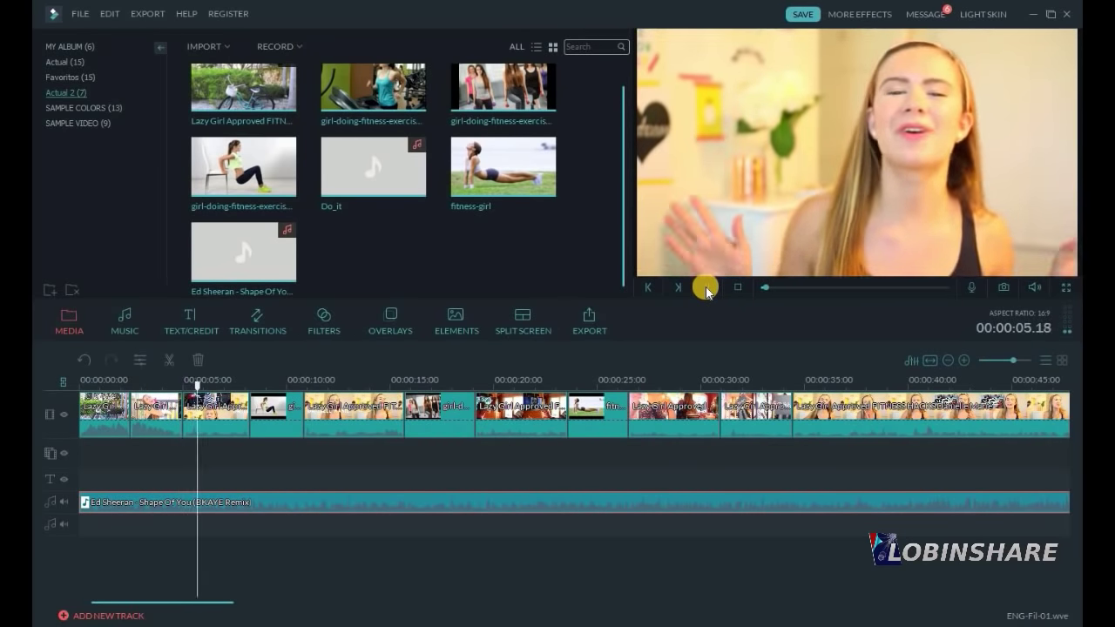
{"action": "left_click", "coordinate": [707, 288]}
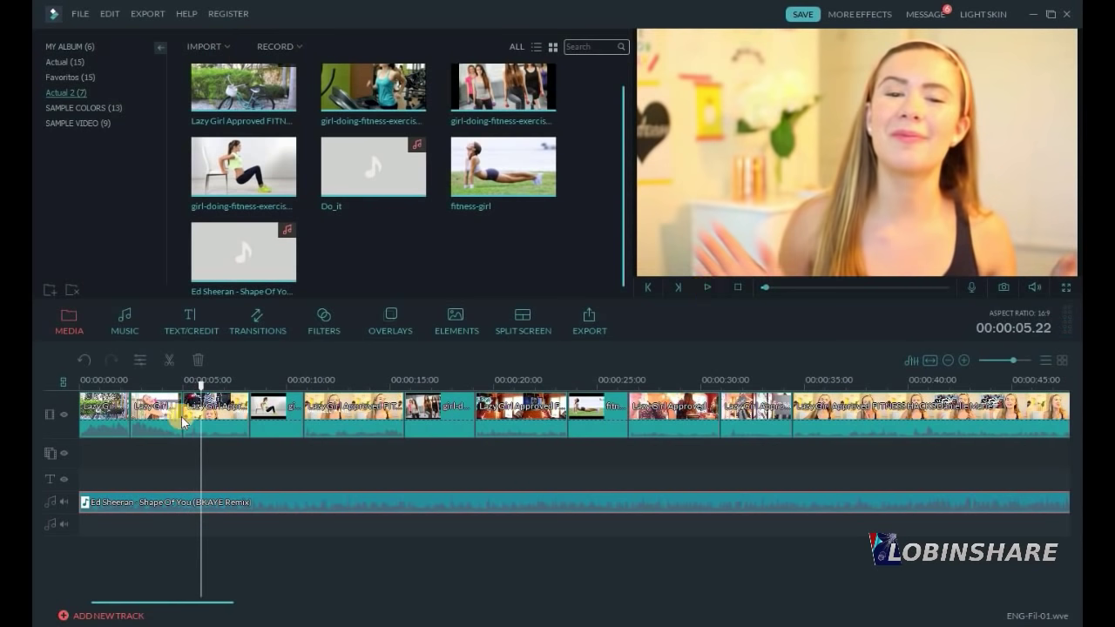
{"action": "left_click", "coordinate": [170, 362]}
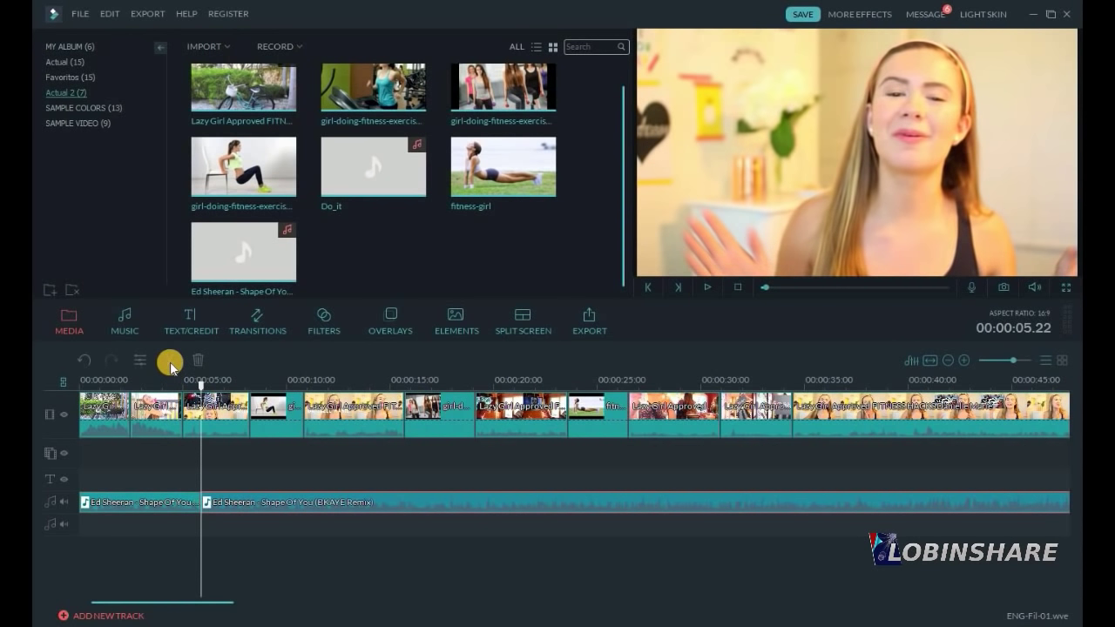
Shift the song's second part to start at 00:00:06.20 and move it down to the second audio track.
{"action": "left_click_drag", "start_coordinate": [290, 494], "coordinate": [318, 501]}
{"action": "left_click_drag", "start_coordinate": [198, 503], "coordinate": [197, 501]}
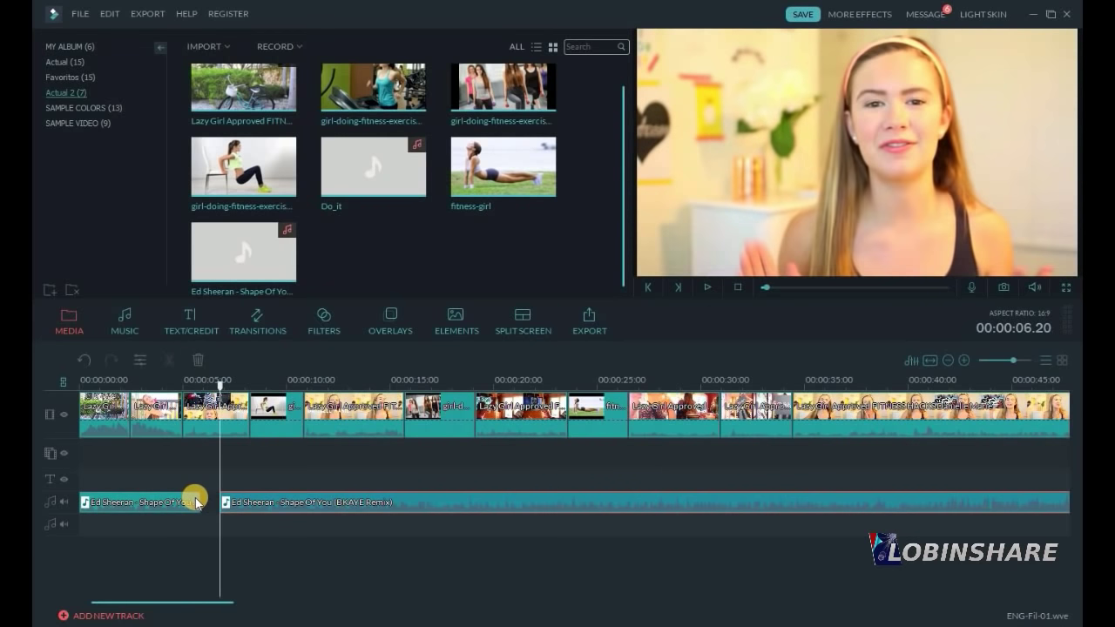
{"action": "left_click_drag", "start_coordinate": [279, 499], "coordinate": [276, 524]}
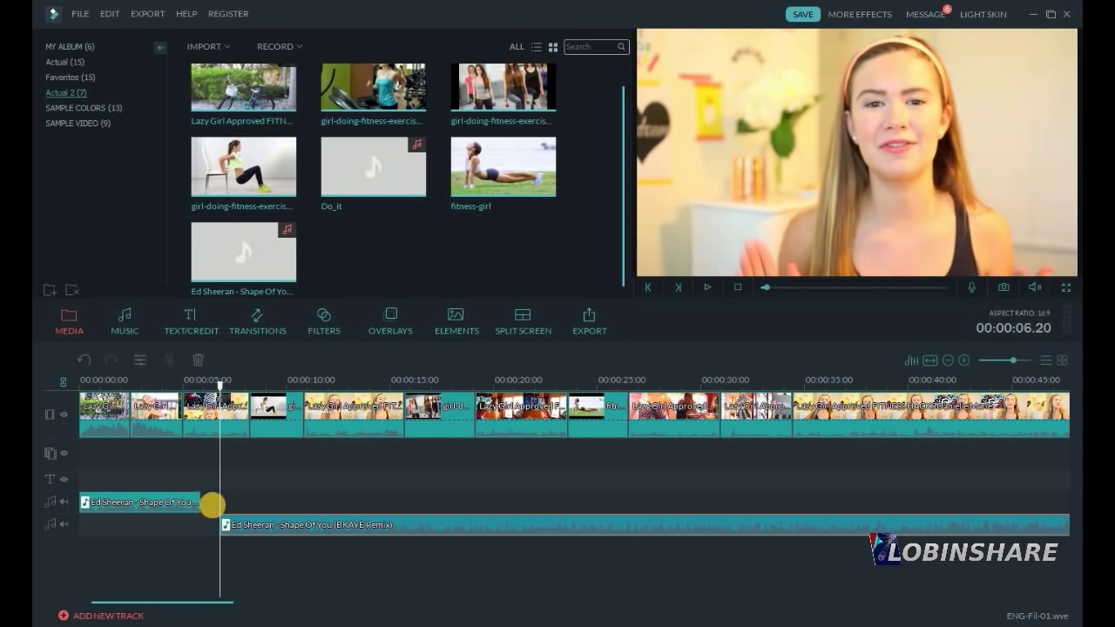
Undo the song's moves and its split so it is a single clip again.
{"action": "left_click", "coordinate": [83, 361]}
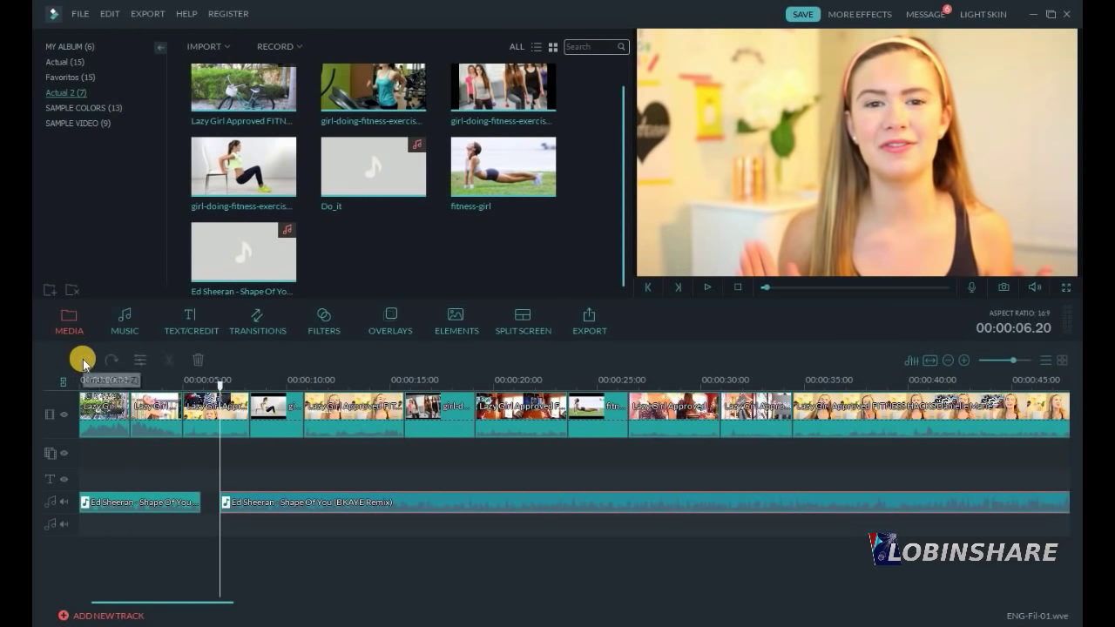
{"action": "left_click", "coordinate": [84, 361]}
{"action": "left_click", "coordinate": [84, 361]}
{"action": "left_click", "coordinate": [84, 361]}
{"action": "left_click", "coordinate": [83, 361]}
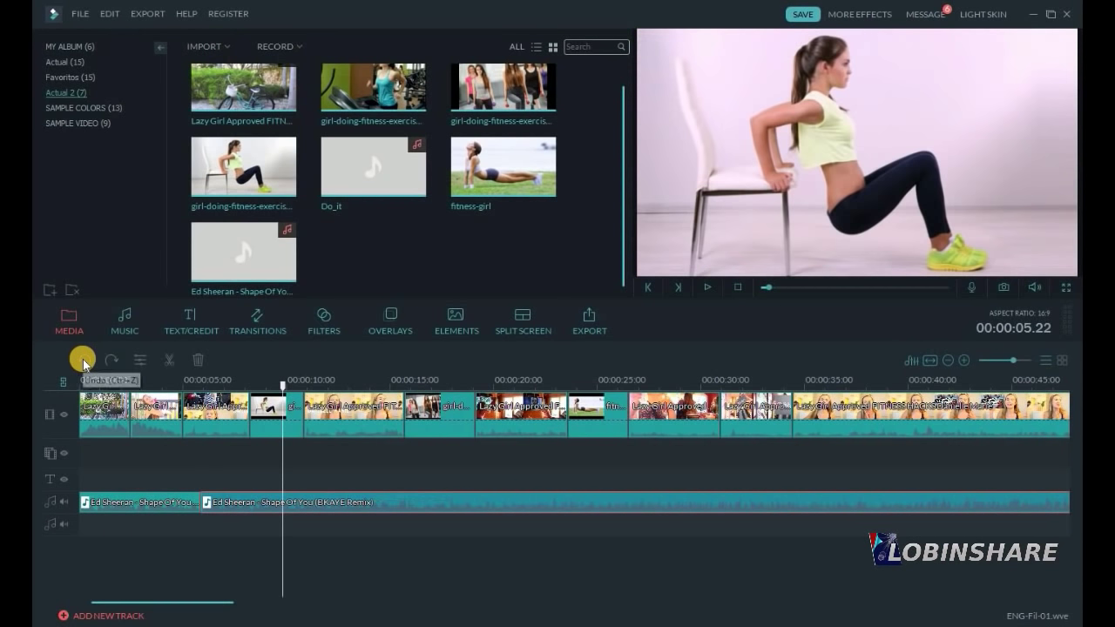
{"action": "left_click", "coordinate": [84, 361]}
{"action": "left_click", "coordinate": [84, 361]}
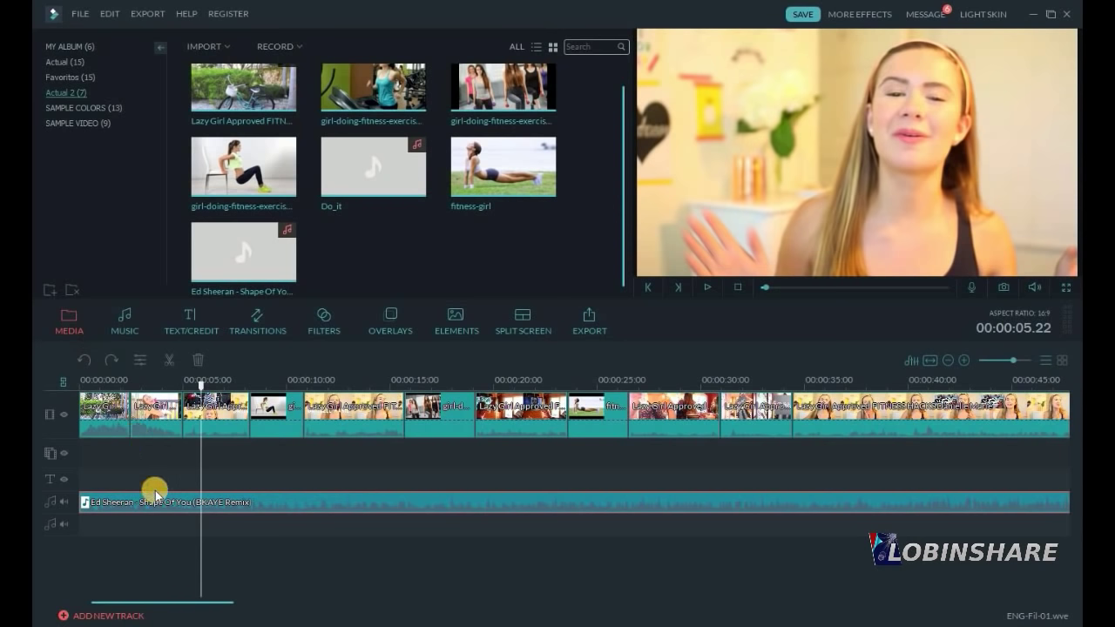
Inspect the third video clip, place the playhead at the start of the following photo, and play from there.
{"action": "left_click", "coordinate": [237, 427]}
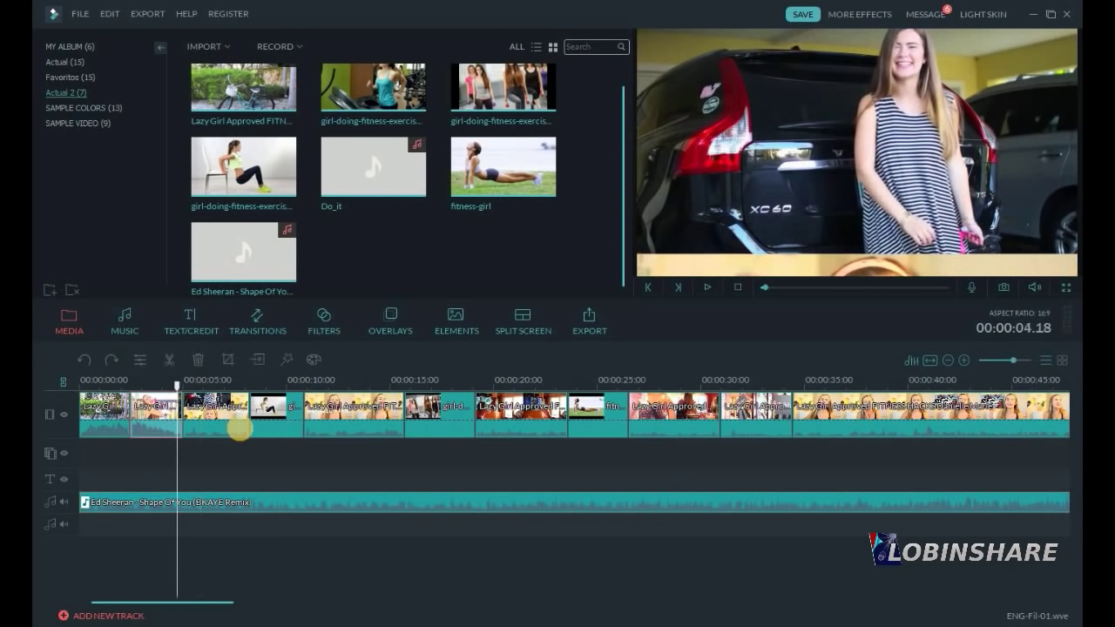
{"action": "left_click", "coordinate": [236, 384]}
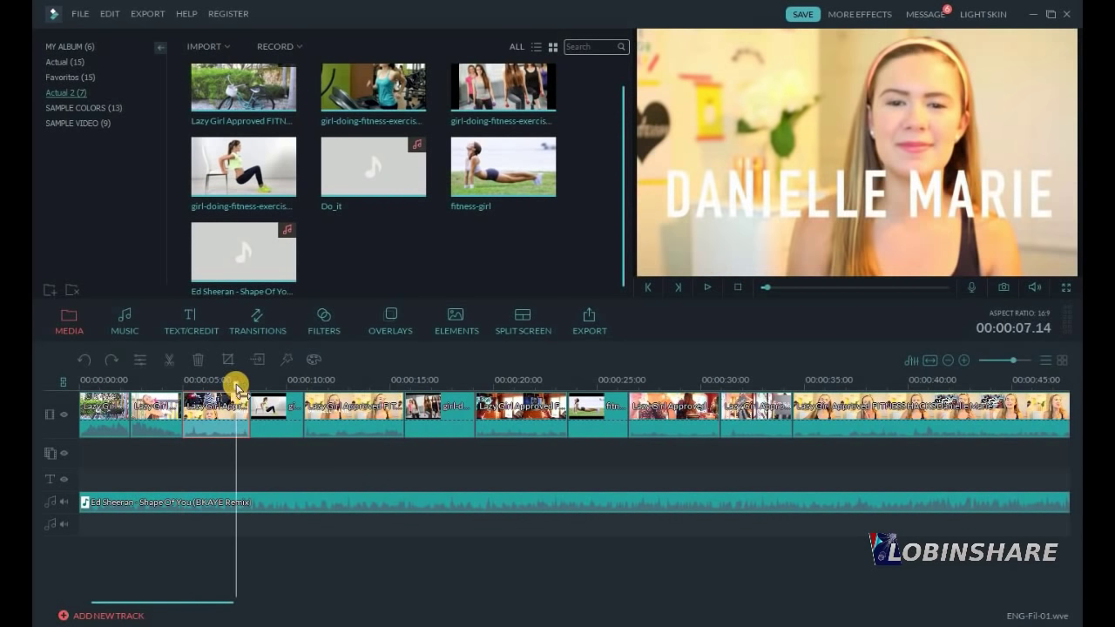
{"action": "left_click", "coordinate": [278, 418]}
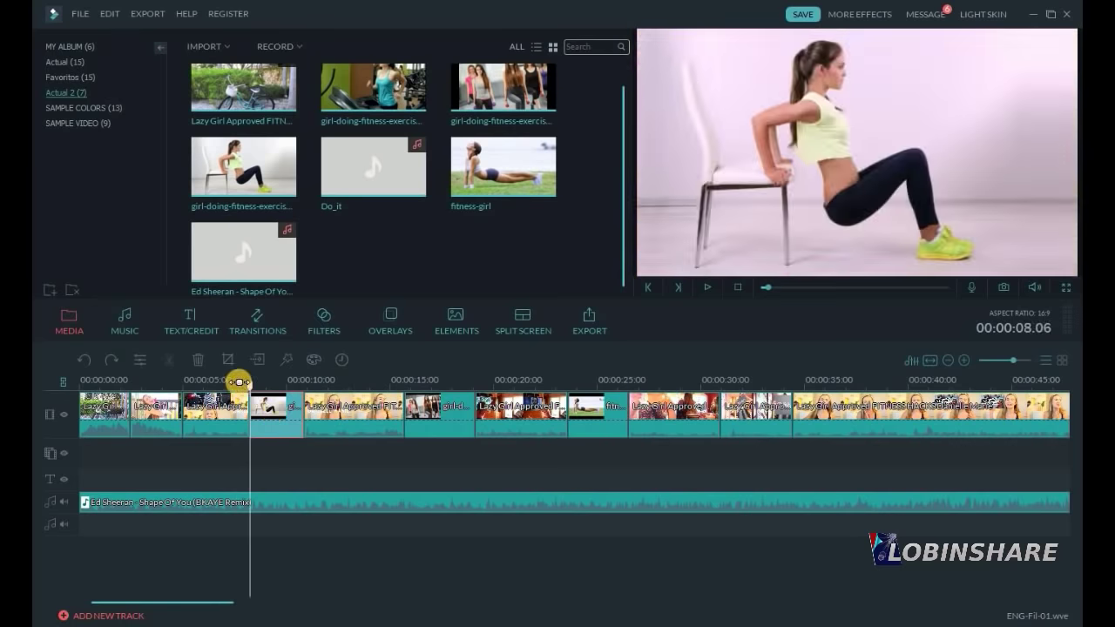
{"action": "left_click", "coordinate": [707, 288]}
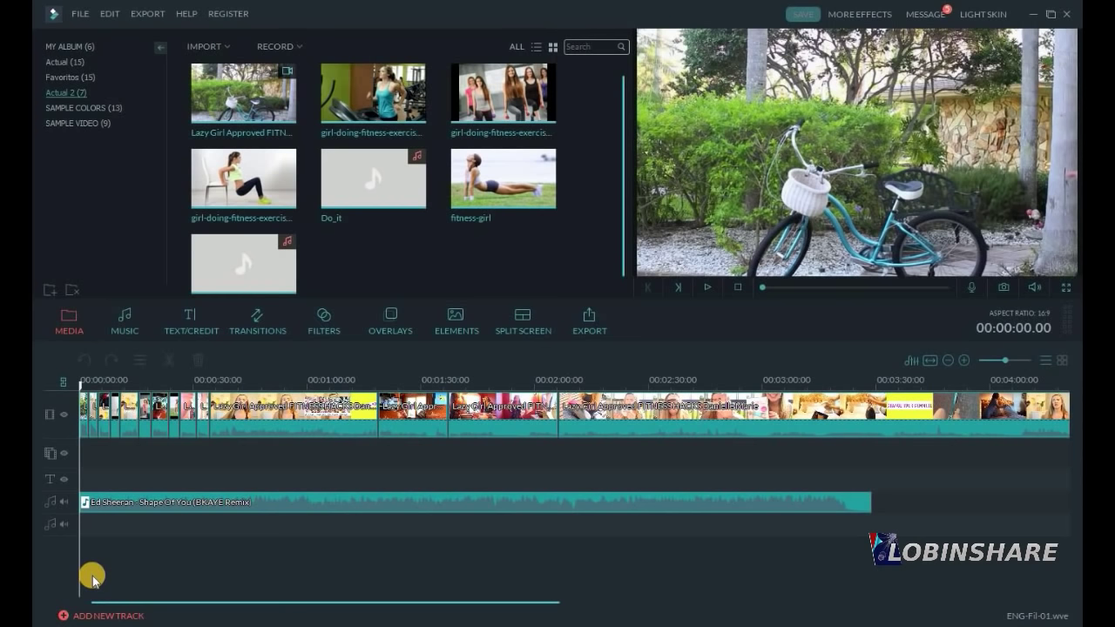
Enlarge the timeline scale and play the edited sequence from 00:00:06.22 past the first photo, and pause.
{"action": "key", "text": "ctrl+plus"}
{"action": "left_click", "coordinate": [164, 437]}
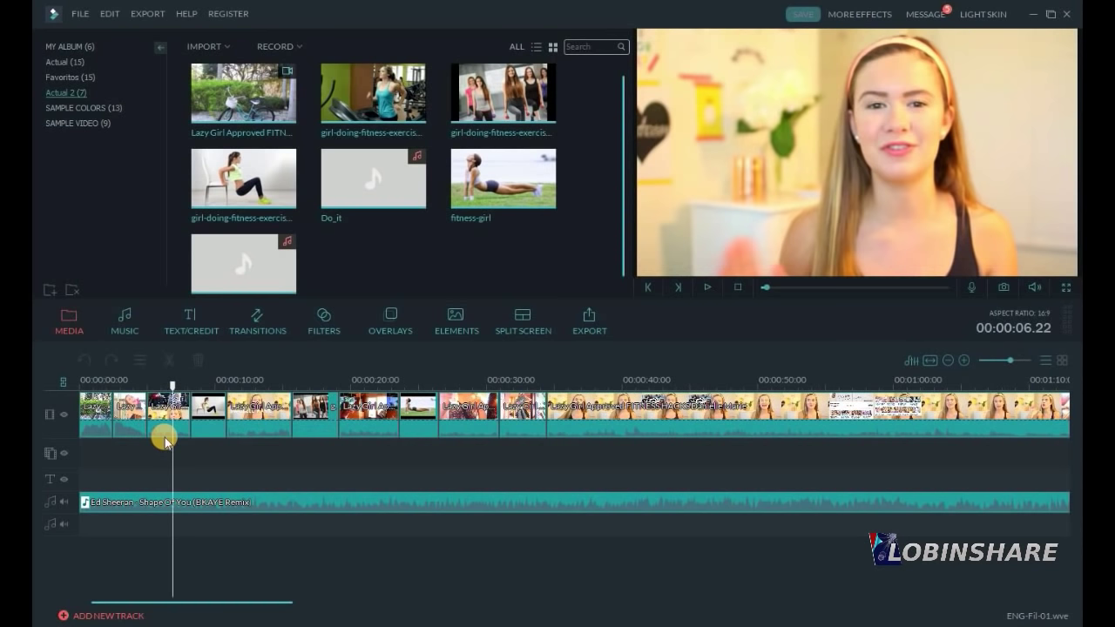
{"action": "left_click", "coordinate": [711, 288]}
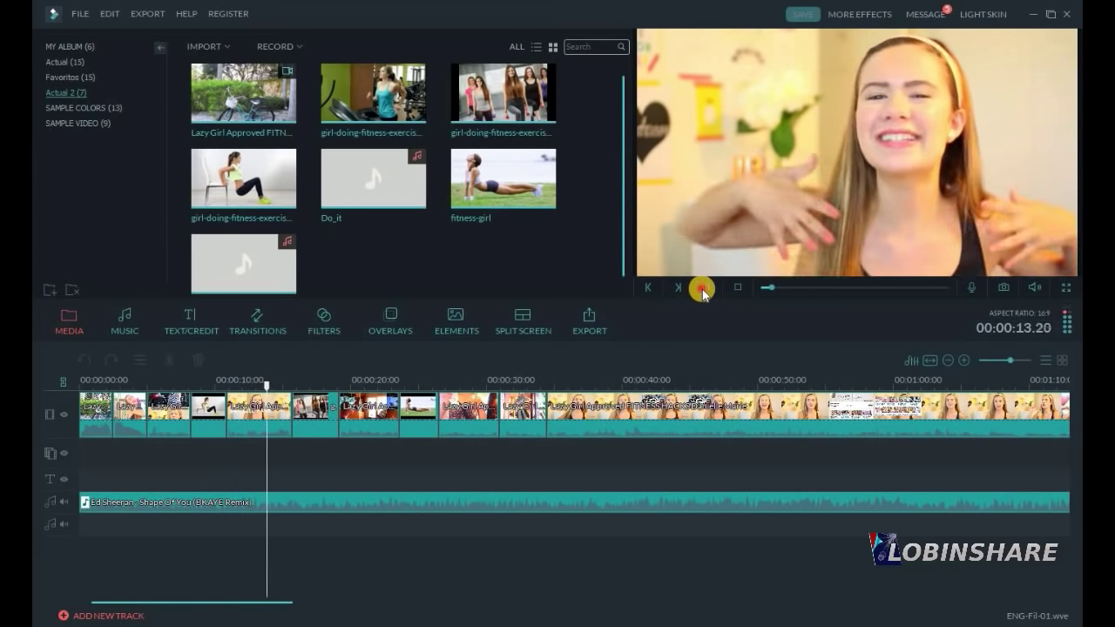
{"action": "left_click", "coordinate": [705, 288]}
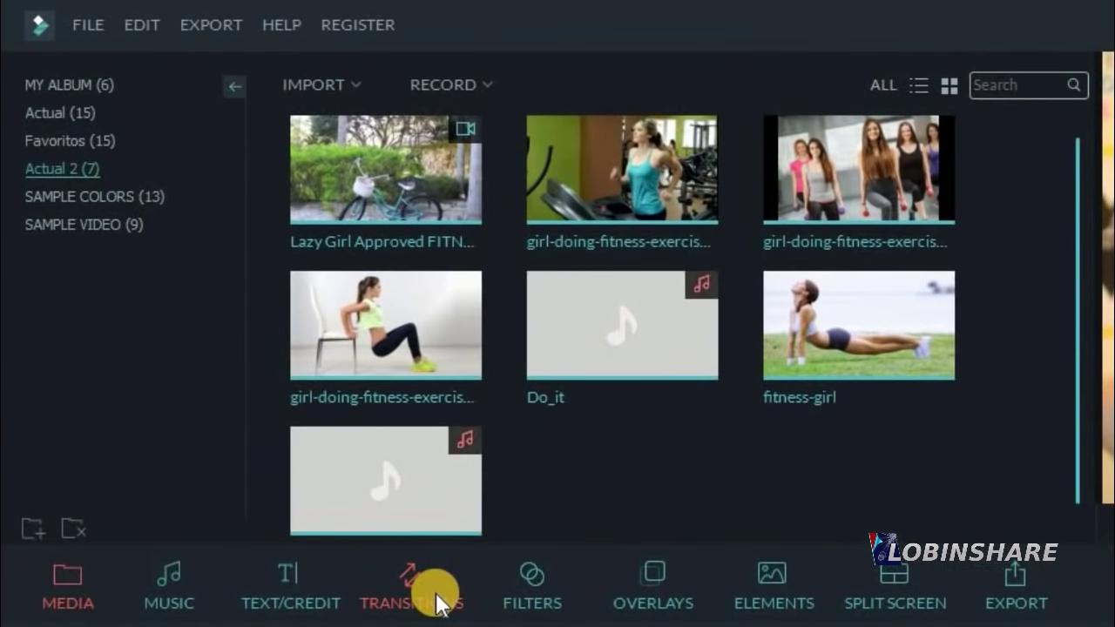
Browse the full transitions library and return to its beginning.
{"action": "left_click", "coordinate": [382, 507]}
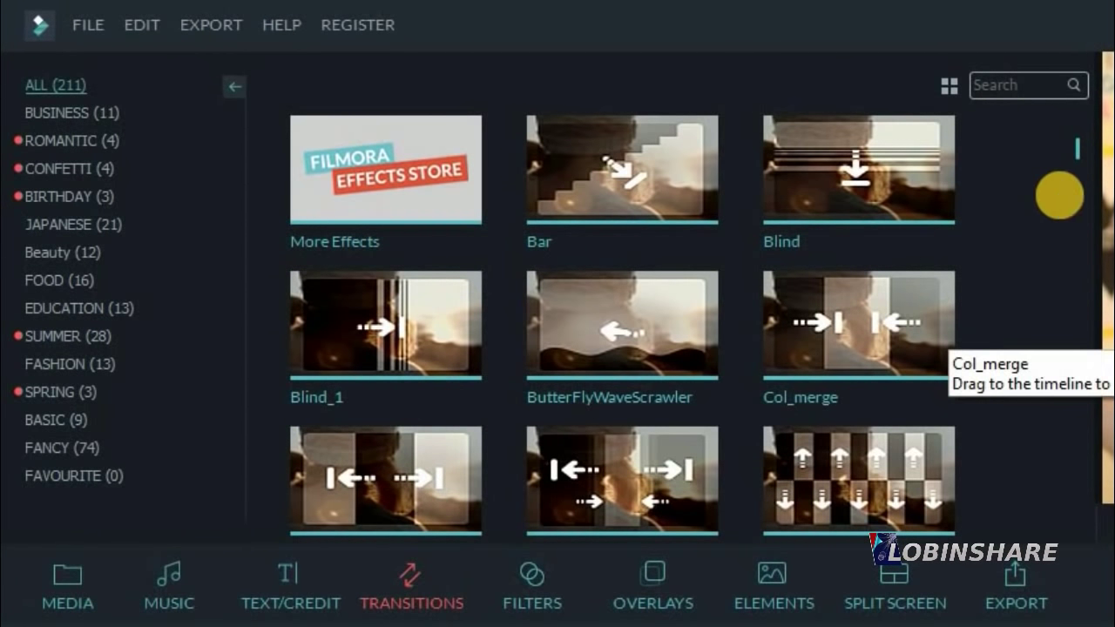
{"action": "scroll", "coordinate": [1078, 143], "scroll_direction": "down", "scroll_amount": 10}
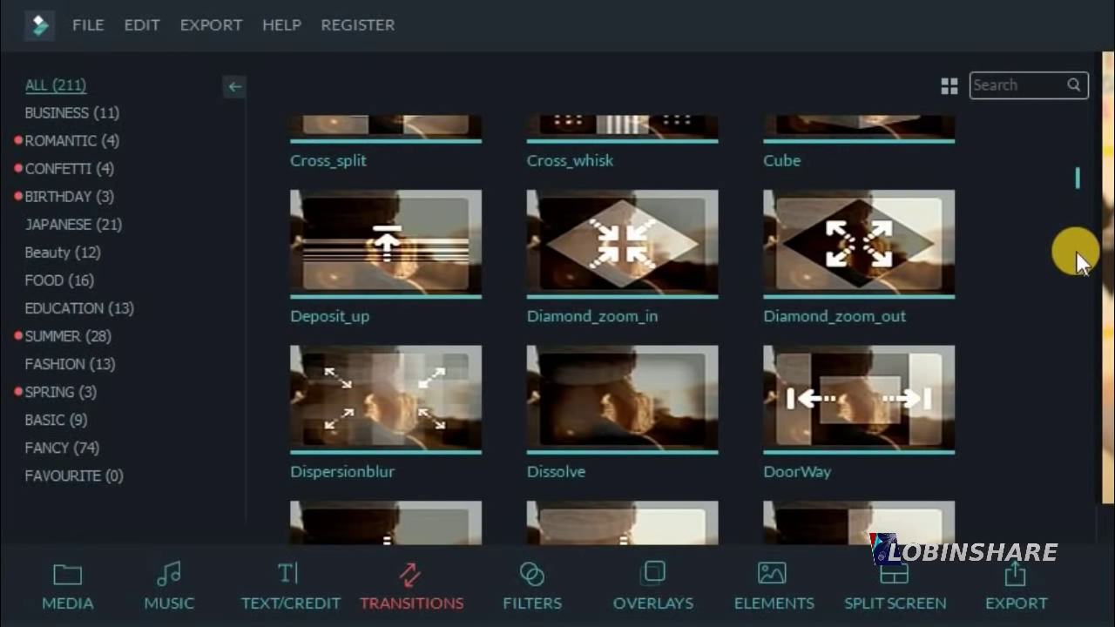
{"action": "left_click_drag", "start_coordinate": [1077, 182], "coordinate": [1075, 110]}
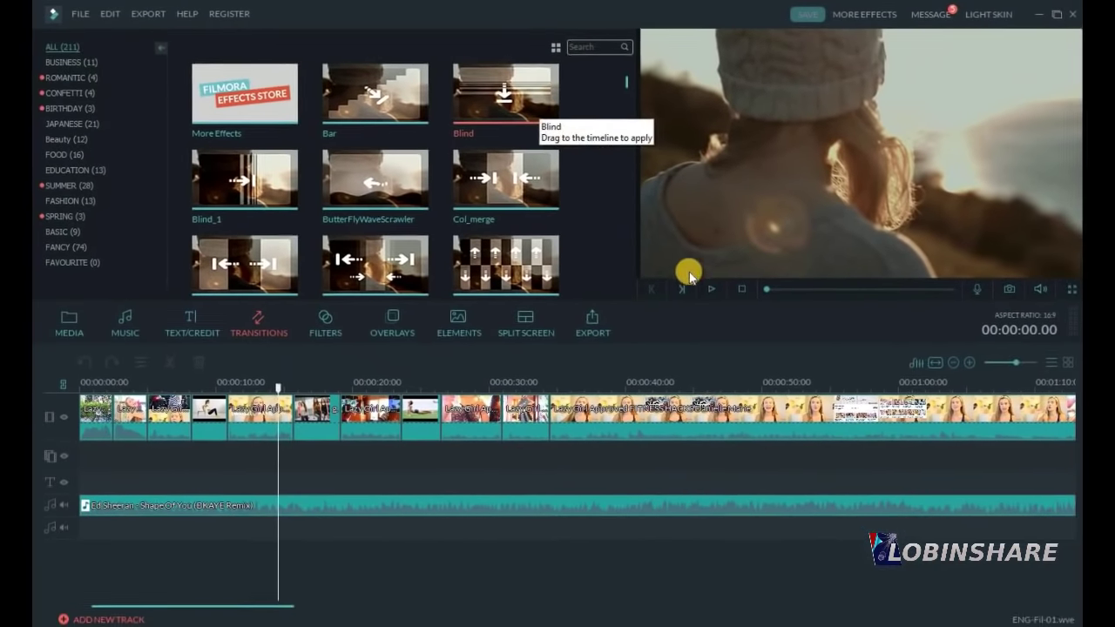
Preview the Blind, Col_merge and Blind_1 transitions.
{"action": "left_click", "coordinate": [707, 287]}
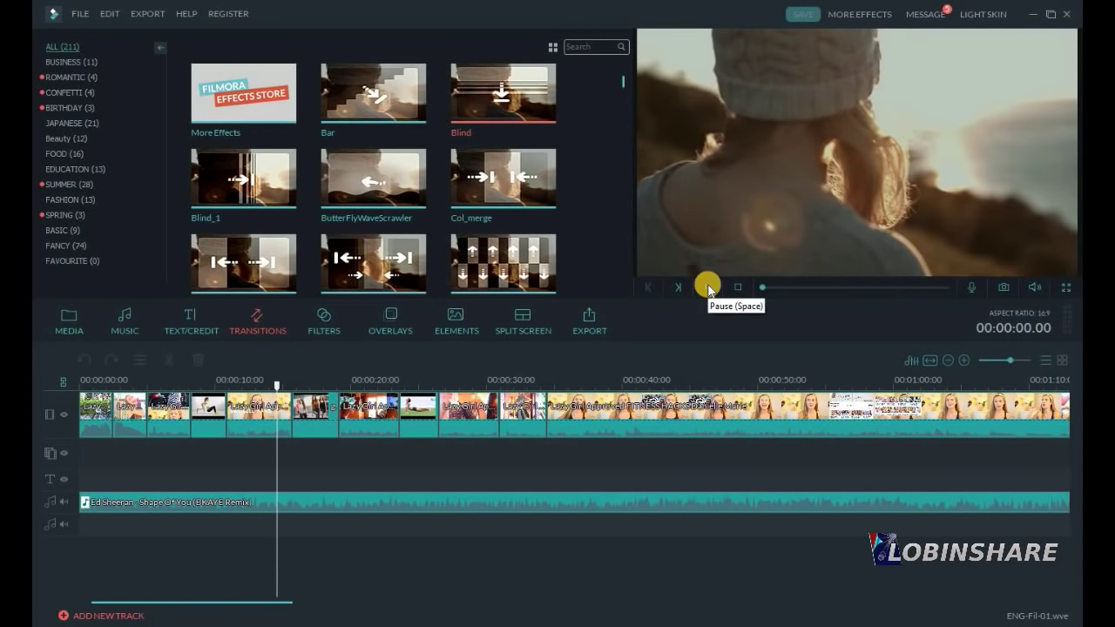
{"action": "left_click", "coordinate": [537, 184]}
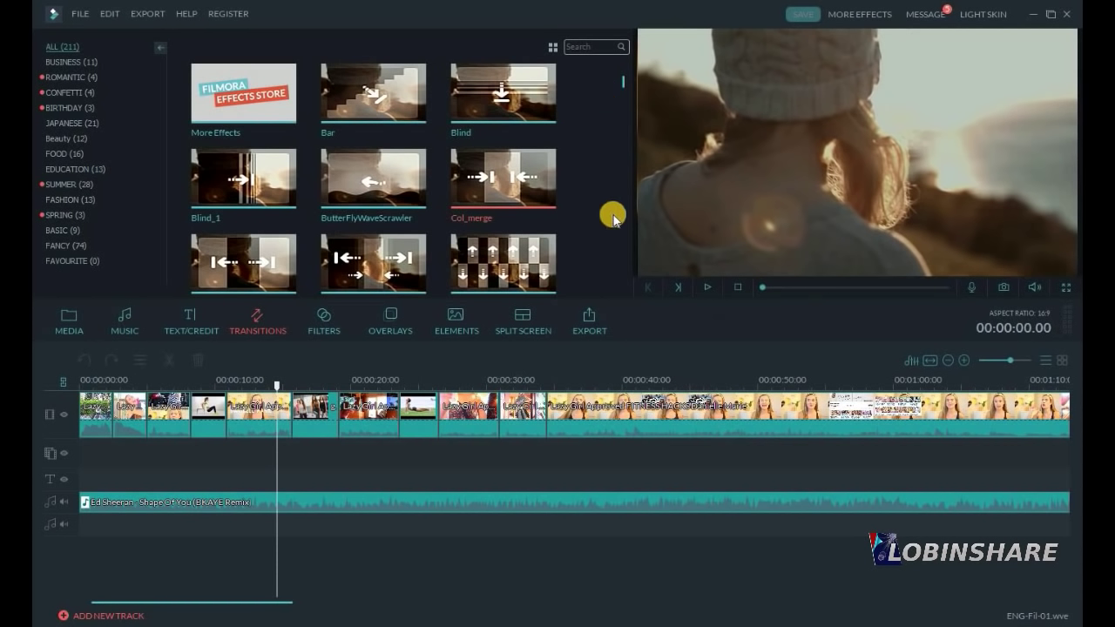
{"action": "left_click", "coordinate": [285, 190]}
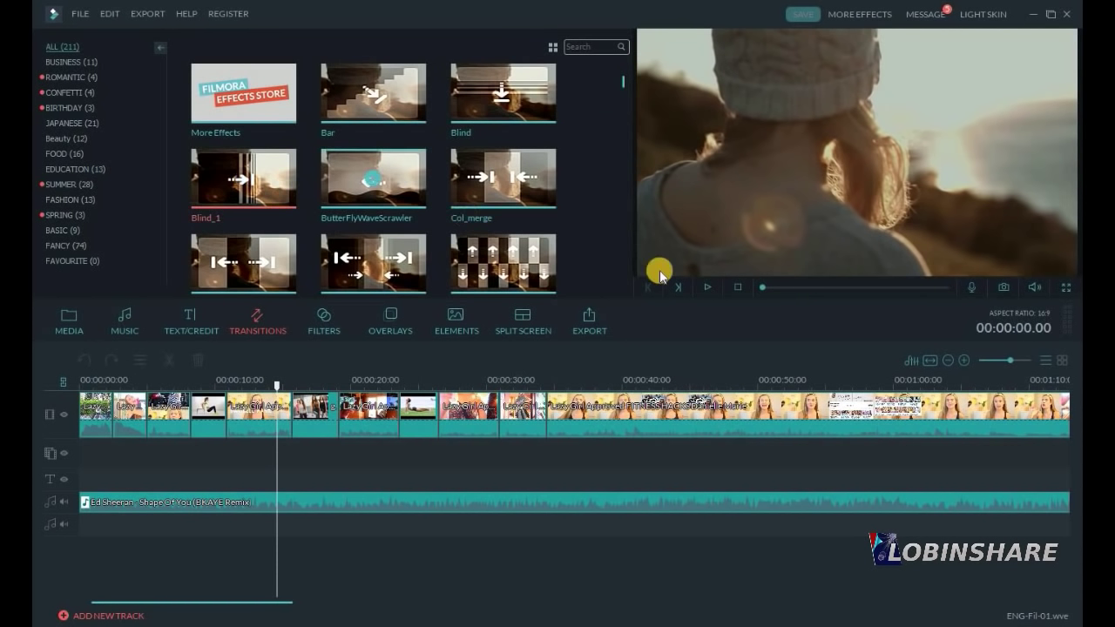
{"action": "left_click", "coordinate": [706, 288]}
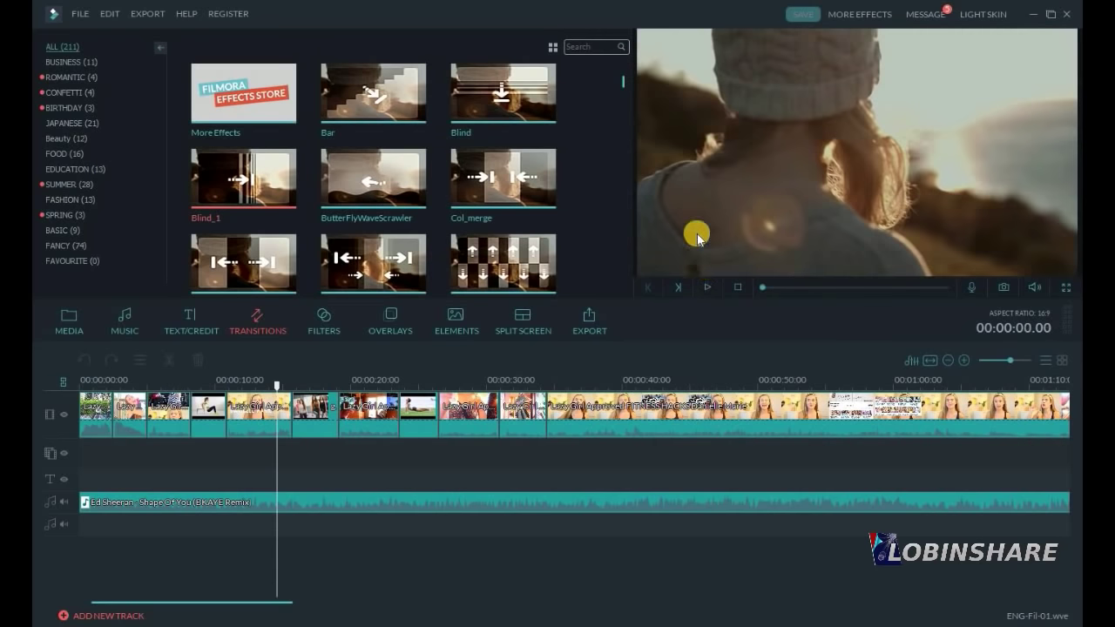
{"action": "mouse_move", "coordinate": [277, 192]}
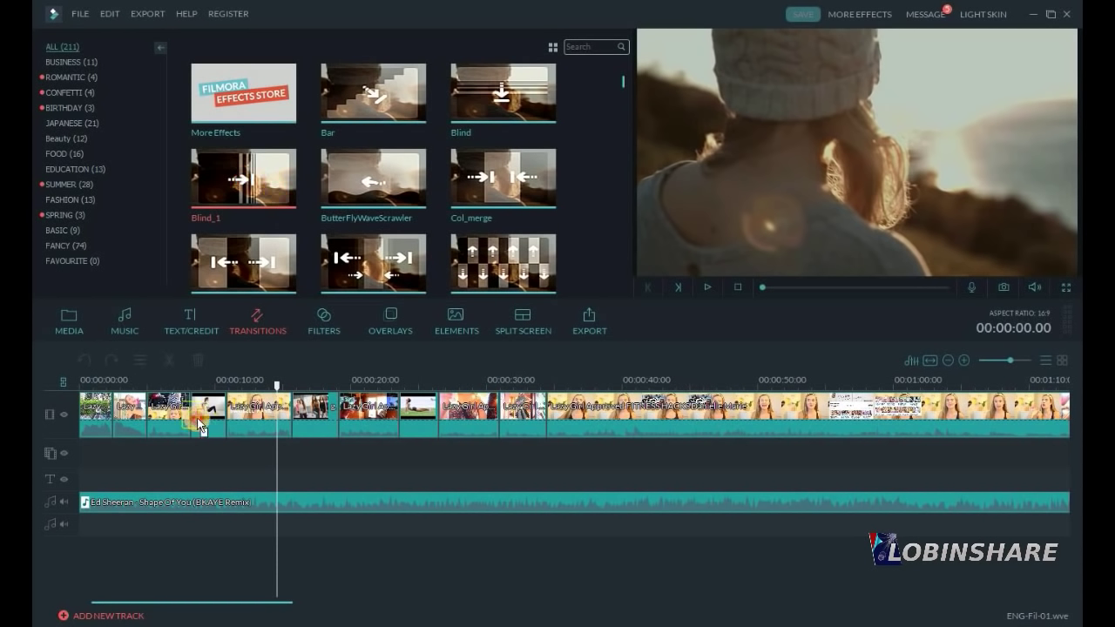
Add the Blind_1 transition between the third clip and the chair-exercise photo, and play across it from 00:00:06.10.
{"action": "left_click_drag", "start_coordinate": [199, 424], "coordinate": [198, 416]}
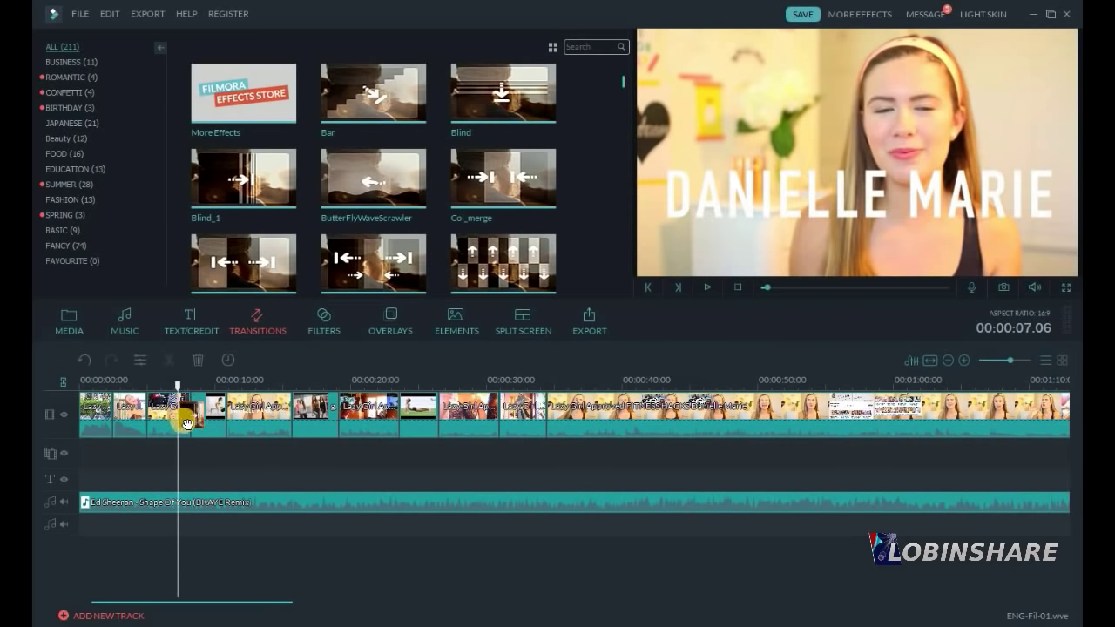
{"action": "left_click", "coordinate": [157, 384]}
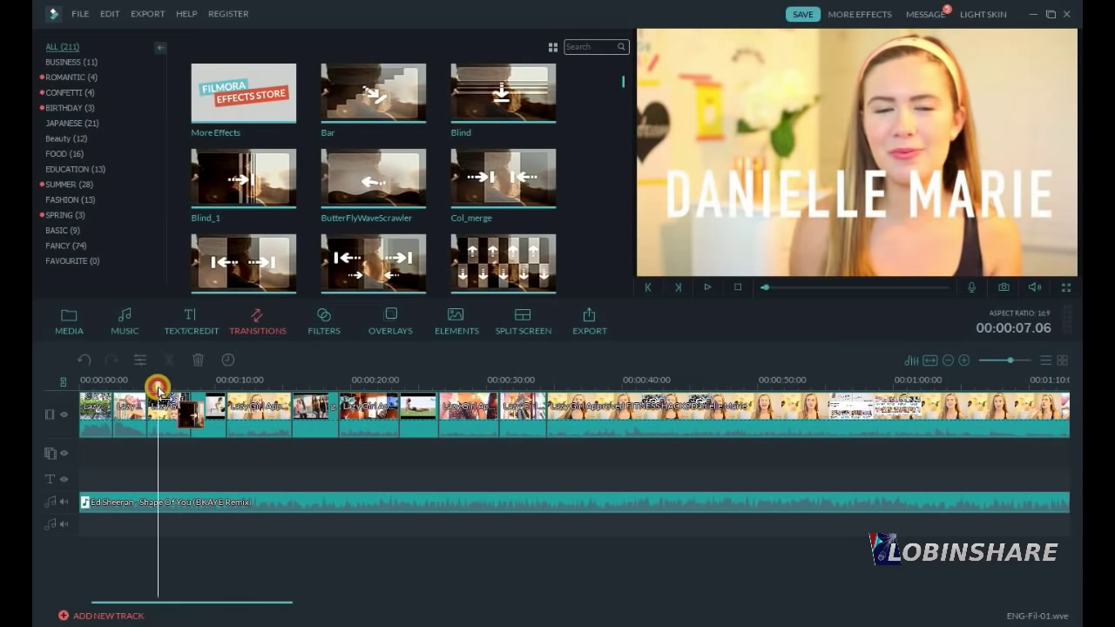
{"action": "left_click", "coordinate": [212, 385]}
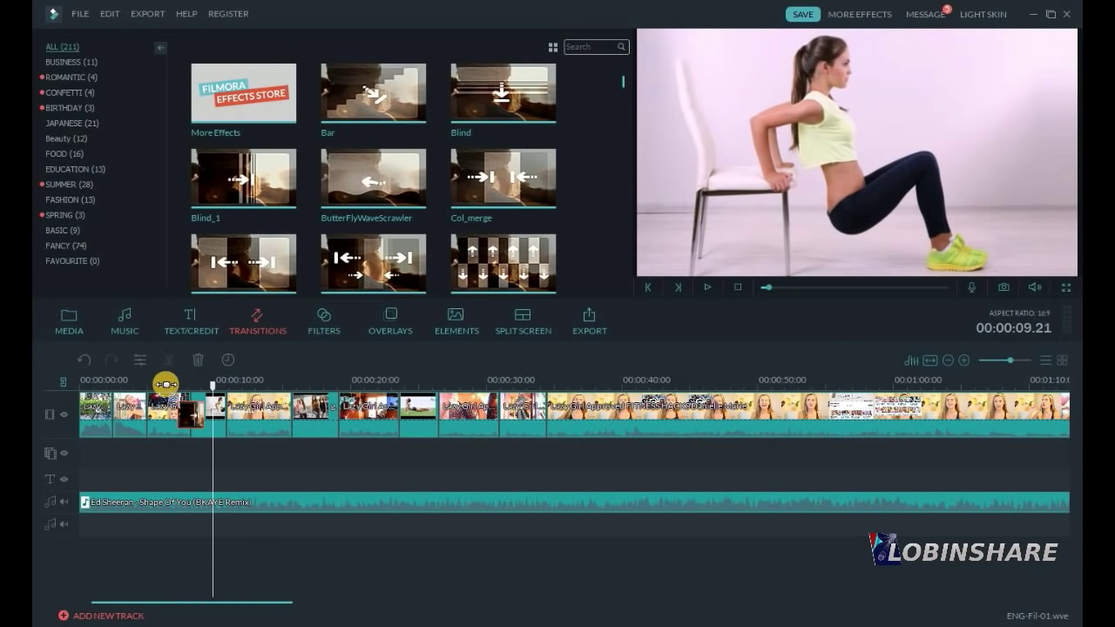
{"action": "left_click", "coordinate": [165, 384]}
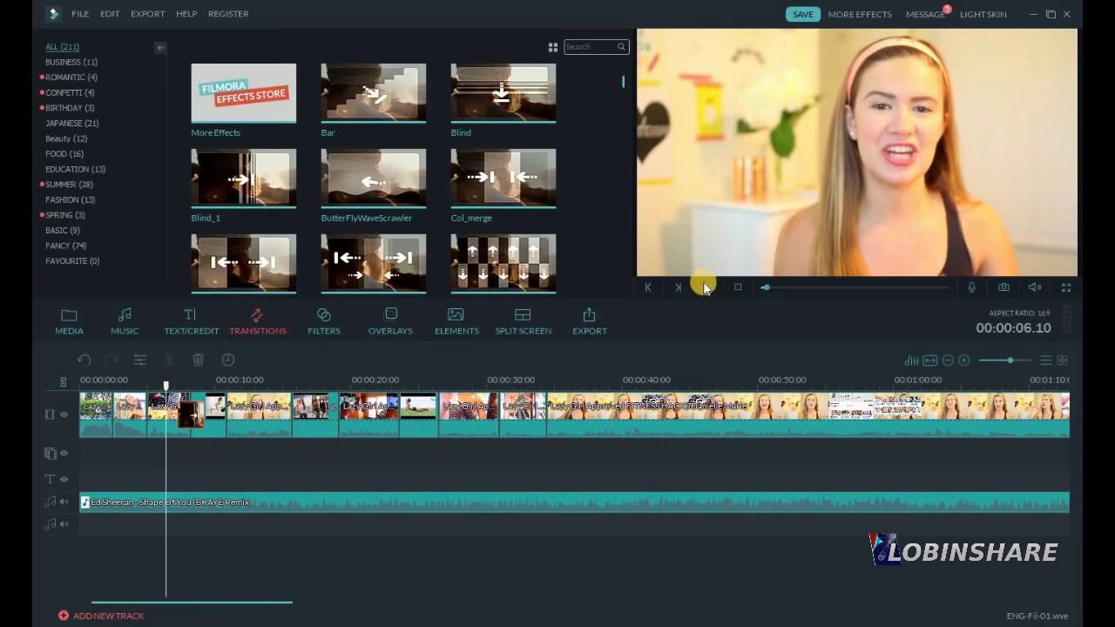
{"action": "left_click", "coordinate": [706, 286]}
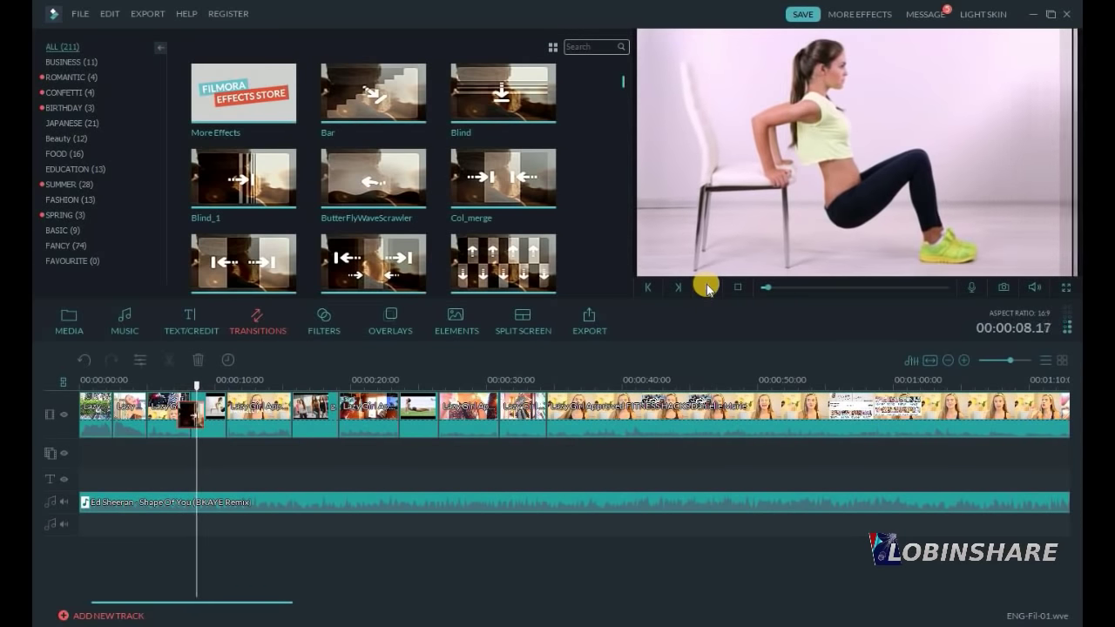
{"action": "left_click", "coordinate": [710, 288]}
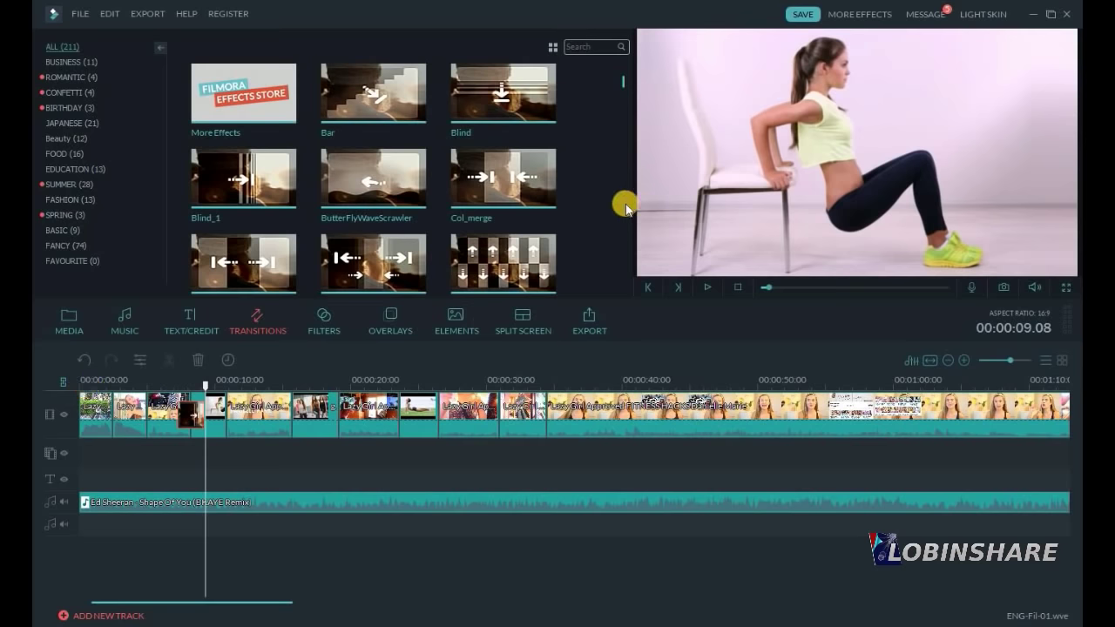
Find the Cube transition in the library and preview it.
{"action": "scroll", "coordinate": [626, 208], "scroll_direction": "down", "scroll_amount": 3}
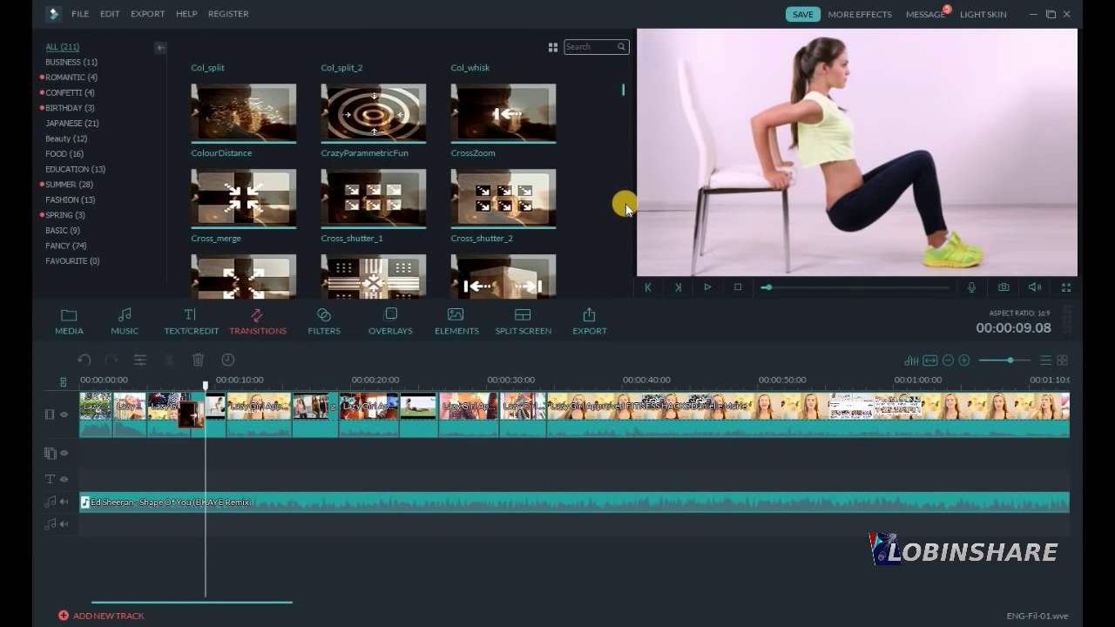
{"action": "left_click", "coordinate": [536, 277]}
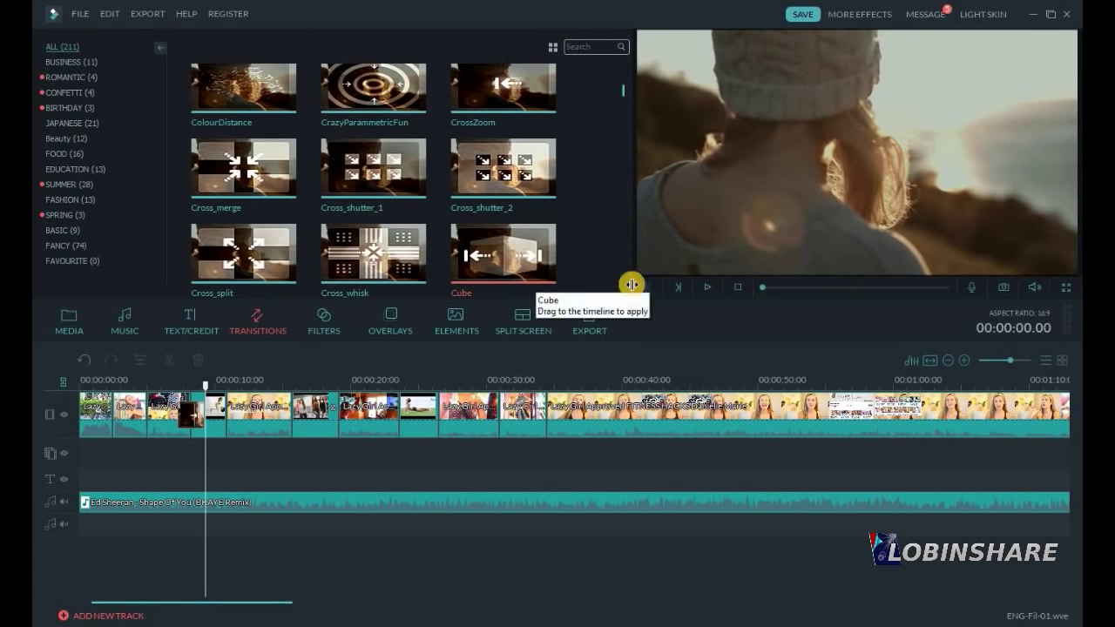
{"action": "left_click", "coordinate": [706, 287]}
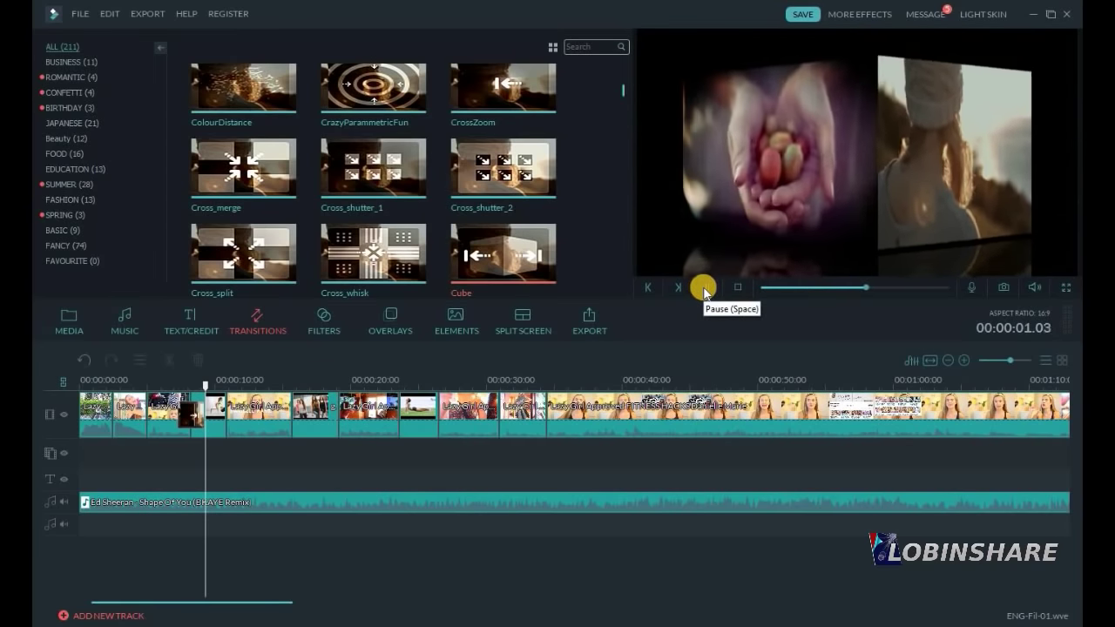
Add the Cube transition between the first two clips and play that part of the sequence from near its start.
{"action": "mouse_move", "coordinate": [549, 268]}
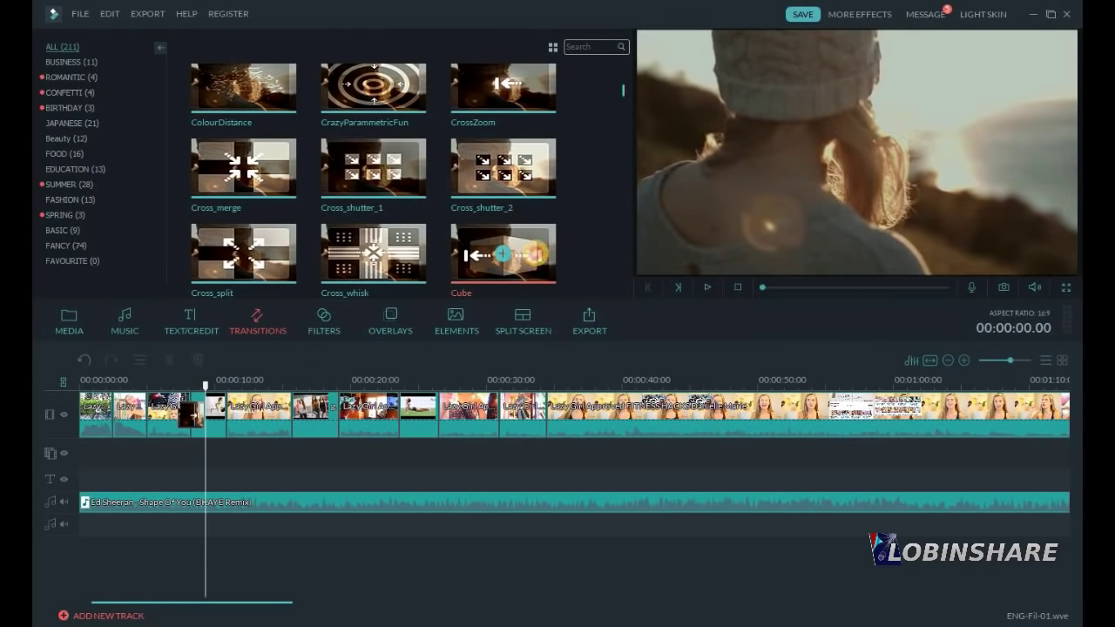
{"action": "left_click_drag", "start_coordinate": [535, 254], "coordinate": [150, 436]}
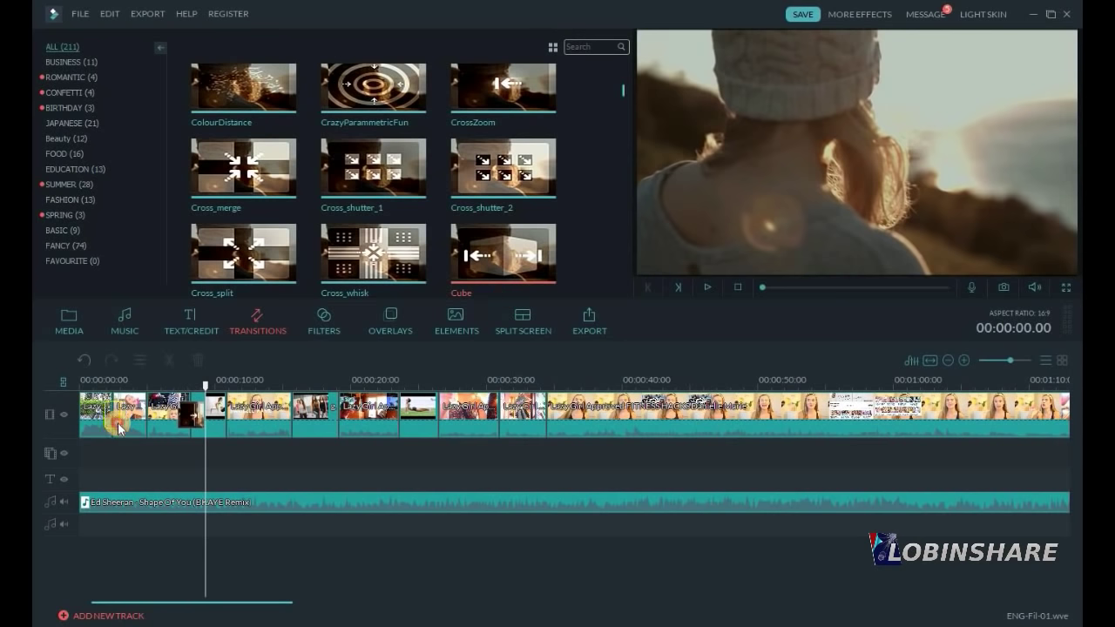
{"action": "left_click_drag", "start_coordinate": [119, 427], "coordinate": [116, 425]}
{"action": "left_click", "coordinate": [88, 387]}
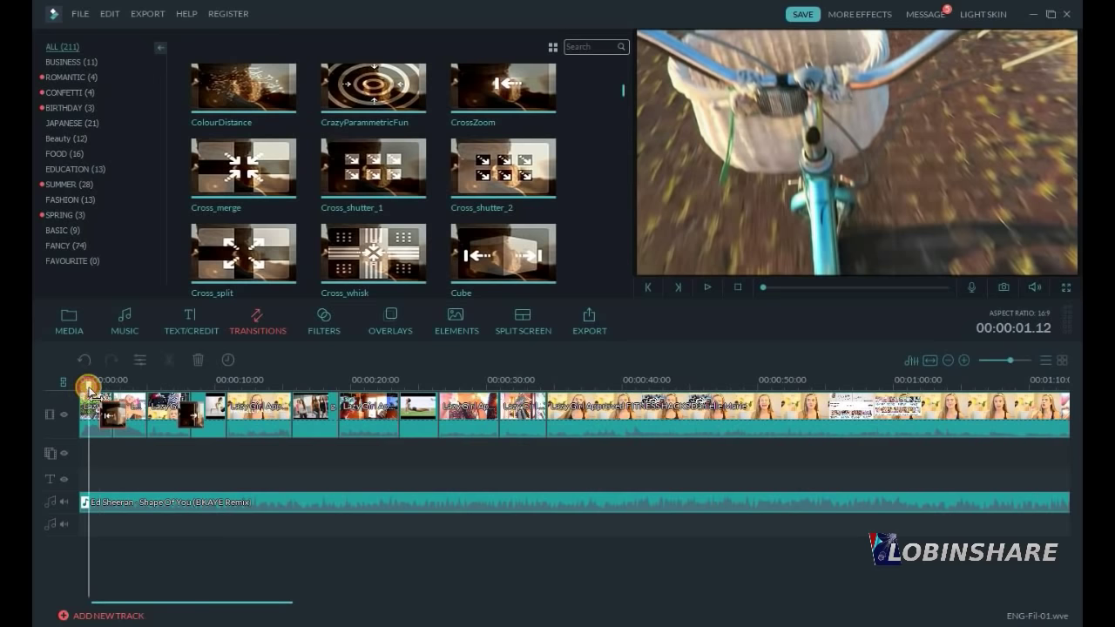
{"action": "left_click", "coordinate": [708, 288]}
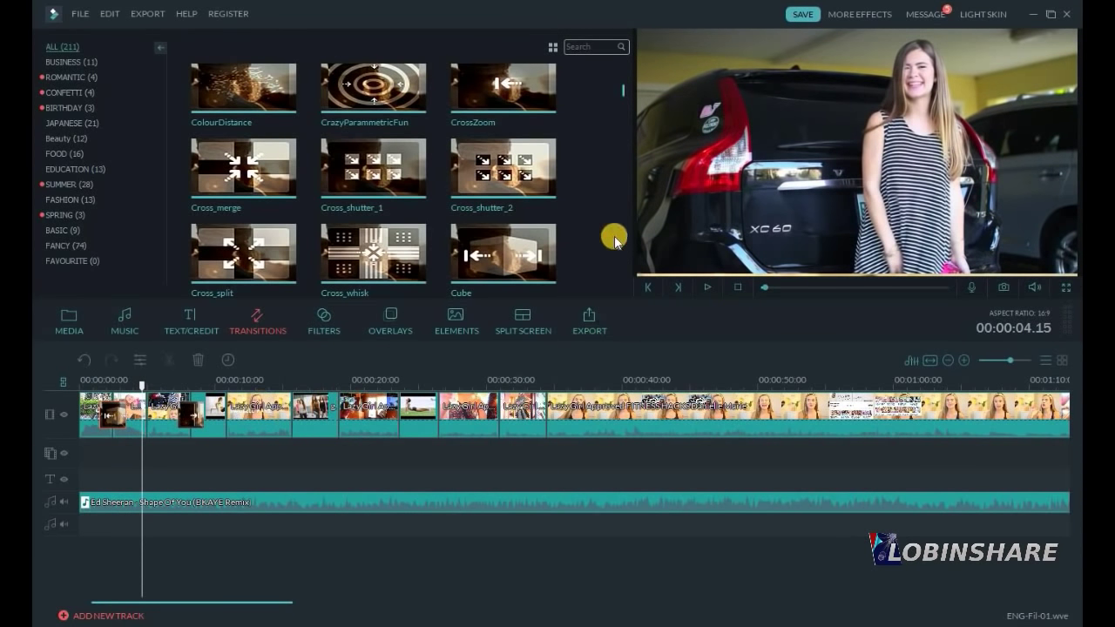
Add the Erase transition at the cut between the second and third clips.
{"action": "scroll", "coordinate": [546, 212], "scroll_direction": "down", "scroll_amount": 3}
{"action": "left_click", "coordinate": [534, 277]}
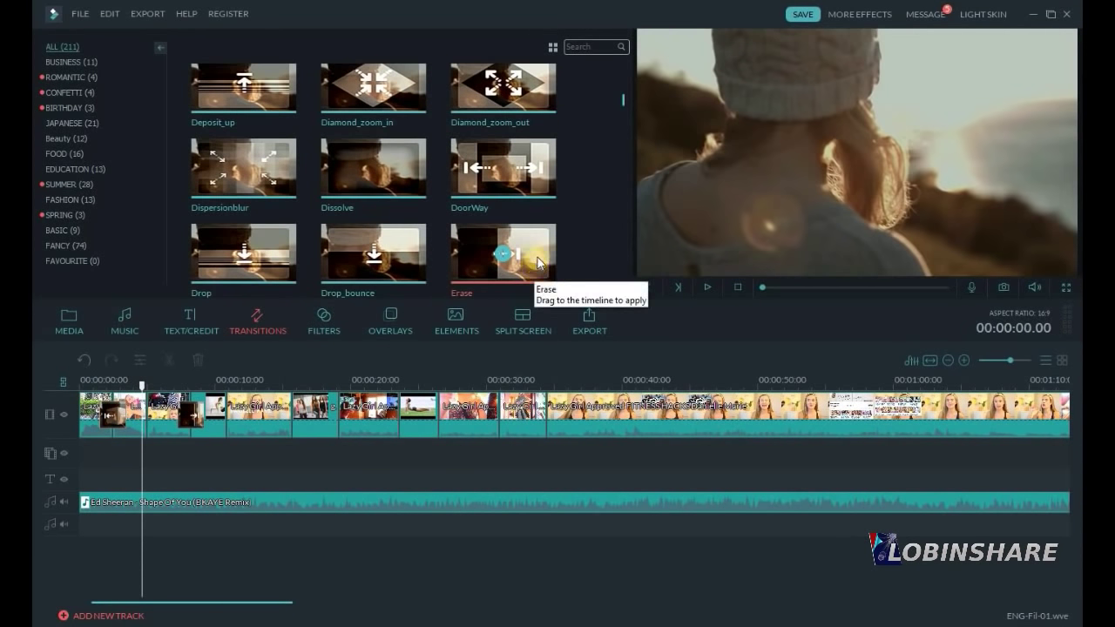
{"action": "mouse_move", "coordinate": [528, 261]}
{"action": "left_mouse_down"}
{"action": "mouse_move", "coordinate": [281, 411]}
{"action": "mouse_move", "coordinate": [150, 429]}
{"action": "left_mouse_up"}
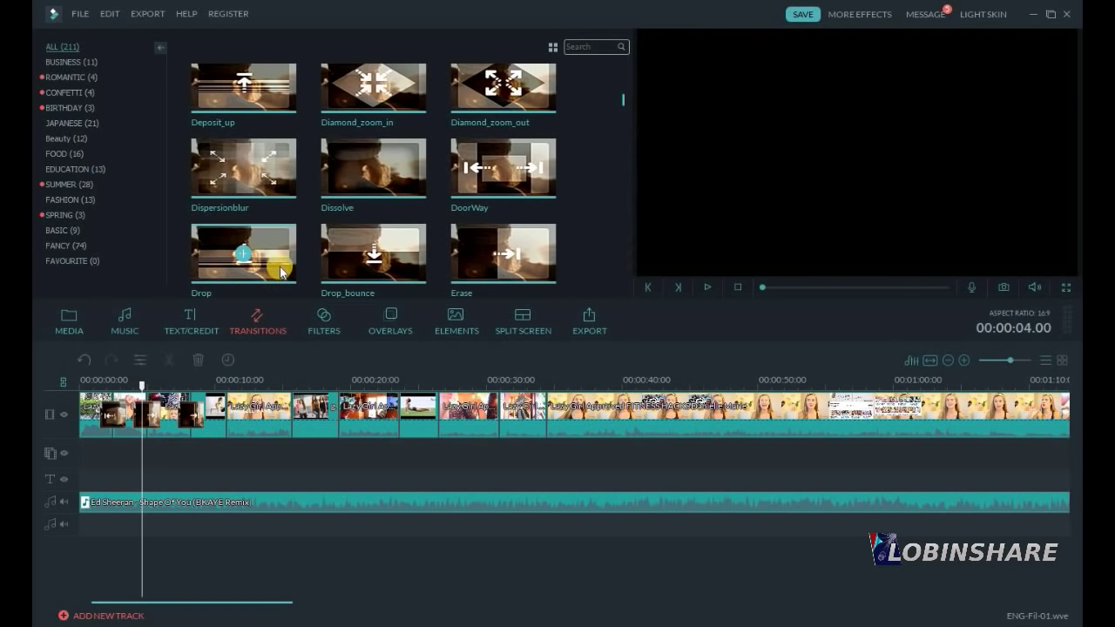
Add the Drop transition after the chair-exercise photo and the Drop_bounce transition before the photo of women with dumbbells.
{"action": "left_click", "coordinate": [268, 293]}
{"action": "left_click", "coordinate": [213, 383]}
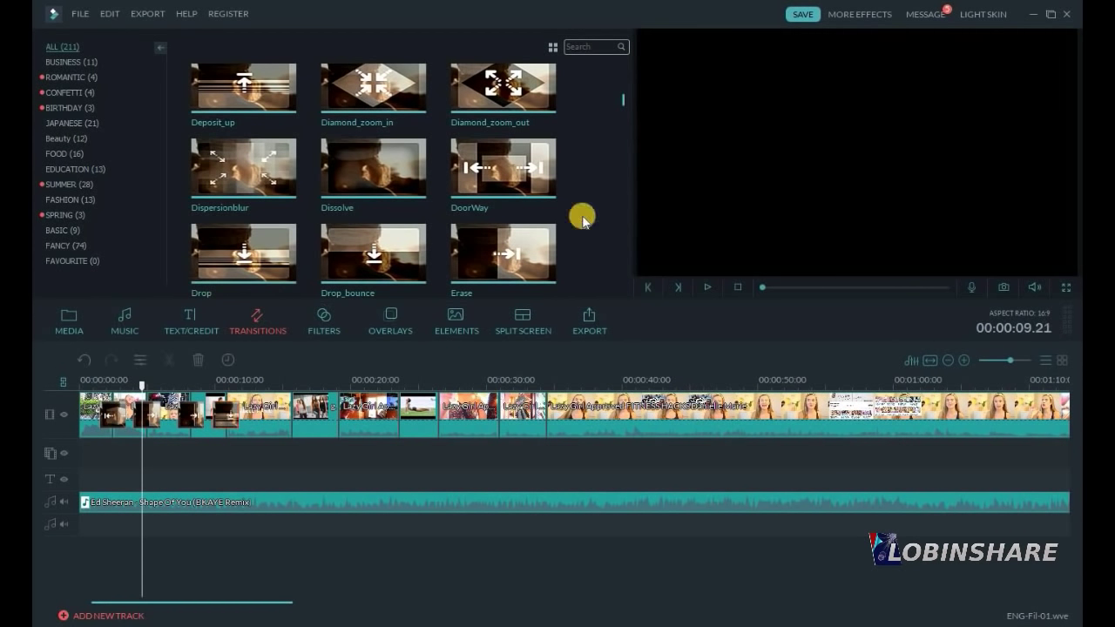
{"action": "left_click", "coordinate": [398, 255]}
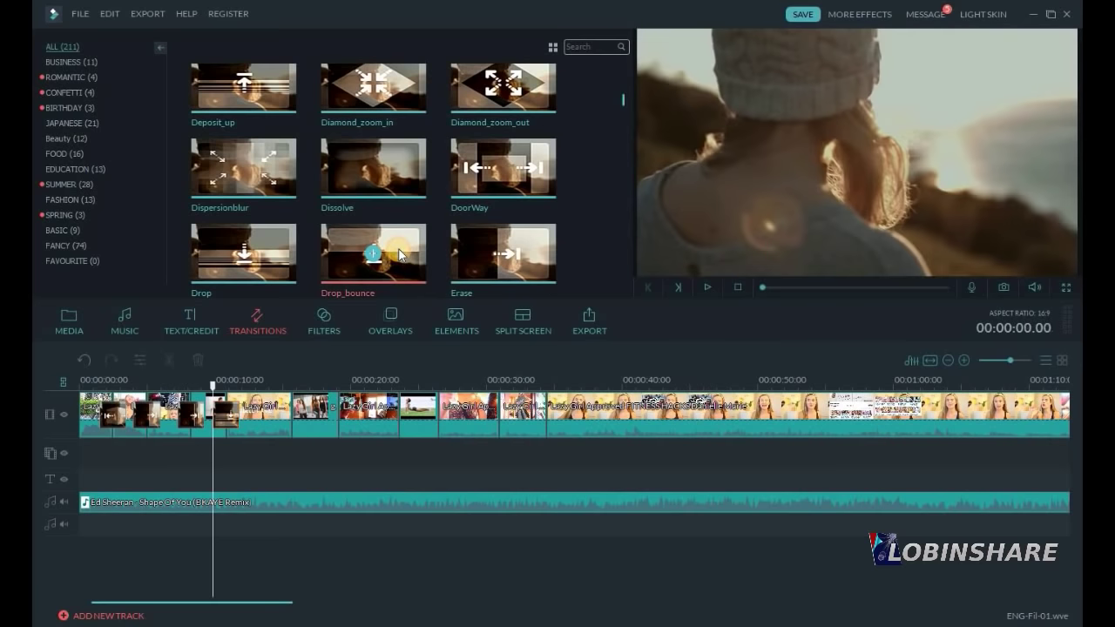
{"action": "left_click_drag", "start_coordinate": [398, 253], "coordinate": [300, 418]}
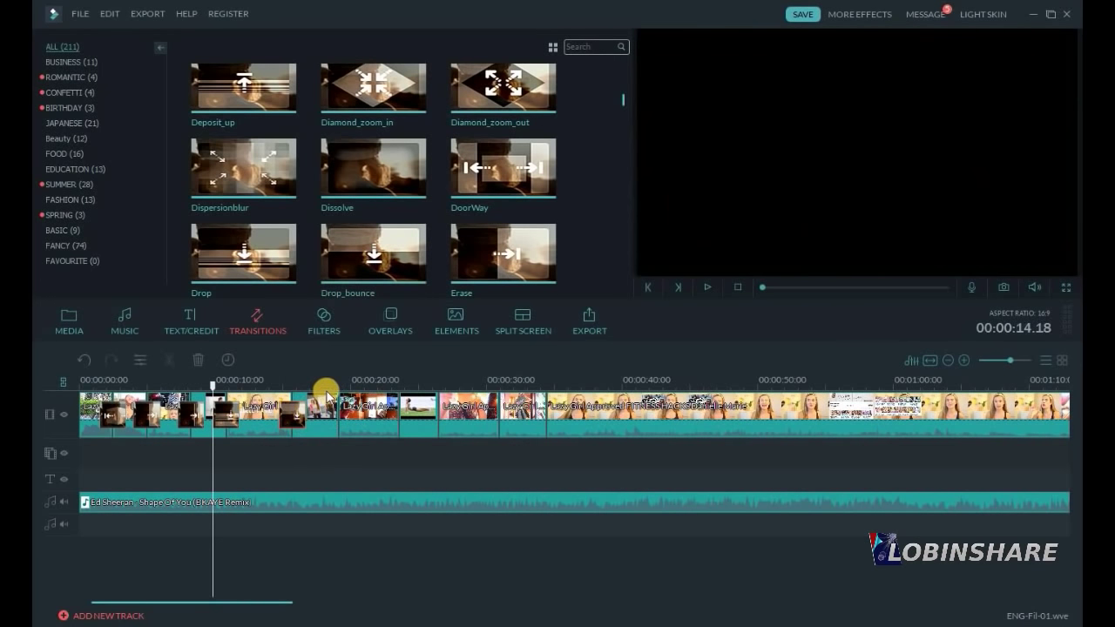
Preview the Flash and Fadegrayscale transitions.
{"action": "scroll", "coordinate": [617, 234], "scroll_direction": "down", "scroll_amount": 3}
{"action": "left_click", "coordinate": [271, 192]}
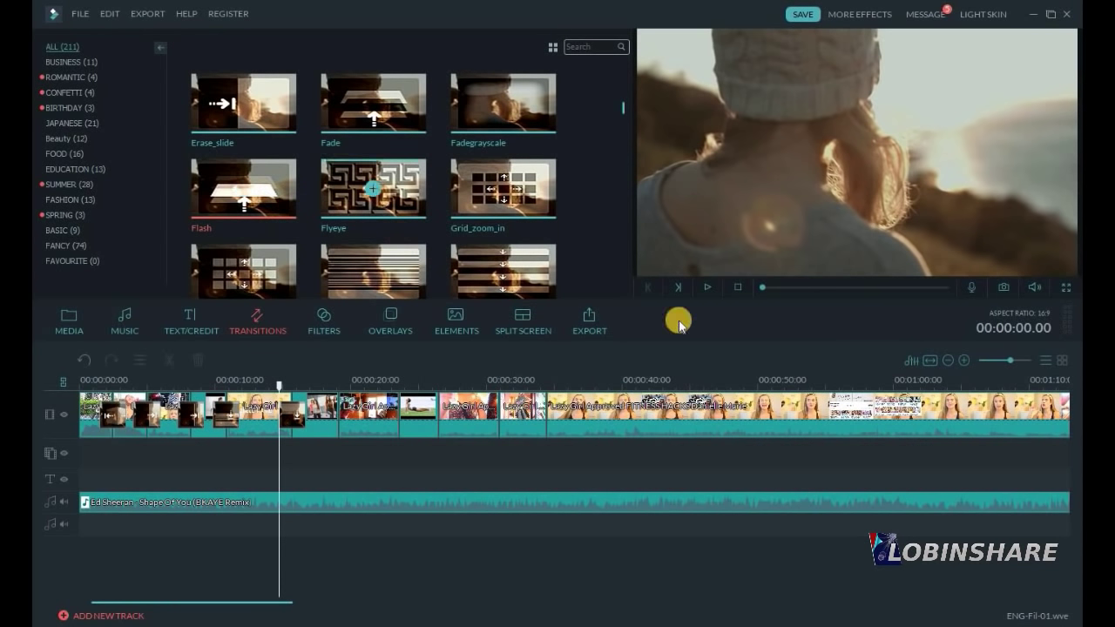
{"action": "left_click", "coordinate": [708, 290]}
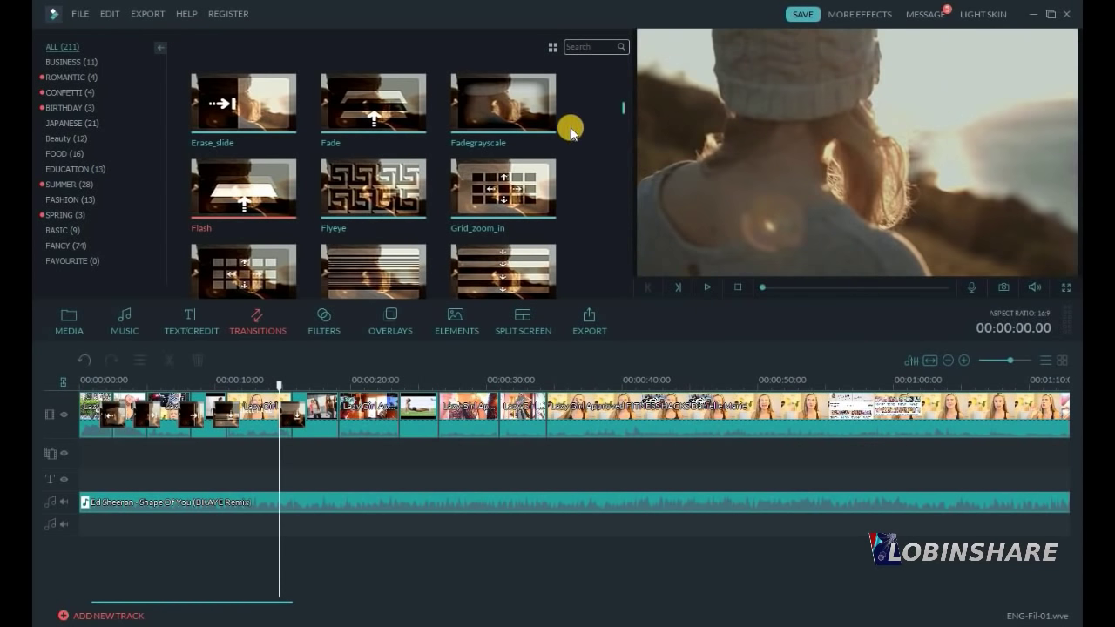
{"action": "left_click", "coordinate": [542, 127]}
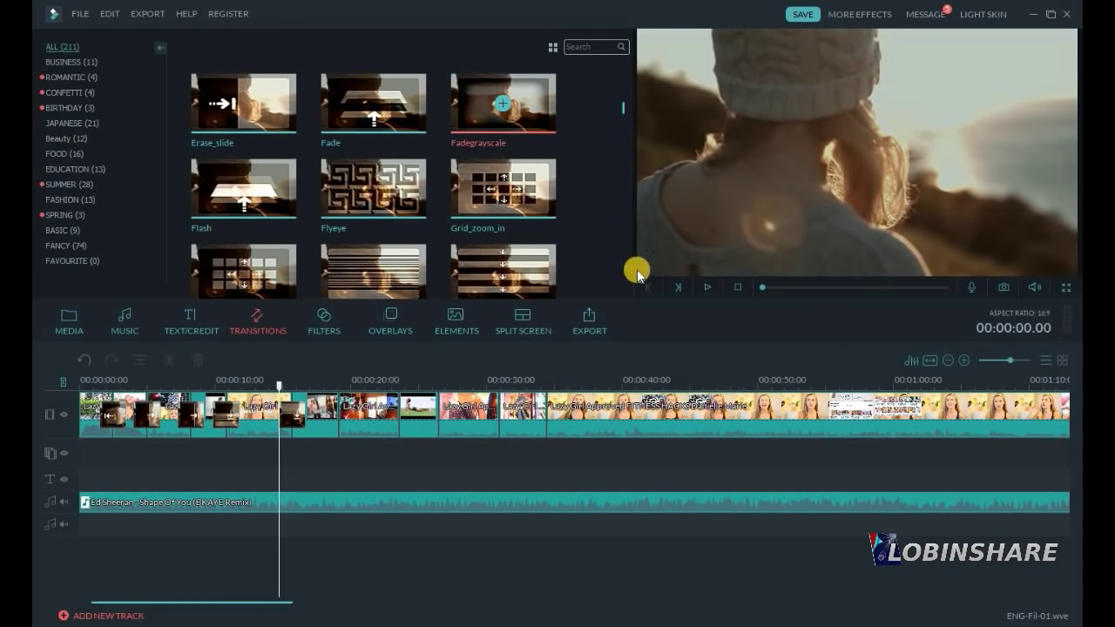
{"action": "left_click", "coordinate": [704, 288]}
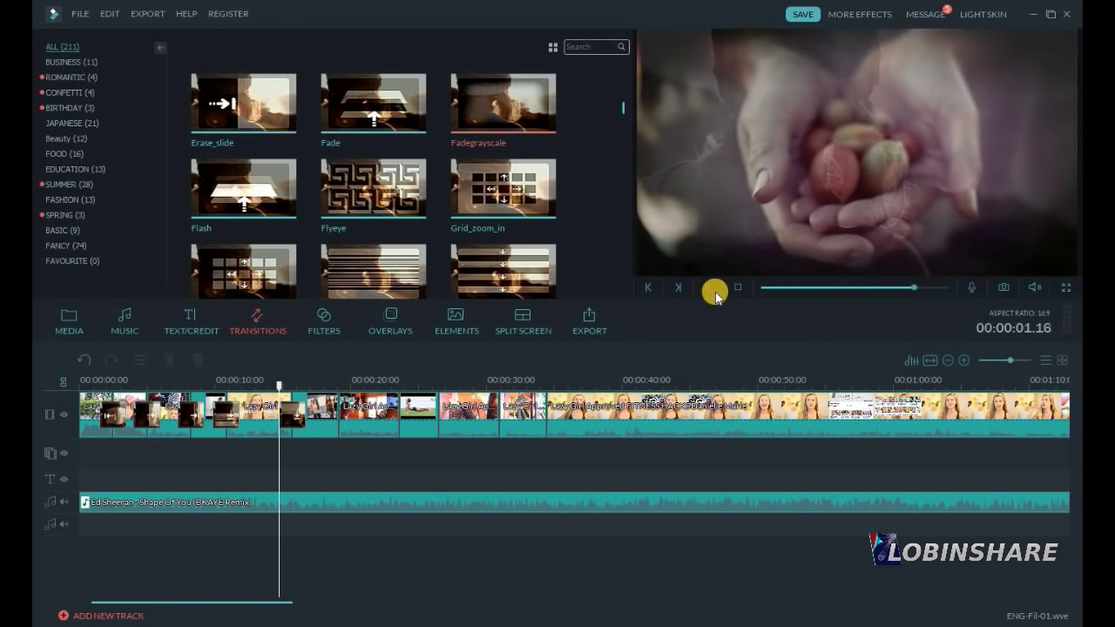
Preview the Morph transition and add it at the cut after the photo of women with dumbbells.
{"action": "scroll", "coordinate": [615, 268], "scroll_direction": "down", "scroll_amount": 3}
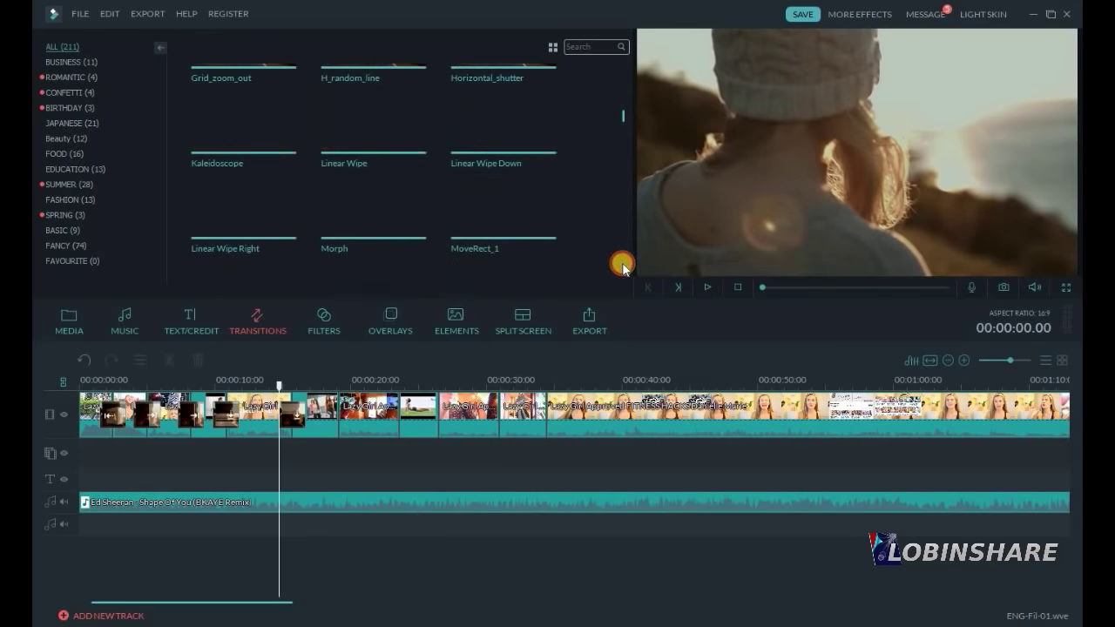
{"action": "left_click", "coordinate": [416, 218]}
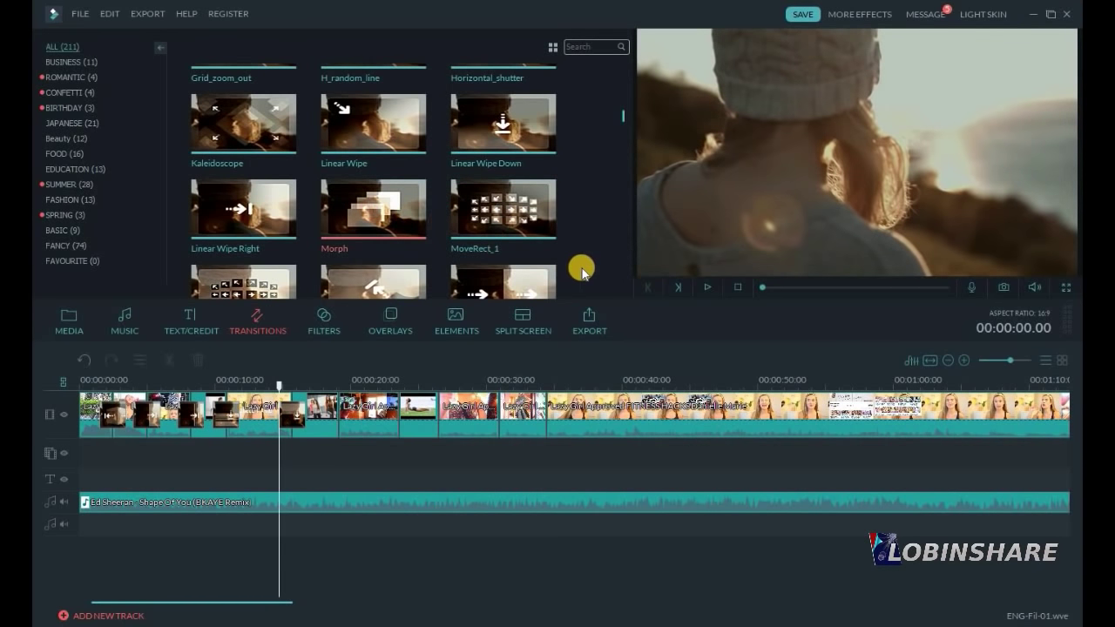
{"action": "left_click", "coordinate": [705, 288]}
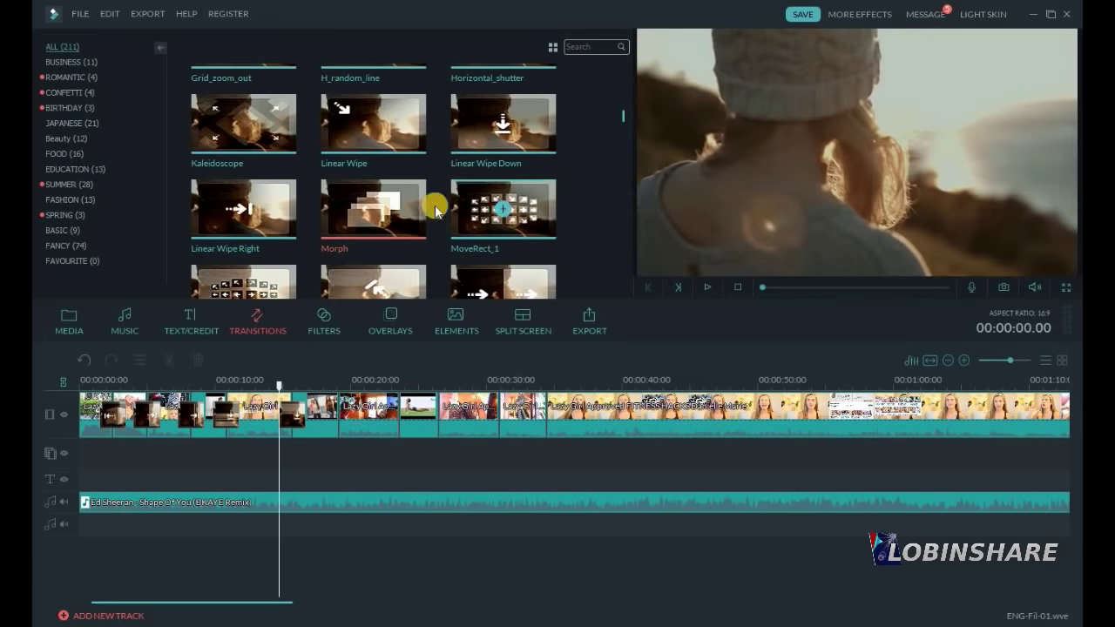
{"action": "mouse_move", "coordinate": [417, 215]}
{"action": "left_click_drag", "start_coordinate": [415, 210], "coordinate": [349, 416]}
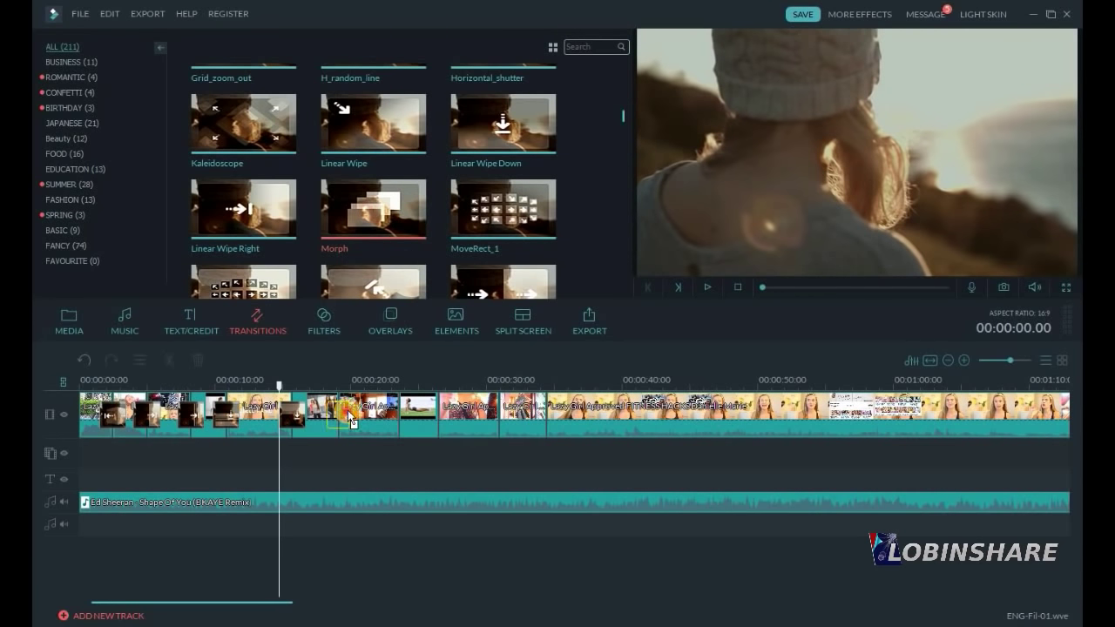
{"action": "left_click_drag", "start_coordinate": [348, 411], "coordinate": [348, 411]}
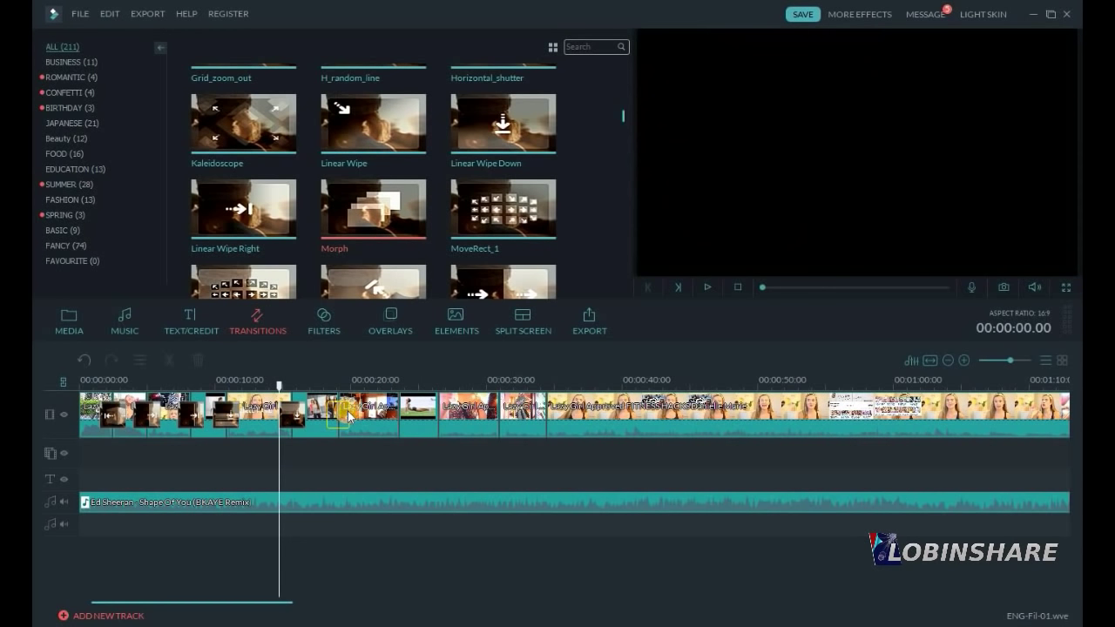
Add the Roll_right_top transition before the outdoor stretching photo and the Sweep_clockwise transition after it.
{"action": "scroll", "coordinate": [488, 218], "scroll_direction": "down", "scroll_amount": 3}
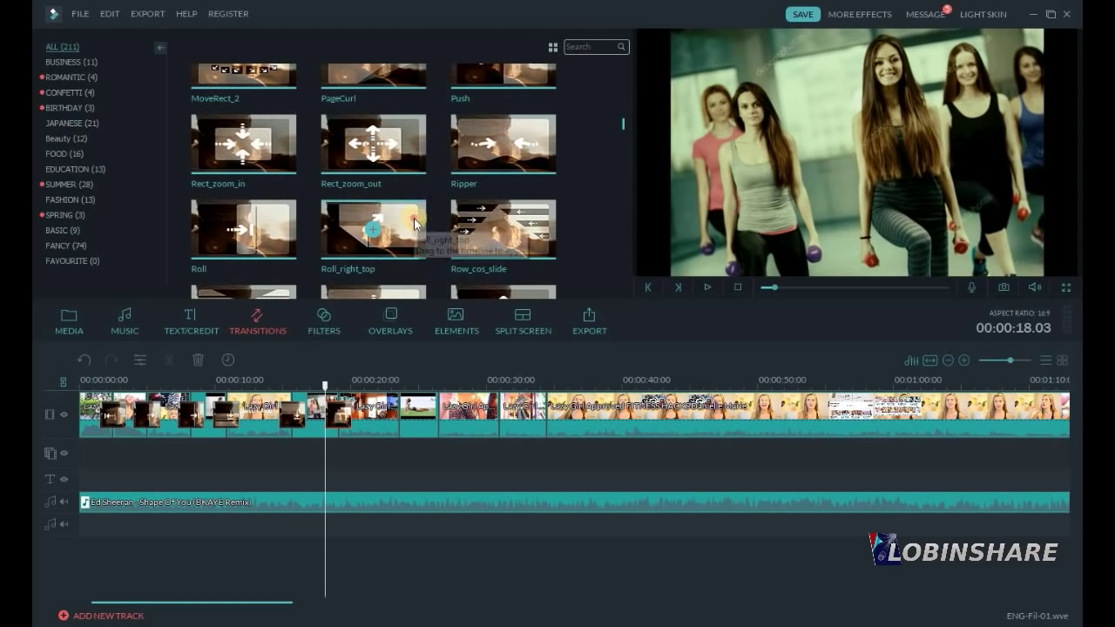
{"action": "left_click_drag", "start_coordinate": [409, 218], "coordinate": [403, 415]}
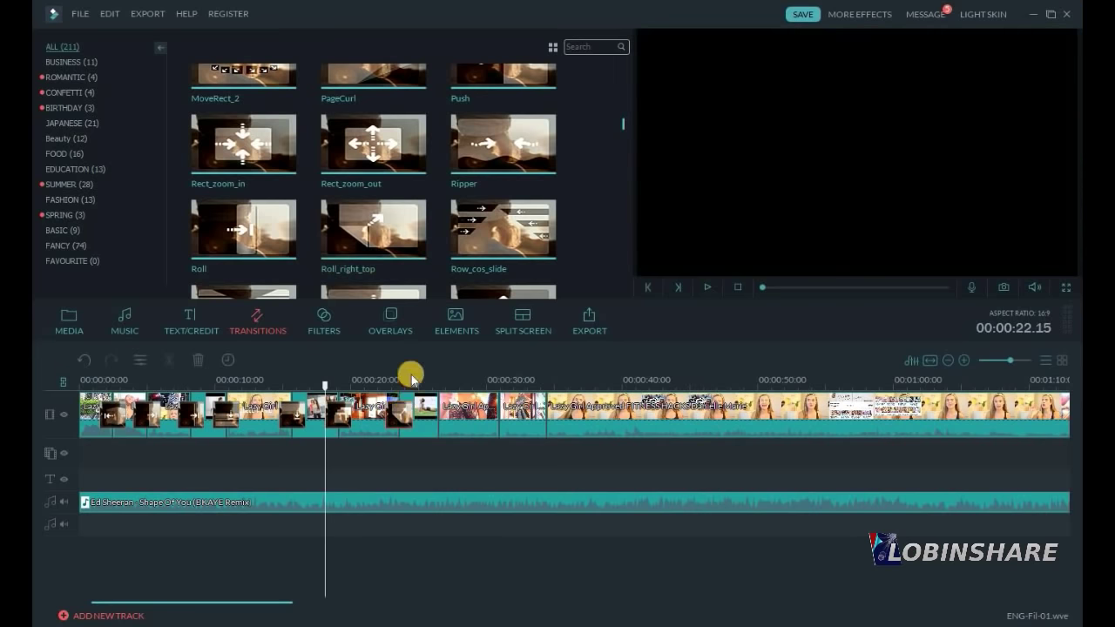
{"action": "scroll", "coordinate": [619, 254], "scroll_direction": "down", "scroll_amount": 3}
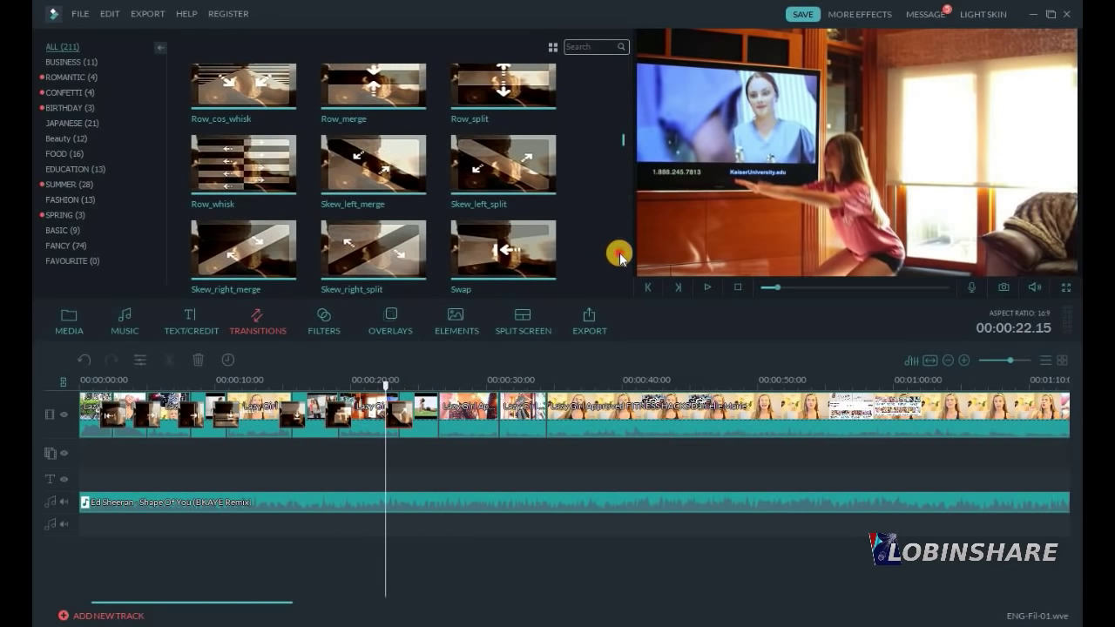
{"action": "scroll", "coordinate": [621, 259], "scroll_direction": "down", "scroll_amount": 3}
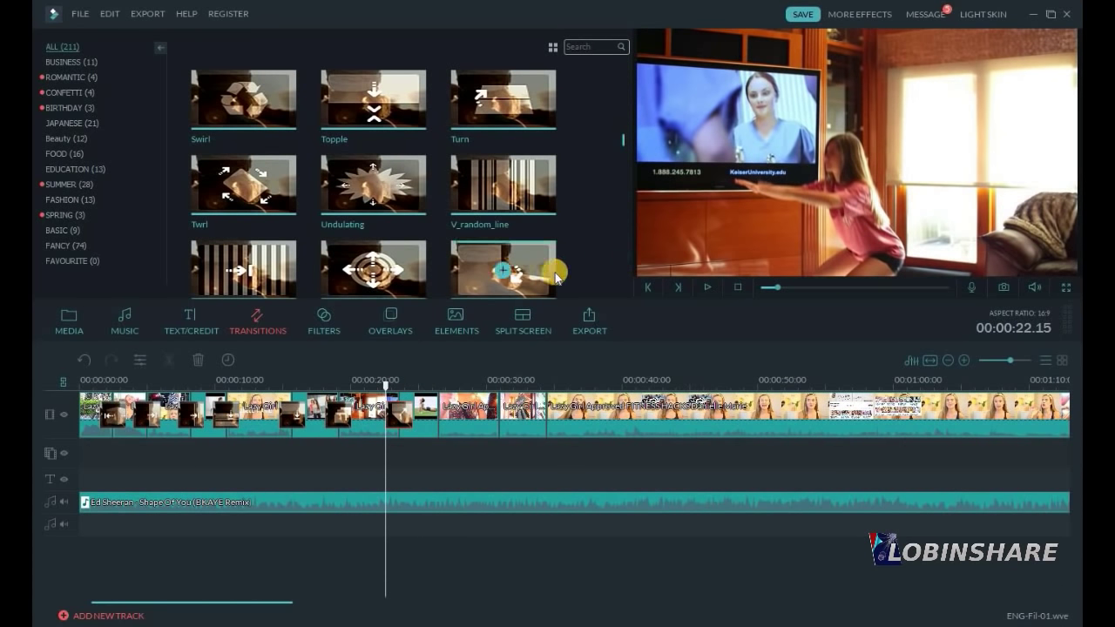
{"action": "left_click_drag", "start_coordinate": [522, 266], "coordinate": [436, 510]}
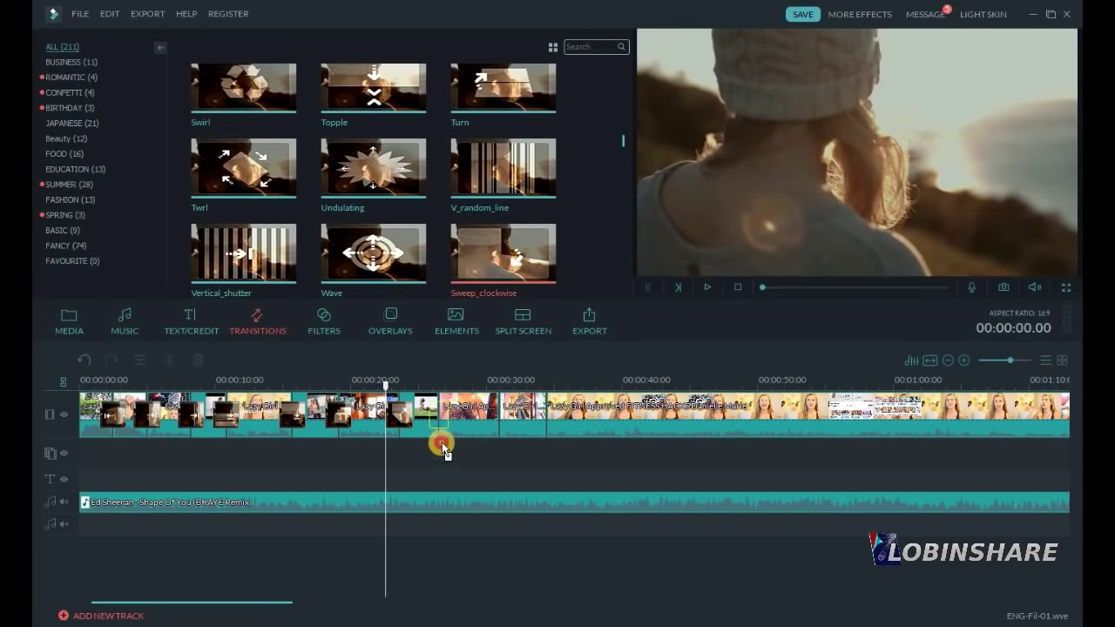
{"action": "left_click_drag", "start_coordinate": [448, 436], "coordinate": [447, 436]}
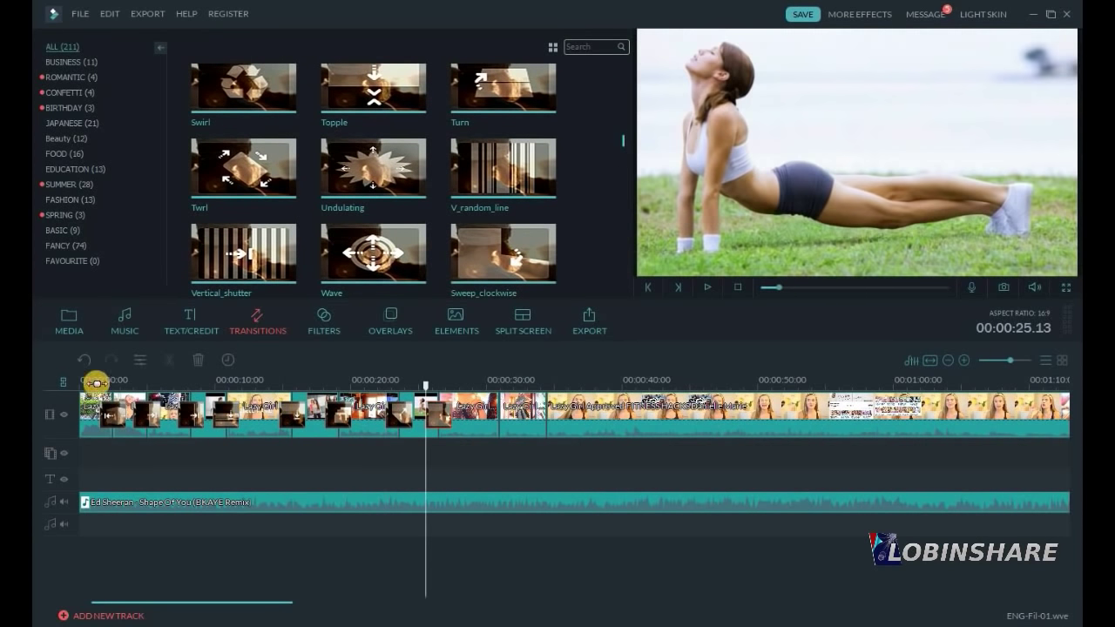
Play the sequence from near its beginning through the first five transitions, and pause on the dumbbell group photo.
{"action": "left_click", "coordinate": [96, 384]}
{"action": "left_click", "coordinate": [707, 288]}
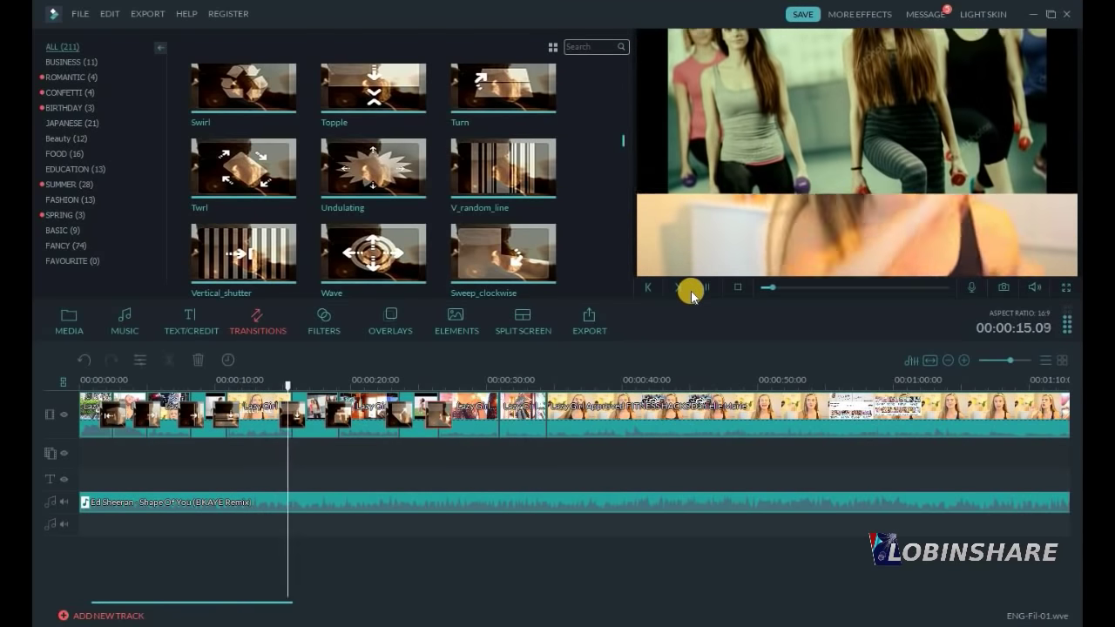
{"action": "left_click", "coordinate": [710, 288]}
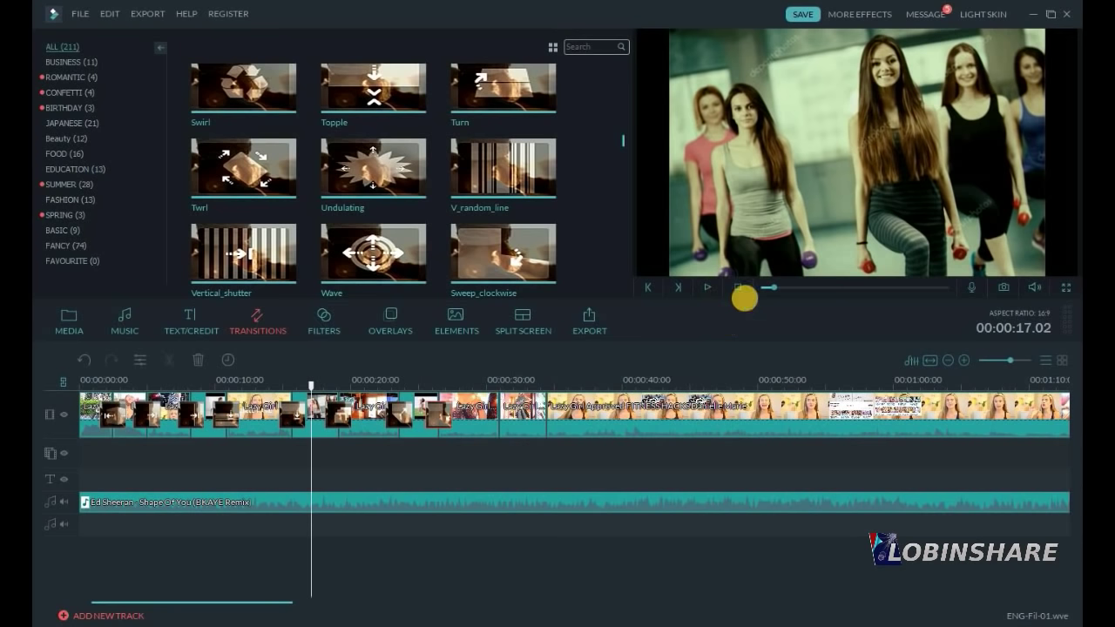
Try lengthening the Sweep_clockwise transition after the outdoor stretching photo by 16 frames, and return its duration to 2 seconds.
{"action": "scroll", "coordinate": [626, 212], "scroll_direction": "down", "scroll_amount": 3}
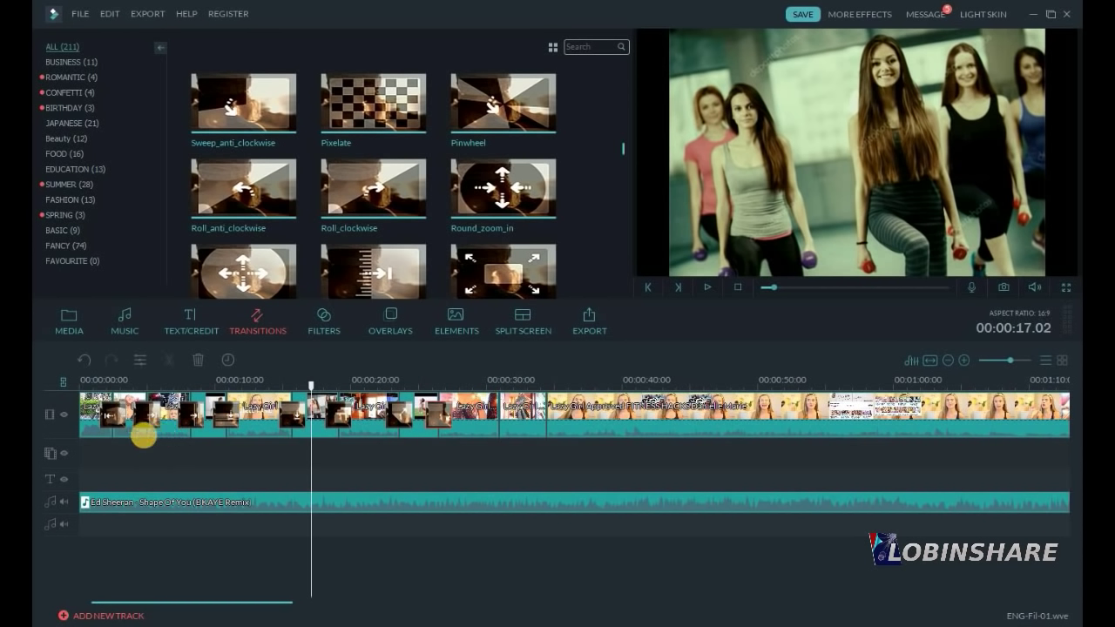
{"action": "left_click", "coordinate": [451, 414]}
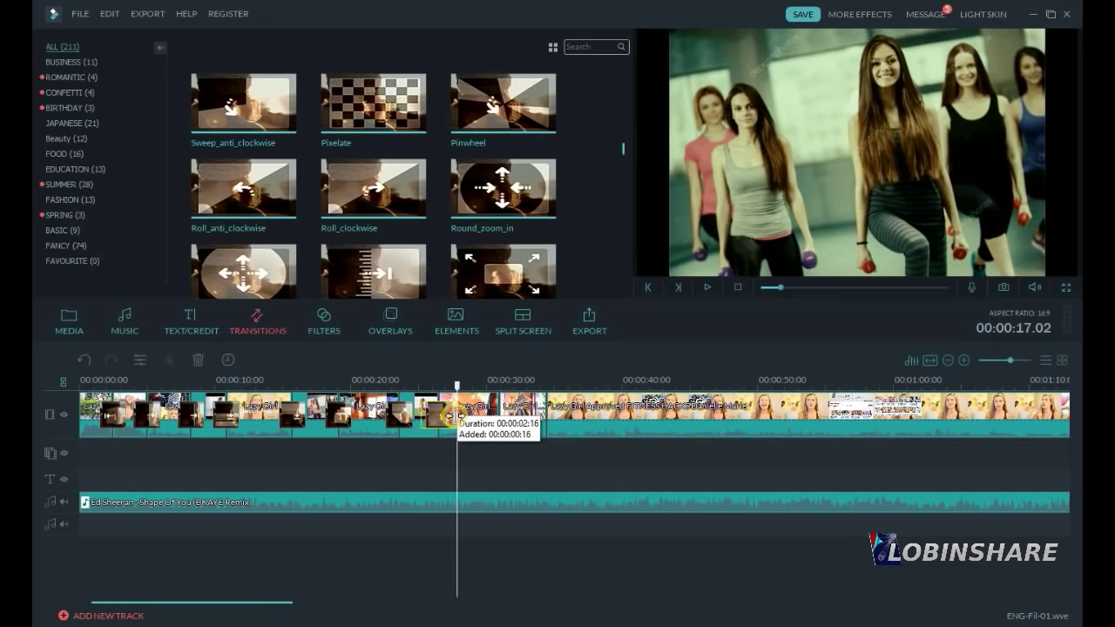
{"action": "left_click_drag", "start_coordinate": [450, 416], "coordinate": [448, 415]}
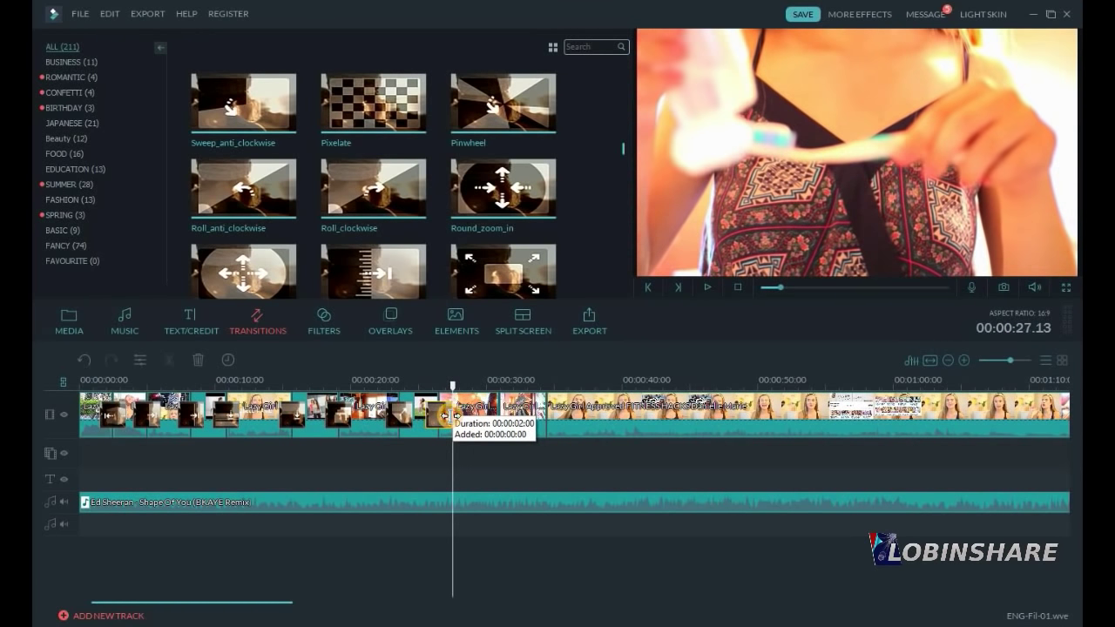
{"action": "left_click", "coordinate": [464, 408]}
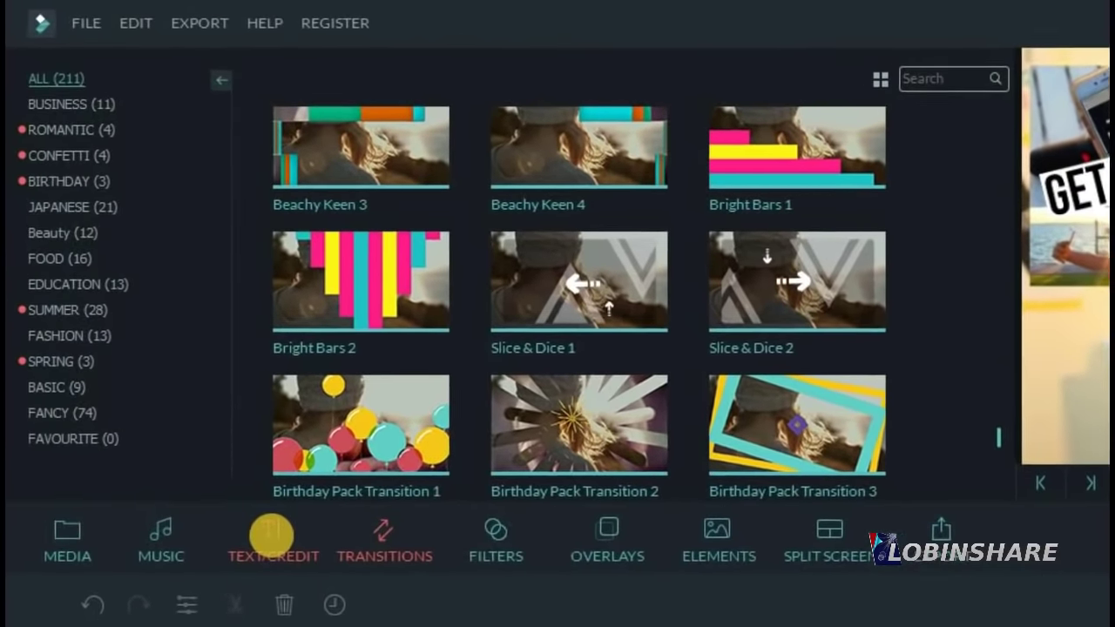
Open the text and credit presets and look through the Birthday, Confetti, Romantic, Spring and Summer packs.
{"action": "left_click", "coordinate": [216, 384]}
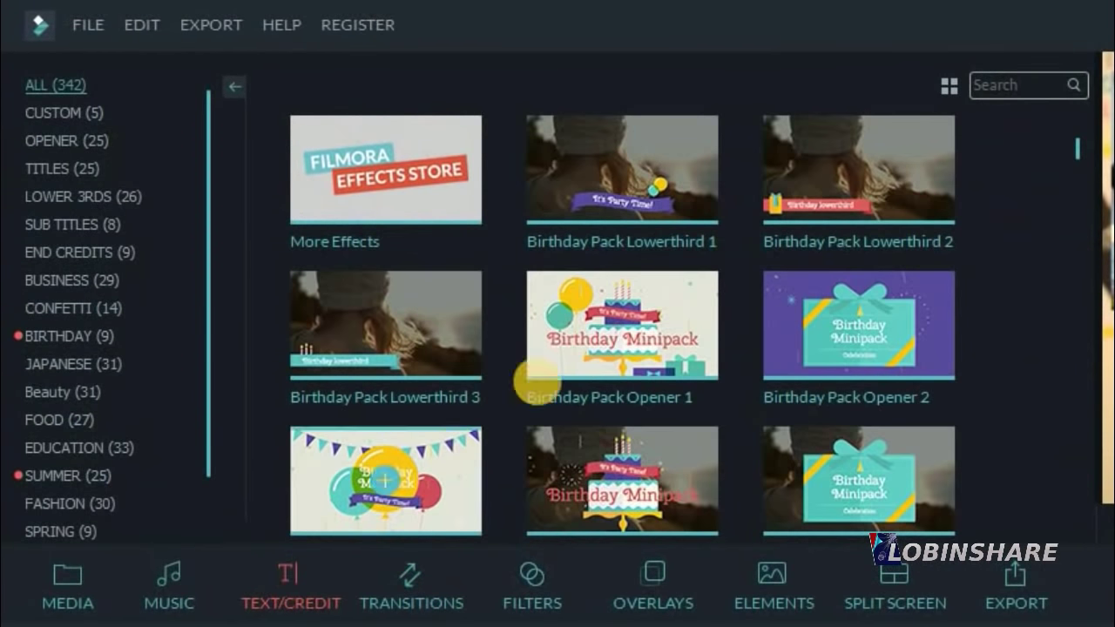
{"action": "left_click", "coordinate": [1078, 218]}
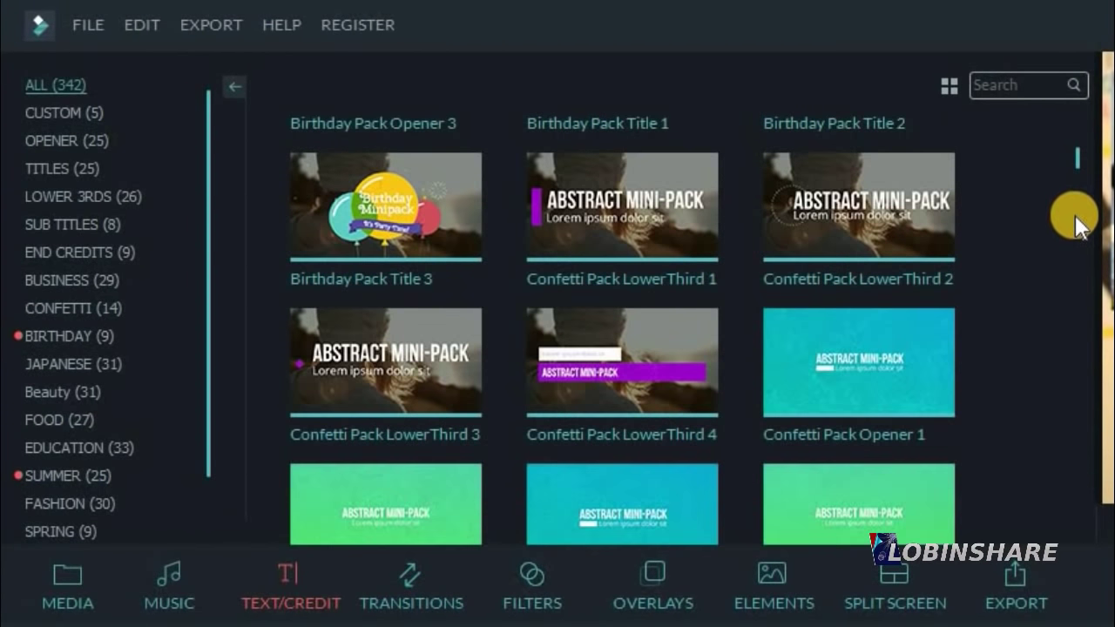
{"action": "left_click", "coordinate": [1075, 224]}
{"action": "left_click", "coordinate": [1079, 253]}
{"action": "left_click", "coordinate": [1077, 263]}
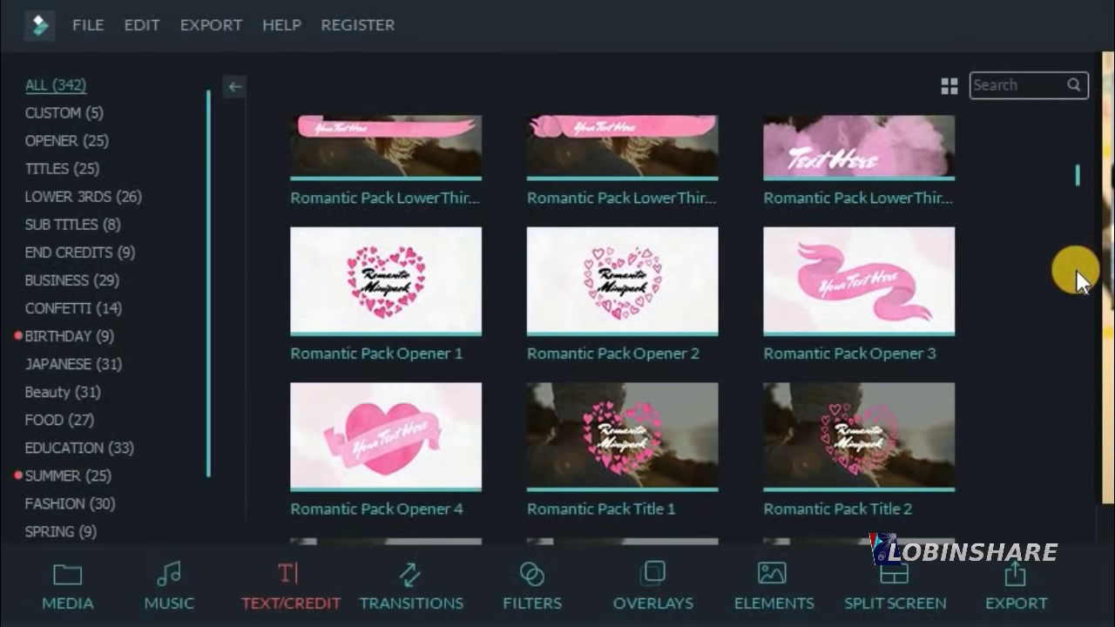
{"action": "left_click", "coordinate": [1076, 287]}
{"action": "left_click", "coordinate": [1079, 319]}
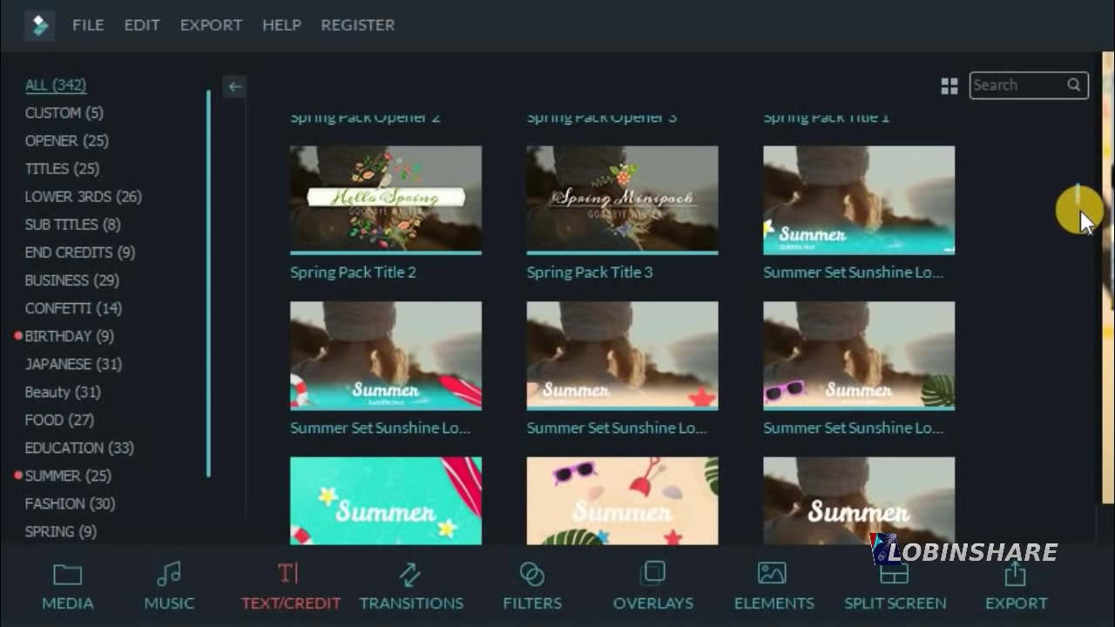
Preview the first Summer Set Sunshine lower third and the Spring Pack Title 2 preset.
{"action": "left_click", "coordinate": [932, 205]}
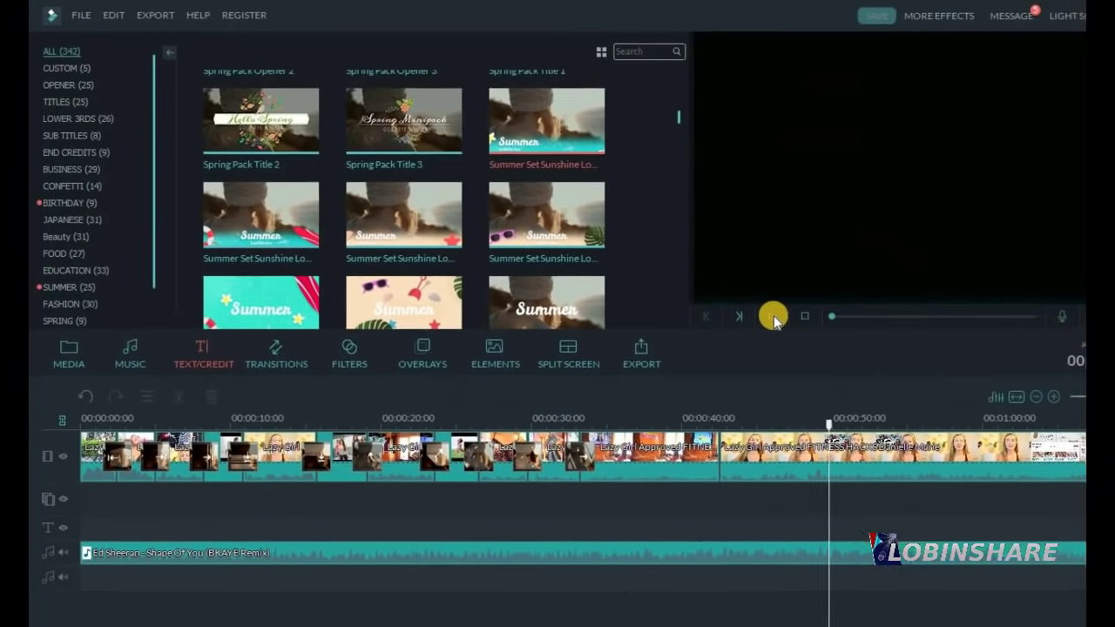
{"action": "left_click", "coordinate": [856, 359]}
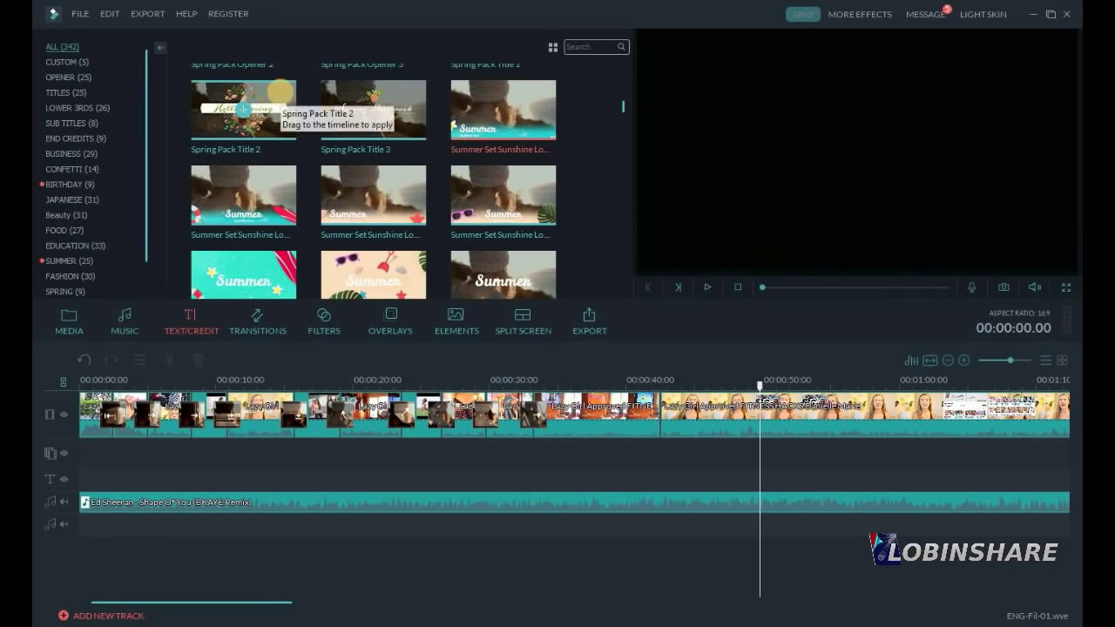
{"action": "left_click", "coordinate": [298, 93]}
{"action": "left_click", "coordinate": [706, 287]}
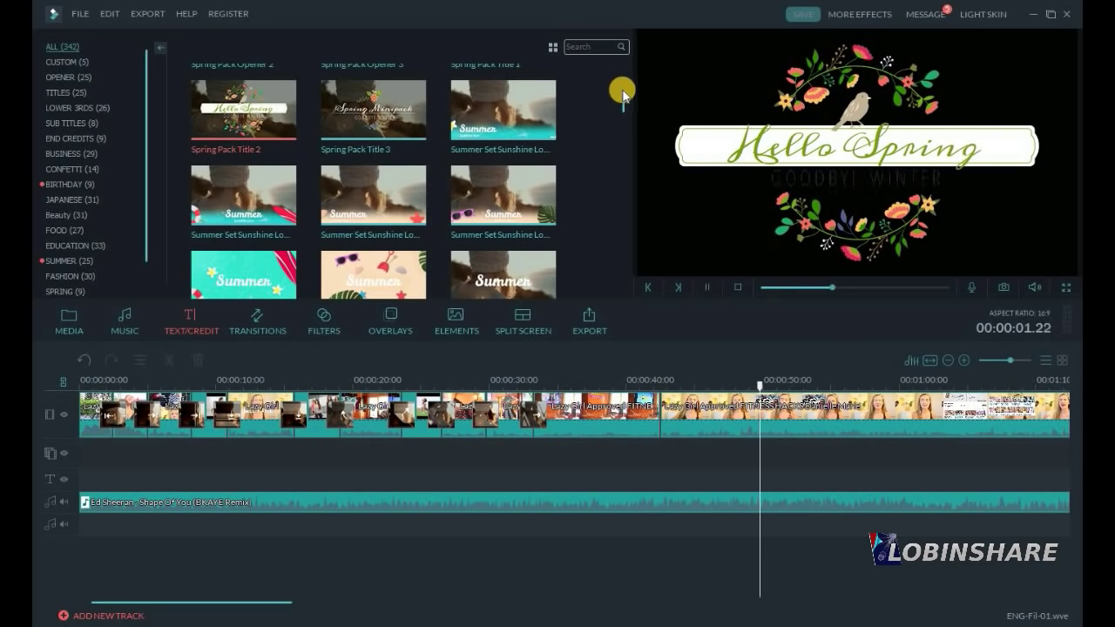
Go back to the beginning of the presets and preview Birthday Pack Opener 2 and Birthday Pack Lowerthird 3.
{"action": "left_click_drag", "start_coordinate": [624, 103], "coordinate": [622, 38]}
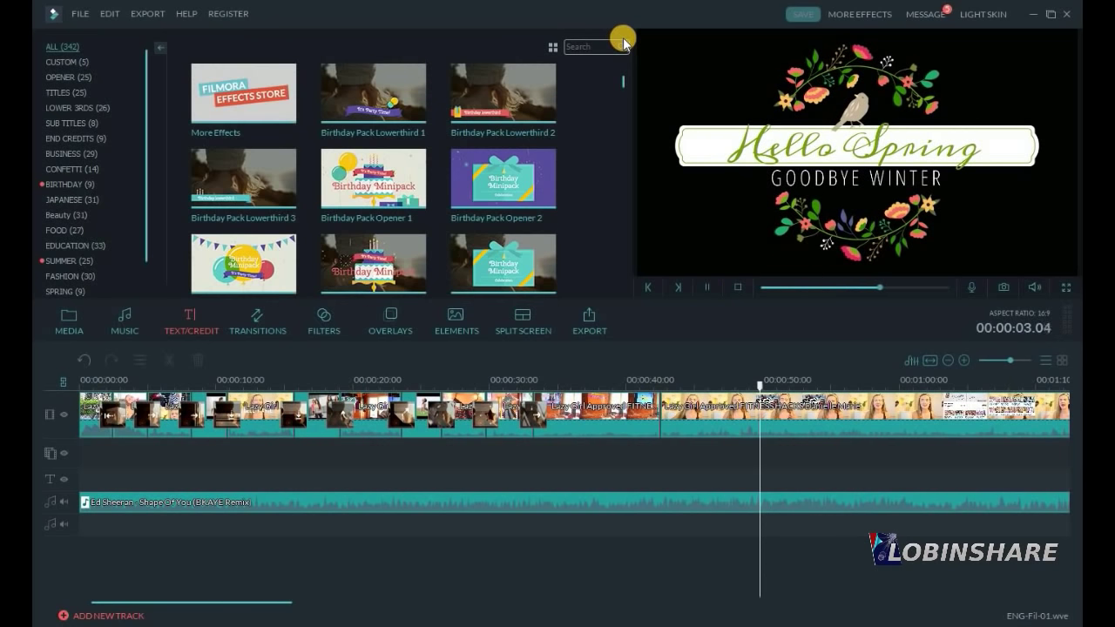
{"action": "left_click", "coordinate": [546, 175]}
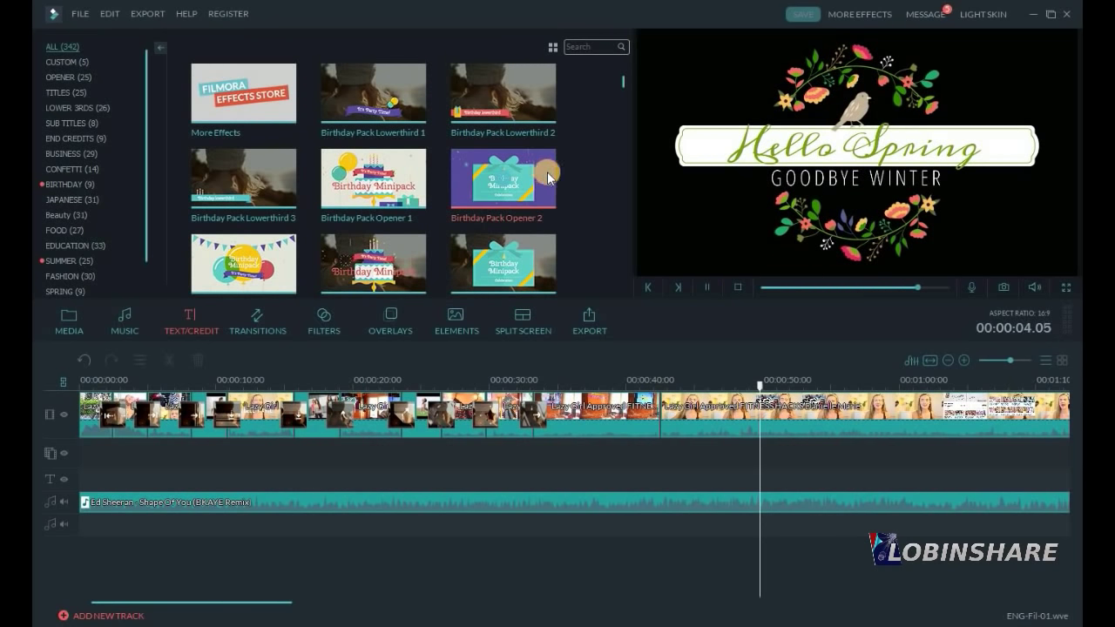
{"action": "left_click", "coordinate": [707, 288]}
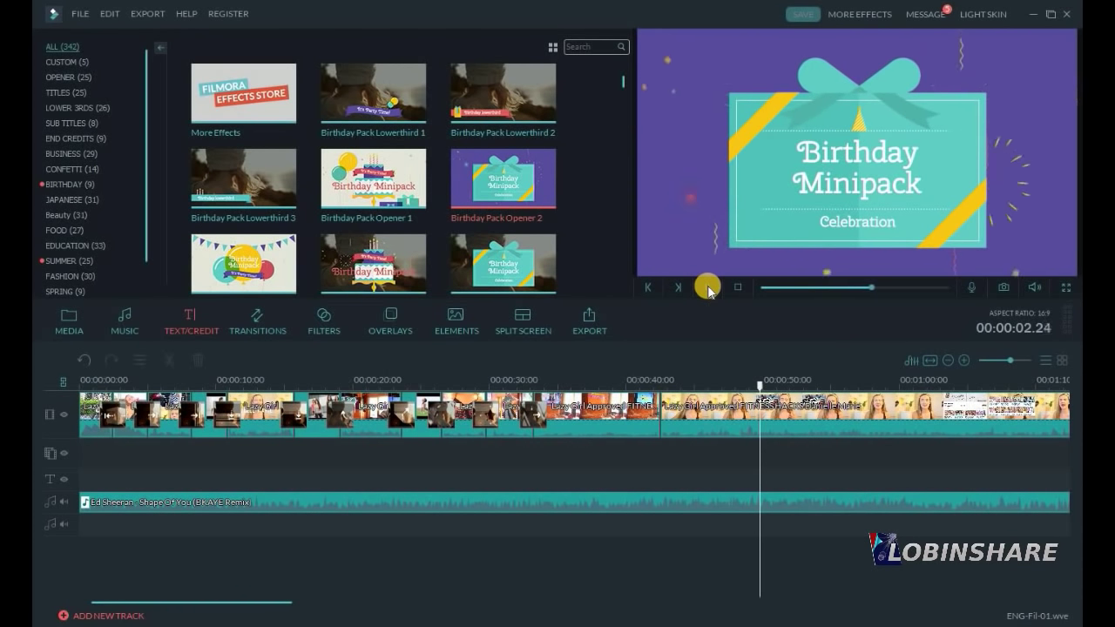
{"action": "left_click", "coordinate": [209, 181]}
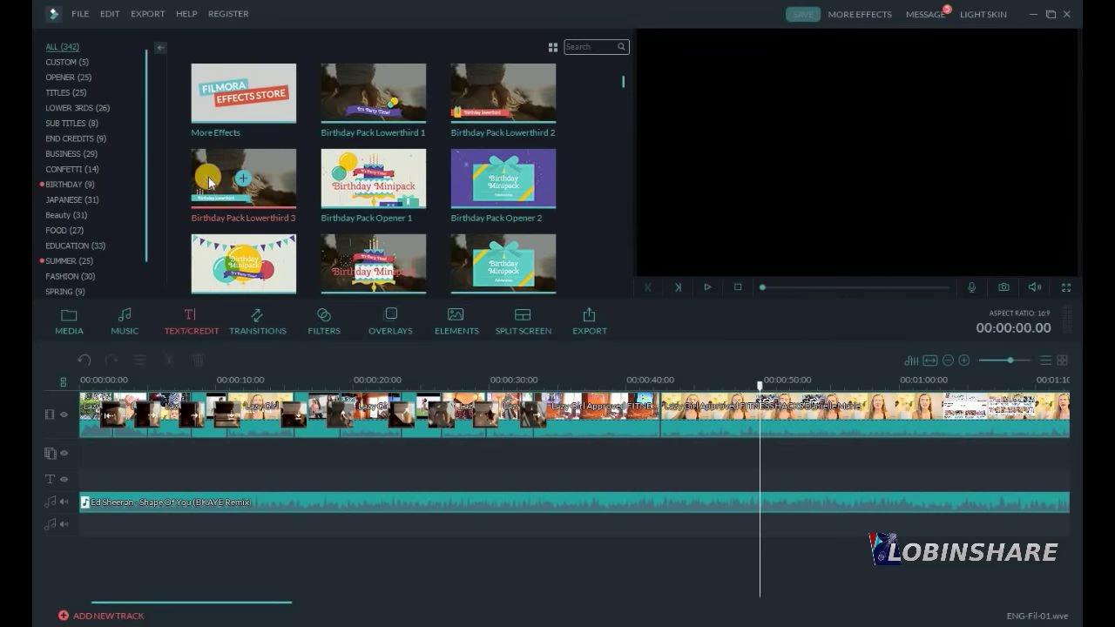
{"action": "left_click", "coordinate": [707, 286]}
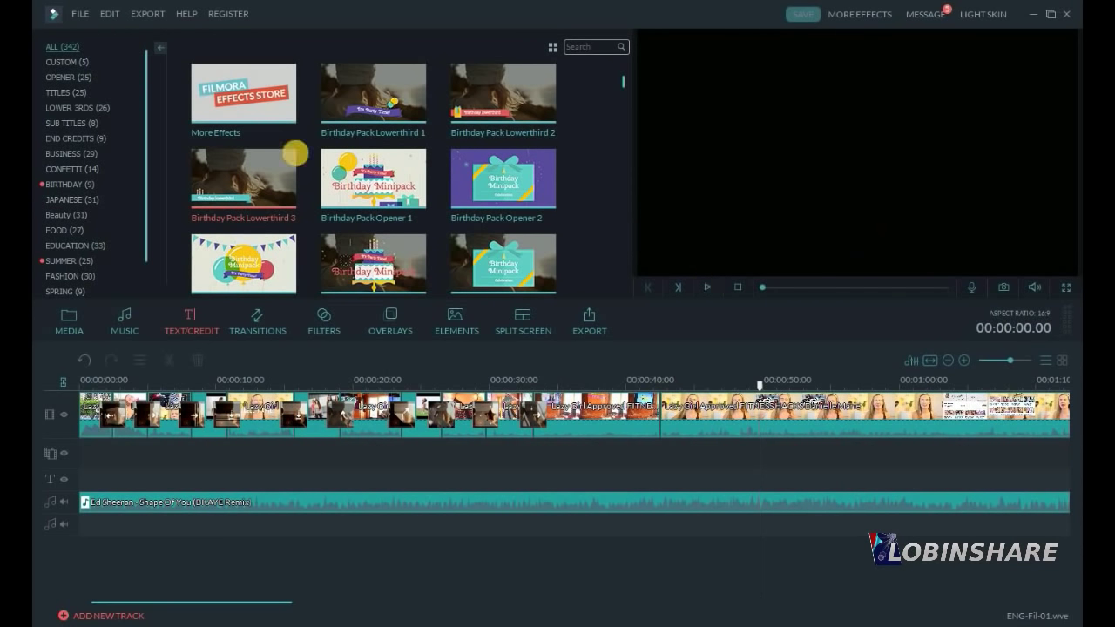
Add Birthday Pack Lowerthird 3 to the text track, starting about 1 second into the video.
{"action": "mouse_move", "coordinate": [281, 180]}
{"action": "left_click_drag", "start_coordinate": [285, 171], "coordinate": [92, 482]}
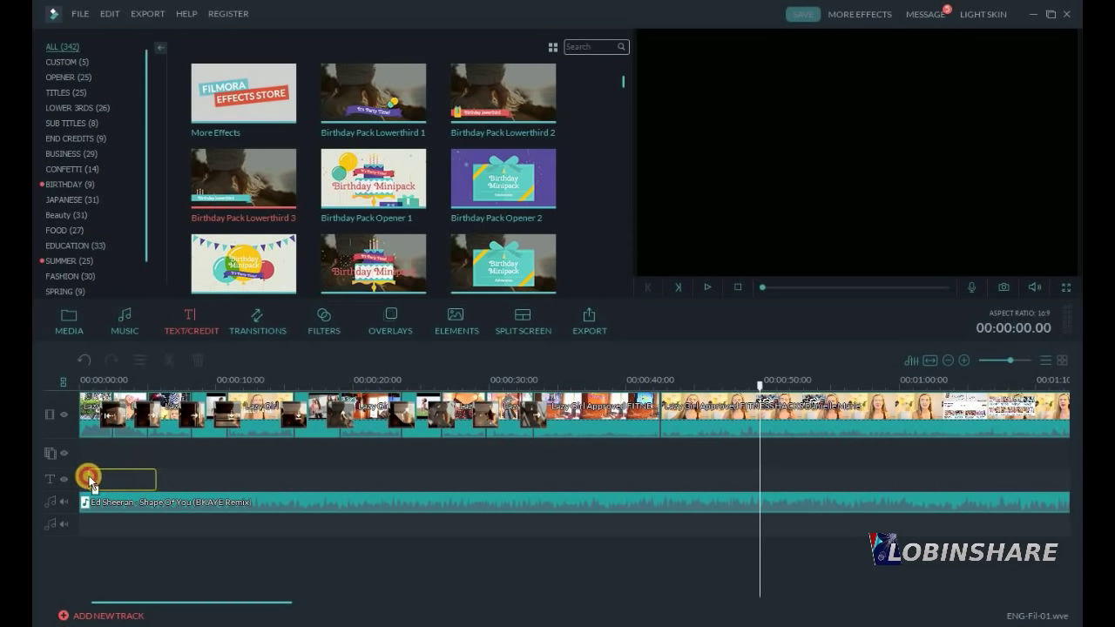
{"action": "mouse_move", "coordinate": [88, 476]}
{"action": "left_mouse_down"}
{"action": "mouse_move", "coordinate": [70, 470]}
{"action": "mouse_move", "coordinate": [103, 470]}
{"action": "mouse_move", "coordinate": [122, 417]}
{"action": "mouse_move", "coordinate": [142, 538]}
{"action": "mouse_move", "coordinate": [94, 476]}
{"action": "left_mouse_up"}
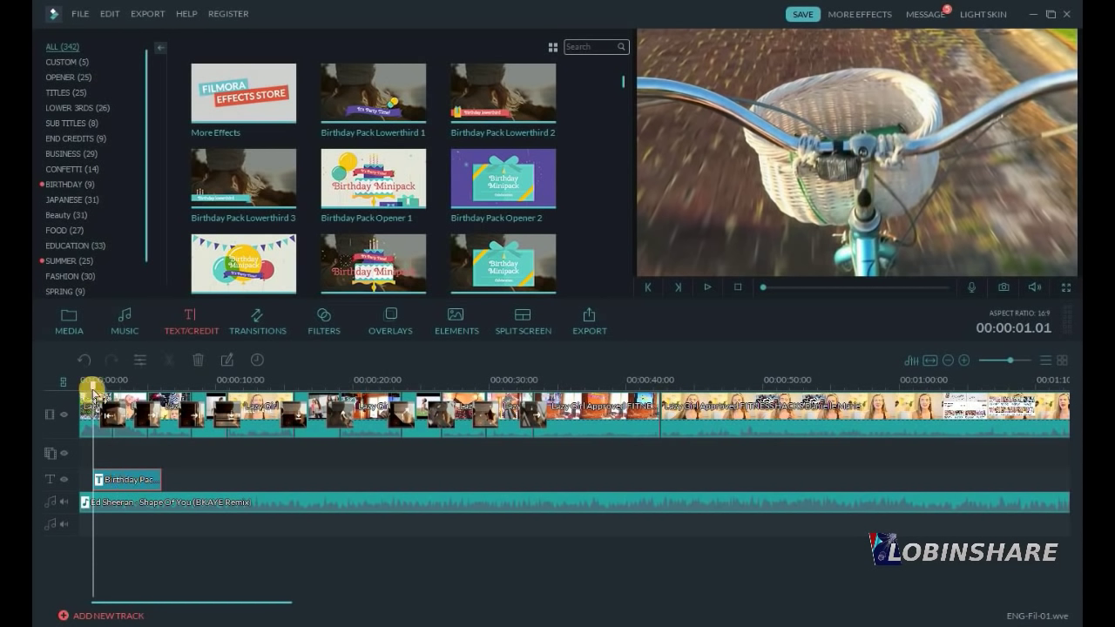
Go to about 3 seconds, open the birthday lower third for editing, and replace its text with "Text Effect".
{"action": "left_click", "coordinate": [122, 384]}
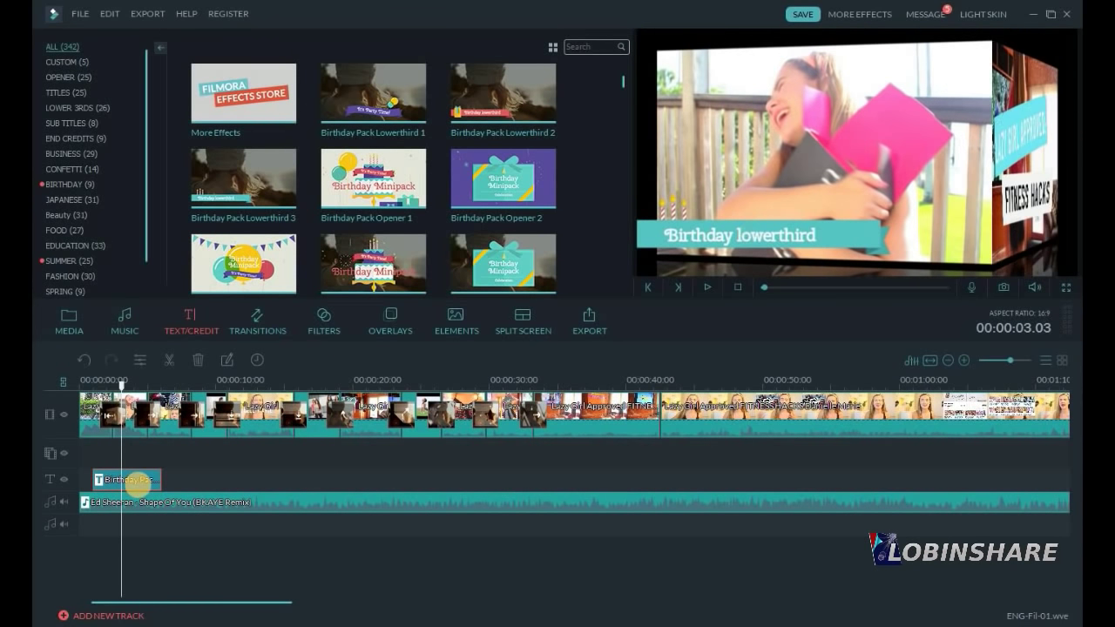
{"action": "left_click", "coordinate": [142, 364]}
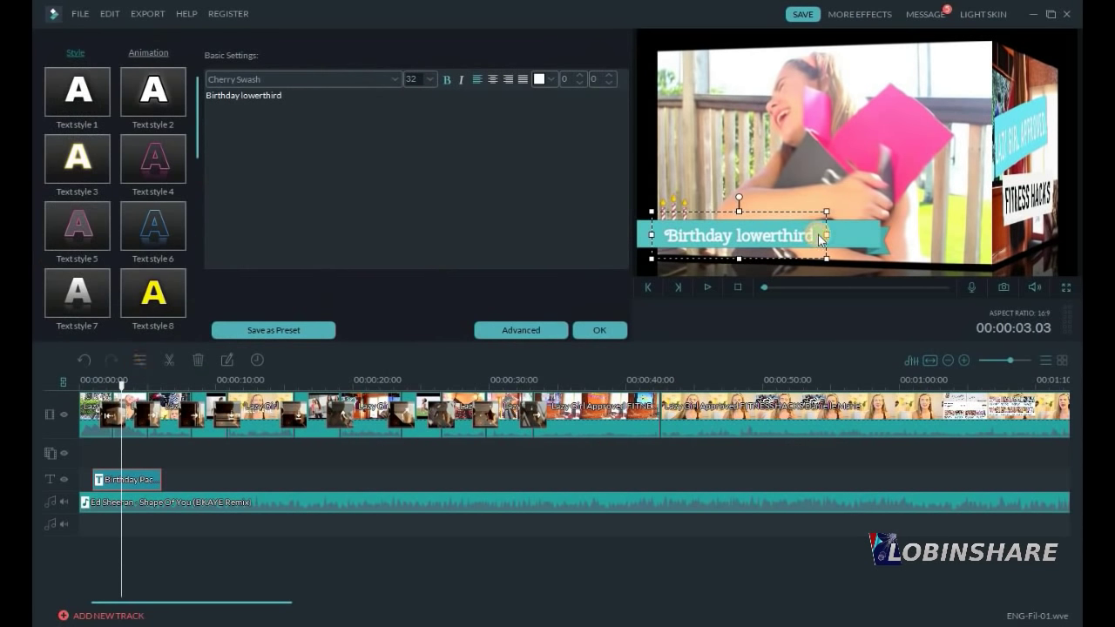
{"action": "left_click_drag", "start_coordinate": [819, 237], "coordinate": [654, 238]}
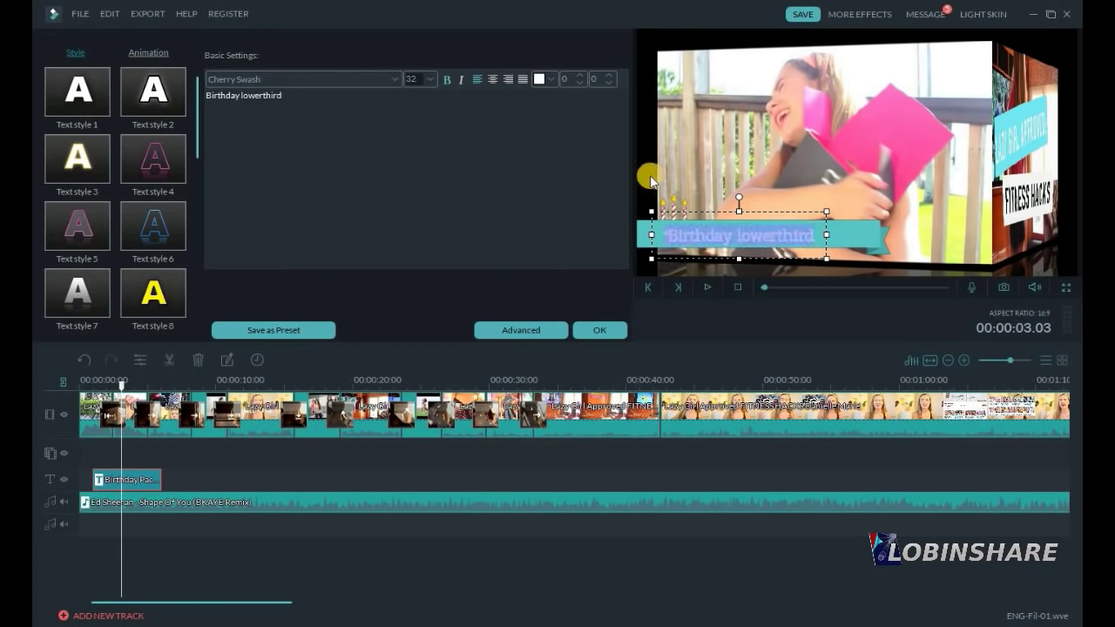
{"action": "type", "text": "Text Effect"}
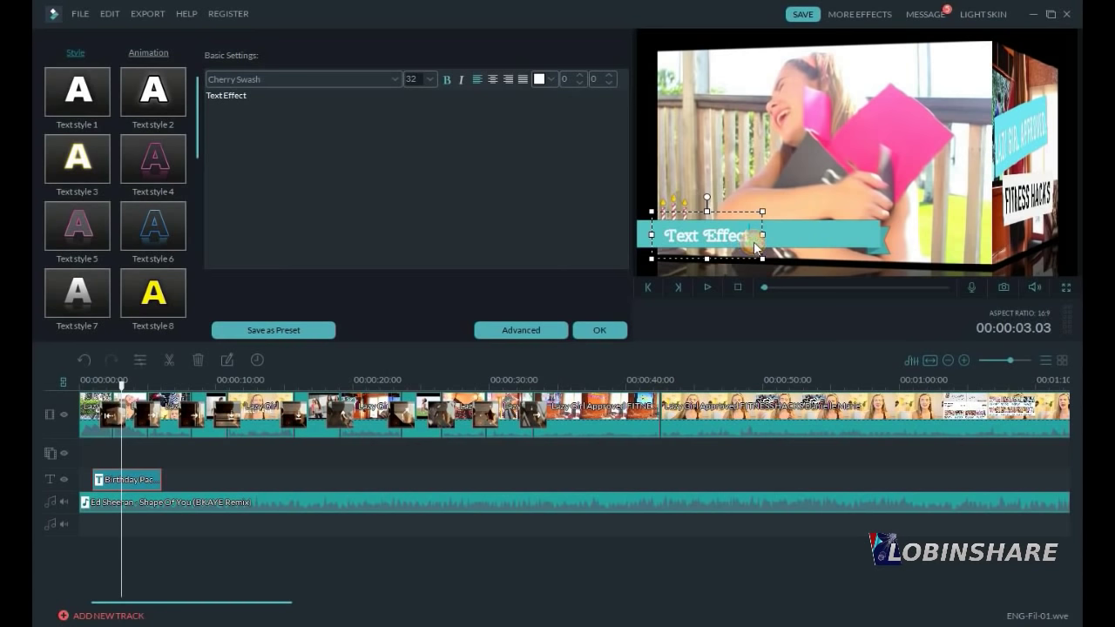
Format the "Text Effect" text in magenta, size 48, with the Cinzel-Regular font.
{"action": "left_click_drag", "start_coordinate": [754, 248], "coordinate": [682, 249]}
{"action": "left_click", "coordinate": [545, 80]}
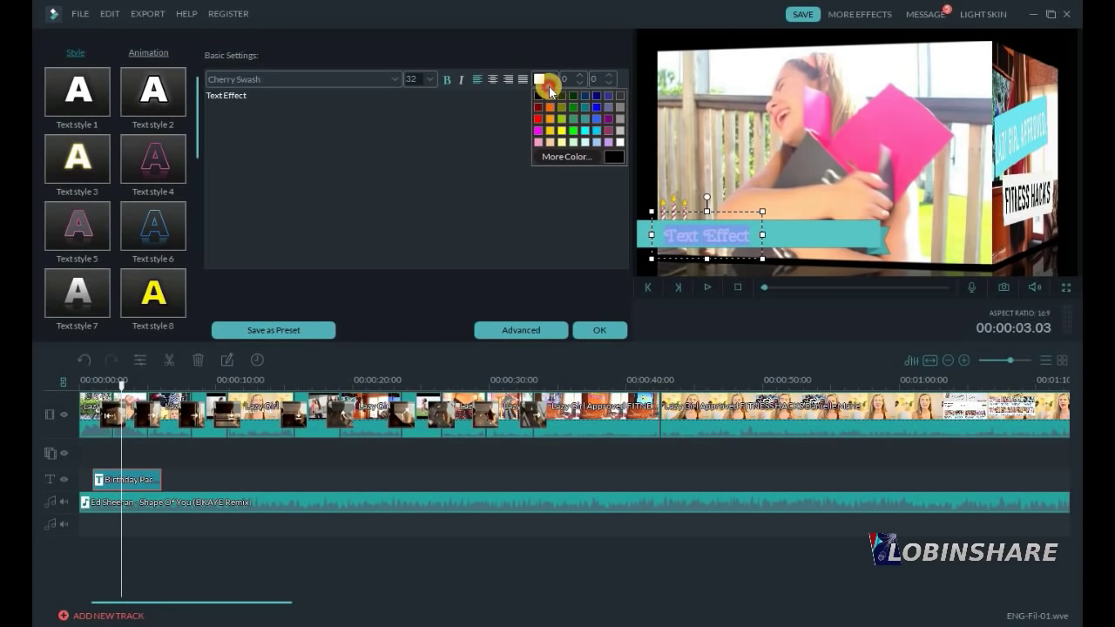
{"action": "left_click", "coordinate": [538, 132]}
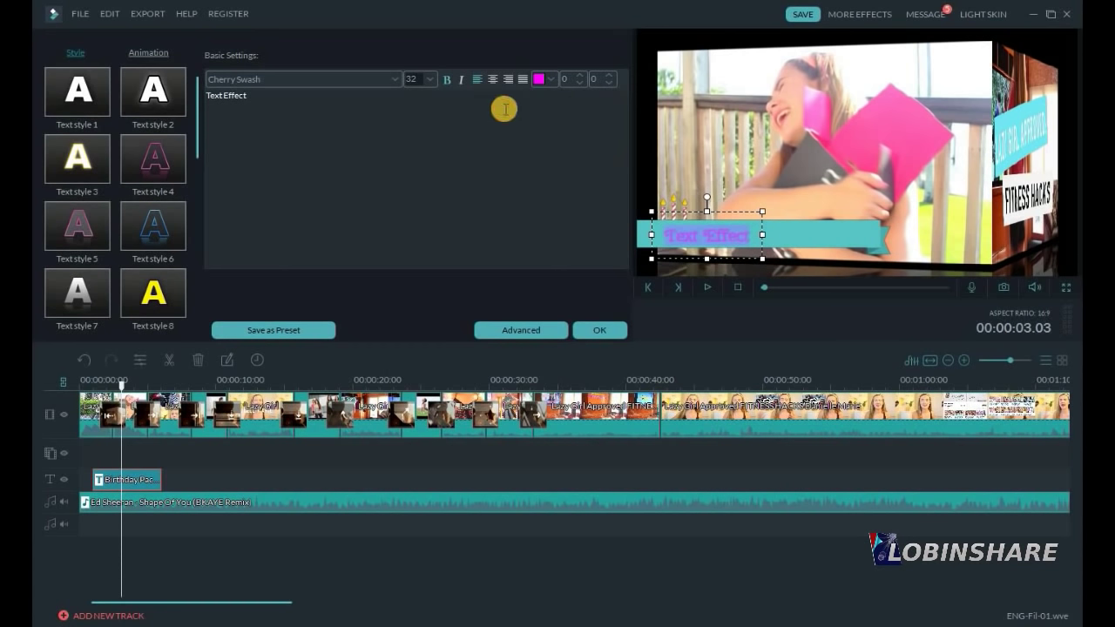
{"action": "left_click", "coordinate": [425, 86]}
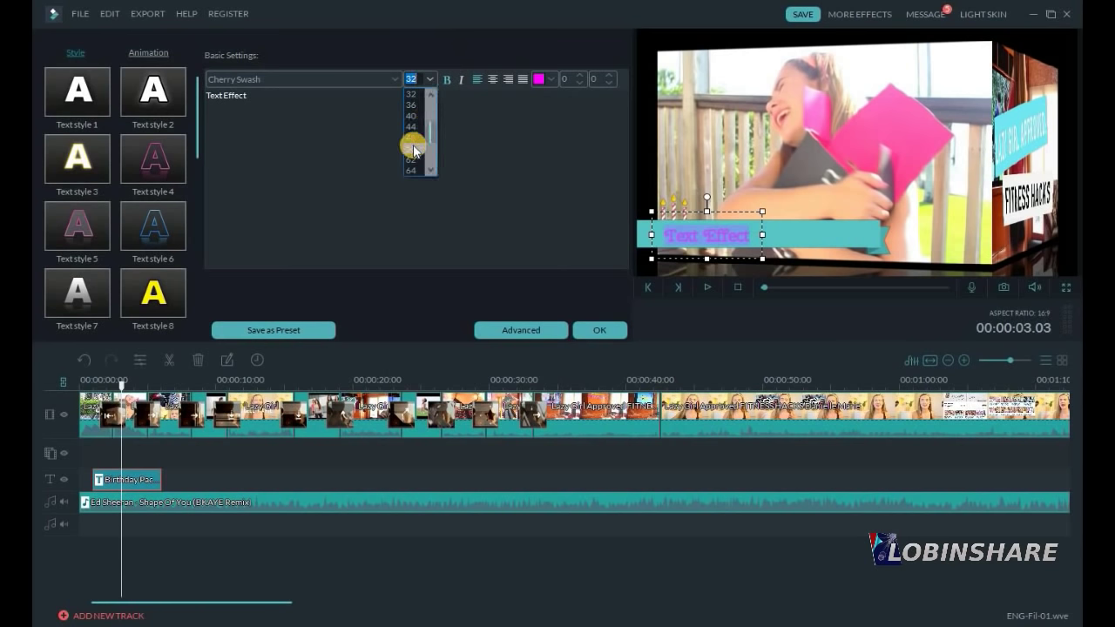
{"action": "left_click", "coordinate": [411, 139]}
{"action": "left_click", "coordinate": [391, 79]}
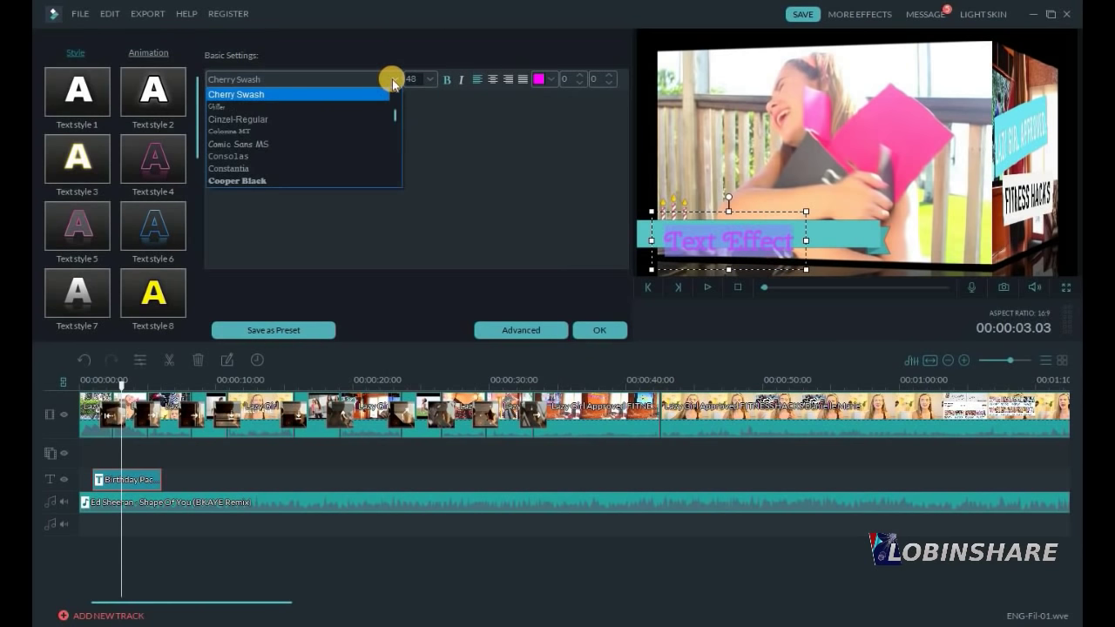
{"action": "left_click", "coordinate": [355, 115]}
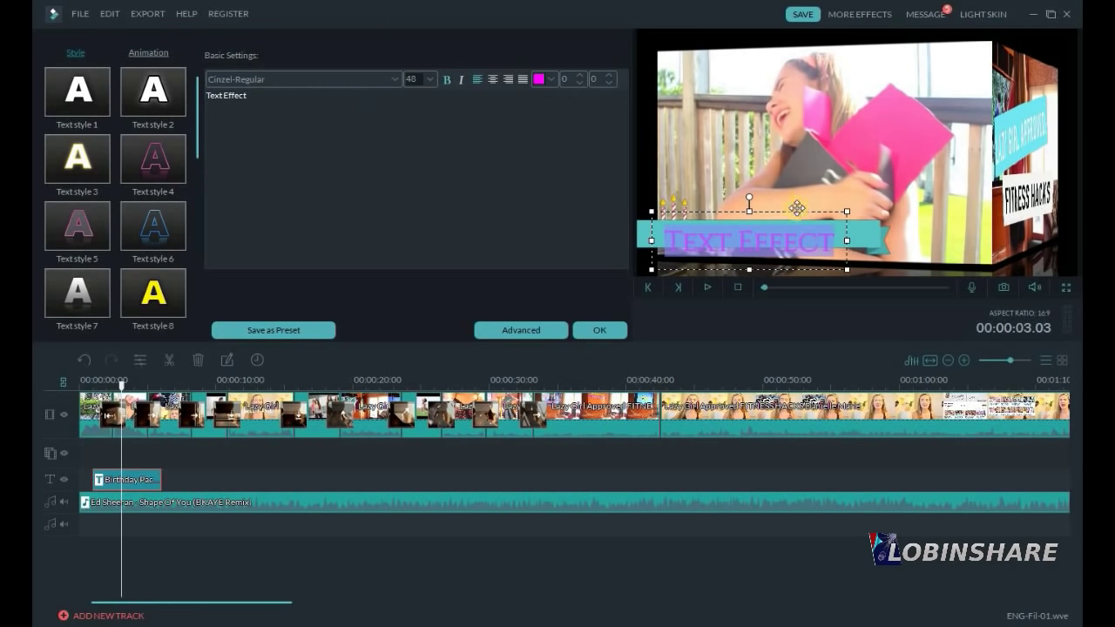
Move the "Text Effect" text up to mid-height of the picture and place the teal banner behind it.
{"action": "left_click_drag", "start_coordinate": [798, 207], "coordinate": [812, 178]}
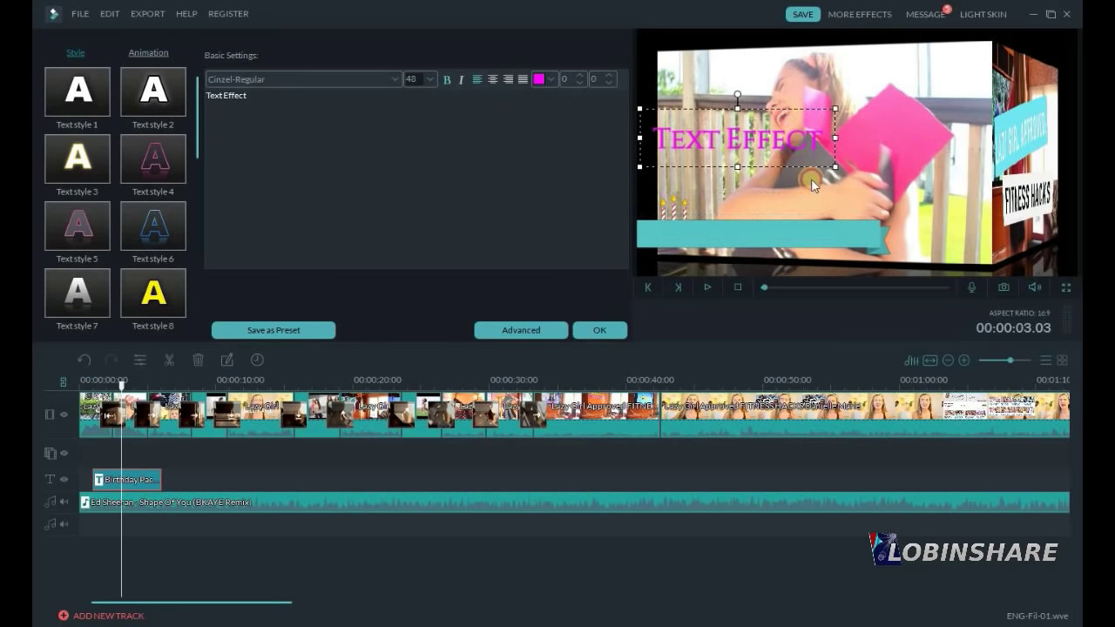
{"action": "left_click_drag", "start_coordinate": [793, 131], "coordinate": [798, 141]}
{"action": "left_click", "coordinate": [812, 230]}
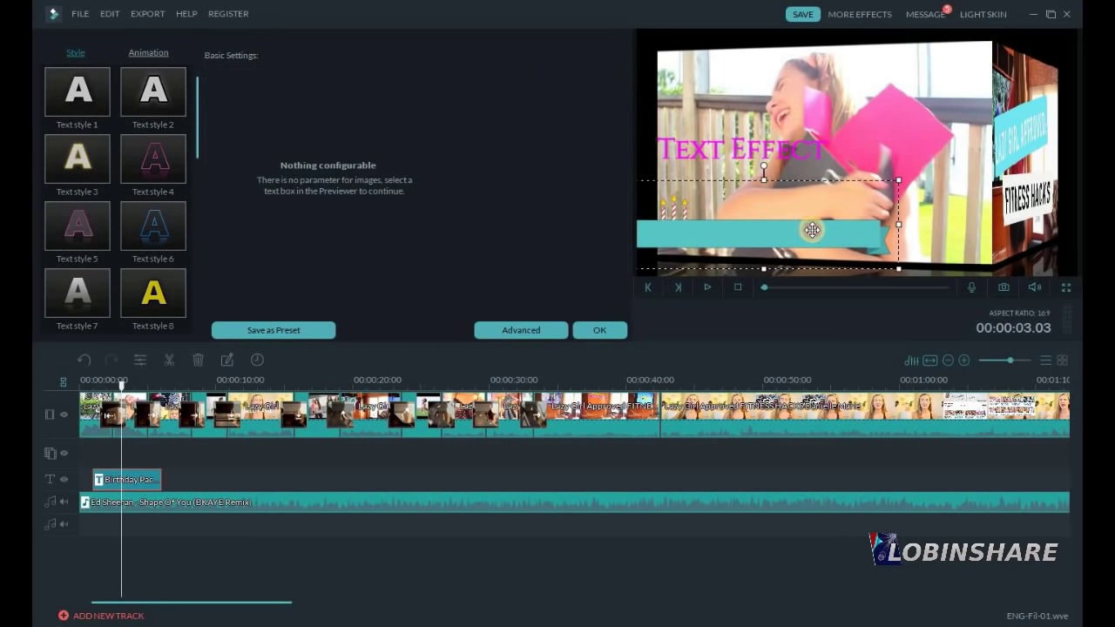
{"action": "left_click_drag", "start_coordinate": [847, 189], "coordinate": [854, 98]}
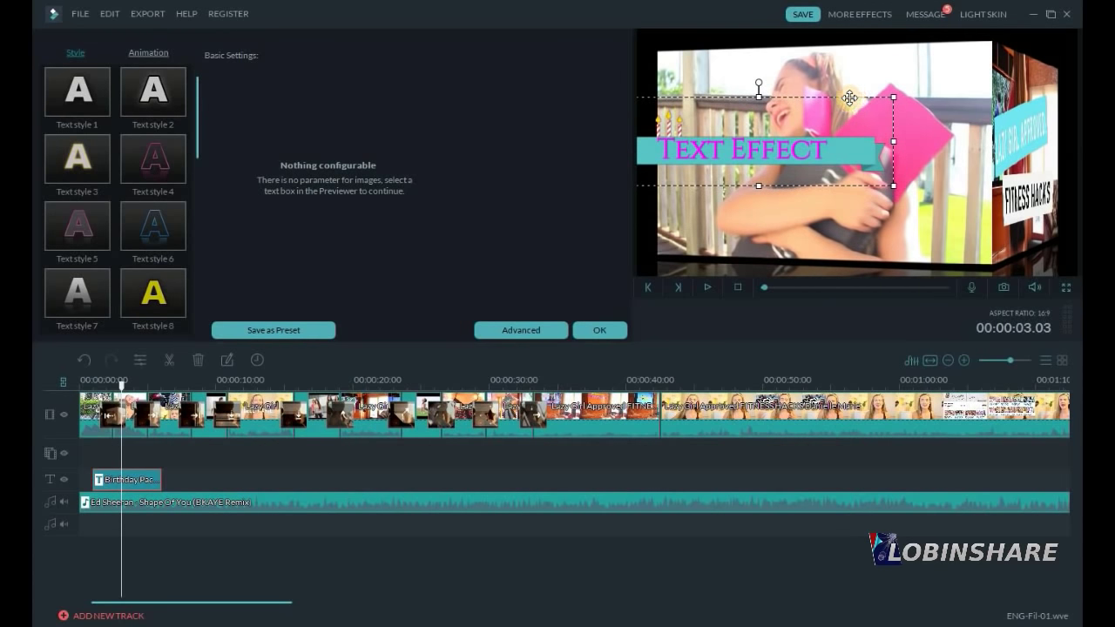
Enlarge the banner and its text, trying a counter-clockwise tilt and returning both to horizontal.
{"action": "left_click_drag", "start_coordinate": [759, 84], "coordinate": [752, 119]}
{"action": "left_click", "coordinate": [732, 146]}
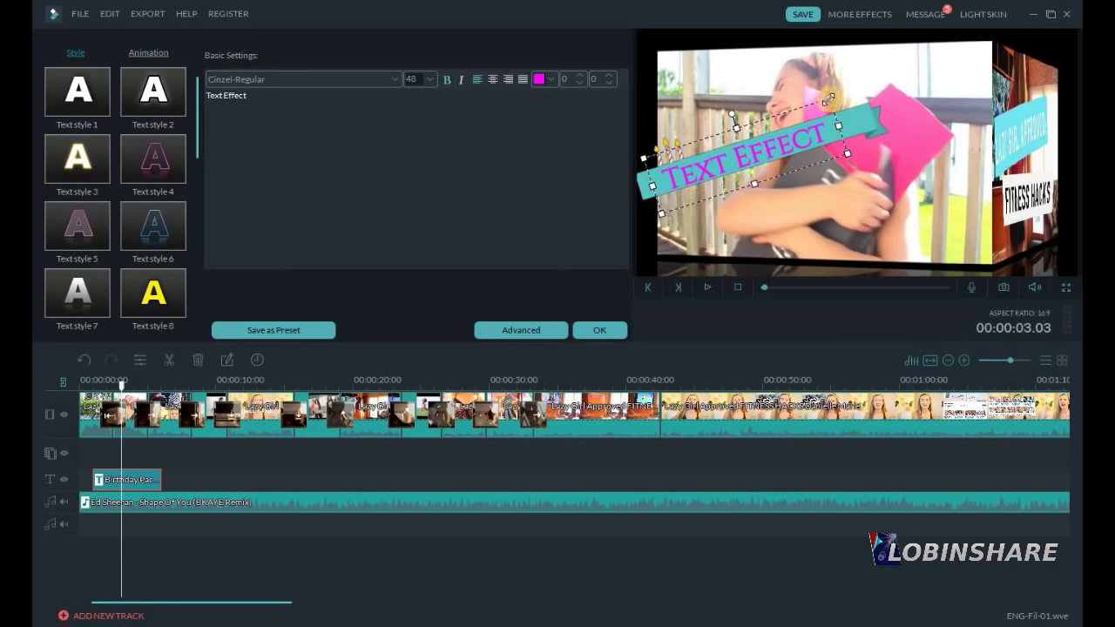
{"action": "left_click_drag", "start_coordinate": [828, 99], "coordinate": [921, 33]}
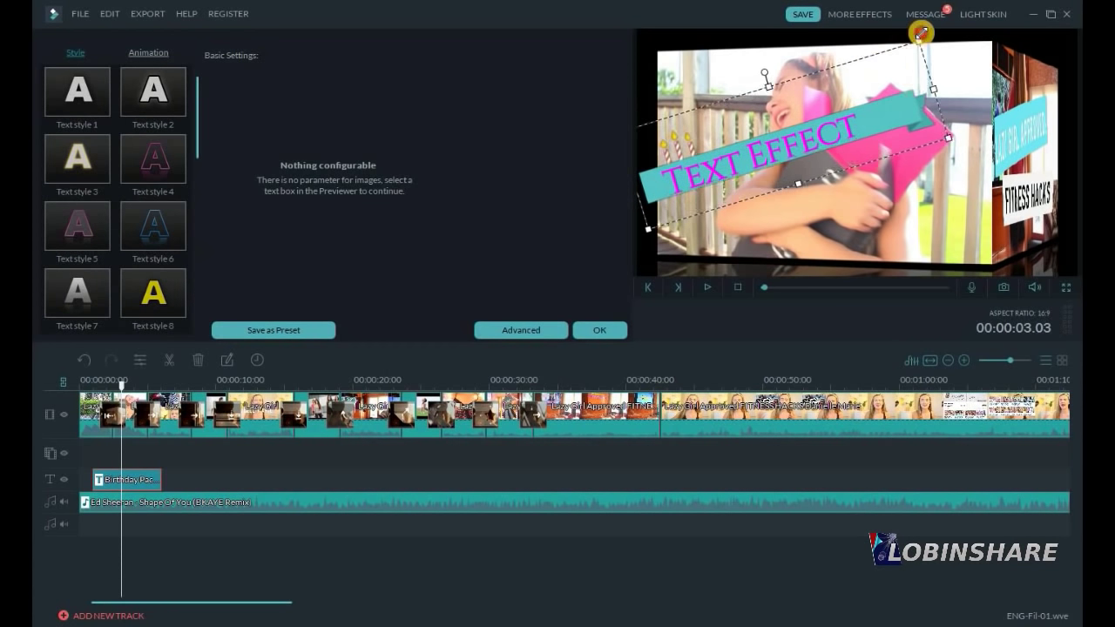
{"action": "left_click", "coordinate": [876, 155]}
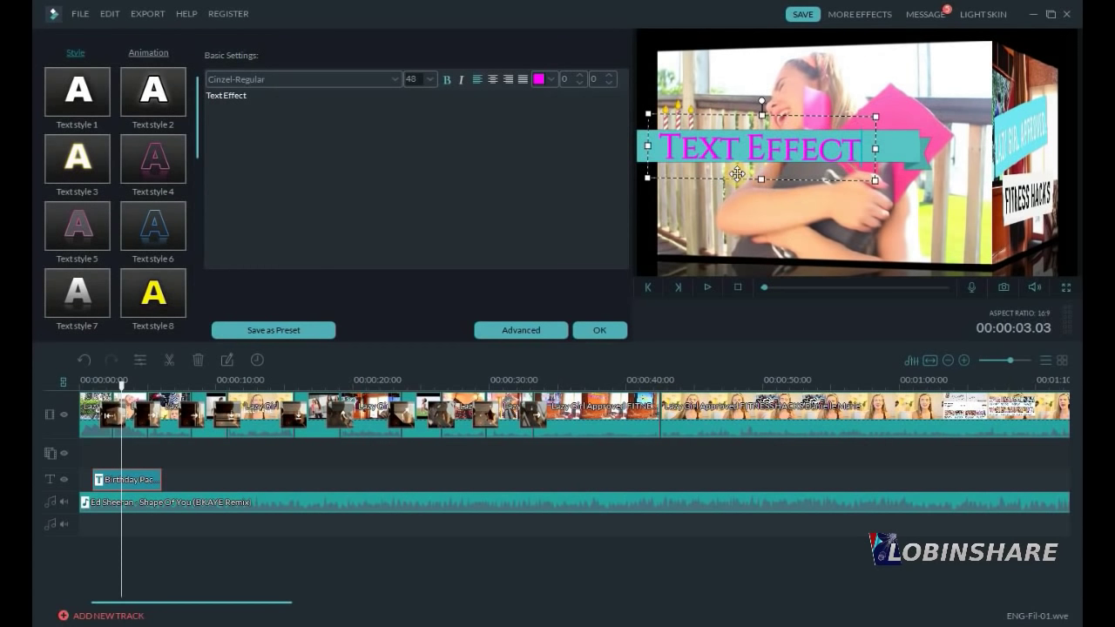
Move the enlarged banner and text down to the lower edge of the picture and accept the title edits.
{"action": "left_click_drag", "start_coordinate": [740, 181], "coordinate": [734, 271]}
{"action": "left_click", "coordinate": [792, 149]}
{"action": "left_click_drag", "start_coordinate": [794, 146], "coordinate": [790, 229]}
{"action": "left_click", "coordinate": [609, 329]}
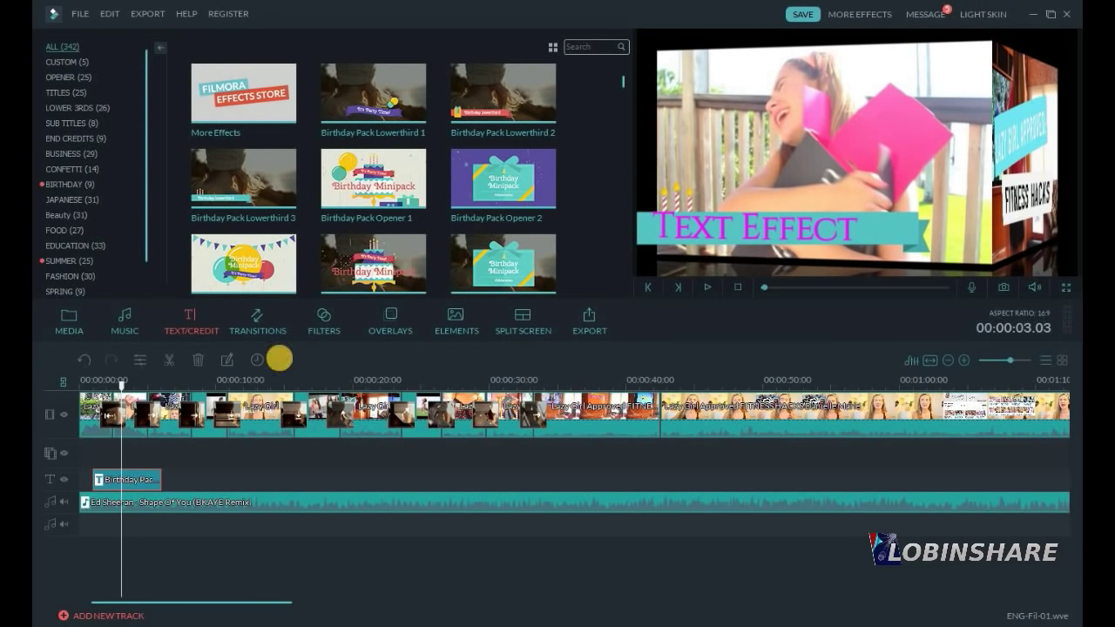
Move the lower-third title clip to the start of the text track and shorten it to 00:00:02:12.
{"action": "scroll", "coordinate": [624, 114], "scroll_direction": "down", "scroll_amount": 5}
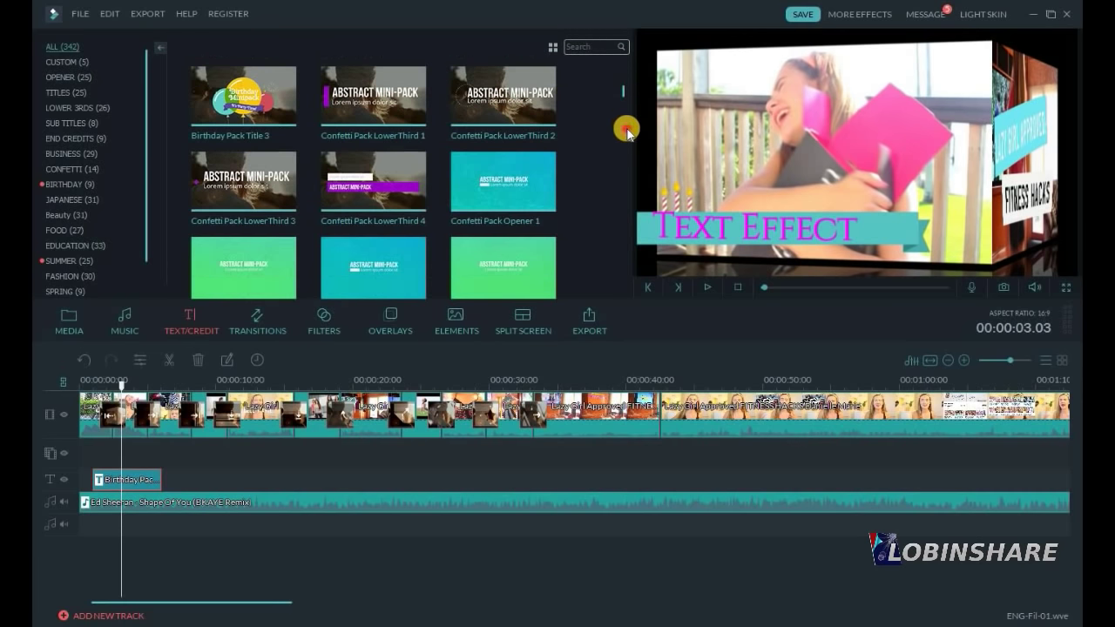
{"action": "scroll", "coordinate": [625, 149], "scroll_direction": "down", "scroll_amount": 5}
{"action": "scroll", "coordinate": [624, 151], "scroll_direction": "up", "scroll_amount": 10}
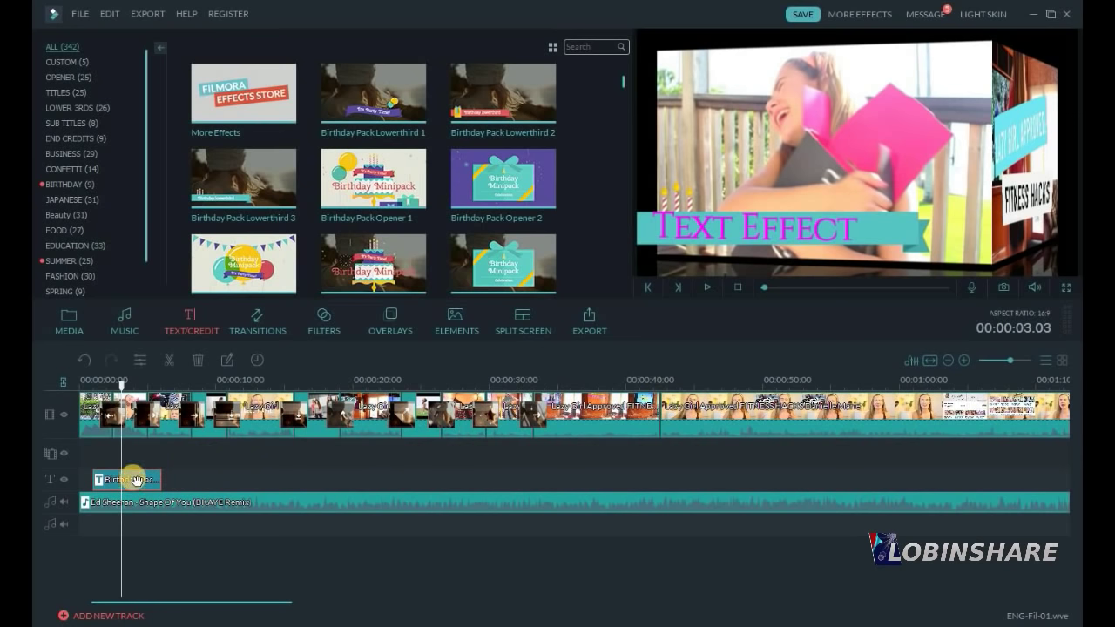
{"action": "left_click_drag", "start_coordinate": [137, 480], "coordinate": [113, 474]}
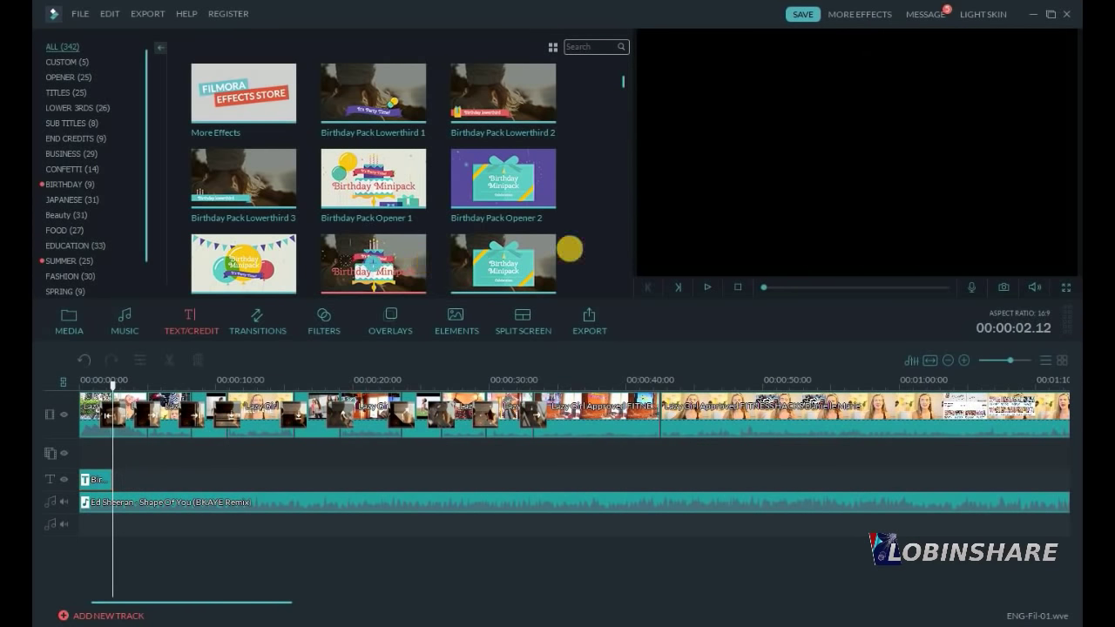
Preview the birthday cake title with the transparent background and add it to the text track at 00:00:05.00.
{"action": "left_click", "coordinate": [678, 287]}
{"action": "left_click", "coordinate": [711, 290]}
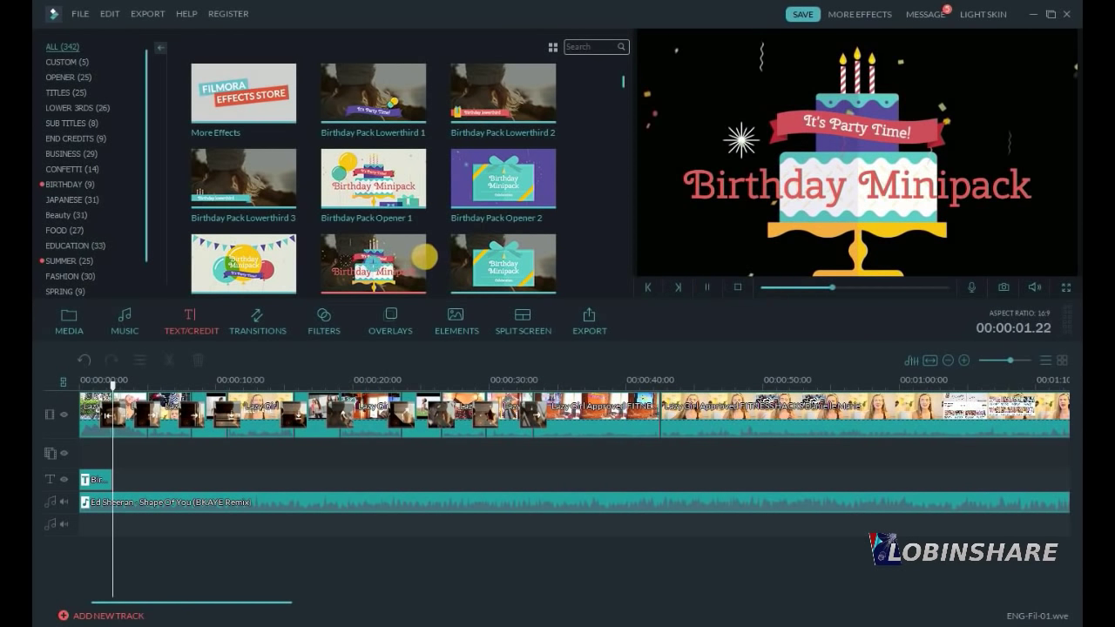
{"action": "left_click_drag", "start_coordinate": [416, 257], "coordinate": [153, 457]}
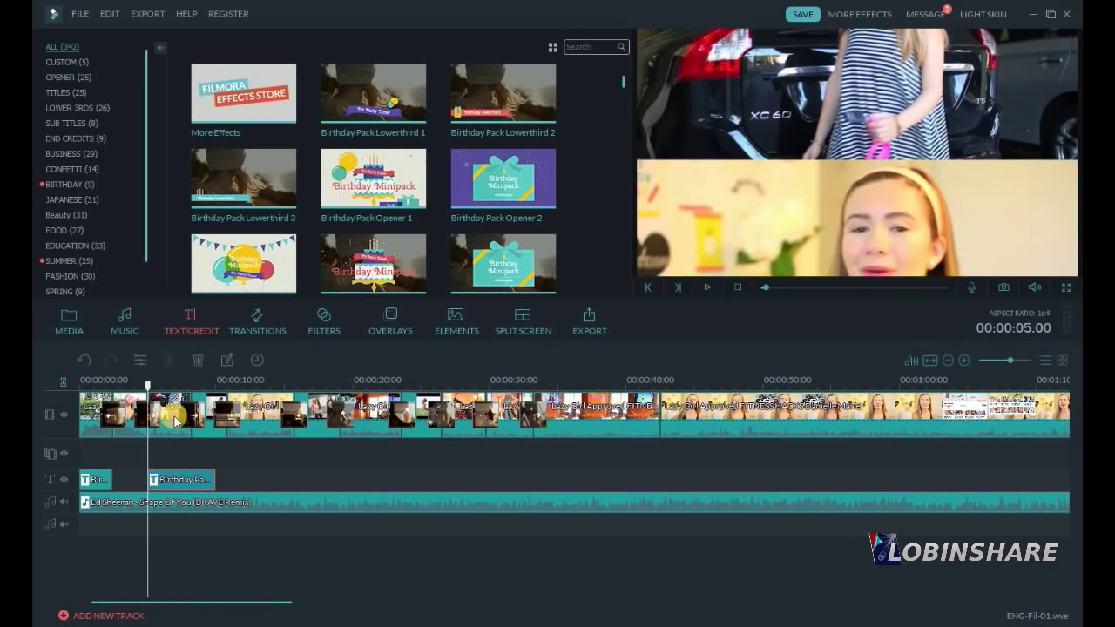
Open the second title clip for editing at 00:00:07.07 and shrink its "Birthday Minipack" text to about two thirds of its width.
{"action": "left_click", "coordinate": [177, 386]}
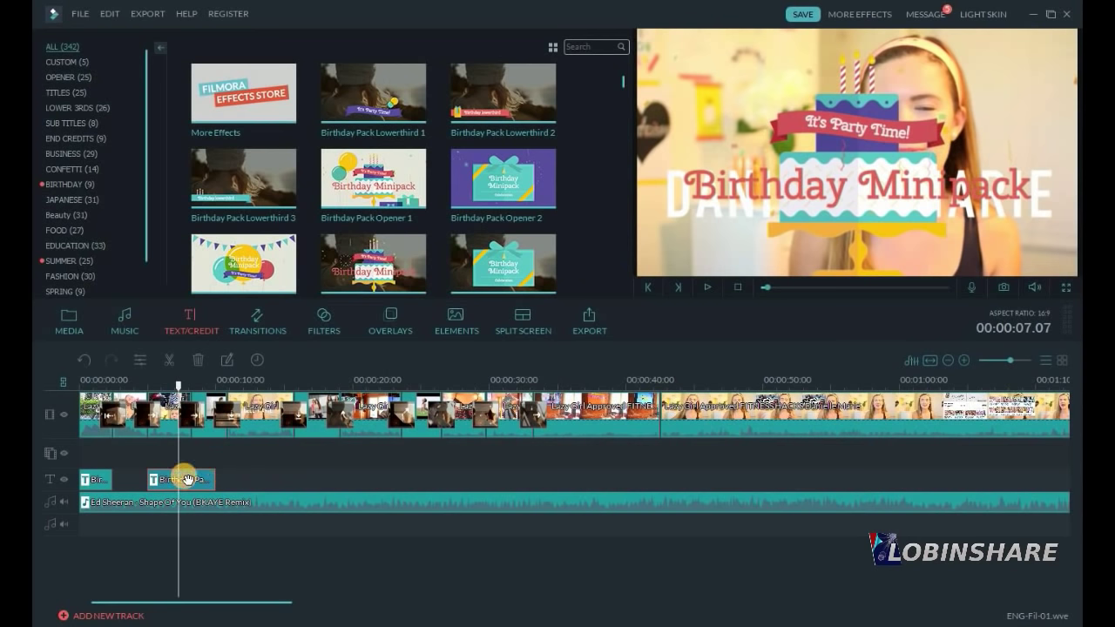
{"action": "left_click", "coordinate": [142, 360]}
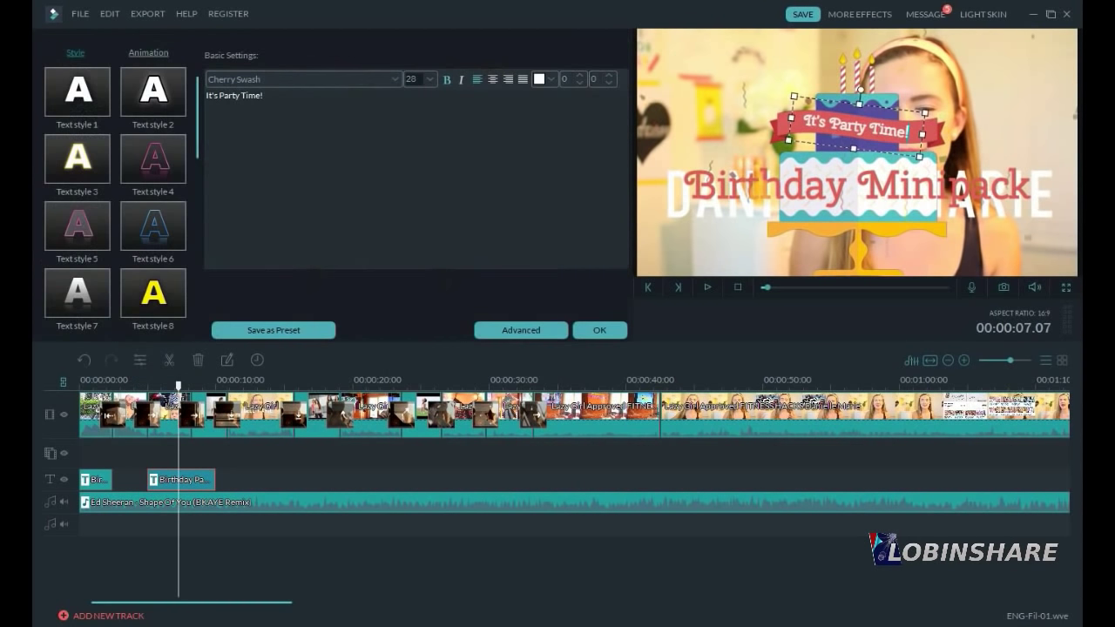
{"action": "left_click", "coordinate": [817, 206]}
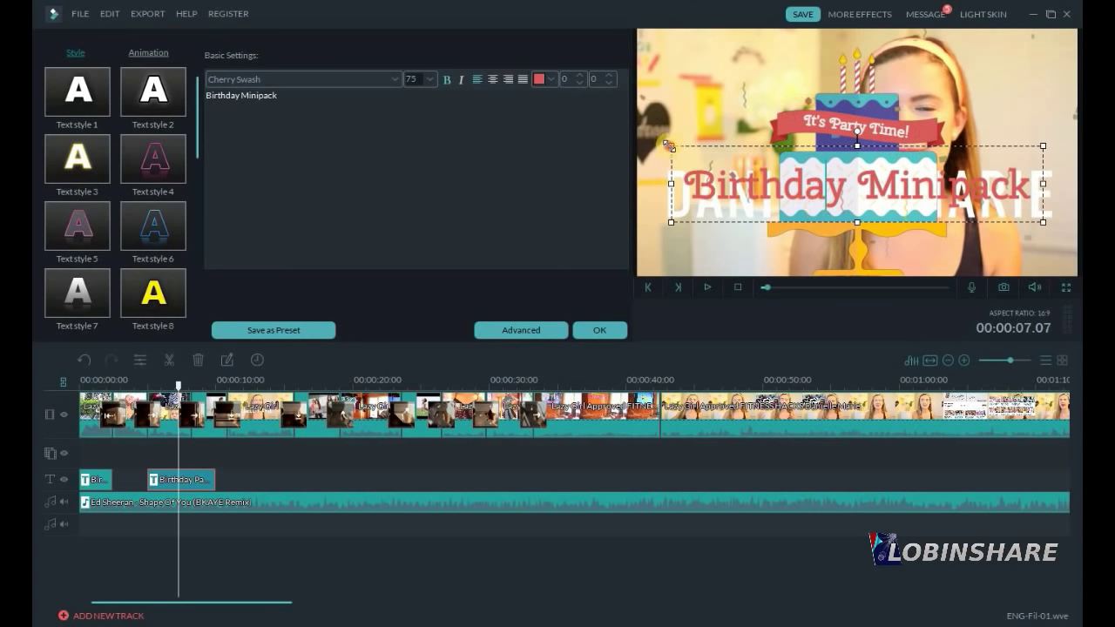
{"action": "left_click_drag", "start_coordinate": [668, 145], "coordinate": [808, 167]}
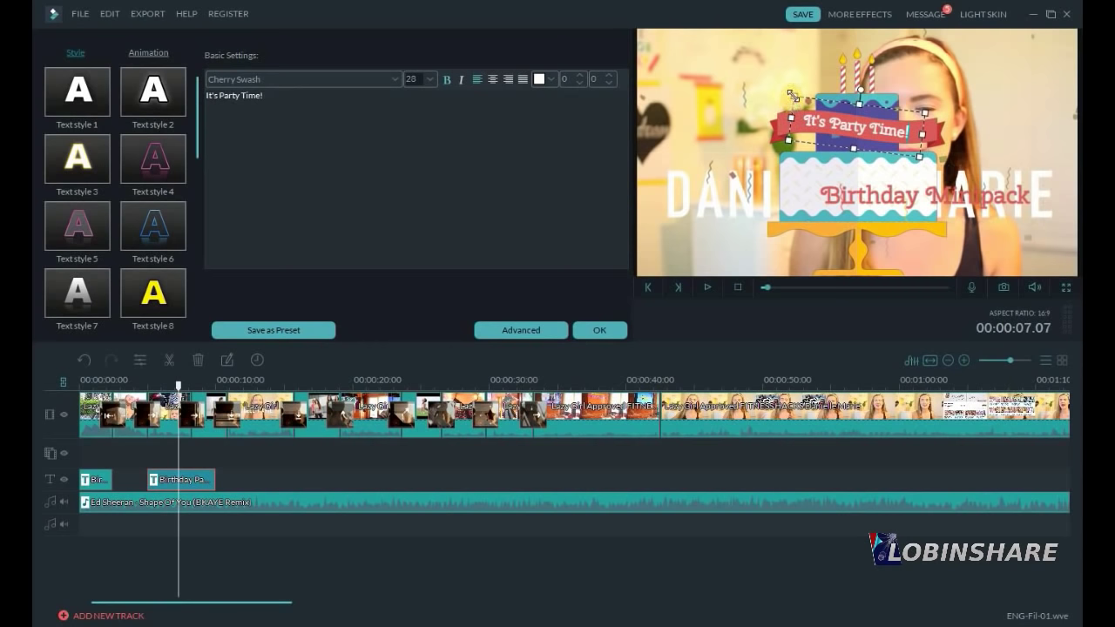
Shrink the birthday cake graphic and place it in the lower-left part of the picture.
{"action": "left_click", "coordinate": [816, 108]}
{"action": "left_click_drag", "start_coordinate": [816, 108], "coordinate": [838, 146]}
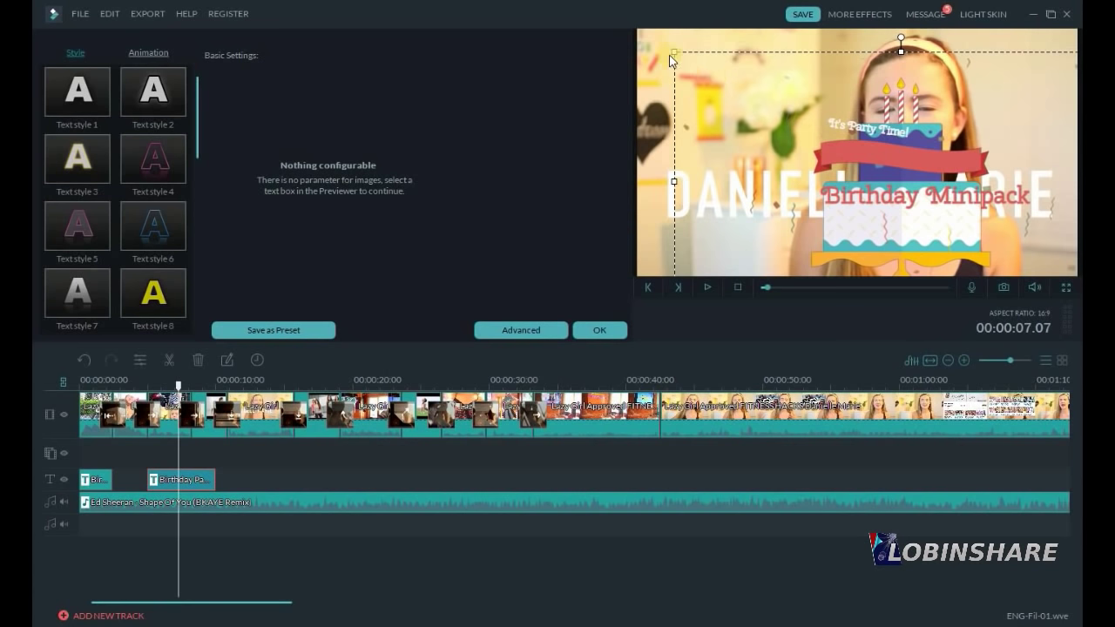
{"action": "left_click_drag", "start_coordinate": [674, 49], "coordinate": [830, 173]}
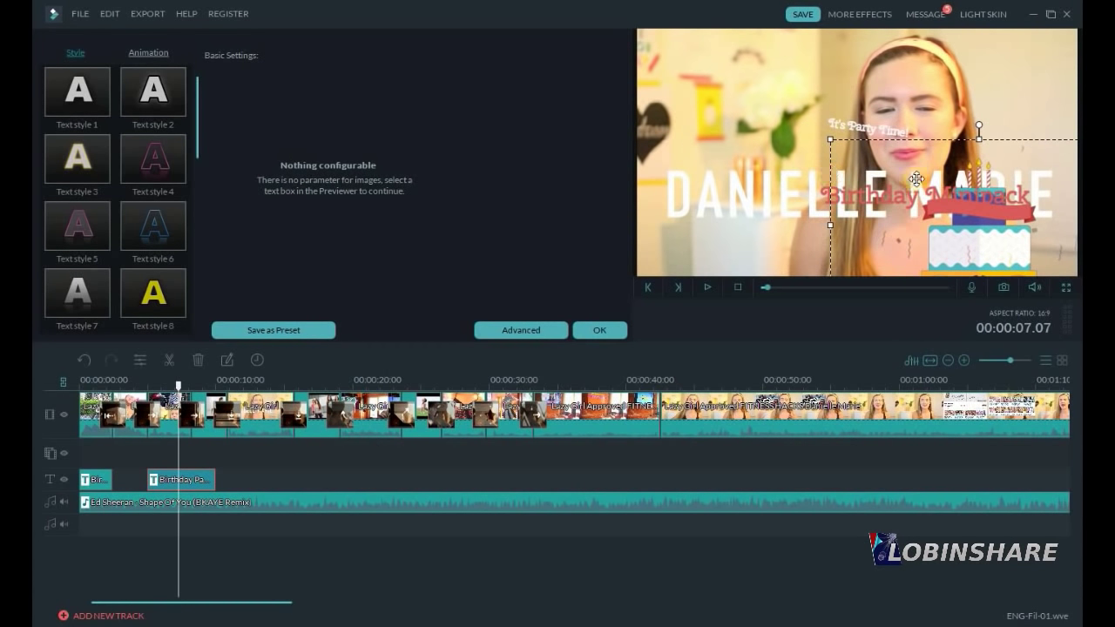
{"action": "left_click_drag", "start_coordinate": [956, 148], "coordinate": [748, 104]}
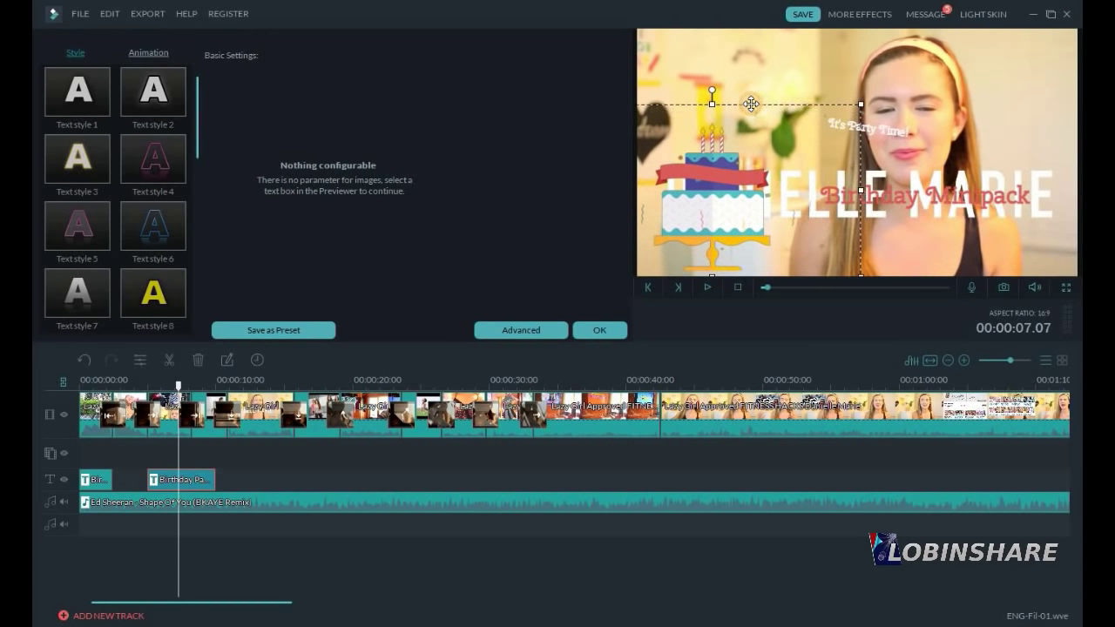
Move the "Birthday Minipack" text onto the cake and reduce it to roughly the cake's width.
{"action": "left_click", "coordinate": [925, 197]}
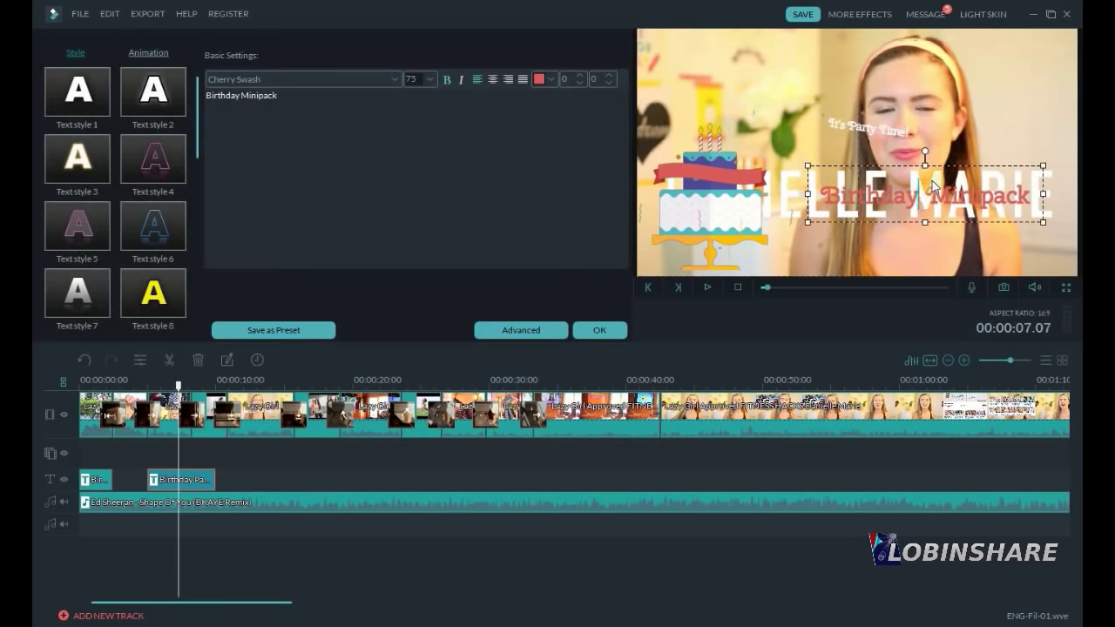
{"action": "left_click_drag", "start_coordinate": [955, 165], "coordinate": [784, 183]}
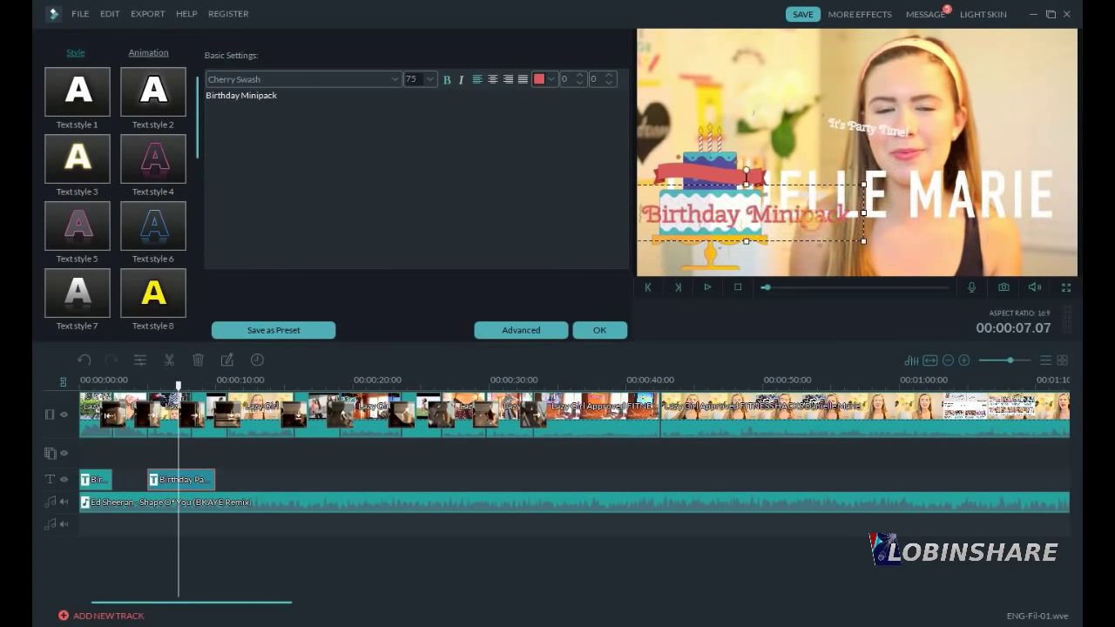
{"action": "left_click_drag", "start_coordinate": [873, 237], "coordinate": [768, 198]}
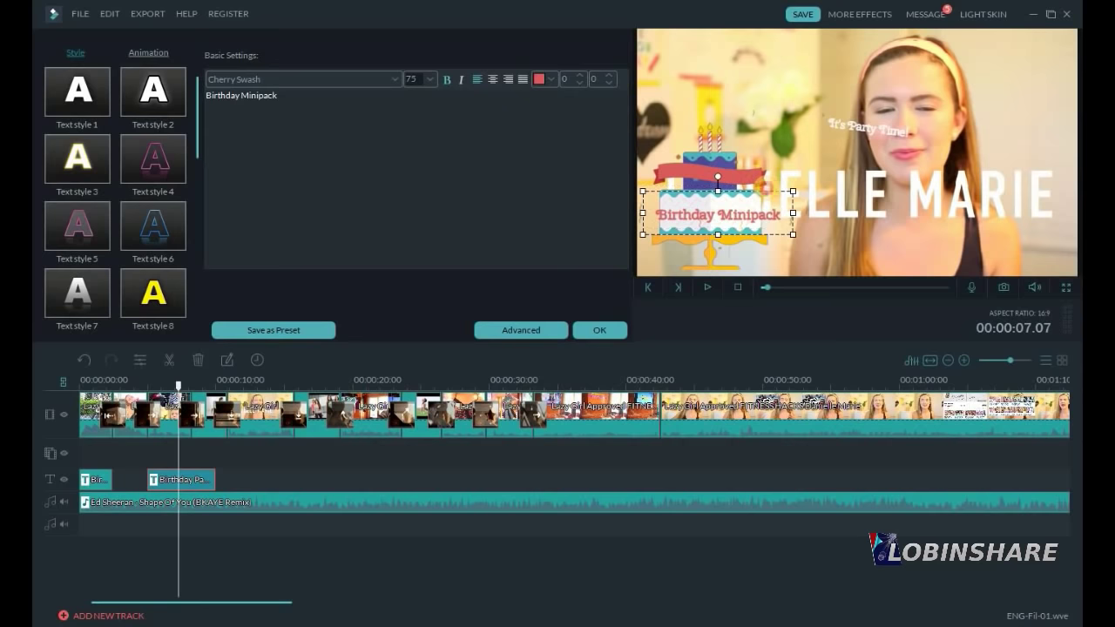
Move the "It's Party Time!" text to the lower-right part of the picture and accept the title edits.
{"action": "left_click", "coordinate": [847, 142]}
{"action": "left_click_drag", "start_coordinate": [887, 109], "coordinate": [920, 229]}
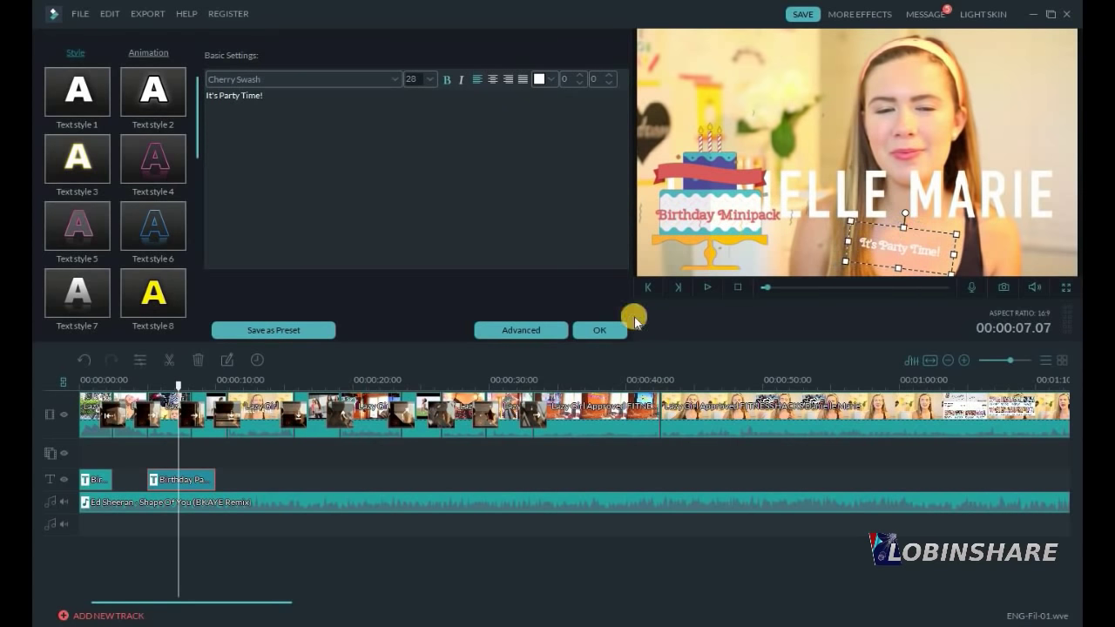
{"action": "left_click", "coordinate": [613, 329]}
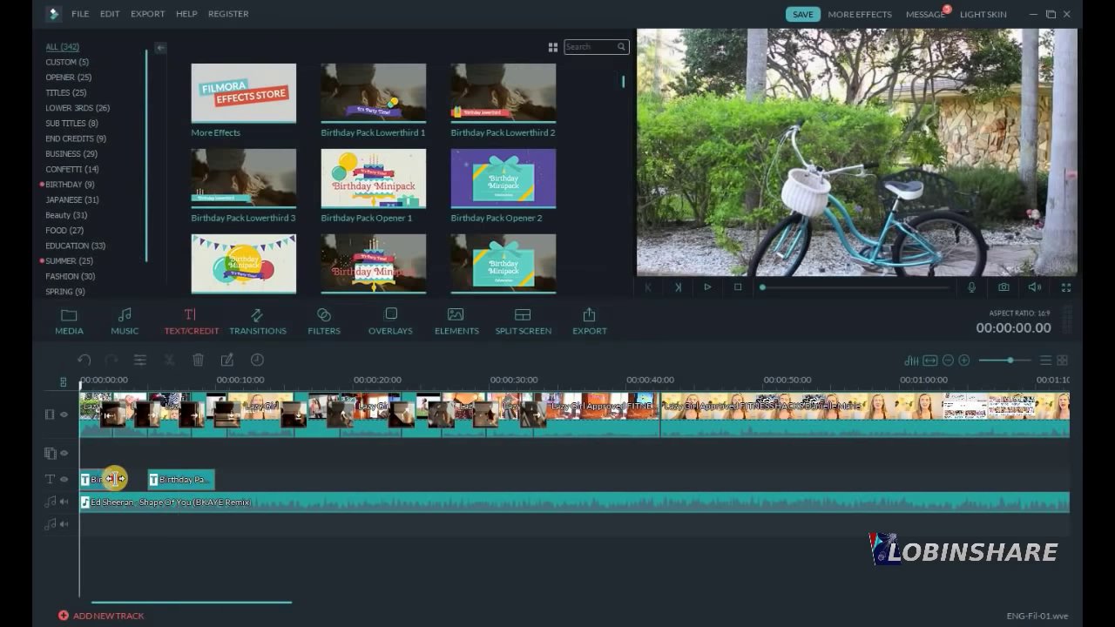
Extend the first title clip to a duration of 00:00:03:23 and play the timeline from the start through the second title.
{"action": "left_click_drag", "start_coordinate": [114, 479], "coordinate": [131, 478]}
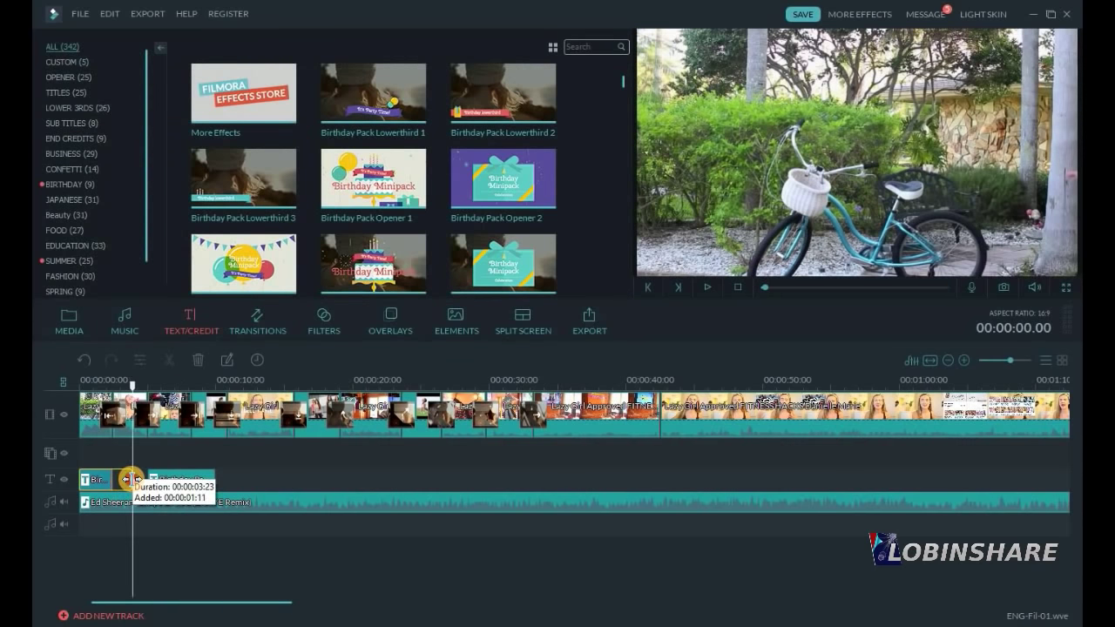
{"action": "left_click", "coordinate": [80, 384]}
{"action": "left_click", "coordinate": [722, 290]}
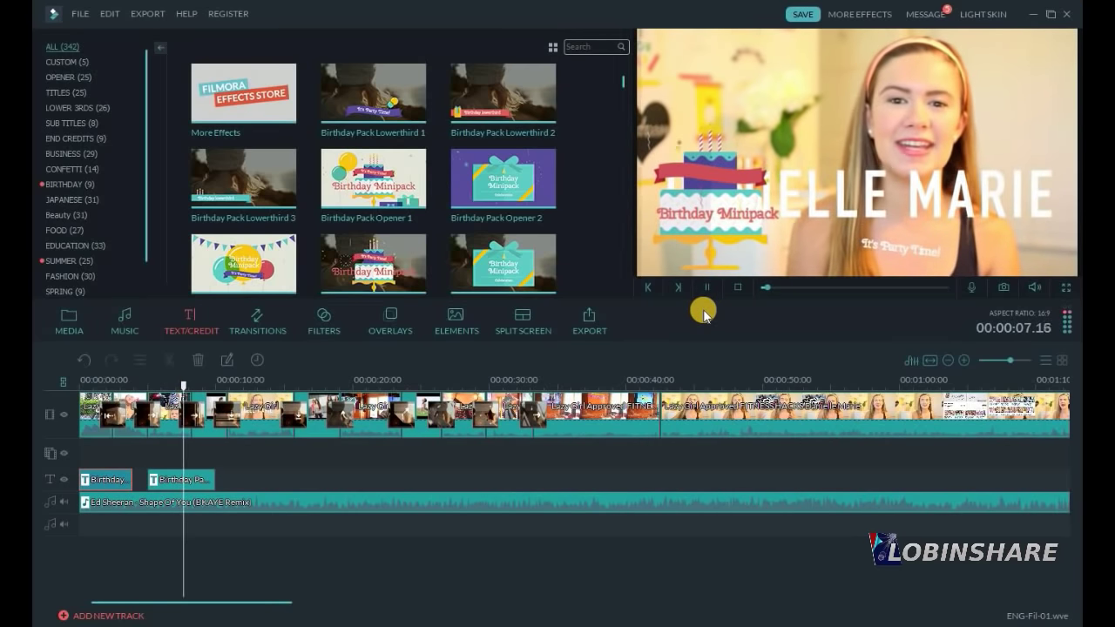
{"action": "key", "text": "space"}
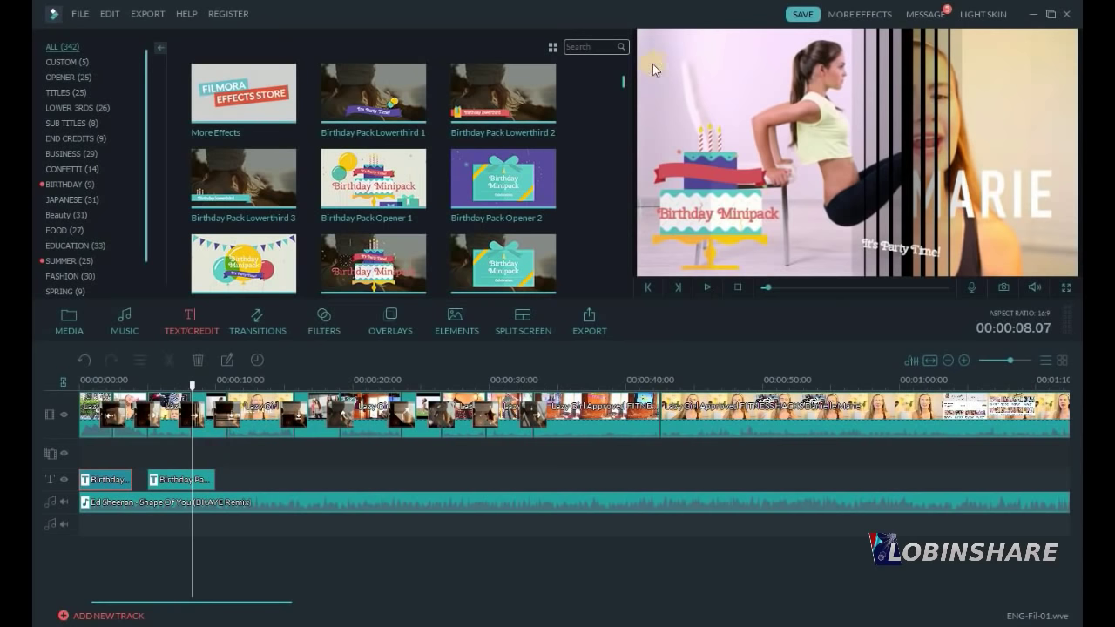
Add the Confetti Pack LowerThird 3 title to the text track at 00:00:15.18 and shorten it by about a third.
{"action": "scroll", "coordinate": [621, 95], "scroll_direction": "down", "scroll_amount": 10}
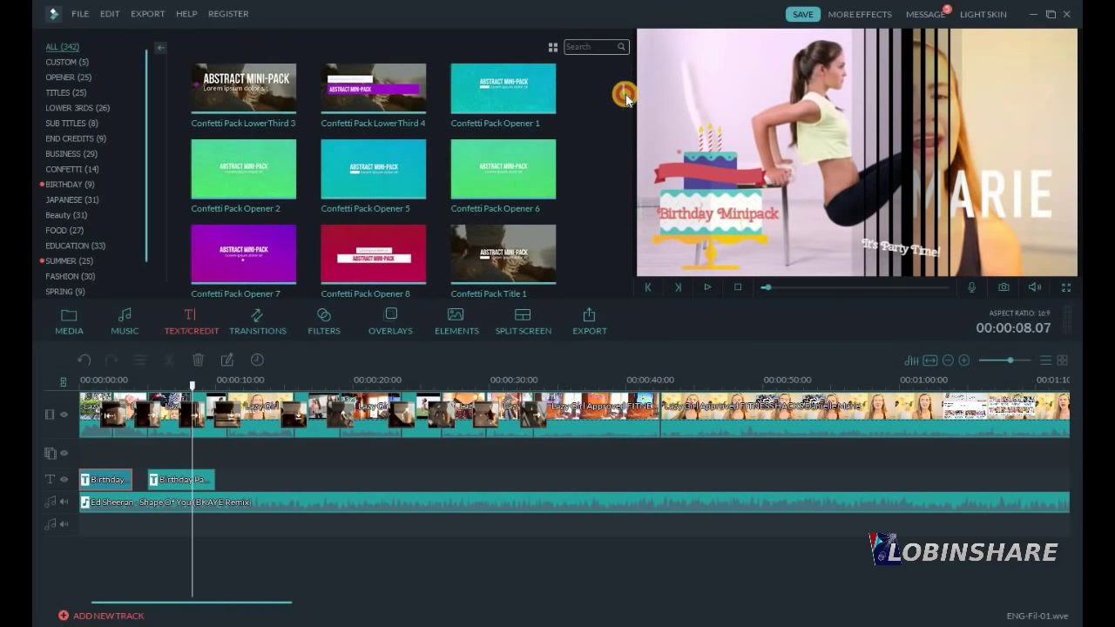
{"action": "left_click", "coordinate": [284, 92]}
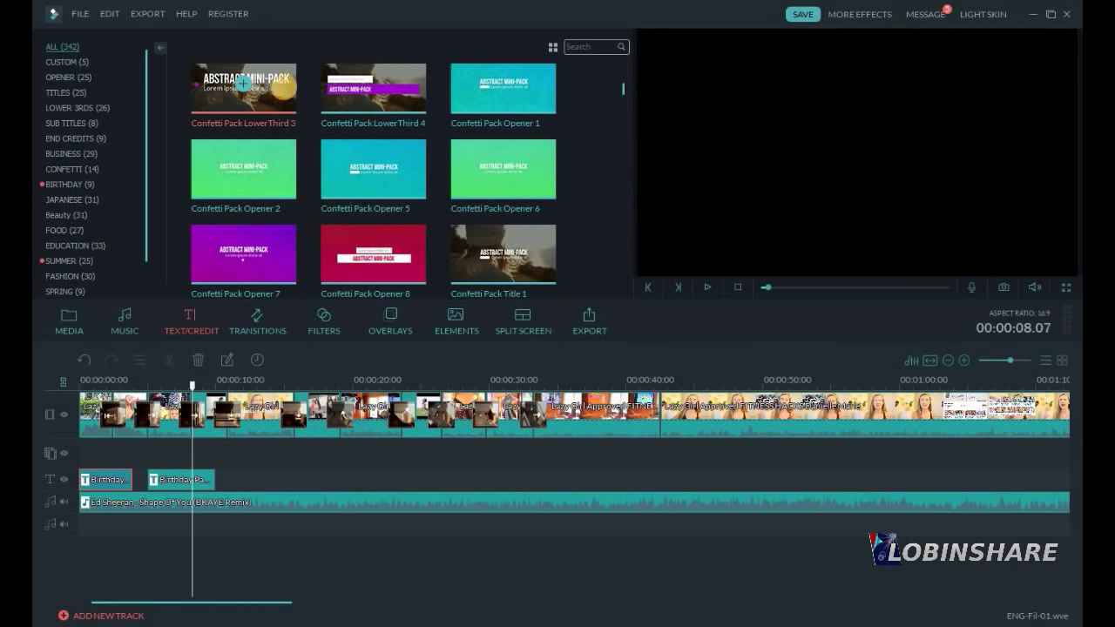
{"action": "left_click_drag", "start_coordinate": [285, 93], "coordinate": [303, 467]}
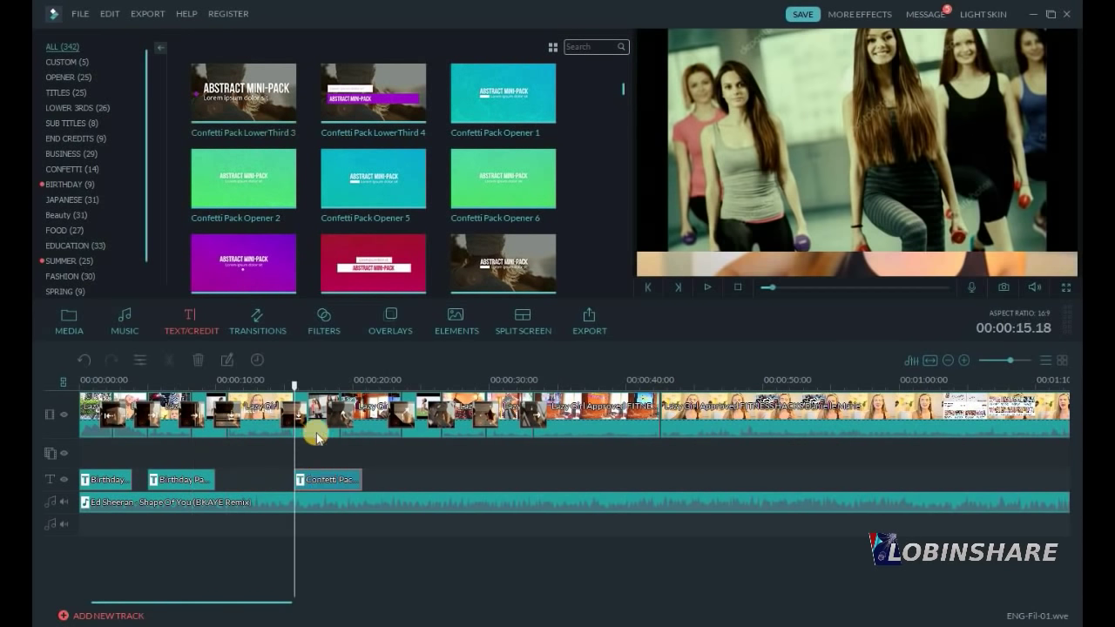
{"action": "left_click", "coordinate": [352, 482]}
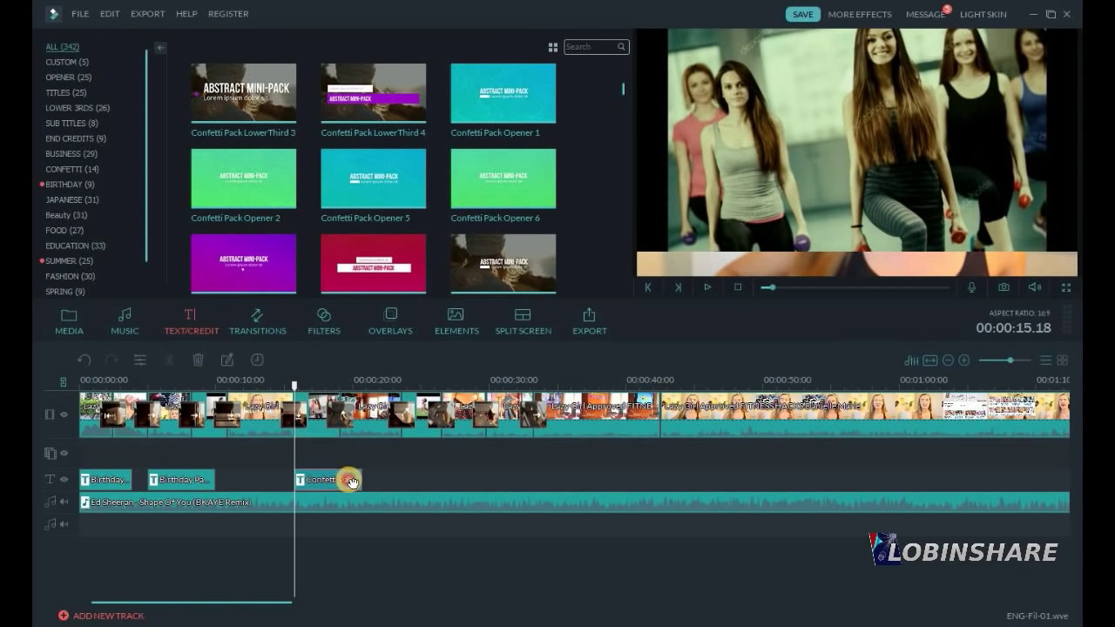
{"action": "left_click_drag", "start_coordinate": [359, 480], "coordinate": [340, 480]}
Open the confetti title for editing and replace its headline with "GYM'S GIRLS".
{"action": "left_click", "coordinate": [312, 385]}
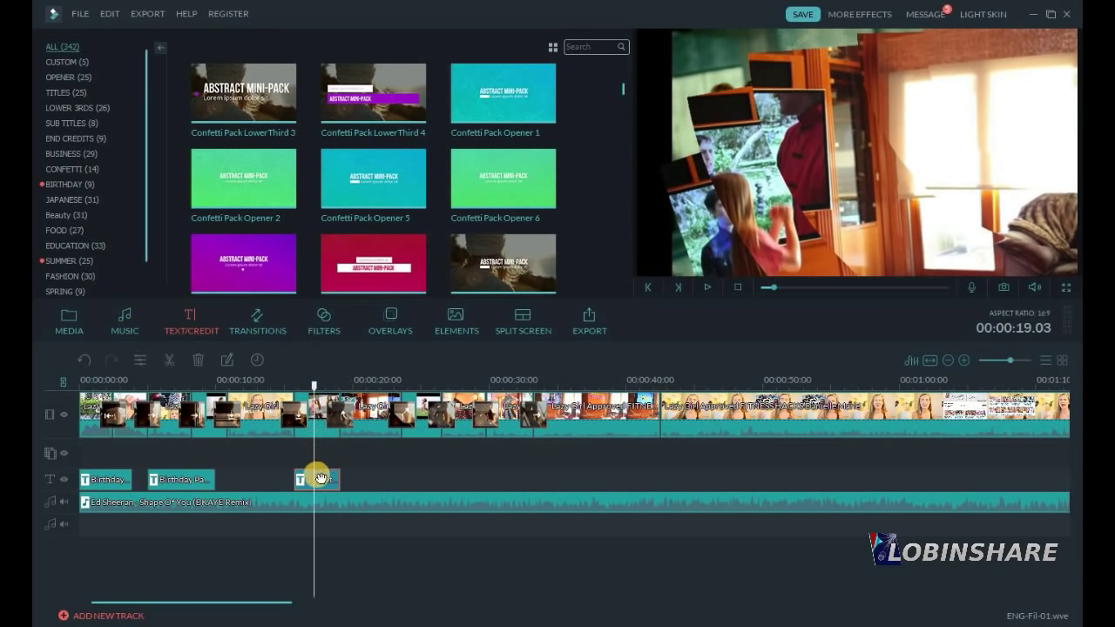
{"action": "left_click", "coordinate": [320, 478]}
{"action": "left_click", "coordinate": [139, 359]}
{"action": "left_click_drag", "start_coordinate": [1050, 130], "coordinate": [671, 144]}
{"action": "type", "text": "GYM'S GIRLS"}
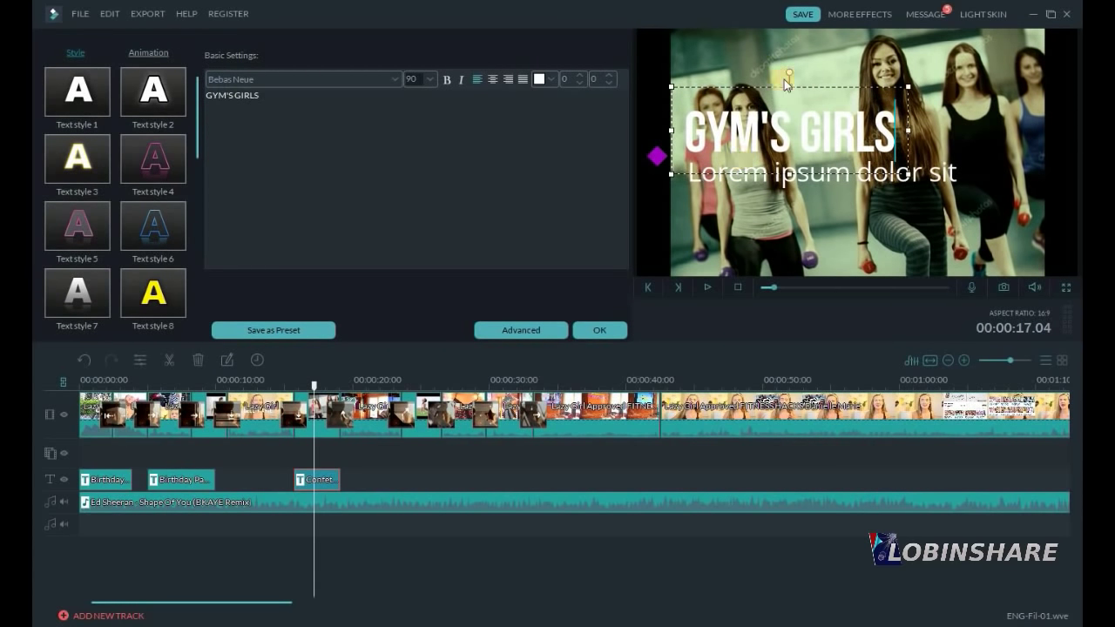
Move the headline, the placeholder subtitle beneath it and the purple diamond down to the lower part of the picture.
{"action": "left_click_drag", "start_coordinate": [818, 84], "coordinate": [823, 173]}
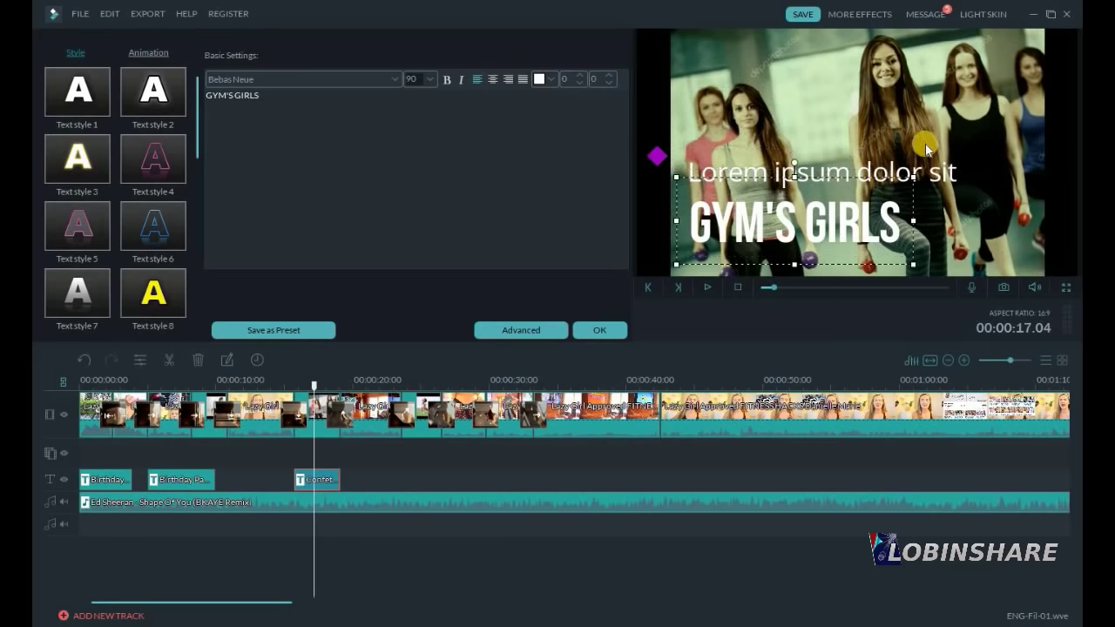
{"action": "left_click_drag", "start_coordinate": [937, 155], "coordinate": [957, 220]}
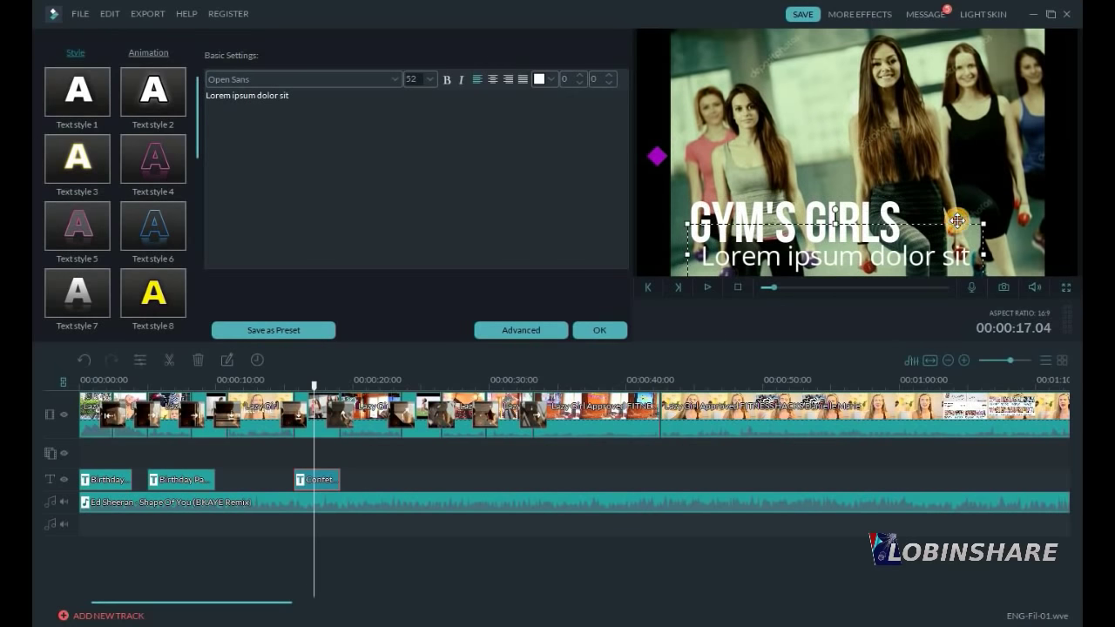
{"action": "left_click", "coordinate": [674, 123]}
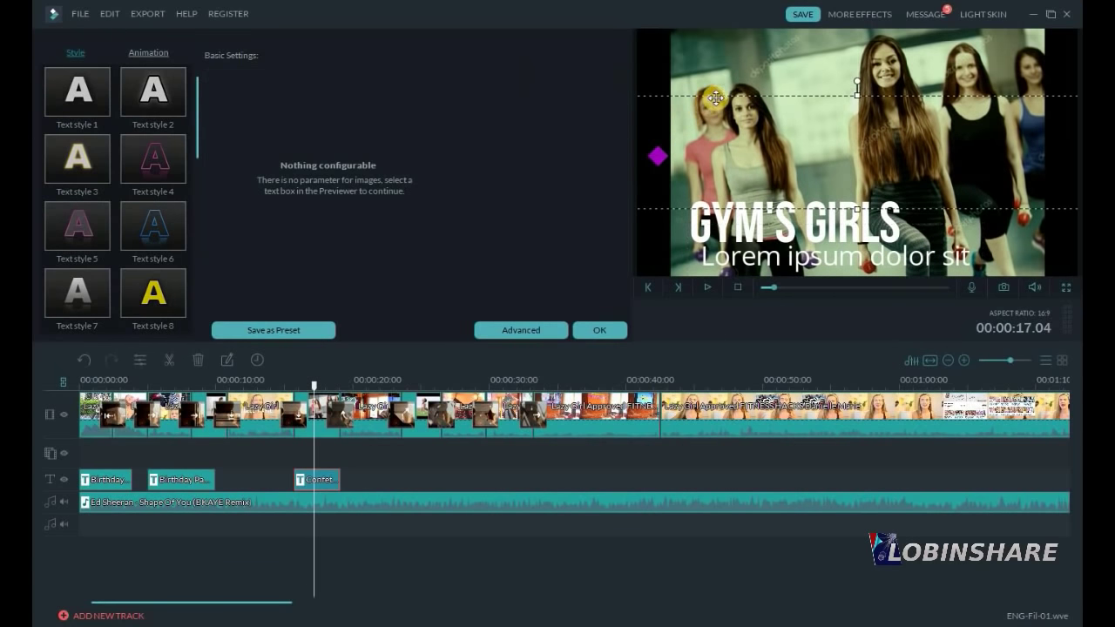
{"action": "left_click_drag", "start_coordinate": [716, 97], "coordinate": [713, 178]}
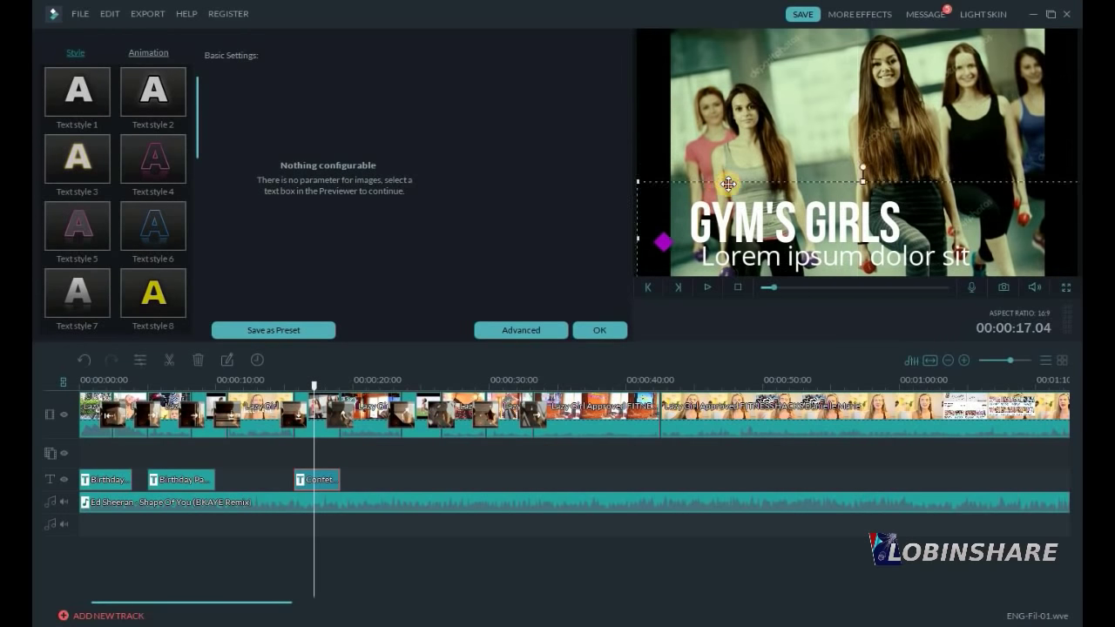
Replace the "Lorem ipsum dolor sit" subtitle with "BEAUTYFULL" and preview the edited title.
{"action": "left_click", "coordinate": [827, 254]}
{"action": "type", "text": "BEAUTYFULL"}
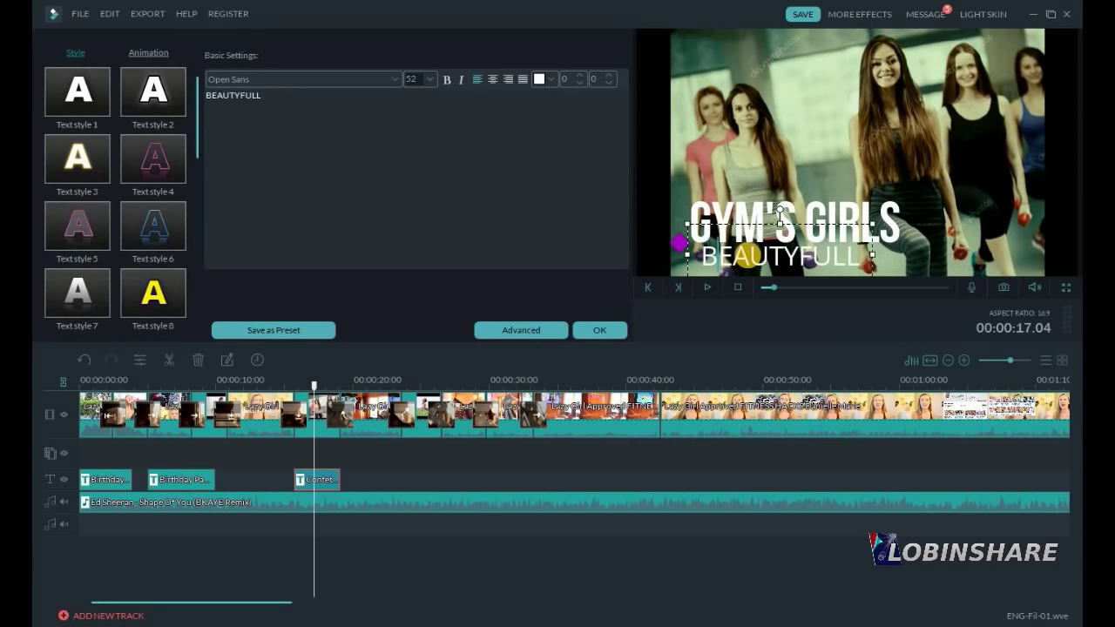
{"action": "left_click", "coordinate": [704, 290]}
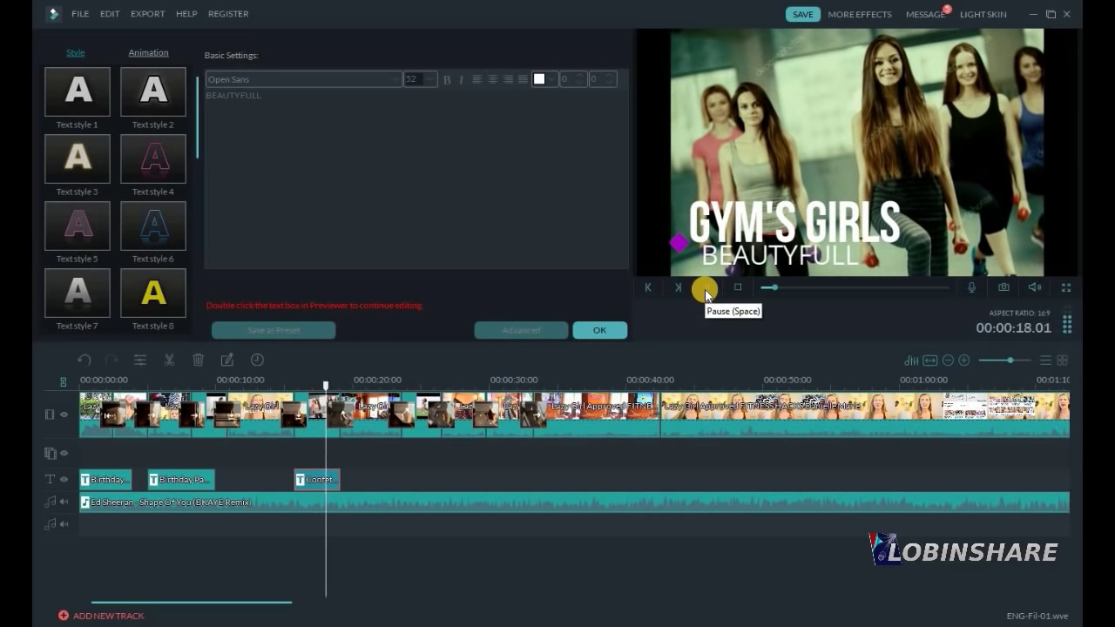
{"action": "left_click", "coordinate": [704, 290]}
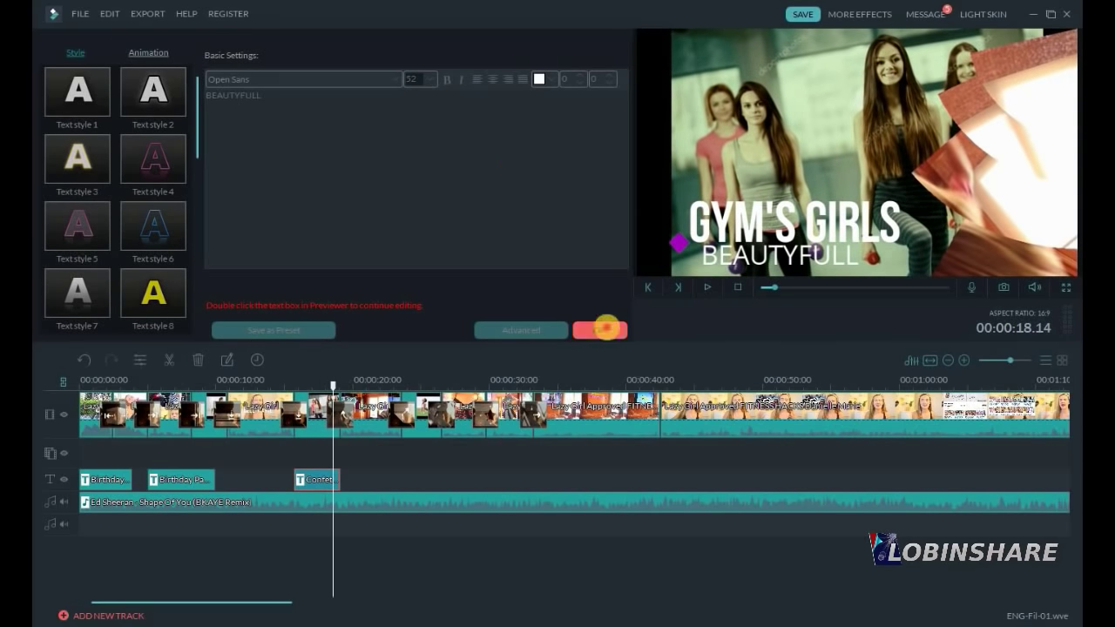
Preview Romantic Pack Title 2 and place it on the text track just before the confetti title.
{"action": "left_click", "coordinate": [603, 329]}
{"action": "scroll", "coordinate": [626, 99], "scroll_direction": "down", "scroll_amount": 5}
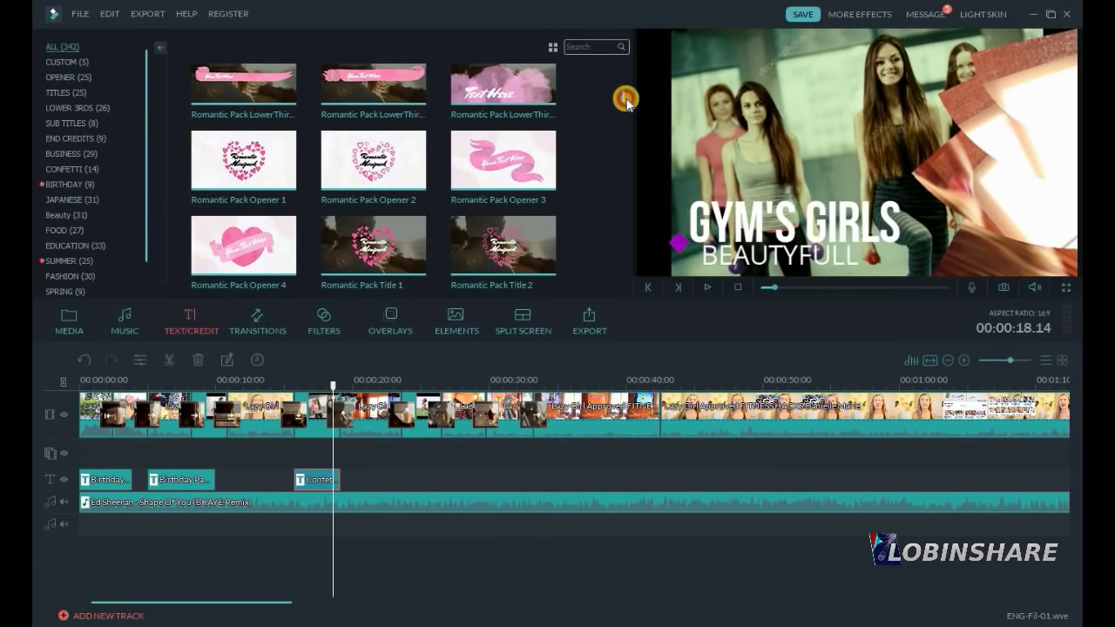
{"action": "left_click", "coordinate": [475, 235]}
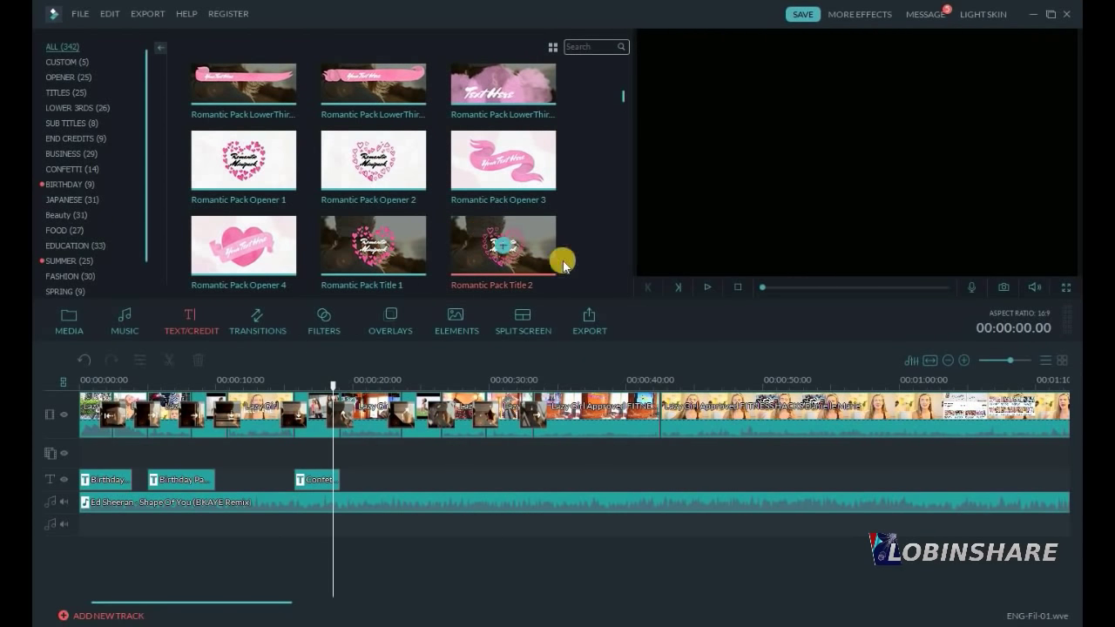
{"action": "left_click", "coordinate": [707, 287]}
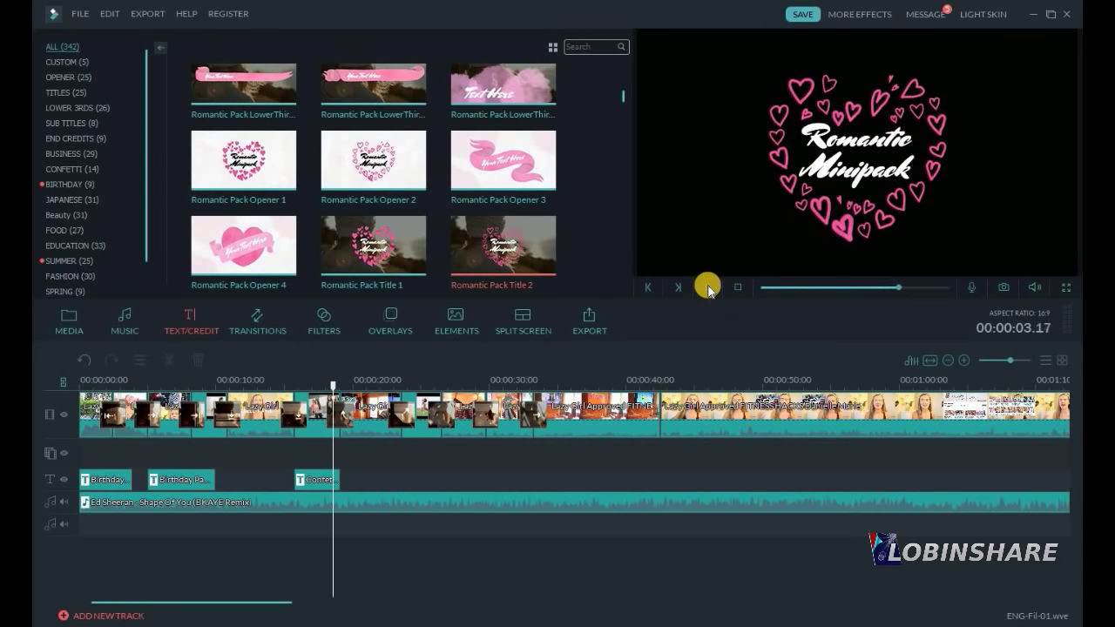
{"action": "left_click", "coordinate": [707, 287]}
{"action": "mouse_move", "coordinate": [542, 255]}
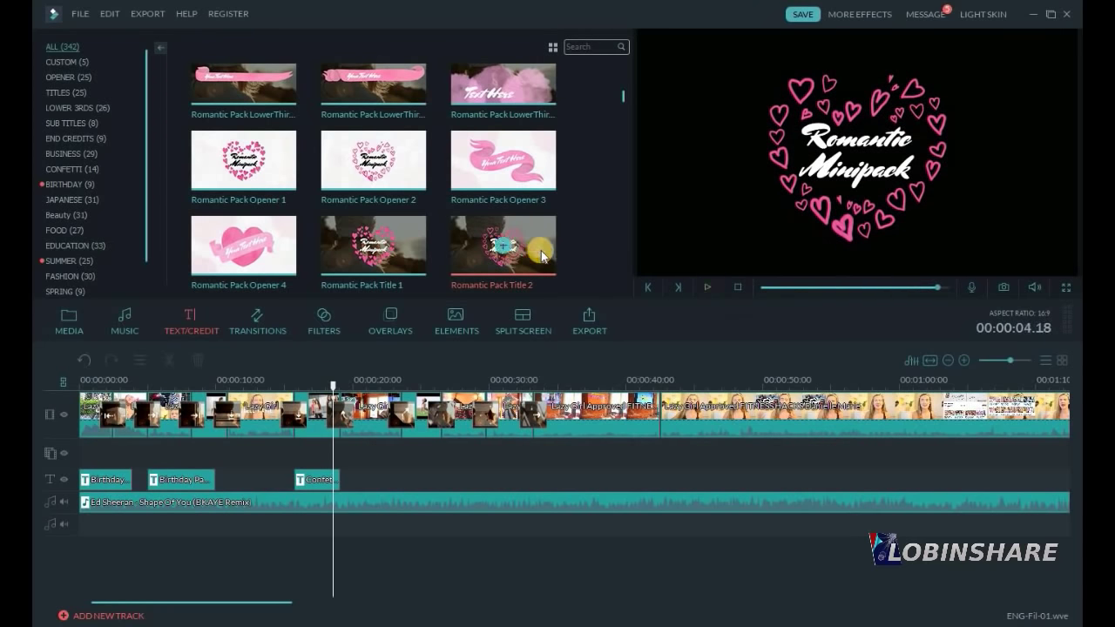
{"action": "left_click_drag", "start_coordinate": [541, 242], "coordinate": [242, 475]}
{"action": "left_click", "coordinate": [261, 386]}
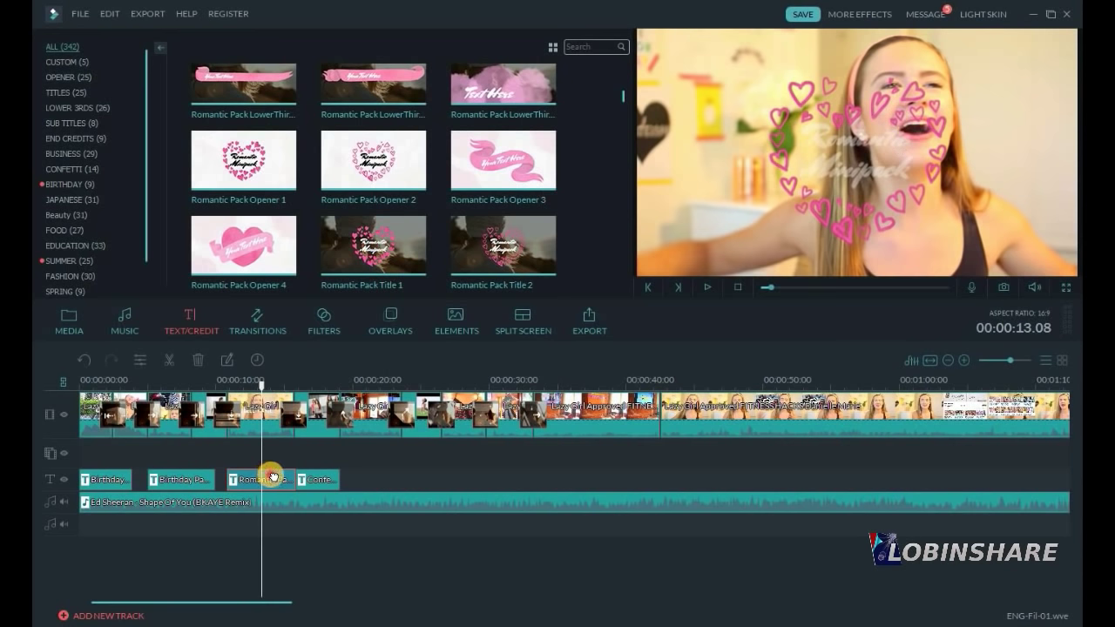
Move the Romantic title's two text lines and its heart graphic to the lower-left area of the video frame.
{"action": "left_click", "coordinate": [142, 358]}
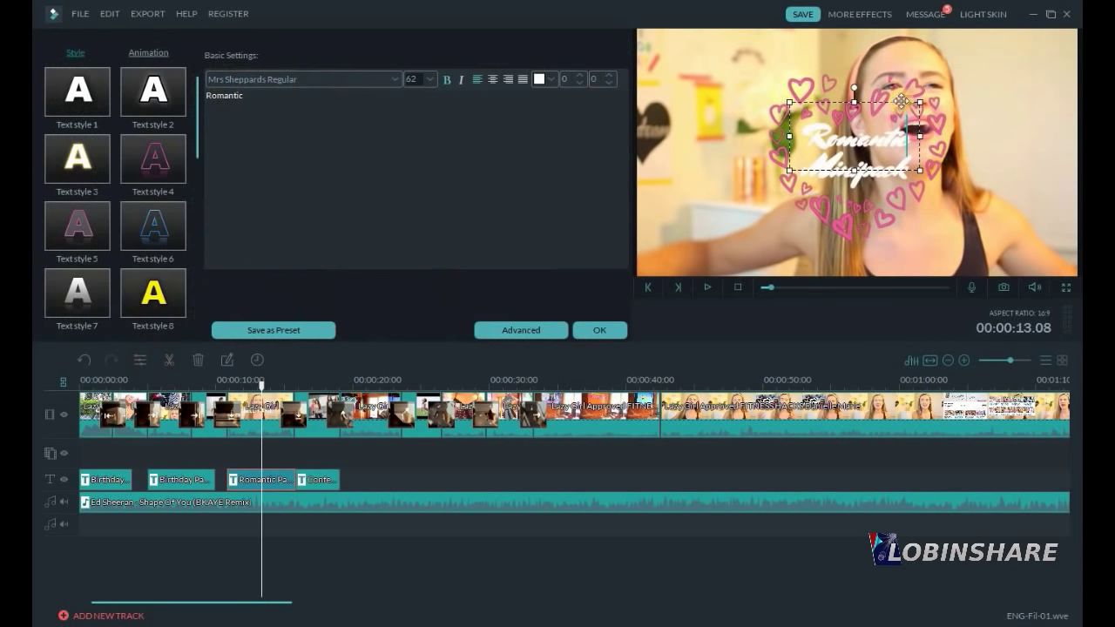
{"action": "left_click_drag", "start_coordinate": [856, 135], "coordinate": [726, 223]}
{"action": "left_click", "coordinate": [859, 175]}
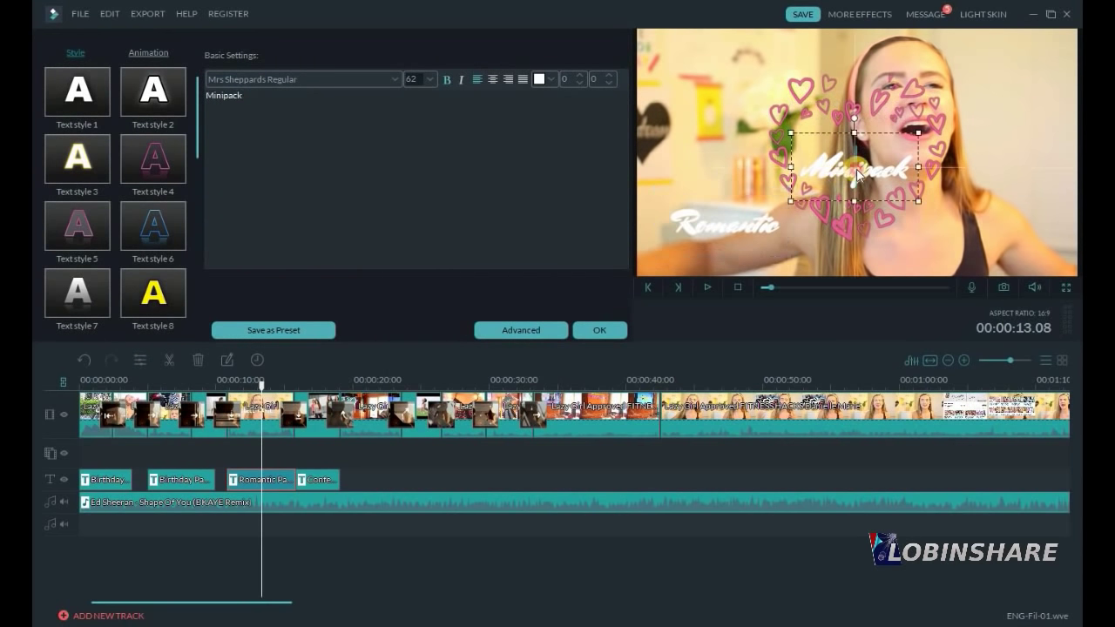
{"action": "left_click_drag", "start_coordinate": [880, 133], "coordinate": [756, 155]}
{"action": "left_click", "coordinate": [803, 92]}
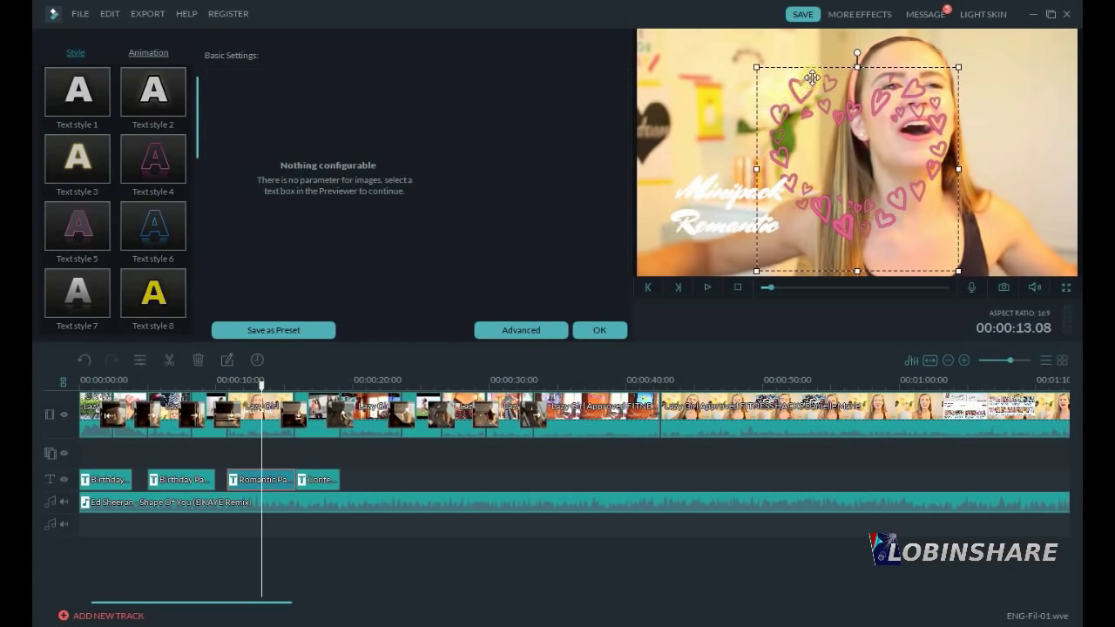
{"action": "left_click_drag", "start_coordinate": [813, 72], "coordinate": [691, 119]}
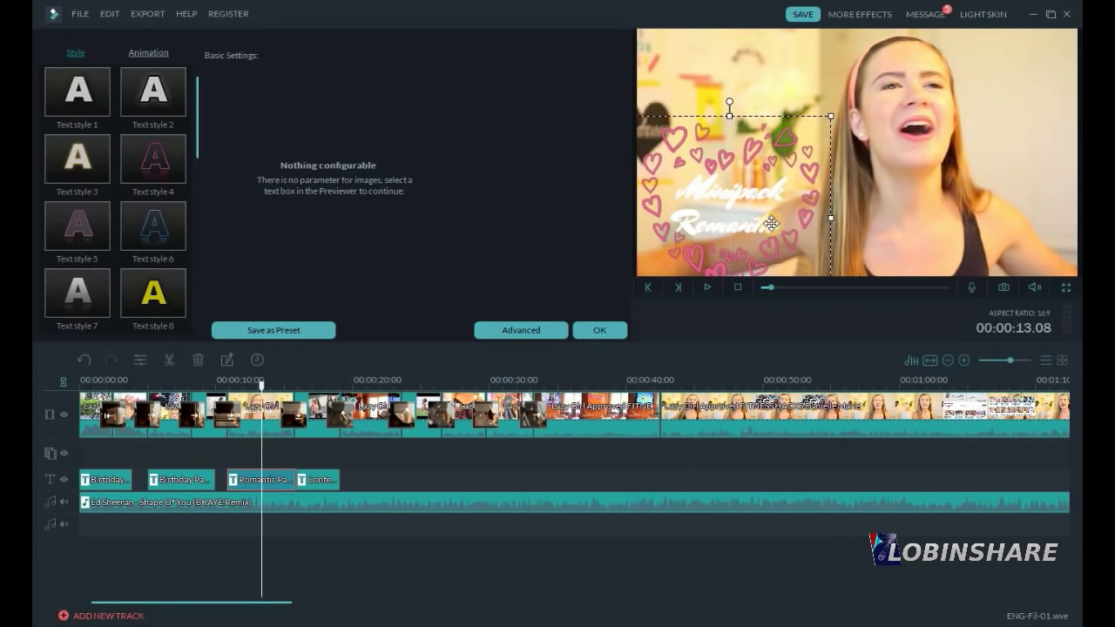
Color the "Minipack" and "Romantic" text lines blue and apply the title changes.
{"action": "left_click", "coordinate": [772, 222]}
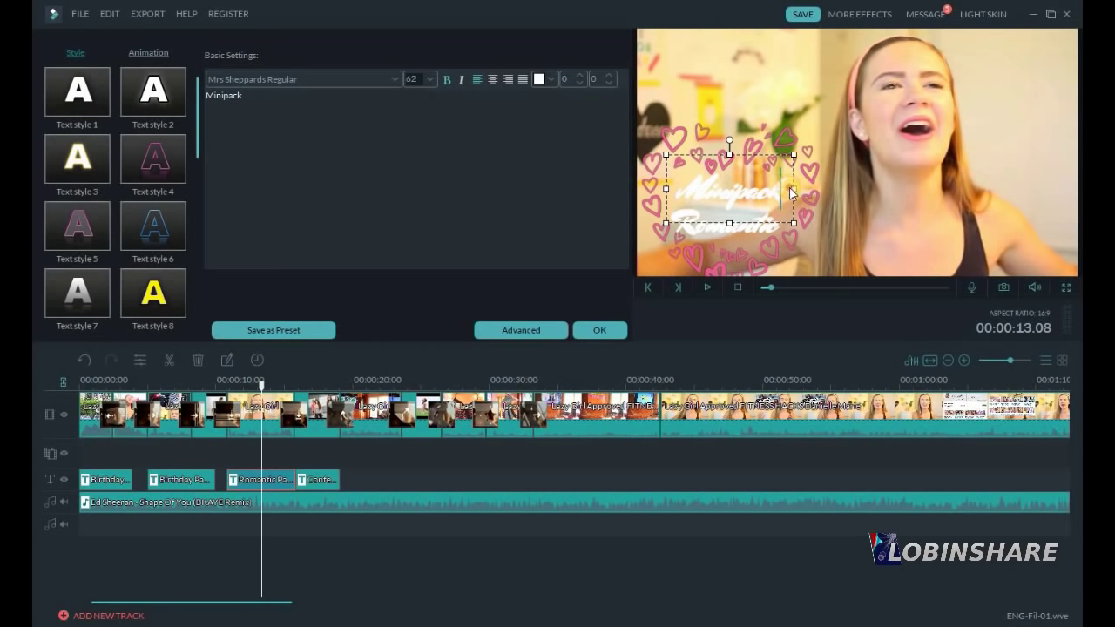
{"action": "left_click_drag", "start_coordinate": [791, 193], "coordinate": [676, 202]}
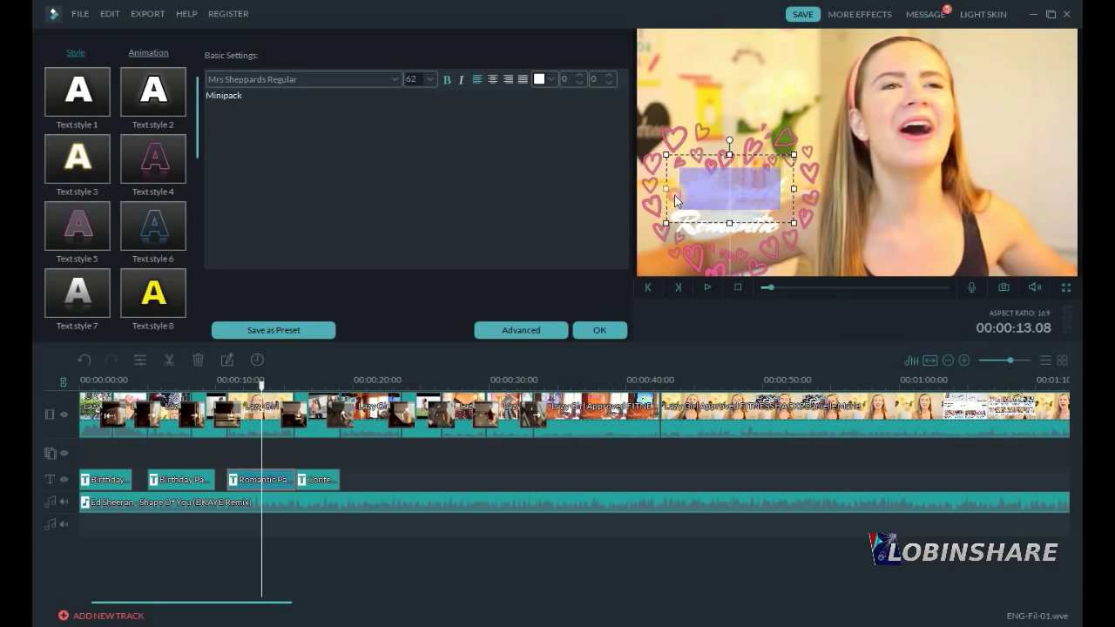
{"action": "left_click", "coordinate": [542, 79]}
{"action": "left_click", "coordinate": [597, 114]}
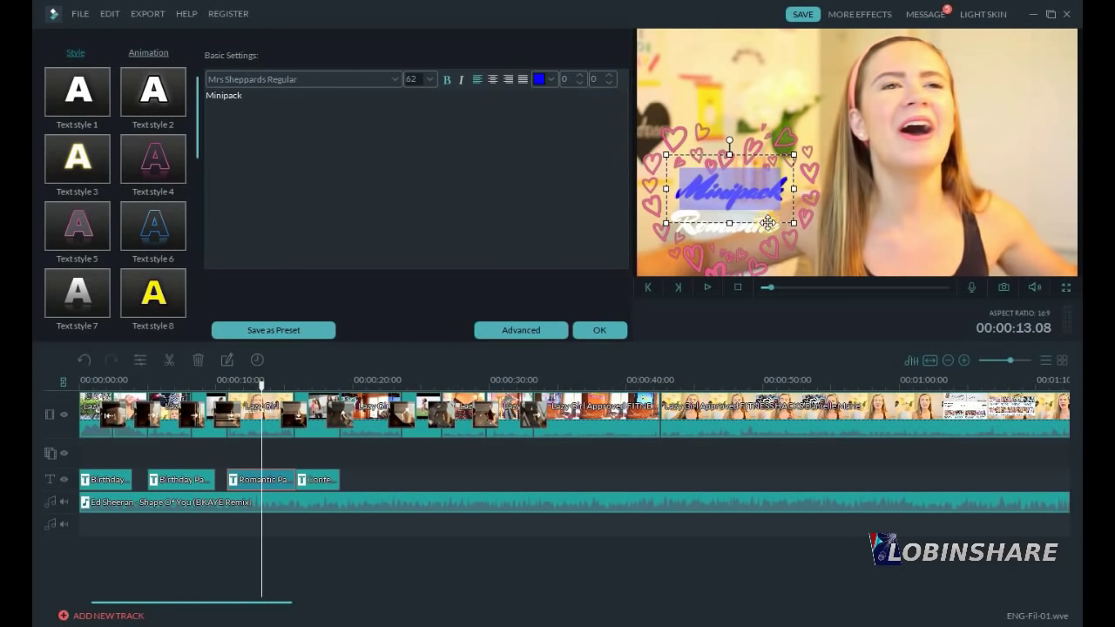
{"action": "left_click", "coordinate": [768, 222]}
{"action": "left_click", "coordinate": [769, 244]}
{"action": "left_click", "coordinate": [551, 80]}
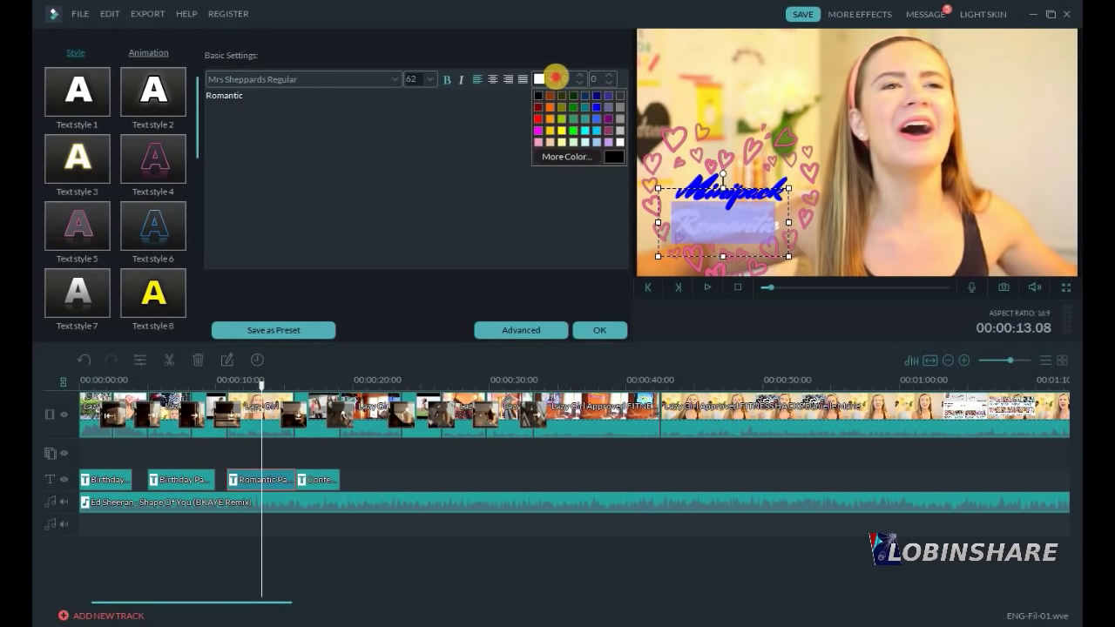
{"action": "left_click", "coordinate": [598, 104]}
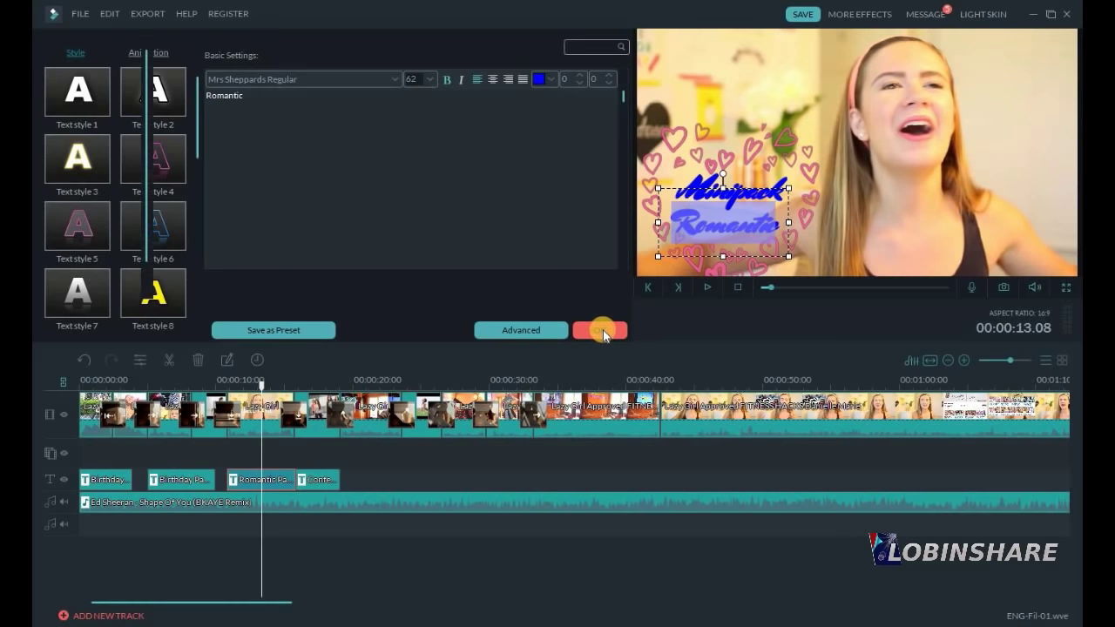
{"action": "left_click", "coordinate": [601, 331]}
Add a Romantic Pack title after the confetti title on the text track, followed directly by Romantic Pack Title 4.
{"action": "left_click_drag", "start_coordinate": [550, 80], "coordinate": [401, 479]}
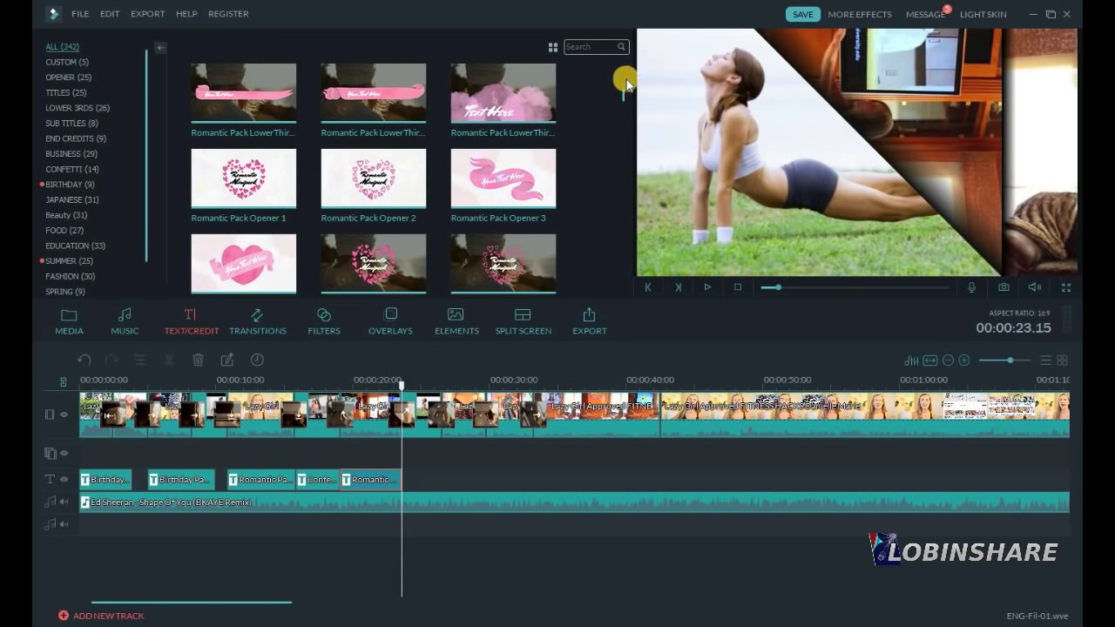
{"action": "scroll", "coordinate": [624, 144], "scroll_direction": "down", "scroll_amount": 2}
{"action": "scroll", "coordinate": [624, 146], "scroll_direction": "down", "scroll_amount": 1}
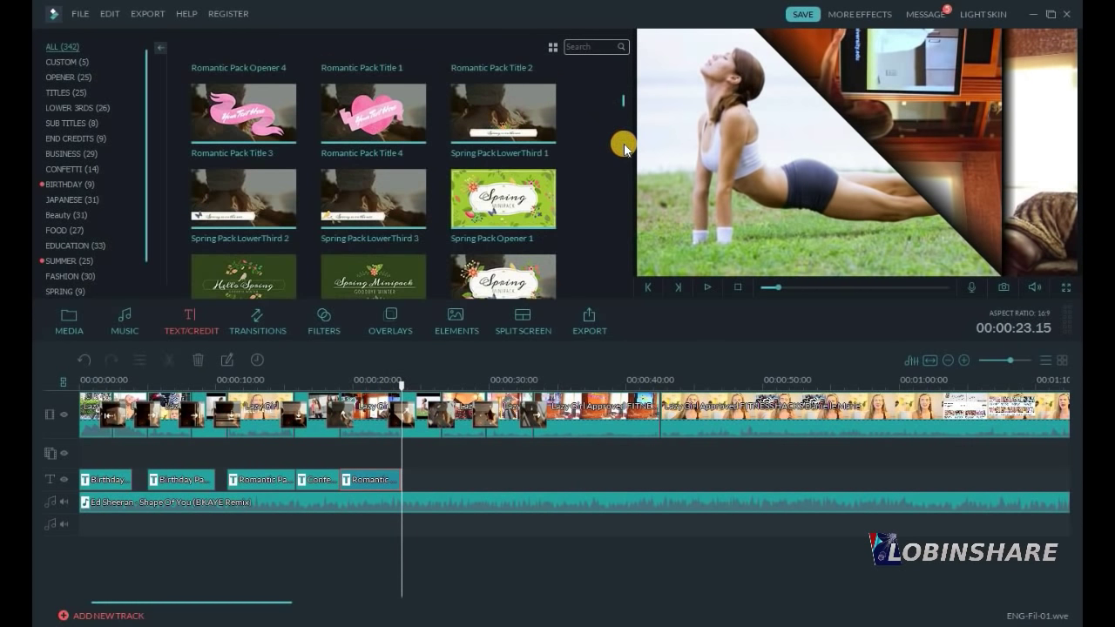
{"action": "left_click", "coordinate": [407, 128]}
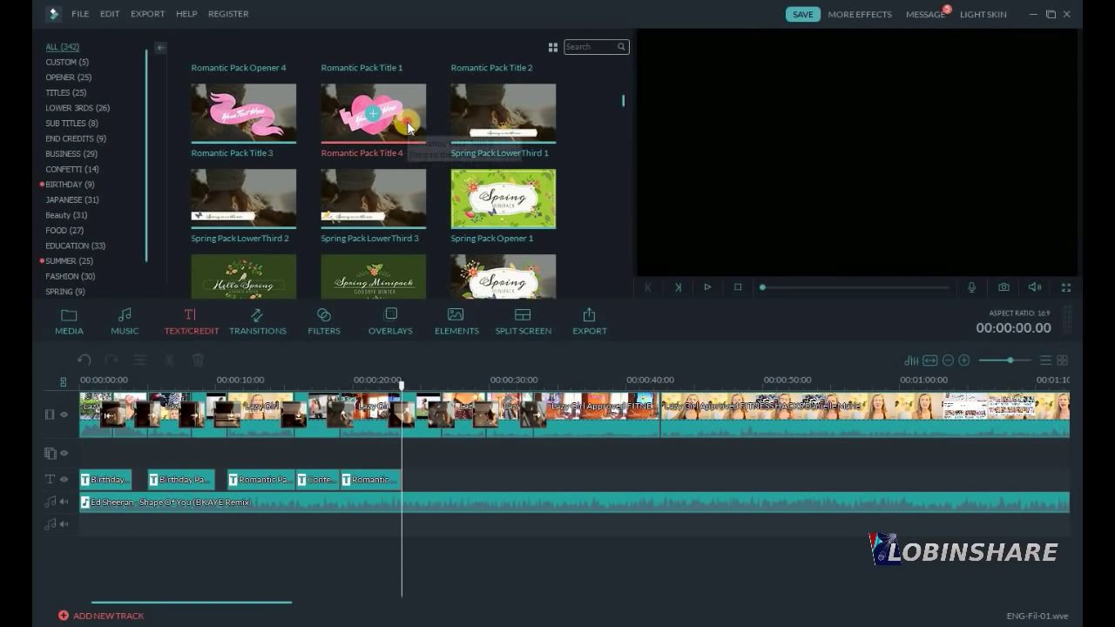
{"action": "left_click_drag", "start_coordinate": [408, 127], "coordinate": [442, 474]}
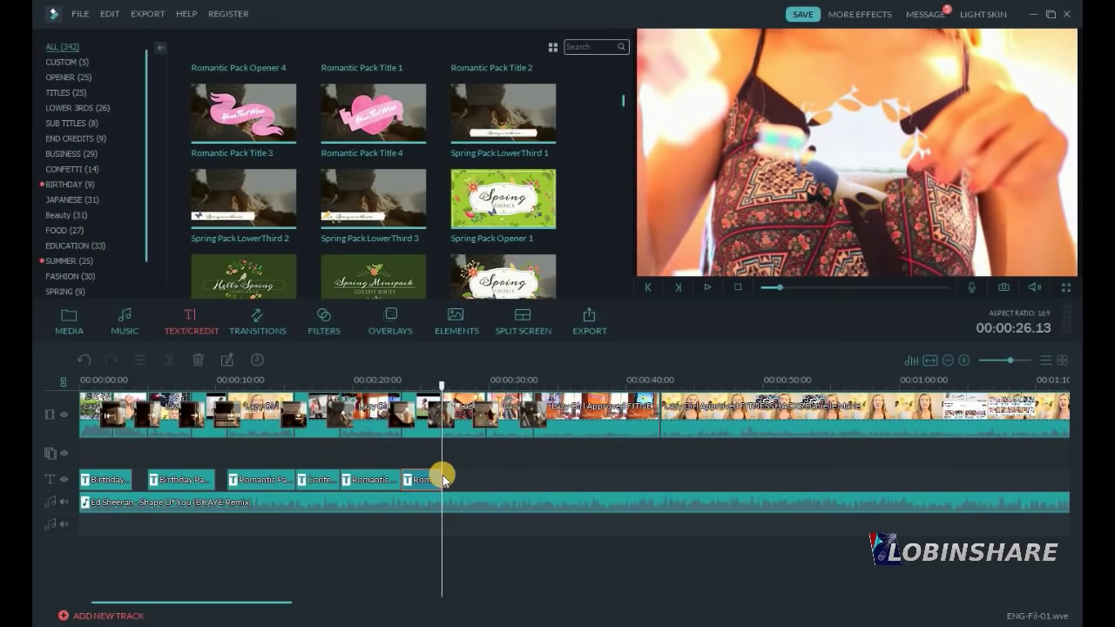
Shrink the text and heart graphic of Romantic Pack Title 4 and position them in the upper-right corner of the video frame.
{"action": "left_click", "coordinate": [423, 387]}
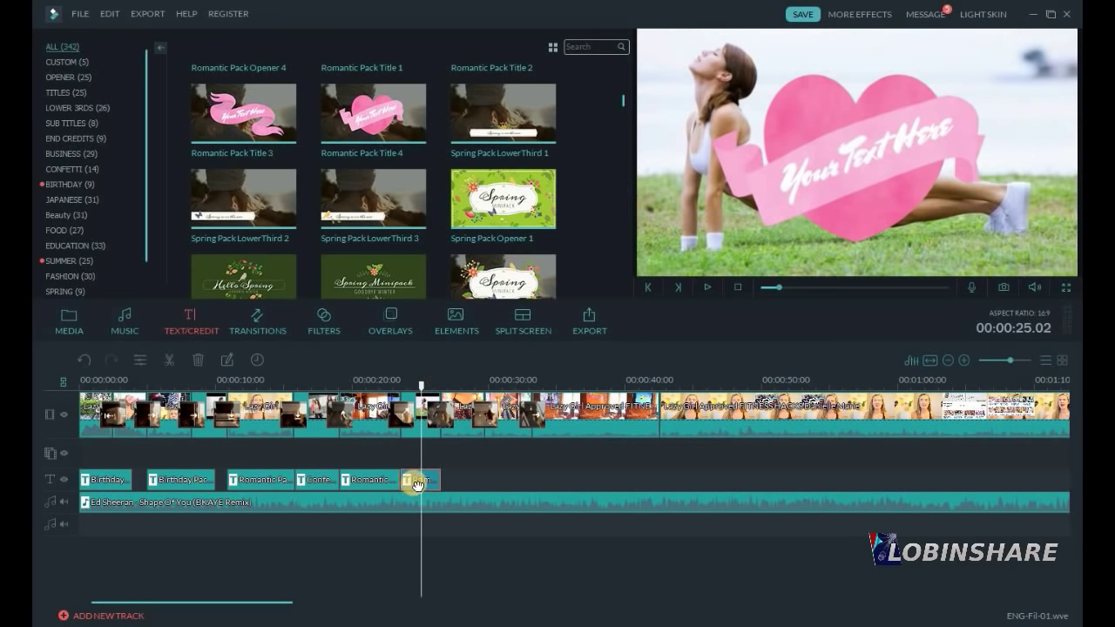
{"action": "double_click", "coordinate": [419, 481]}
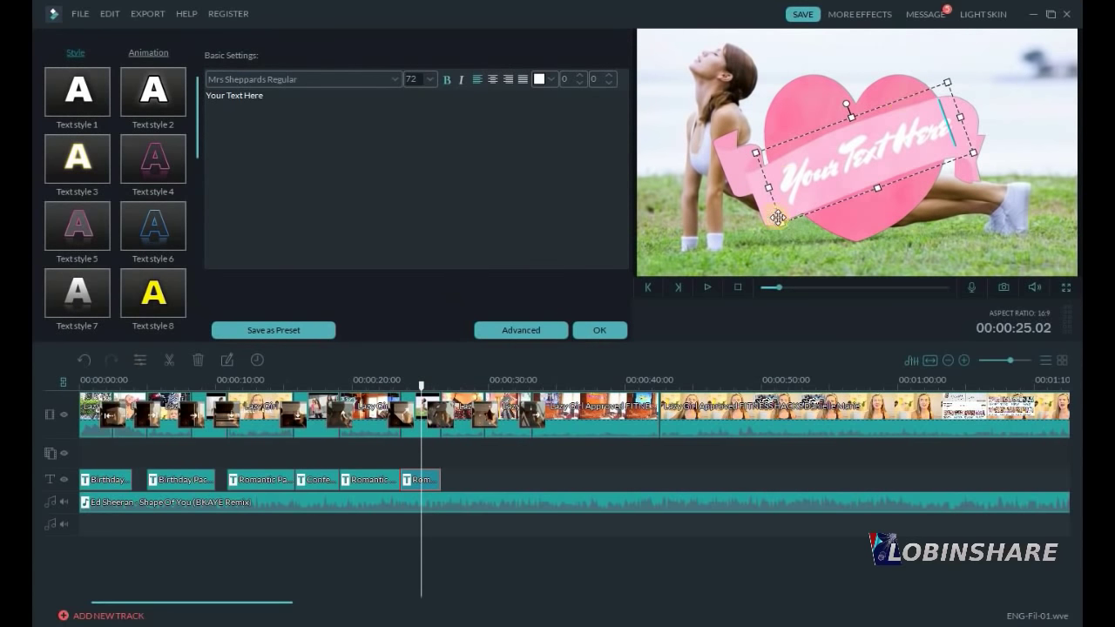
{"action": "left_click_drag", "start_coordinate": [781, 221], "coordinate": [837, 194]}
{"action": "left_click_drag", "start_coordinate": [905, 106], "coordinate": [972, 53]}
{"action": "left_click", "coordinate": [889, 154]}
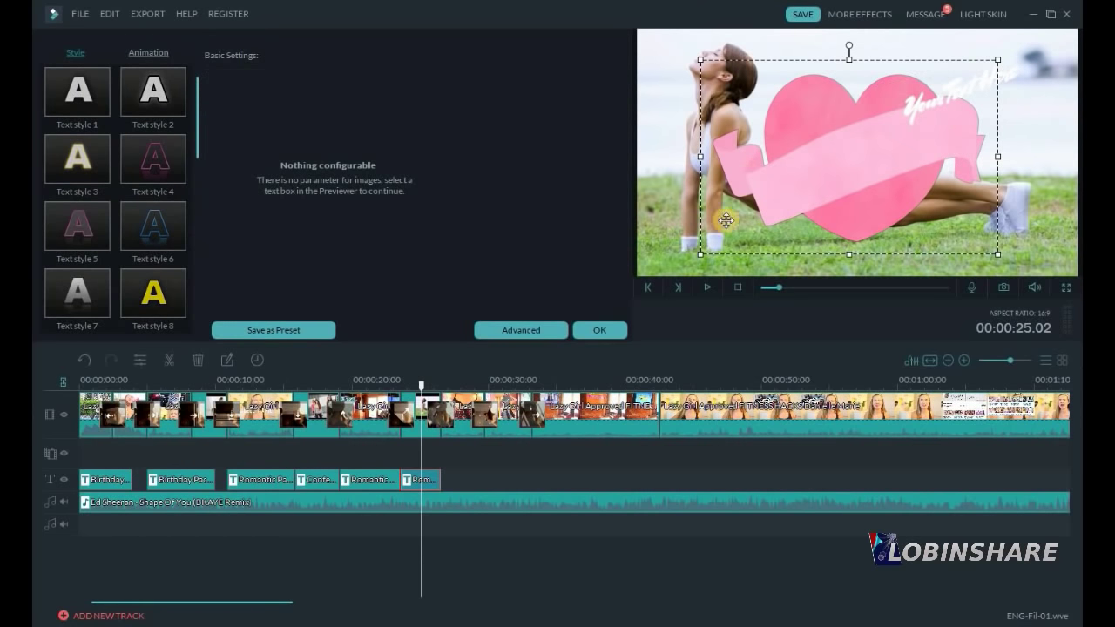
{"action": "left_click_drag", "start_coordinate": [700, 253], "coordinate": [889, 147]}
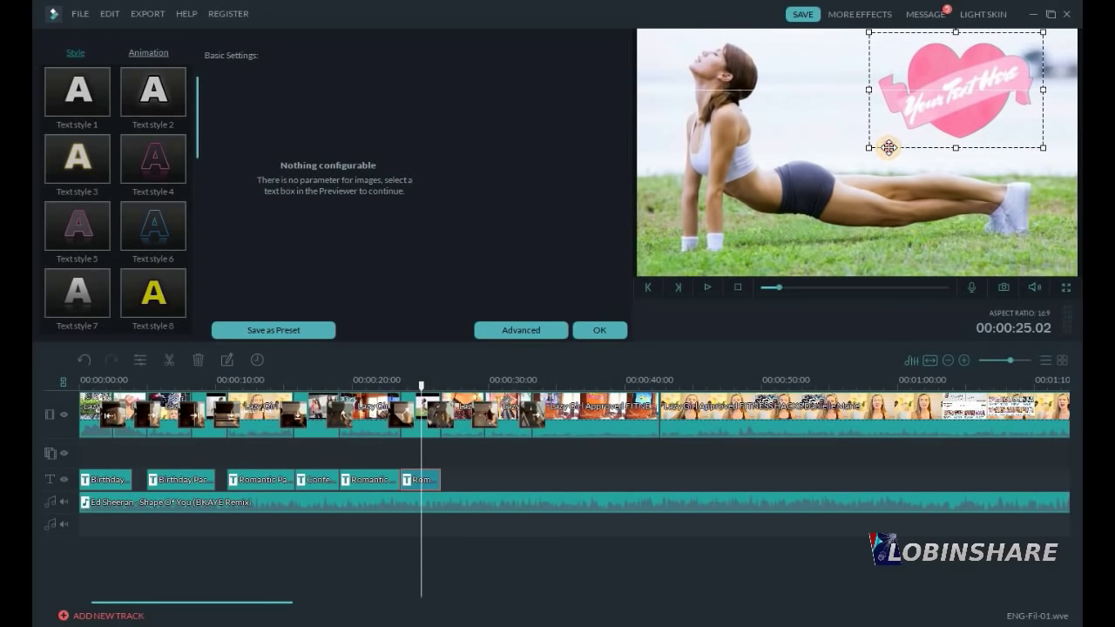
Replace the heart title's placeholder text with "Charming", set its font size to 105 and align it with the ribbon.
{"action": "left_click", "coordinate": [956, 92]}
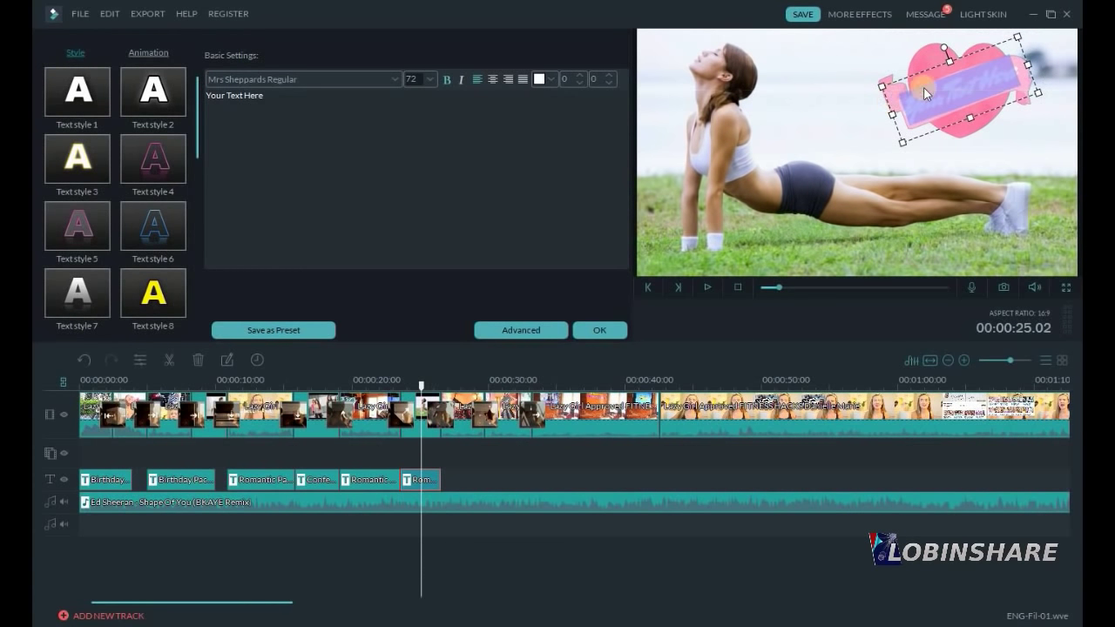
{"action": "type", "text": "Charming"}
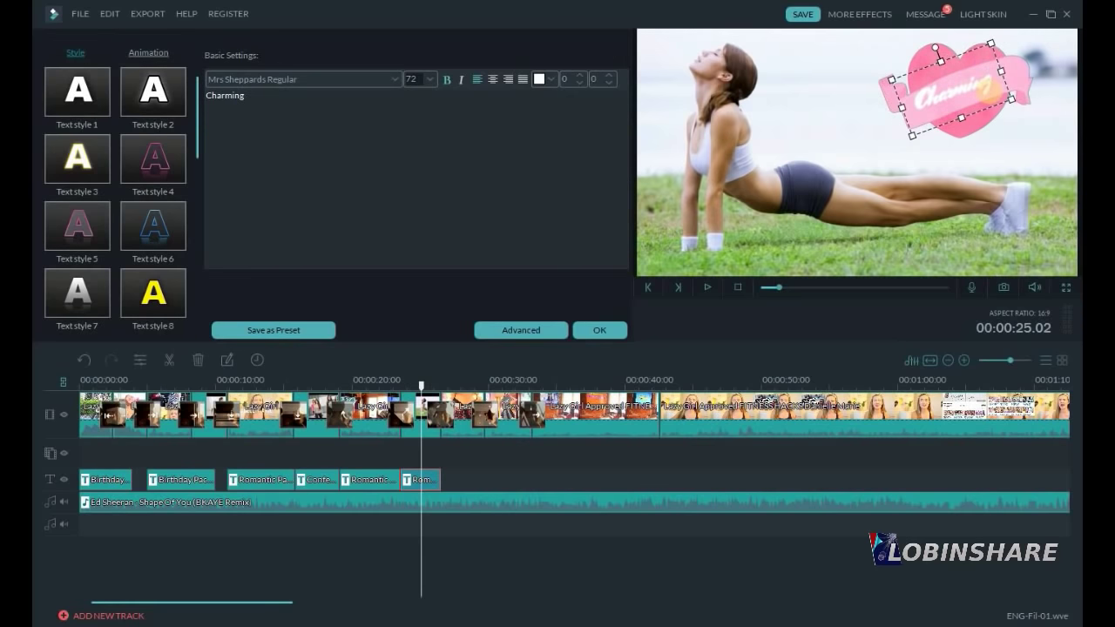
{"action": "double_click", "coordinate": [996, 87]}
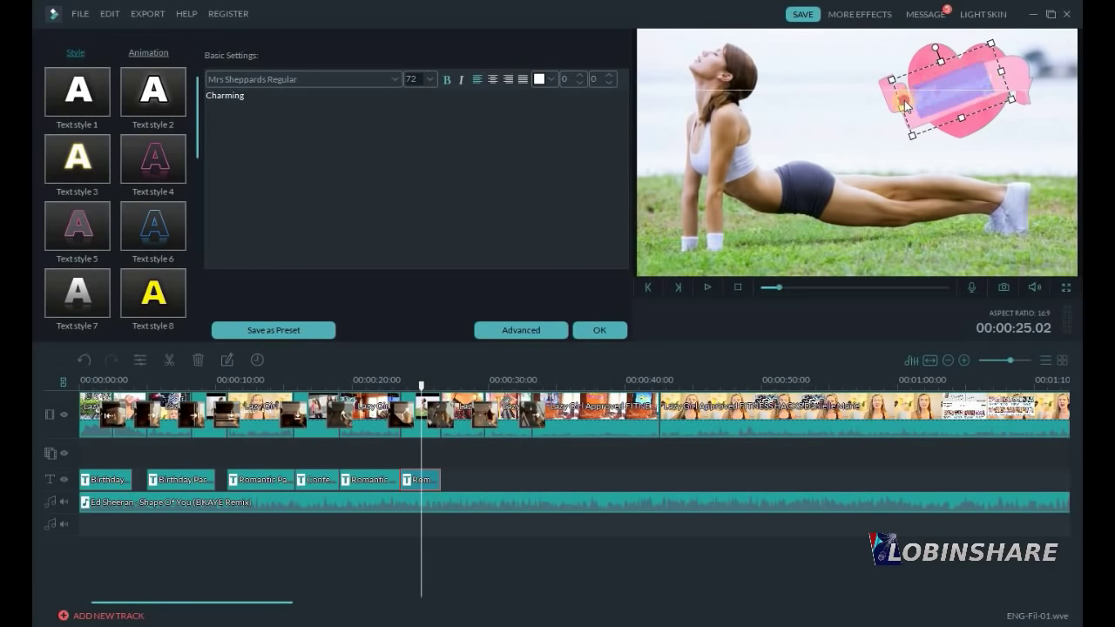
{"action": "left_click", "coordinate": [428, 79]}
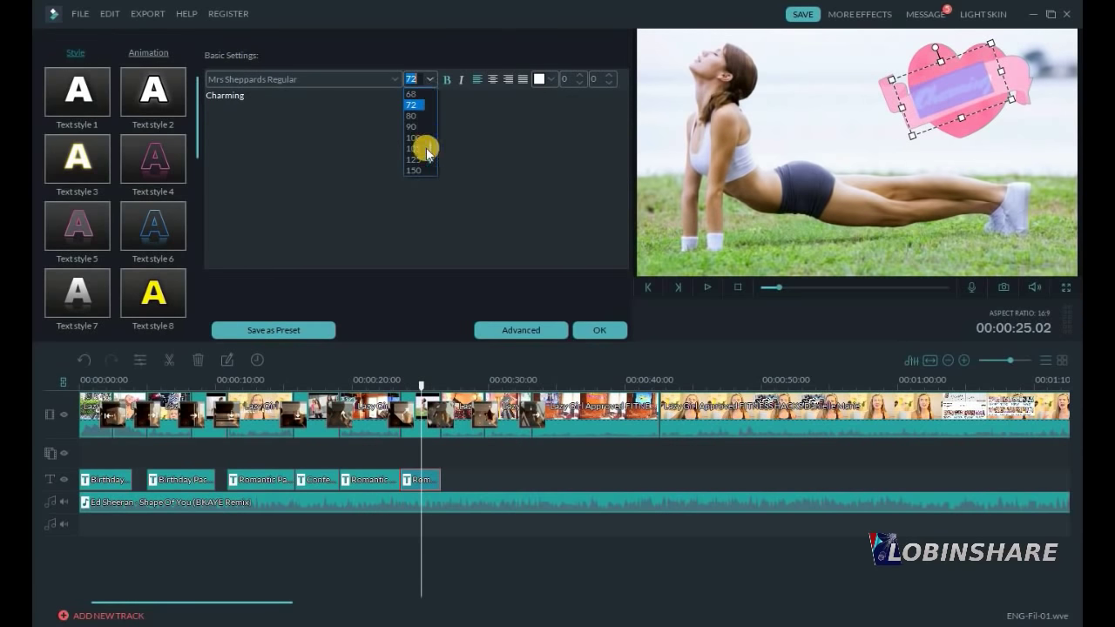
{"action": "left_click", "coordinate": [419, 148]}
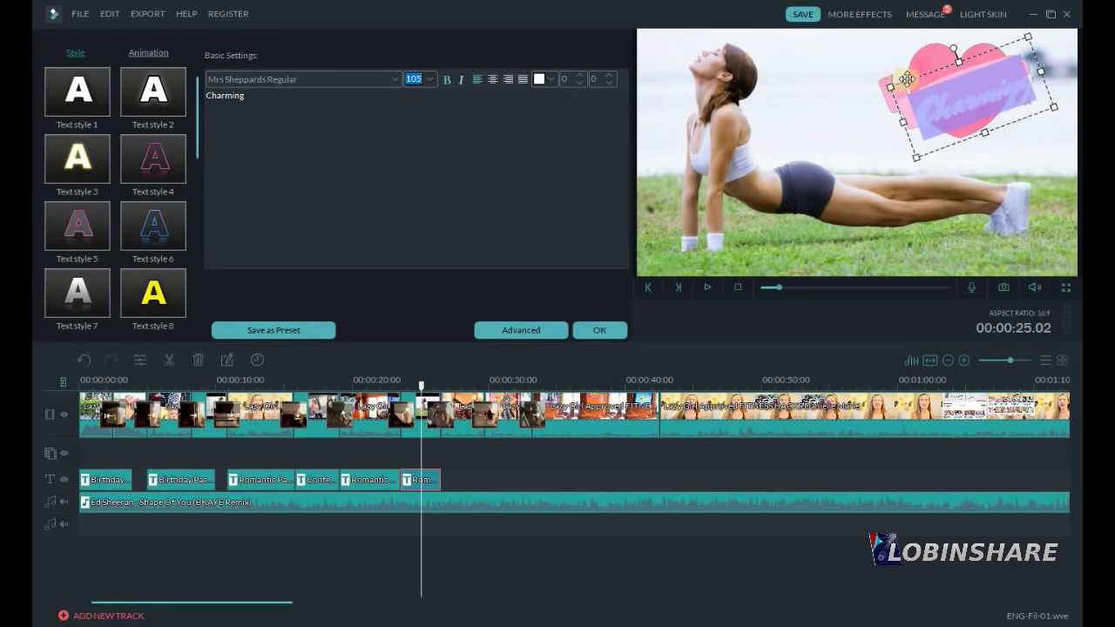
{"action": "left_click_drag", "start_coordinate": [907, 79], "coordinate": [901, 63]}
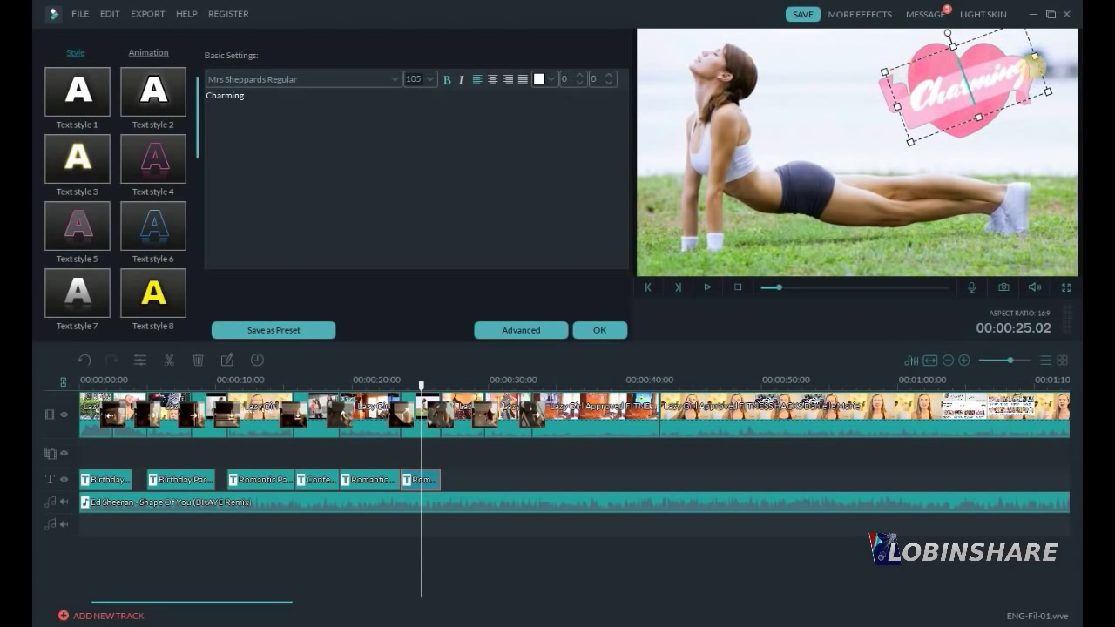
Color the "Charming" text dark red and apply the title changes.
{"action": "left_click_drag", "start_coordinate": [1035, 66], "coordinate": [906, 98]}
{"action": "left_click", "coordinate": [578, 78]}
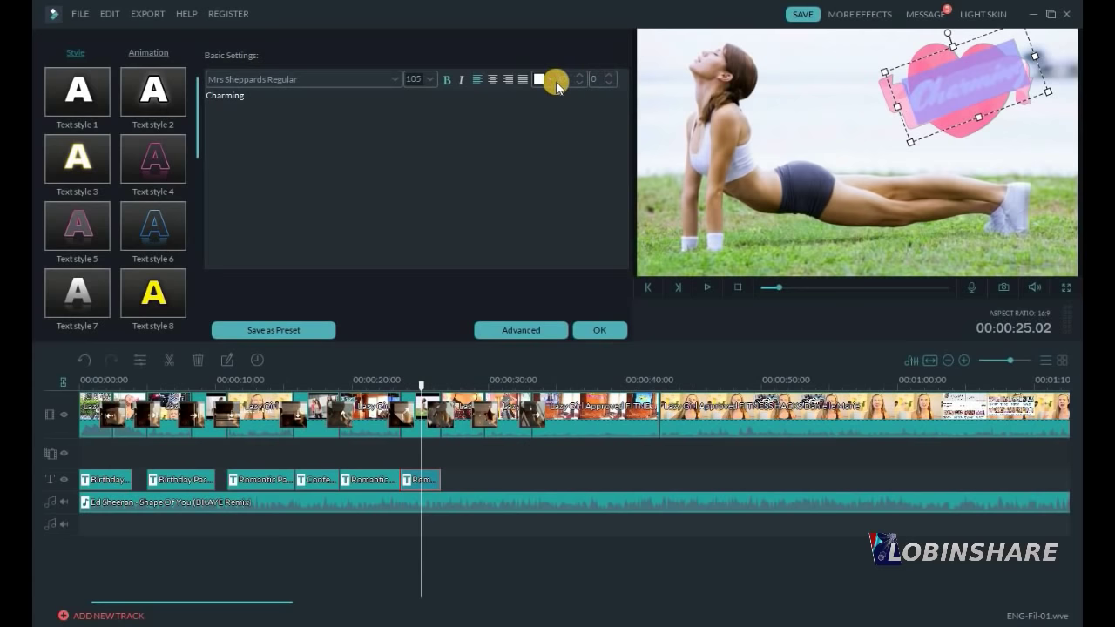
{"action": "left_click", "coordinate": [553, 80]}
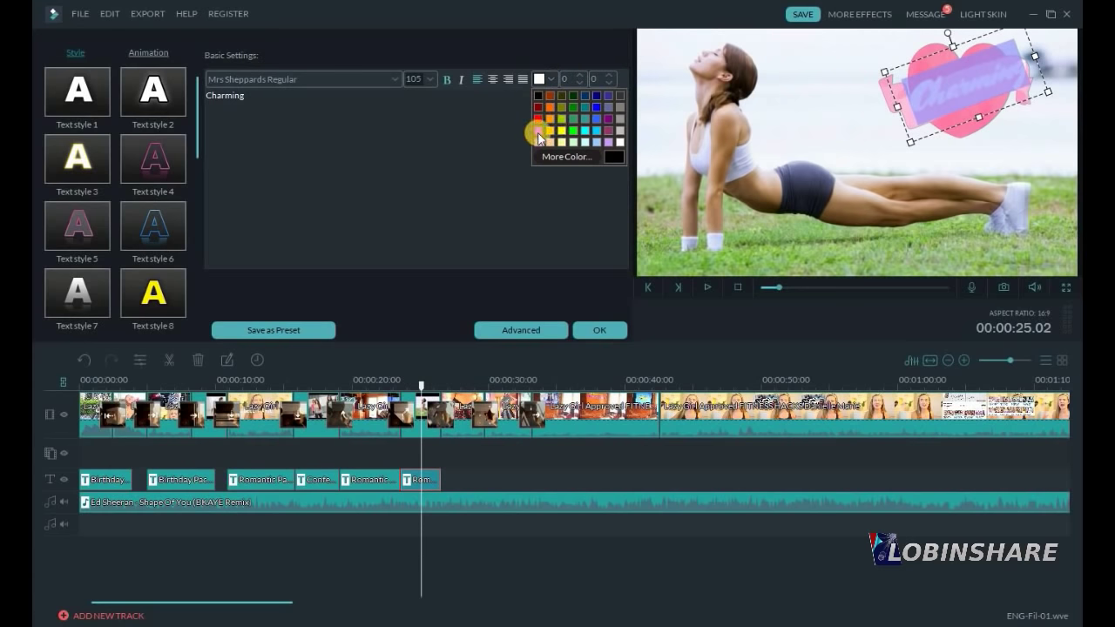
{"action": "left_click", "coordinate": [538, 108]}
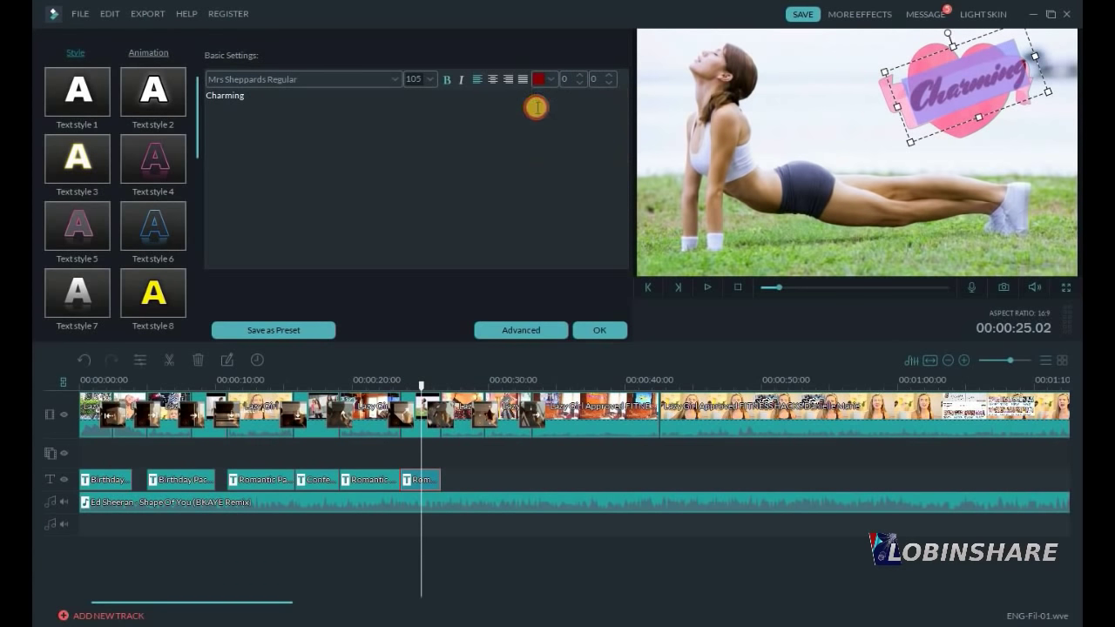
{"action": "left_click", "coordinate": [617, 330]}
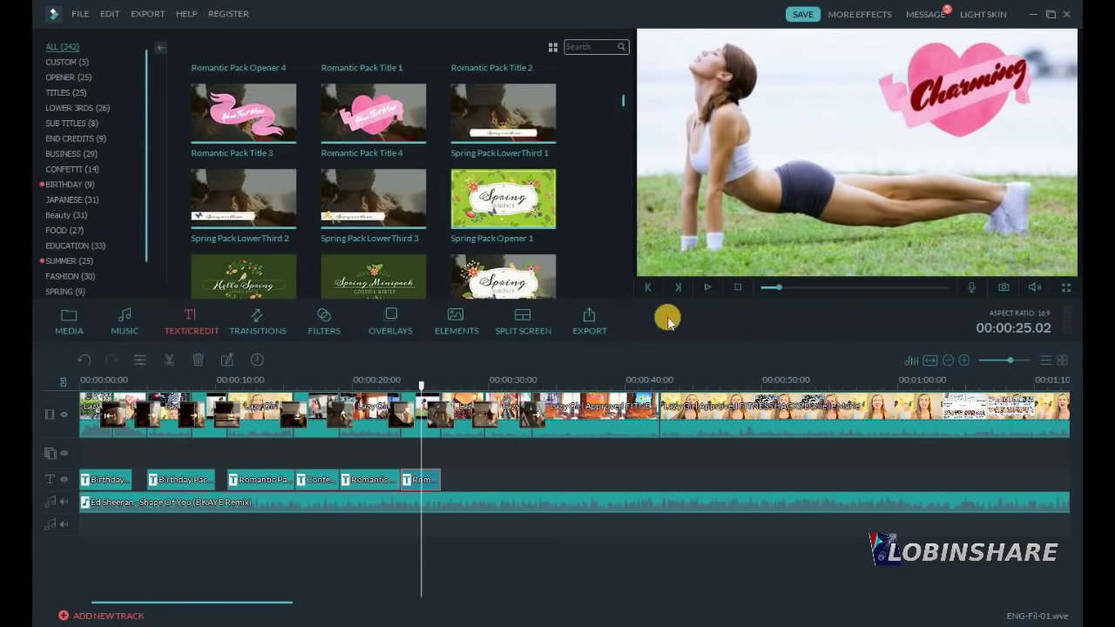
Add the Summer Set Sunshine lower third with sunglasses and leaf after the last text-track title, extending its end to about 33 seconds.
{"action": "left_click", "coordinate": [226, 387]}
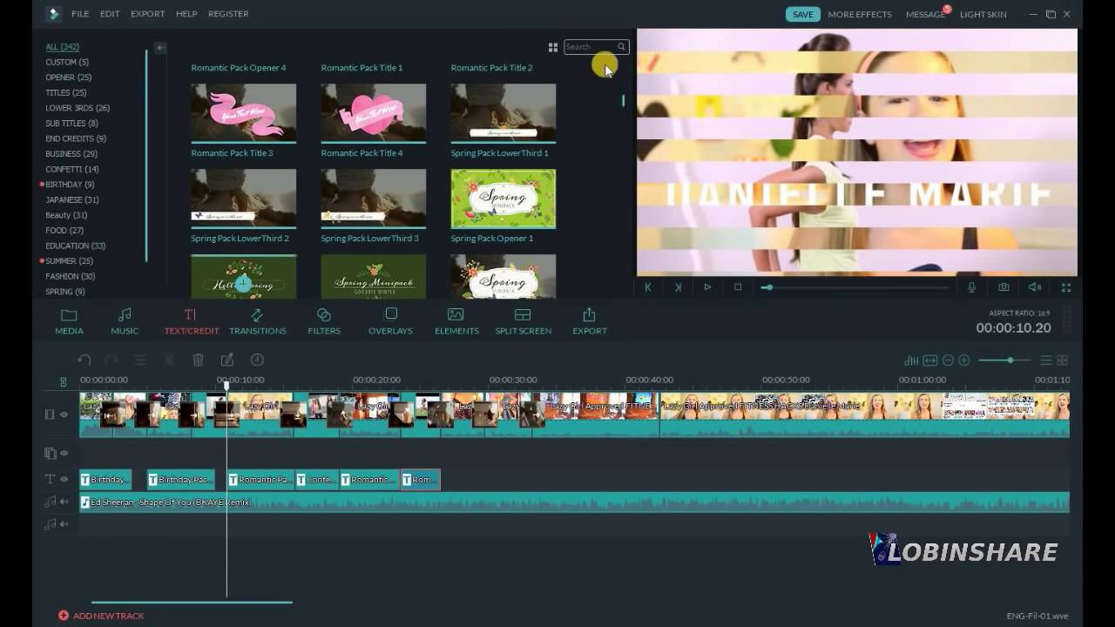
{"action": "scroll", "coordinate": [620, 131], "scroll_direction": "down", "scroll_amount": 5}
{"action": "scroll", "coordinate": [622, 153], "scroll_direction": "down", "scroll_amount": 3}
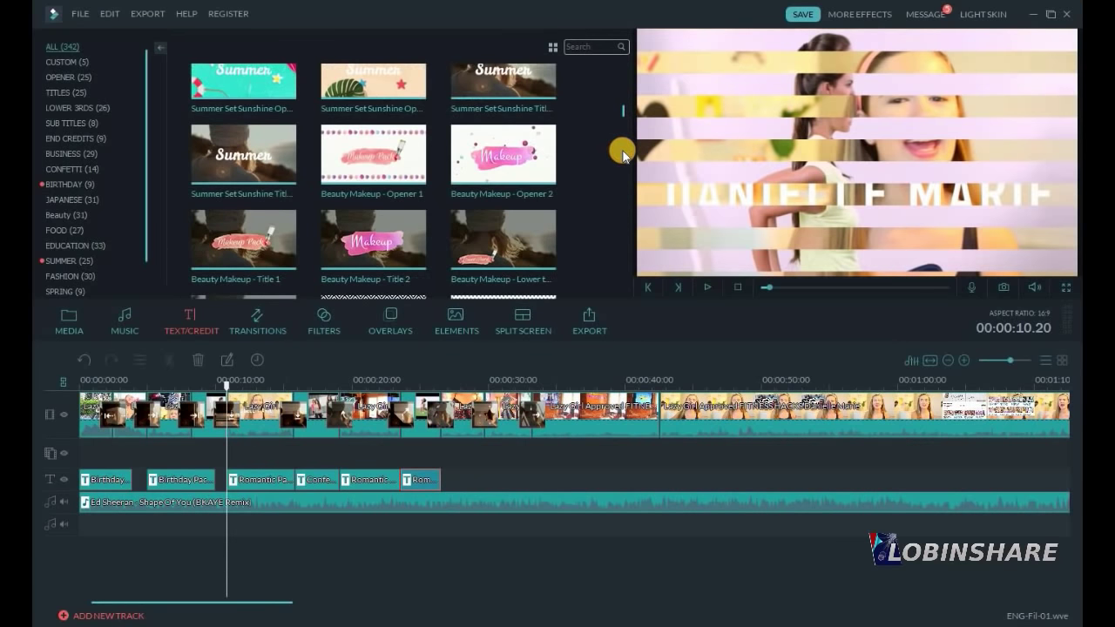
{"action": "left_click_drag", "start_coordinate": [623, 110], "coordinate": [624, 89]}
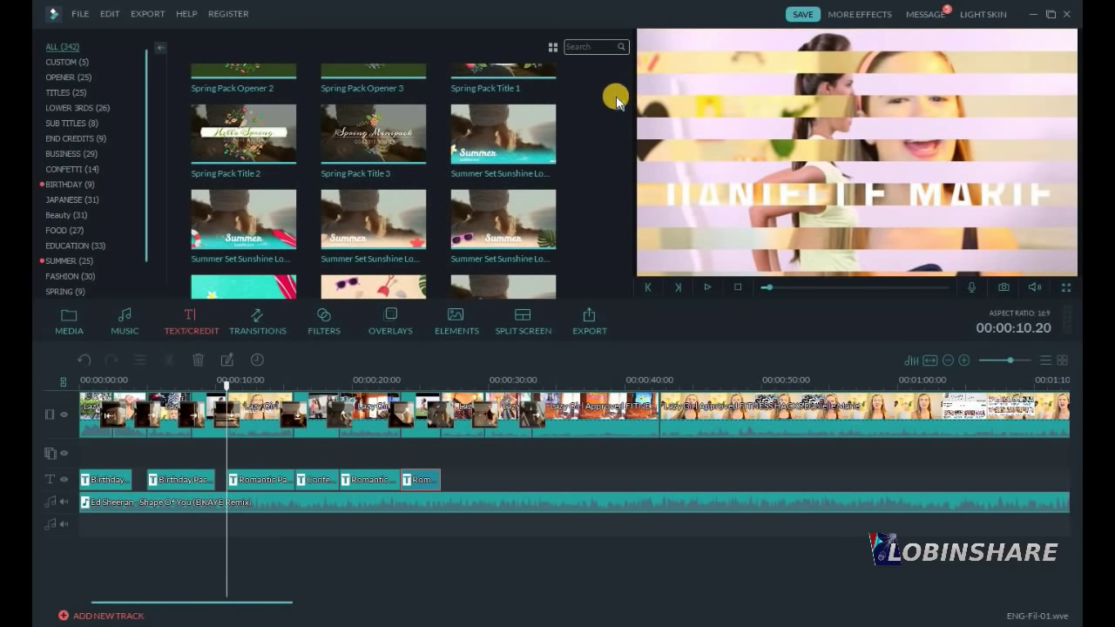
{"action": "left_click", "coordinate": [537, 213]}
{"action": "left_click", "coordinate": [709, 286]}
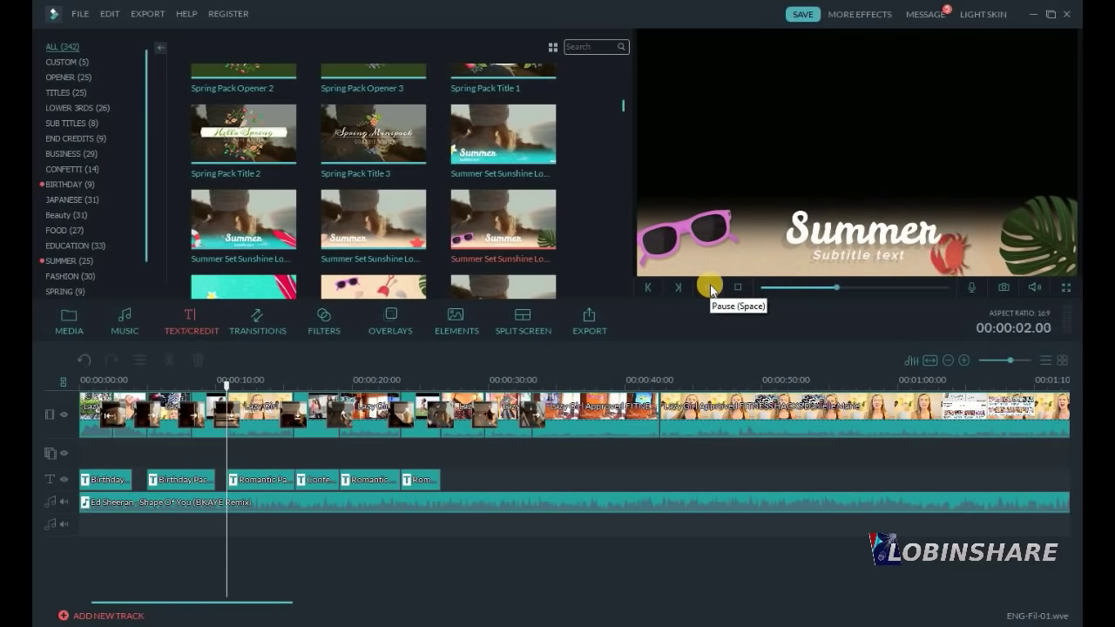
{"action": "left_click", "coordinate": [540, 207]}
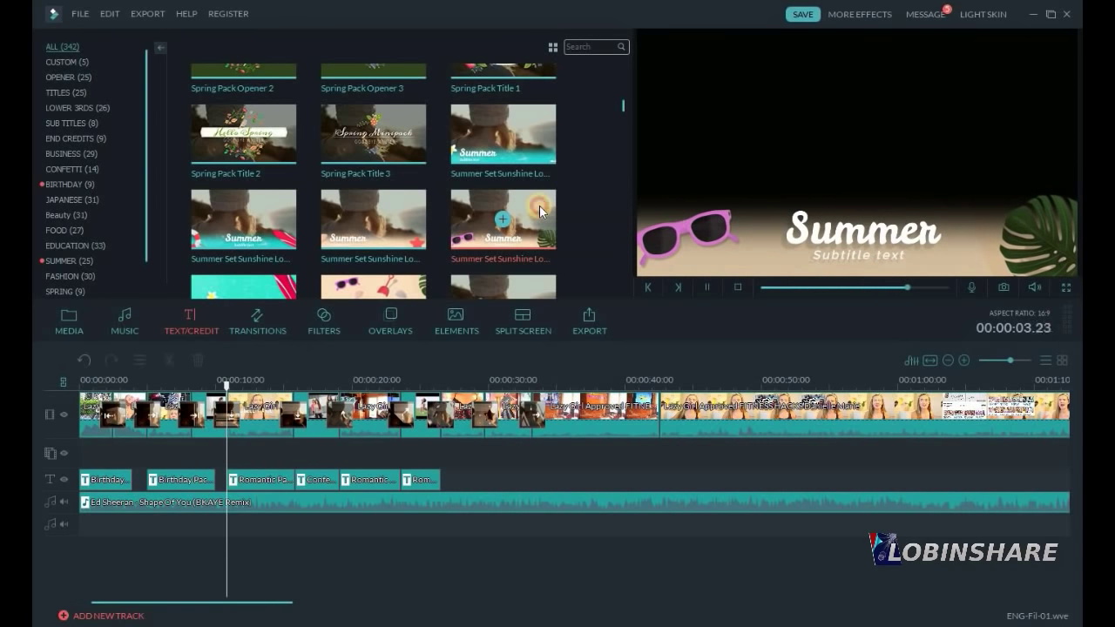
{"action": "left_click_drag", "start_coordinate": [540, 207], "coordinate": [453, 446]}
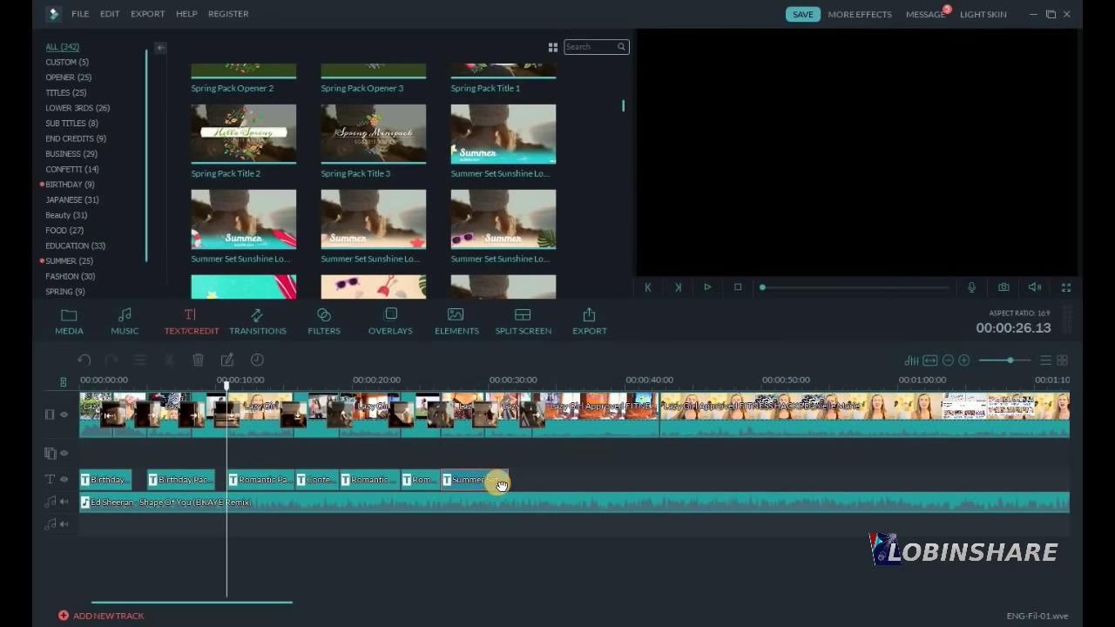
{"action": "left_click_drag", "start_coordinate": [509, 484], "coordinate": [532, 480]}
Play the timeline from about 19 seconds to review the Charming and Summer titles over the video.
{"action": "left_click", "coordinate": [411, 381]}
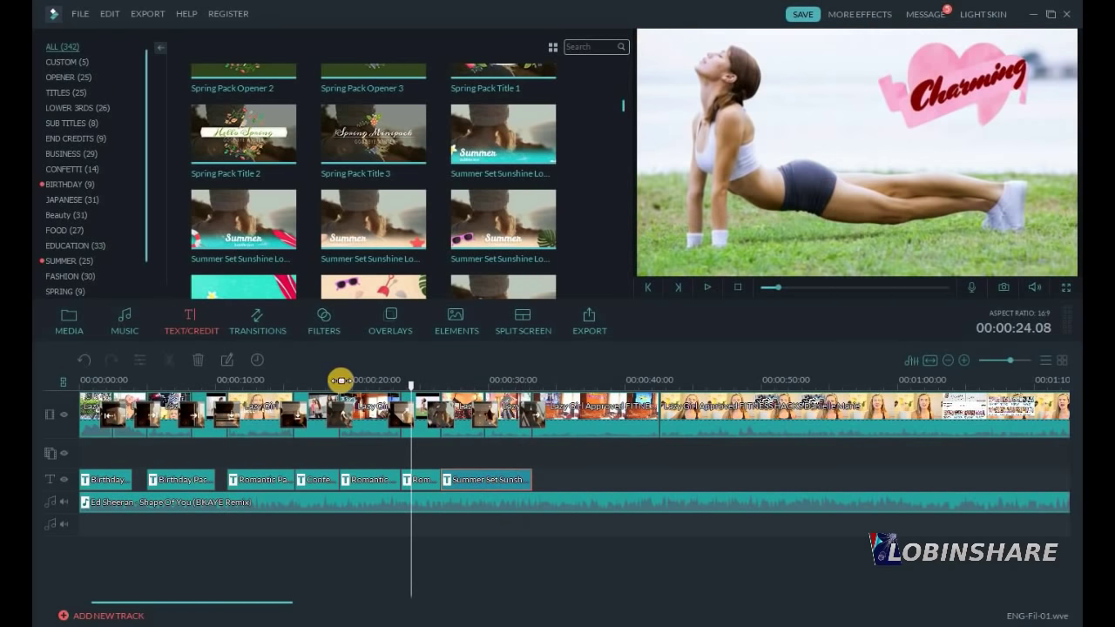
{"action": "left_click", "coordinate": [339, 381]}
{"action": "left_click", "coordinate": [708, 287]}
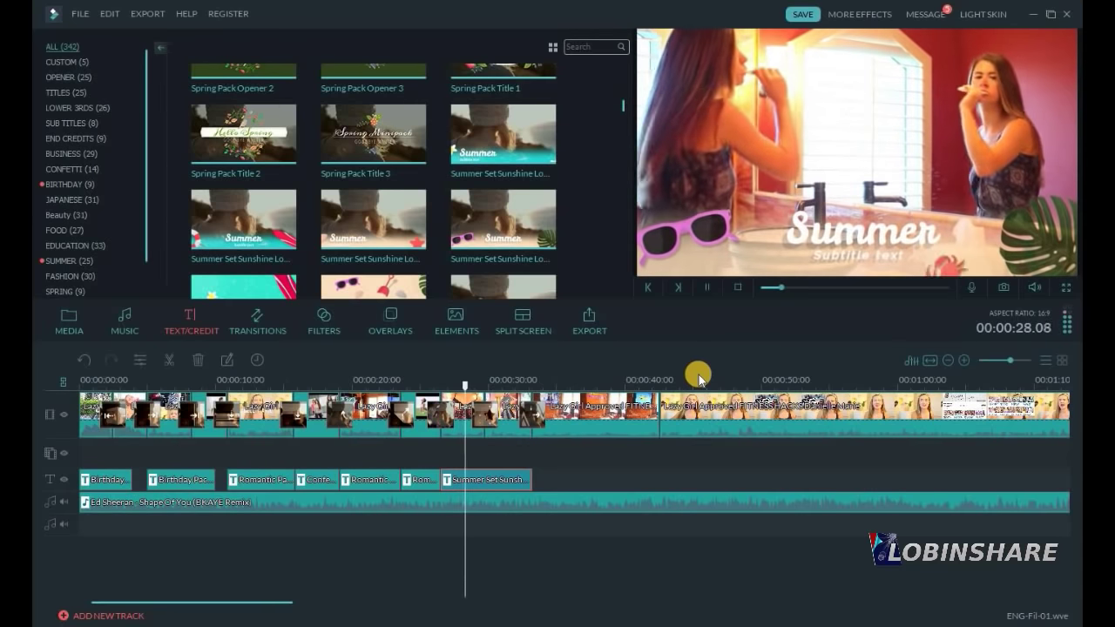
{"action": "left_click", "coordinate": [703, 290]}
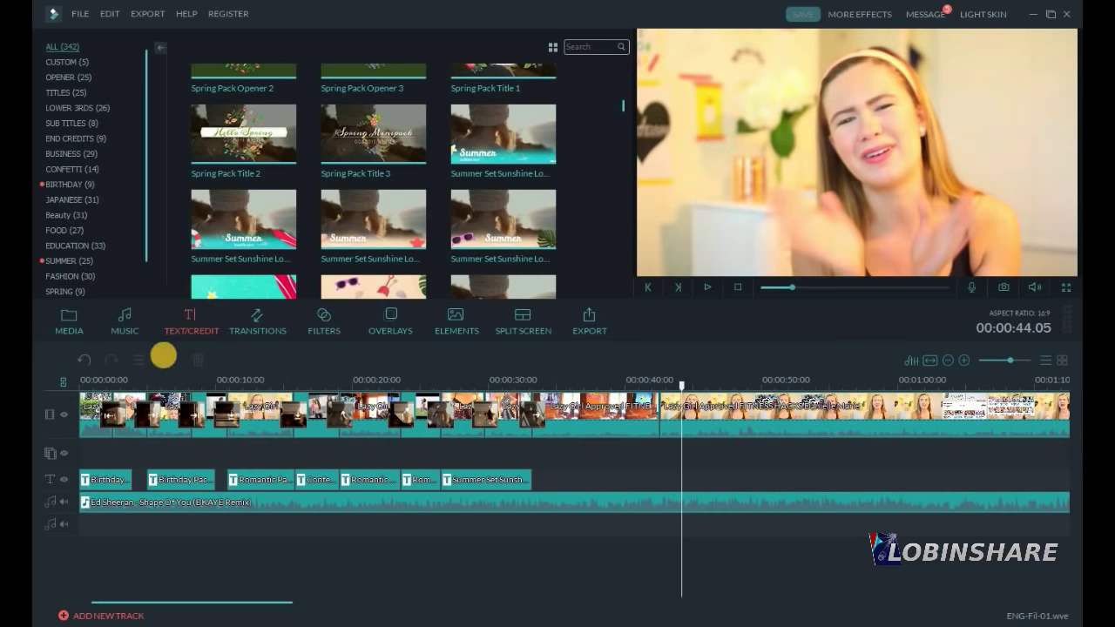
Browse the built-in music library and preview Always Dreaming - Same Town Forever at several points of the song.
{"action": "left_click", "coordinate": [126, 324]}
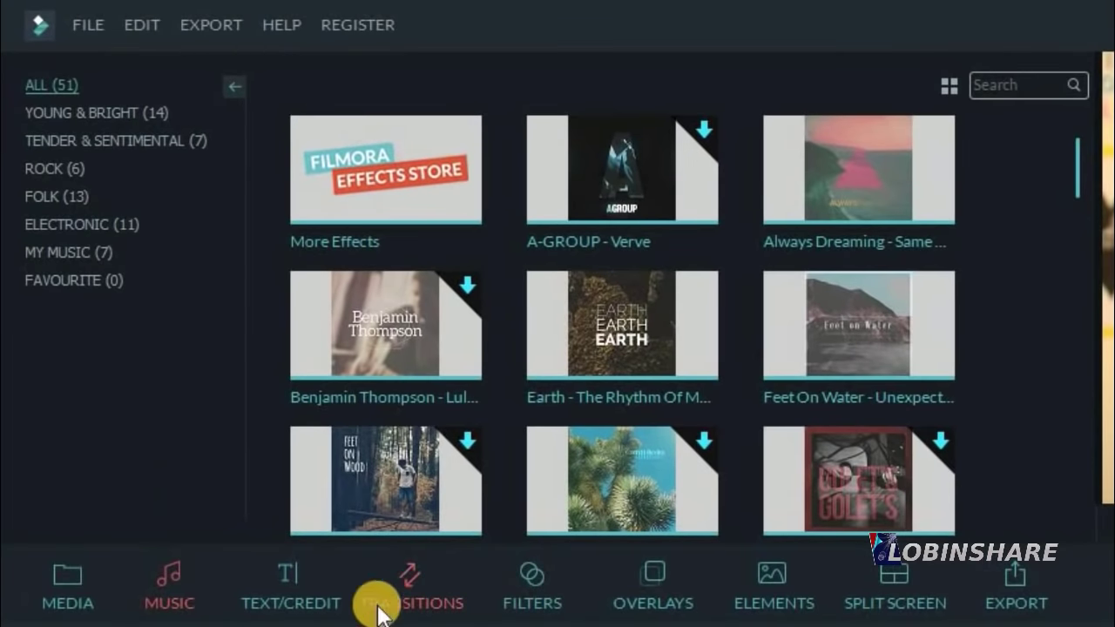
{"action": "left_click", "coordinate": [323, 582]}
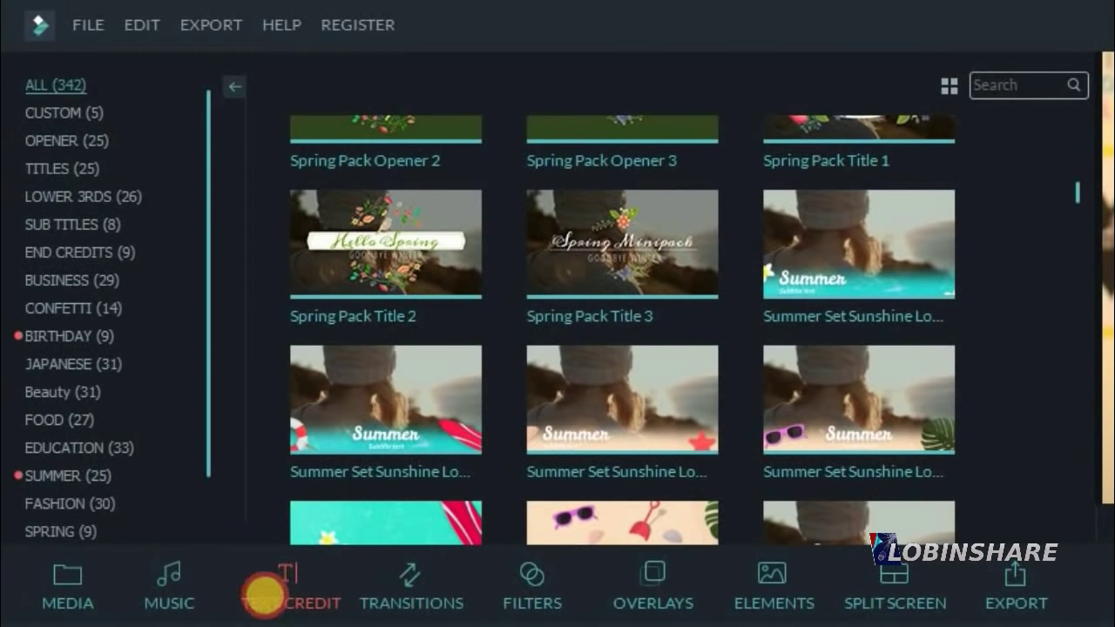
{"action": "left_click", "coordinate": [166, 600]}
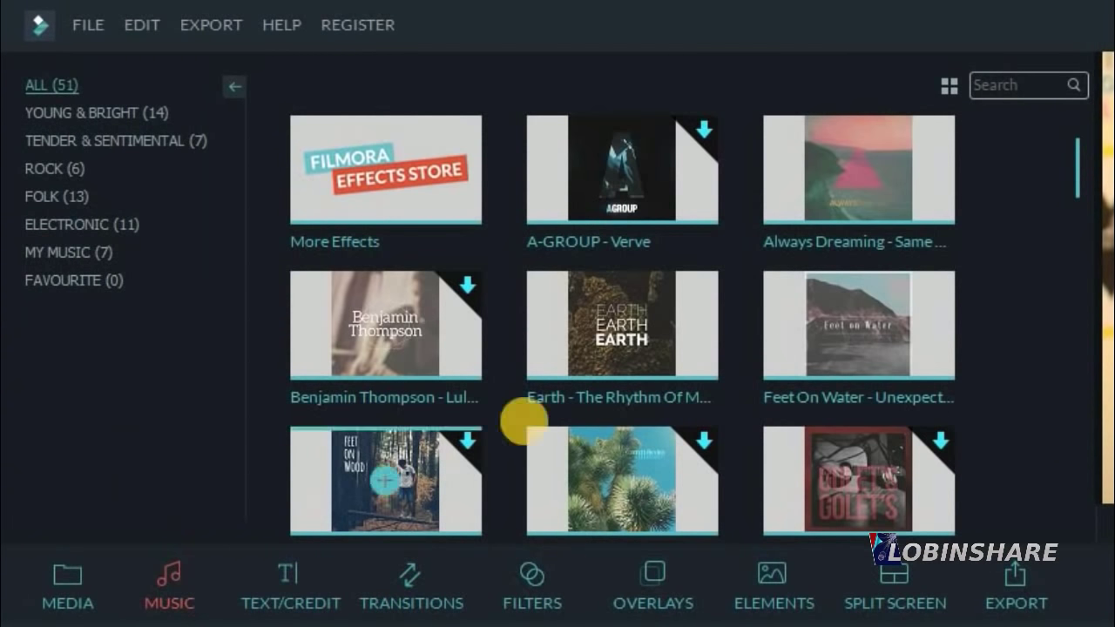
{"action": "left_click", "coordinate": [1079, 259]}
{"action": "left_click_drag", "start_coordinate": [1079, 260], "coordinate": [1065, 140]}
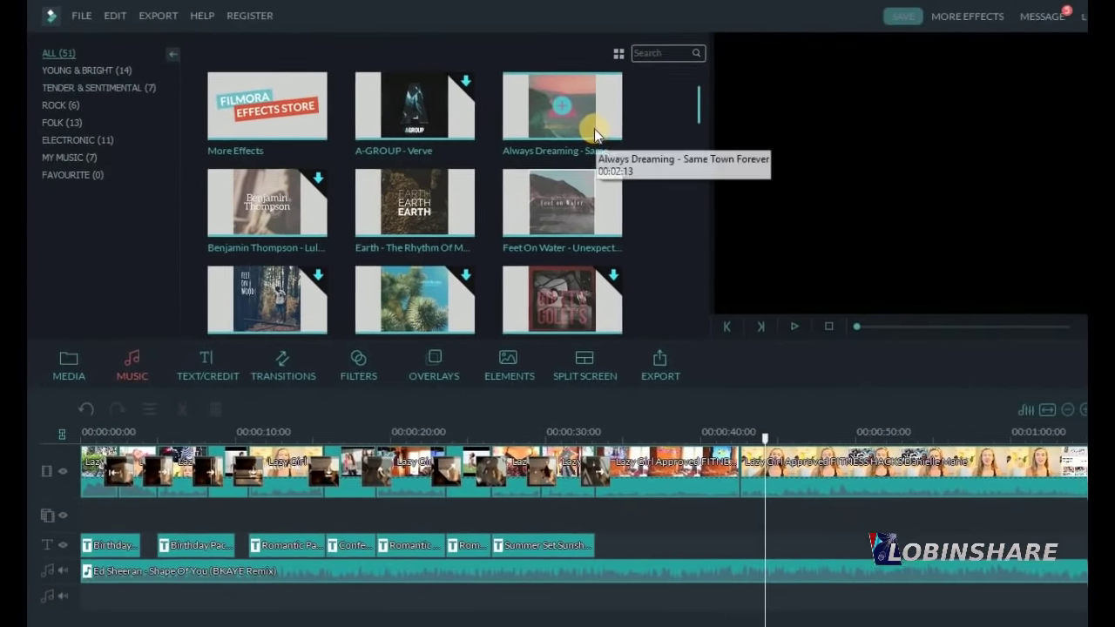
{"action": "left_click", "coordinate": [594, 129]}
{"action": "left_click", "coordinate": [795, 326]}
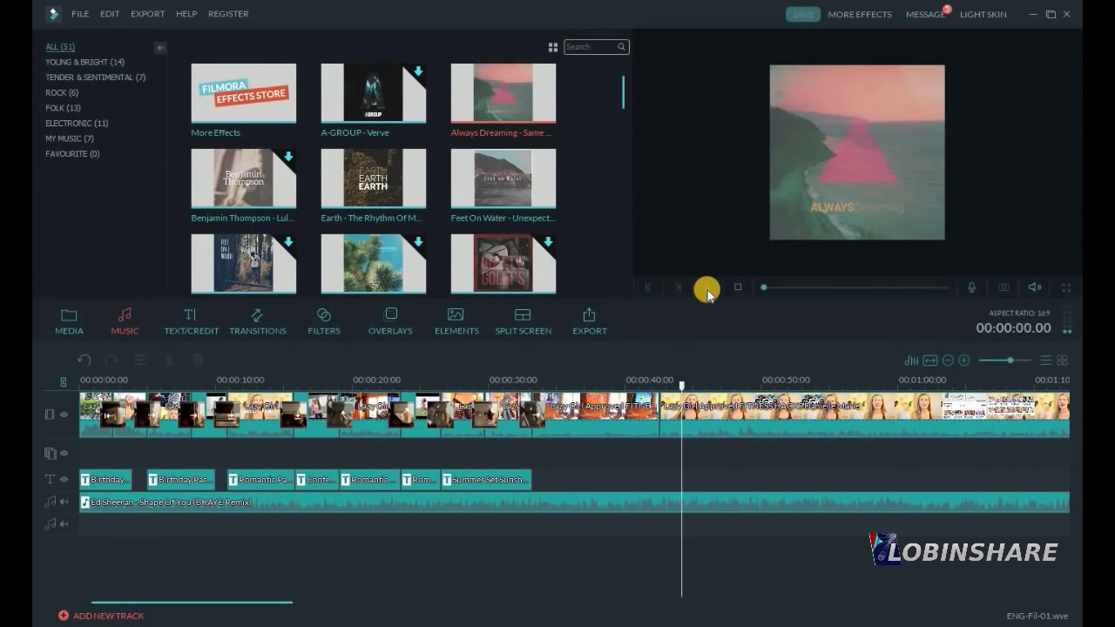
{"action": "left_click", "coordinate": [707, 290]}
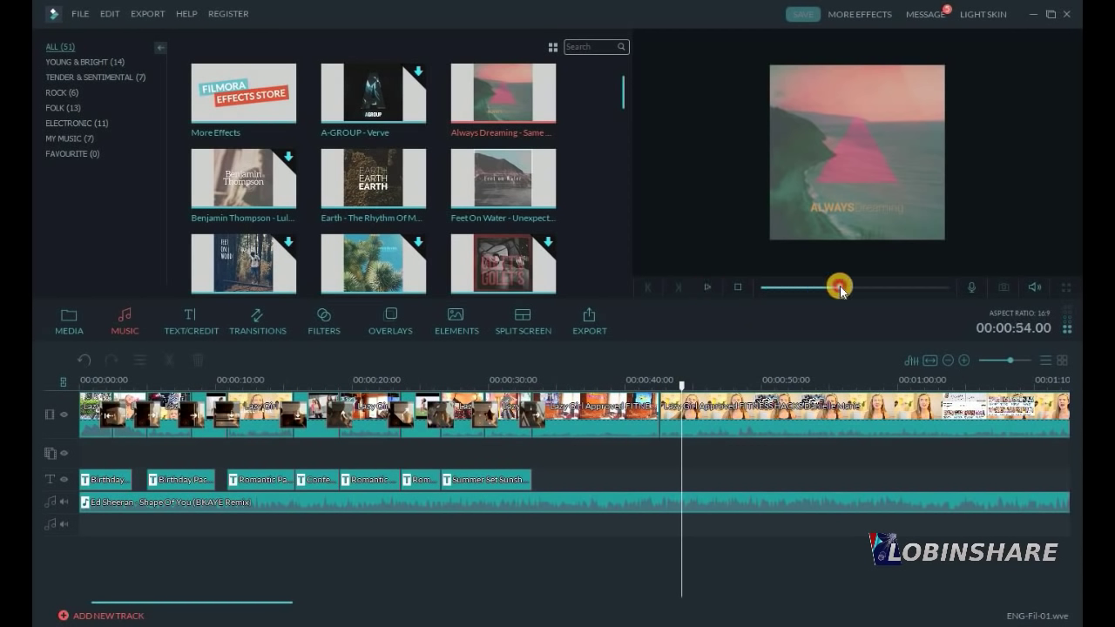
{"action": "left_click", "coordinate": [840, 288]}
{"action": "left_click", "coordinate": [876, 289]}
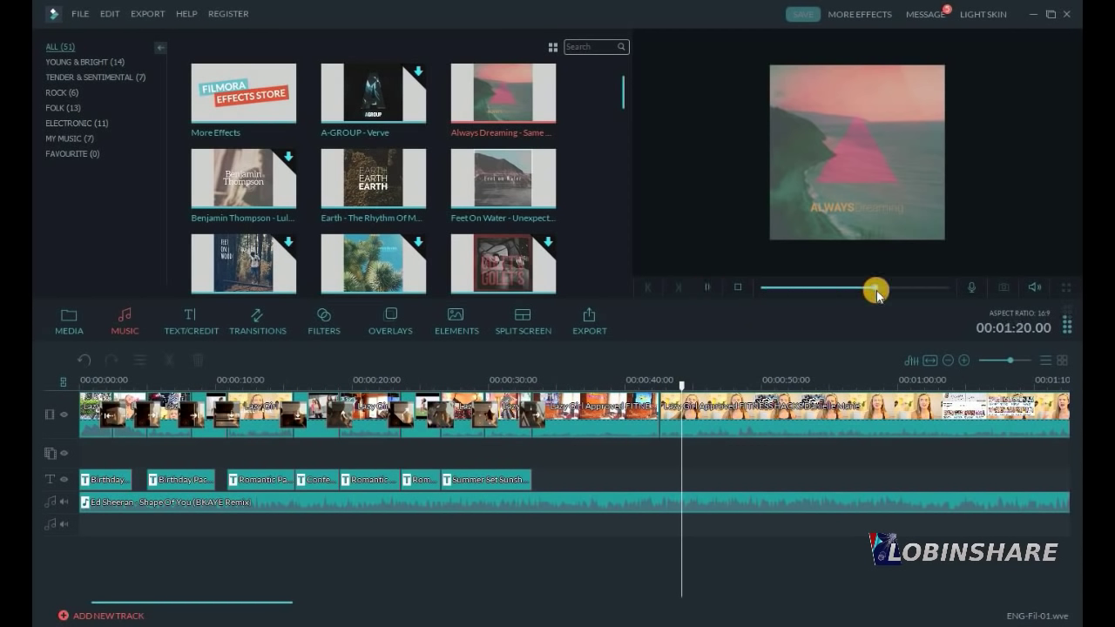
{"action": "left_click", "coordinate": [706, 288]}
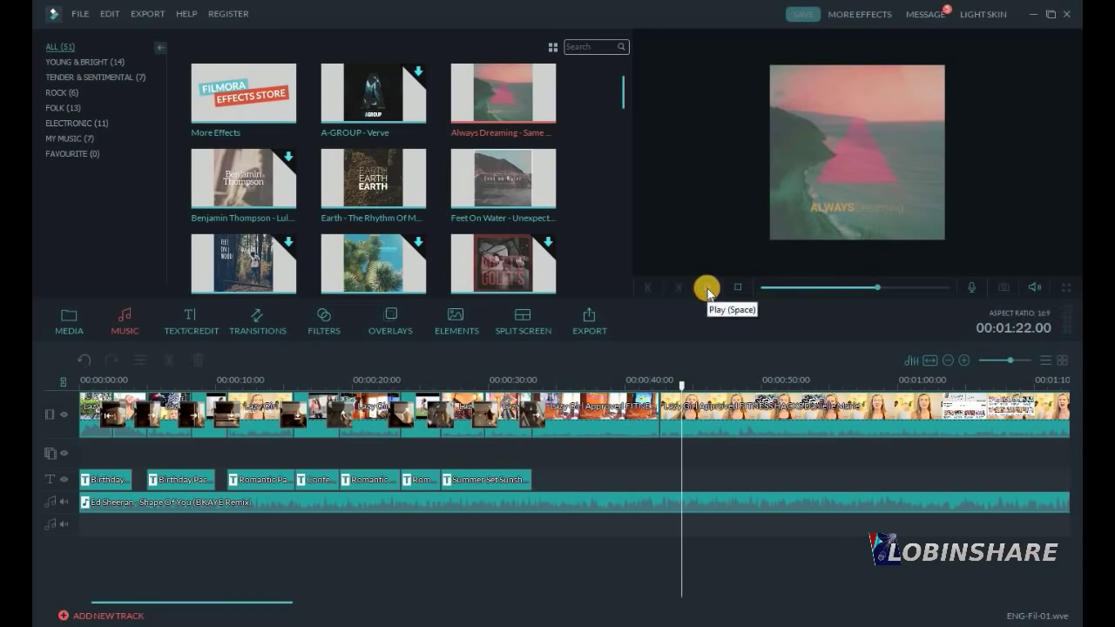
Preview the Feet On Water and Earth songs from the music library.
{"action": "left_click", "coordinate": [540, 194]}
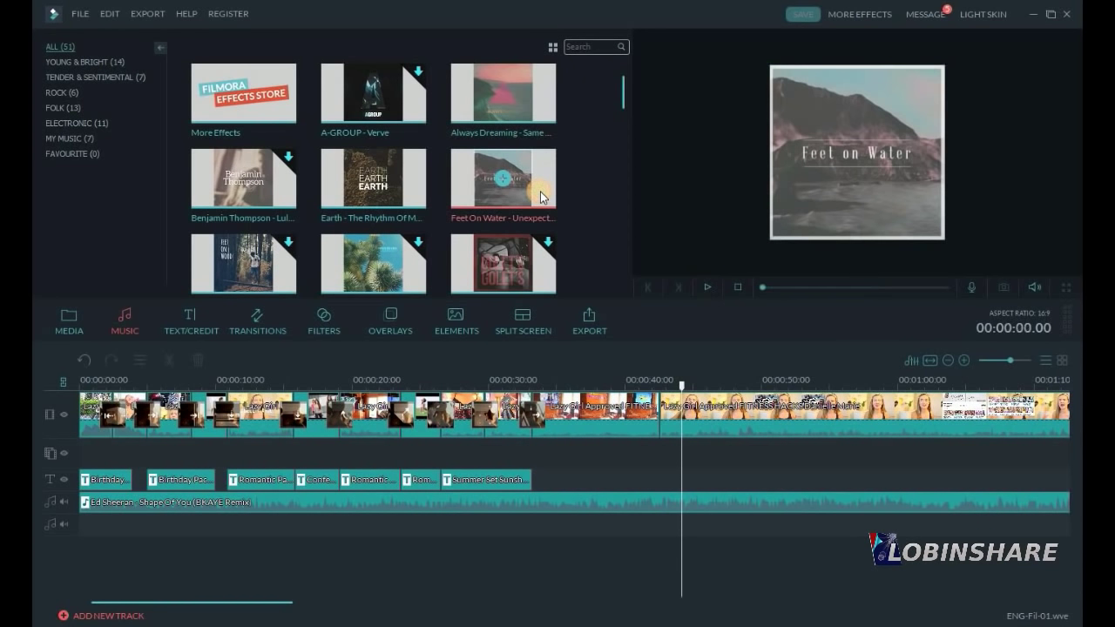
{"action": "left_click", "coordinate": [707, 289]}
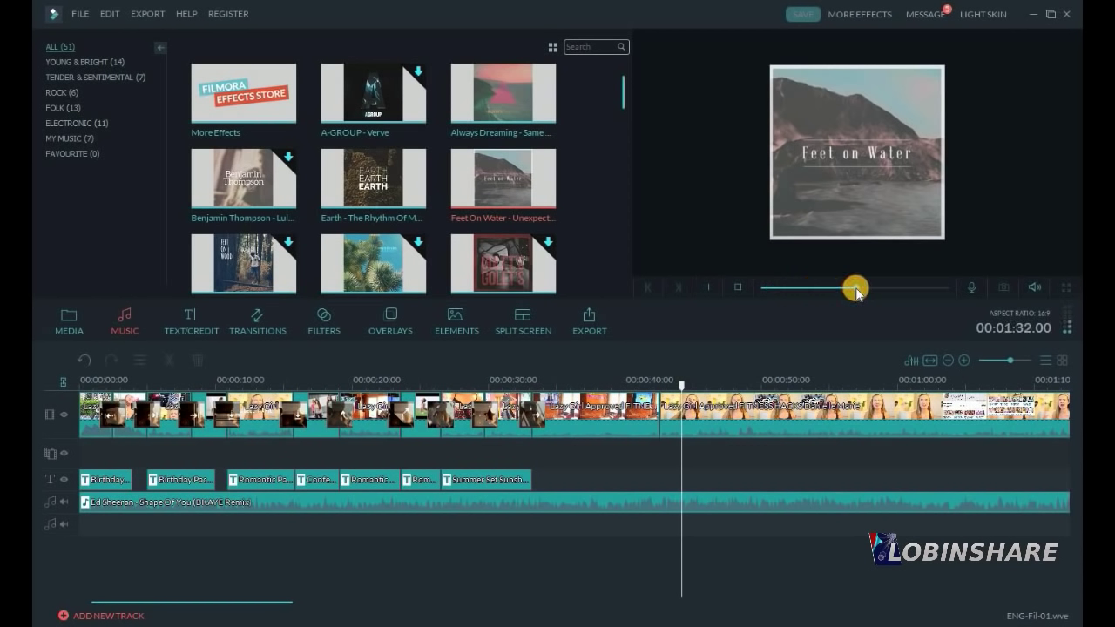
{"action": "left_click", "coordinate": [393, 193]}
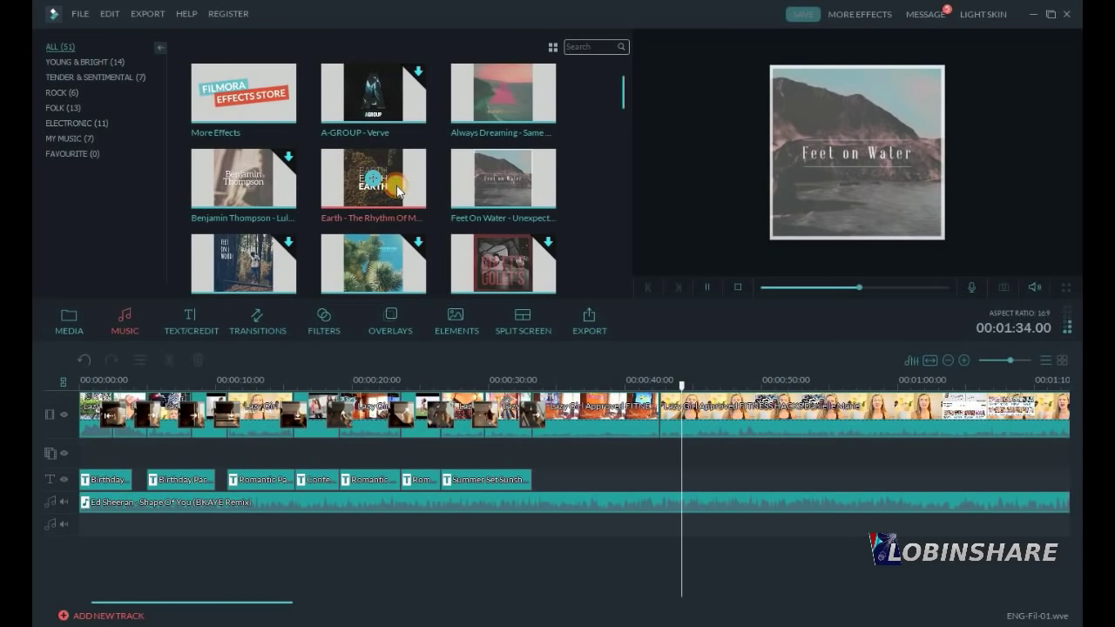
{"action": "left_click", "coordinate": [706, 287]}
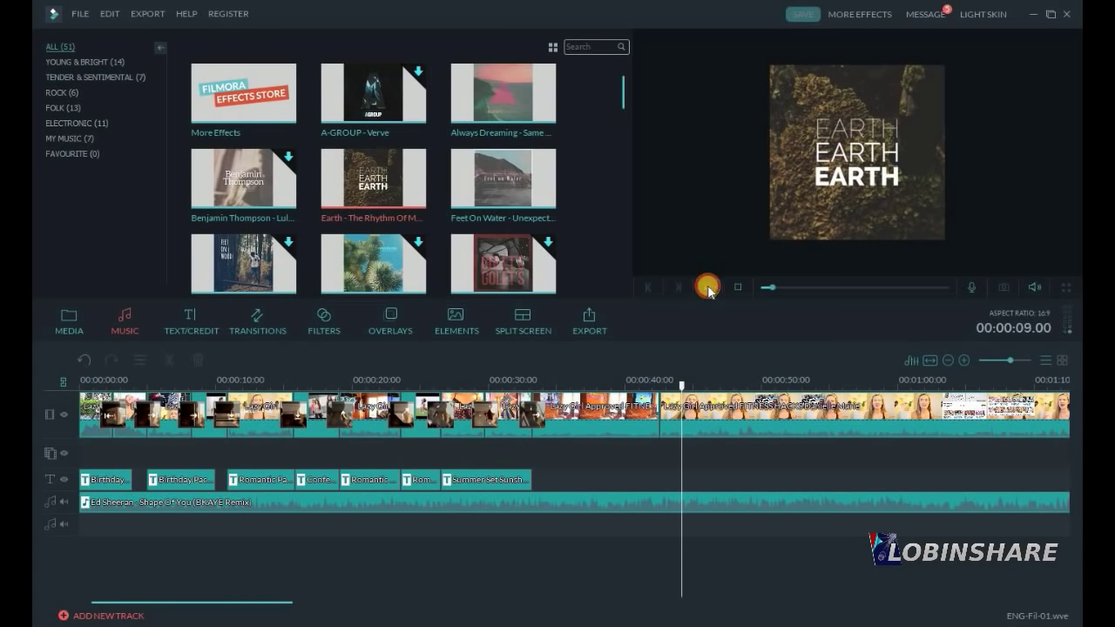
{"action": "left_click", "coordinate": [708, 288]}
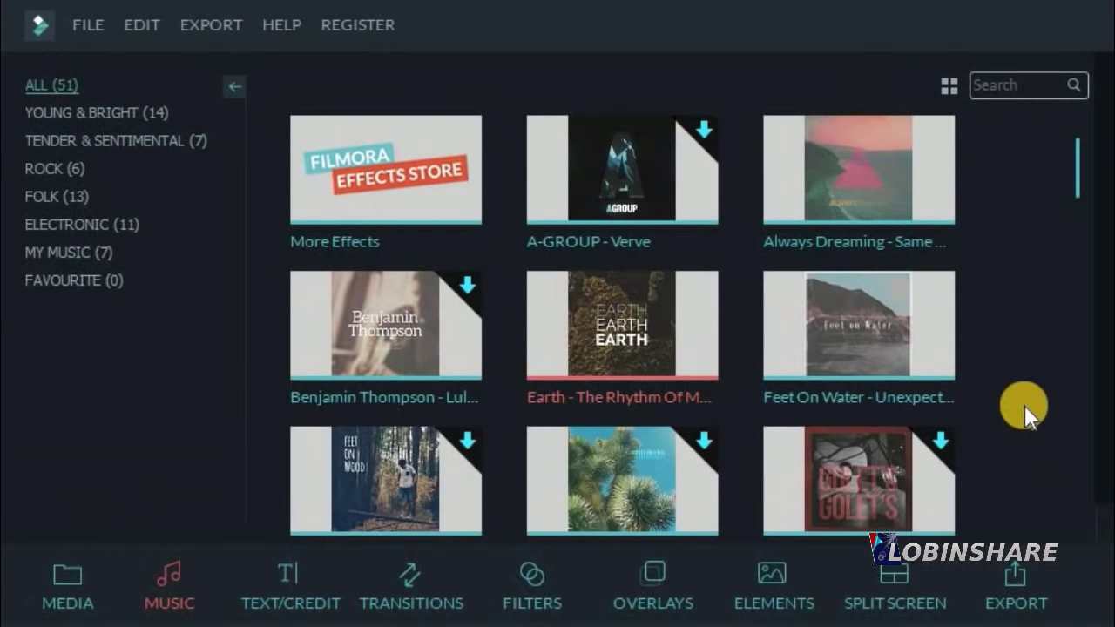
Download the online song A-GROUP - Verve in the music library and preview it.
{"action": "mouse_move", "coordinate": [673, 184]}
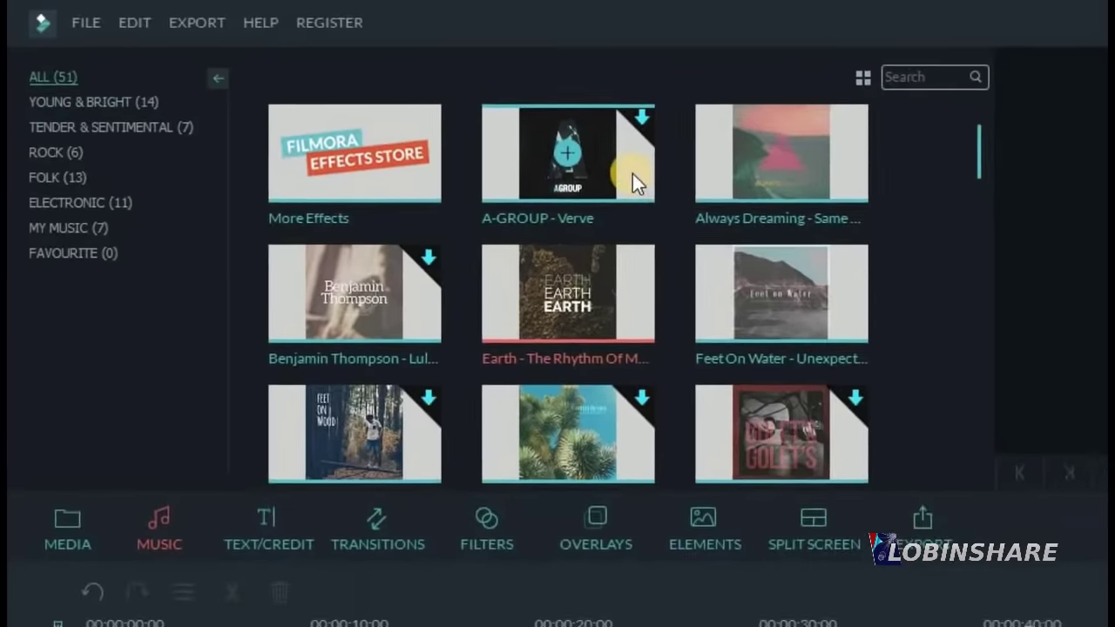
{"action": "left_click", "coordinate": [674, 183]}
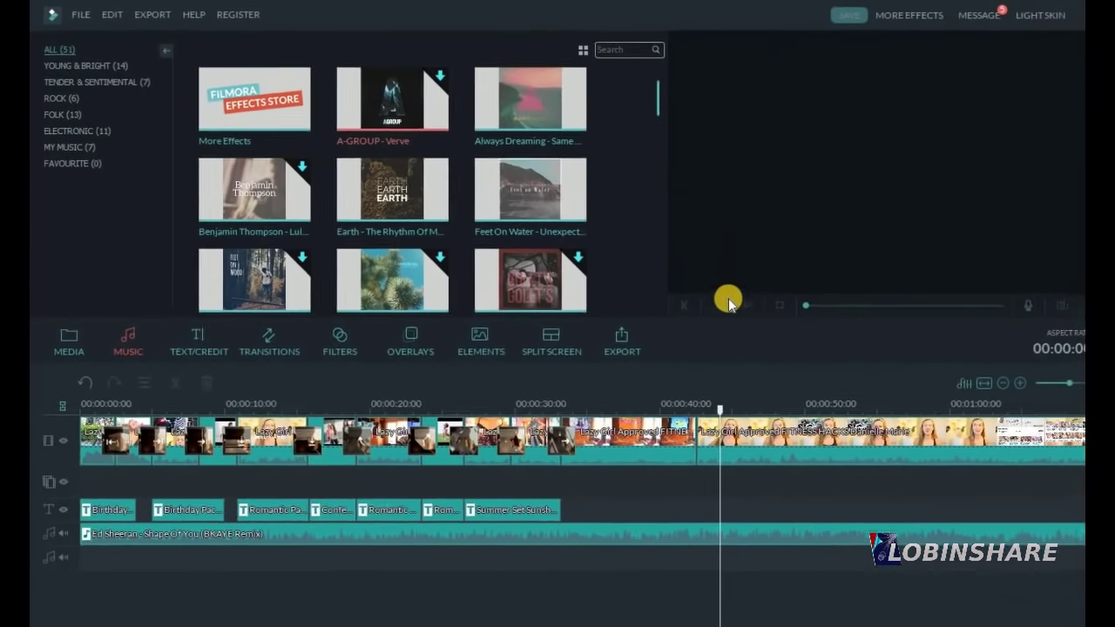
{"action": "left_click", "coordinate": [837, 345]}
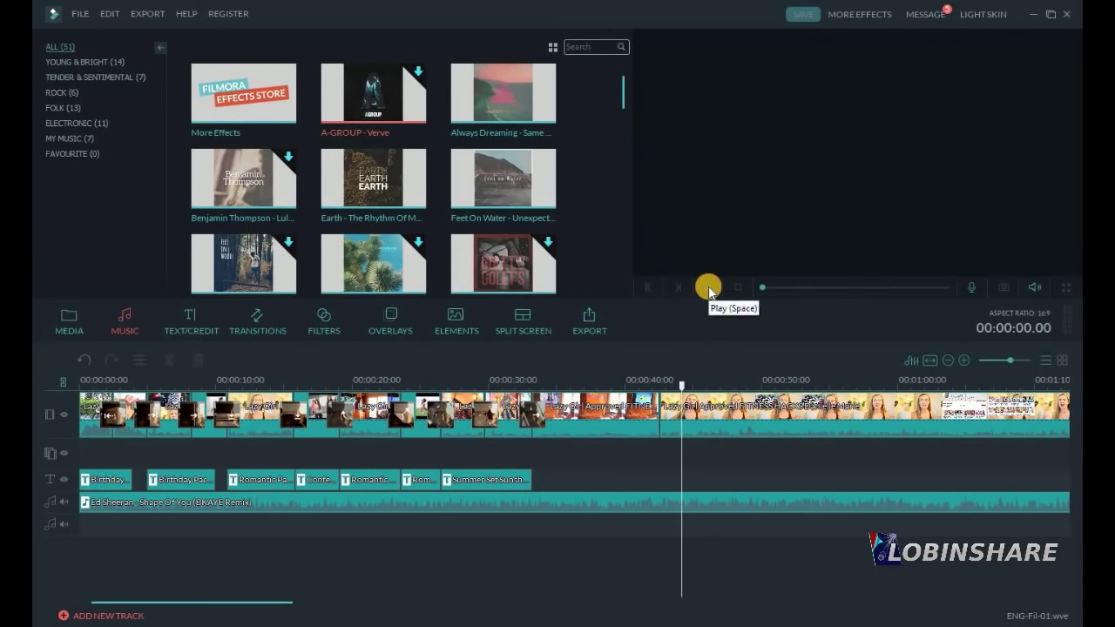
{"action": "double_click", "coordinate": [415, 117]}
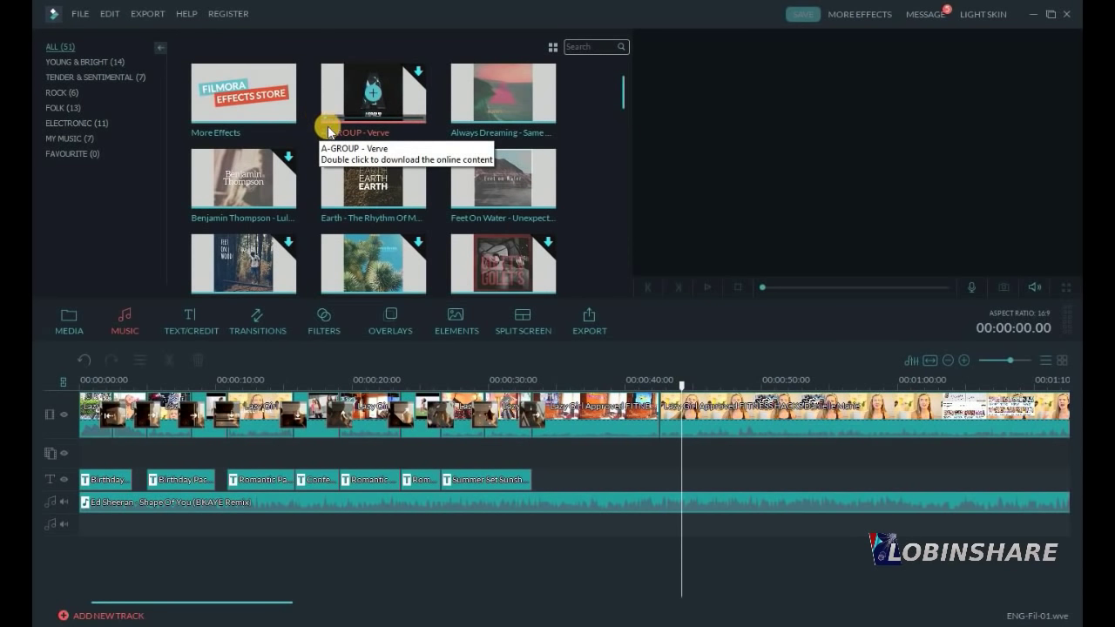
{"action": "left_click", "coordinate": [373, 183]}
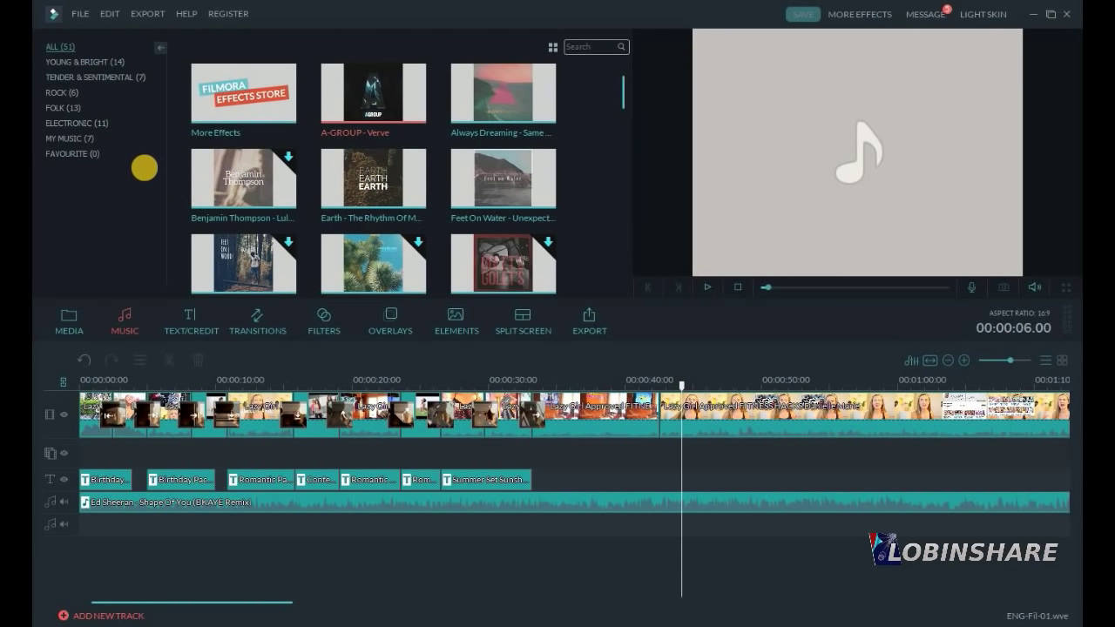
Show the Young & Bright music category and preview the Feet On Water, Lady Lane and Drift songs.
{"action": "left_click", "coordinate": [90, 66]}
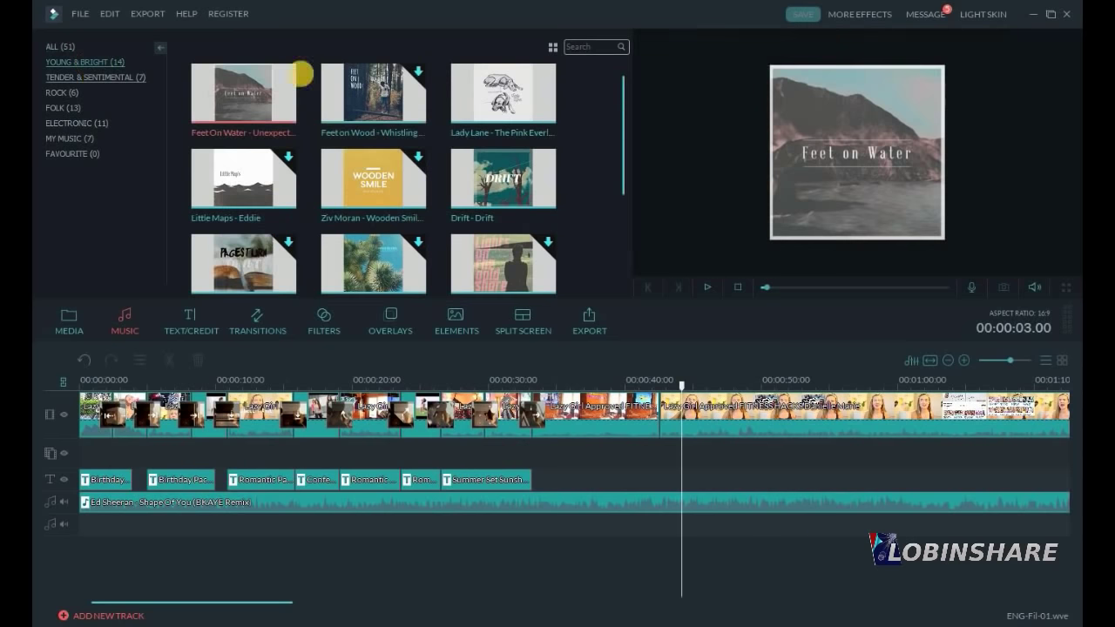
{"action": "left_click", "coordinate": [705, 288]}
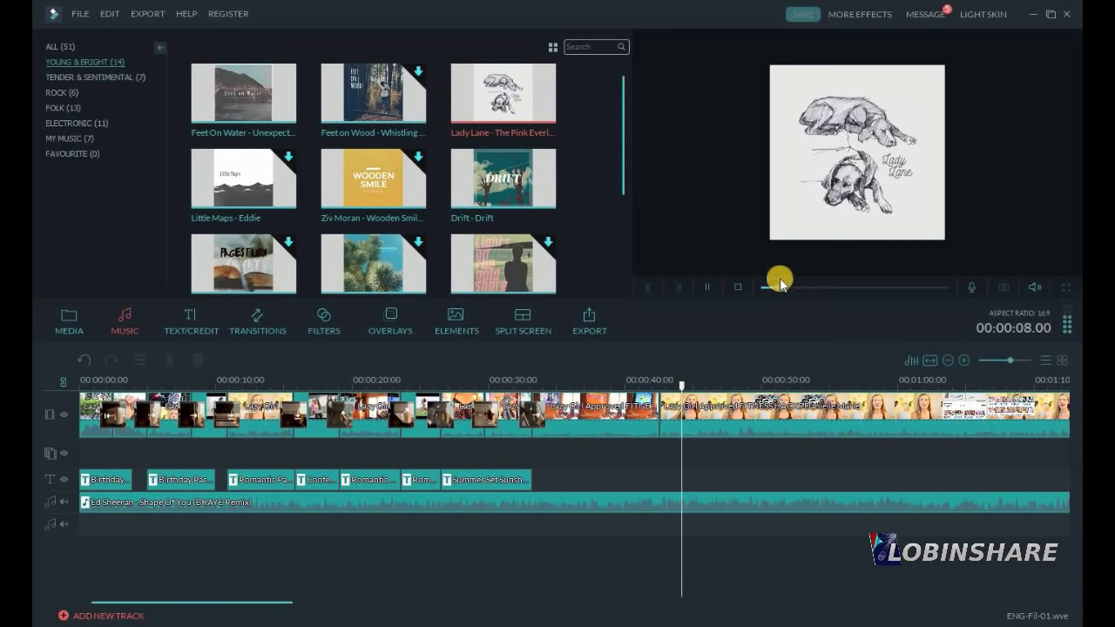
{"action": "left_click", "coordinate": [549, 186]}
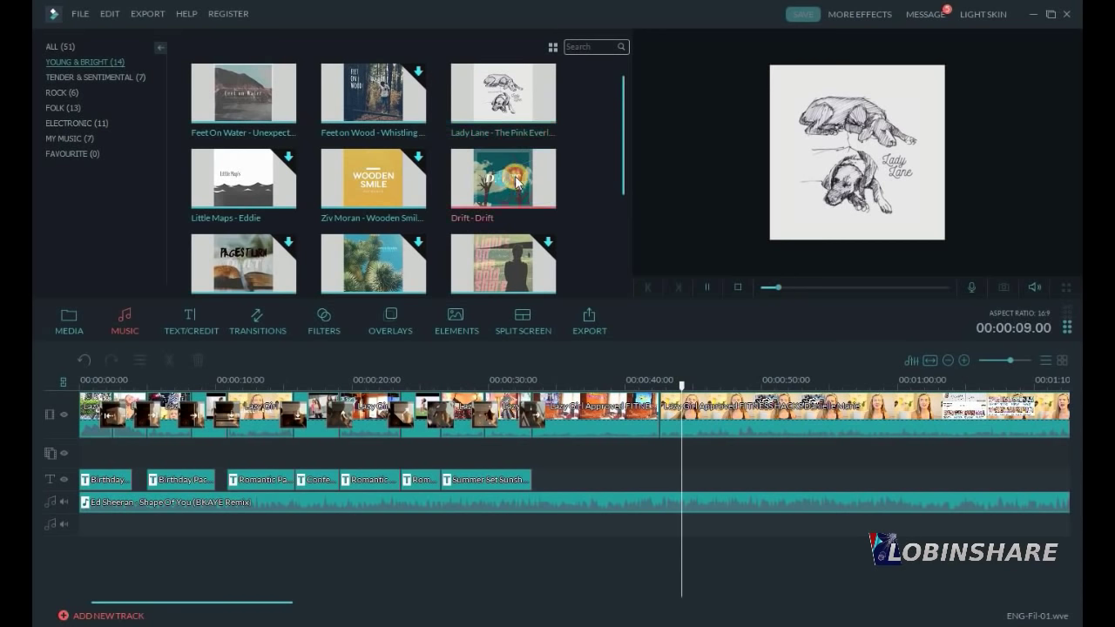
{"action": "left_click", "coordinate": [711, 286]}
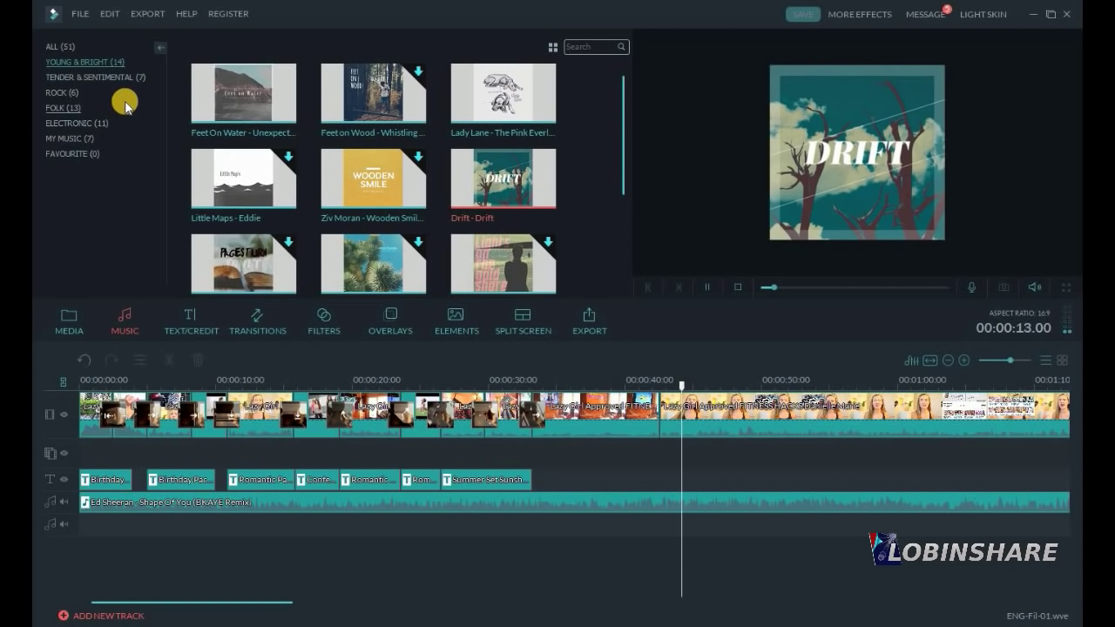
{"action": "left_click", "coordinate": [706, 288]}
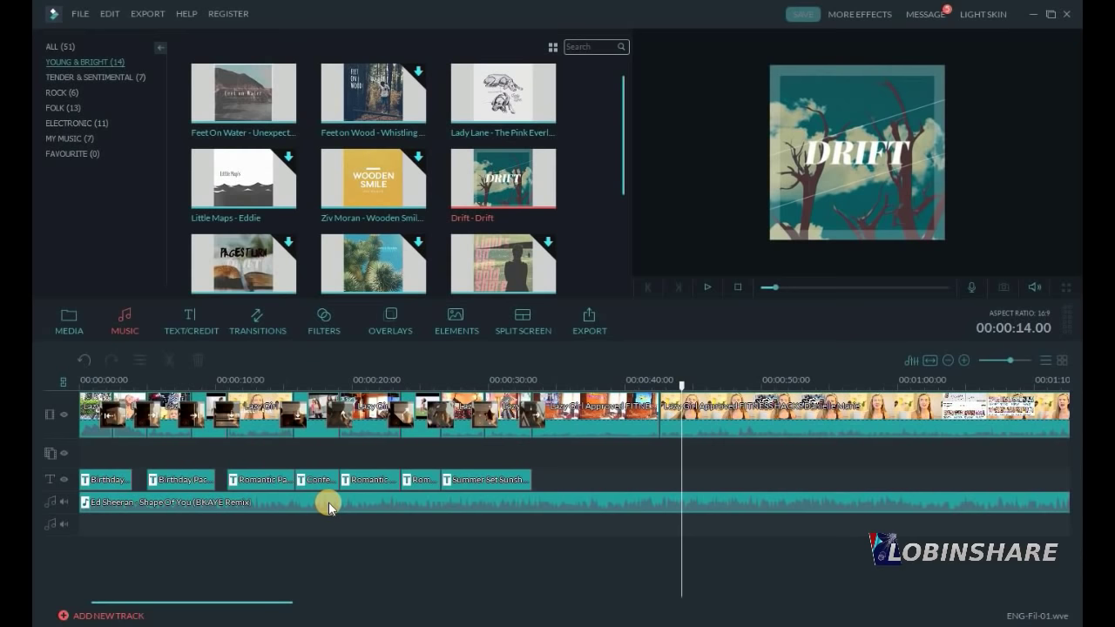
Replace the Ed Sheeran - Shape Of You clip with the Lady Lane song at the start of the first audio track.
{"action": "left_click", "coordinate": [329, 502]}
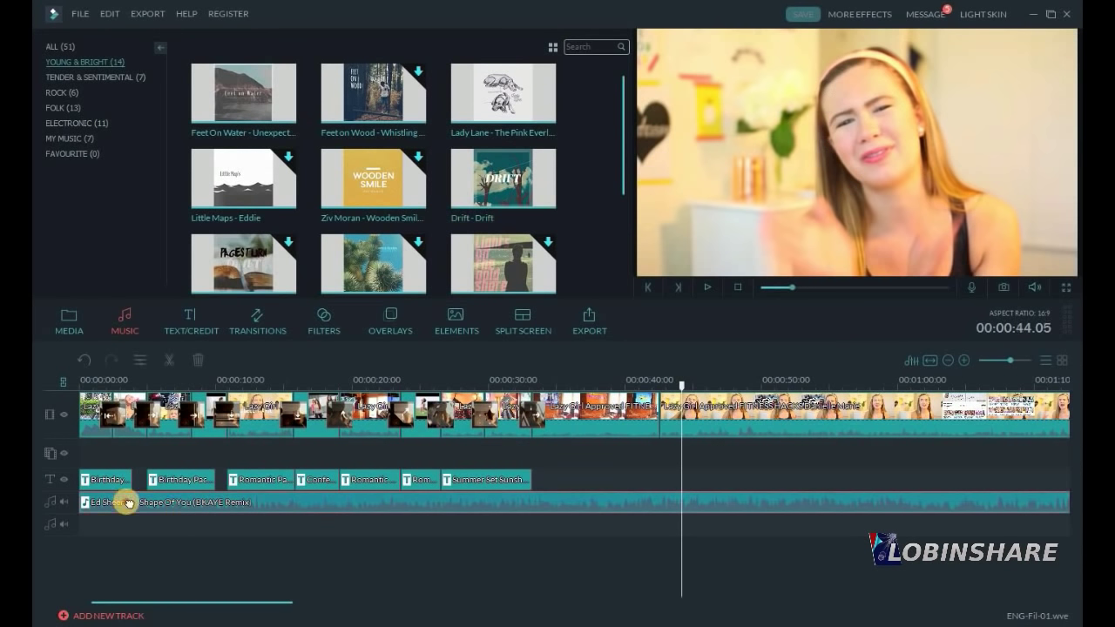
{"action": "left_click", "coordinate": [195, 360]}
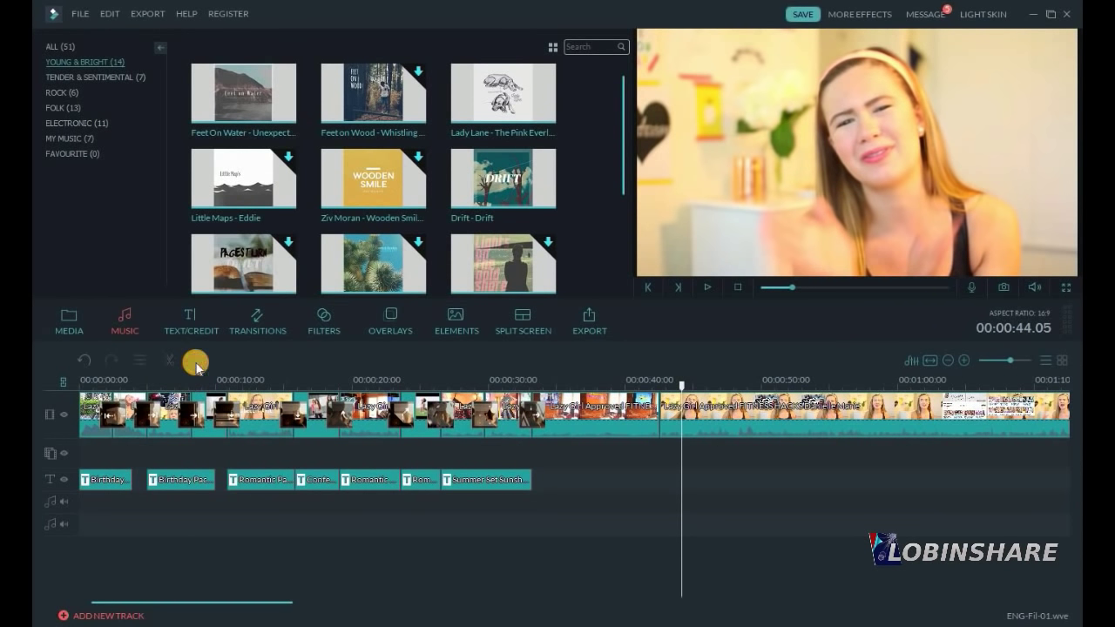
{"action": "left_click", "coordinate": [531, 87]}
{"action": "left_click_drag", "start_coordinate": [532, 90], "coordinate": [83, 498]}
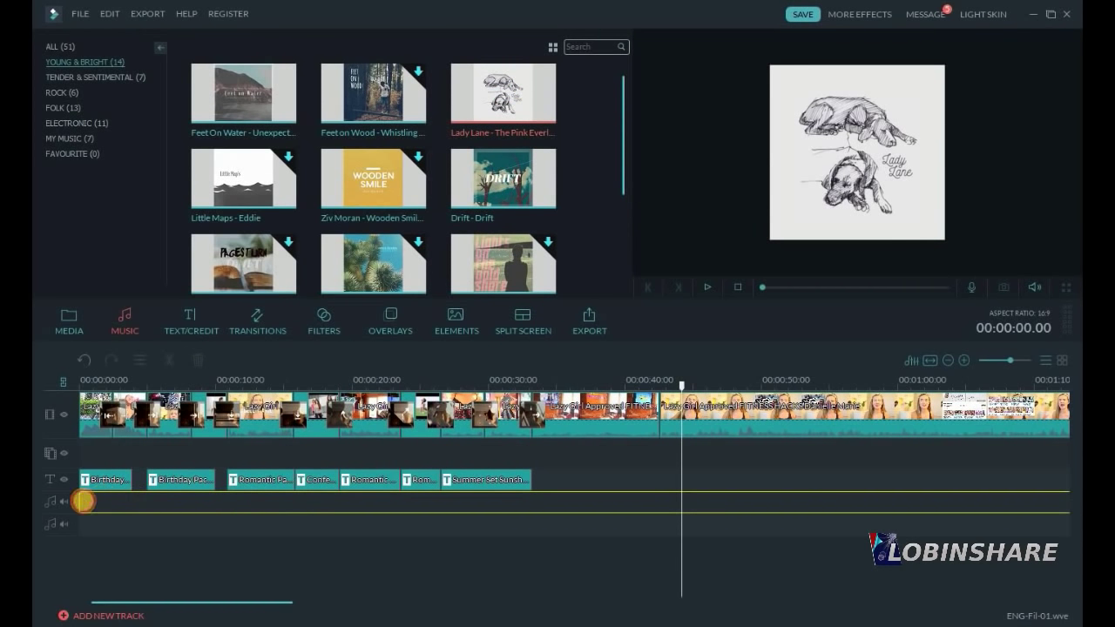
Play the opening of the video with the Lady Lane song and view the song clip's audio settings.
{"action": "left_click", "coordinate": [706, 288]}
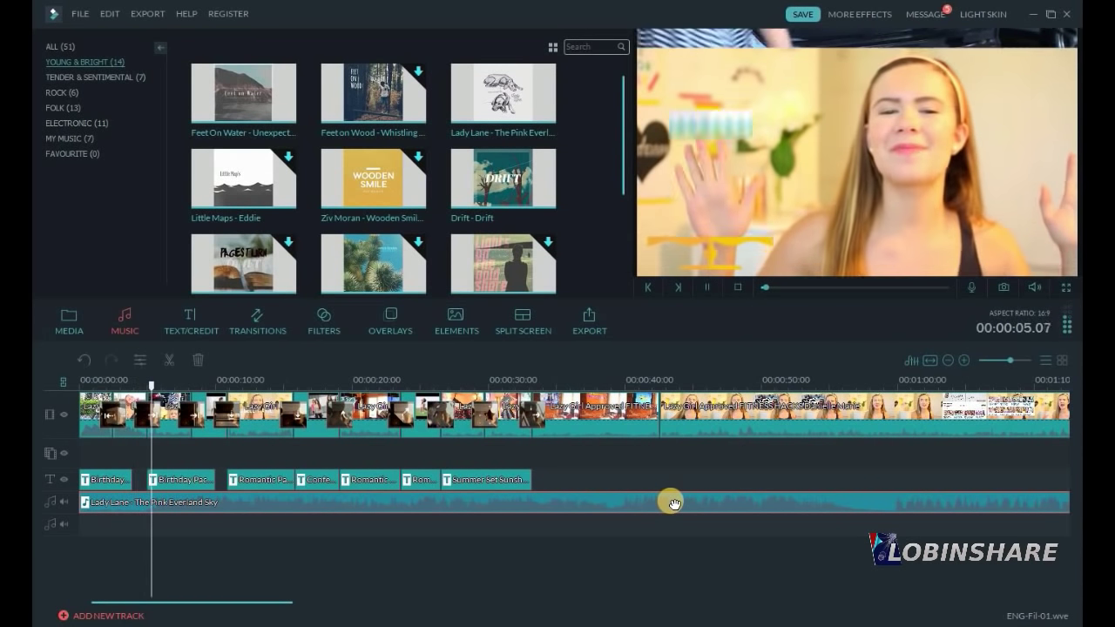
{"action": "left_click", "coordinate": [707, 287]}
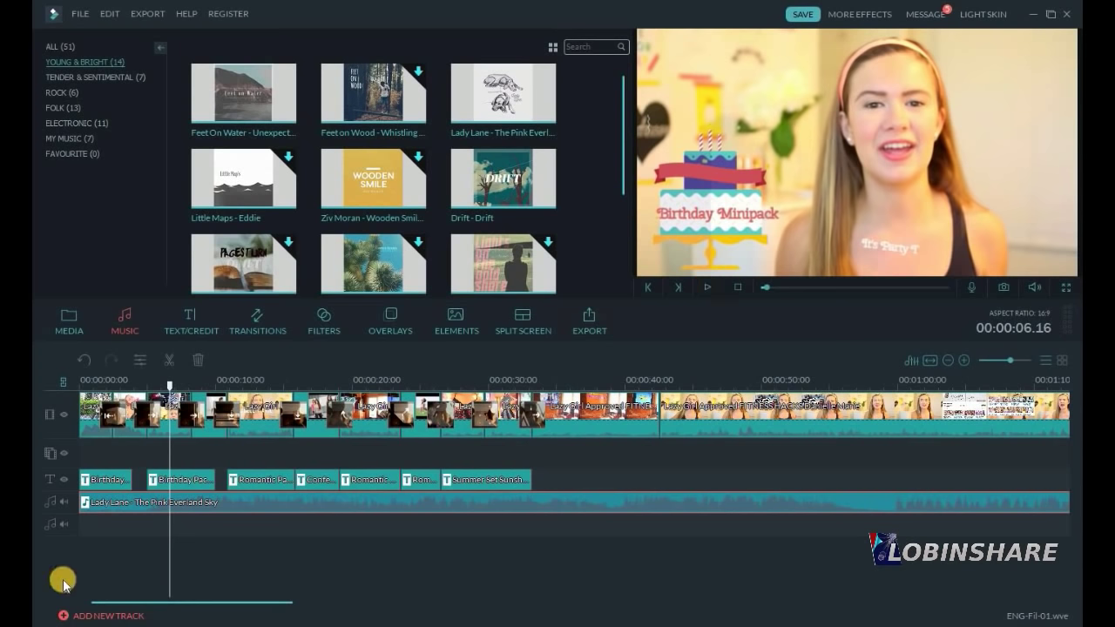
{"action": "left_click", "coordinate": [142, 364]}
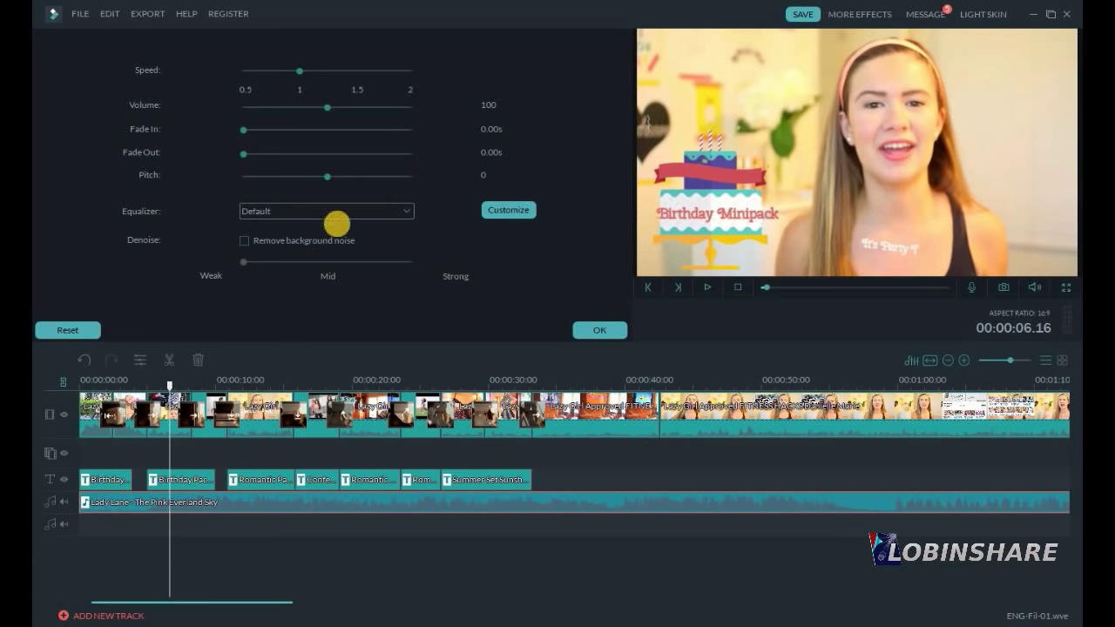
{"action": "left_click", "coordinate": [596, 330]}
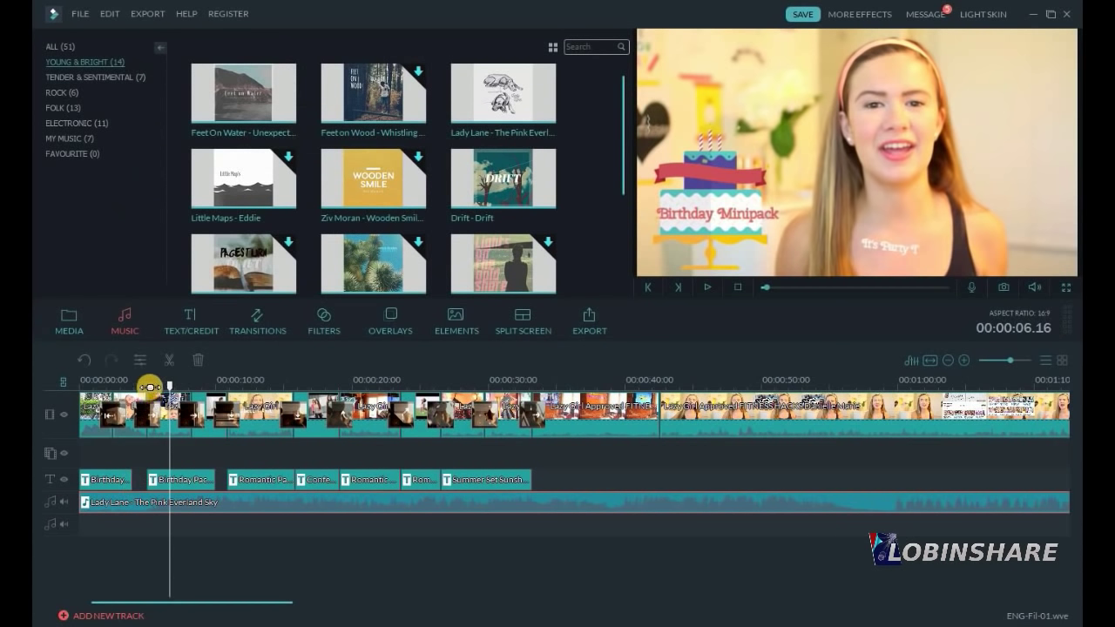
Cut the Lady Lane song's opening off at 00:00:04.19, move the remaining clip to the start of the timeline, and play it.
{"action": "left_click", "coordinate": [144, 384]}
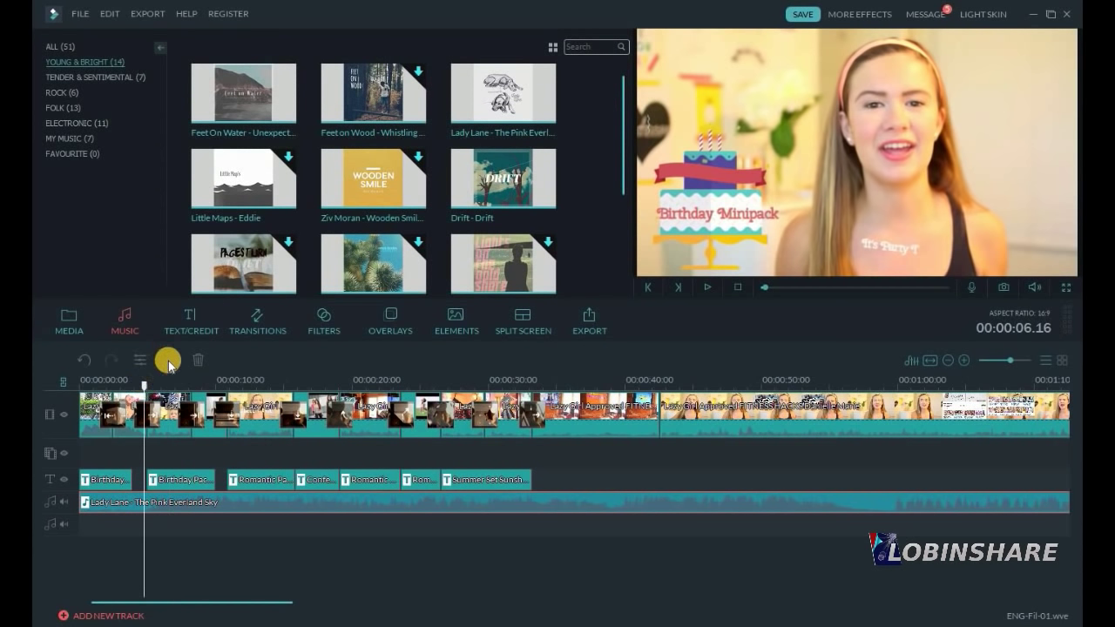
{"action": "left_click", "coordinate": [168, 360]}
{"action": "left_click", "coordinate": [127, 499]}
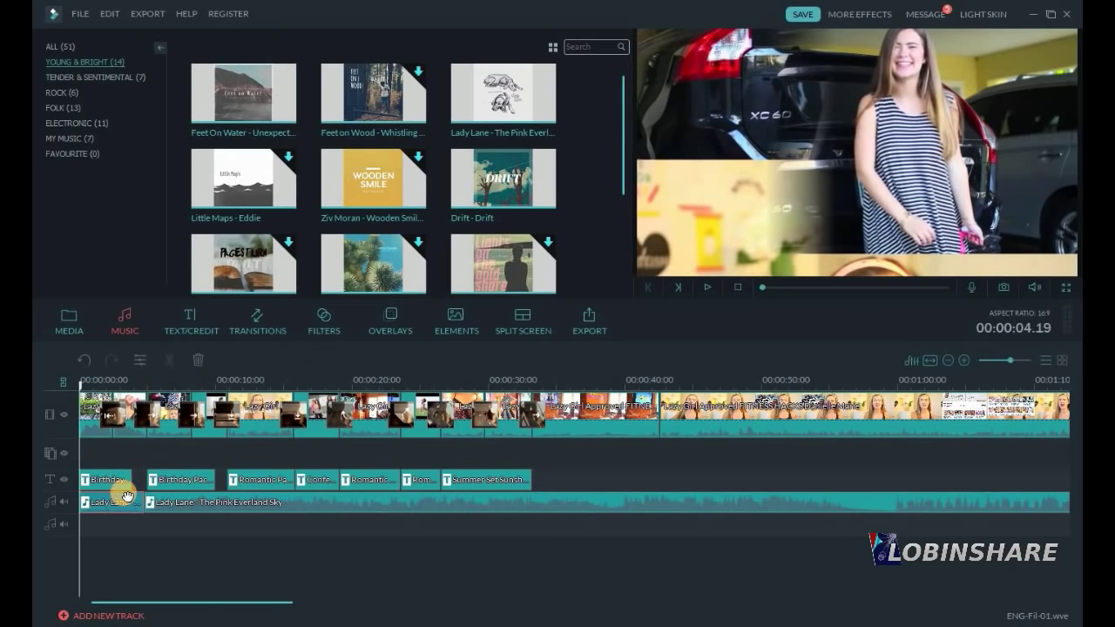
{"action": "key", "text": "Delete"}
{"action": "left_click_drag", "start_coordinate": [191, 500], "coordinate": [109, 500]}
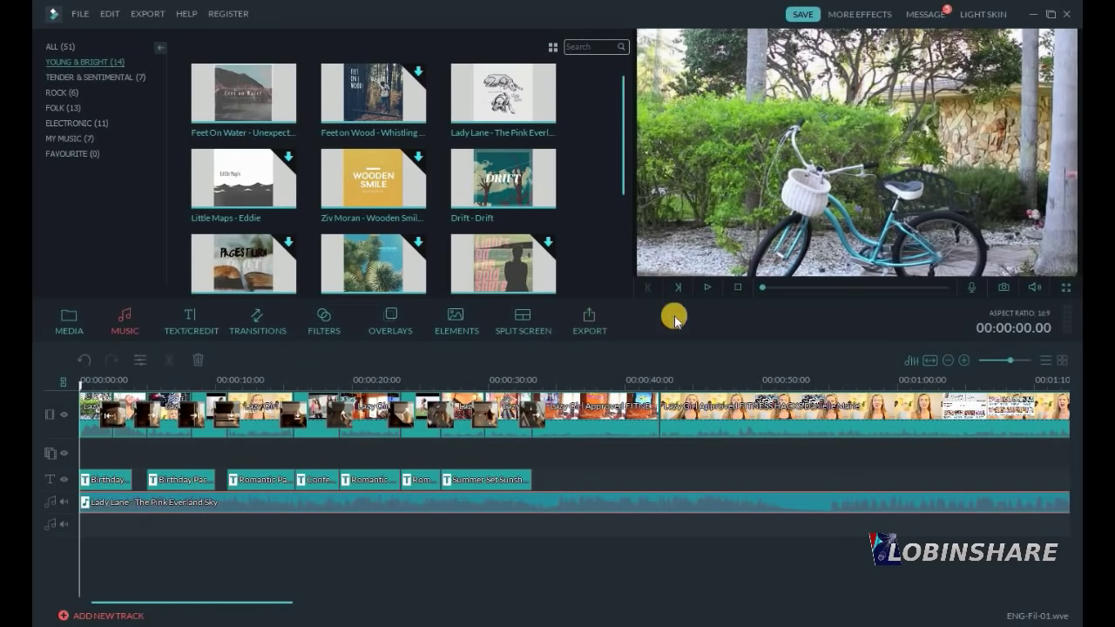
{"action": "left_click", "coordinate": [706, 287]}
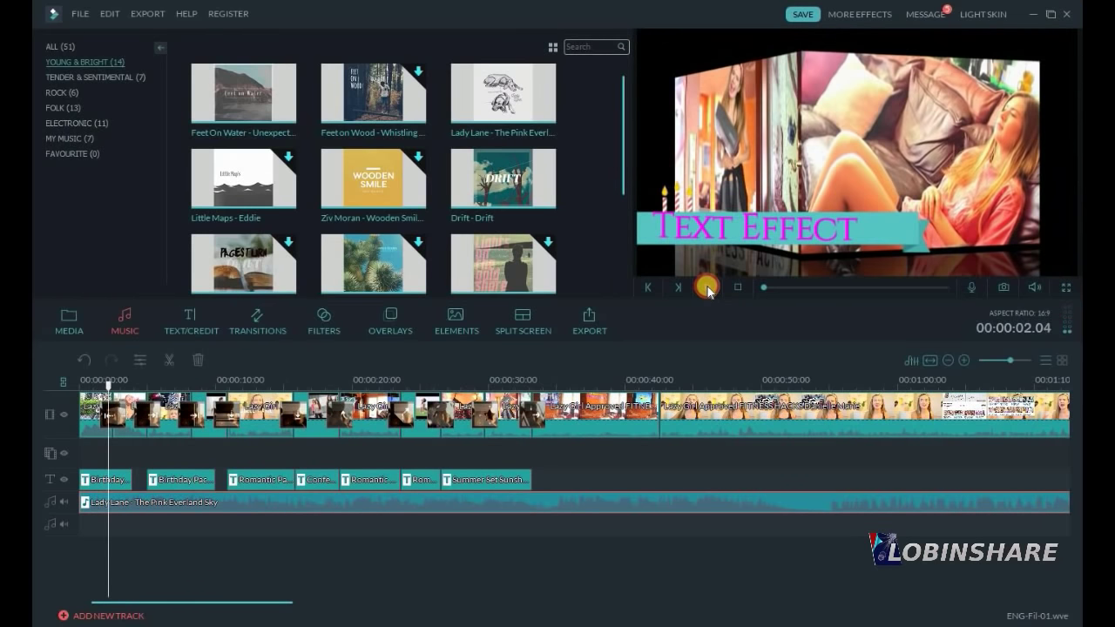
{"action": "left_click", "coordinate": [707, 287]}
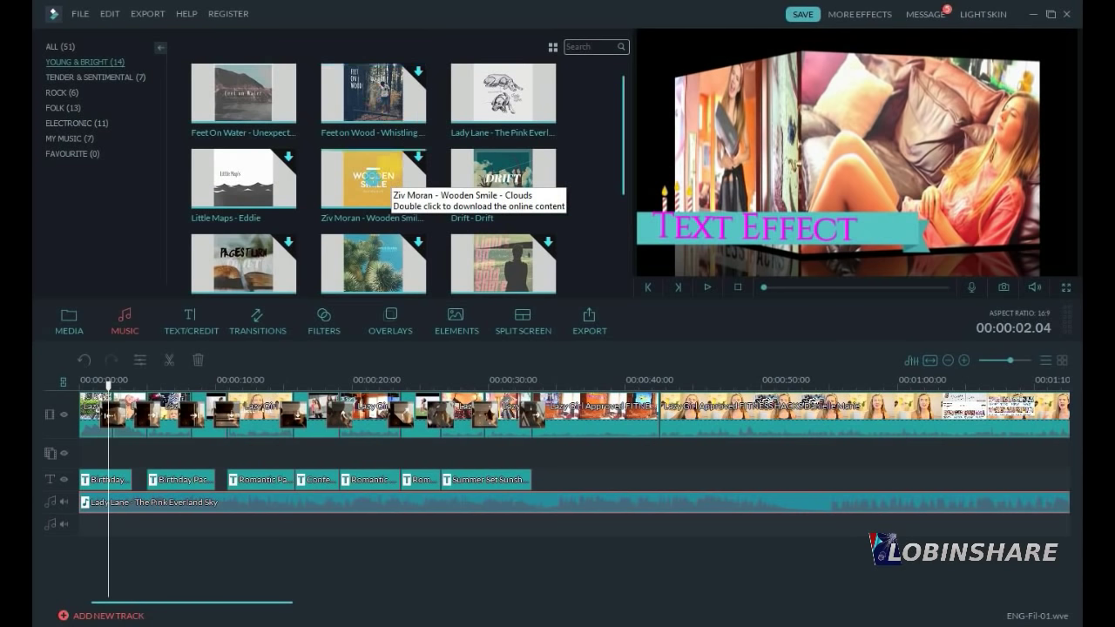
{"action": "left_click", "coordinate": [398, 153]}
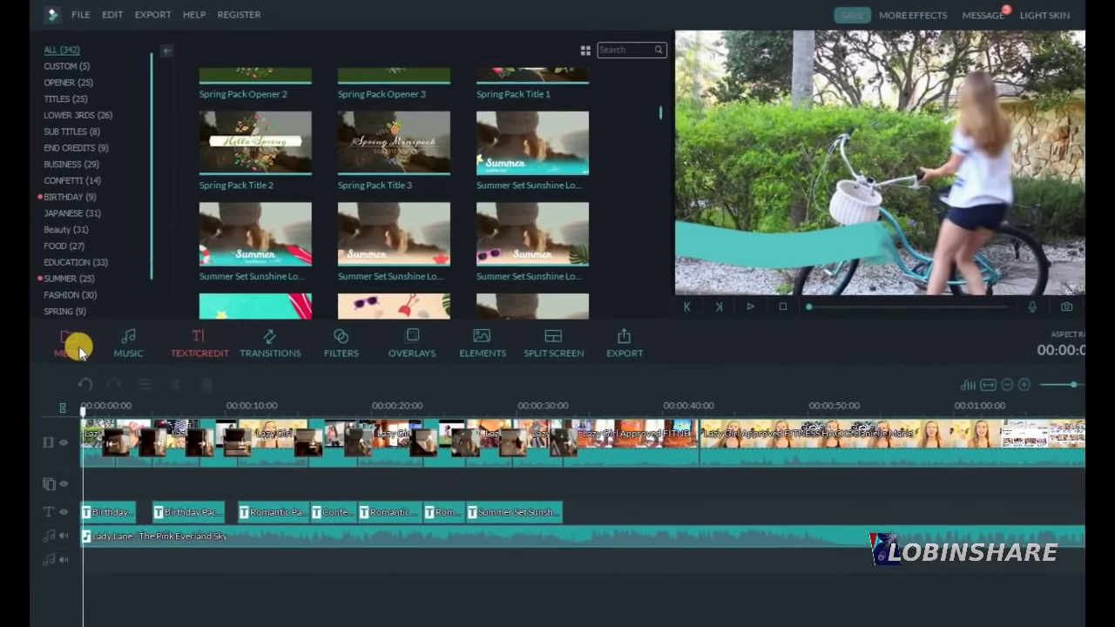
{"action": "left_click", "coordinate": [73, 324]}
{"action": "left_click", "coordinate": [124, 324]}
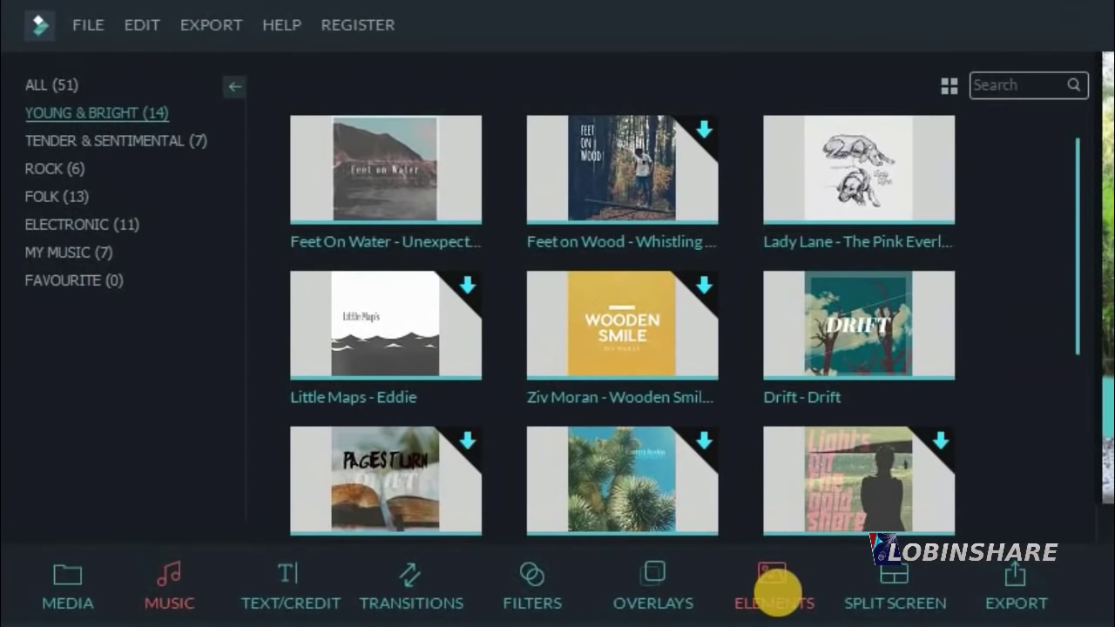
Find and preview Element Love 1 in the elements library, and add it at the start of the first picture-in-picture track.
{"action": "left_click", "coordinate": [782, 601]}
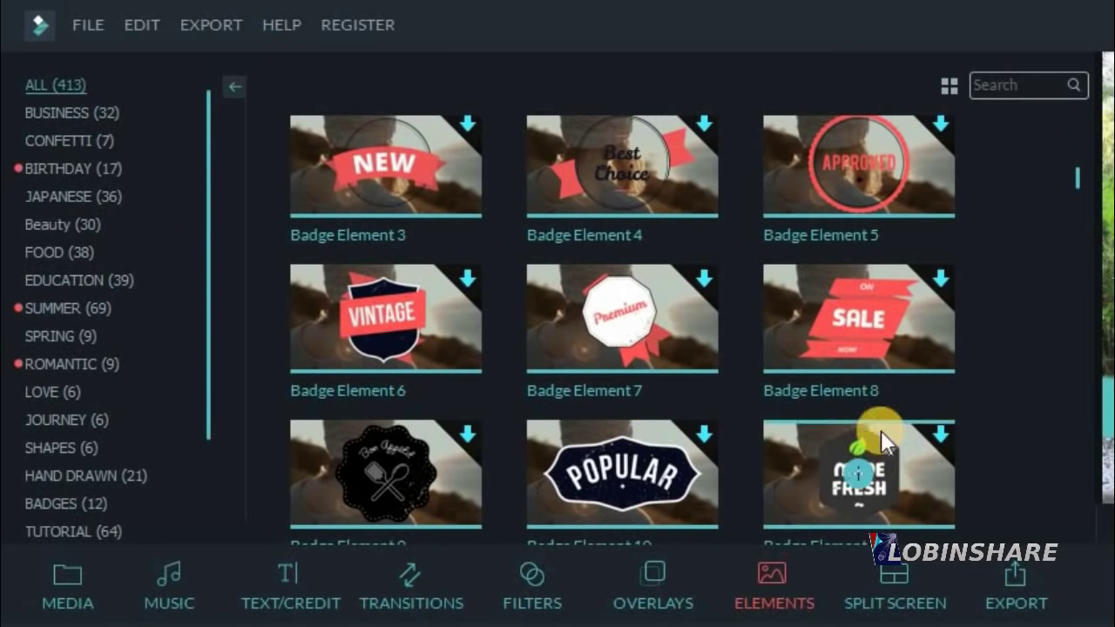
{"action": "scroll", "coordinate": [1079, 273], "scroll_direction": "down", "scroll_amount": 5}
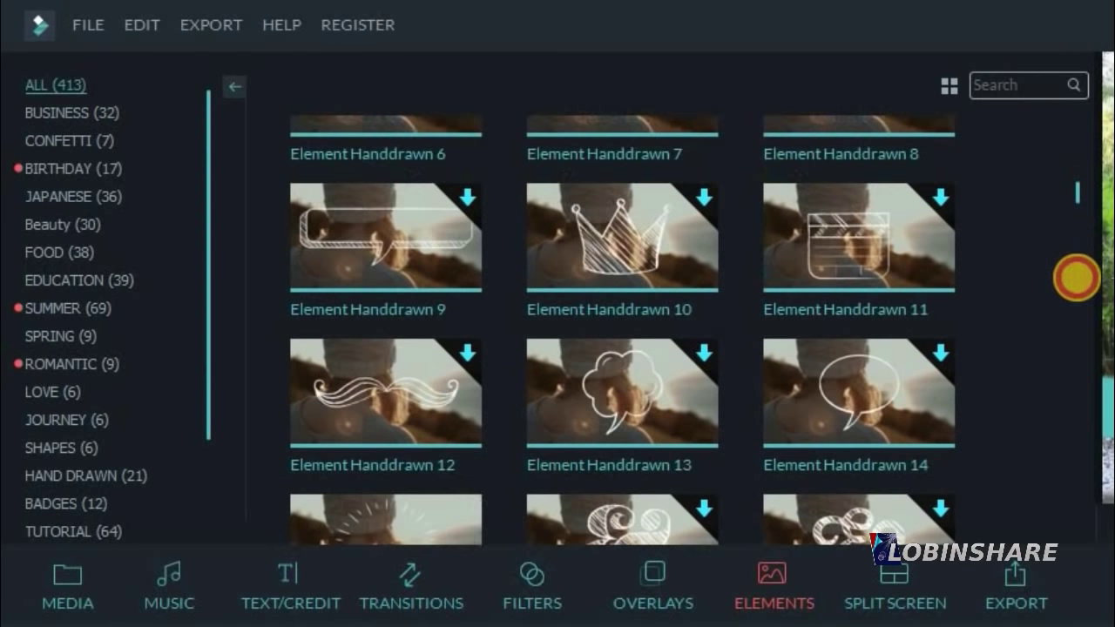
{"action": "scroll", "coordinate": [1067, 322], "scroll_direction": "down", "scroll_amount": 3}
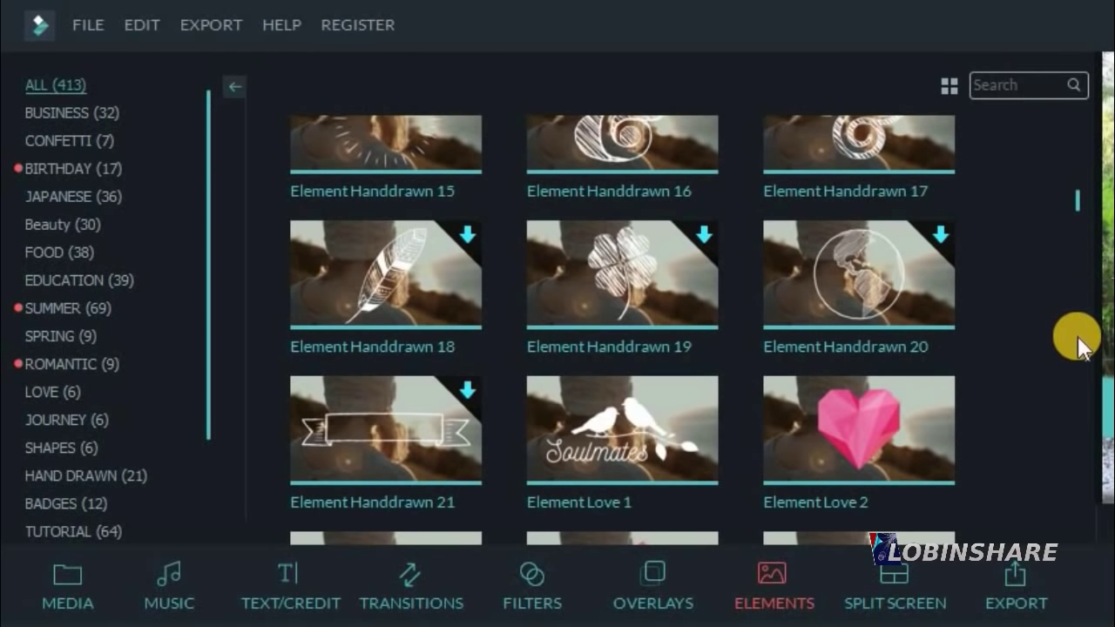
{"action": "left_click", "coordinate": [663, 416]}
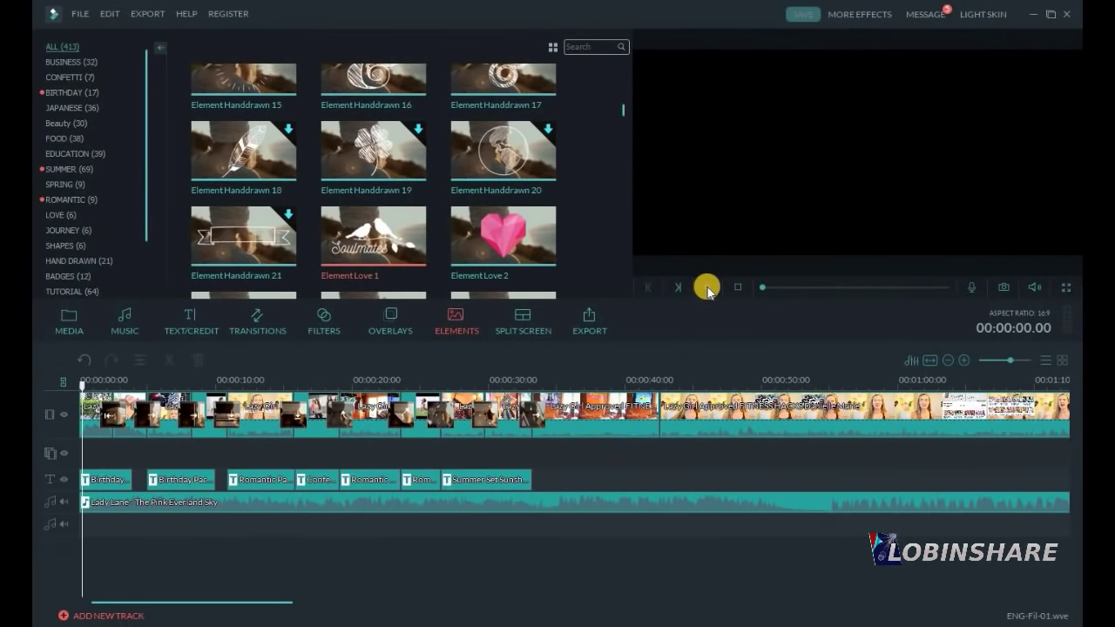
{"action": "left_click", "coordinate": [865, 358]}
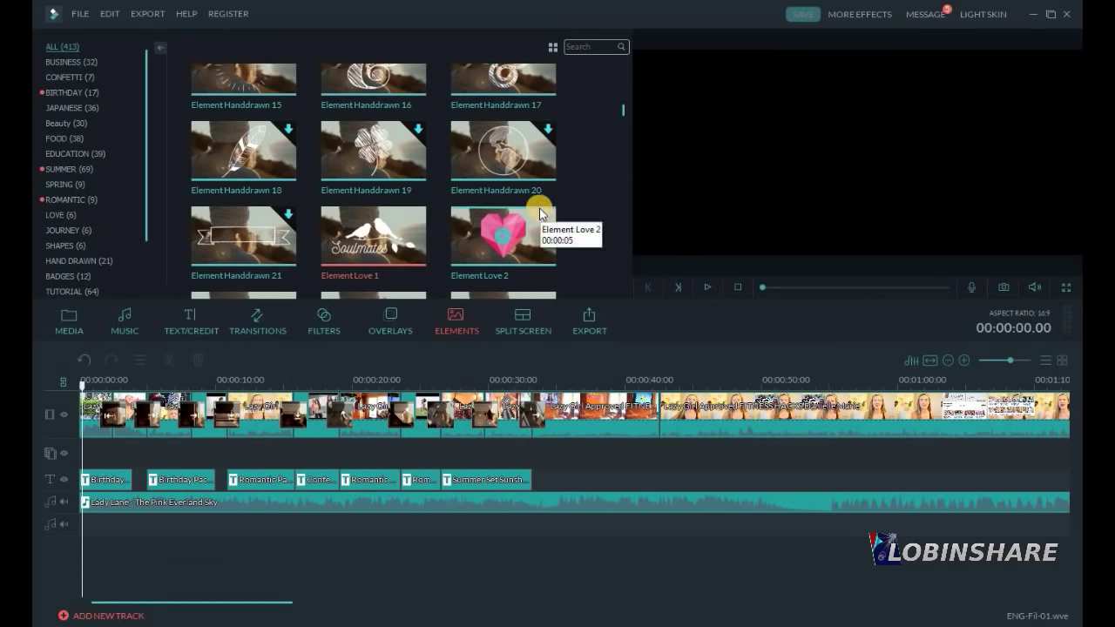
{"action": "mouse_move", "coordinate": [373, 235]}
{"action": "left_click_drag", "start_coordinate": [373, 235], "coordinate": [83, 446]}
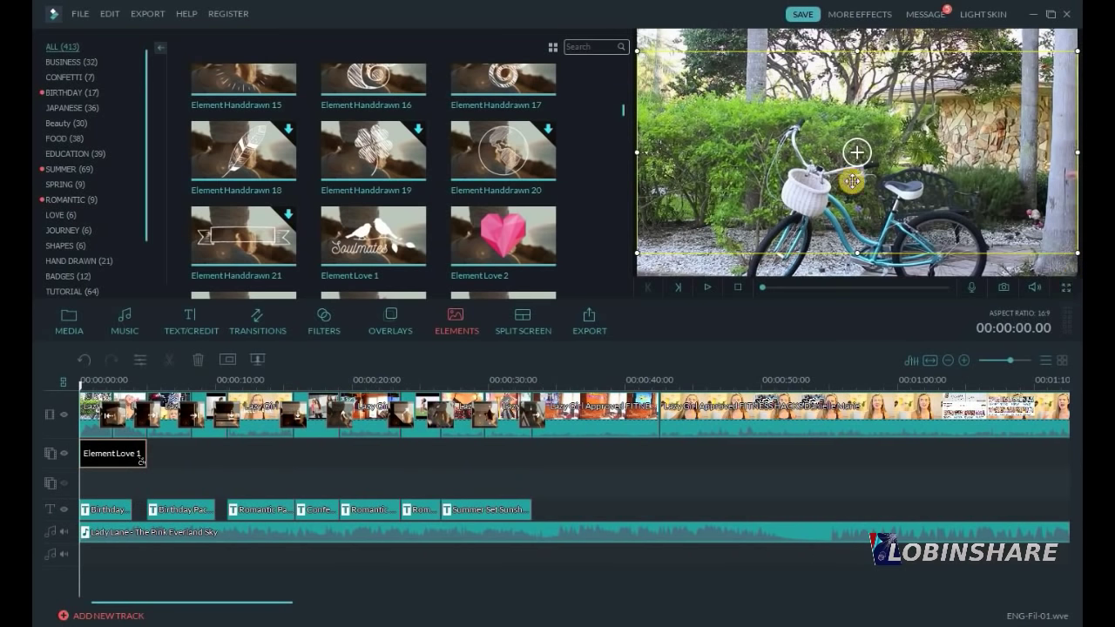
{"action": "left_click", "coordinate": [710, 290]}
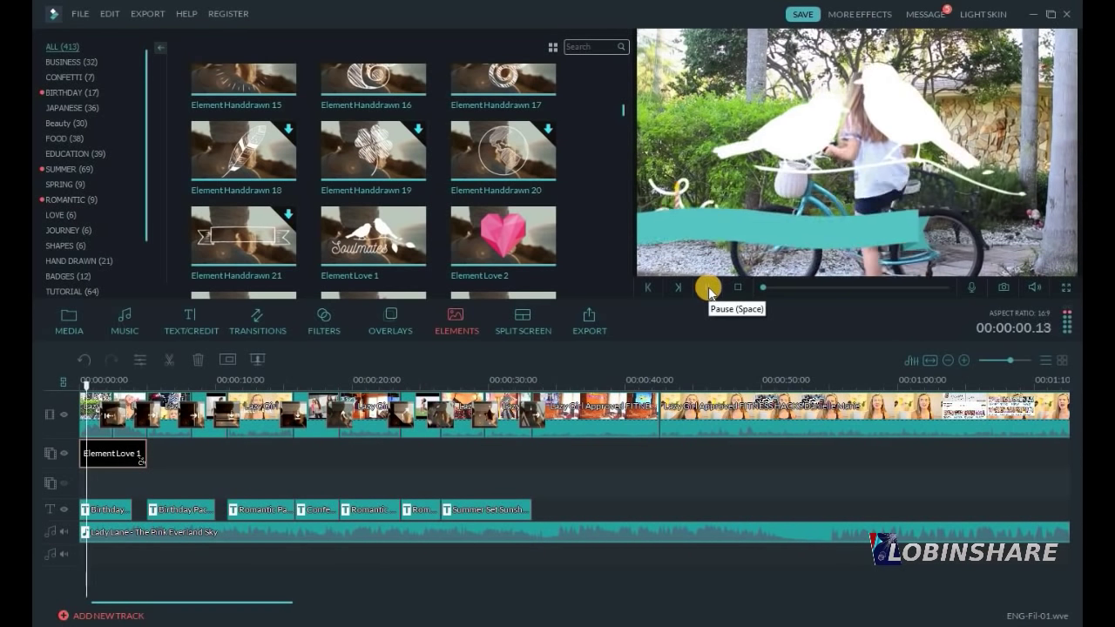
{"action": "left_click", "coordinate": [710, 290]}
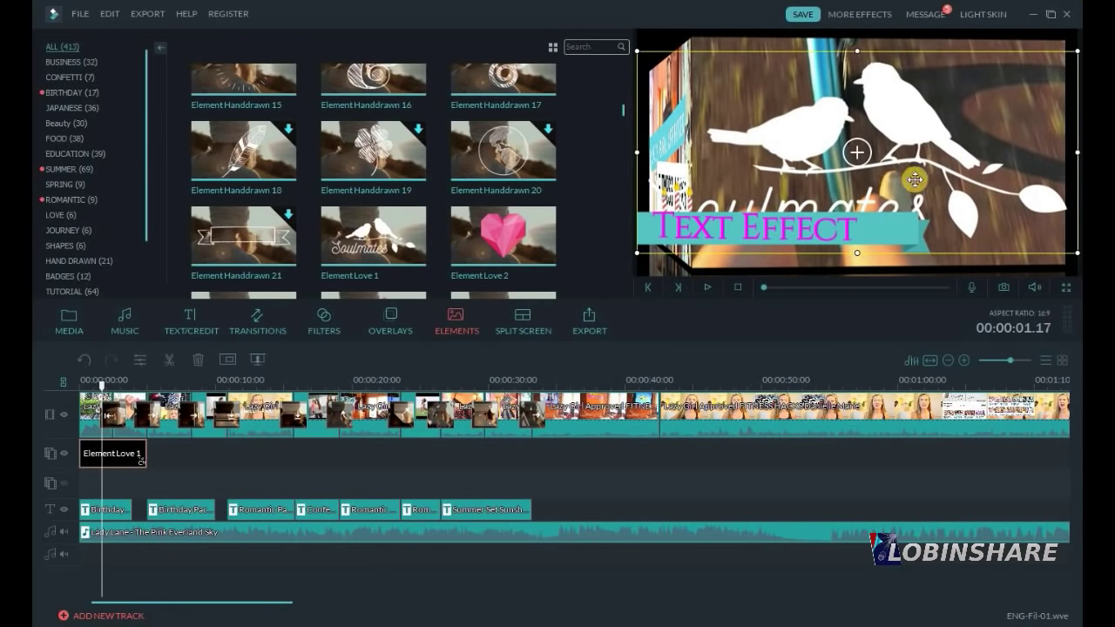
Shrink the Soulmates birds element, place it in the upper-left corner of the video frame, and play the result.
{"action": "left_click", "coordinate": [117, 382]}
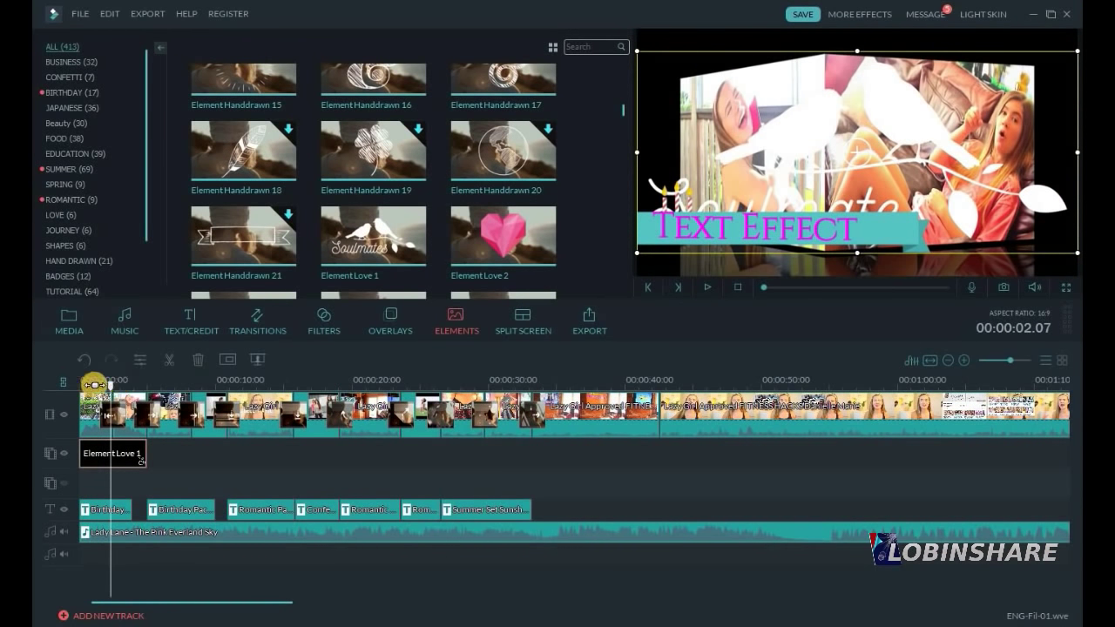
{"action": "left_click", "coordinate": [94, 383]}
{"action": "double_click", "coordinate": [102, 453]}
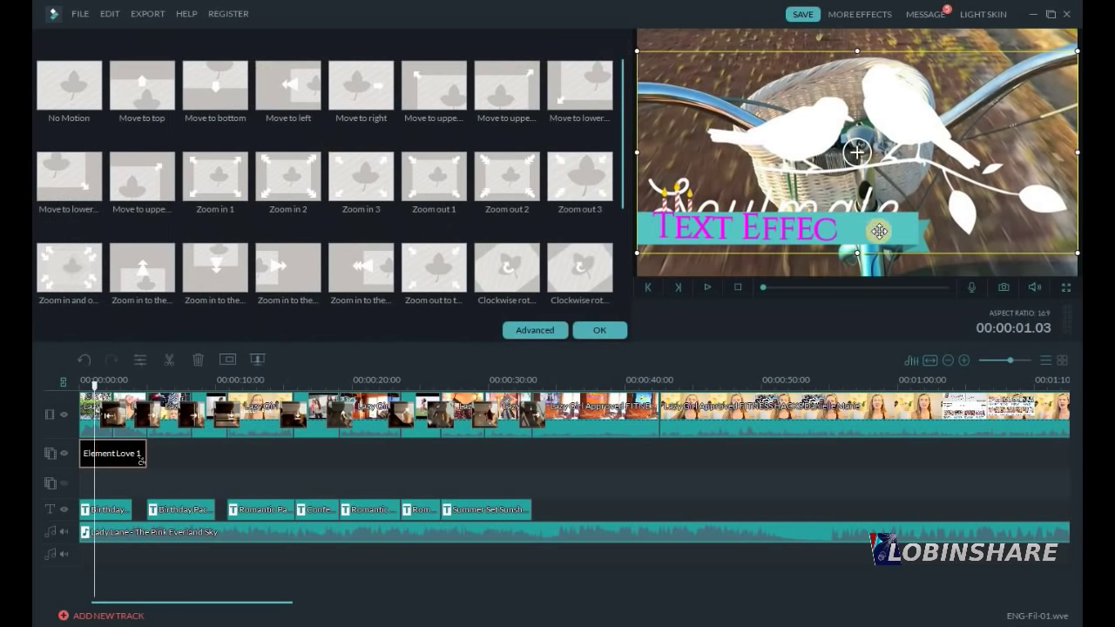
{"action": "left_click_drag", "start_coordinate": [637, 51], "coordinate": [895, 169]}
{"action": "left_click_drag", "start_coordinate": [980, 211], "coordinate": [760, 64]}
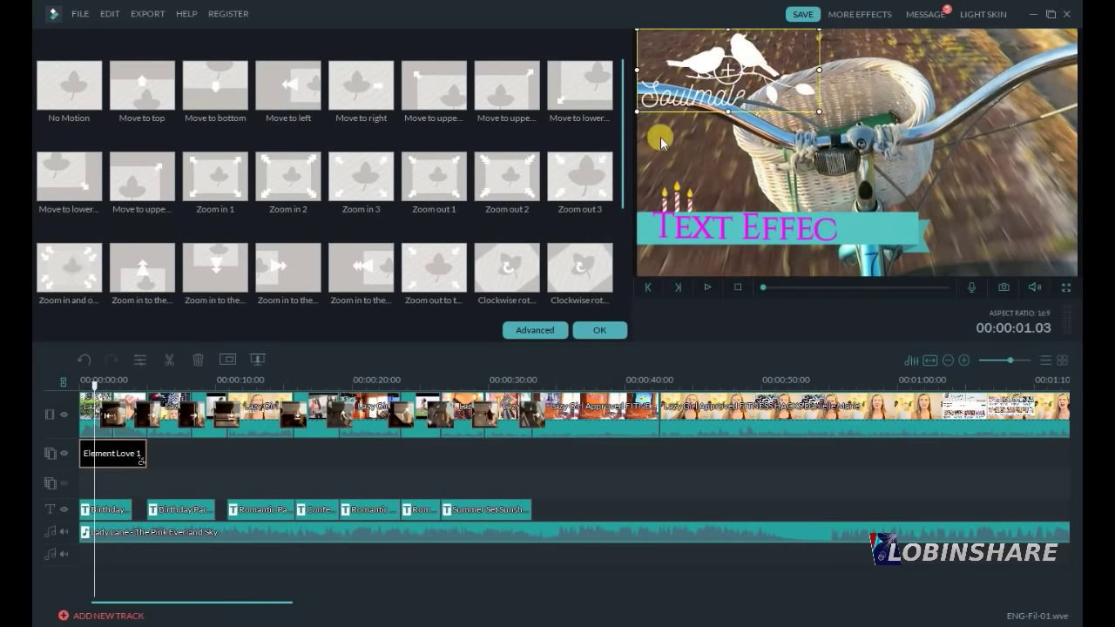
{"action": "left_click", "coordinate": [79, 381]}
{"action": "left_click", "coordinate": [707, 286]}
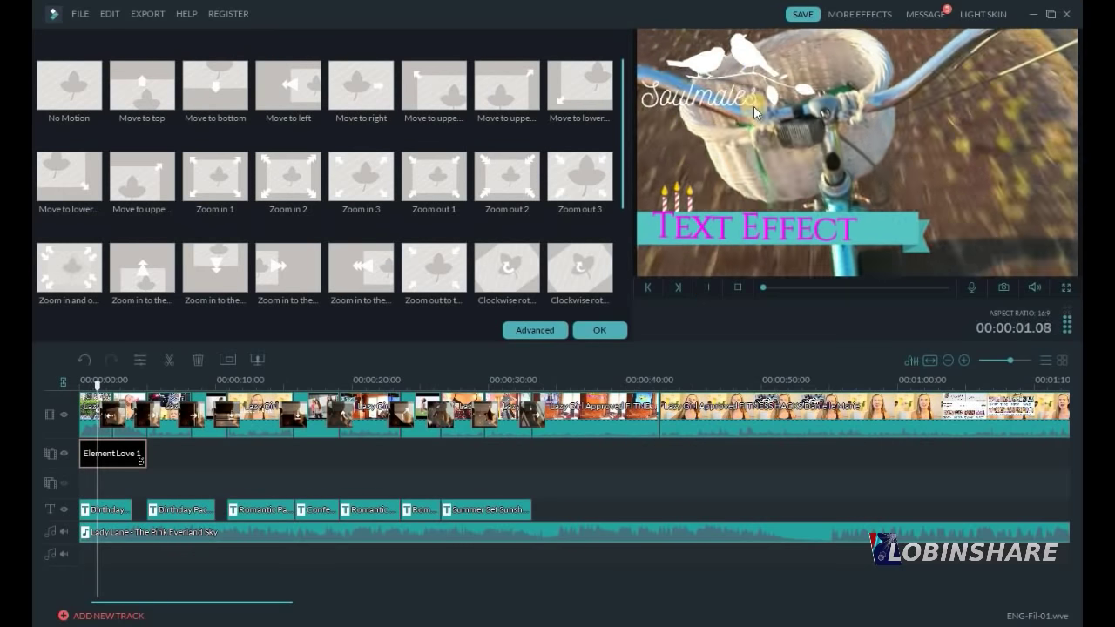
{"action": "left_click", "coordinate": [707, 287]}
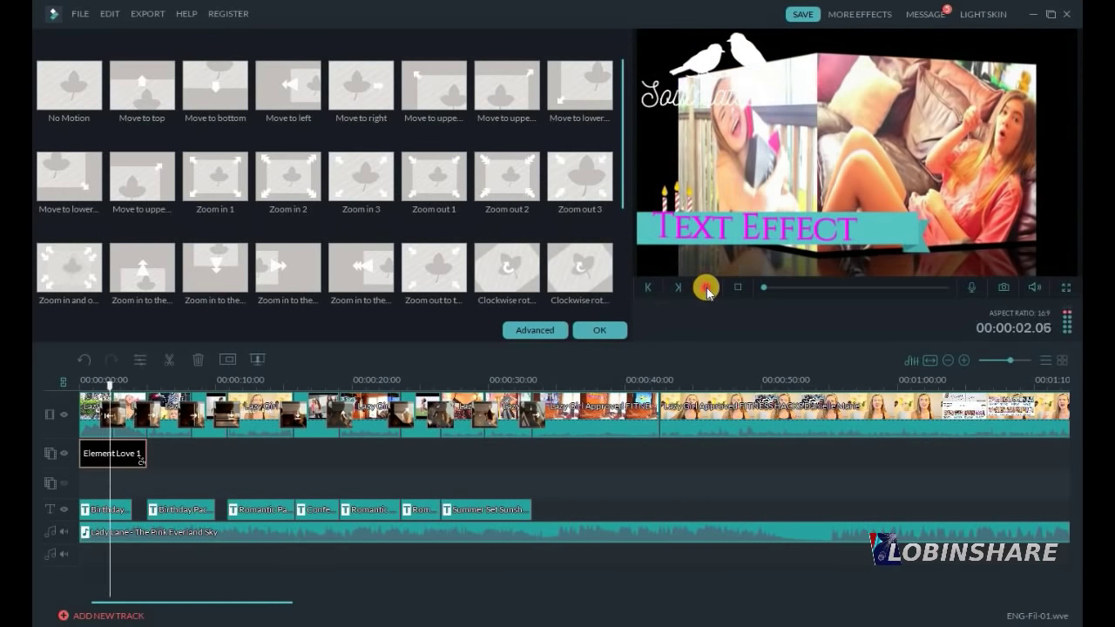
{"action": "left_click", "coordinate": [601, 329]}
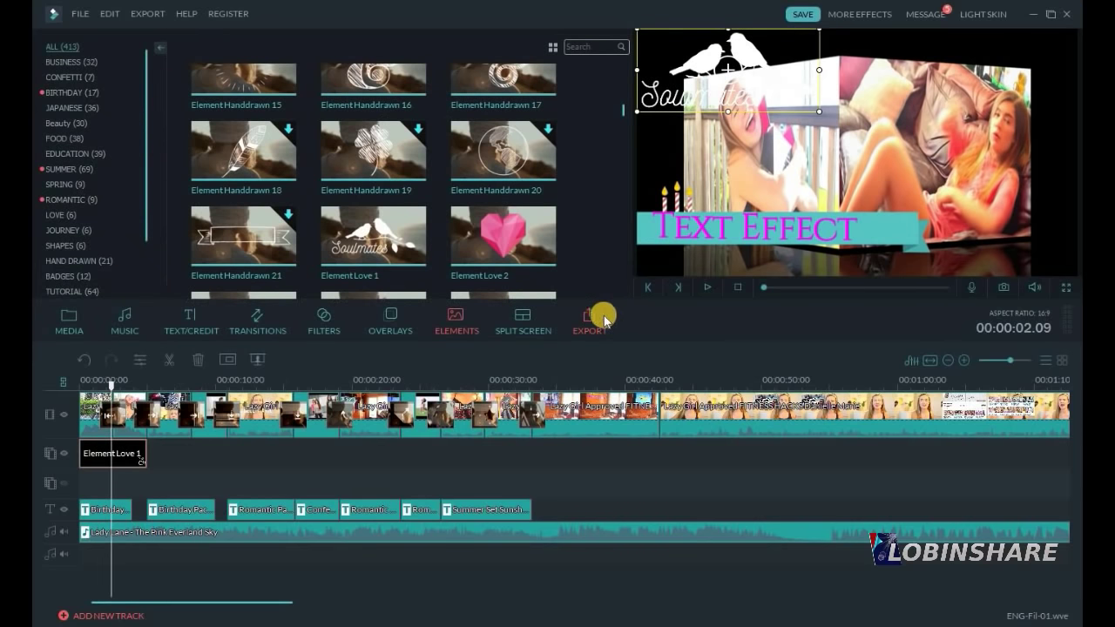
Add Element Love 2 directly after Element Love 1 at 00:00:05.00 and trim its end to 00:00:08.06.
{"action": "left_click", "coordinate": [548, 231]}
{"action": "left_click_drag", "start_coordinate": [510, 289], "coordinate": [185, 446]}
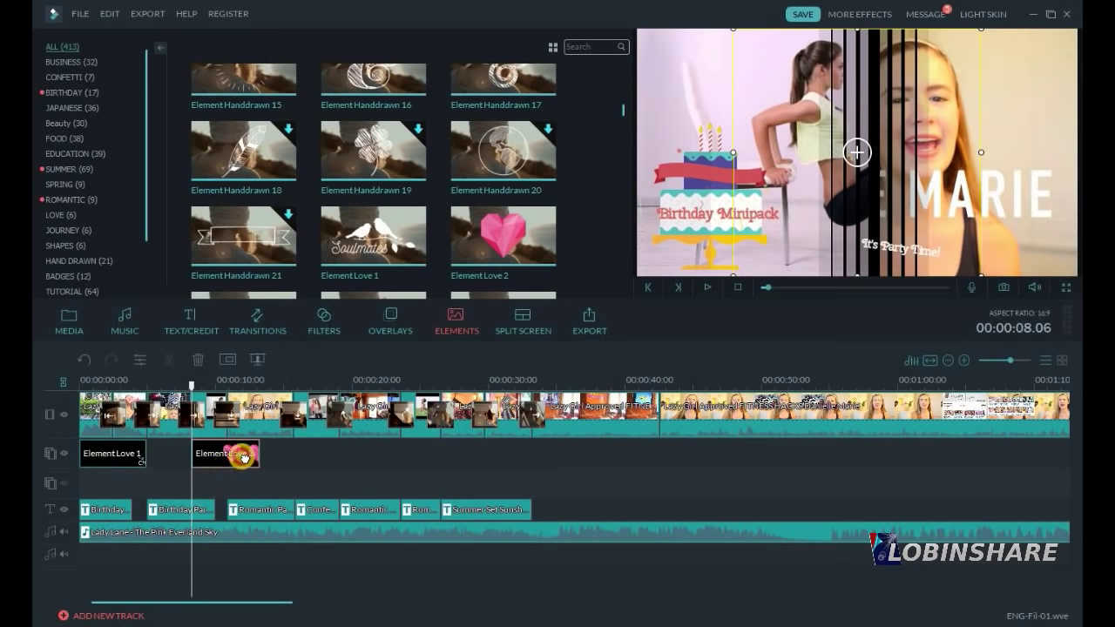
{"action": "left_click_drag", "start_coordinate": [243, 456], "coordinate": [215, 453]}
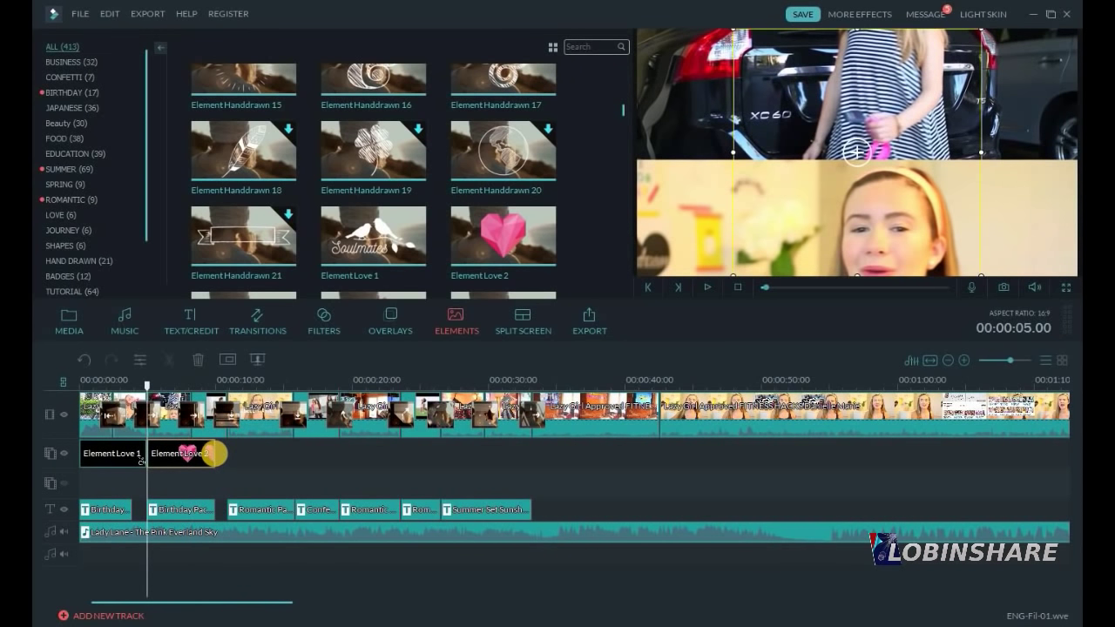
{"action": "left_click_drag", "start_coordinate": [211, 453], "coordinate": [190, 452]}
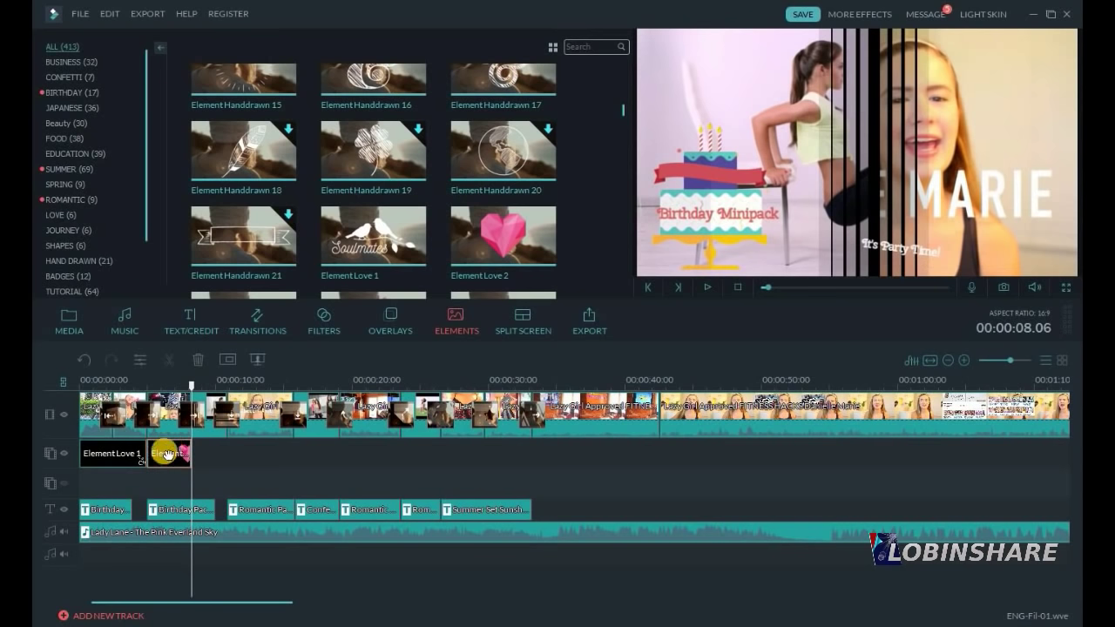
Shrink the pink heart element to fit the upper-right corner of the video frame and play the result.
{"action": "left_click", "coordinate": [169, 381]}
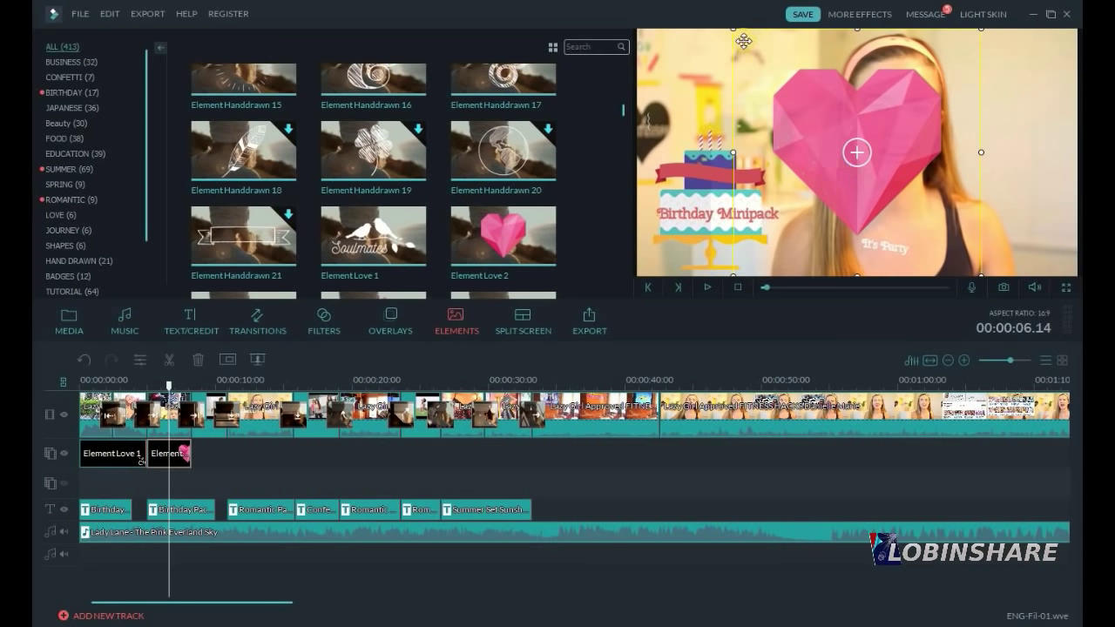
{"action": "left_click_drag", "start_coordinate": [733, 29], "coordinate": [1031, 53]}
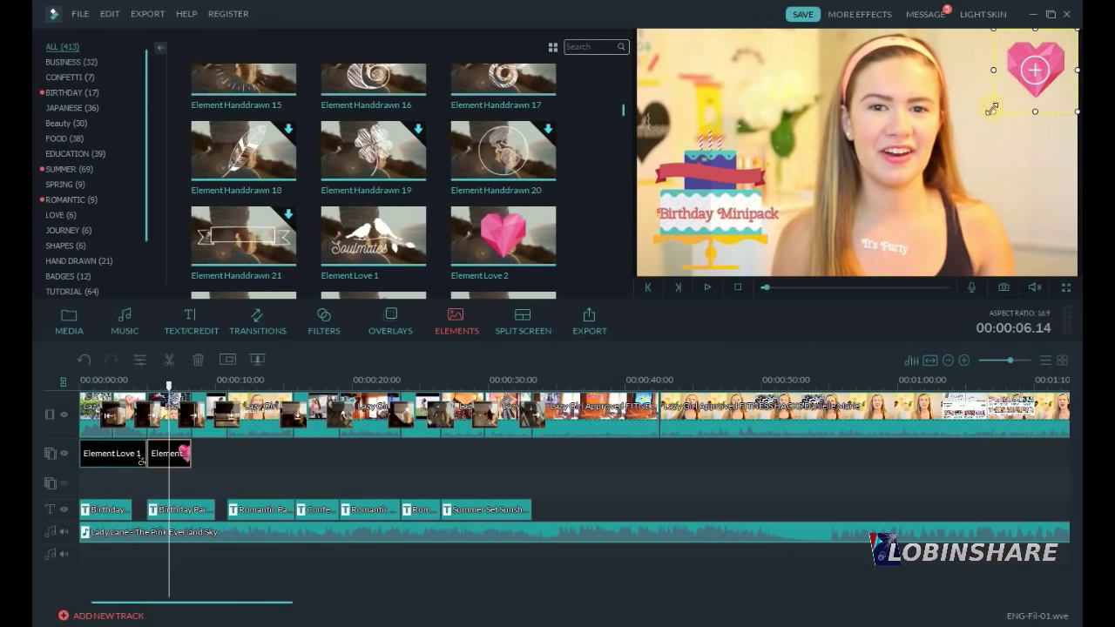
{"action": "left_click_drag", "start_coordinate": [993, 110], "coordinate": [943, 159]}
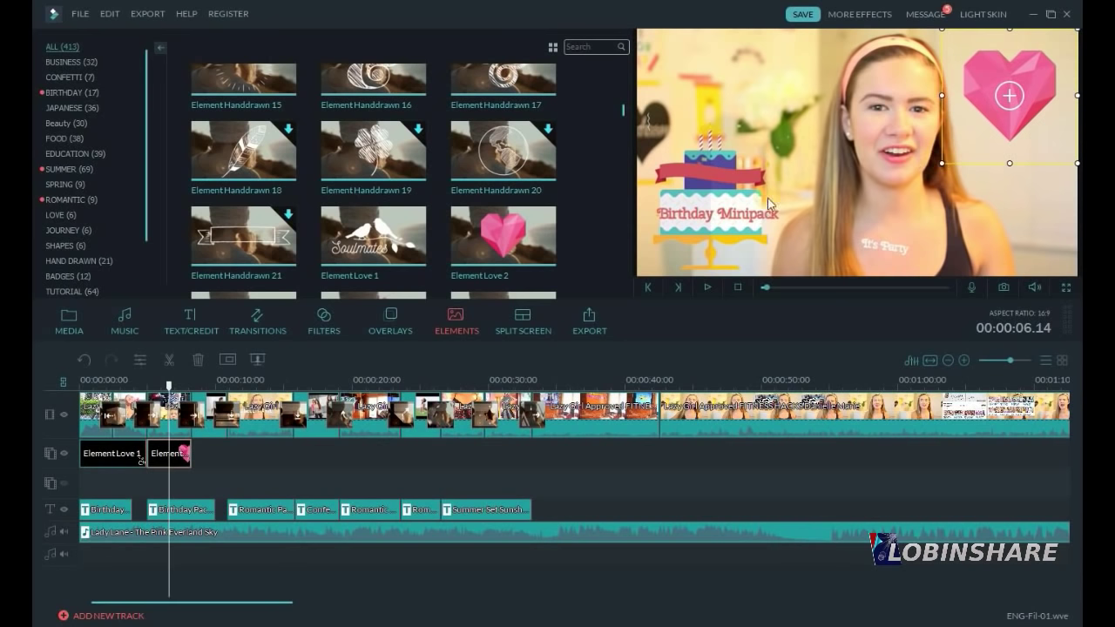
{"action": "left_click", "coordinate": [151, 385]}
{"action": "left_click", "coordinate": [707, 287]}
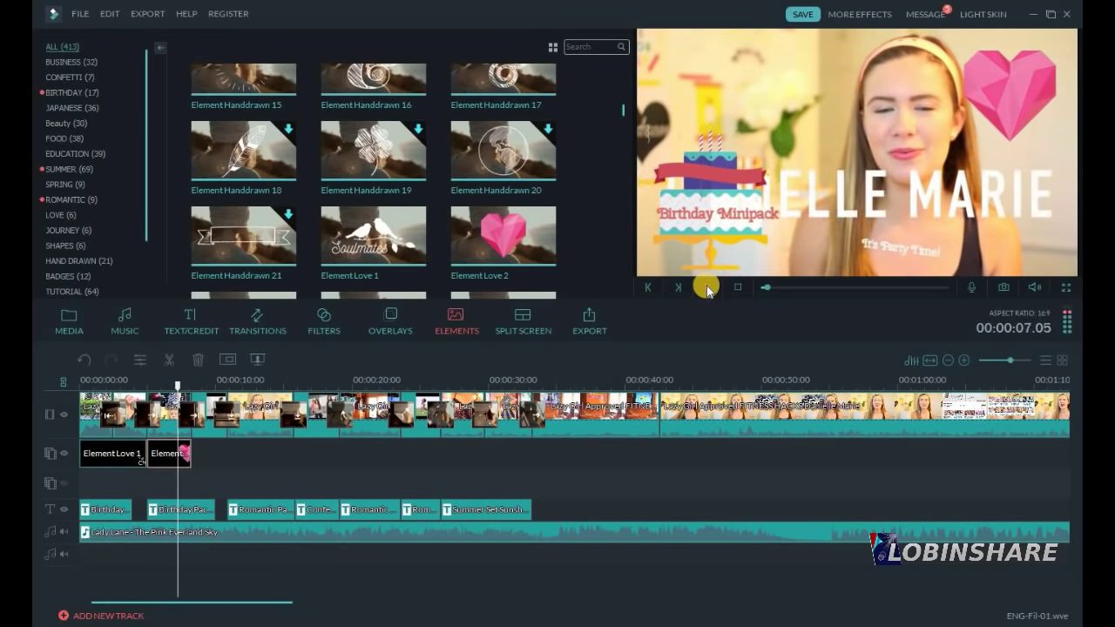
{"action": "left_click", "coordinate": [707, 288]}
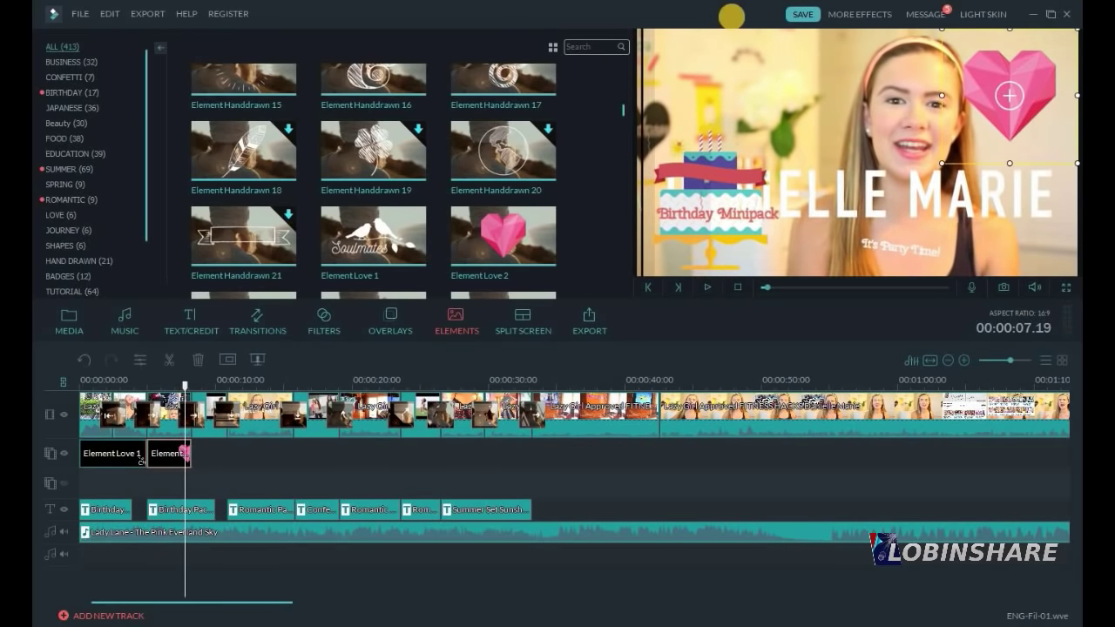
Add the green high-heels Beauty Brush element directly after Element Love 2, ending at 00:00:10.21.
{"action": "left_click_drag", "start_coordinate": [623, 110], "coordinate": [622, 70]}
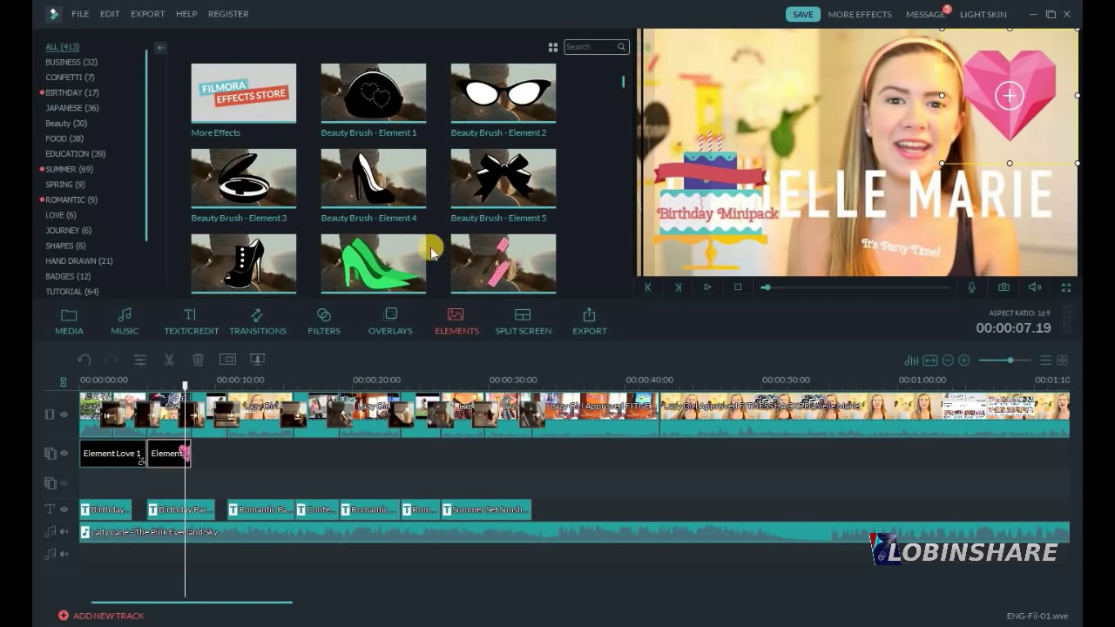
{"action": "mouse_move", "coordinate": [423, 259]}
{"action": "left_mouse_down"}
{"action": "mouse_move", "coordinate": [415, 248]}
{"action": "mouse_move", "coordinate": [319, 375]}
{"action": "mouse_move", "coordinate": [199, 449]}
{"action": "mouse_move", "coordinate": [250, 453]}
{"action": "mouse_move", "coordinate": [226, 451]}
{"action": "left_mouse_up"}
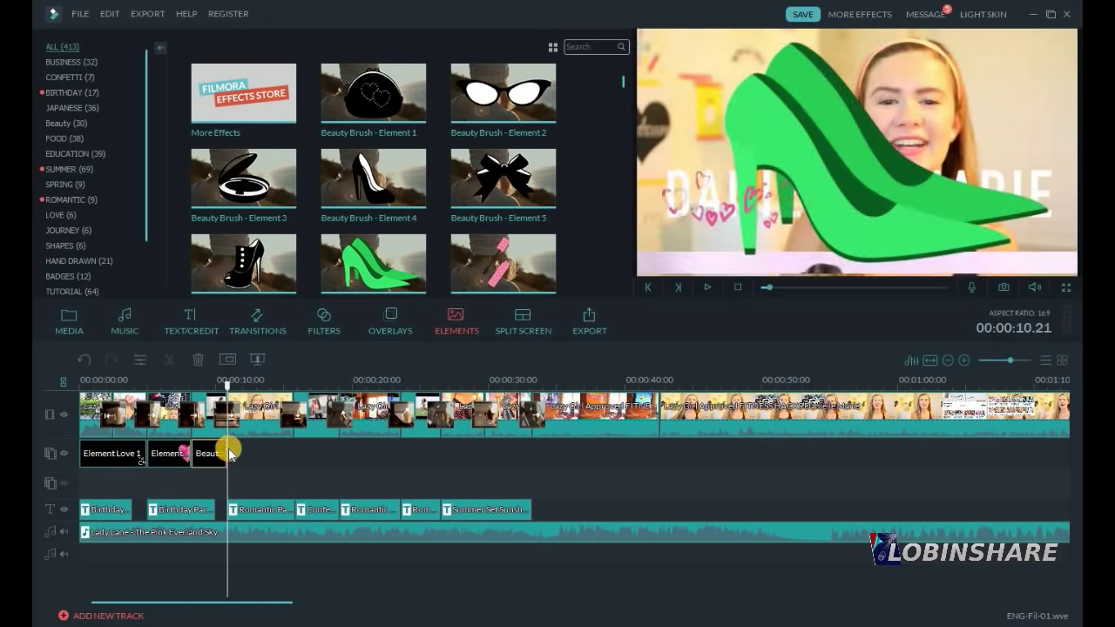
Shrink the green high-heels element and place it in the lower-right corner of the video frame.
{"action": "left_click", "coordinate": [212, 385]}
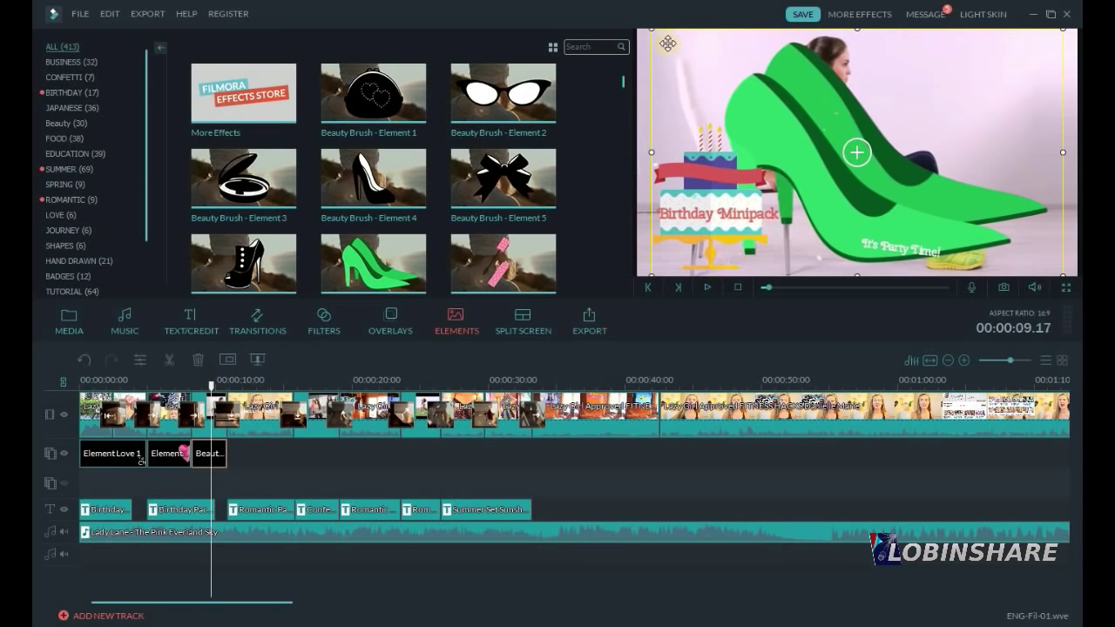
{"action": "left_click_drag", "start_coordinate": [652, 29], "coordinate": [865, 188]}
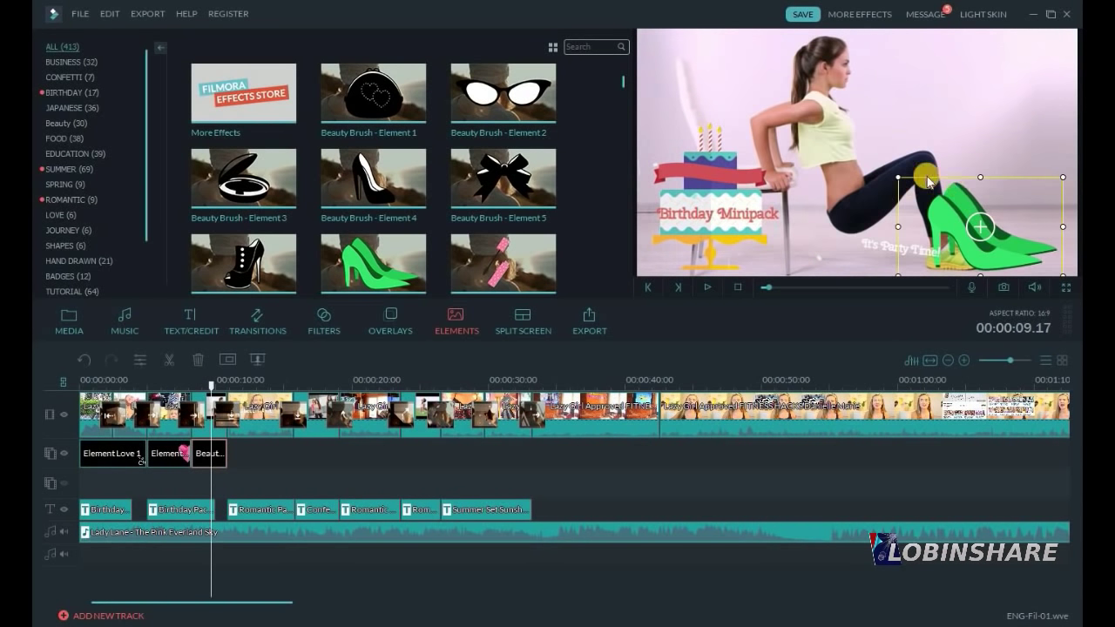
{"action": "left_click_drag", "start_coordinate": [909, 184], "coordinate": [944, 205]}
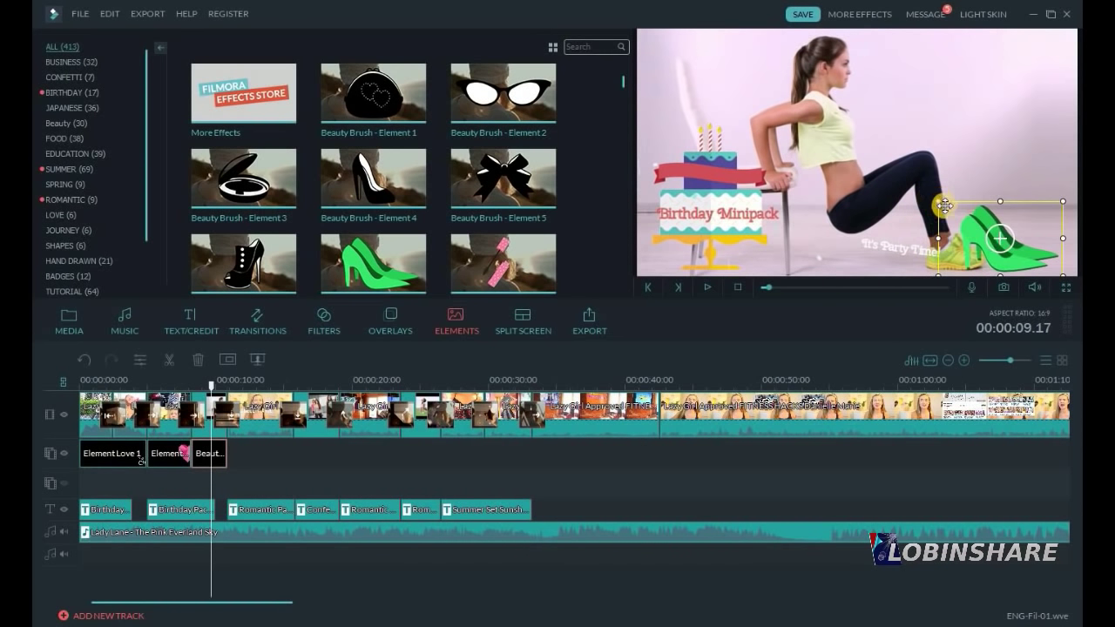
{"action": "left_click_drag", "start_coordinate": [954, 214], "coordinate": [996, 237]}
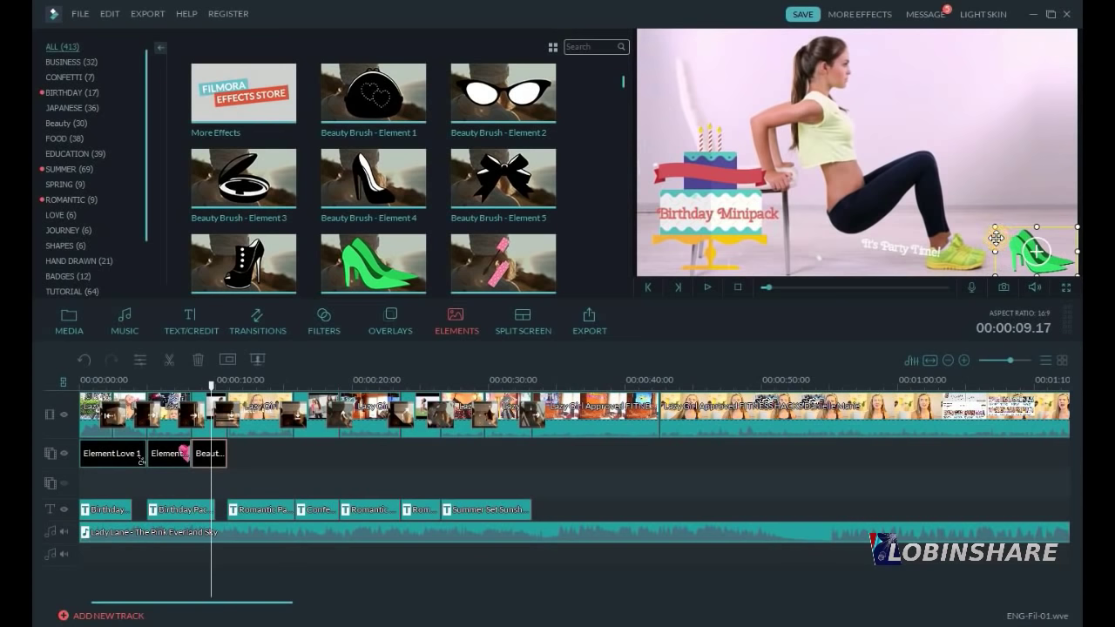
Add Beauty Fun - Element 2 on the second overlay track at 00:00:08.06 and trim its end to 00:00:10.21.
{"action": "left_click", "coordinate": [545, 263]}
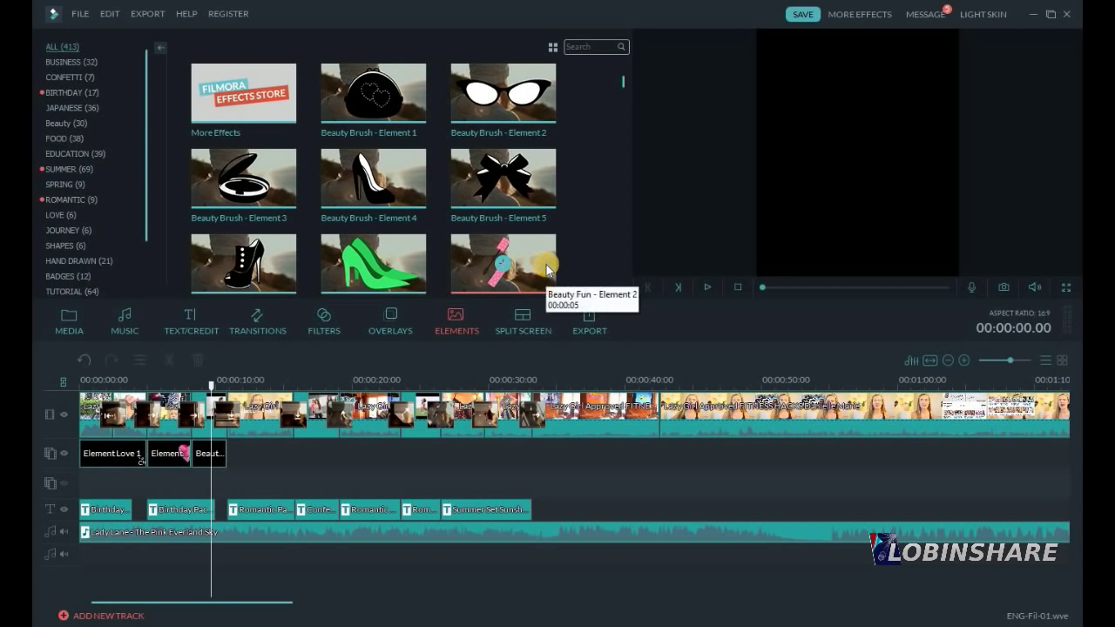
{"action": "left_click_drag", "start_coordinate": [546, 265], "coordinate": [425, 373]}
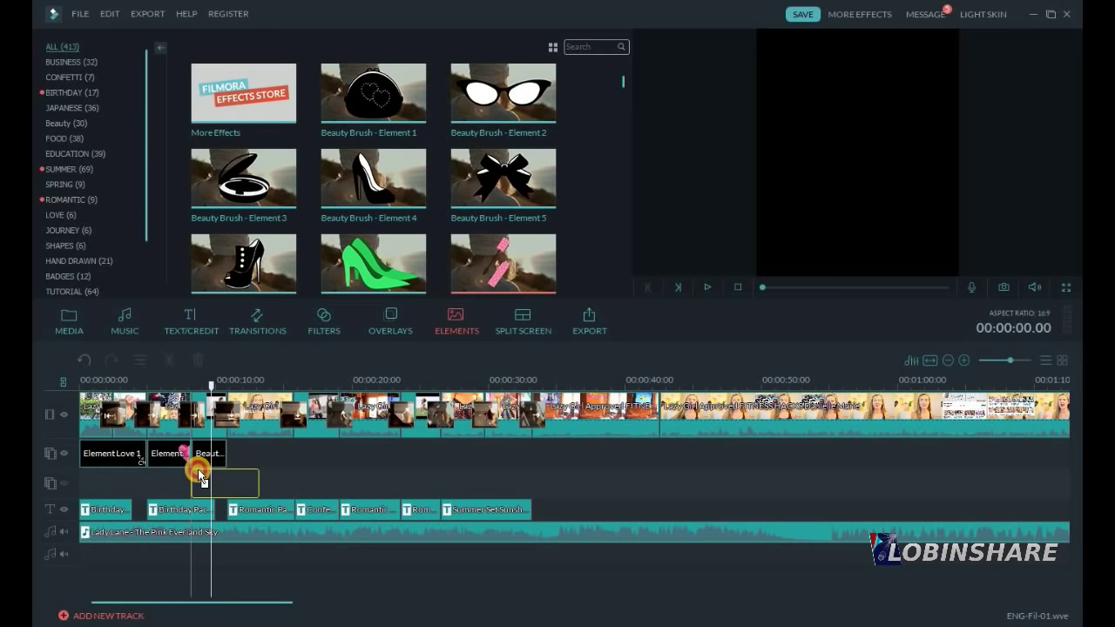
{"action": "left_click_drag", "start_coordinate": [198, 477], "coordinate": [201, 474]}
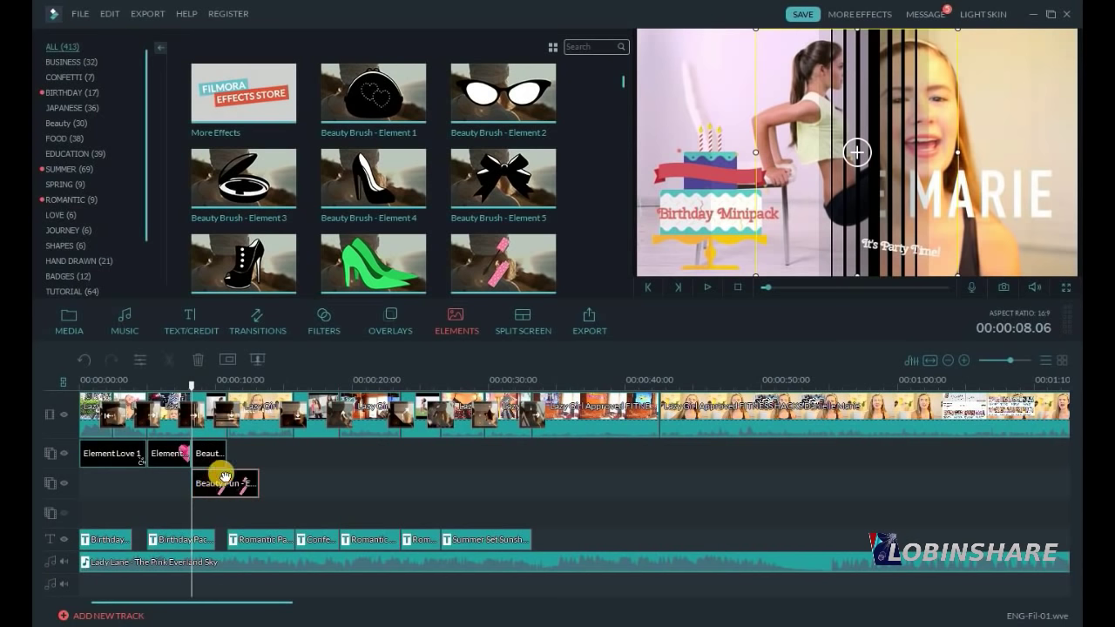
{"action": "left_click_drag", "start_coordinate": [260, 485], "coordinate": [219, 471]}
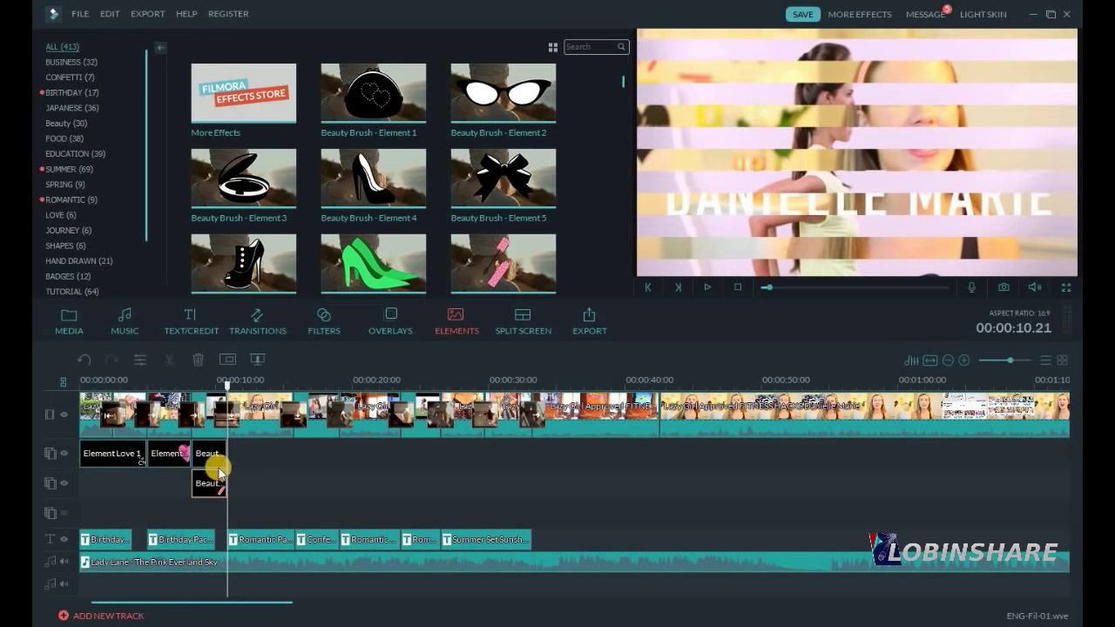
Shrink and rotate the pink mascara element and place it in the upper-right corner of the video frame.
{"action": "left_click", "coordinate": [218, 394]}
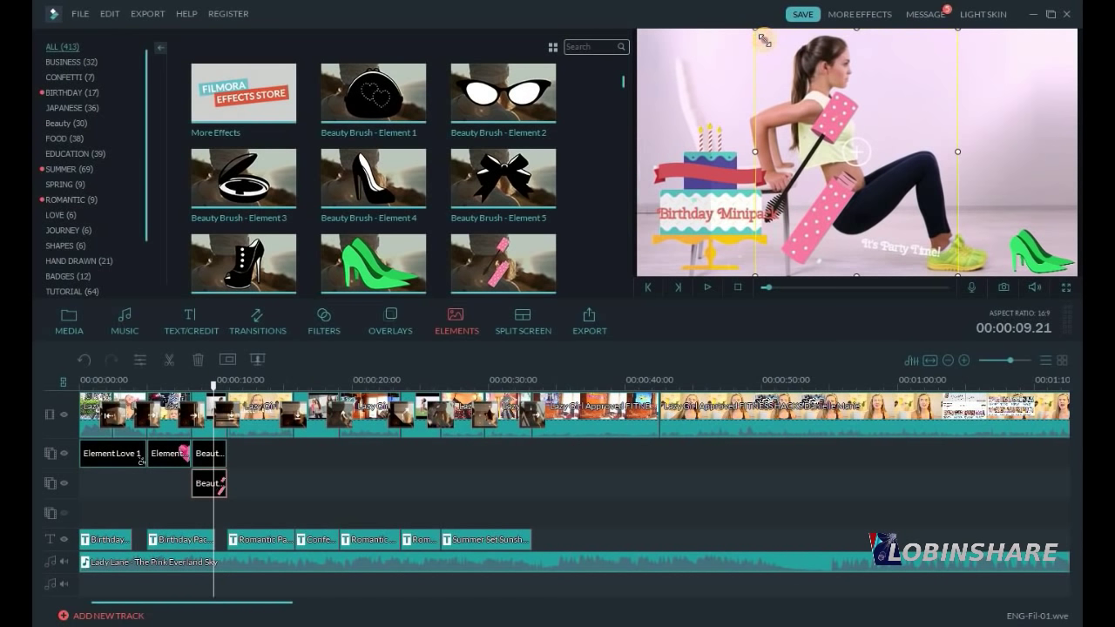
{"action": "mouse_move", "coordinate": [764, 40]}
{"action": "left_mouse_down"}
{"action": "mouse_move", "coordinate": [854, 149]}
{"action": "mouse_move", "coordinate": [997, 66]}
{"action": "left_mouse_up"}
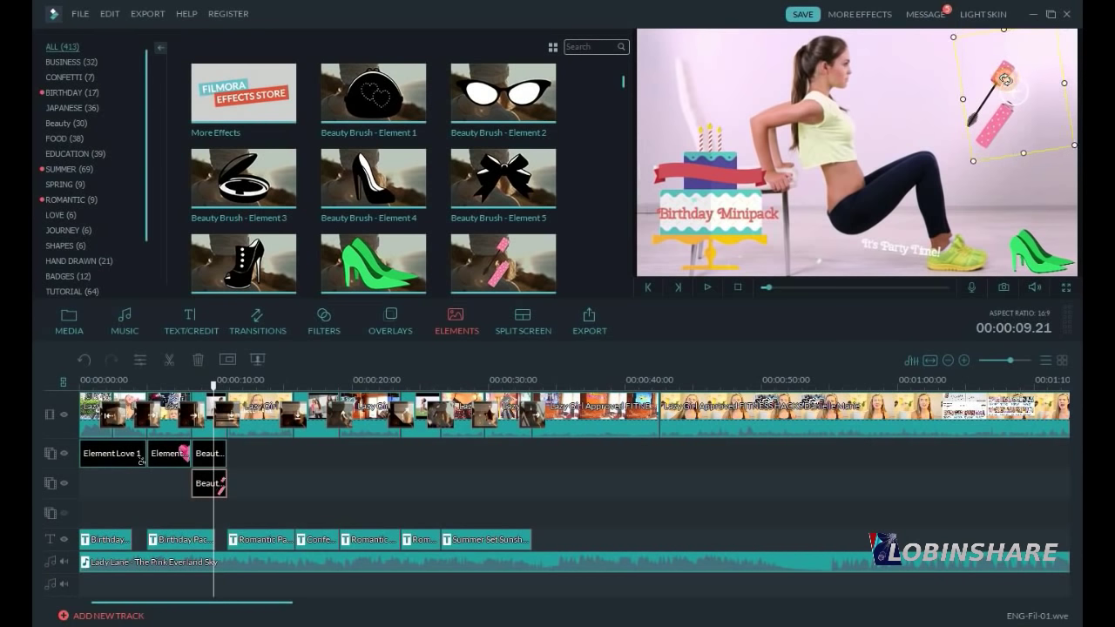
{"action": "mouse_move", "coordinate": [1003, 83]}
{"action": "left_mouse_down"}
{"action": "mouse_move", "coordinate": [1013, 78]}
{"action": "mouse_move", "coordinate": [1015, 106]}
{"action": "left_mouse_up"}
Add the pink lips Beauty Makeup - Element 1 directly after the high-heels element at 00:00:10.21.
{"action": "scroll", "coordinate": [622, 206], "scroll_direction": "down", "scroll_amount": 5}
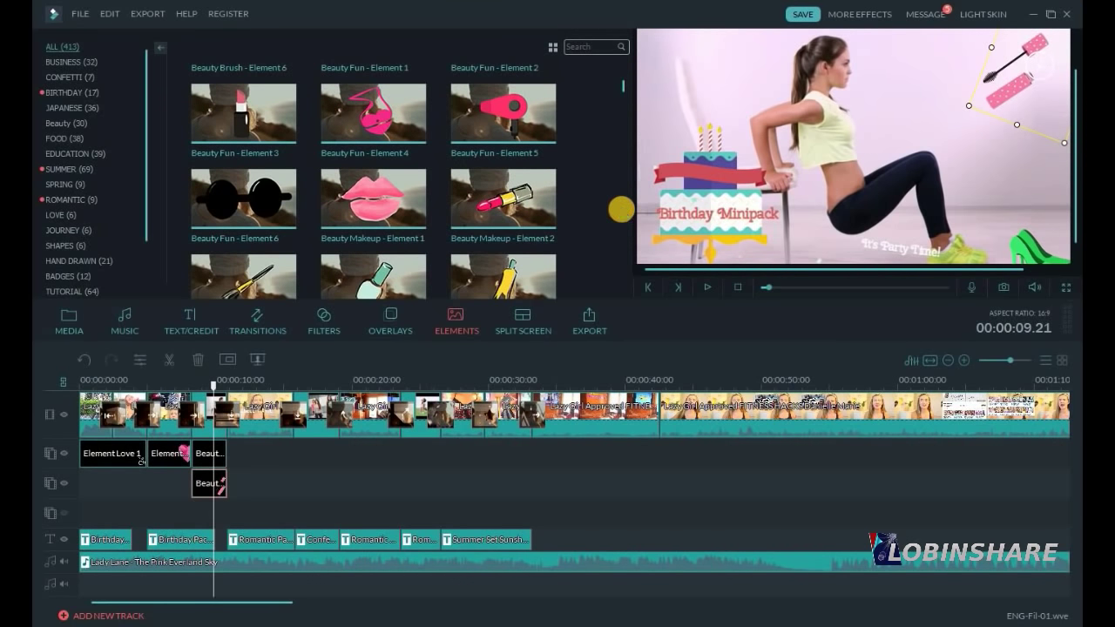
{"action": "left_click", "coordinate": [265, 378]}
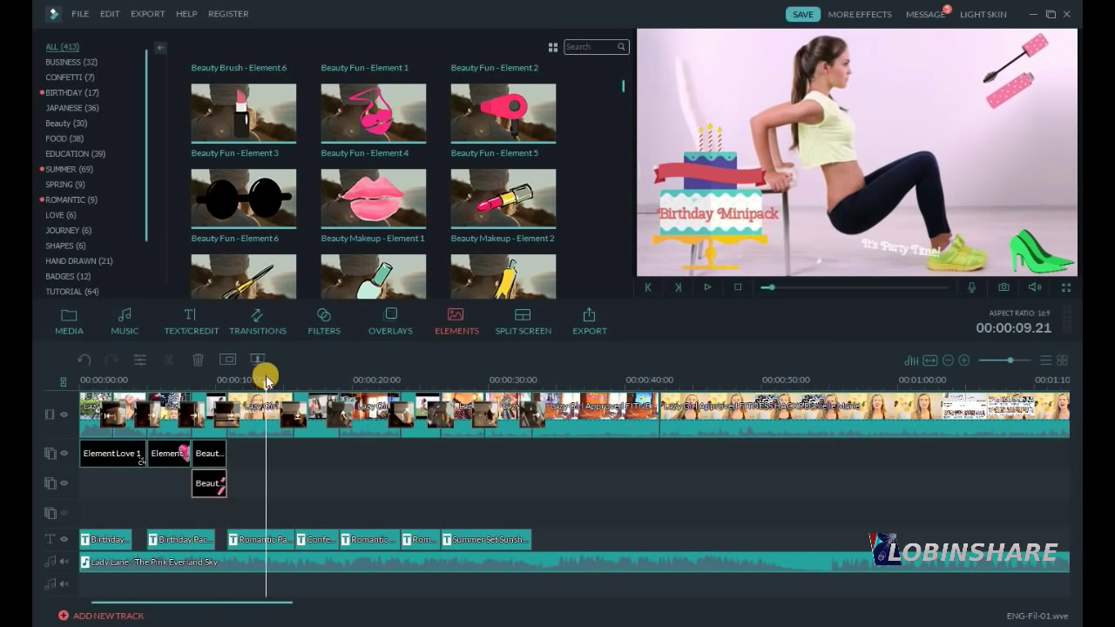
{"action": "left_click", "coordinate": [408, 202]}
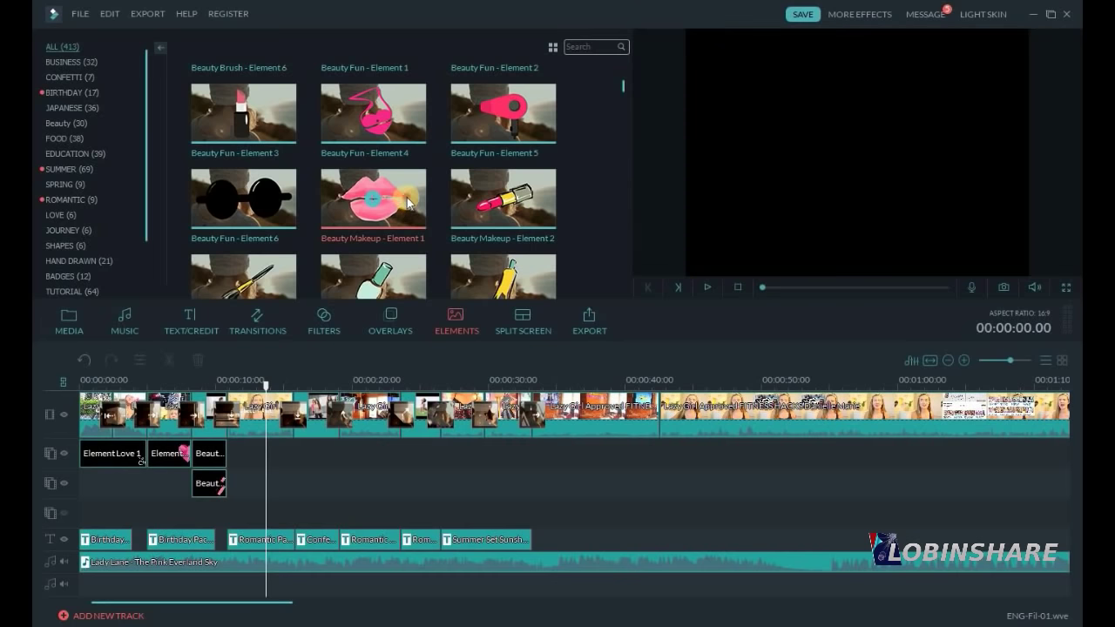
{"action": "left_click_drag", "start_coordinate": [408, 202], "coordinate": [287, 449]}
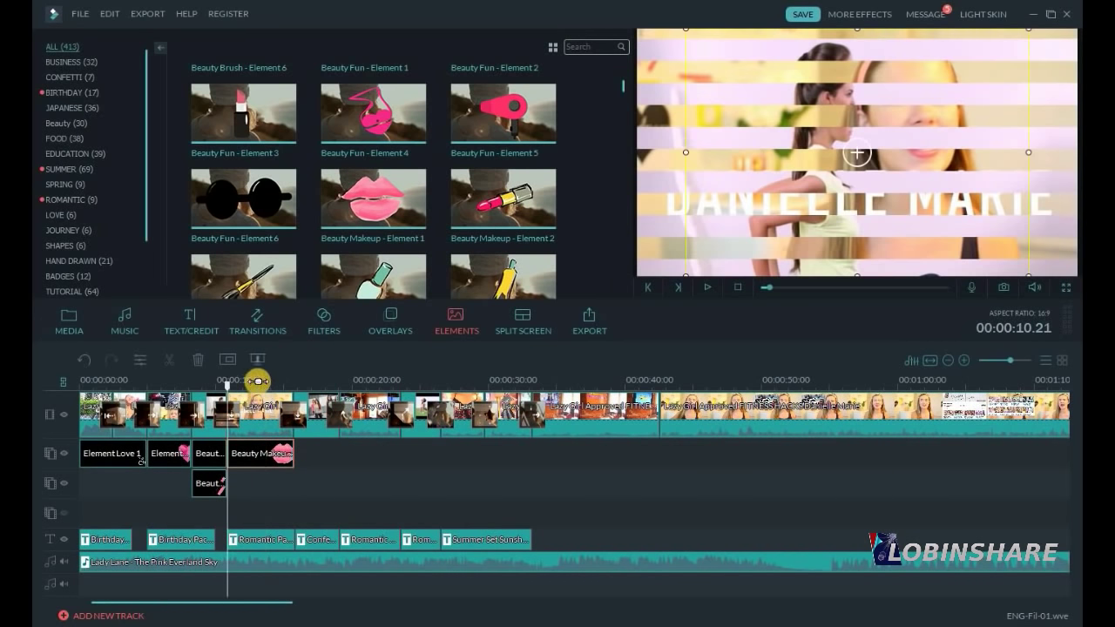
Shrink the pink lips element, place it inside the Minipack Romantic title's heart frame, and play the result.
{"action": "left_click", "coordinate": [258, 381]}
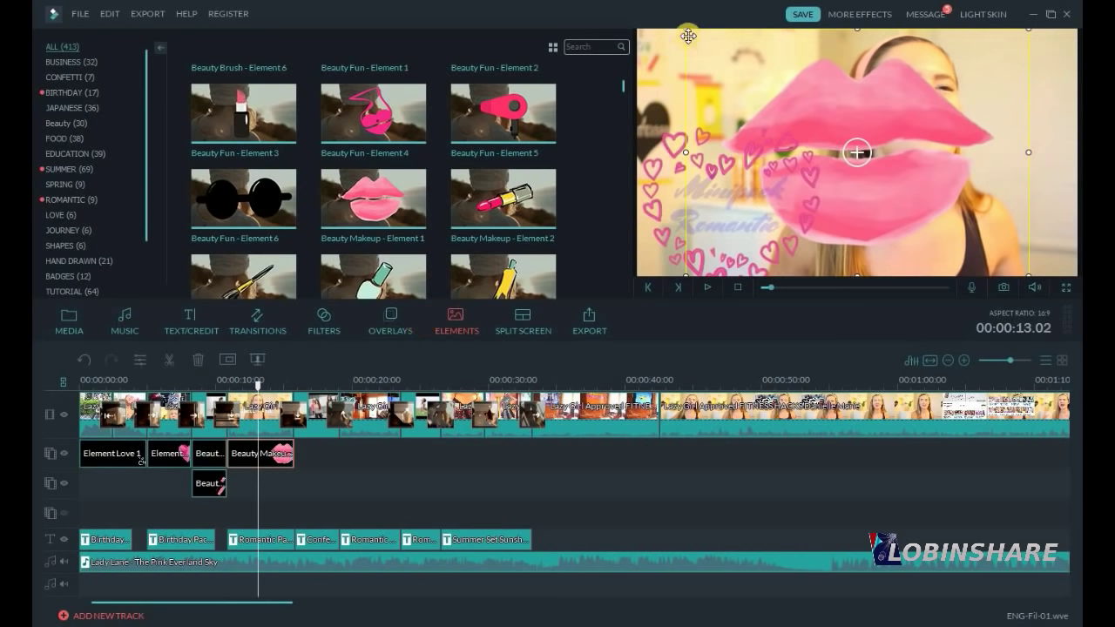
{"action": "left_click_drag", "start_coordinate": [700, 40], "coordinate": [704, 203]}
{"action": "left_click", "coordinate": [232, 383]}
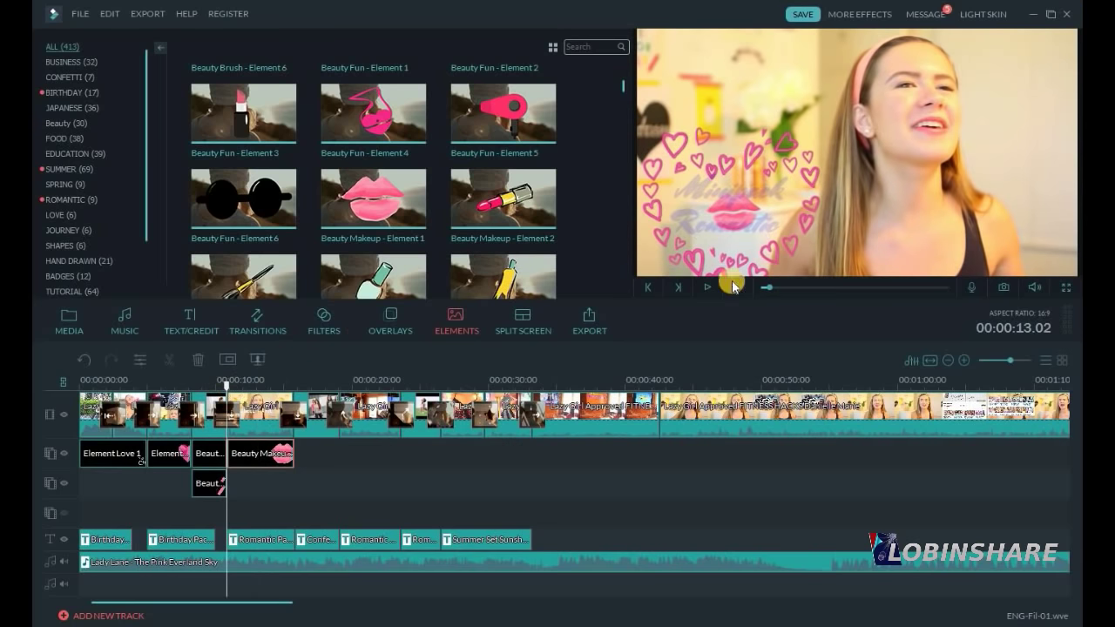
{"action": "left_click", "coordinate": [704, 289]}
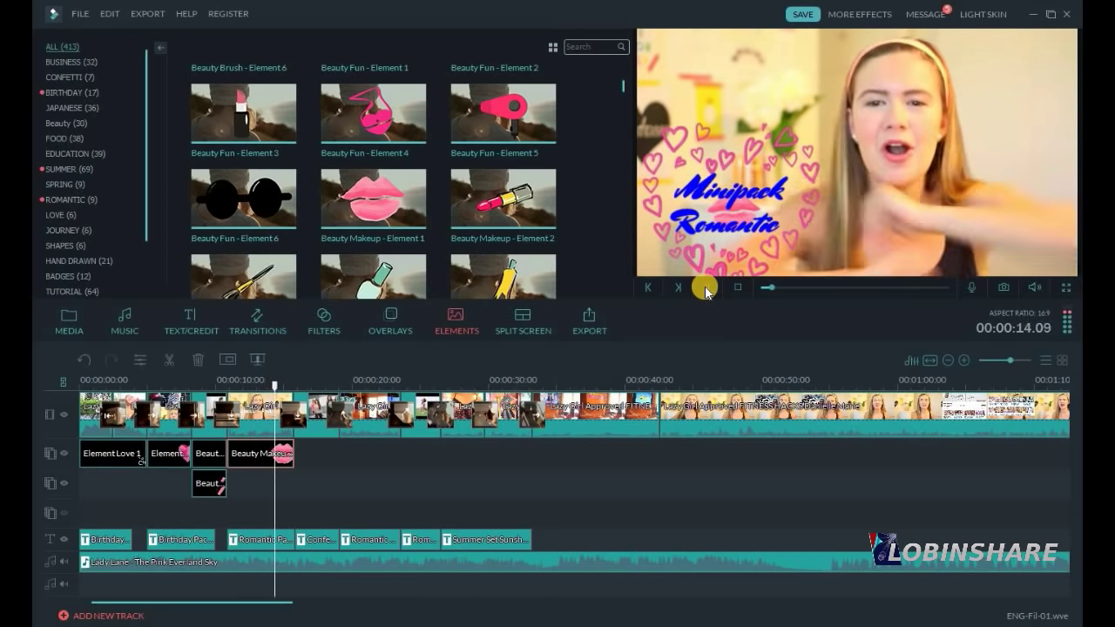
{"action": "left_click", "coordinate": [705, 286]}
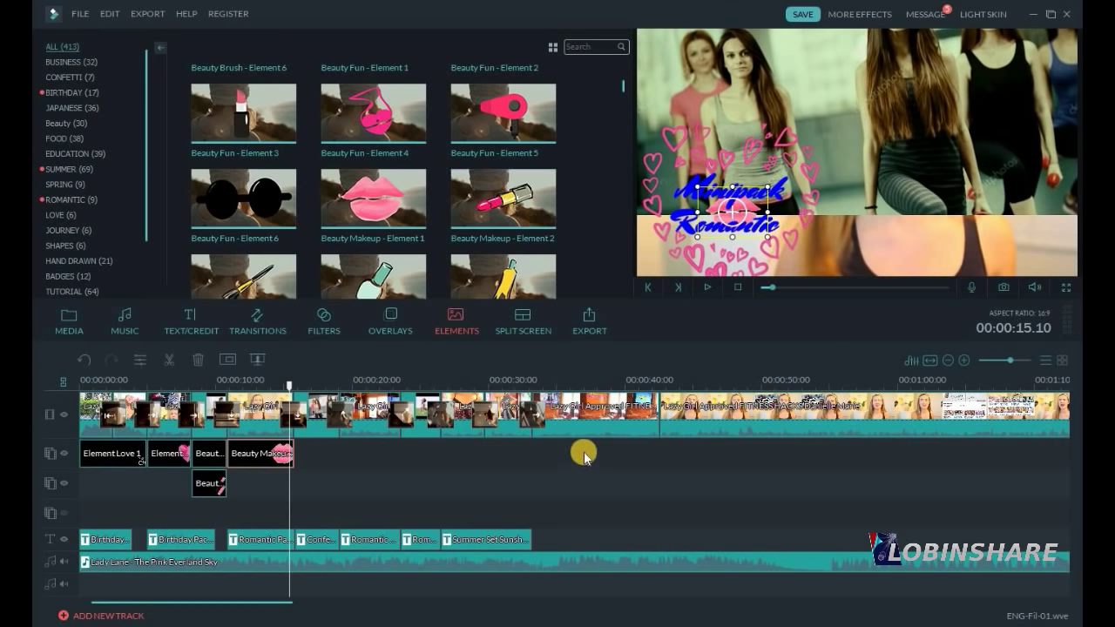
Add the lipstick Beauty Fun - Element 3 after the lips, ending at 00:00:19.03, and shrink it onto the GYM'S GIRLS title.
{"action": "left_click_drag", "start_coordinate": [289, 126], "coordinate": [341, 449]}
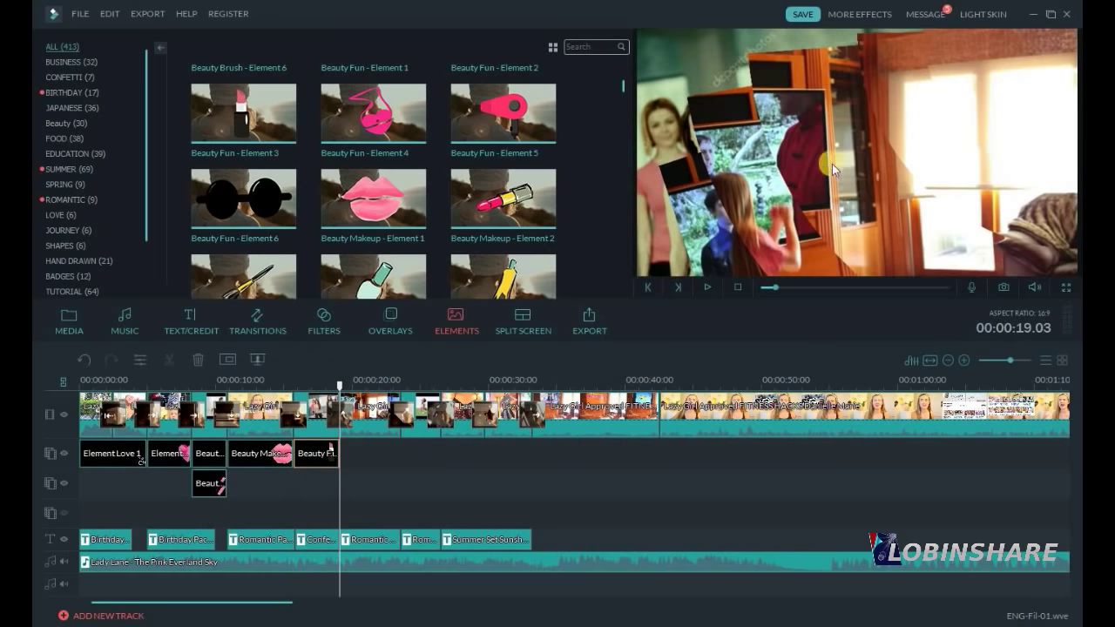
{"action": "left_click", "coordinate": [319, 389]}
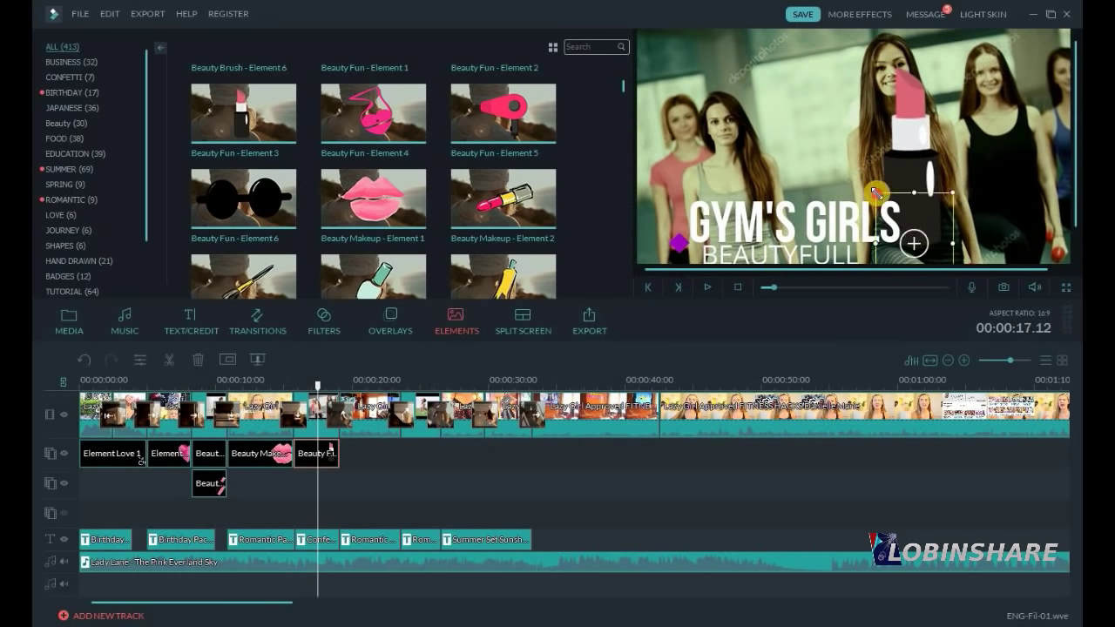
{"action": "left_click_drag", "start_coordinate": [878, 192], "coordinate": [815, 163]}
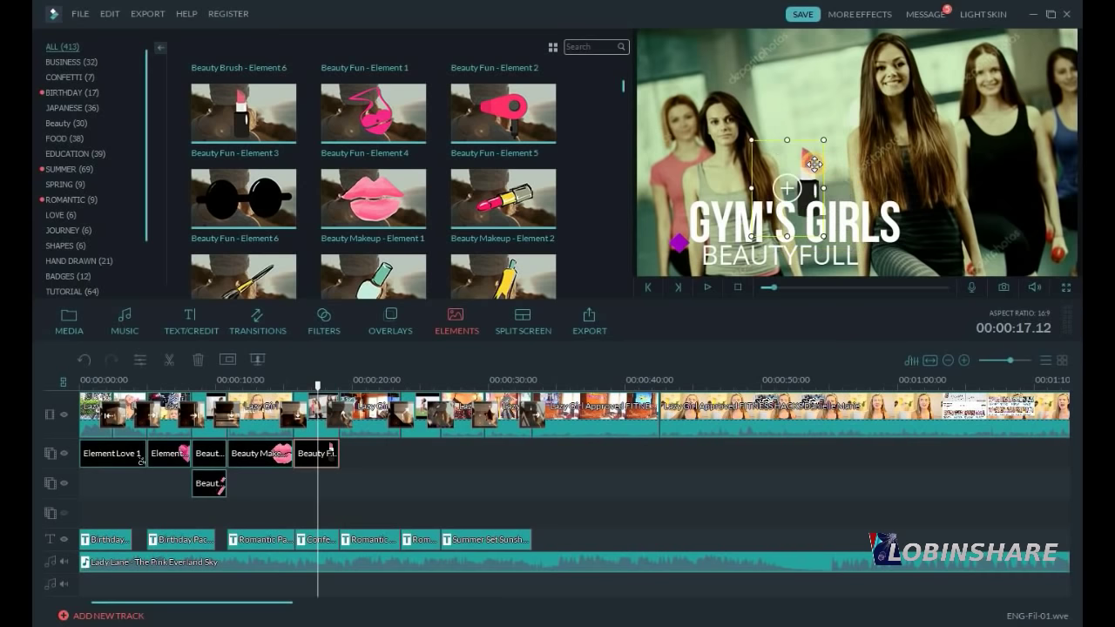
Add the swans Element Love 5 directly after the lipstick element and trim its end to 00:00:23.15.
{"action": "left_click", "coordinate": [361, 381]}
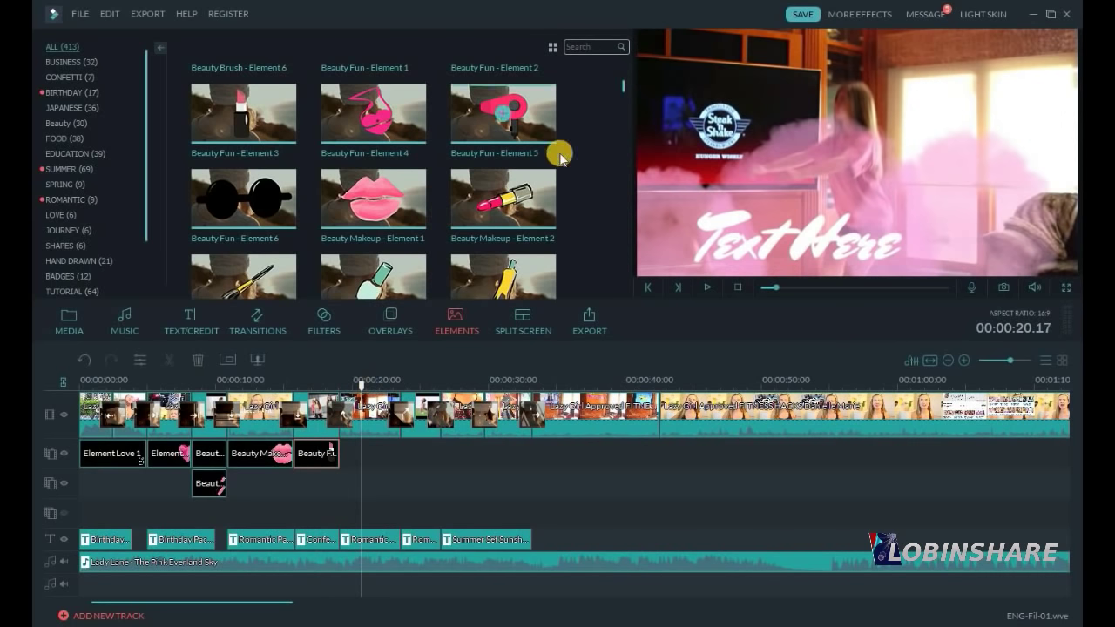
{"action": "scroll", "coordinate": [558, 154], "scroll_direction": "down", "scroll_amount": 5}
{"action": "scroll", "coordinate": [629, 178], "scroll_direction": "down", "scroll_amount": 10}
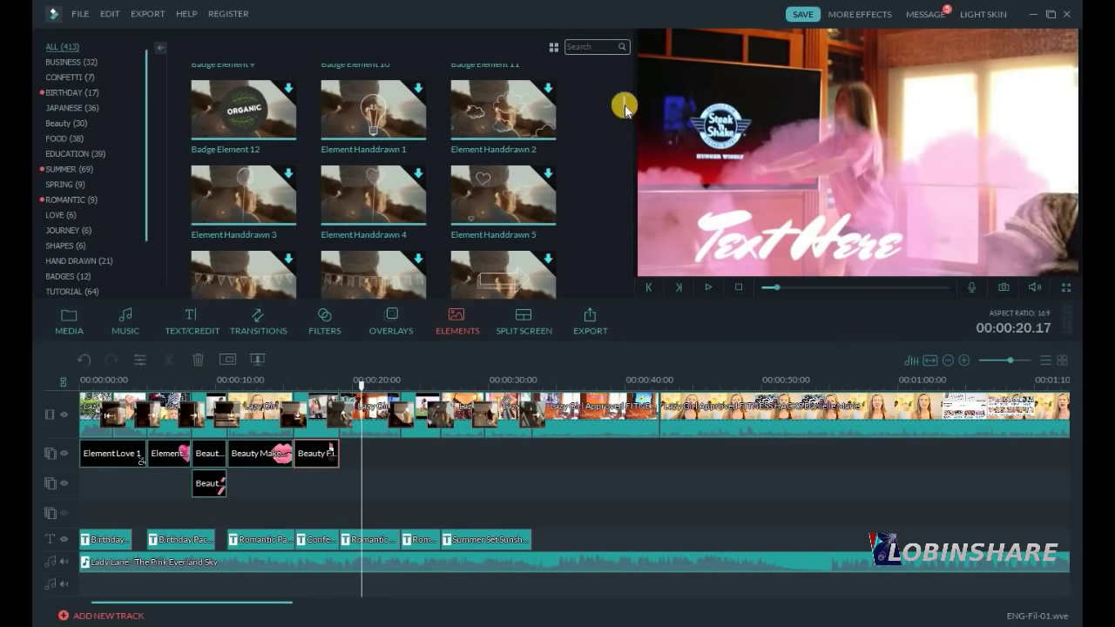
{"action": "left_click_drag", "start_coordinate": [533, 150], "coordinate": [403, 450]}
{"action": "left_click", "coordinate": [400, 447]}
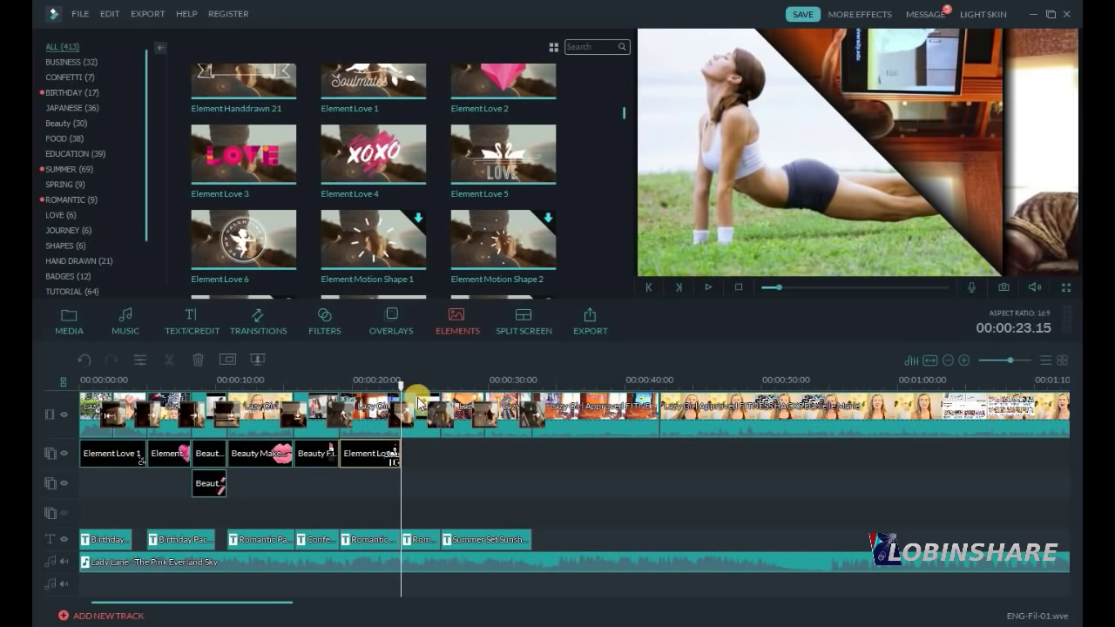
Shrink the swans Love element and place it in the upper-right corner of the video frame.
{"action": "left_click", "coordinate": [376, 383]}
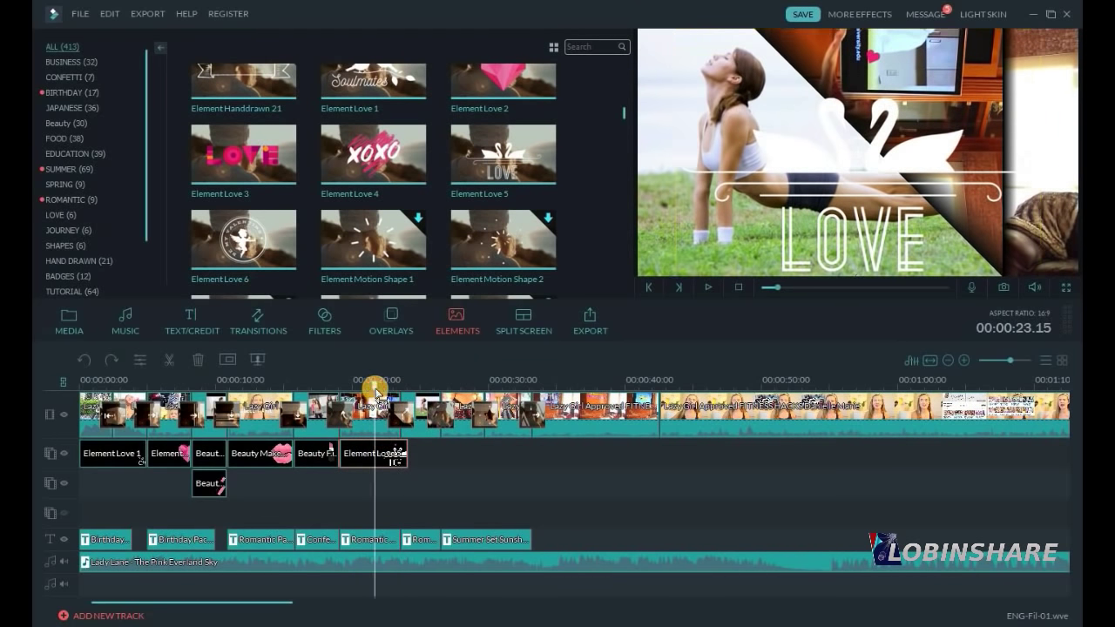
{"action": "left_click_drag", "start_coordinate": [675, 33], "coordinate": [924, 196]}
{"action": "left_click_drag", "start_coordinate": [980, 235], "coordinate": [1015, 74]}
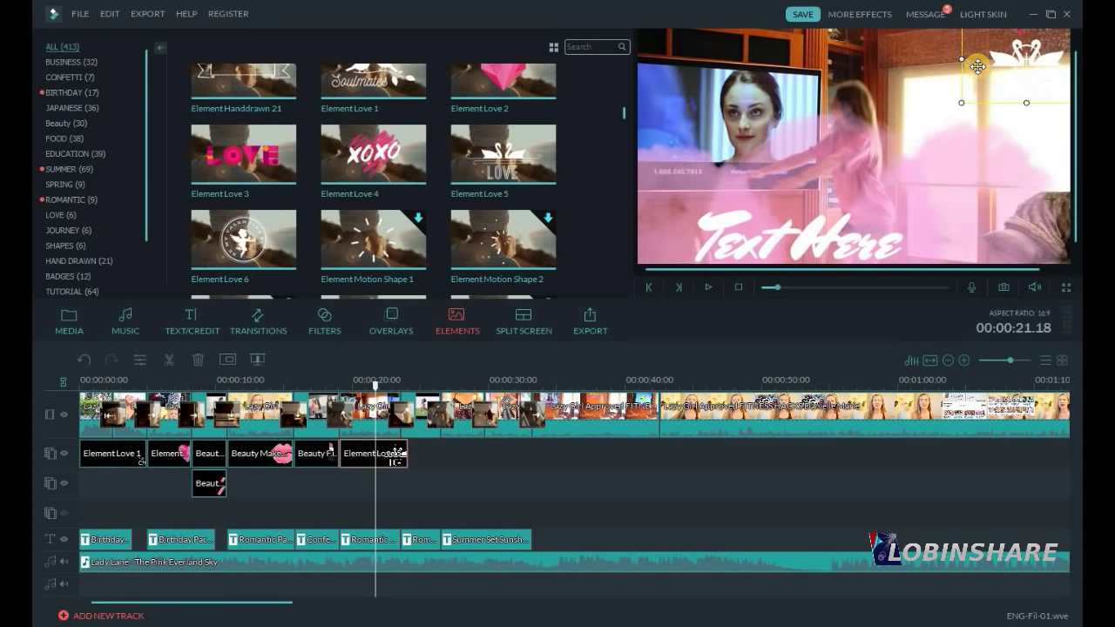
Add Element Motion Shape 4 directly after Element Love 5, ending with the title below it, and play the result.
{"action": "scroll", "coordinate": [622, 114], "scroll_direction": "down", "scroll_amount": 1}
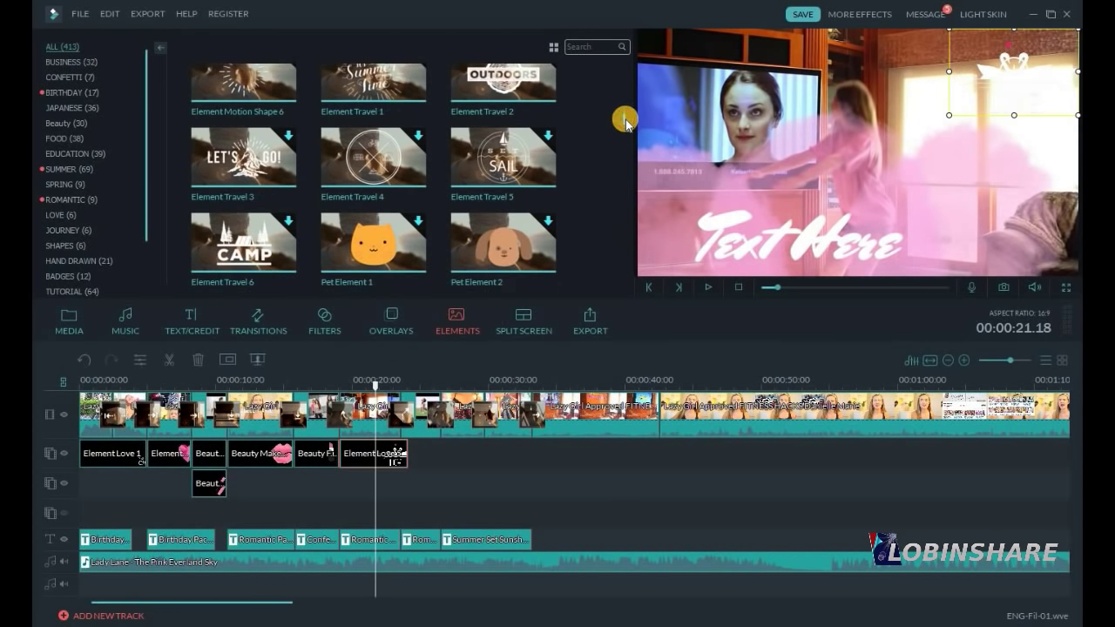
{"action": "left_click", "coordinate": [403, 237]}
{"action": "left_click_drag", "start_coordinate": [406, 197], "coordinate": [442, 448]}
{"action": "left_click", "coordinate": [405, 381]}
{"action": "left_click", "coordinate": [706, 288]}
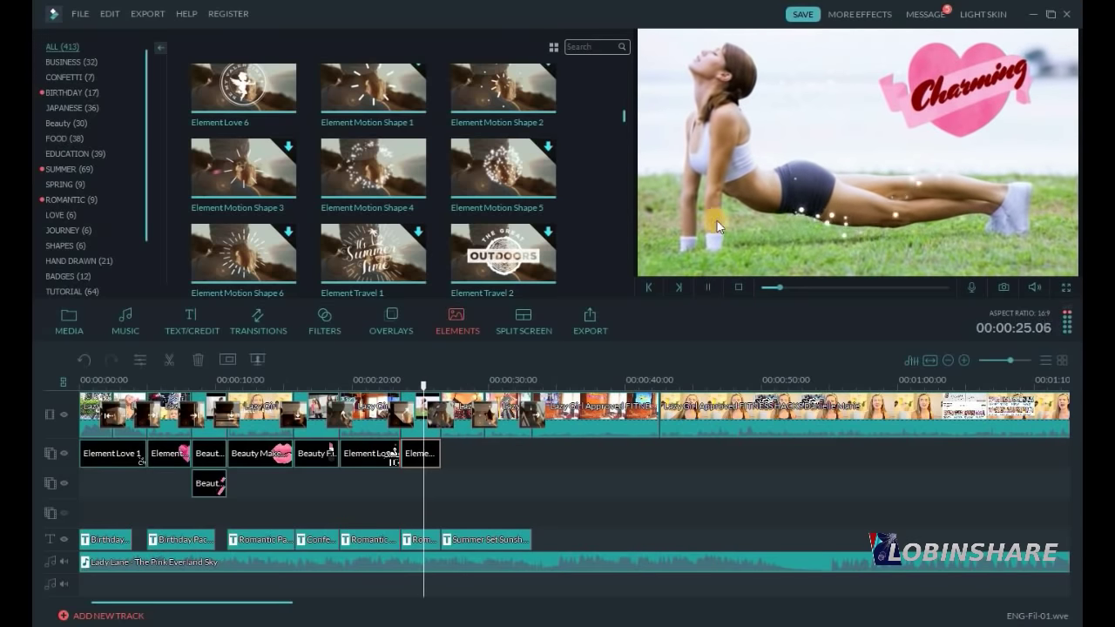
{"action": "left_click", "coordinate": [708, 287]}
Add the camera Education Tutorial element after the motion shape, ending at 00:00:29.19, and shrink it onto the mirror above the Summer title.
{"action": "scroll", "coordinate": [620, 79], "scroll_direction": "down", "scroll_amount": 3}
{"action": "left_click_drag", "start_coordinate": [396, 196], "coordinate": [505, 453]}
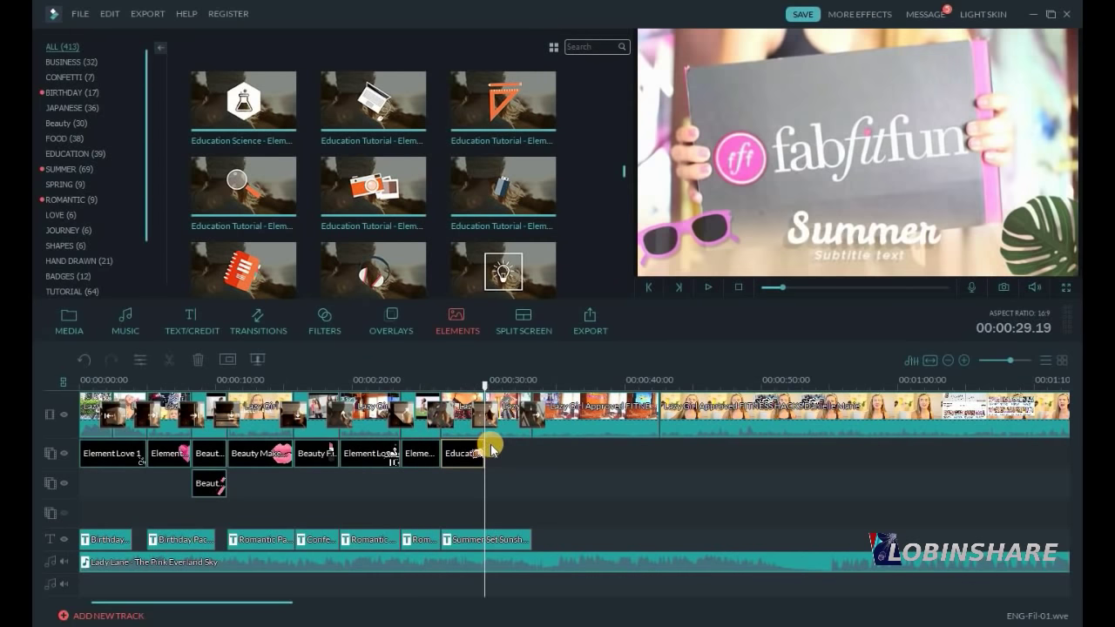
{"action": "left_click", "coordinate": [466, 387]}
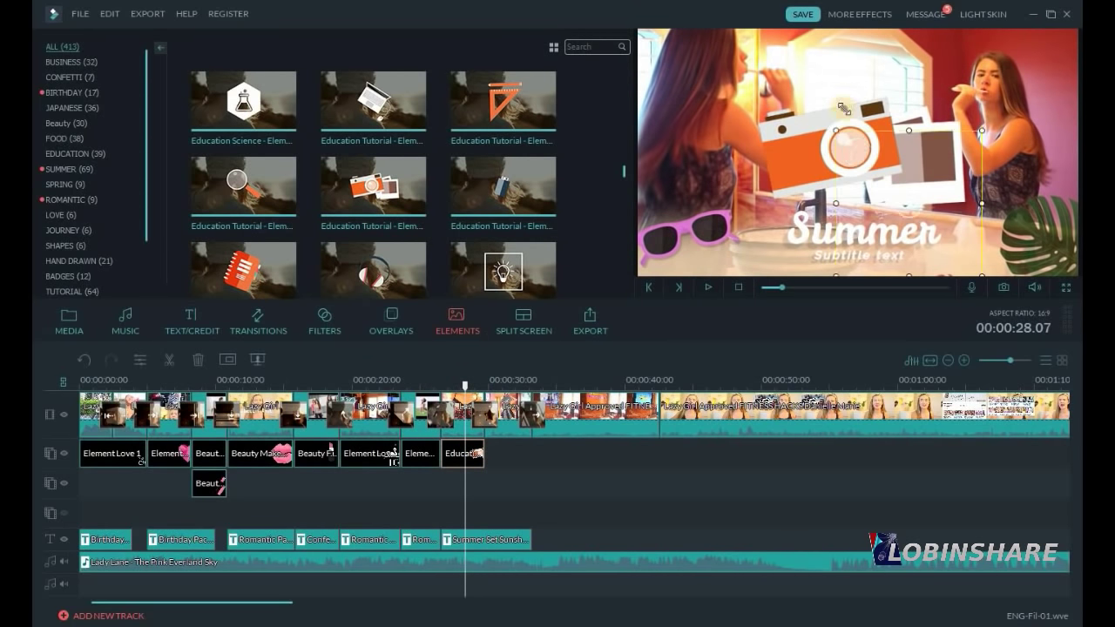
{"action": "left_click", "coordinate": [861, 92]}
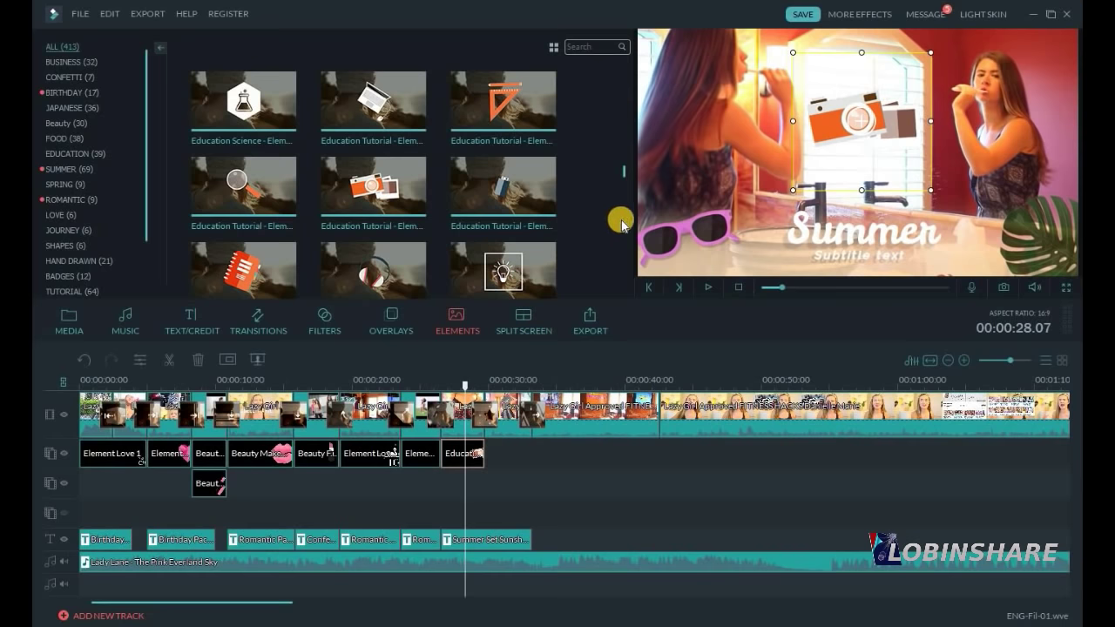
Add Anime Element 3 directly after the camera element at 00:00:29.19 and trim its duration to 00:00:03:12.
{"action": "scroll", "coordinate": [622, 225], "scroll_direction": "down", "scroll_amount": 5}
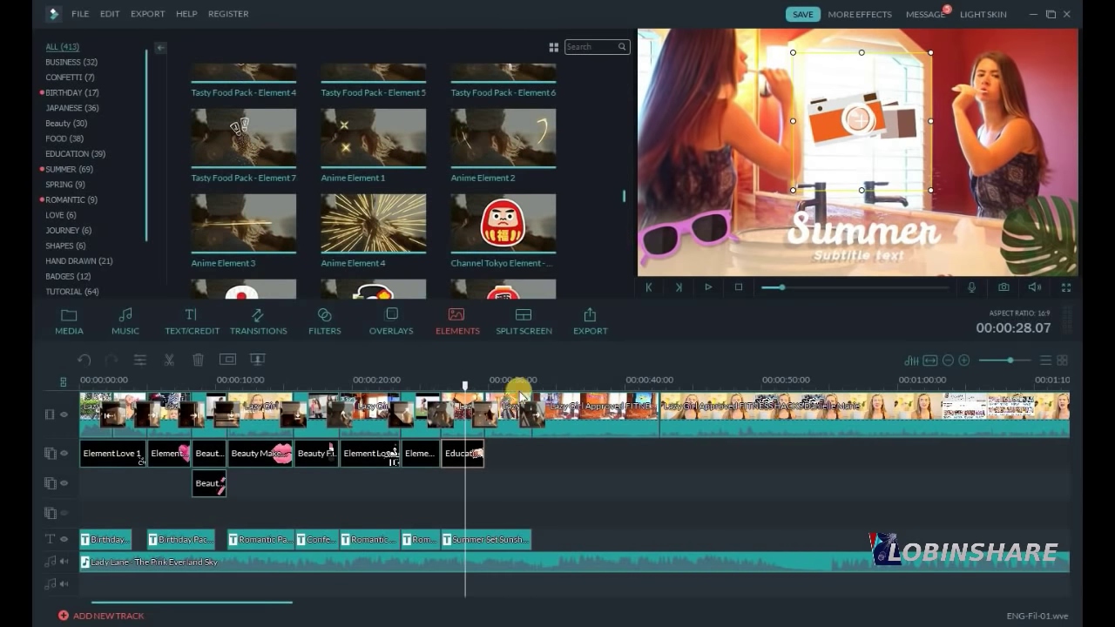
{"action": "left_click", "coordinate": [485, 383]}
{"action": "left_click_drag", "start_coordinate": [266, 231], "coordinate": [531, 452]}
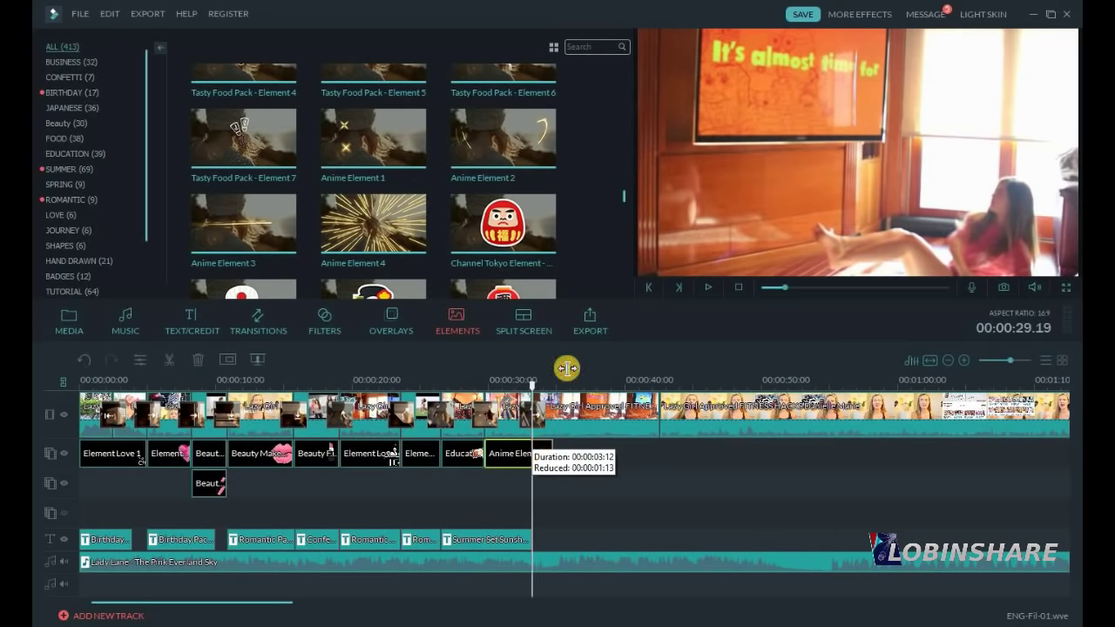
Add Anime Element 4 to the first overlay track at 00:00:40.23.
{"action": "left_click_drag", "start_coordinate": [624, 379], "coordinate": [643, 386]}
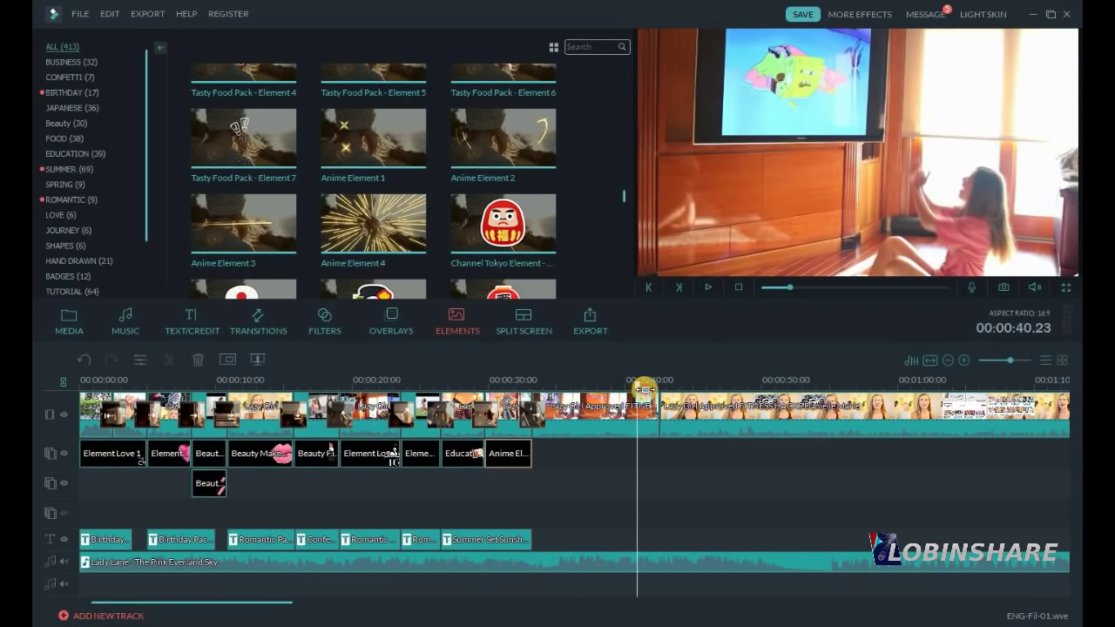
{"action": "left_click_drag", "start_coordinate": [423, 244], "coordinate": [693, 451]}
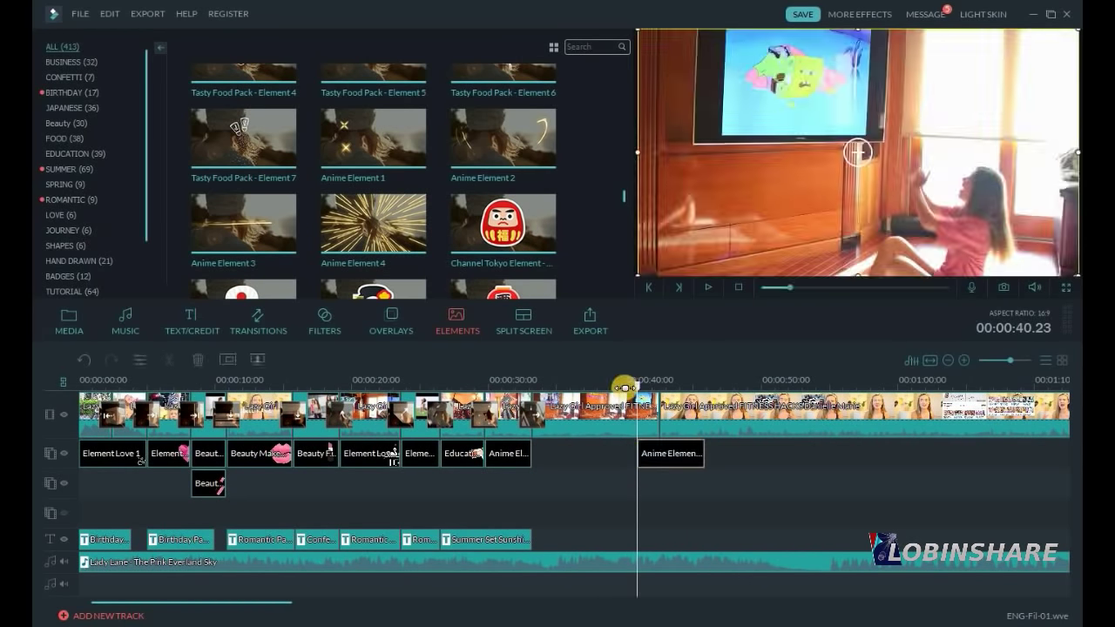
Play Anime Element 4, shift it slightly later on the first overlay track and play that section again.
{"action": "key", "text": "space"}
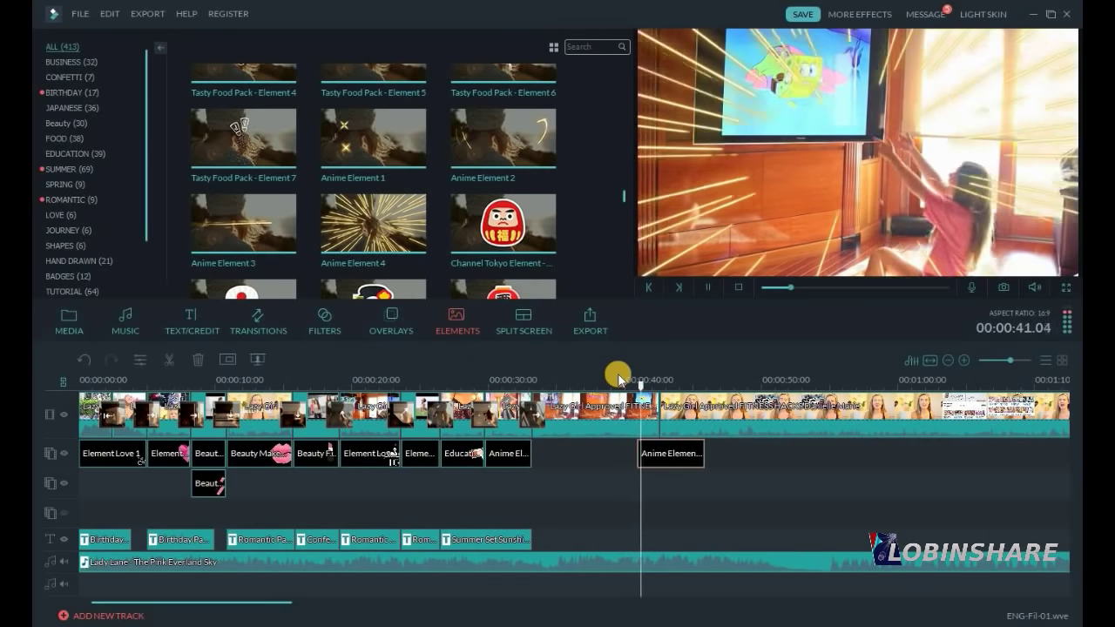
{"action": "key", "text": "space"}
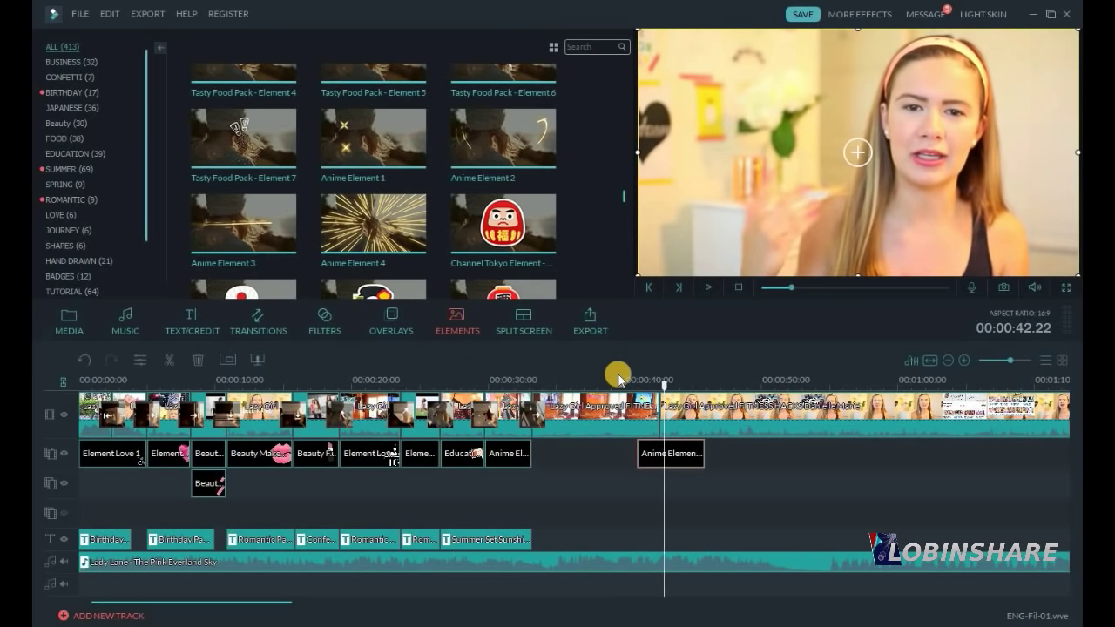
{"action": "left_click_drag", "start_coordinate": [675, 455], "coordinate": [680, 455]}
{"action": "left_click", "coordinate": [628, 380]}
{"action": "key", "text": "space"}
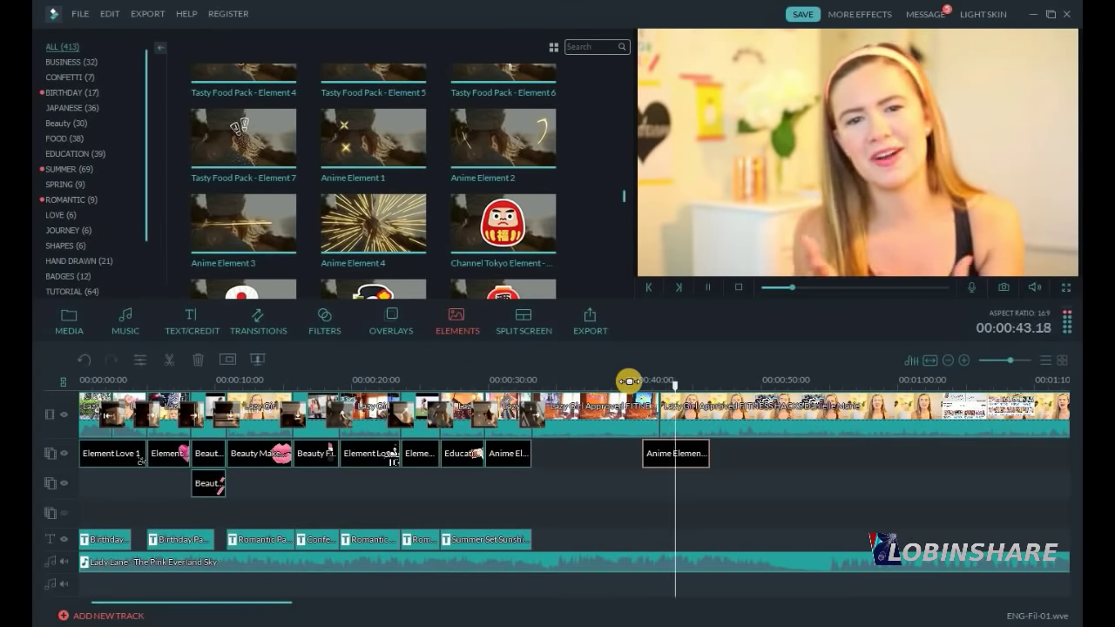
{"action": "key", "text": "space"}
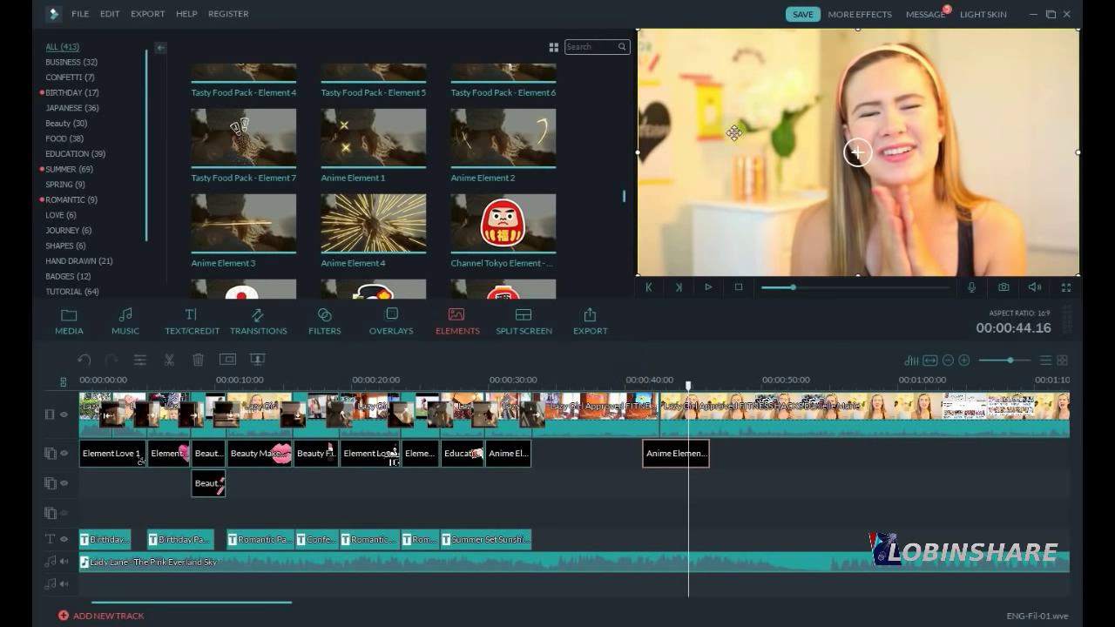
Preview Anime Element 1 and add it to the first overlay track directly after Anime Element 3.
{"action": "left_click", "coordinate": [412, 132]}
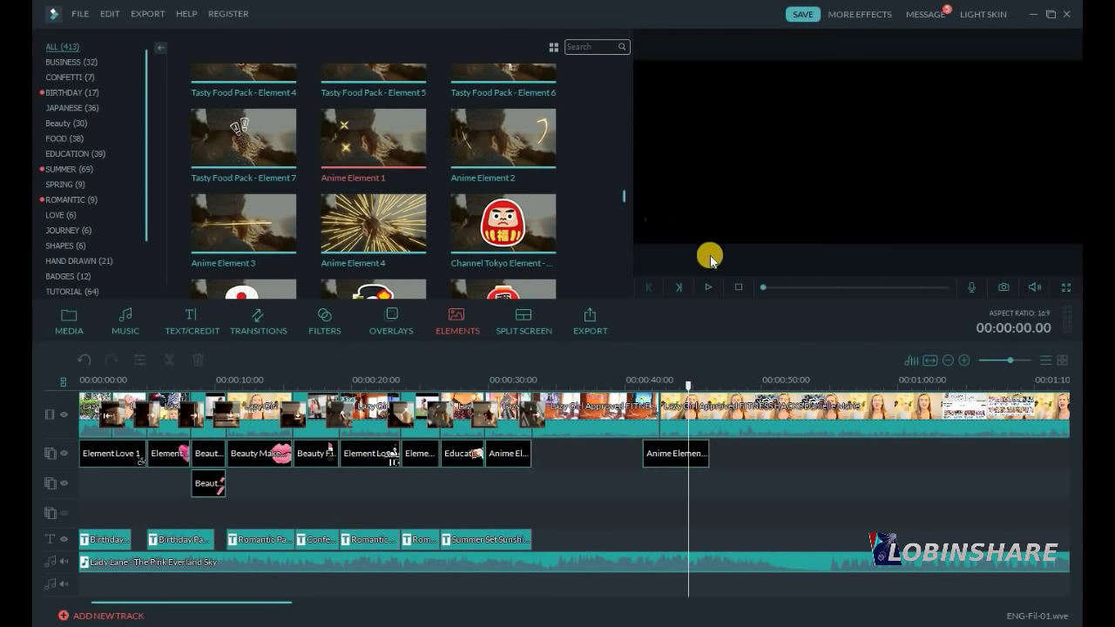
{"action": "left_click", "coordinate": [708, 287]}
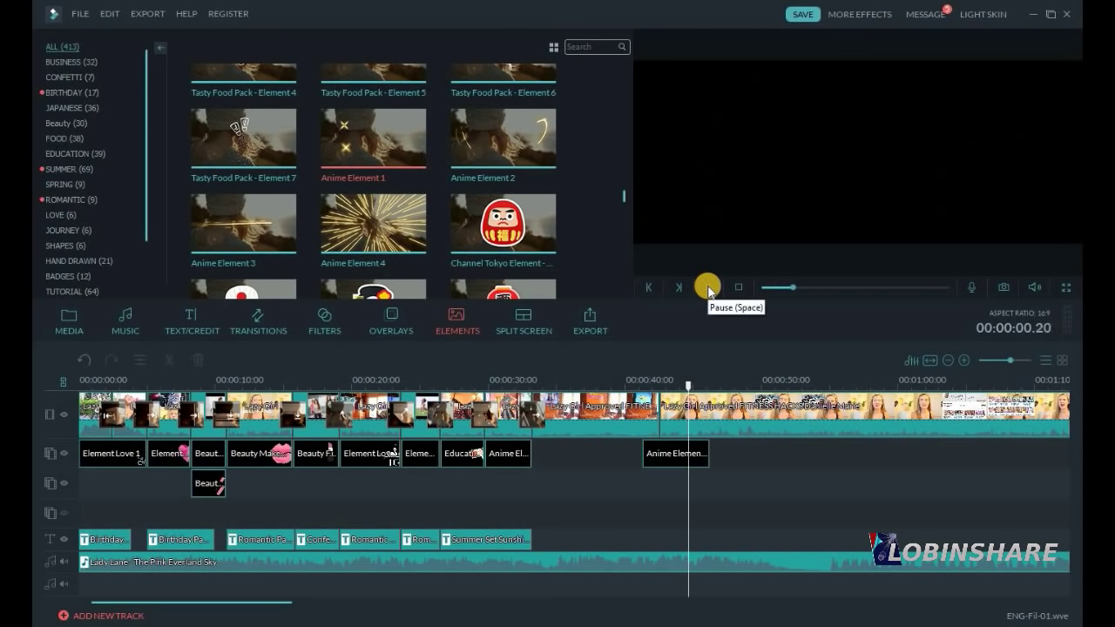
{"action": "left_click_drag", "start_coordinate": [404, 131], "coordinate": [546, 443]}
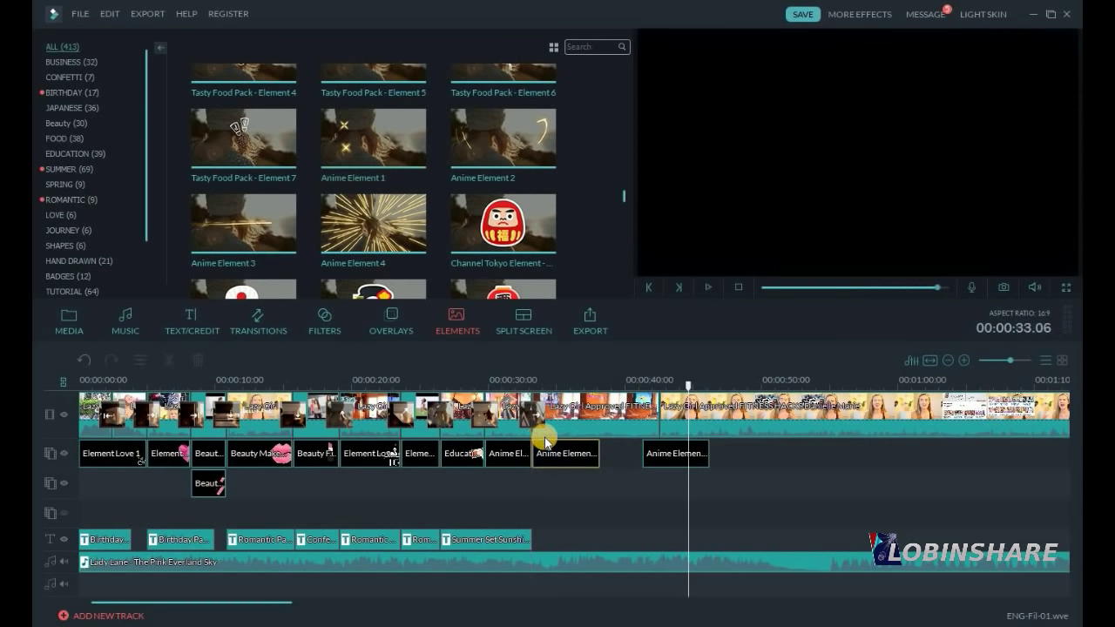
{"action": "left_click", "coordinate": [546, 441]}
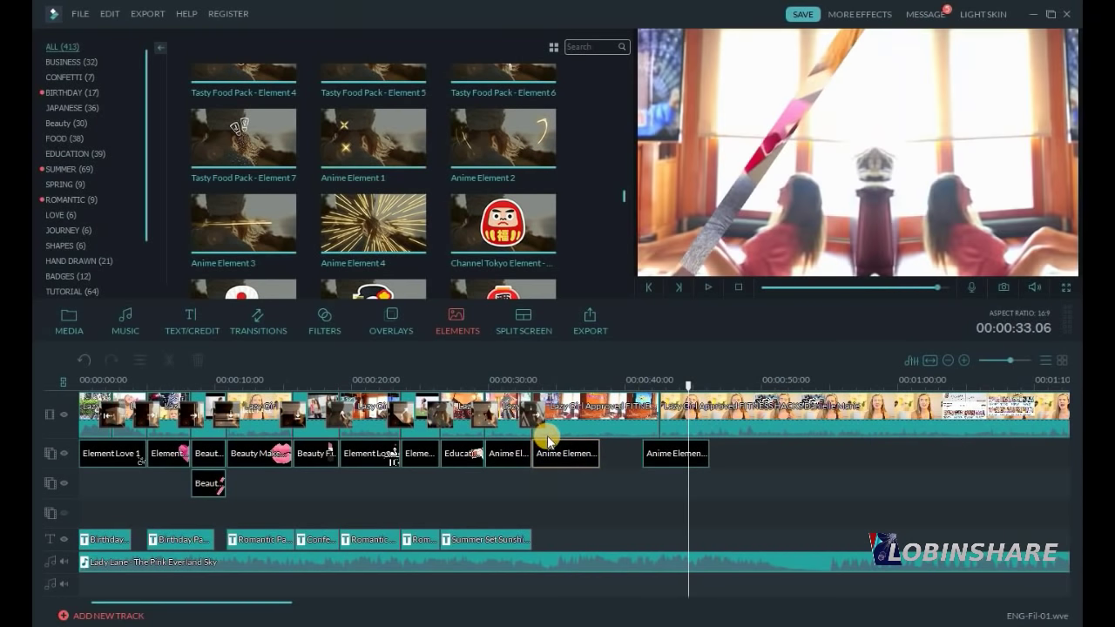
Shrink Anime Element 1, move it against the left edge of the frame at mid-height and play the result.
{"action": "left_click", "coordinate": [562, 382]}
{"action": "left_click_drag", "start_coordinate": [638, 62], "coordinate": [700, 98]}
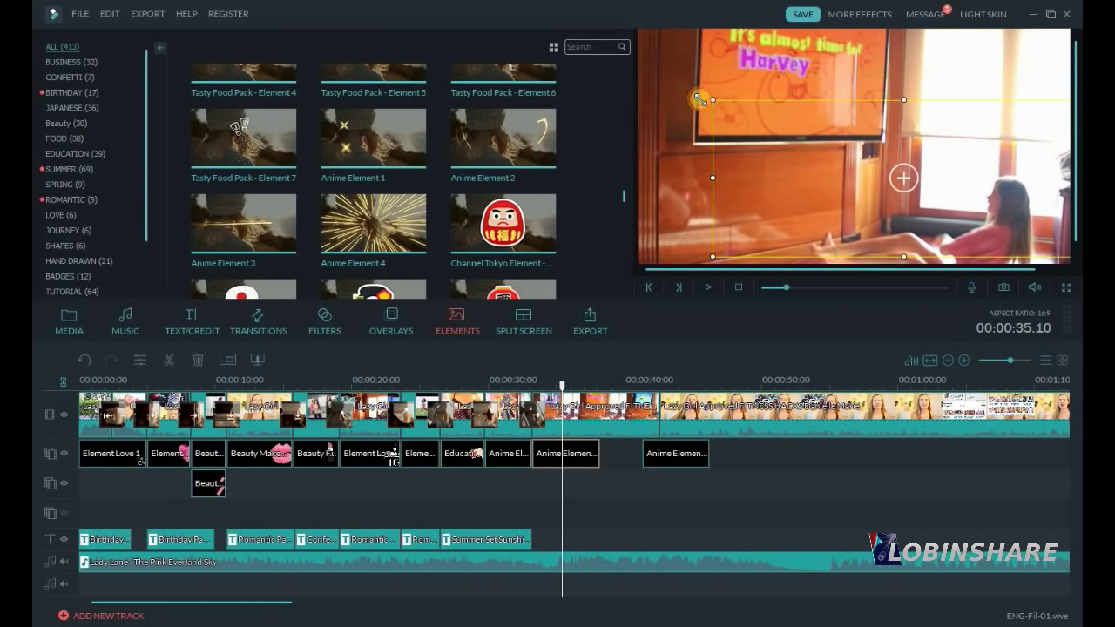
{"action": "left_click_drag", "start_coordinate": [935, 143], "coordinate": [846, 161]}
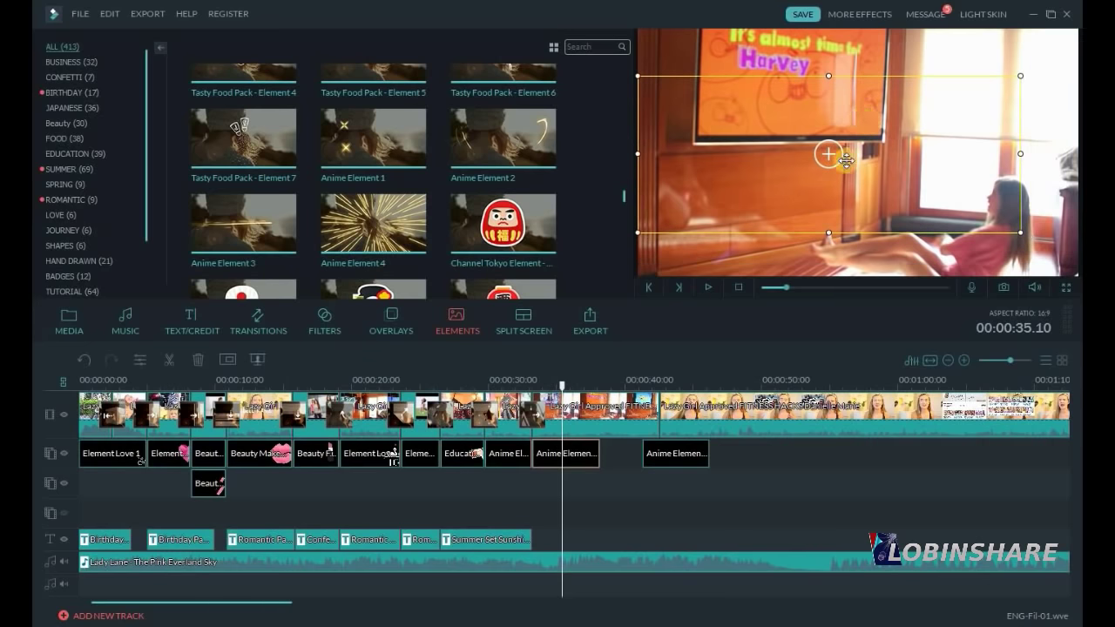
{"action": "left_click_drag", "start_coordinate": [555, 378], "coordinate": [531, 378]}
{"action": "left_click", "coordinate": [708, 286]}
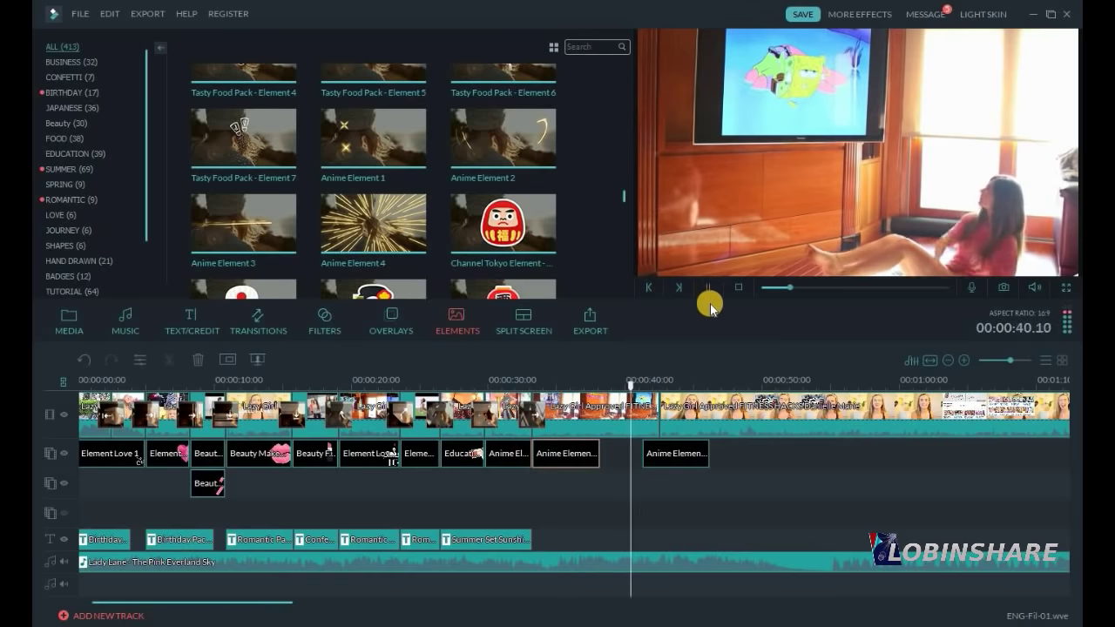
{"action": "left_click", "coordinate": [637, 384]}
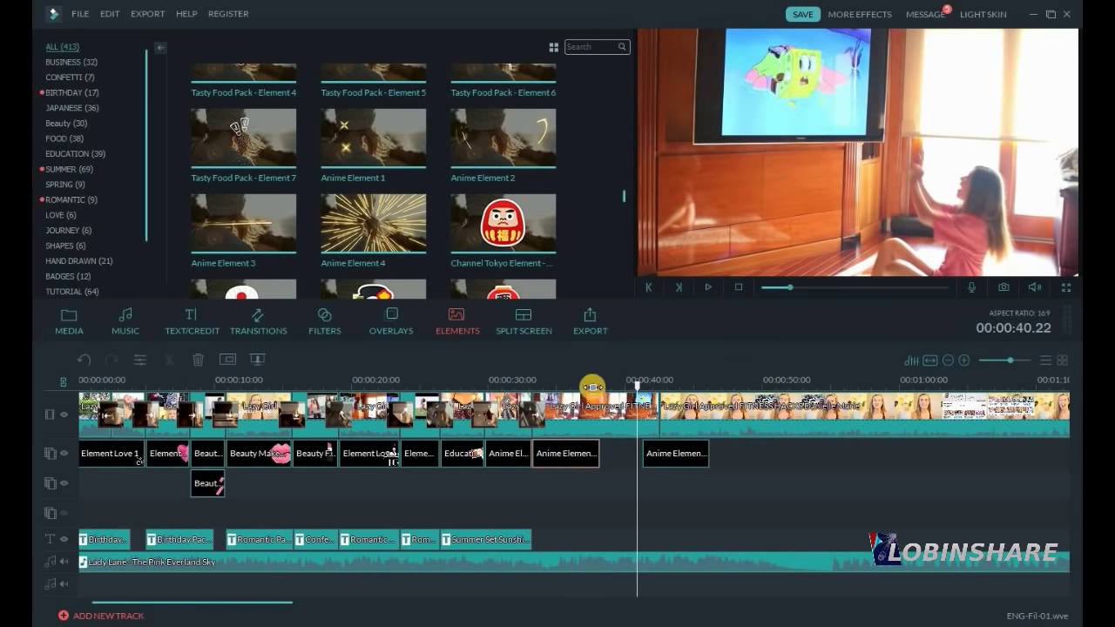
Add the palm tree Summer Set Beach element to the second overlay track at 00:00:35.11.
{"action": "left_click", "coordinate": [592, 383]}
{"action": "left_click_drag", "start_coordinate": [624, 196], "coordinate": [624, 255]}
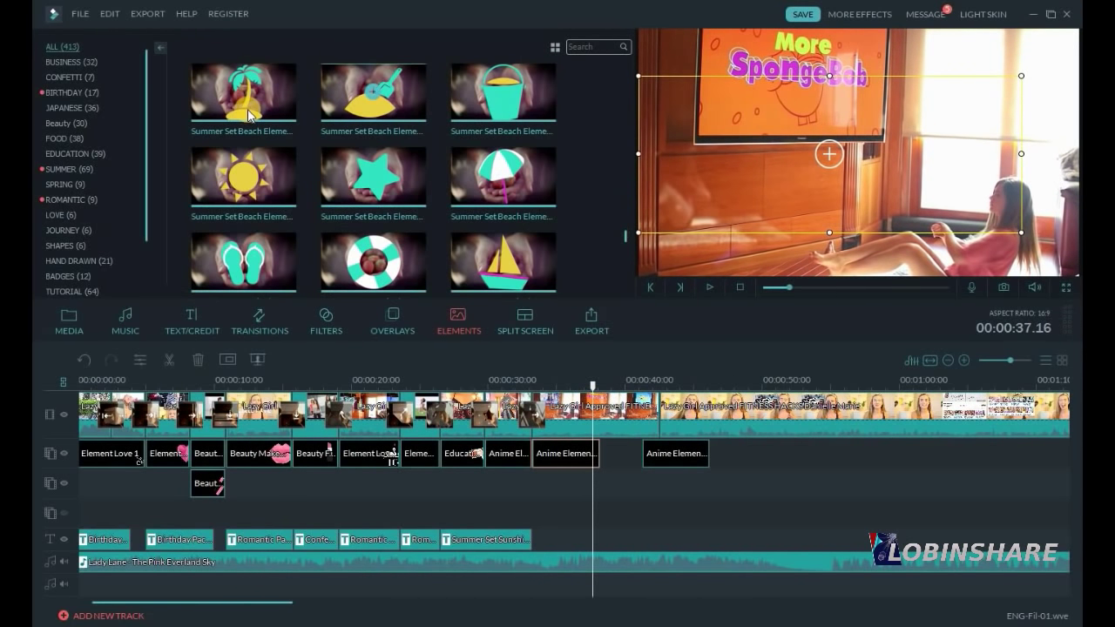
{"action": "left_click", "coordinate": [270, 94]}
{"action": "left_click_drag", "start_coordinate": [273, 98], "coordinate": [559, 472]}
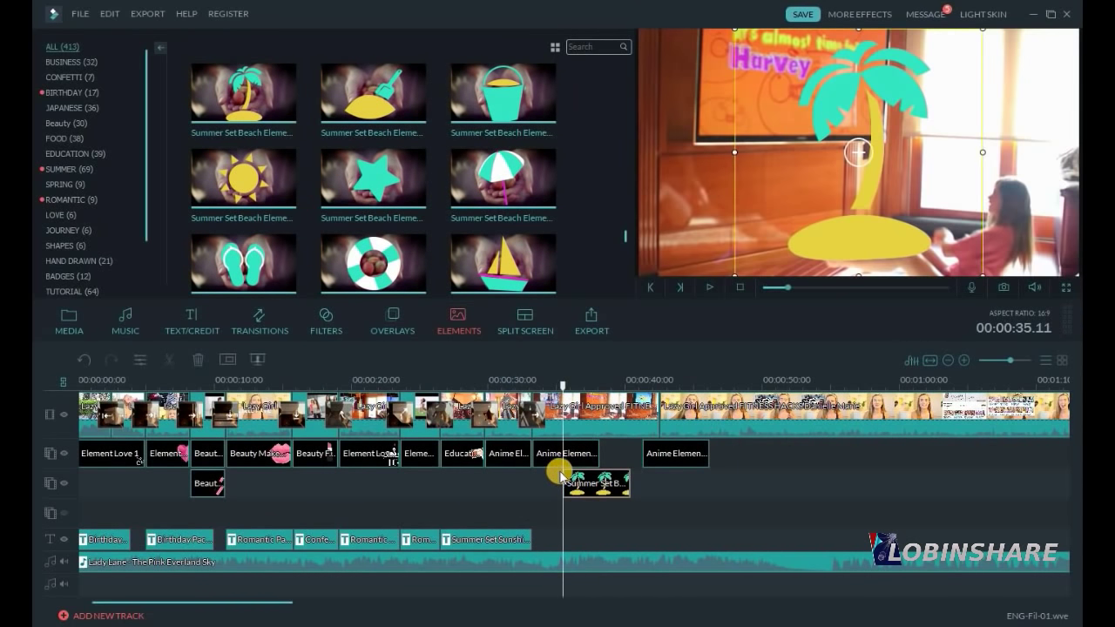
Shrink the palm tree element onto the wood panelling in the frame's lower-left corner and play the section from Anime Element 1.
{"action": "left_click", "coordinate": [597, 381]}
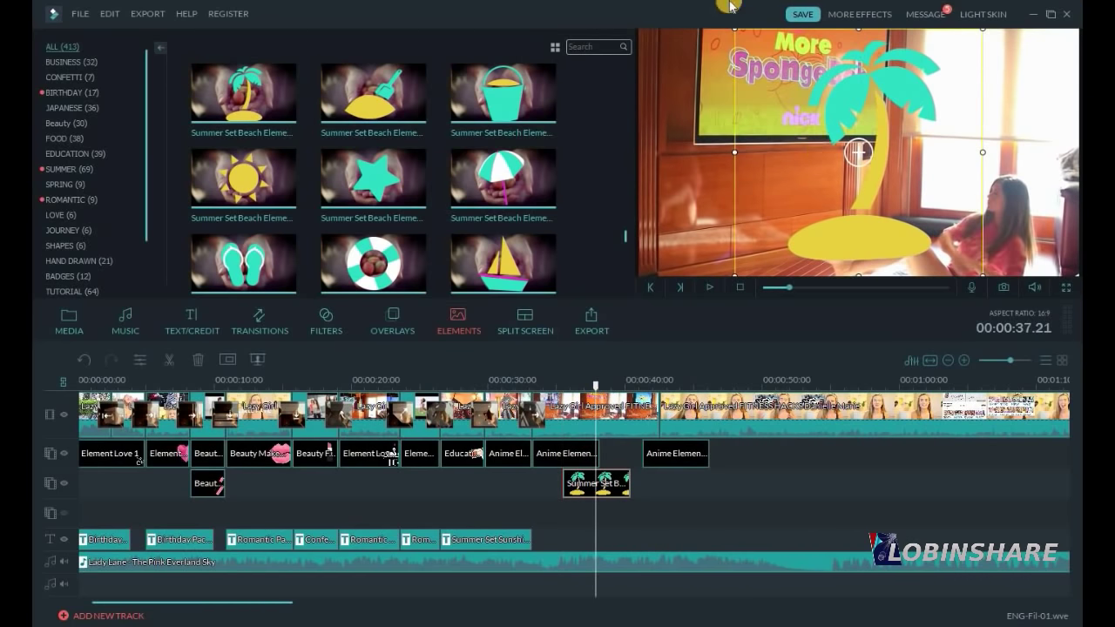
{"action": "left_click_drag", "start_coordinate": [735, 30], "coordinate": [678, 170]}
{"action": "left_click", "coordinate": [535, 385]}
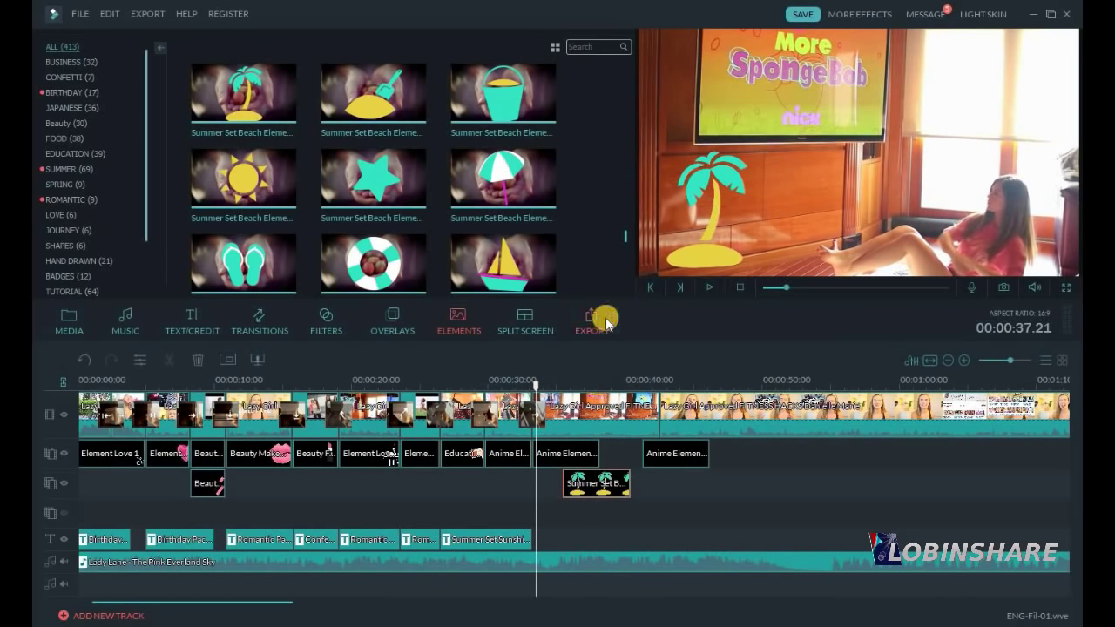
{"action": "left_click", "coordinate": [711, 293]}
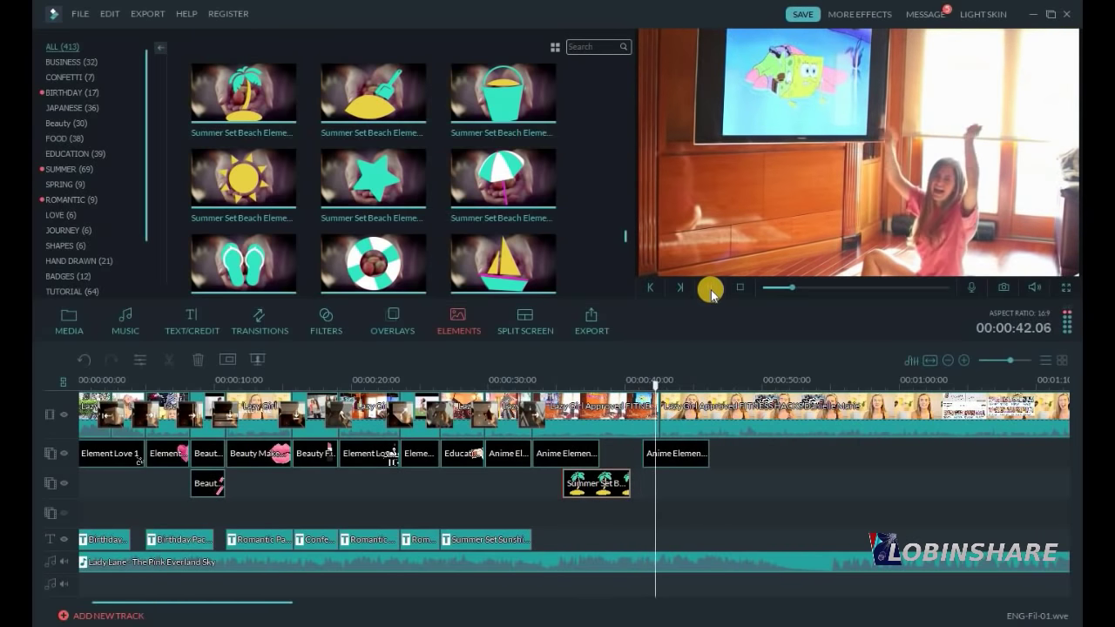
{"action": "left_click", "coordinate": [711, 292]}
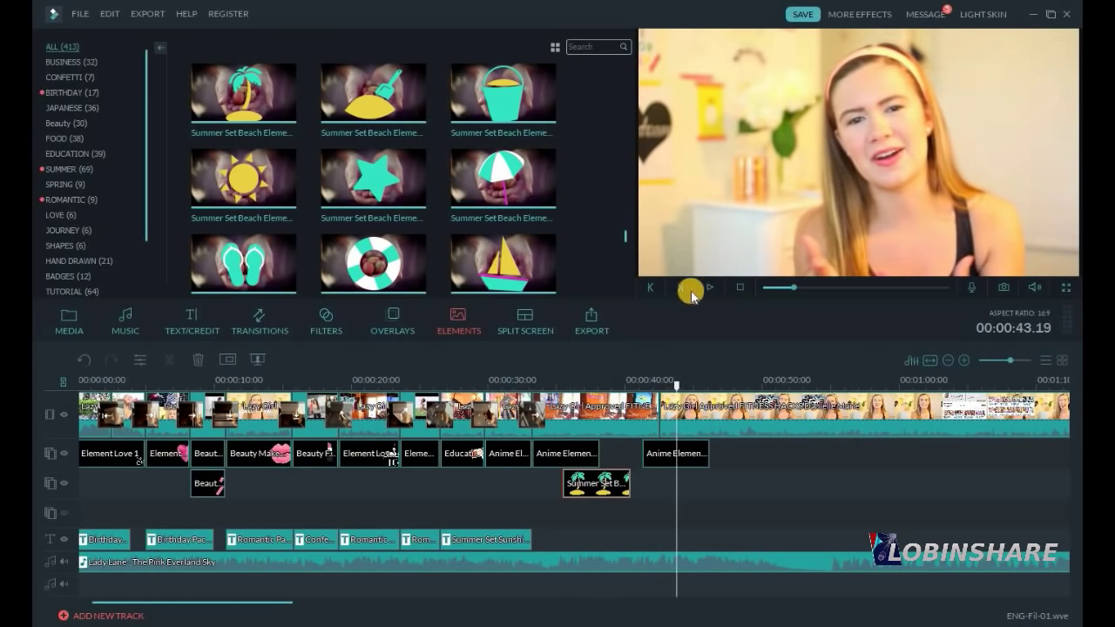
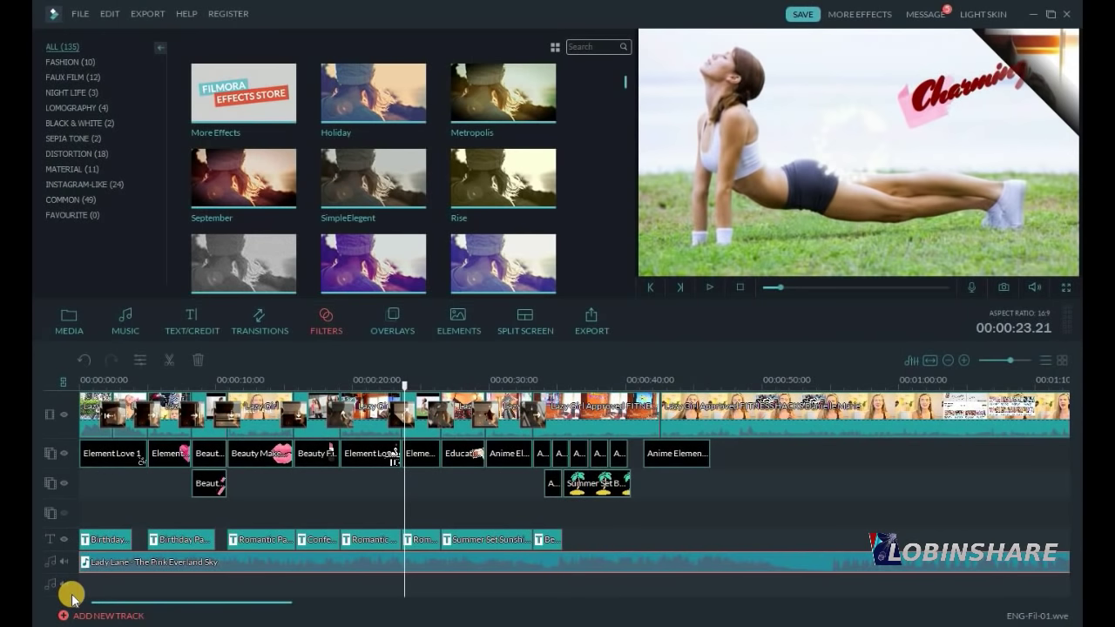
Browse the transition, filter and overlay libraries for the available effects.
{"action": "left_click", "coordinate": [260, 316]}
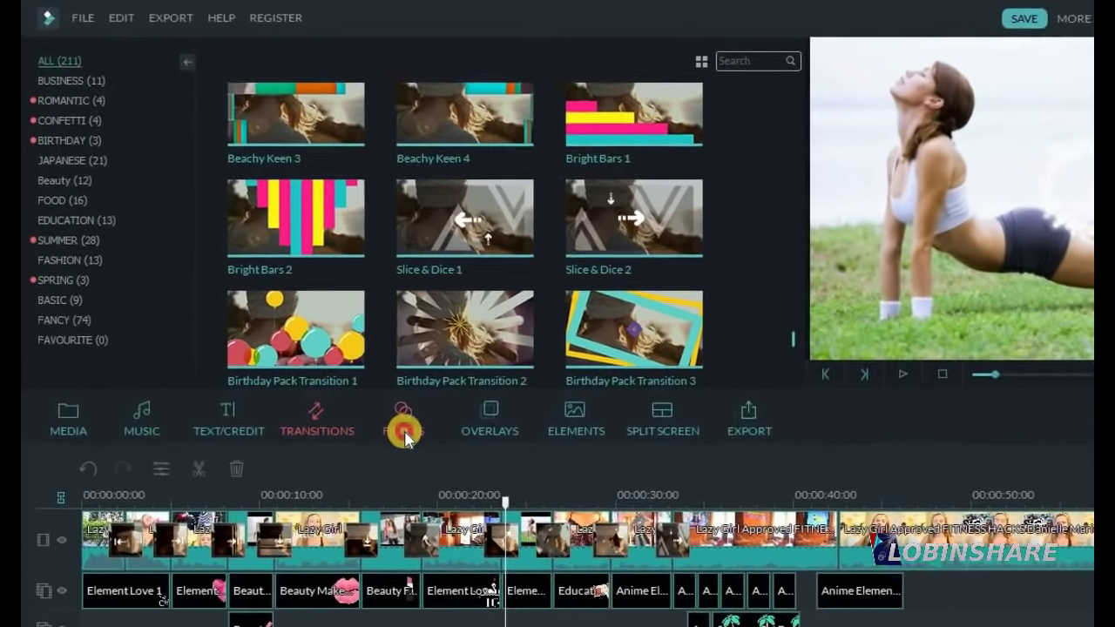
{"action": "left_click", "coordinate": [404, 436]}
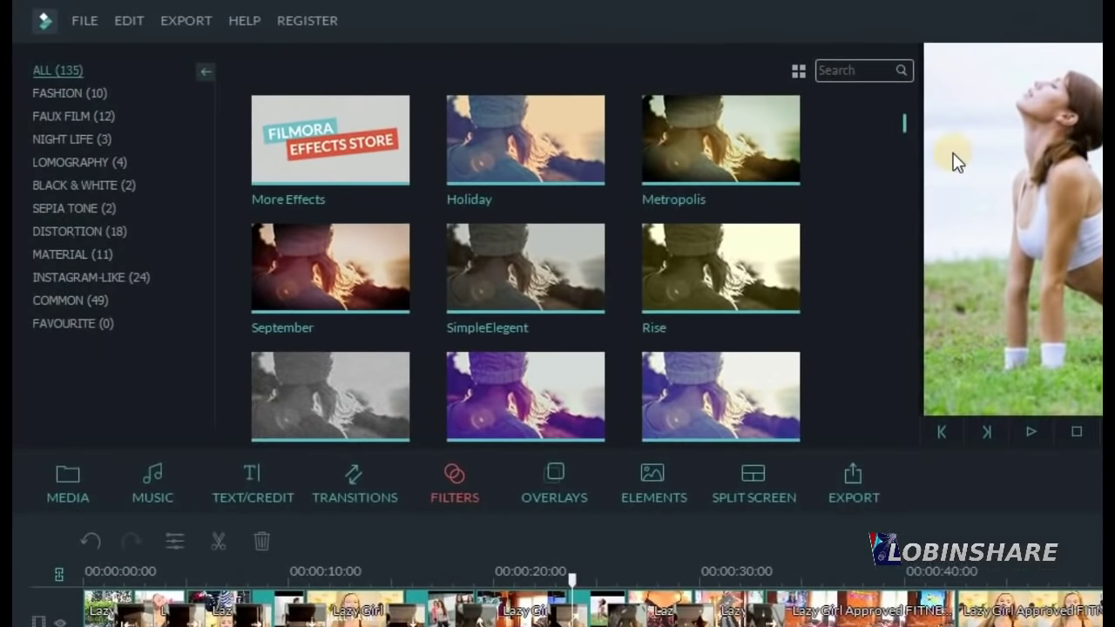
{"action": "scroll", "coordinate": [794, 161], "scroll_direction": "down", "scroll_amount": 5}
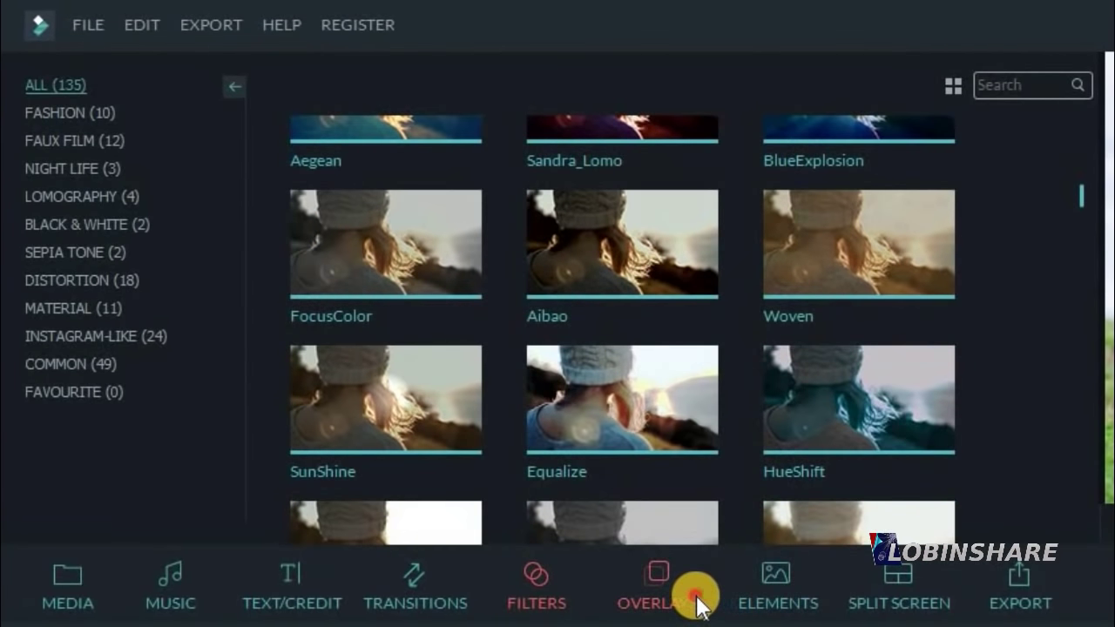
{"action": "left_click", "coordinate": [690, 600]}
{"action": "scroll", "coordinate": [1070, 335], "scroll_direction": "down", "scroll_amount": 5}
{"action": "scroll", "coordinate": [1085, 347], "scroll_direction": "down", "scroll_amount": 3}
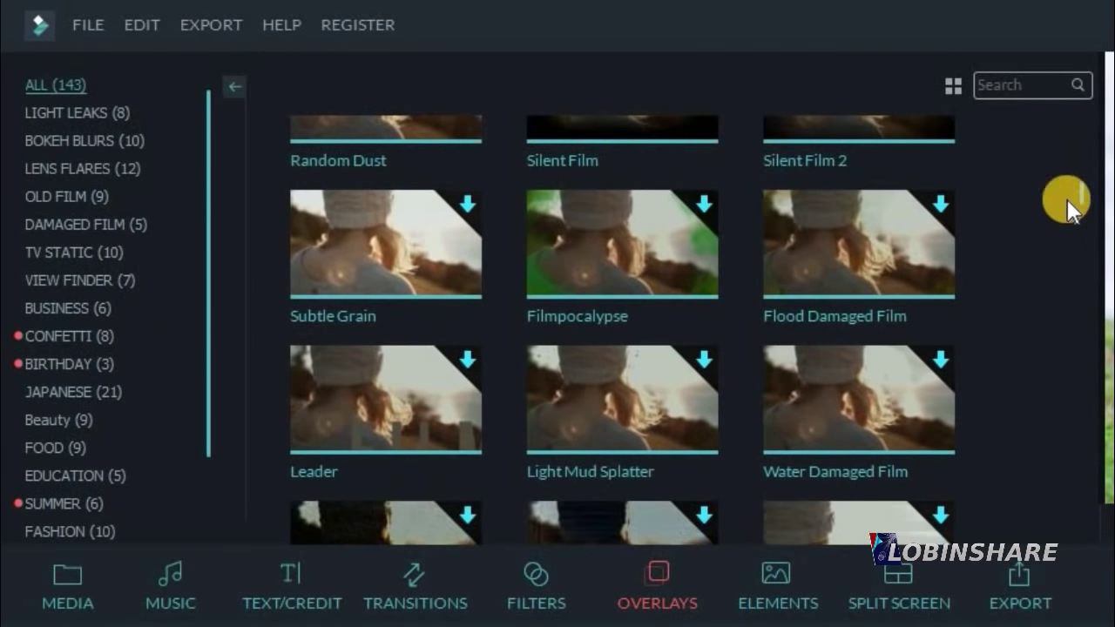
{"action": "scroll", "coordinate": [1088, 142], "scroll_direction": "up", "scroll_amount": 5}
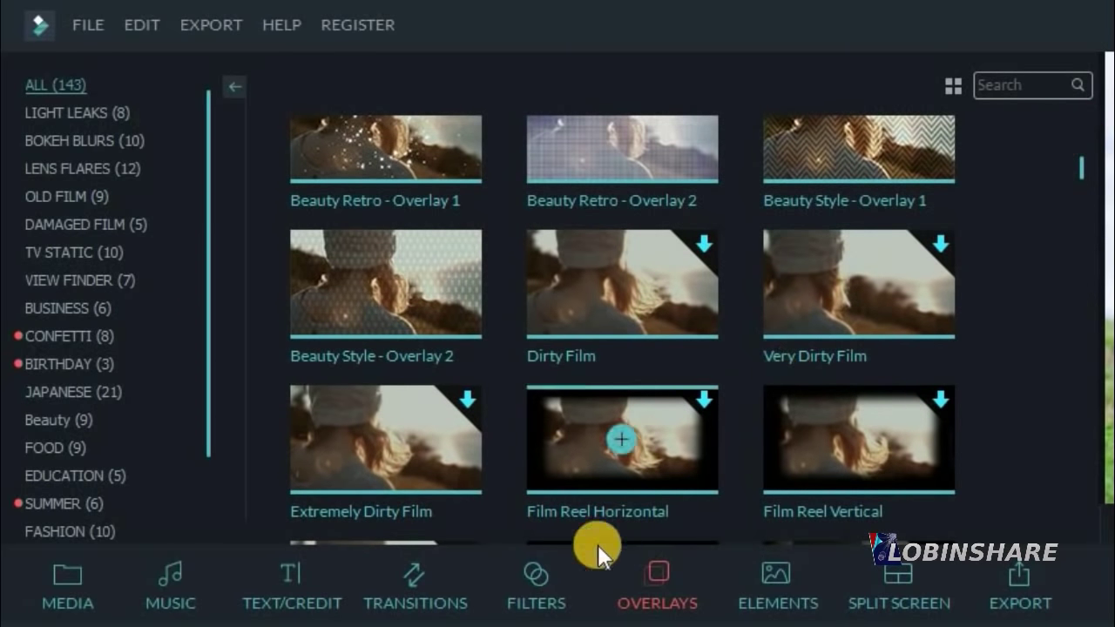
Return to the filter library and preview the Holiday, Metropolis, Rise and PurpleLomo filters.
{"action": "left_click", "coordinate": [540, 579]}
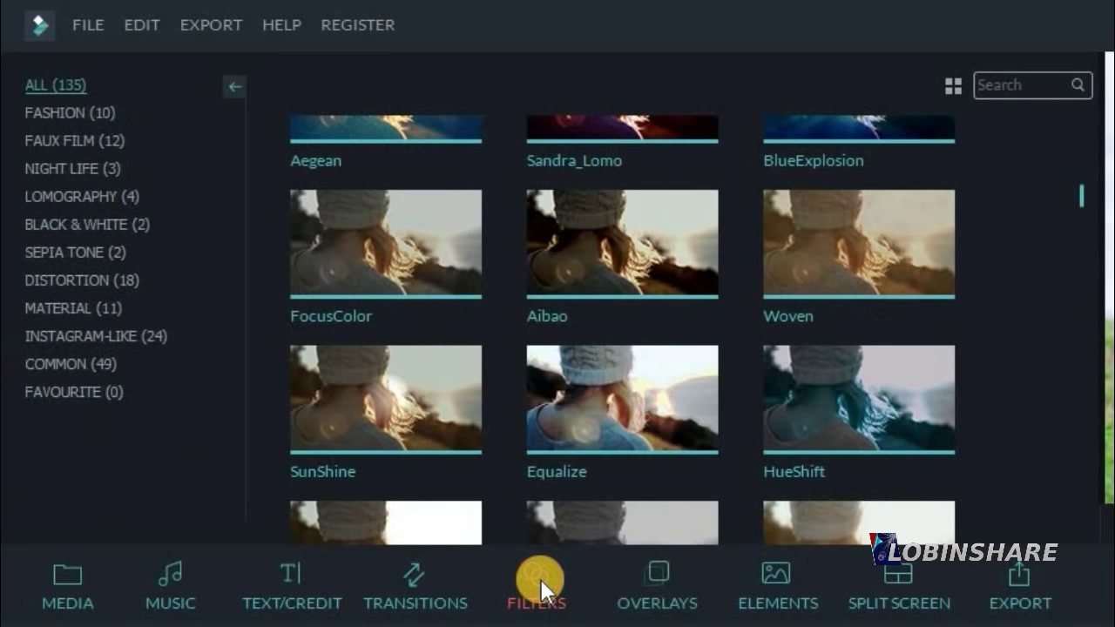
{"action": "scroll", "coordinate": [1080, 174], "scroll_direction": "up", "scroll_amount": 2}
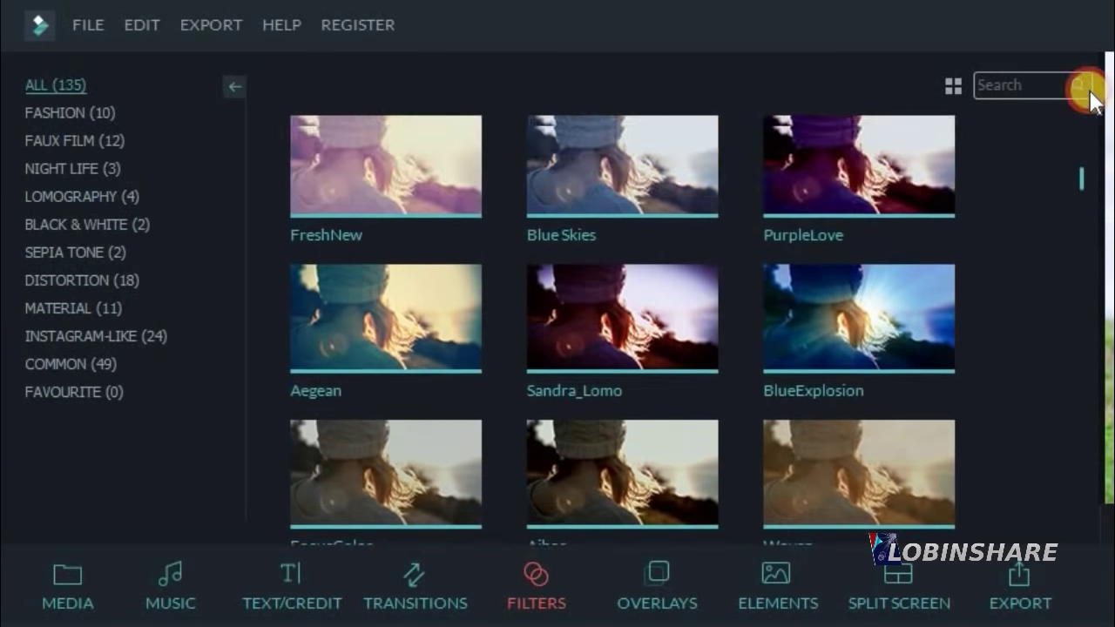
{"action": "scroll", "coordinate": [1089, 96], "scroll_direction": "up", "scroll_amount": 2}
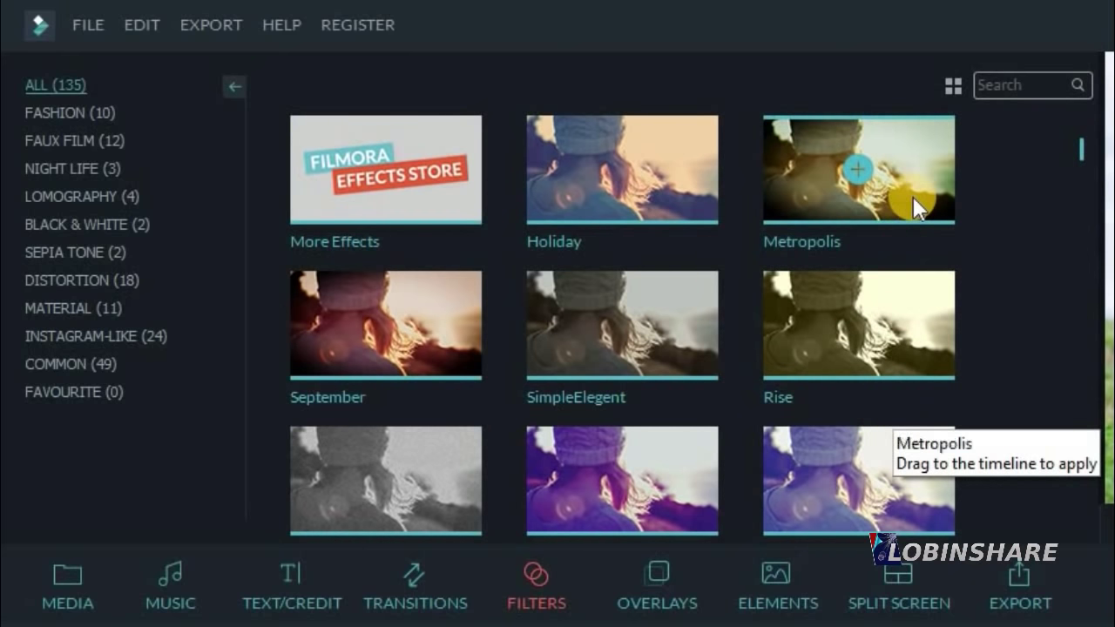
{"action": "left_click", "coordinate": [688, 193]}
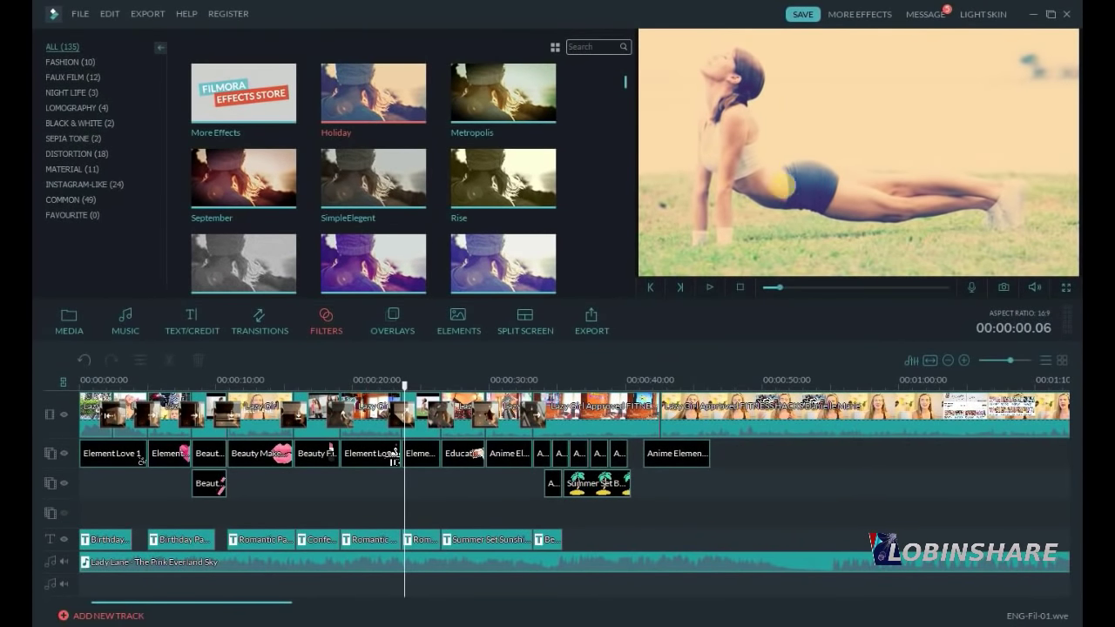
{"action": "left_click", "coordinate": [539, 90]}
{"action": "left_click", "coordinate": [529, 177]}
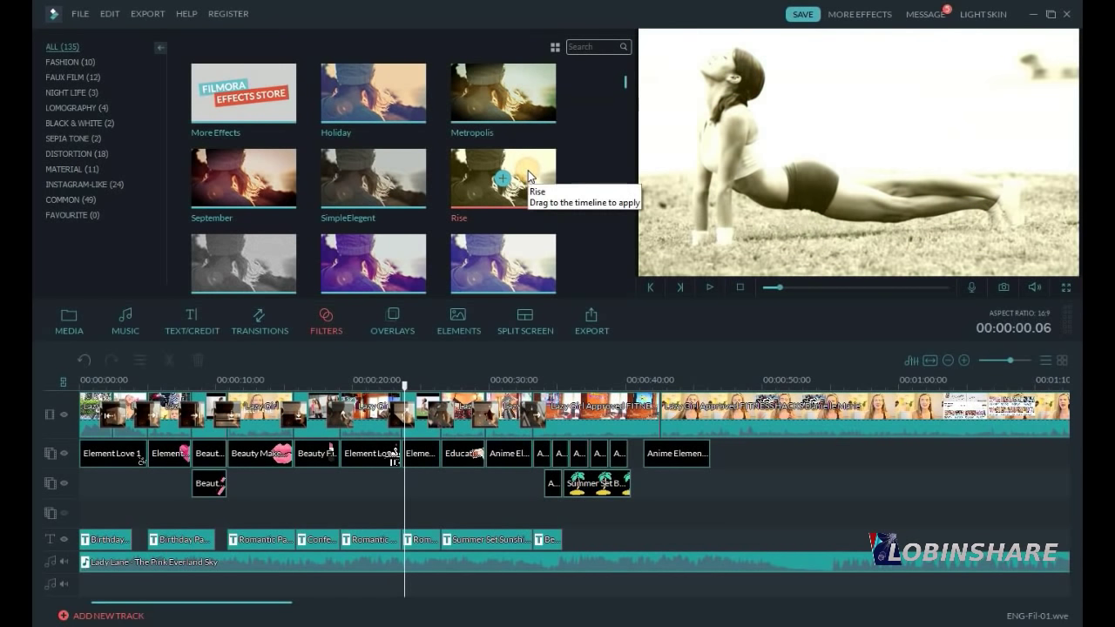
{"action": "left_click", "coordinate": [404, 271]}
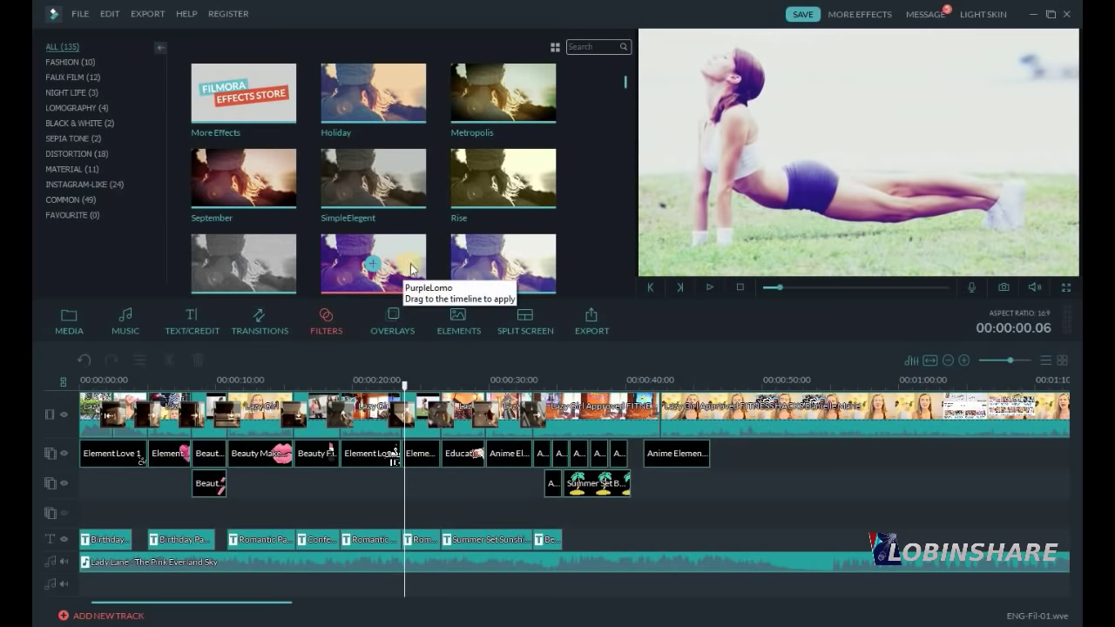
Play the Vintage filter preview, check the Woven filter and browse further through the filter library.
{"action": "scroll", "coordinate": [624, 218], "scroll_direction": "down", "scroll_amount": 3}
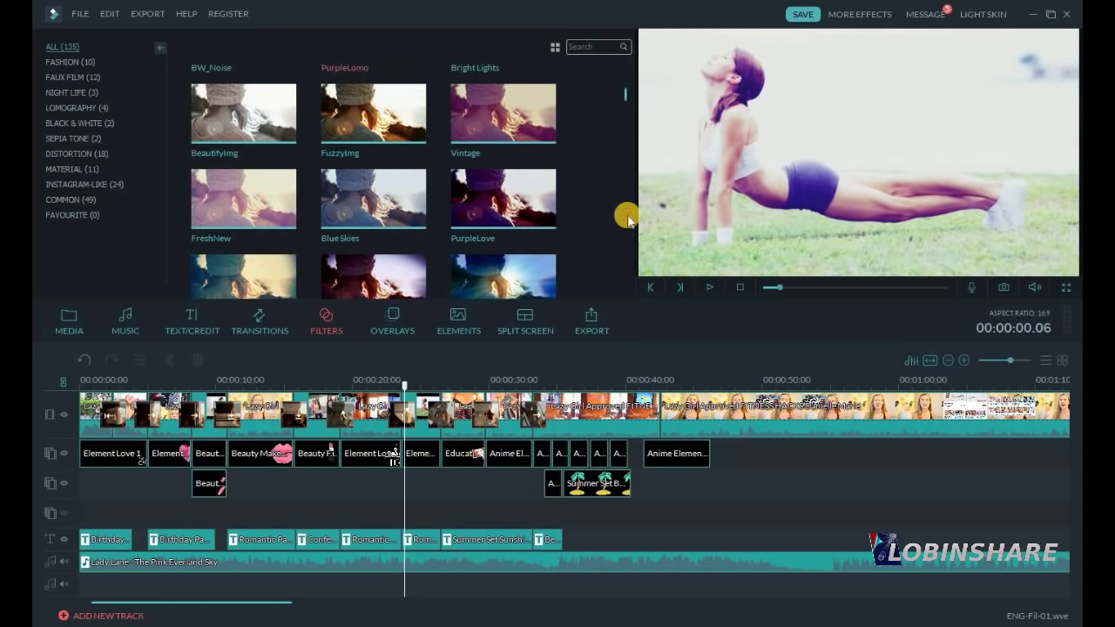
{"action": "left_click", "coordinate": [546, 117]}
{"action": "left_click", "coordinate": [709, 287]}
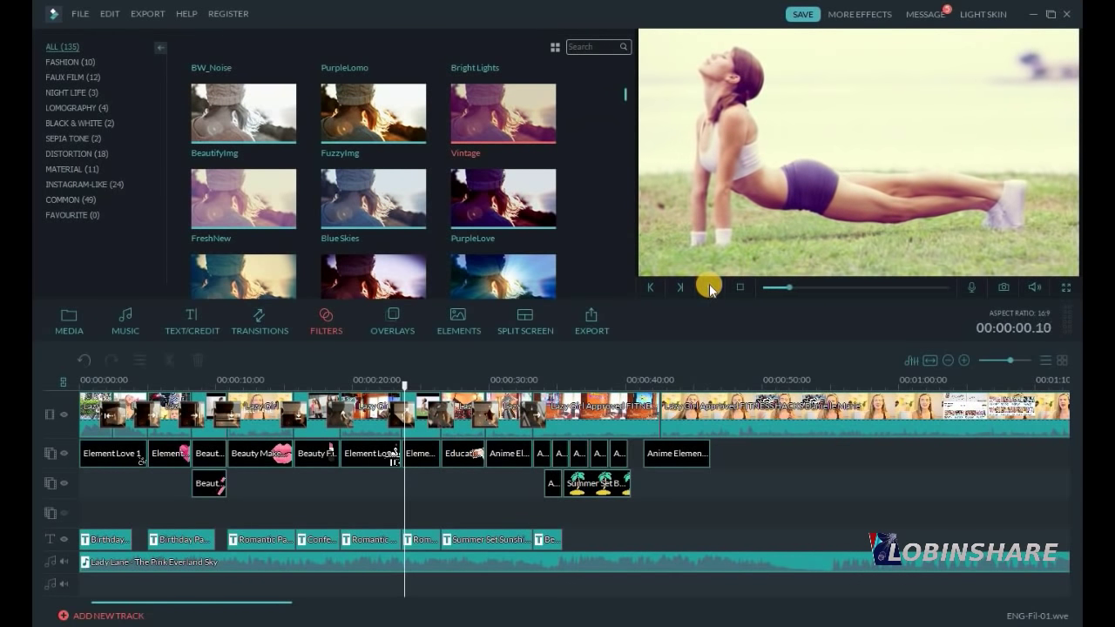
{"action": "left_click", "coordinate": [710, 288]}
{"action": "scroll", "coordinate": [624, 174], "scroll_direction": "down", "scroll_amount": 3}
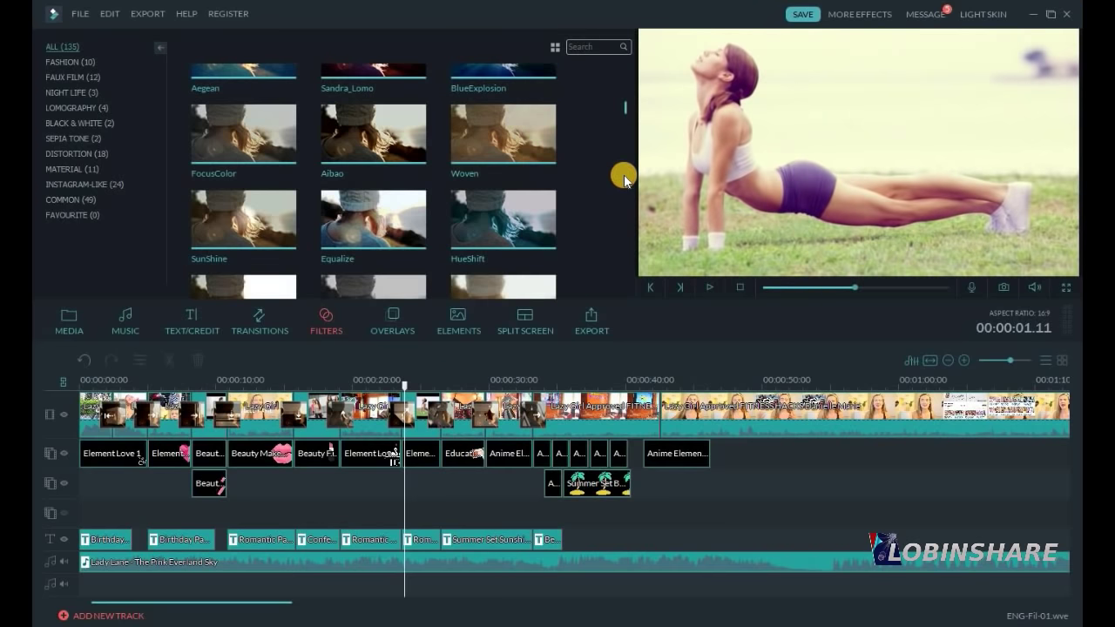
{"action": "left_click", "coordinate": [528, 142]}
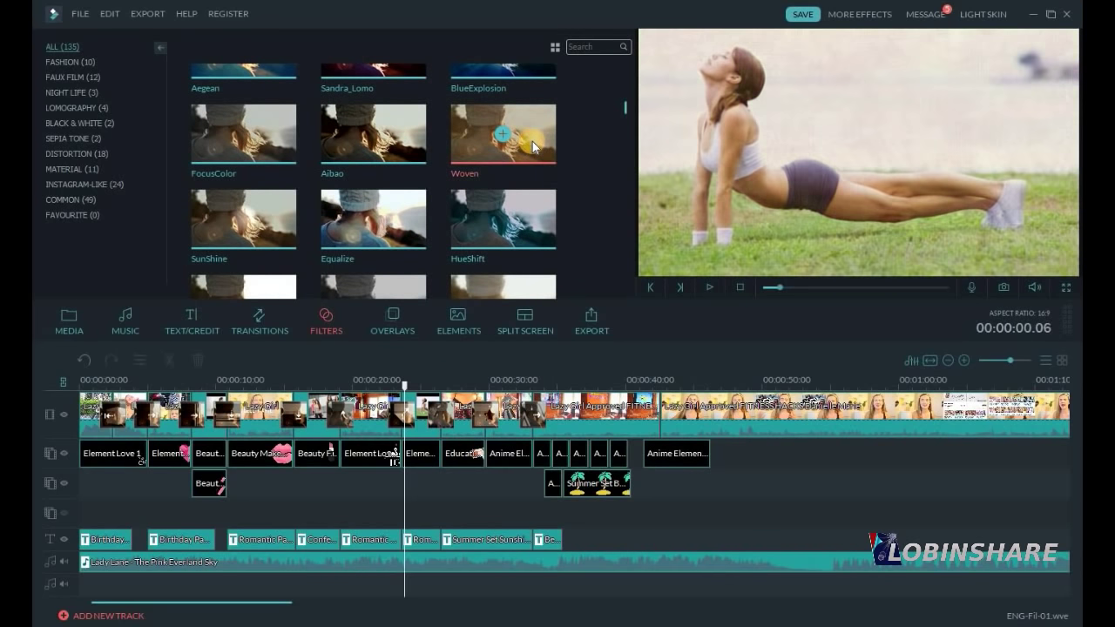
{"action": "scroll", "coordinate": [552, 166], "scroll_direction": "down", "scroll_amount": 3}
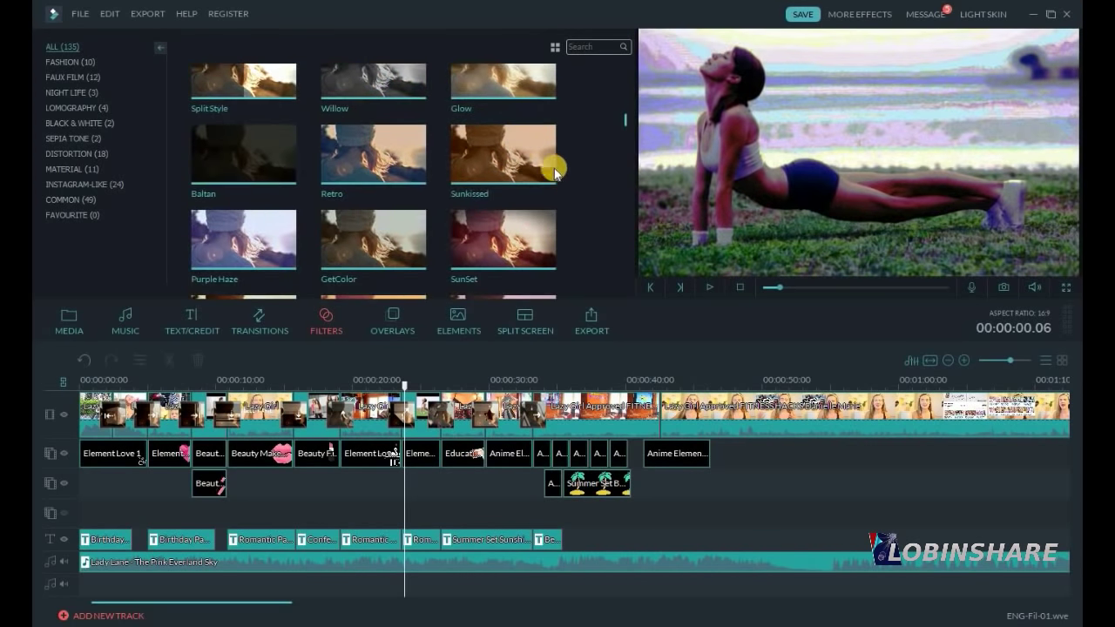
Preview the Sunkissed filter and place it on the timeline's filter track at 00:00:23.15.
{"action": "left_click", "coordinate": [534, 161]}
{"action": "left_click_drag", "start_coordinate": [534, 161], "coordinate": [87, 493]}
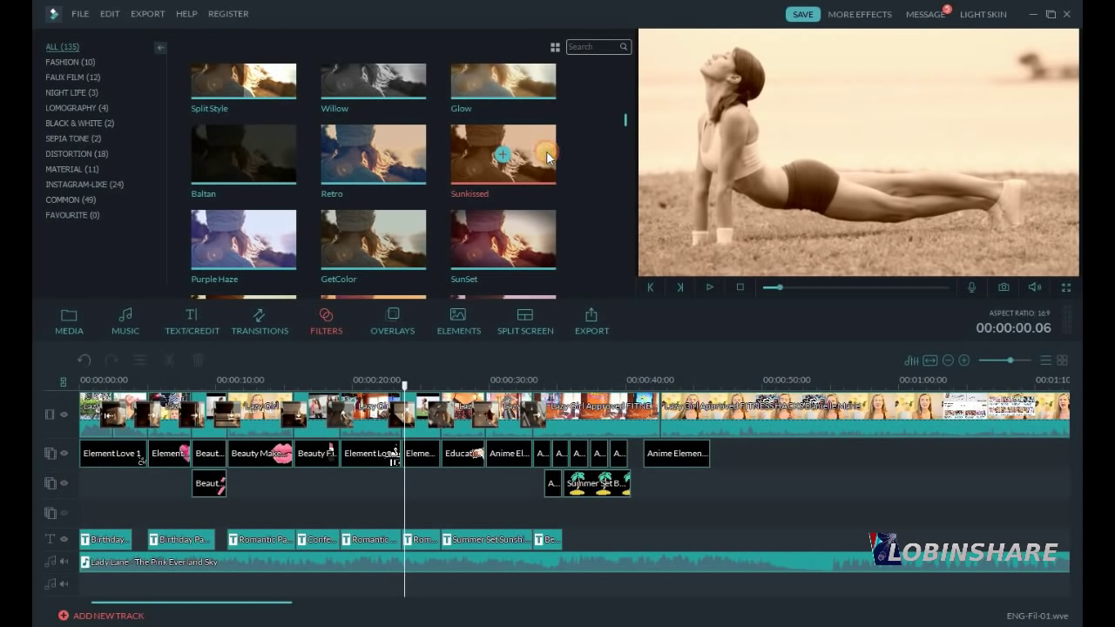
{"action": "left_click_drag", "start_coordinate": [546, 142], "coordinate": [402, 459]}
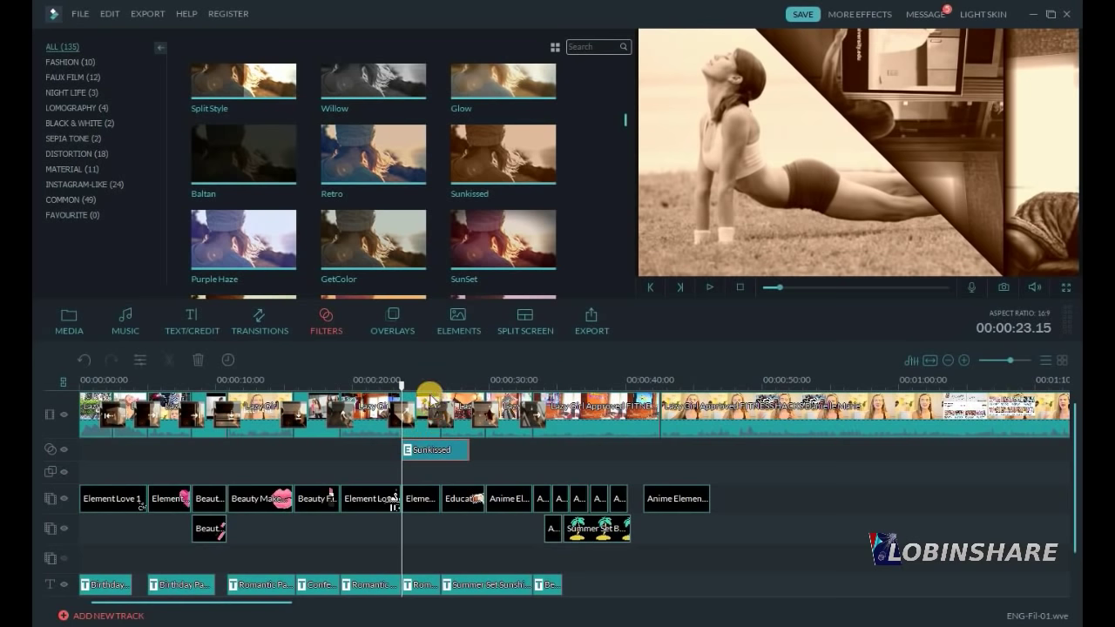
Trim the Sunkissed filter clip to run from 00:00:24.07 to about 00:00:25, playing the section to check it.
{"action": "left_click_drag", "start_coordinate": [452, 449], "coordinate": [419, 461]}
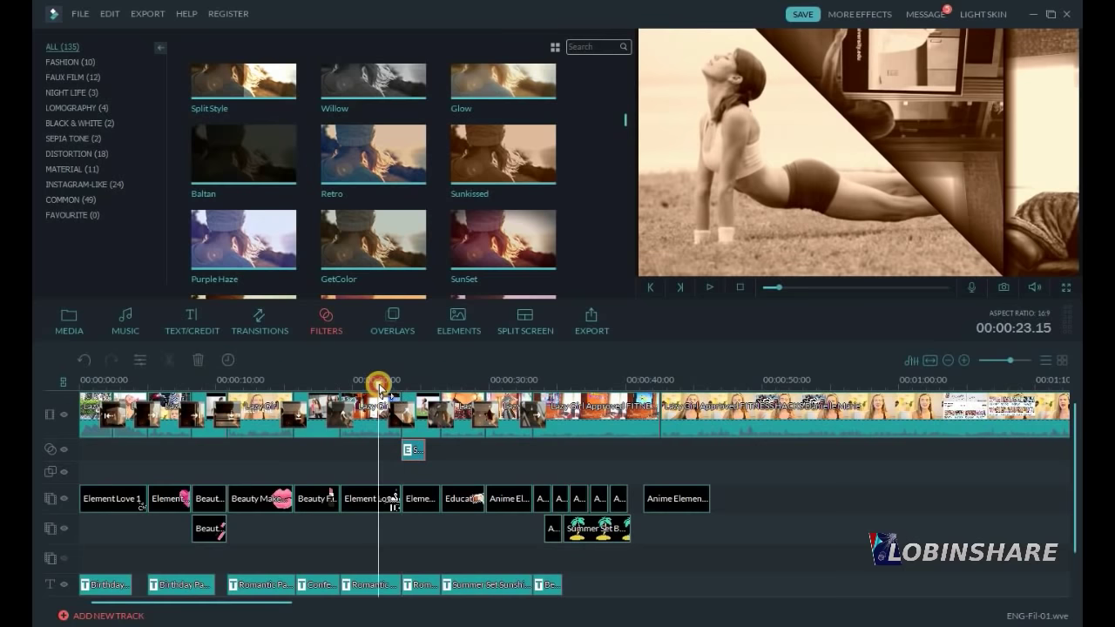
{"action": "key", "text": "space"}
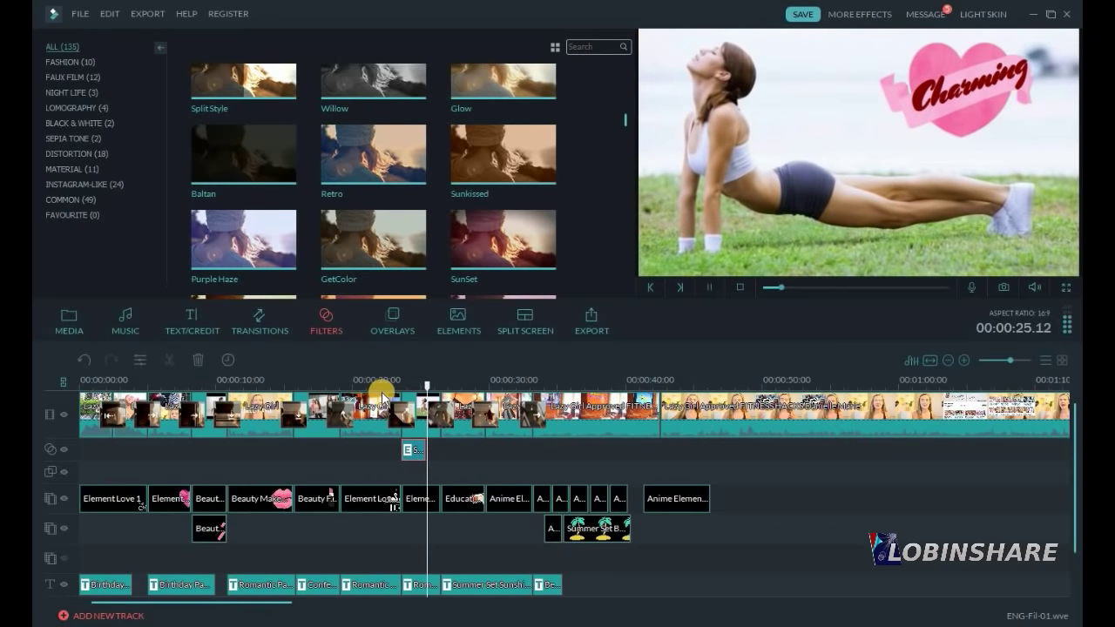
{"action": "key", "text": "space"}
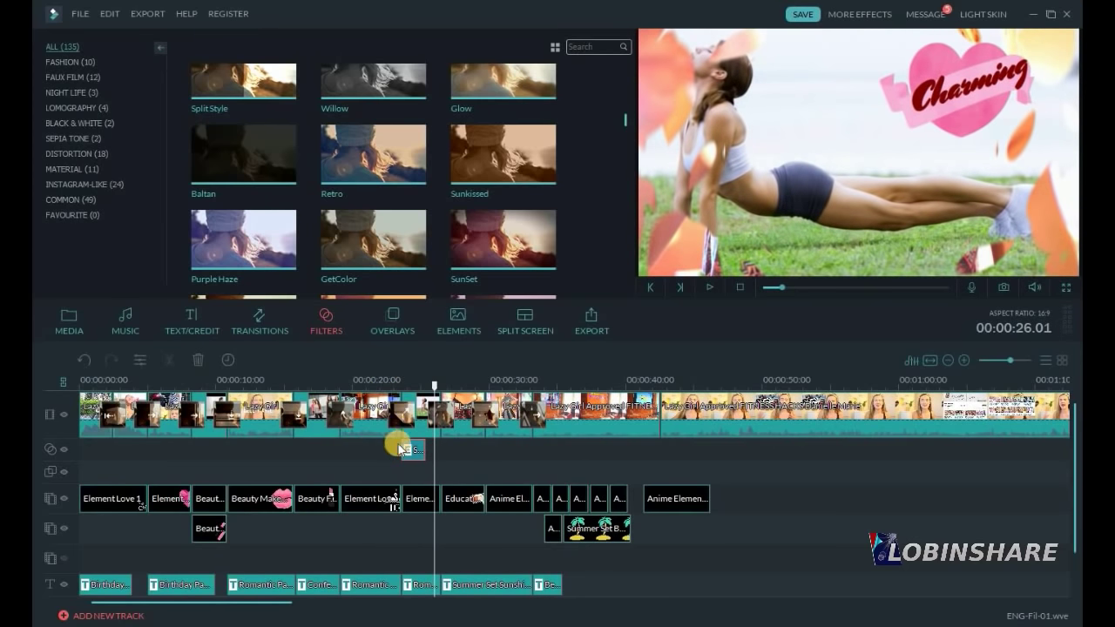
{"action": "left_click_drag", "start_coordinate": [399, 449], "coordinate": [412, 450]}
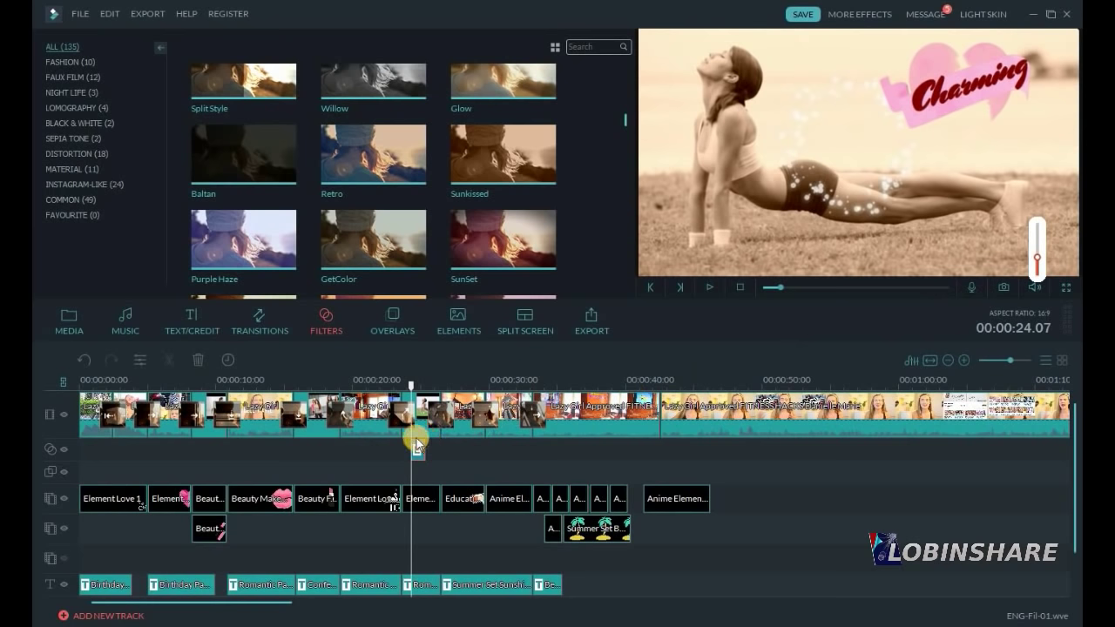
{"action": "left_click_drag", "start_coordinate": [399, 384], "coordinate": [402, 385]}
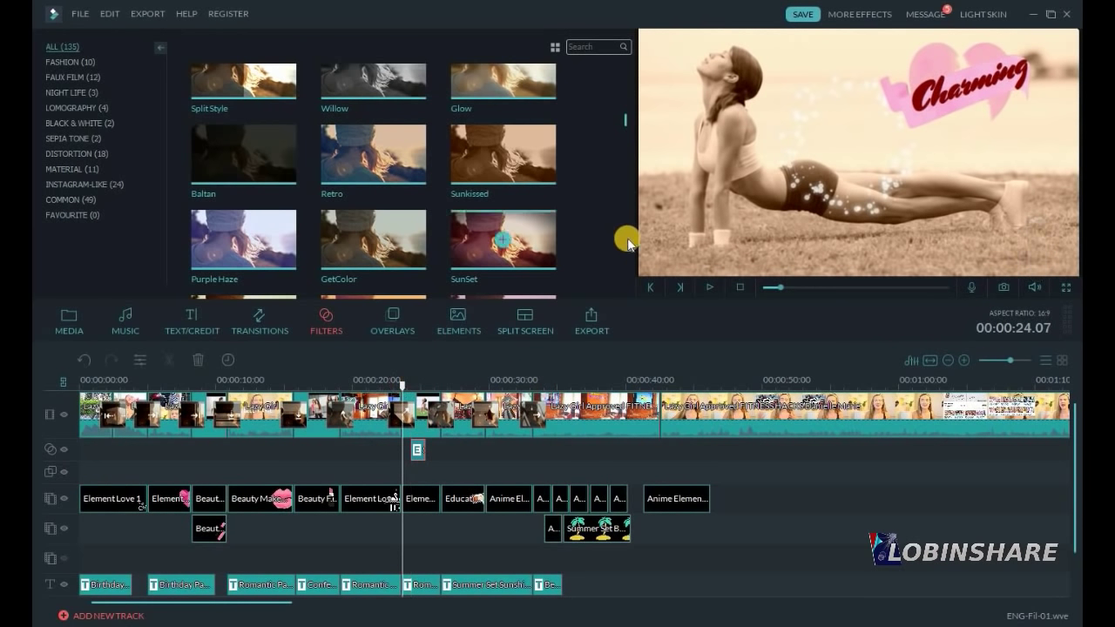
{"action": "left_click", "coordinate": [713, 288]}
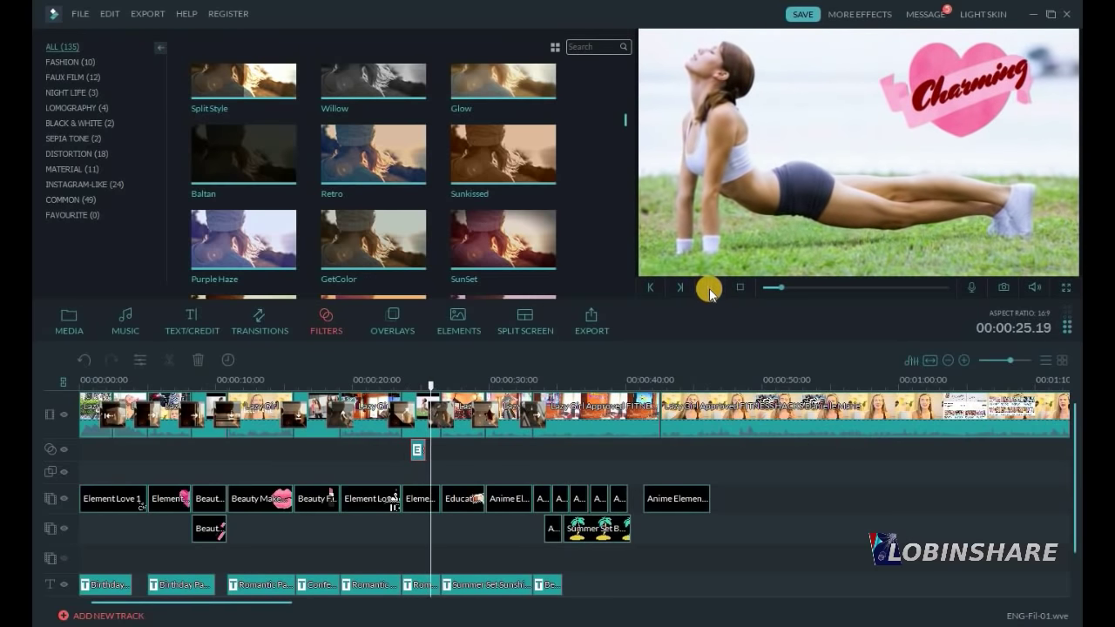
{"action": "left_click", "coordinate": [711, 290]}
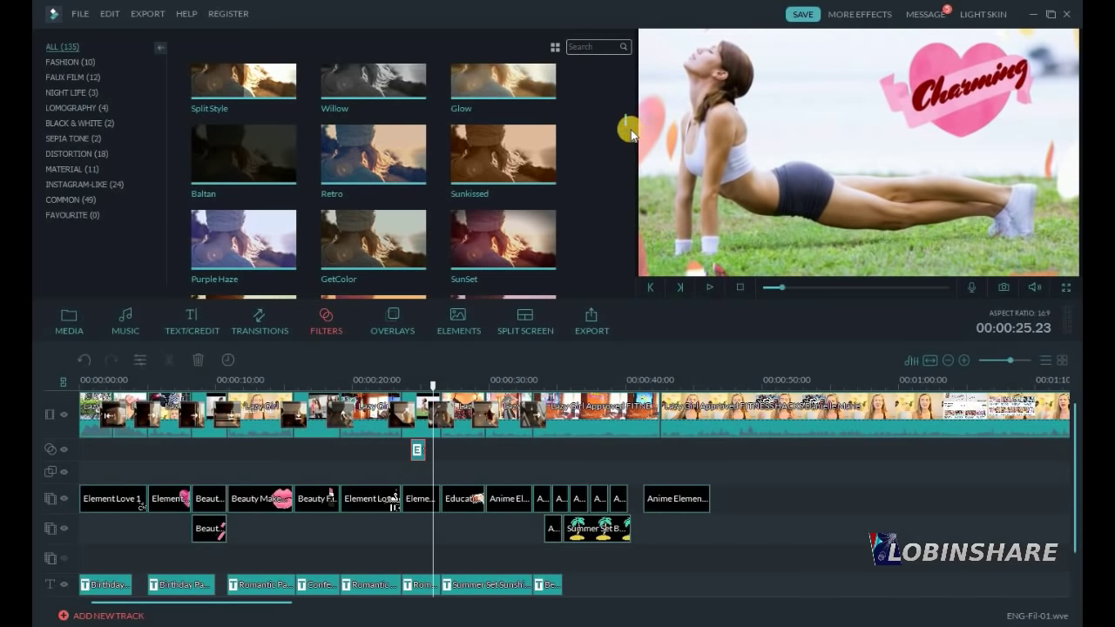
Browse further through the filter library and play the Bubble filter preview.
{"action": "scroll", "coordinate": [512, 245], "scroll_direction": "down", "scroll_amount": 5}
{"action": "left_click", "coordinate": [505, 201]}
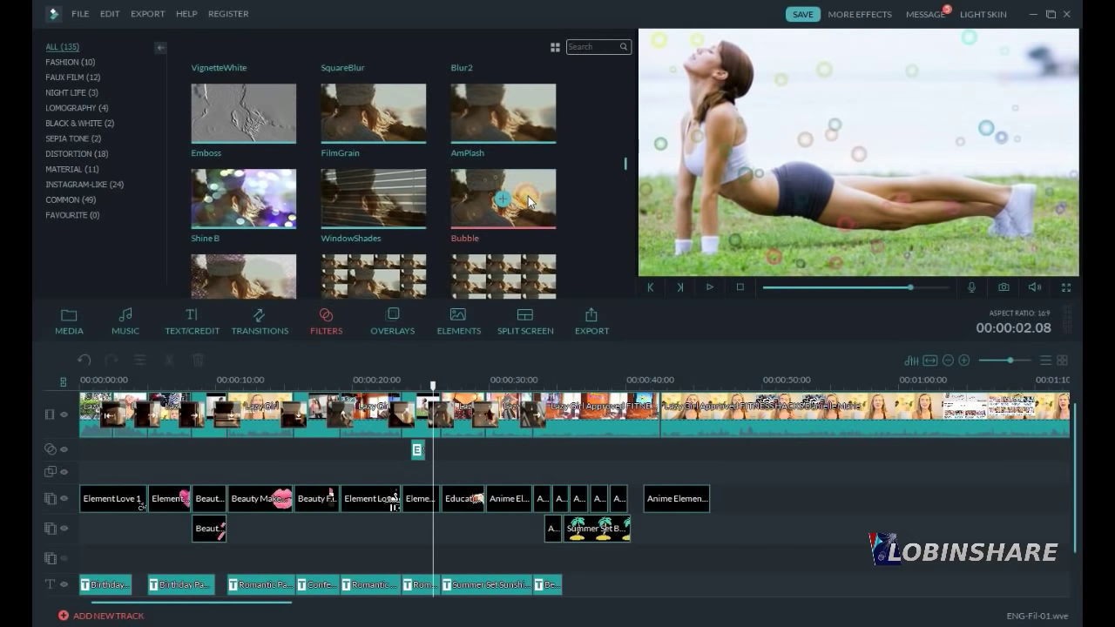
{"action": "left_click", "coordinate": [710, 287]}
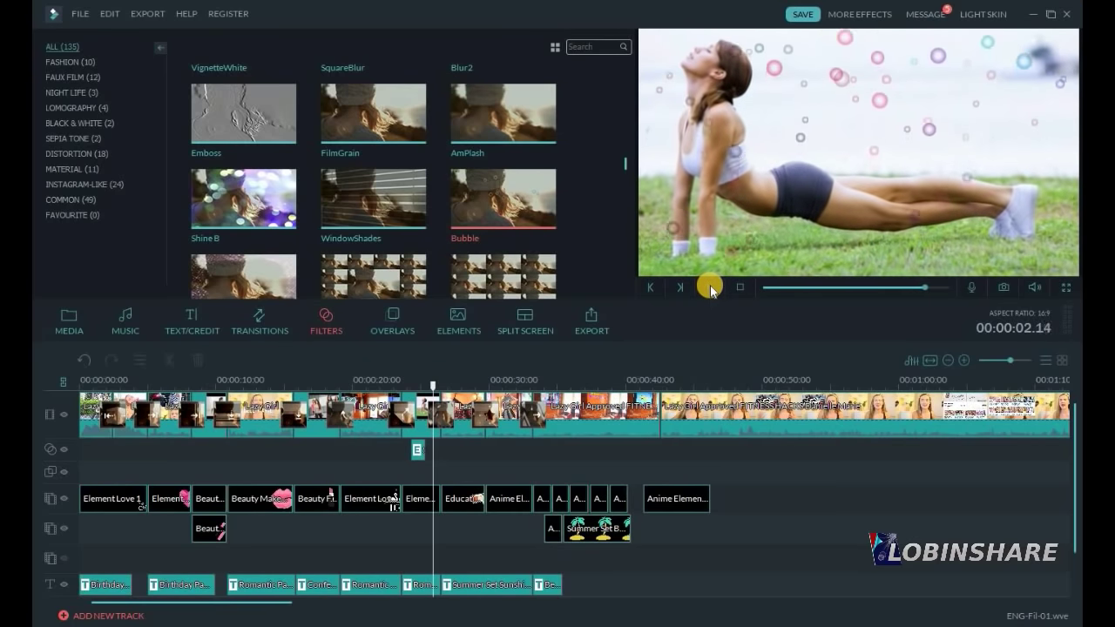
{"action": "left_click", "coordinate": [711, 288]}
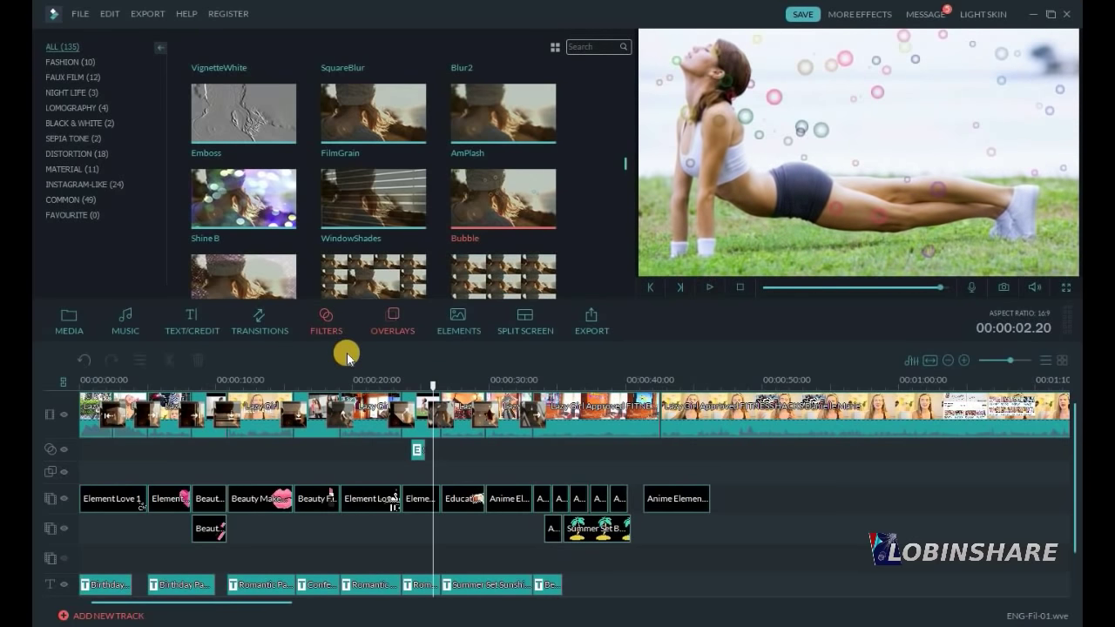
Place the Bubble filter on the filter track at 00:00:10.21, over the Beauty Makeup element, and play that section.
{"action": "left_click_drag", "start_coordinate": [530, 217], "coordinate": [232, 453]}
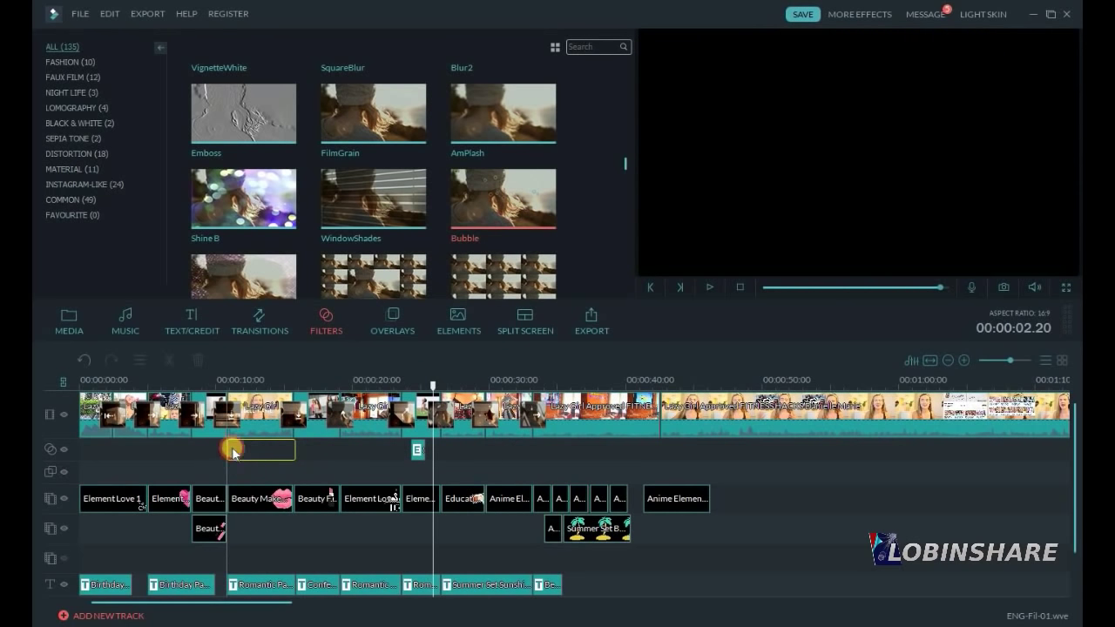
{"action": "left_click", "coordinate": [232, 418]}
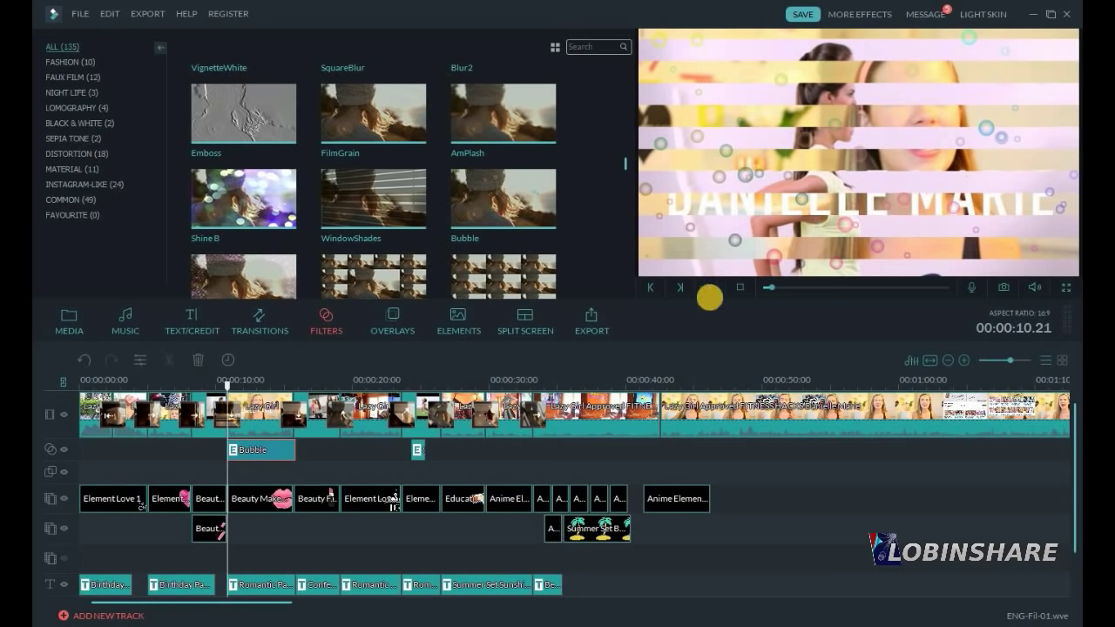
{"action": "left_click", "coordinate": [711, 289]}
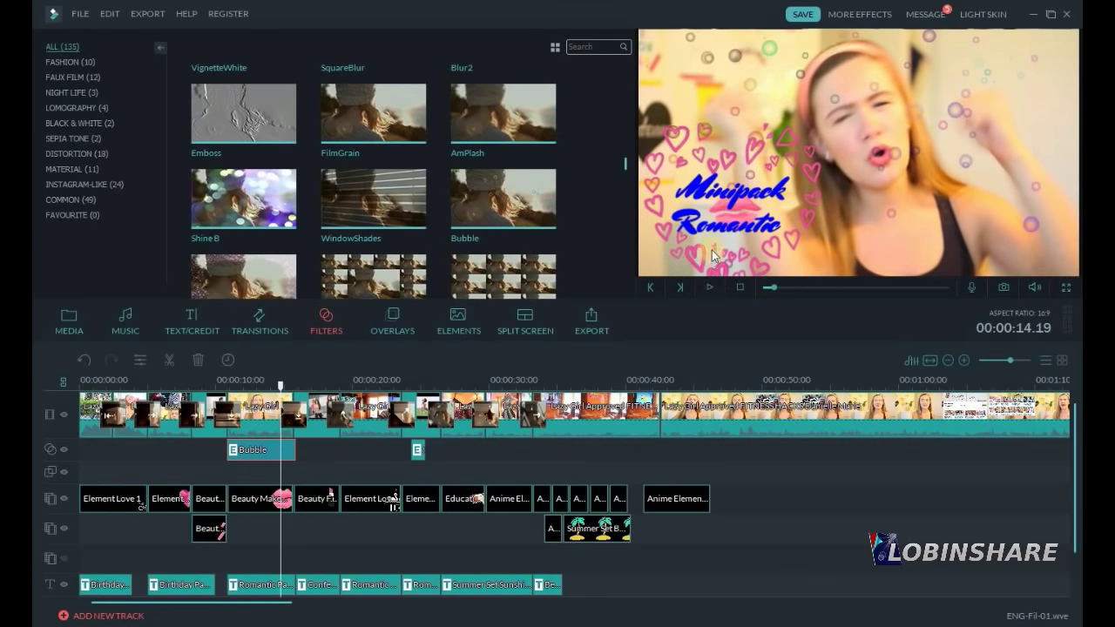
Open the overlay library and preview Beauty Brush - Overlay and Beauty Retro - Overlay 1.
{"action": "left_click", "coordinate": [397, 321]}
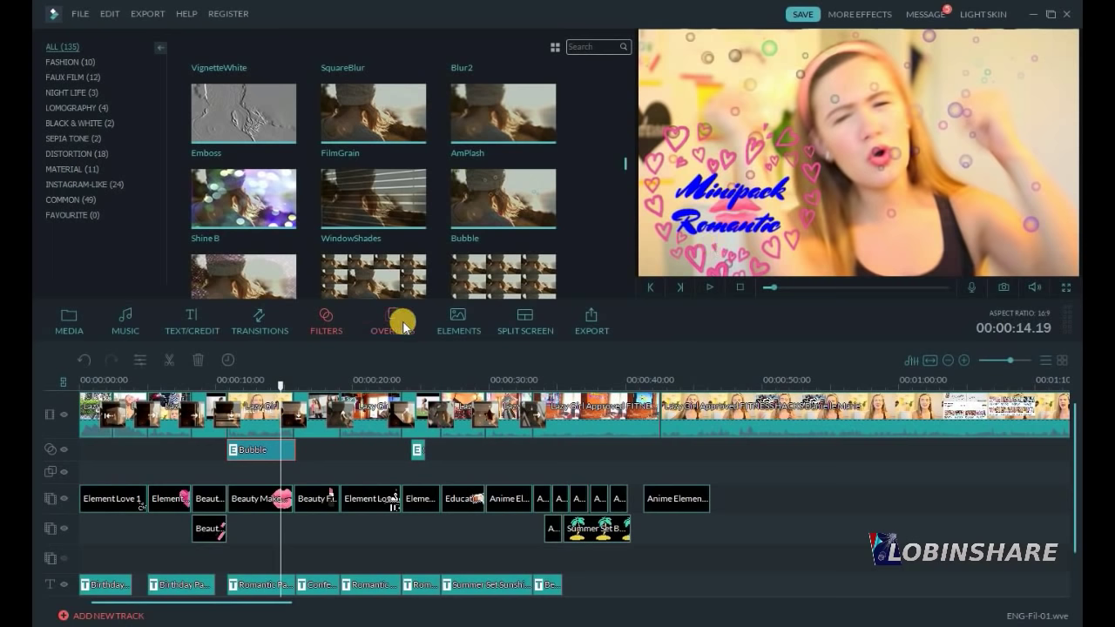
{"action": "left_click_drag", "start_coordinate": [624, 88], "coordinate": [624, 68]}
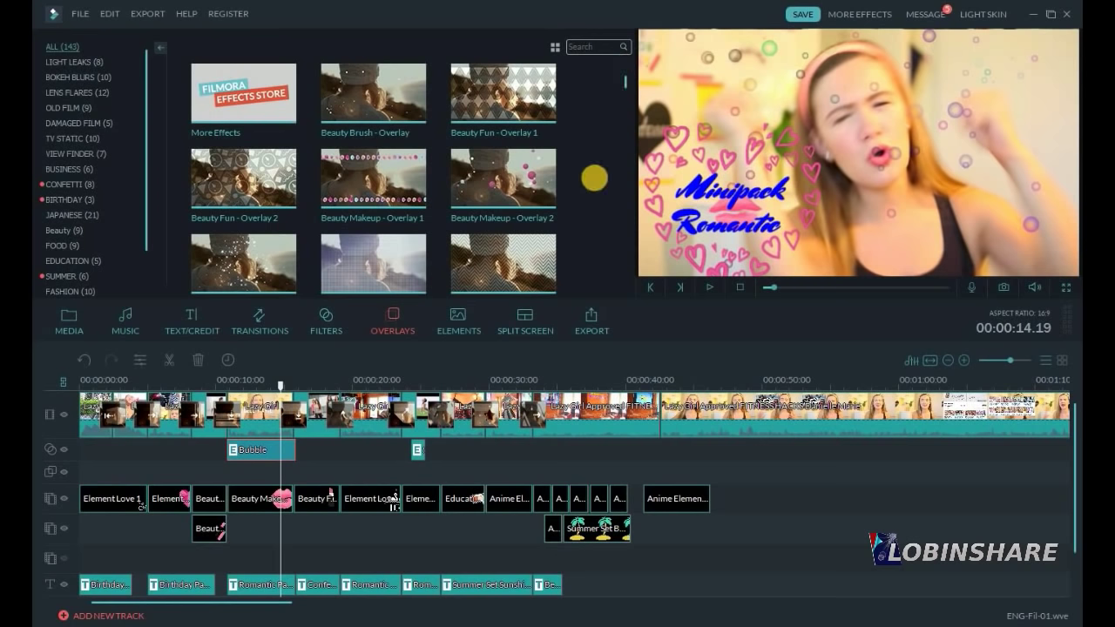
{"action": "mouse_move", "coordinate": [426, 101]}
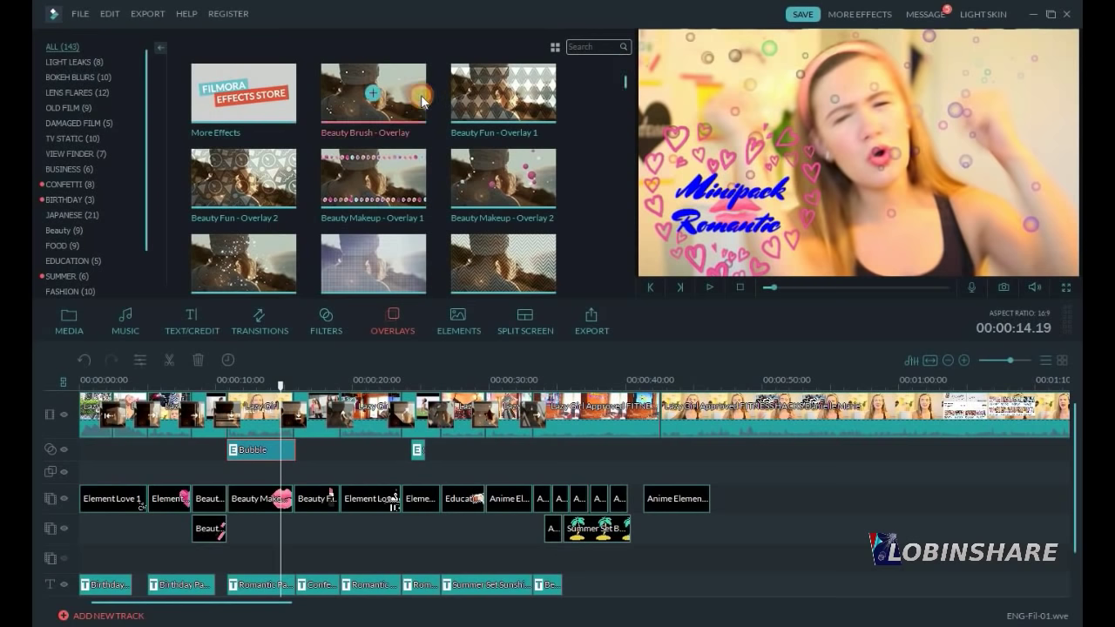
{"action": "left_click", "coordinate": [710, 287]}
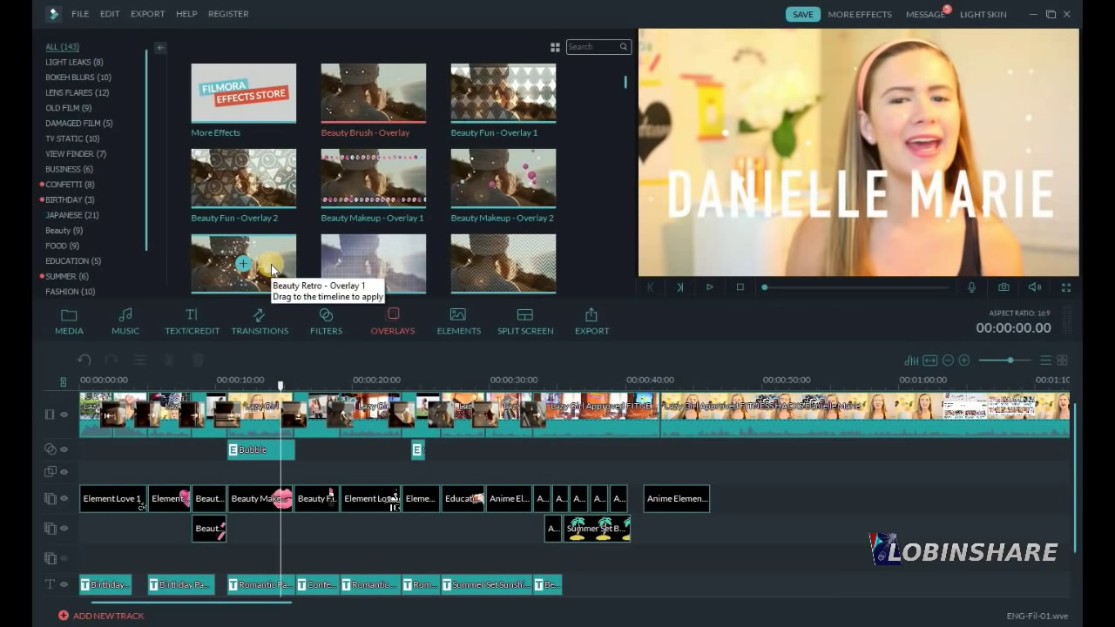
{"action": "left_click", "coordinate": [271, 271]}
{"action": "left_click", "coordinate": [710, 286]}
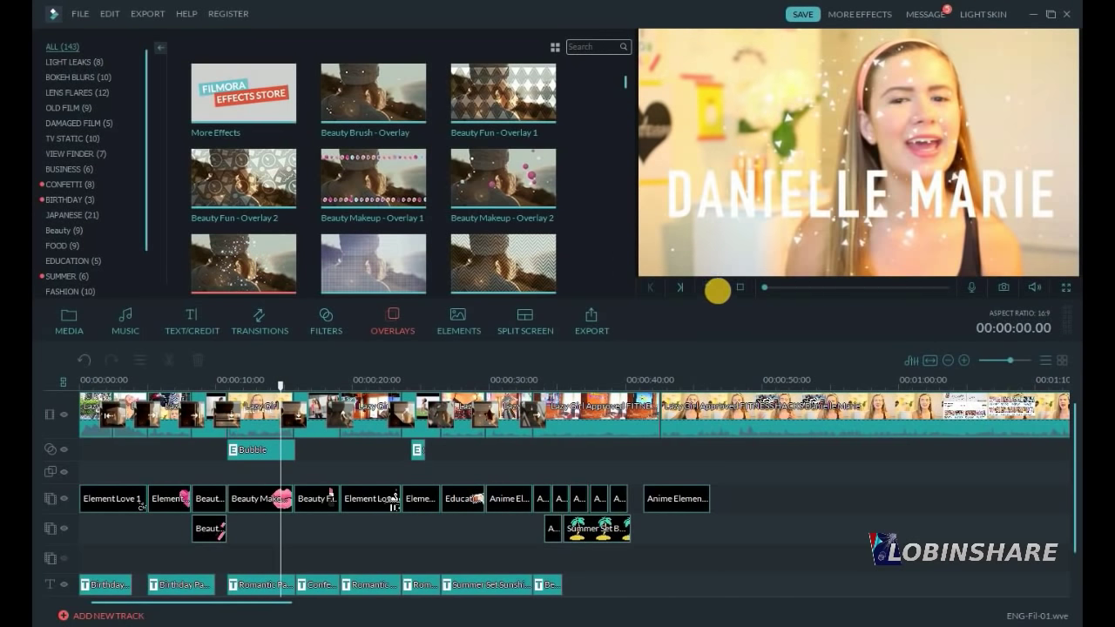
Place Beauty Retro - Overlay 1 at the very start of the timeline, on the same track as the Bubble filter.
{"action": "mouse_move", "coordinate": [287, 272]}
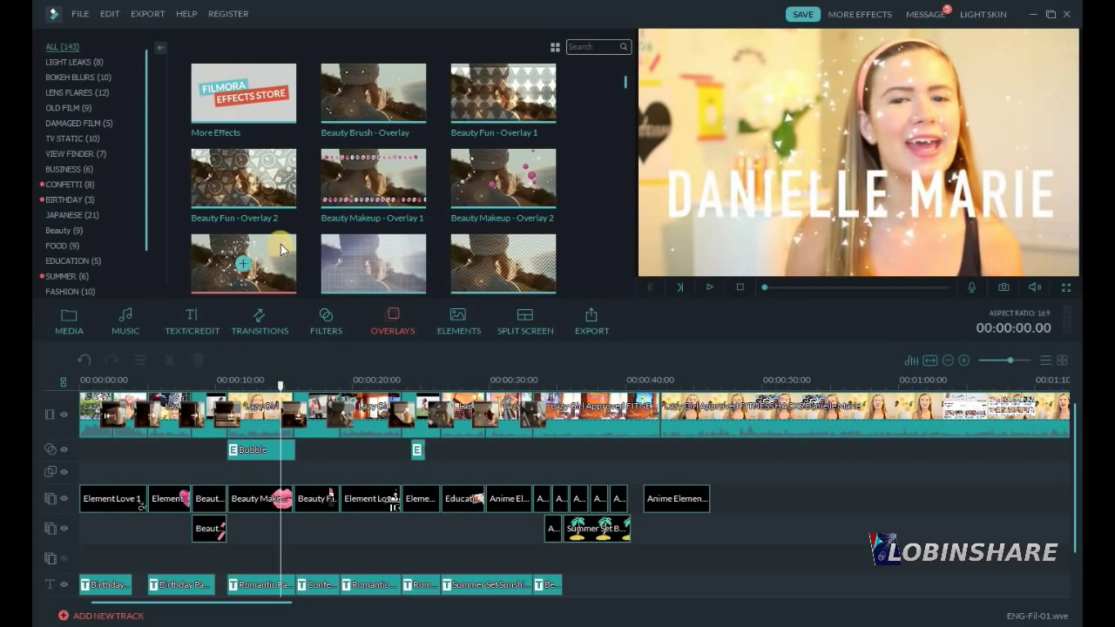
{"action": "left_click_drag", "start_coordinate": [281, 245], "coordinate": [168, 471]}
{"action": "left_click_drag", "start_coordinate": [79, 448], "coordinate": [81, 448]}
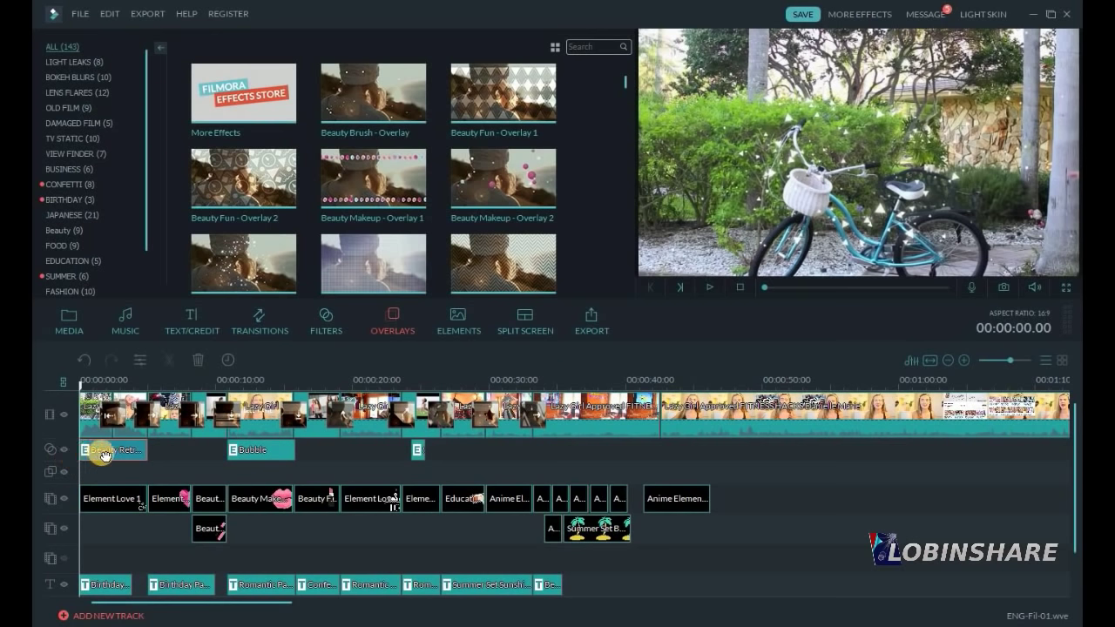
Shorten the Beauty Retro overlay clip to end at 00:00:01.06, playing the opening section to check it.
{"action": "left_click_drag", "start_coordinate": [144, 445], "coordinate": [98, 450]}
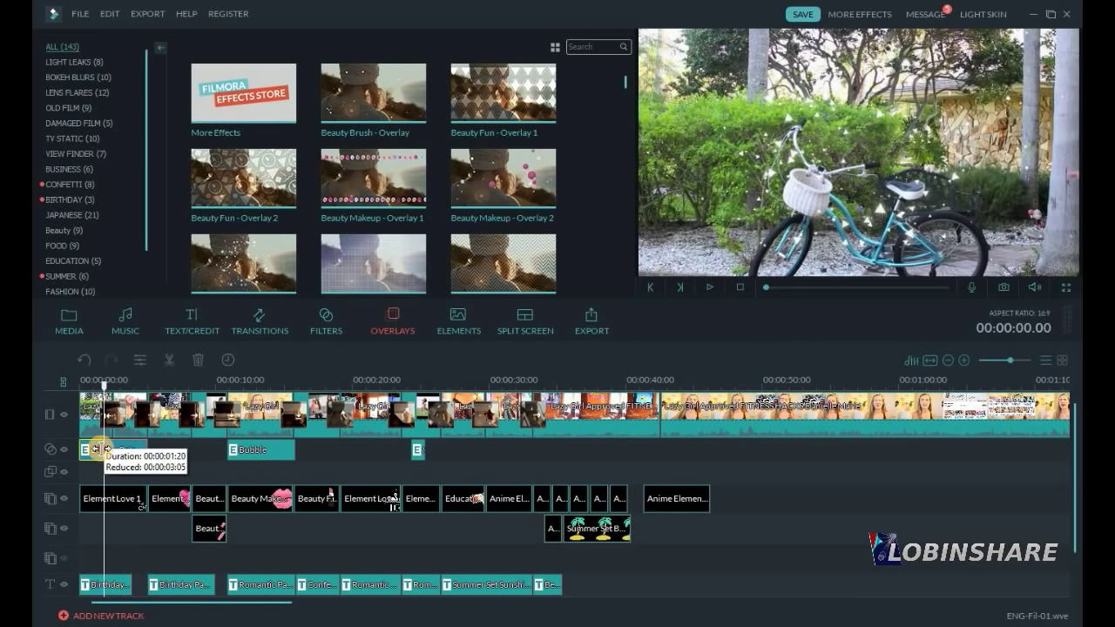
{"action": "left_click", "coordinate": [80, 385]}
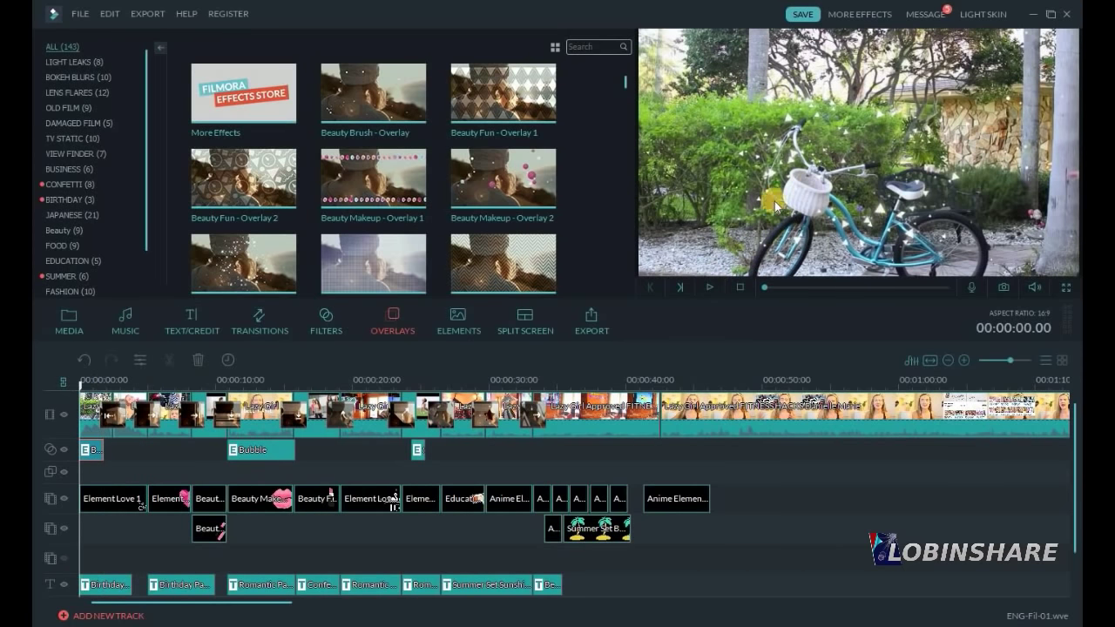
{"action": "left_click", "coordinate": [710, 288]}
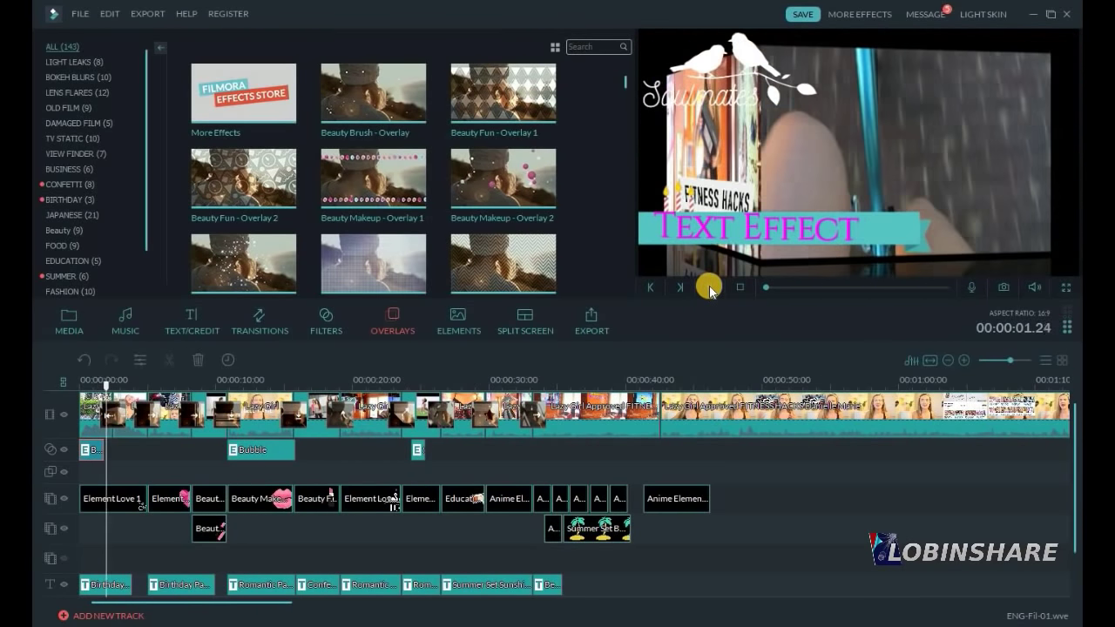
{"action": "left_click", "coordinate": [710, 288]}
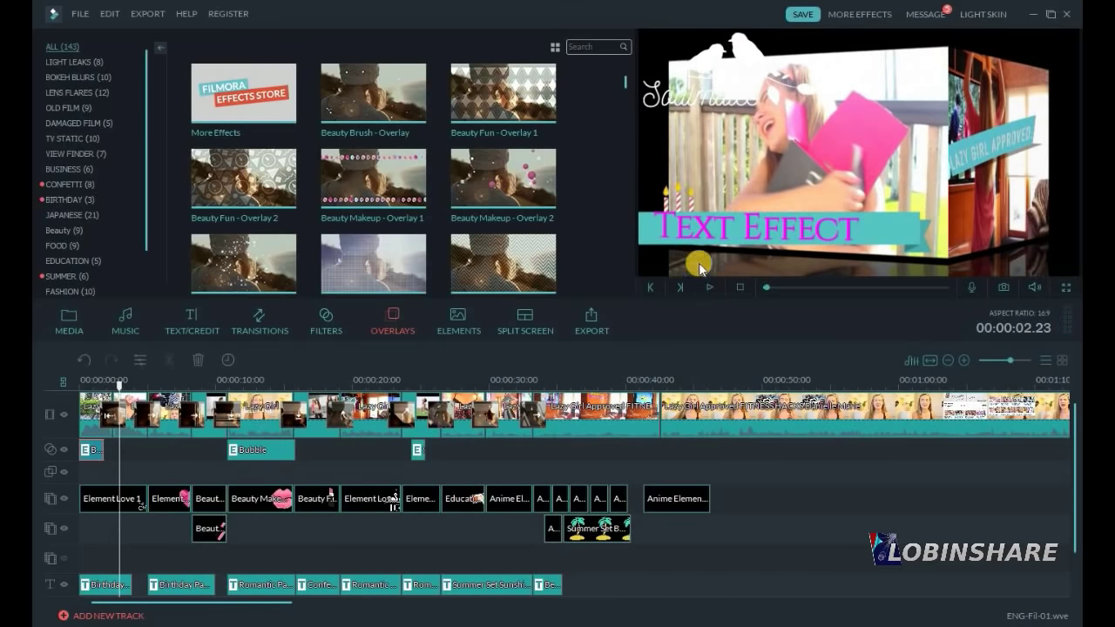
{"action": "left_click_drag", "start_coordinate": [97, 445], "coordinate": [92, 446]}
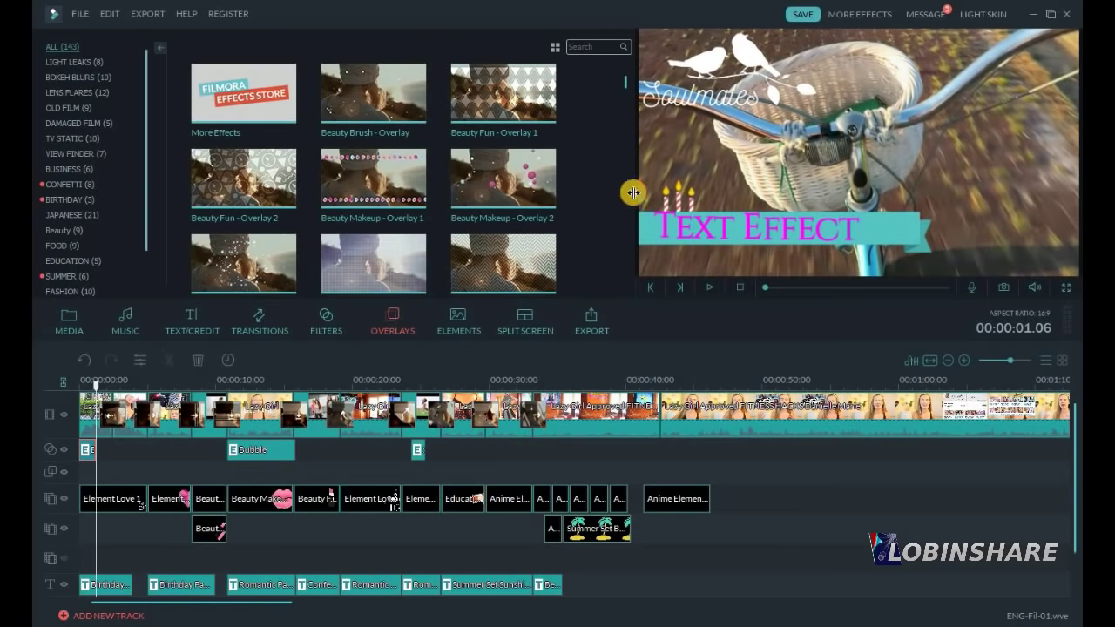
Preview the Styliste 2 overlay, place it directly after the Beauty Retro overlay and play the video from the beginning.
{"action": "scroll", "coordinate": [560, 122], "scroll_direction": "down", "scroll_amount": 5}
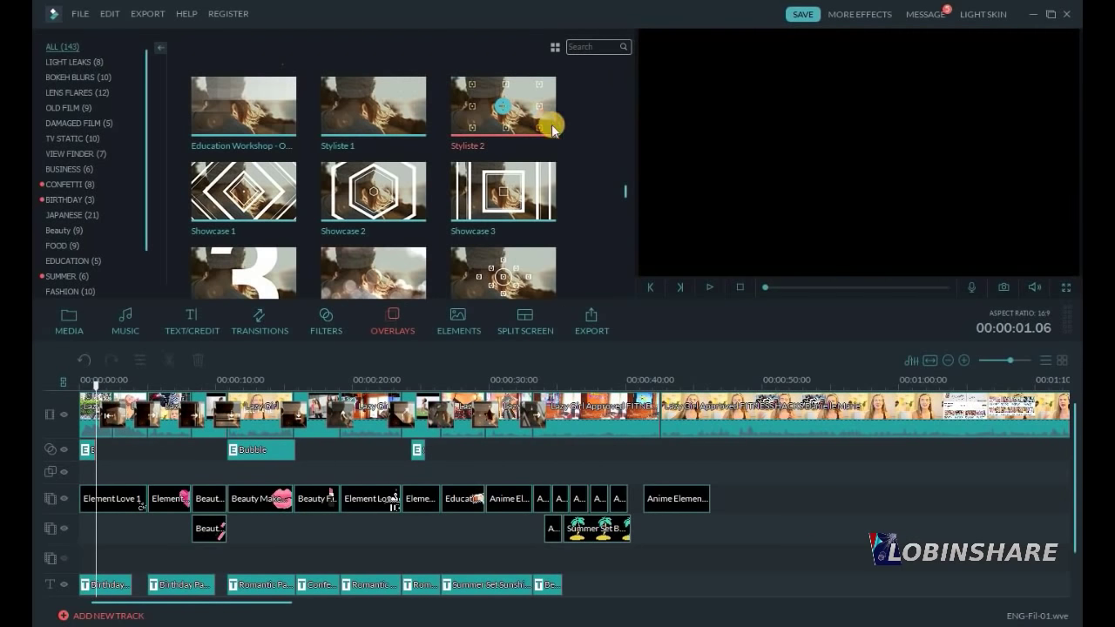
{"action": "left_click", "coordinate": [740, 287]}
{"action": "left_click", "coordinate": [708, 287]}
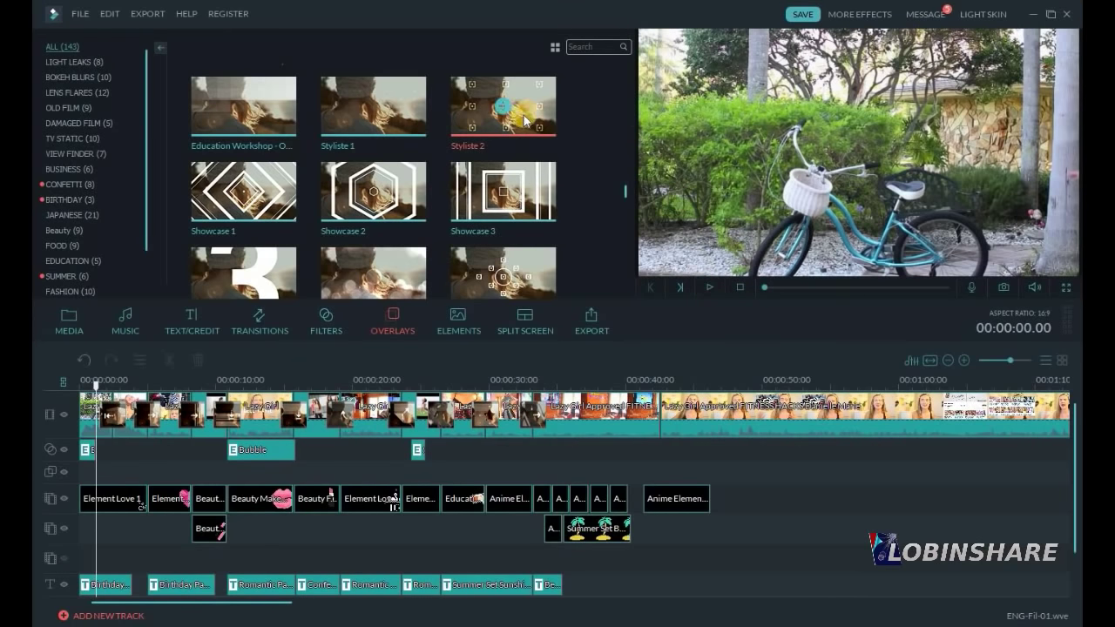
{"action": "left_click_drag", "start_coordinate": [526, 119], "coordinate": [102, 450]}
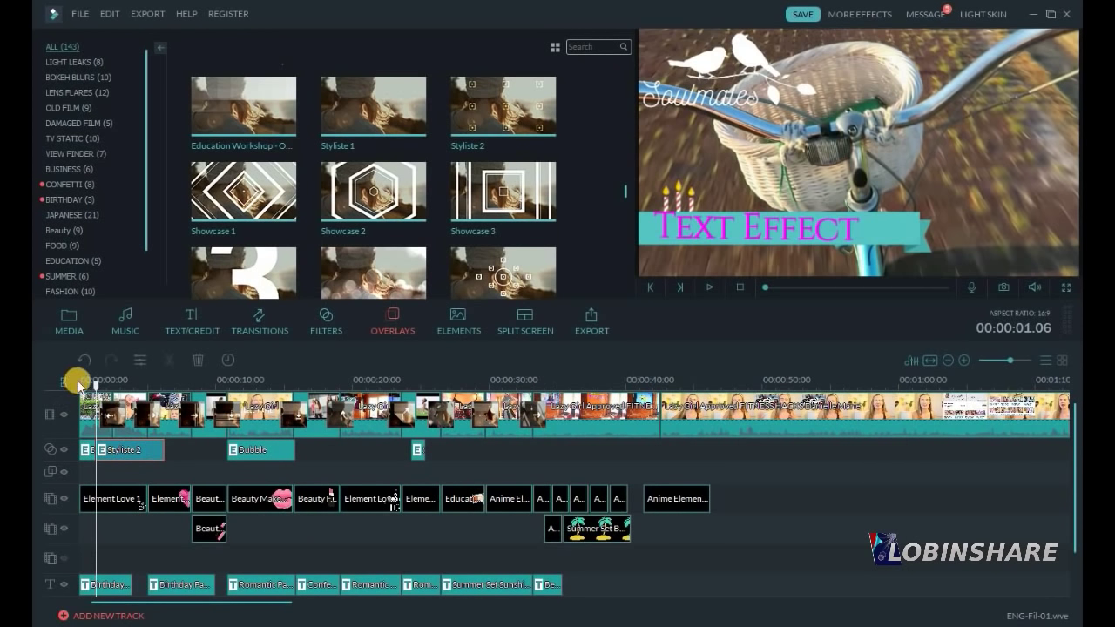
{"action": "left_click", "coordinate": [77, 383]}
{"action": "left_click", "coordinate": [708, 288]}
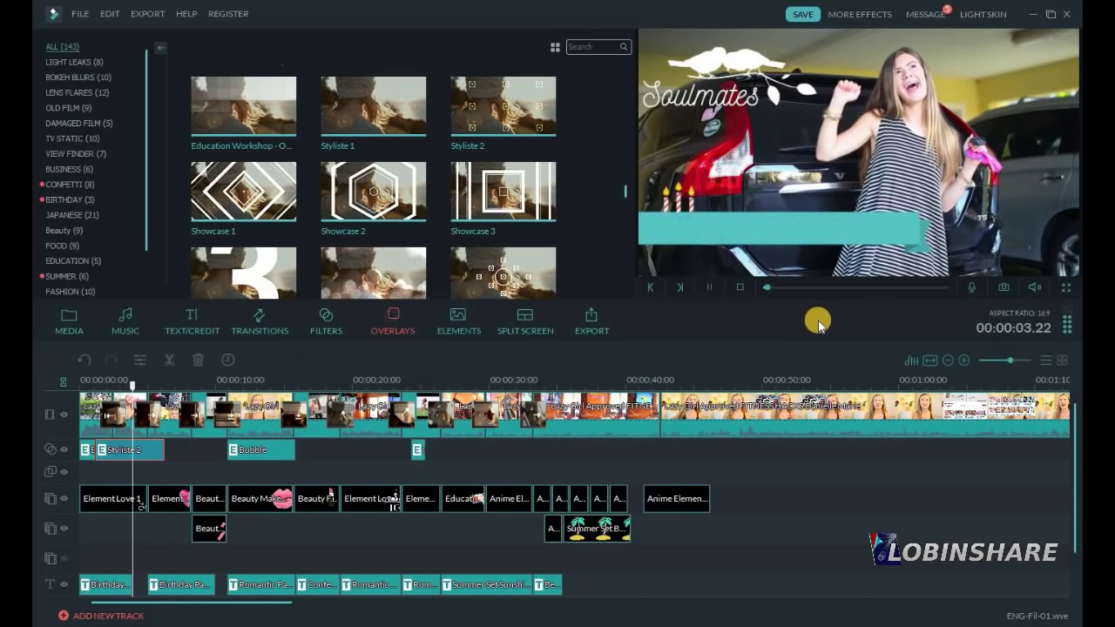
{"action": "left_click", "coordinate": [710, 286]}
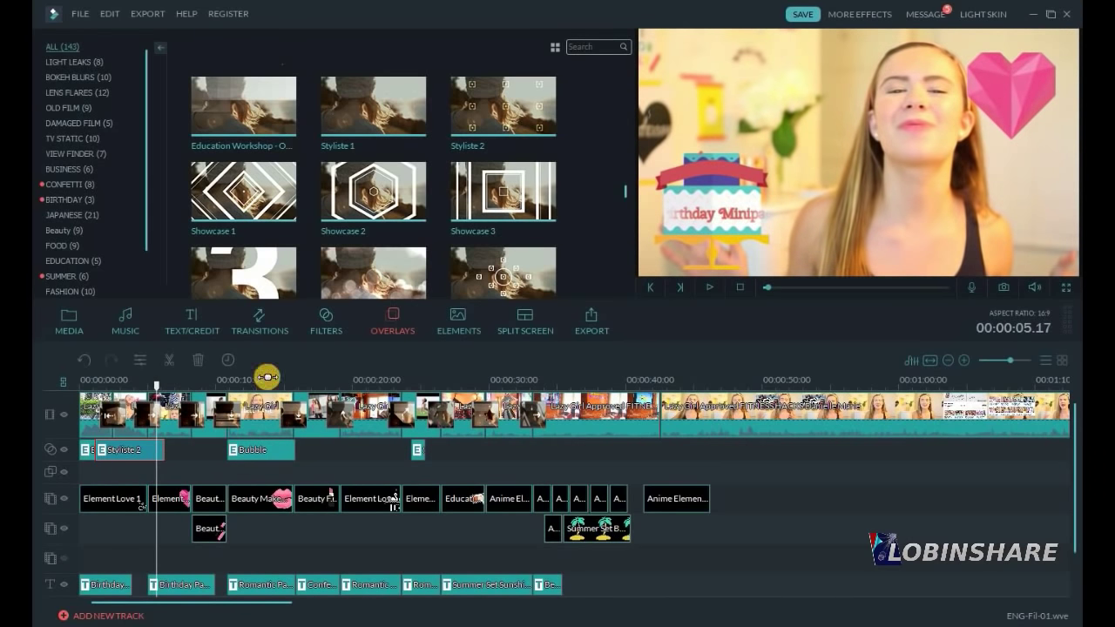
Place Japan Pop Overlay 1 at 00:00:05.00 on the track below the Styliste 2 overlay.
{"action": "scroll", "coordinate": [628, 244], "scroll_direction": "down", "scroll_amount": 3}
{"action": "left_click_drag", "start_coordinate": [292, 179], "coordinate": [150, 471]}
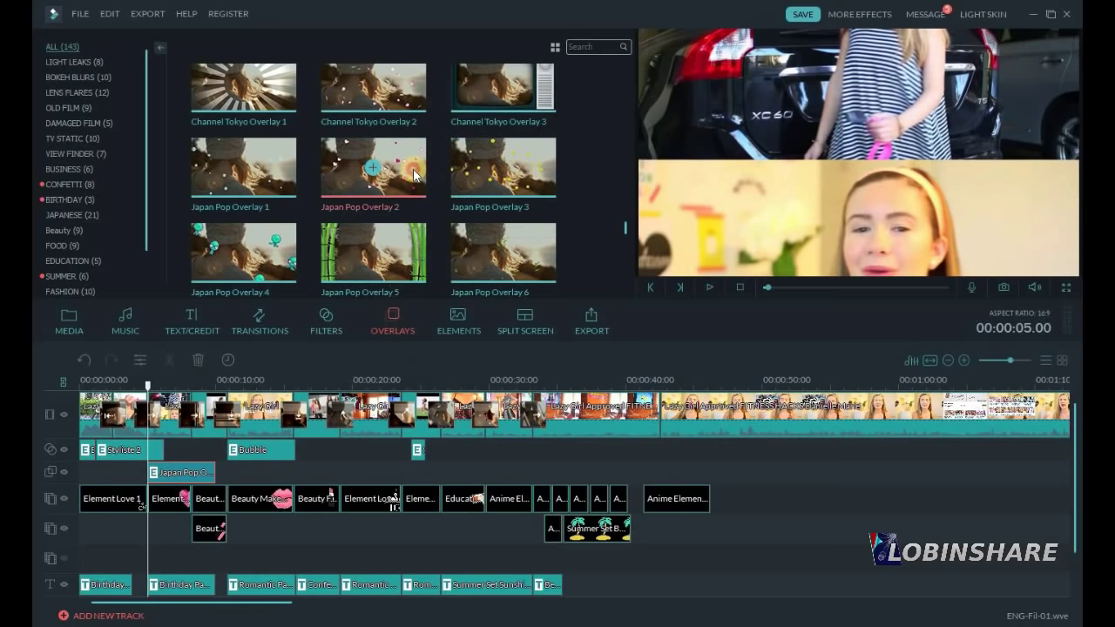
Preview Japan Pop Overlay 2 and place it on the second overlay track, spanning the Beauty Fun element over the Gym's Girls clip.
{"action": "left_click", "coordinate": [709, 288]}
{"action": "left_click", "coordinate": [710, 287]}
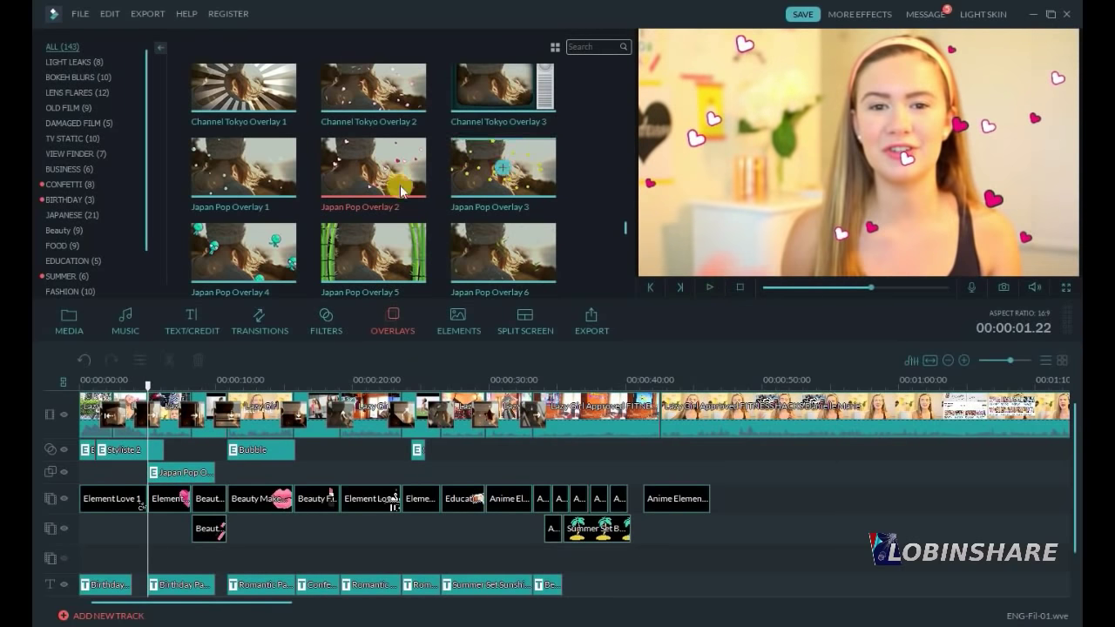
{"action": "left_click_drag", "start_coordinate": [387, 179], "coordinate": [340, 473]}
{"action": "left_click", "coordinate": [308, 383]}
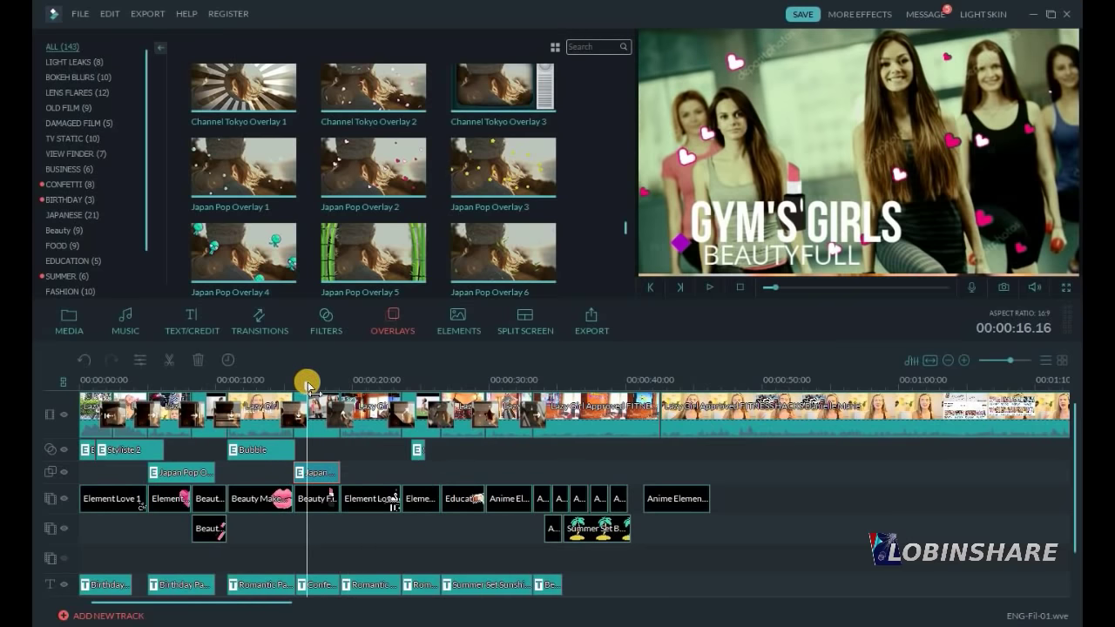
Play the Gym's Girls section and place the Small Business Creative overlay directly after the Bubble filter, above the Japan Pop overlay.
{"action": "left_click", "coordinate": [709, 286]}
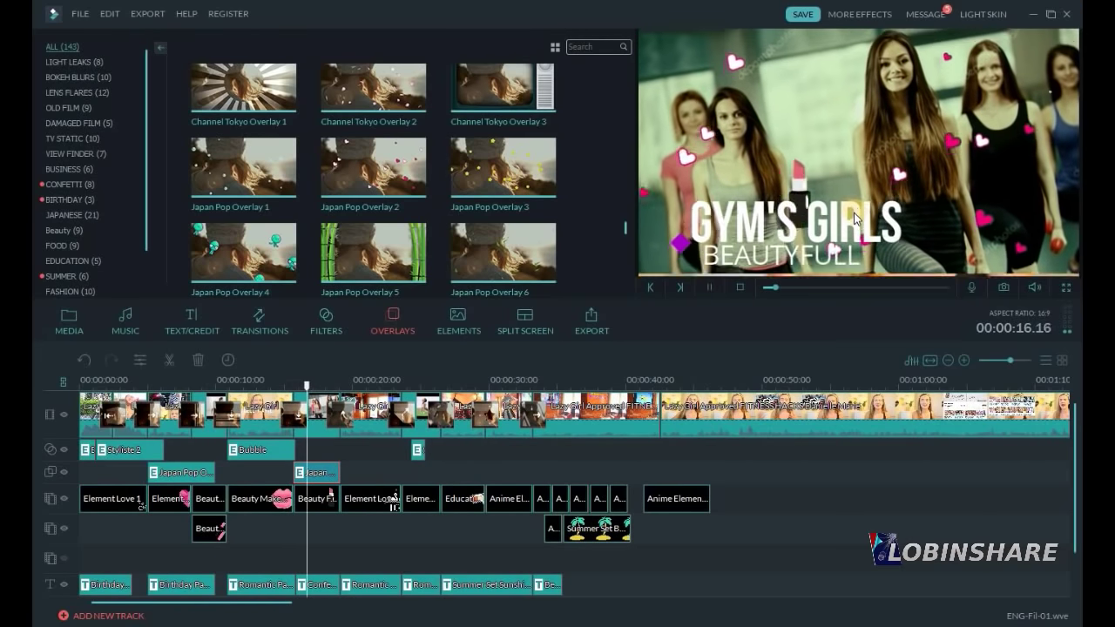
{"action": "left_click", "coordinate": [709, 287]}
{"action": "left_click", "coordinate": [624, 257]}
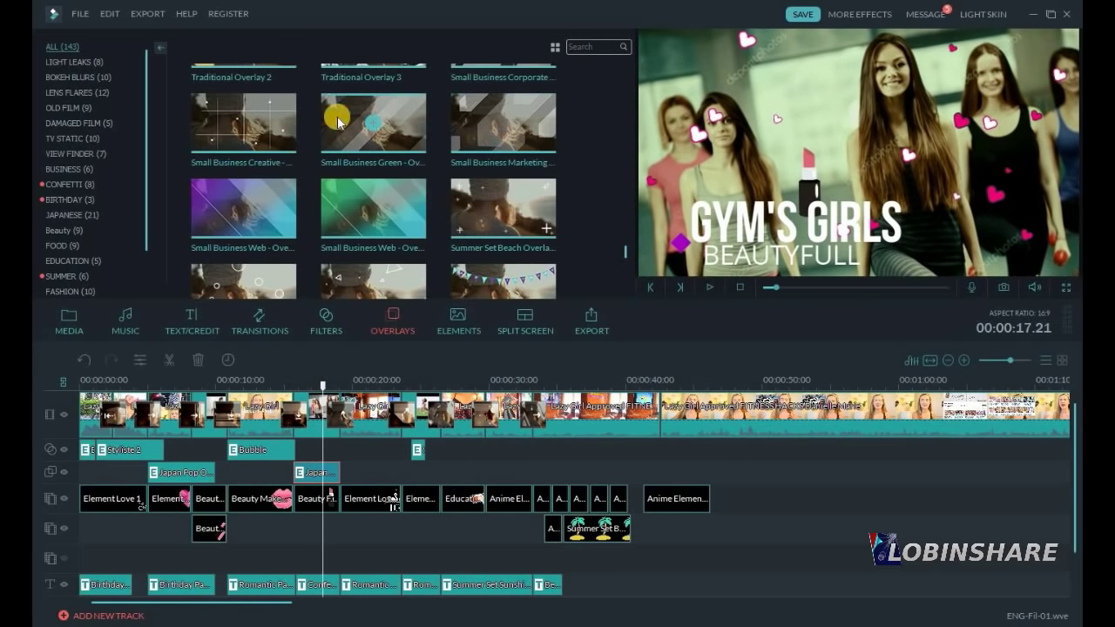
{"action": "left_click", "coordinate": [282, 105]}
{"action": "left_click_drag", "start_coordinate": [282, 103], "coordinate": [340, 446]}
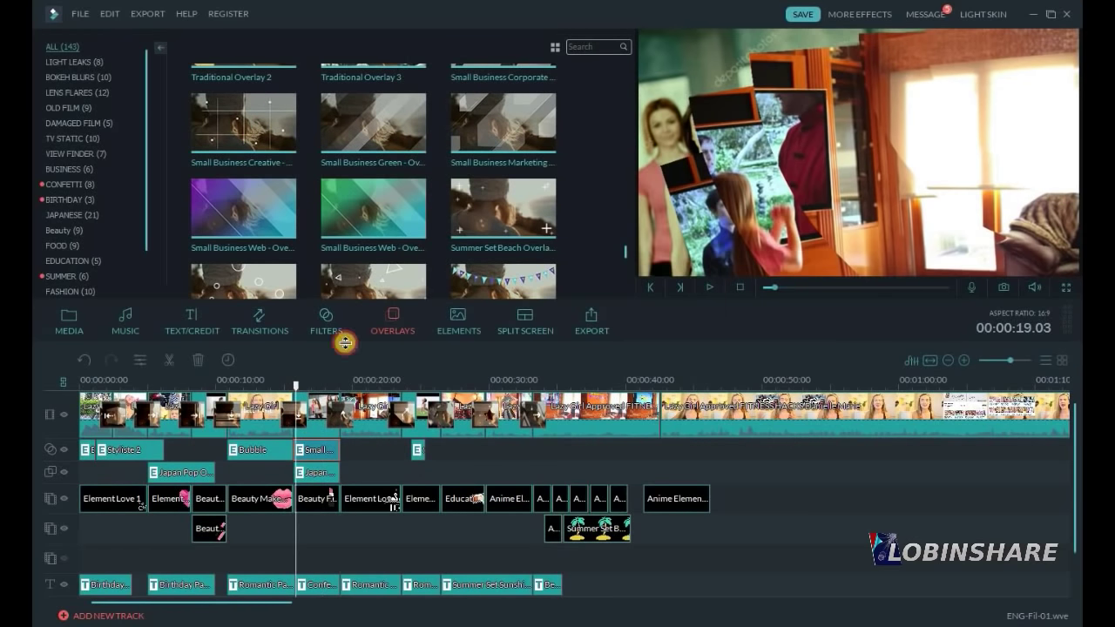
Play the Small Business Creative overlay over the video and extend its clip to end at 00:00:20.18.
{"action": "left_click", "coordinate": [707, 286]}
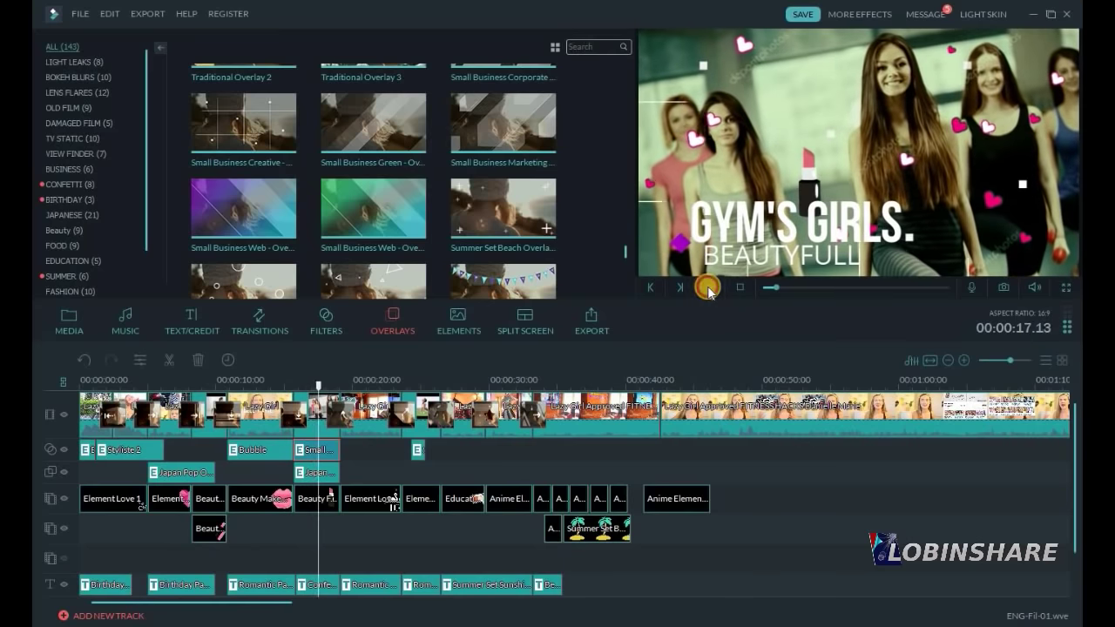
{"action": "left_click", "coordinate": [708, 287]}
{"action": "left_click_drag", "start_coordinate": [340, 448], "coordinate": [361, 451]}
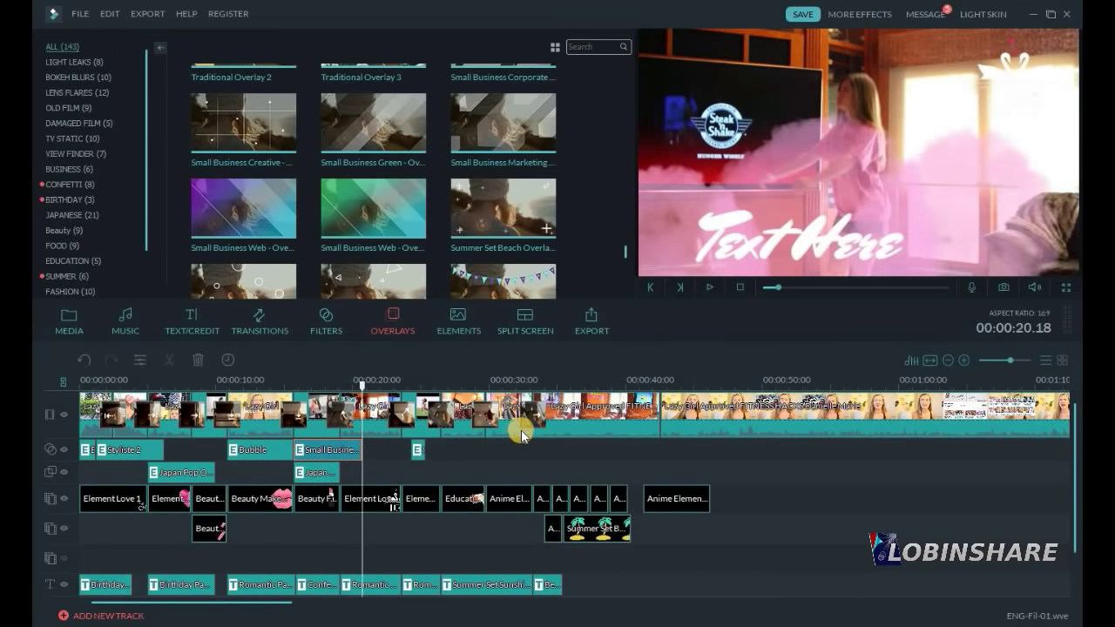
Preview Birthday Pack Overlay 1 and the Romantic Pack overlay with pink hearts.
{"action": "scroll", "coordinate": [622, 255], "scroll_direction": "down", "scroll_amount": 3}
{"action": "left_click", "coordinate": [553, 179]}
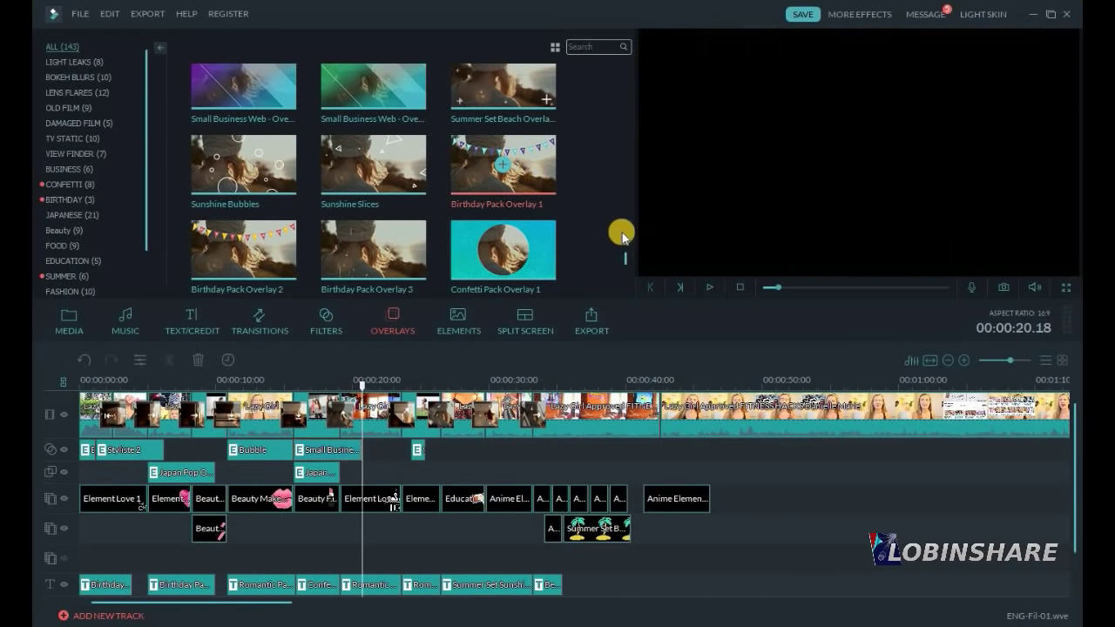
{"action": "left_click", "coordinate": [709, 286]}
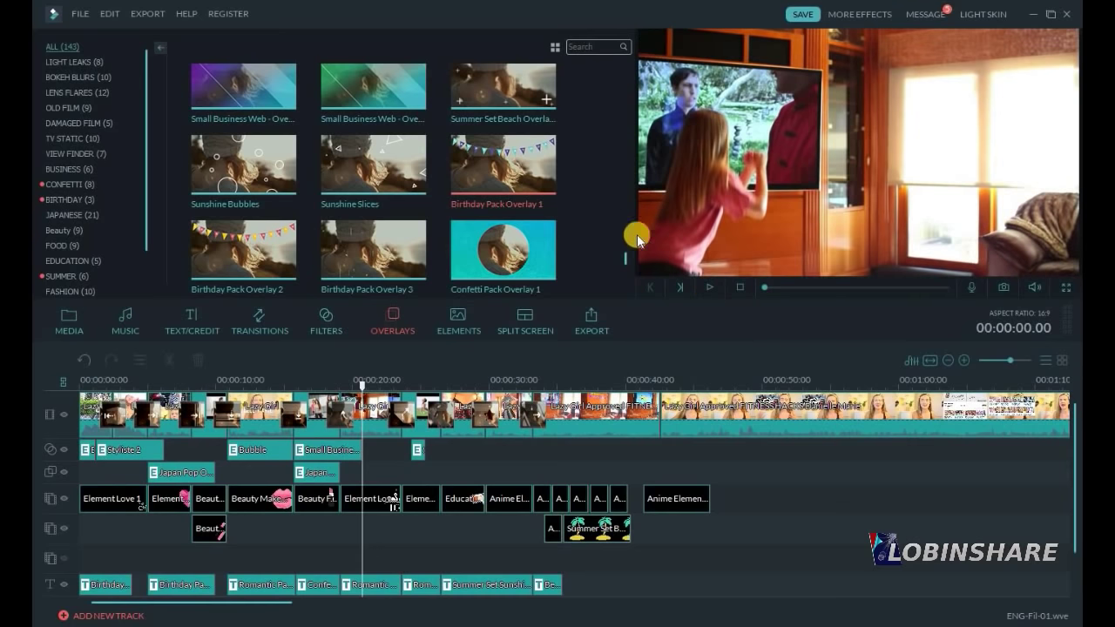
{"action": "scroll", "coordinate": [625, 273], "scroll_direction": "down", "scroll_amount": 3}
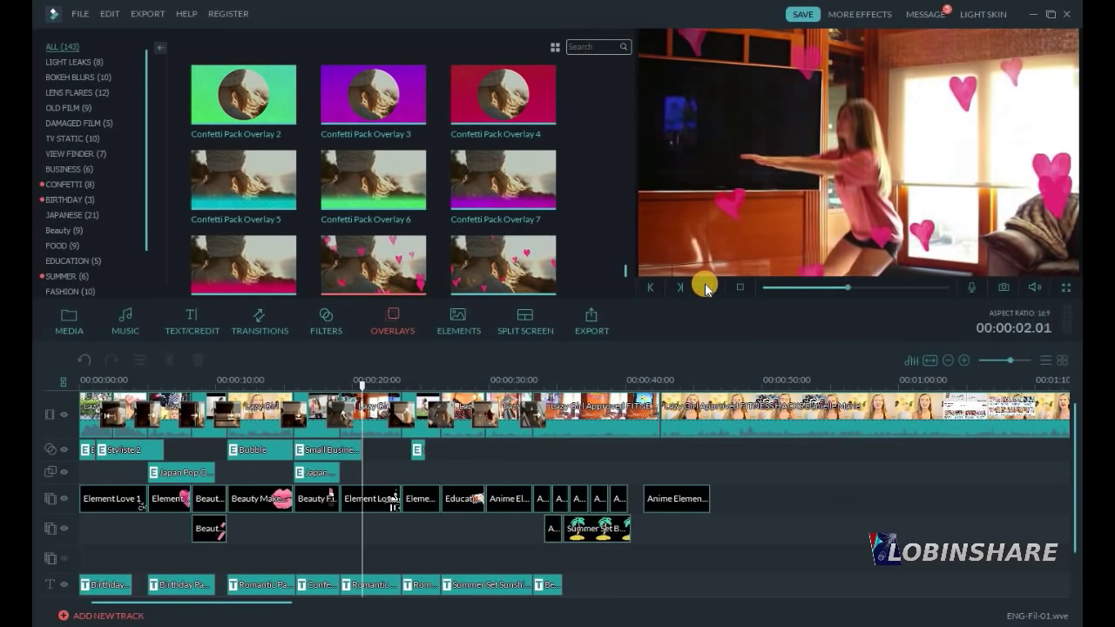
{"action": "left_click", "coordinate": [709, 287]}
{"action": "left_click", "coordinate": [706, 288]}
{"action": "left_click", "coordinate": [706, 288]}
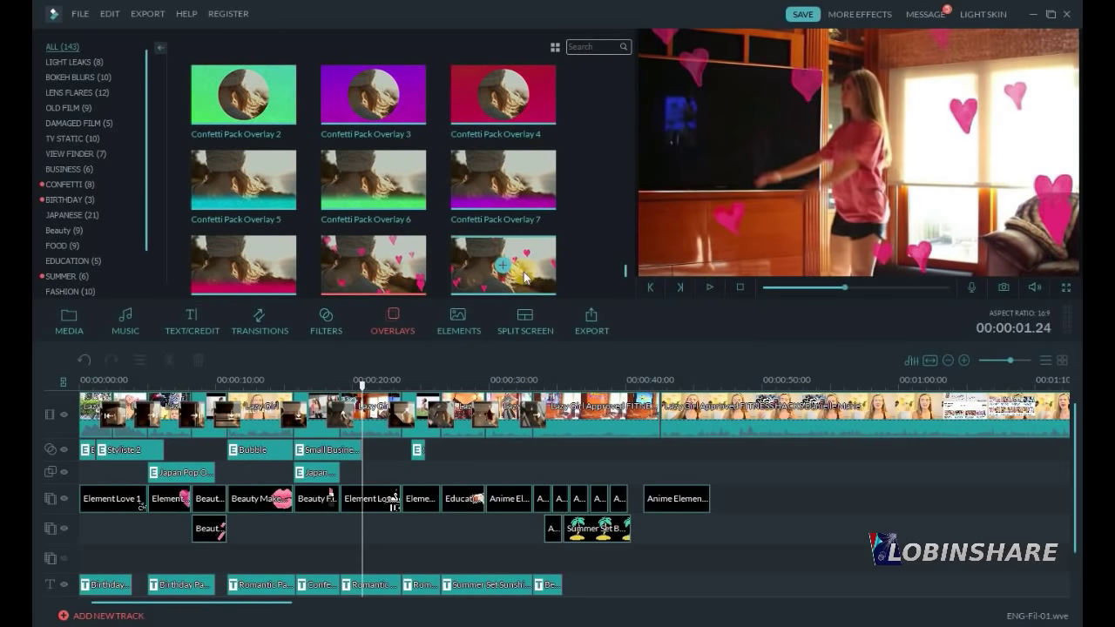
Place the pink-hearts Romantic Pack overlay on the second overlay track from 00:00:20.18 to 00:00:26.13 and play that section.
{"action": "mouse_move", "coordinate": [406, 269]}
{"action": "left_click_drag", "start_coordinate": [406, 269], "coordinate": [437, 474]}
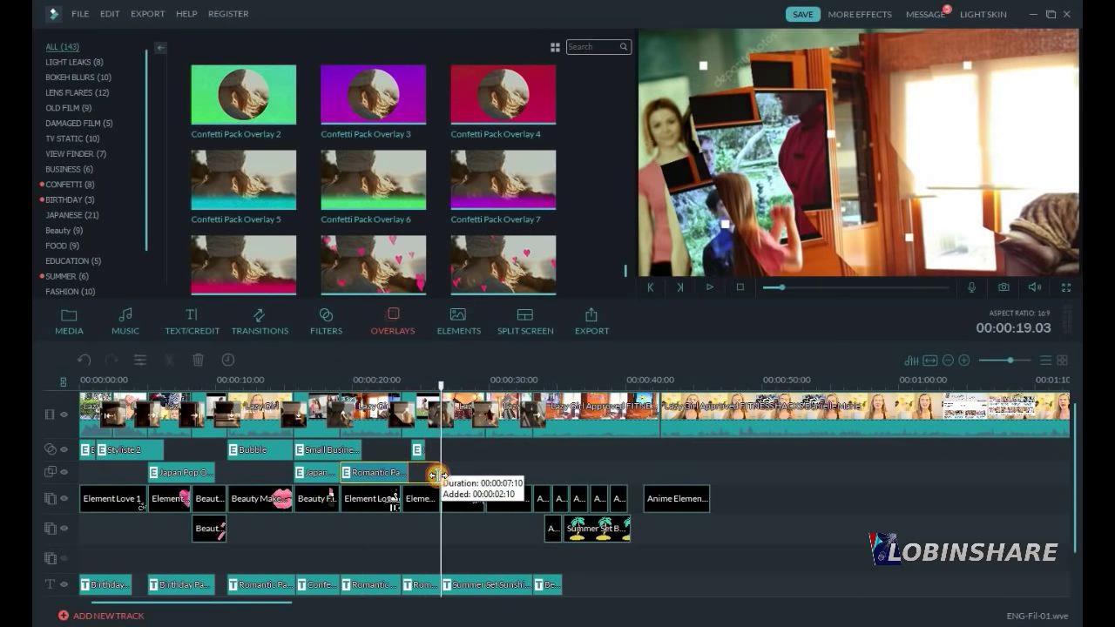
{"action": "left_click", "coordinate": [342, 386]}
{"action": "left_click", "coordinate": [712, 287]}
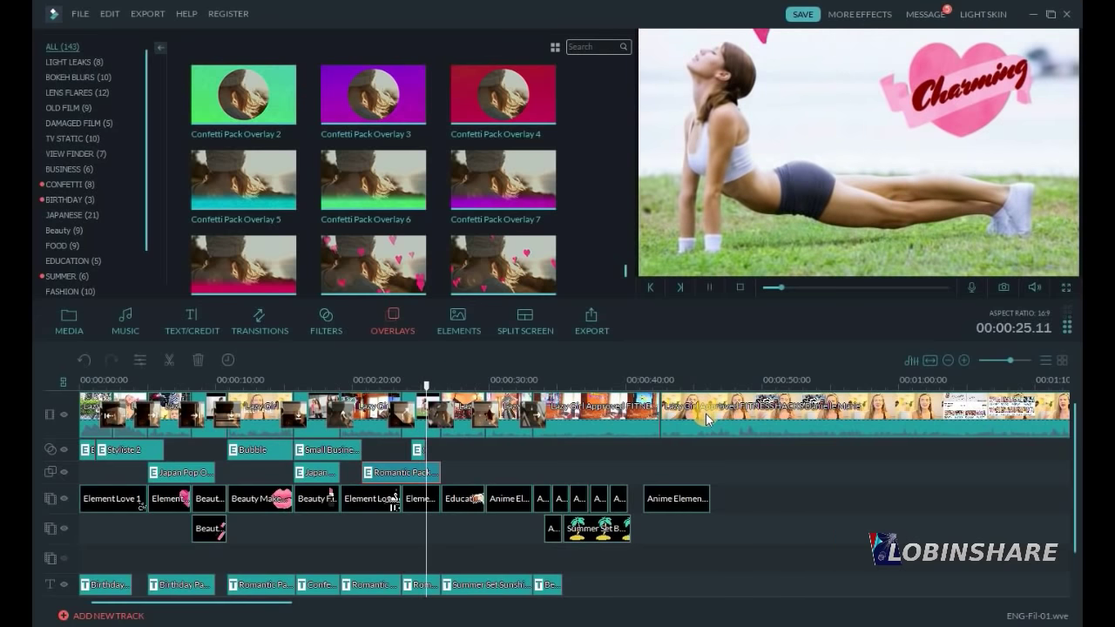
{"action": "left_click", "coordinate": [748, 423]}
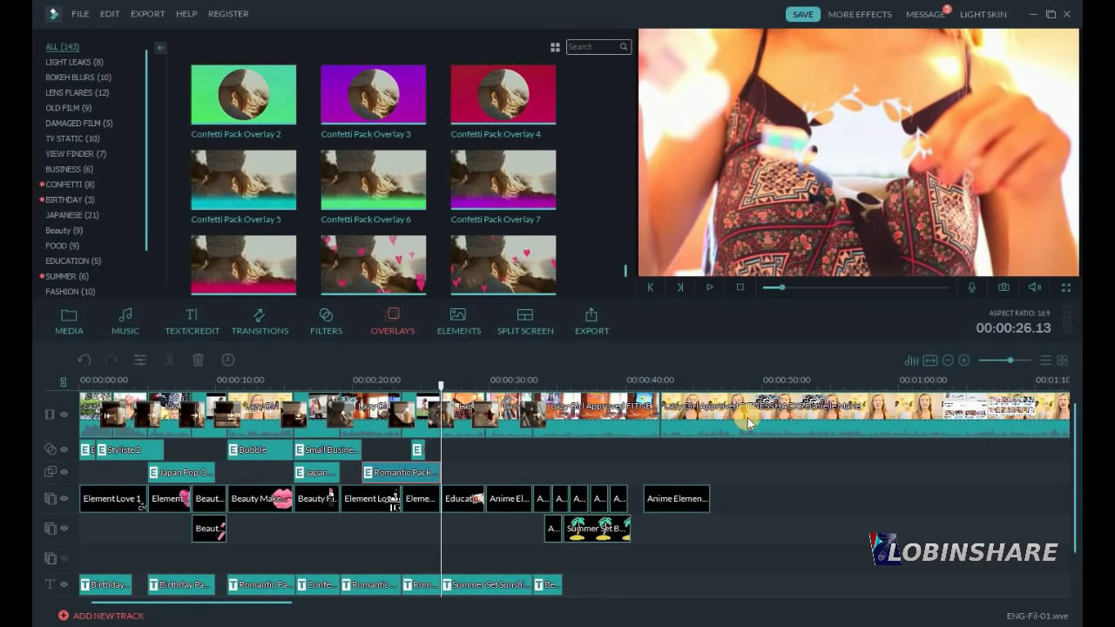
Review the media, music, title, transition, filter and overlay libraries against the matching items on the timeline.
{"action": "left_click", "coordinate": [70, 322]}
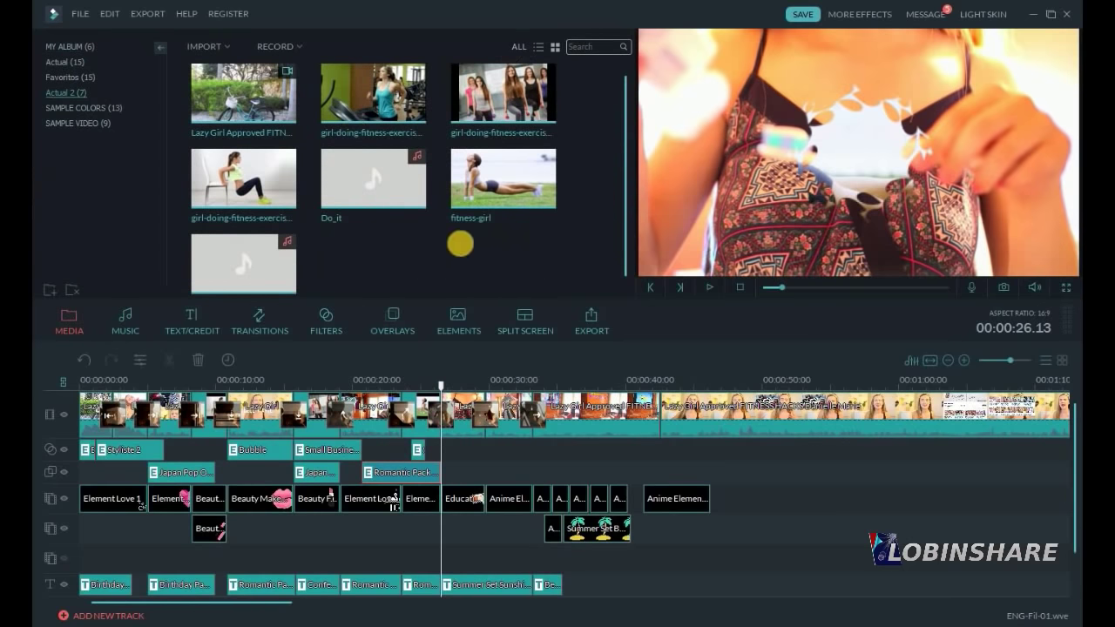
{"action": "left_click", "coordinate": [126, 323]}
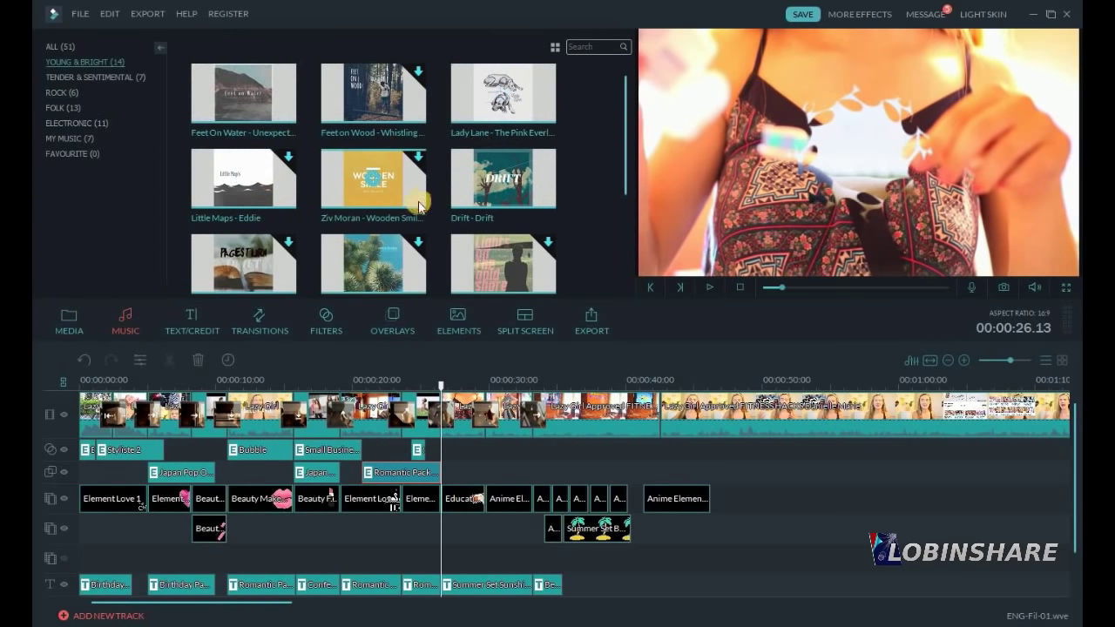
{"action": "left_click", "coordinate": [186, 316]}
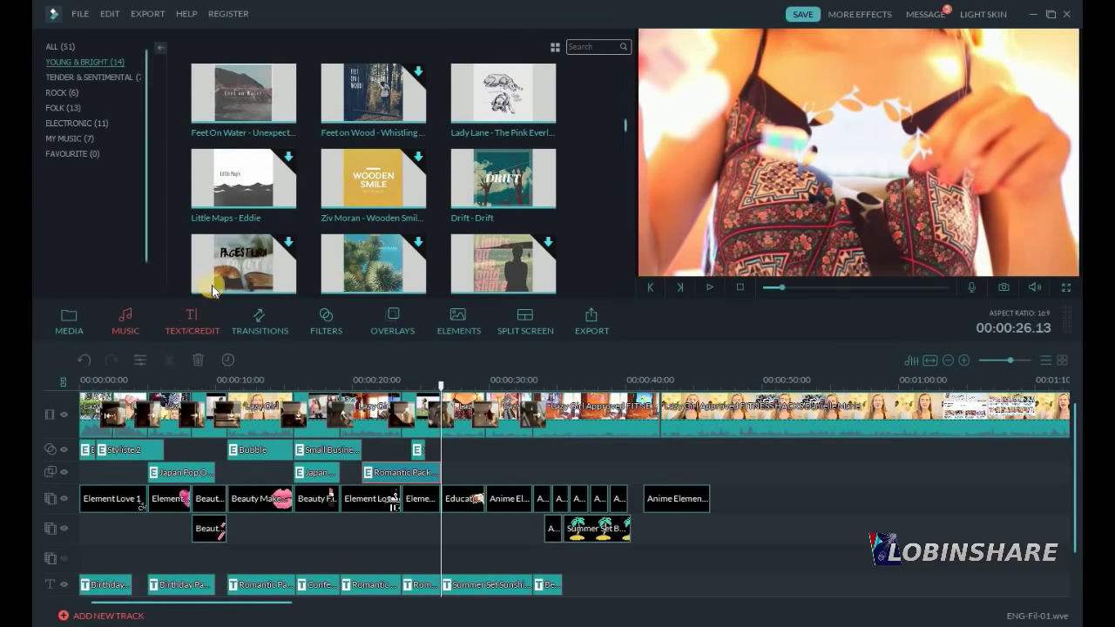
{"action": "left_click", "coordinate": [88, 583]}
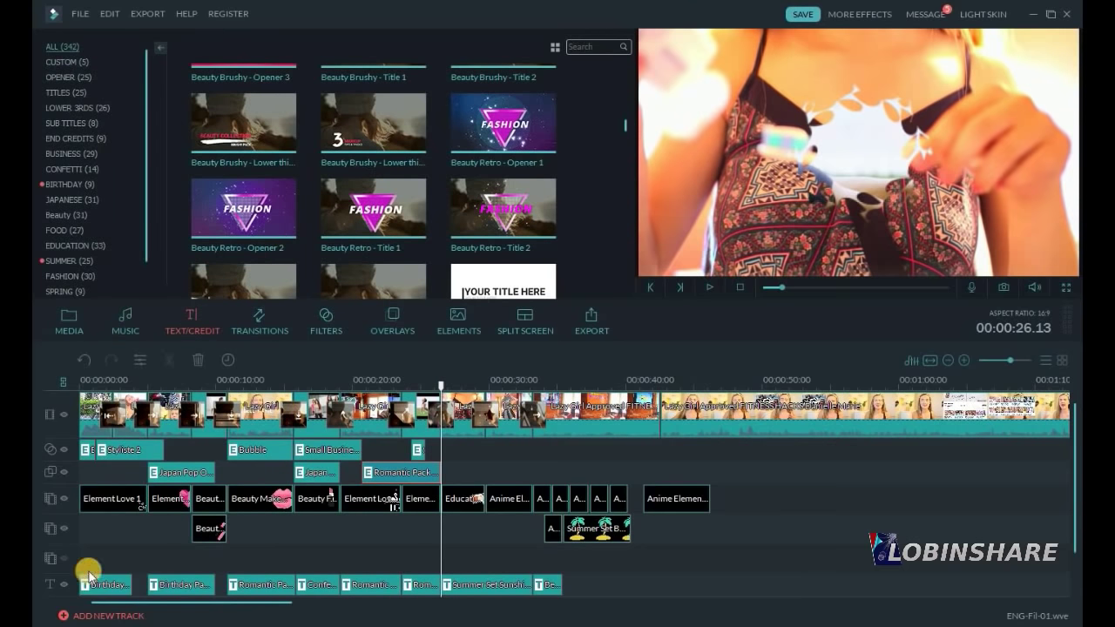
{"action": "left_click", "coordinate": [259, 324]}
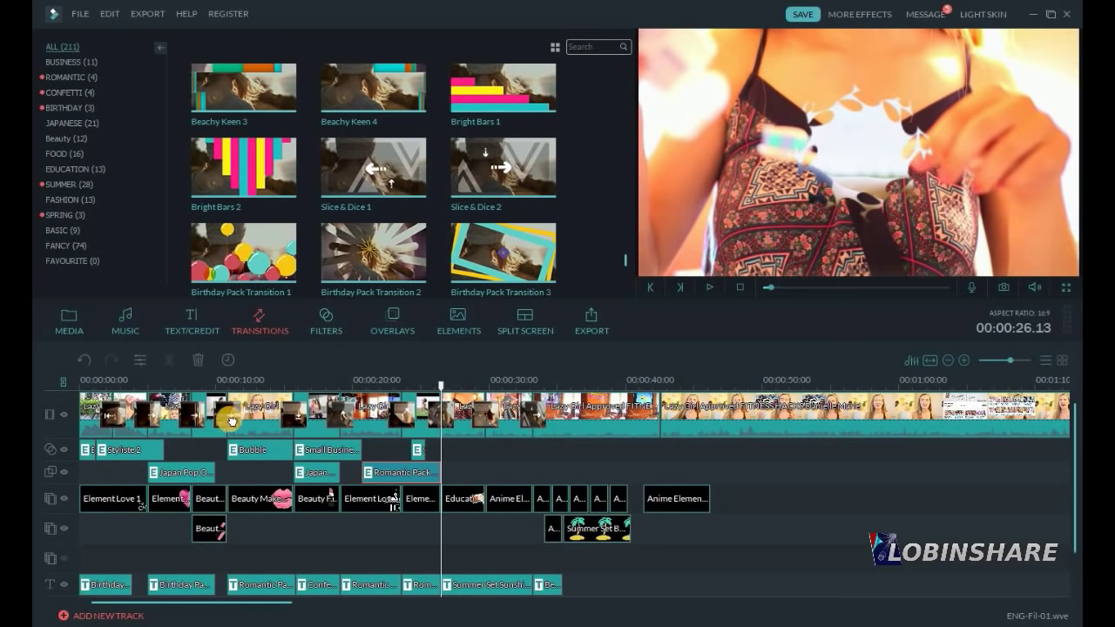
{"action": "left_click", "coordinate": [218, 418]}
{"action": "left_click", "coordinate": [331, 316]}
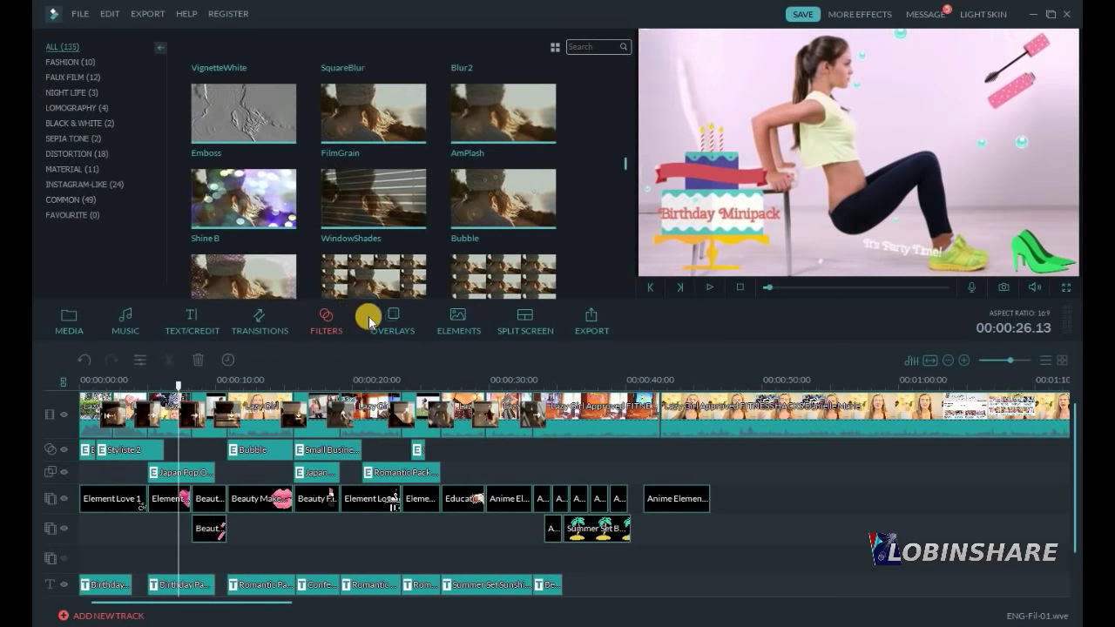
{"action": "left_click", "coordinate": [388, 323]}
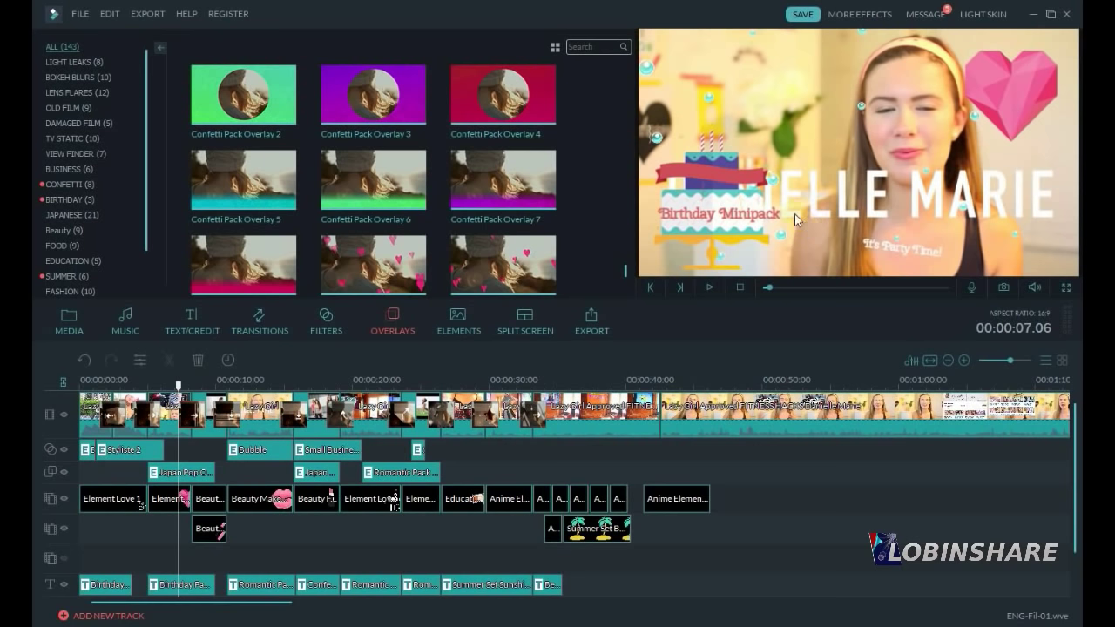
{"action": "left_click", "coordinate": [777, 332]}
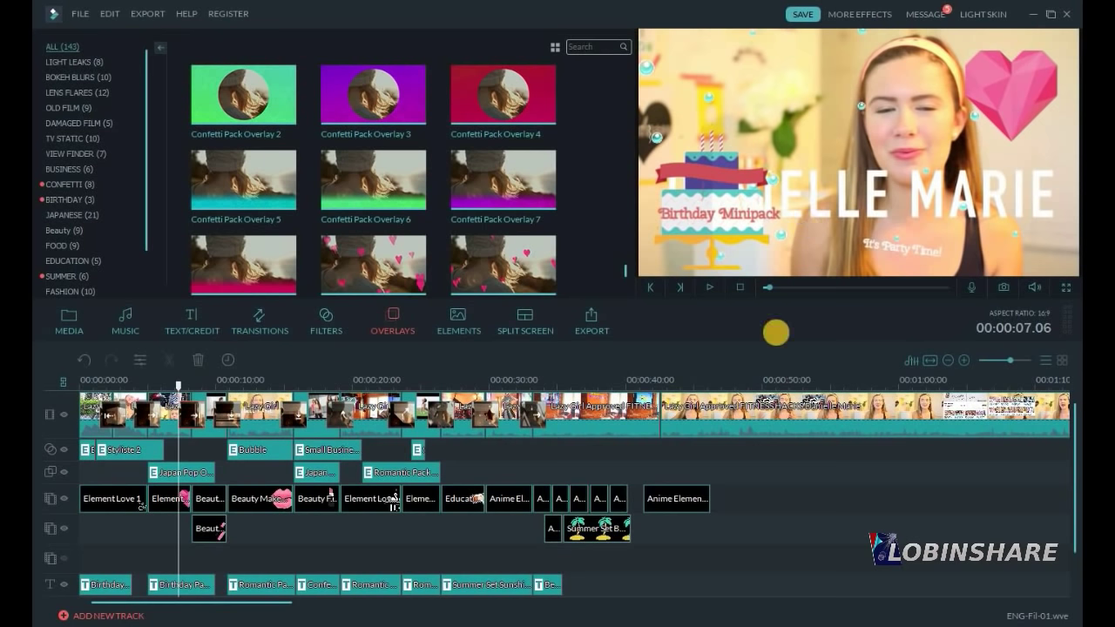
Save the project under the name Filmora on the Desktop.
{"action": "left_click", "coordinate": [78, 13]}
{"action": "left_click", "coordinate": [143, 86]}
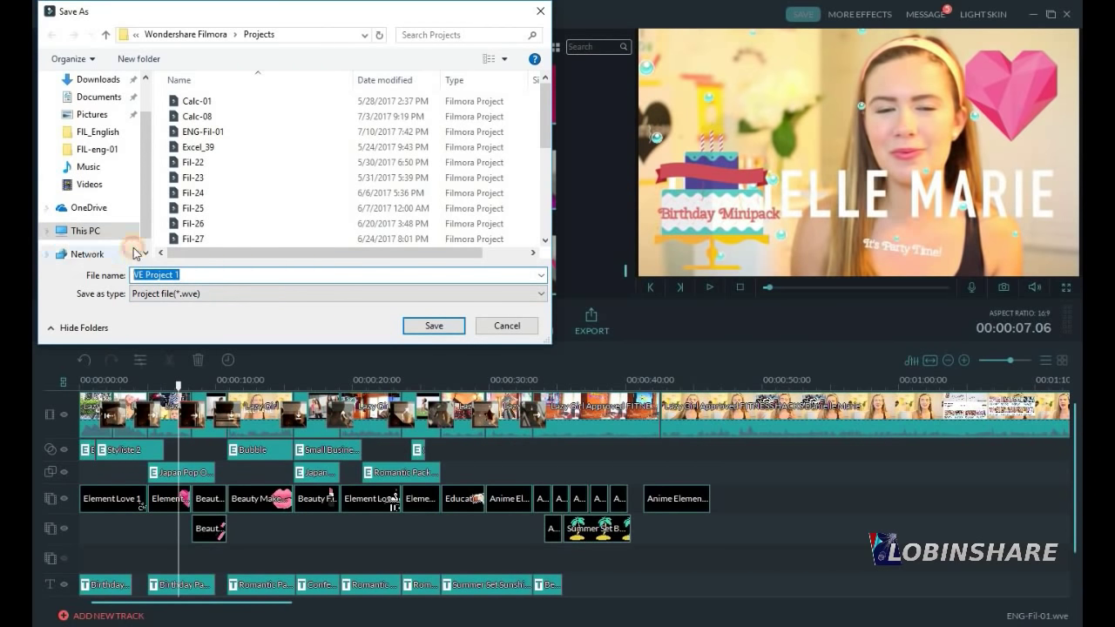
{"action": "type", "text": "Filmora"}
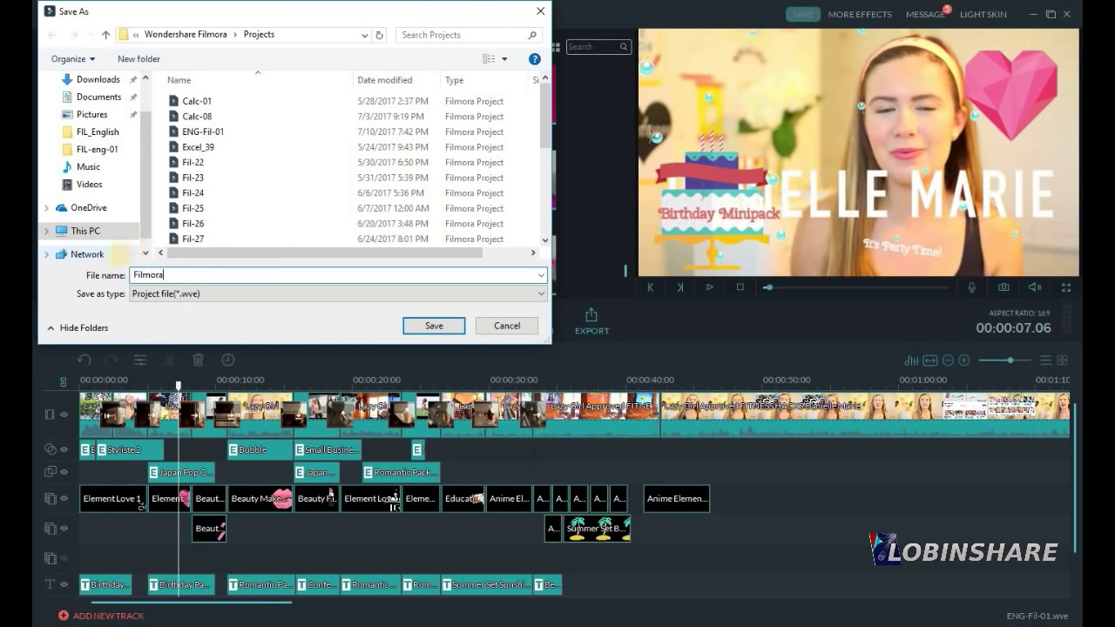
{"action": "left_click", "coordinate": [102, 231]}
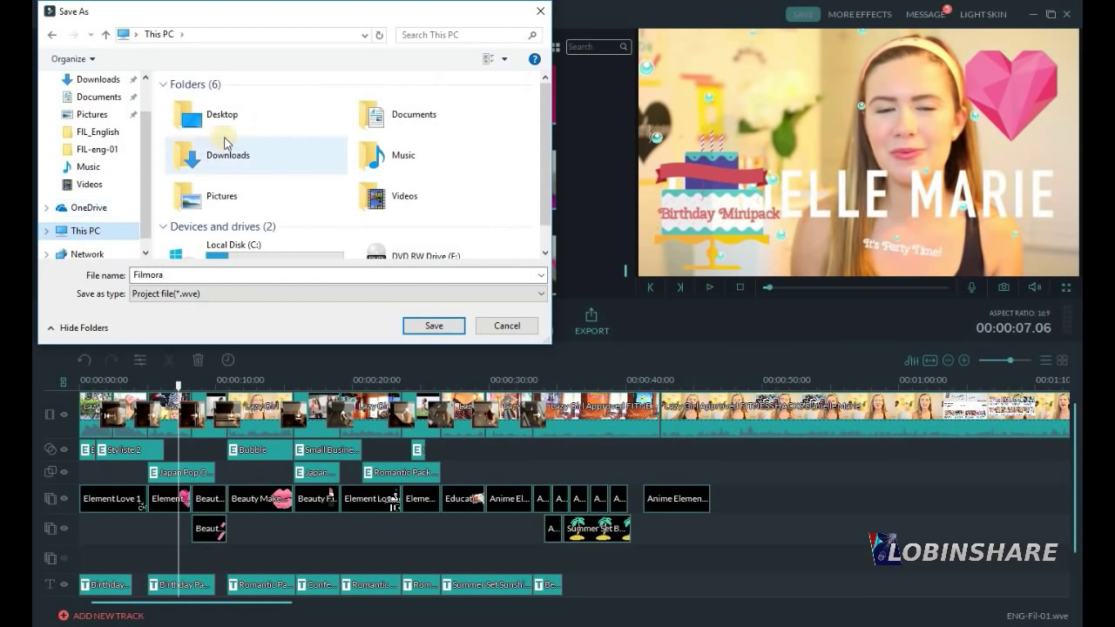
{"action": "double_click", "coordinate": [242, 114]}
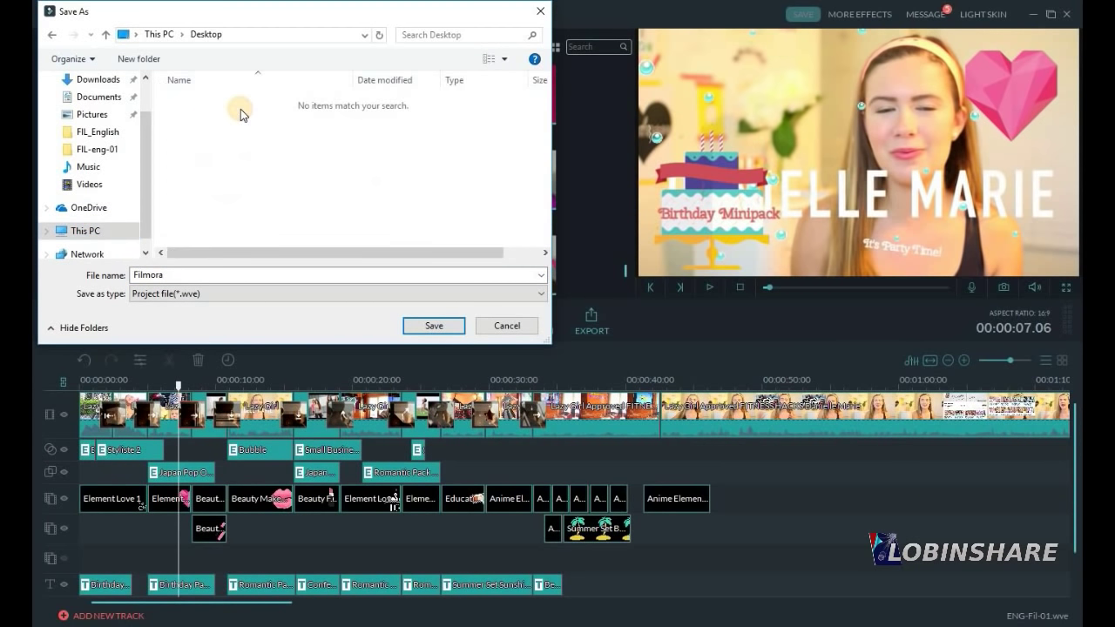
{"action": "left_click", "coordinate": [428, 325]}
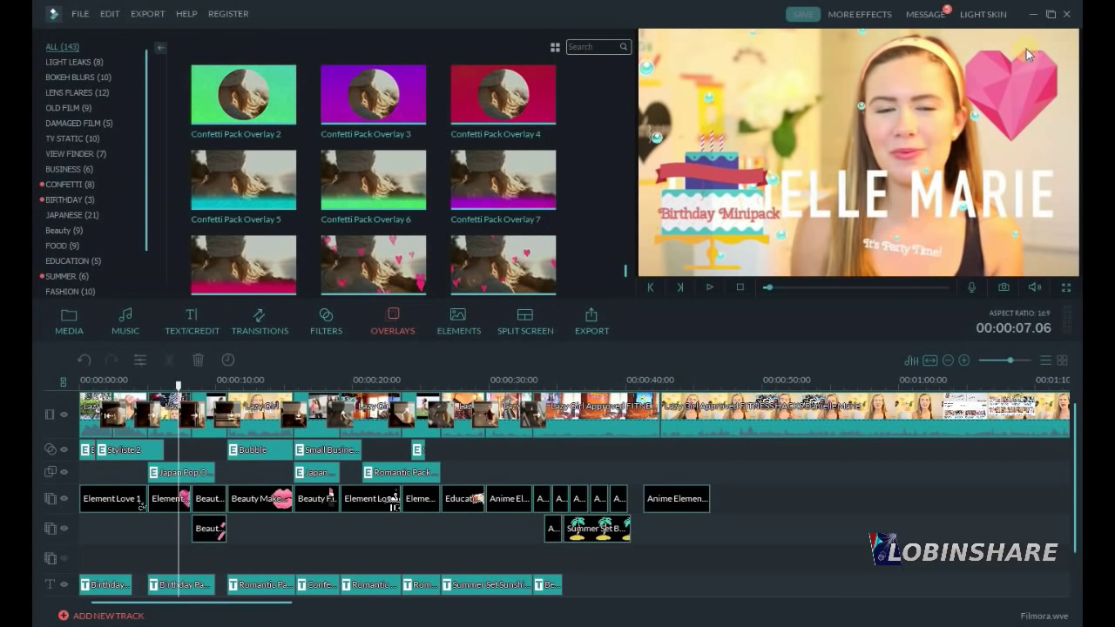
Close the editor and relaunch Wondershare Filmora from the desktop in full feature mode.
{"action": "left_click", "coordinate": [1065, 16]}
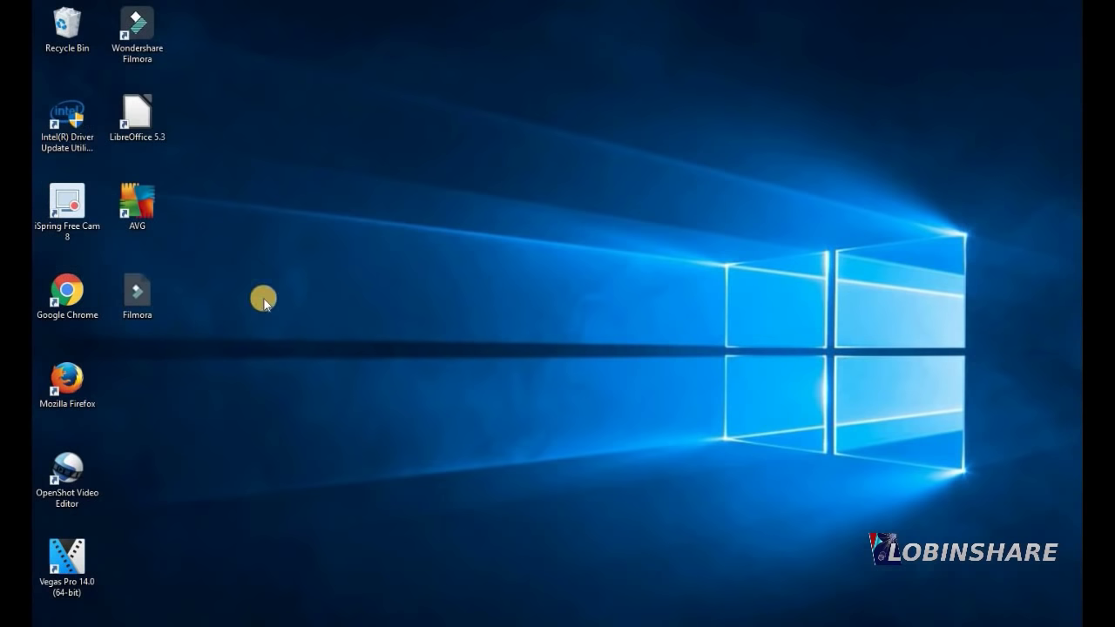
{"action": "left_click", "coordinate": [150, 296]}
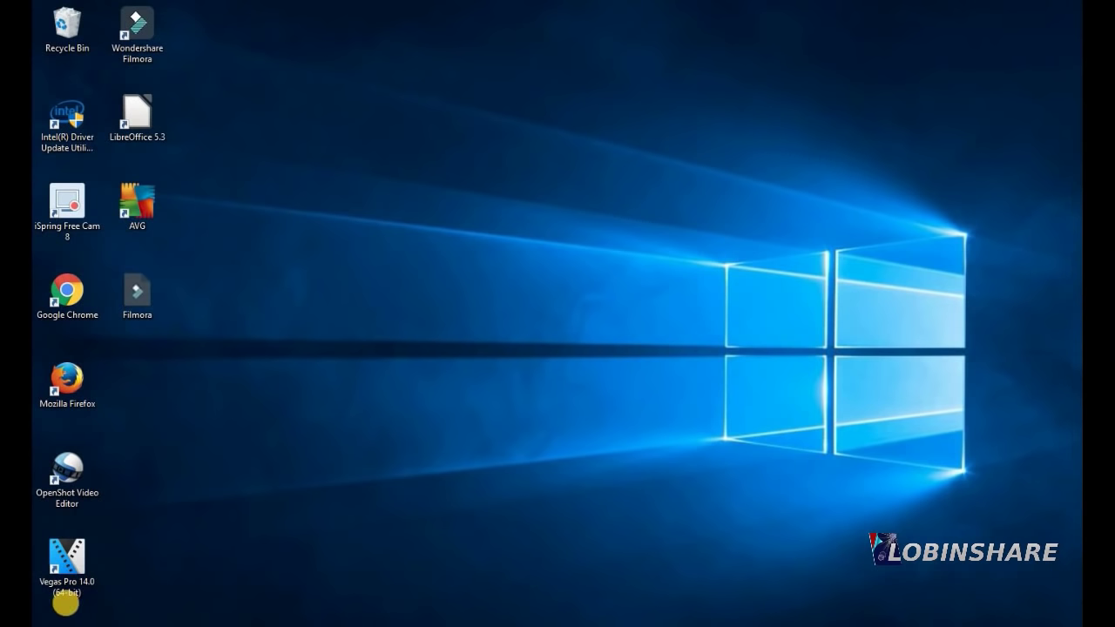
{"action": "double_click", "coordinate": [137, 33]}
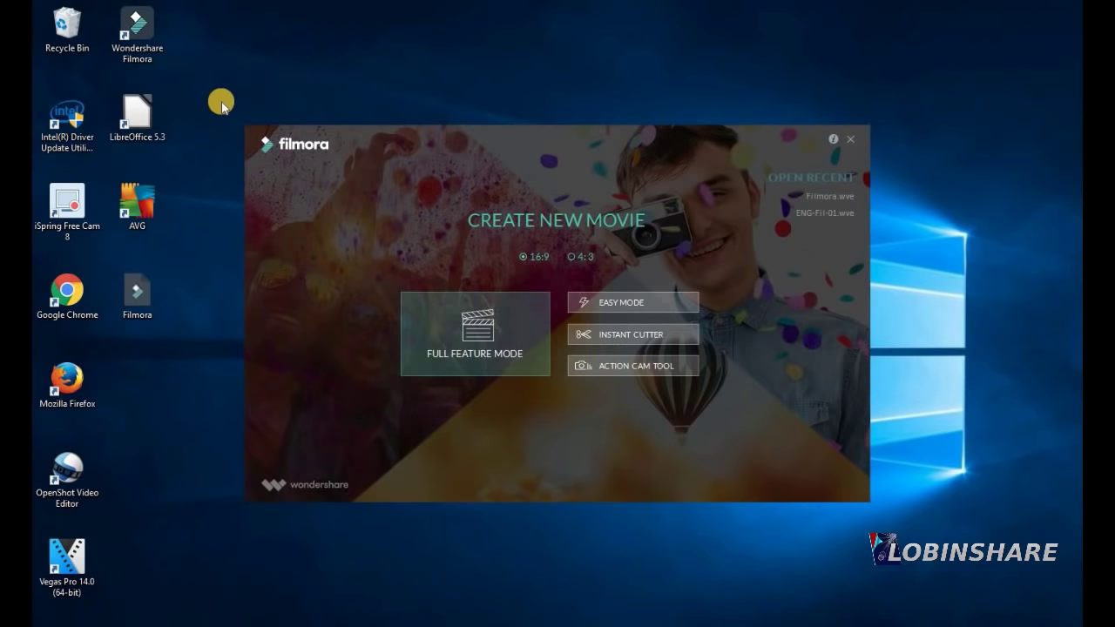
{"action": "left_click", "coordinate": [495, 323]}
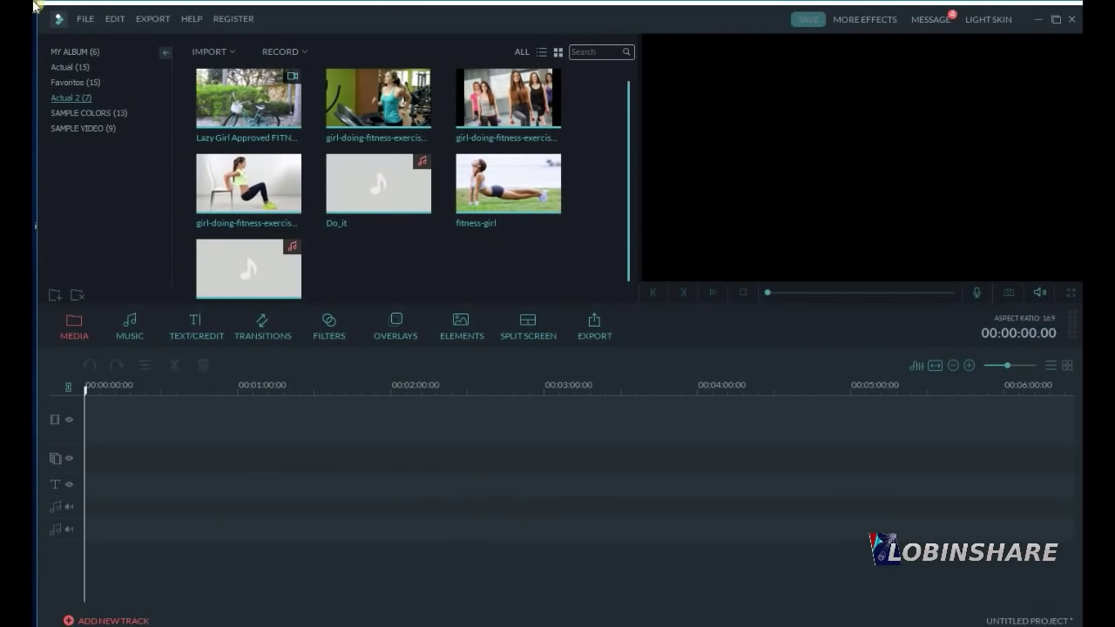
Open the saved Filmora project from the Desktop and select the Lazy Girl clip that starts at 00:00:42.14.
{"action": "left_click", "coordinate": [85, 19]}
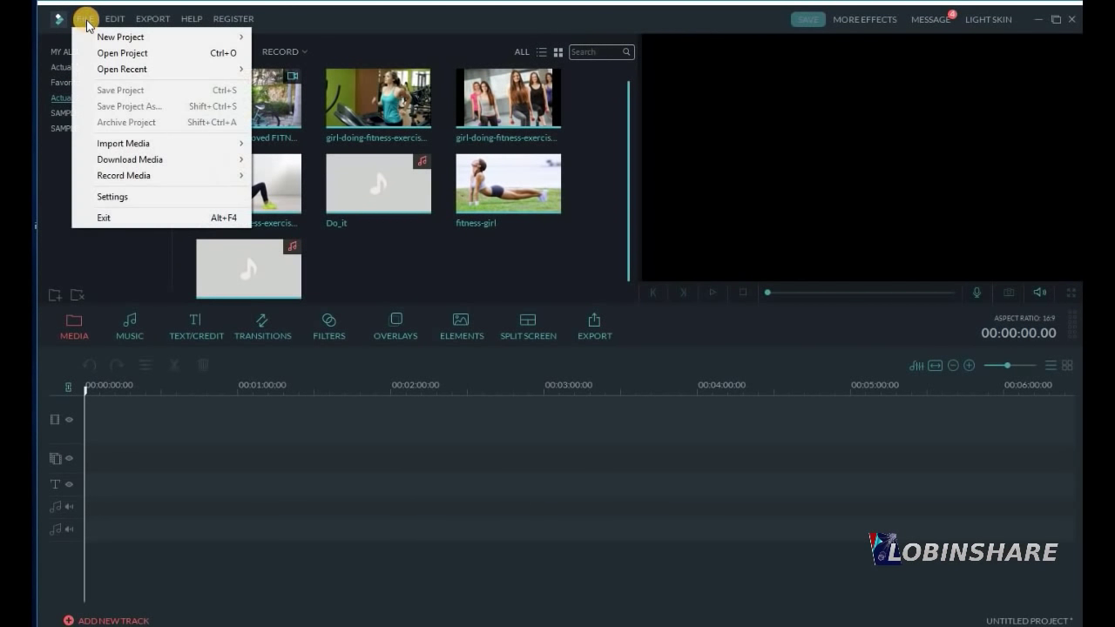
{"action": "left_click", "coordinate": [113, 59]}
{"action": "left_click", "coordinate": [635, 116]}
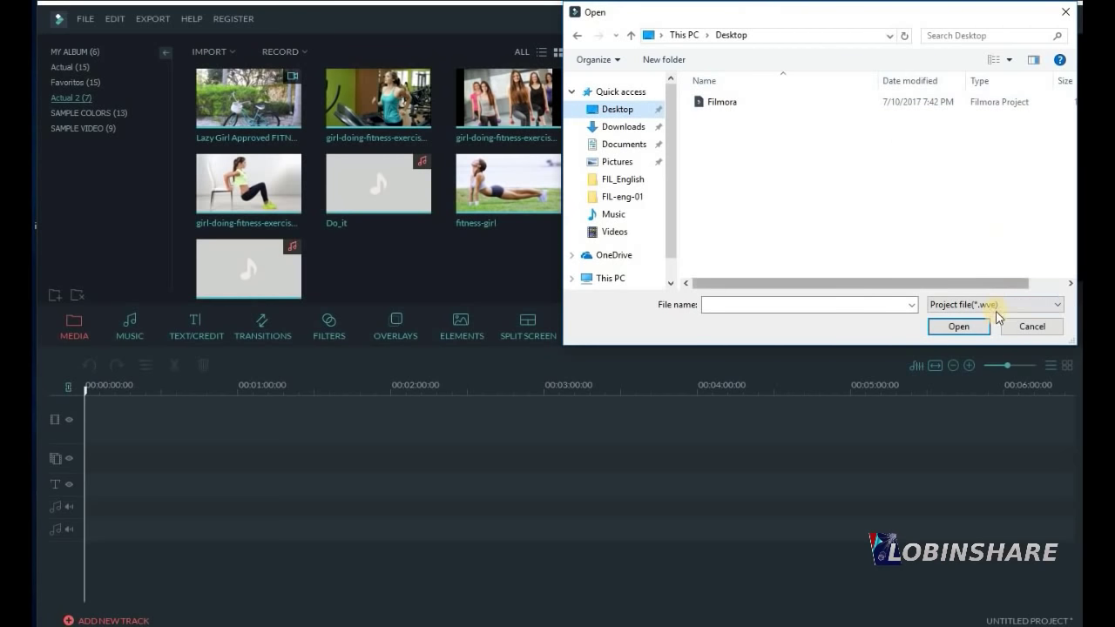
{"action": "left_click", "coordinate": [732, 104]}
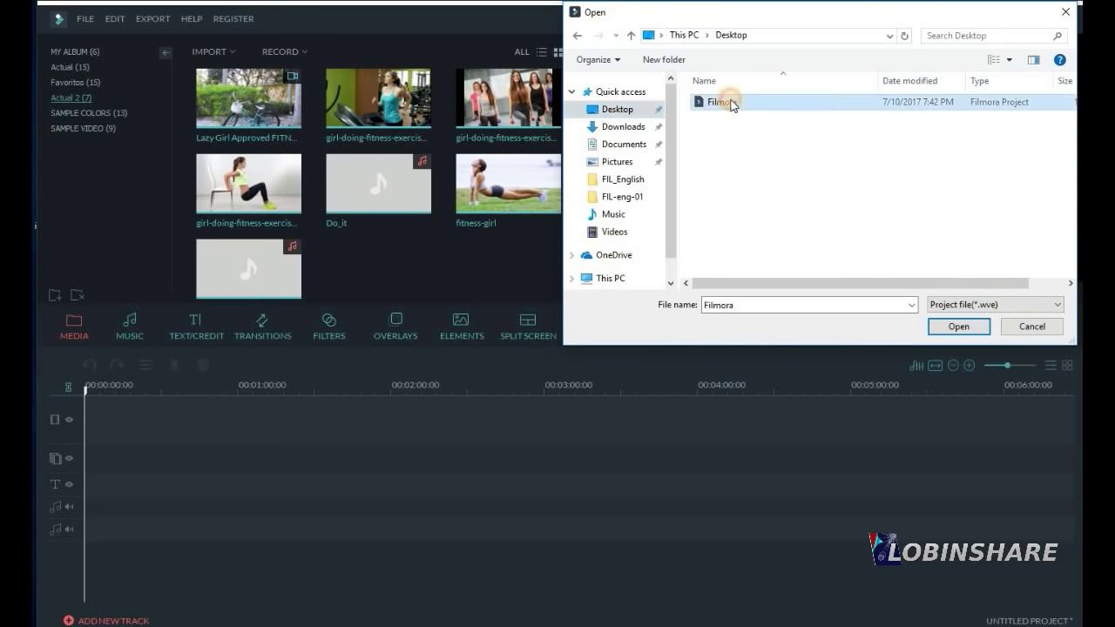
{"action": "left_click", "coordinate": [961, 327]}
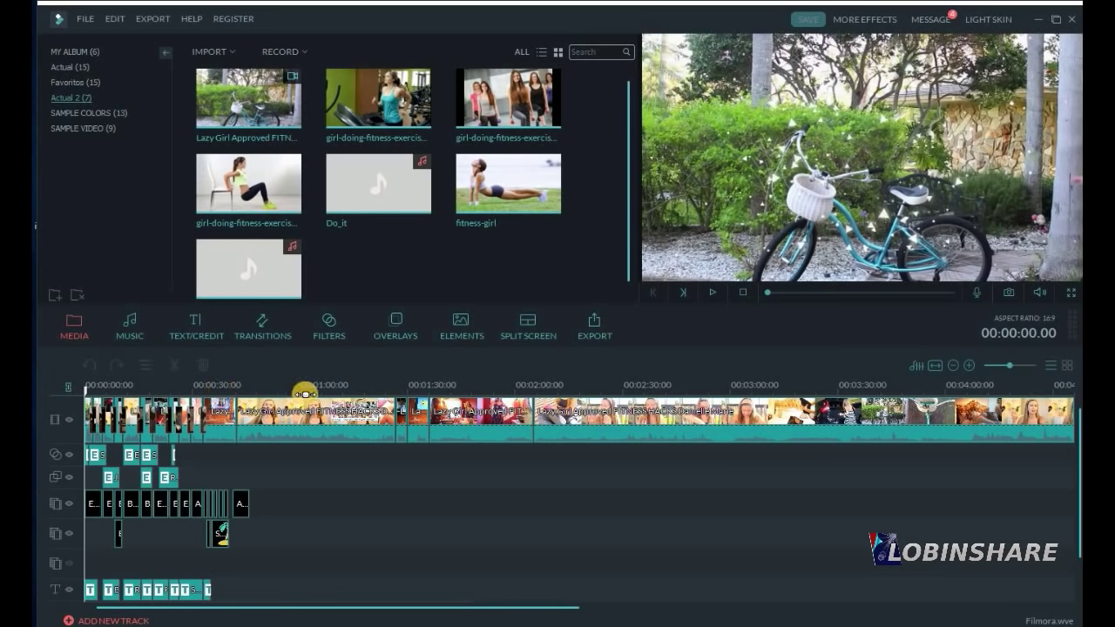
{"action": "left_click", "coordinate": [322, 418]}
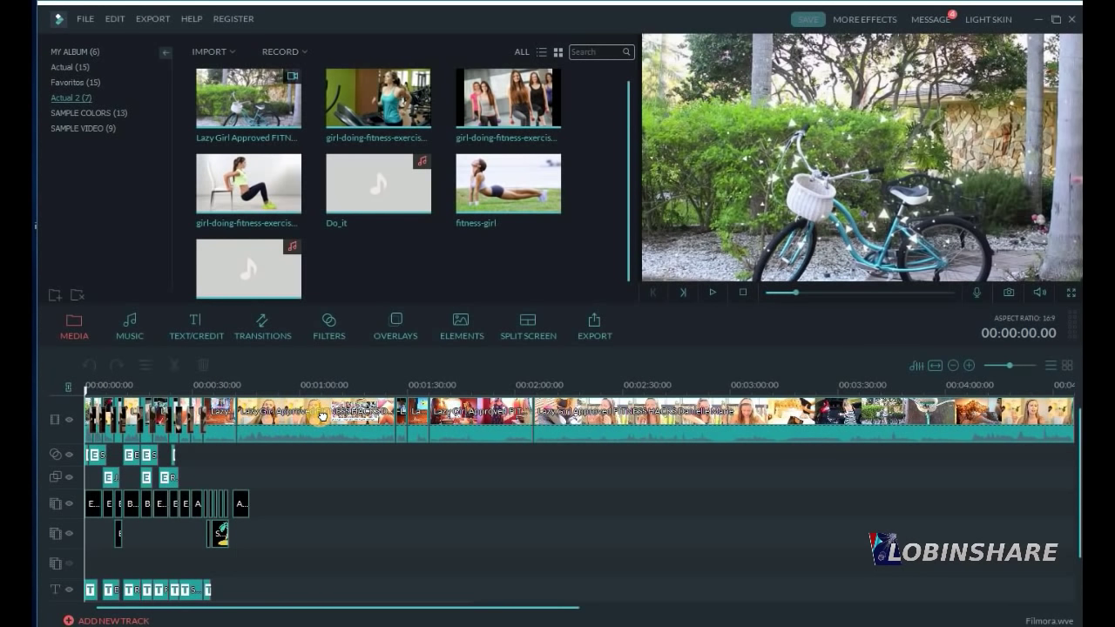
{"action": "left_click", "coordinate": [253, 391]}
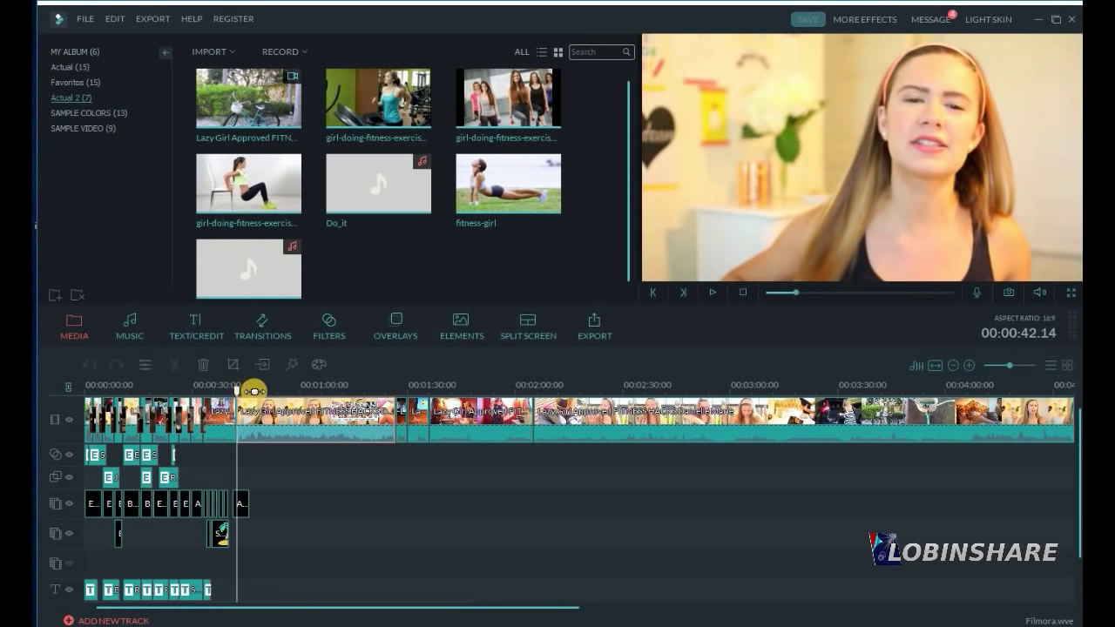
Split the selected Lazy Girl clip at 00:01:00.05 and delete all video clips after the cut.
{"action": "left_click", "coordinate": [299, 392]}
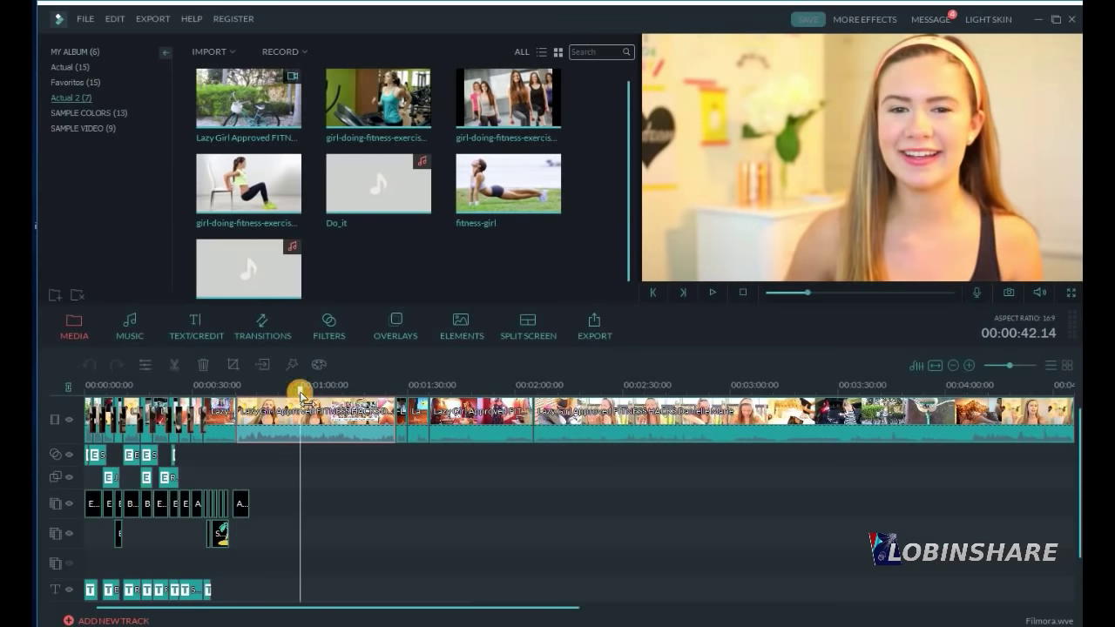
{"action": "left_click", "coordinate": [175, 367]}
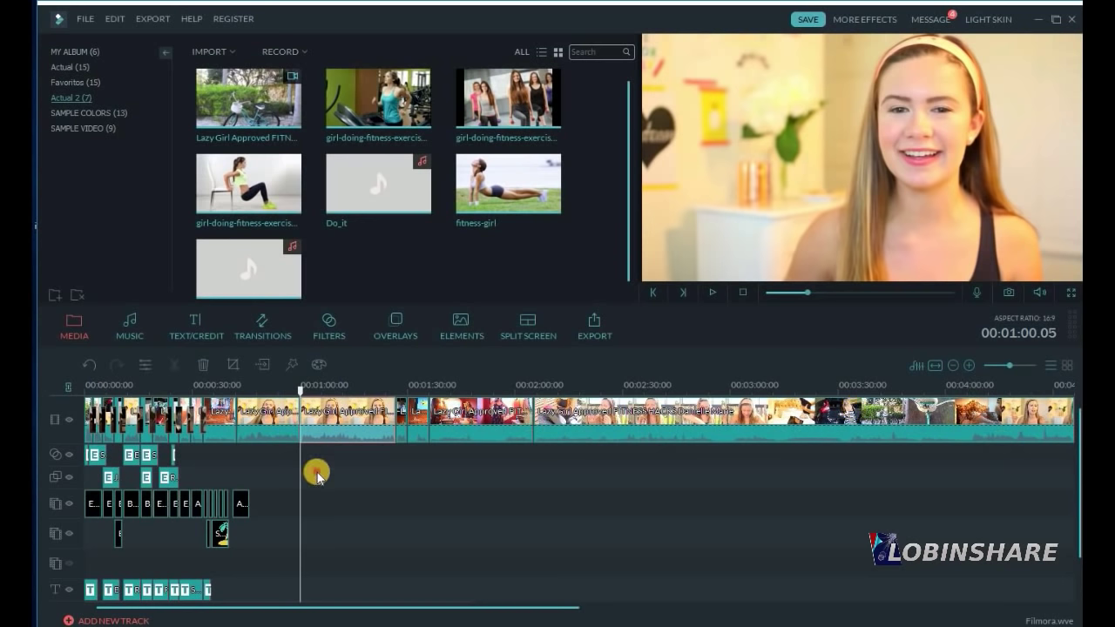
{"action": "left_click_drag", "start_coordinate": [316, 473], "coordinate": [931, 413]}
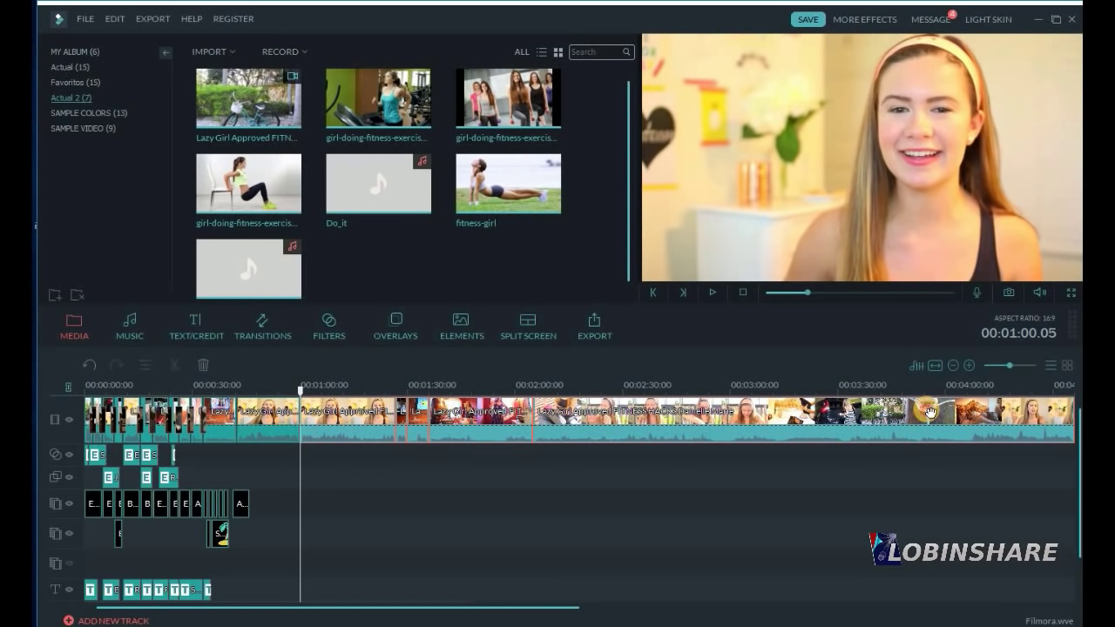
{"action": "left_click", "coordinate": [203, 366]}
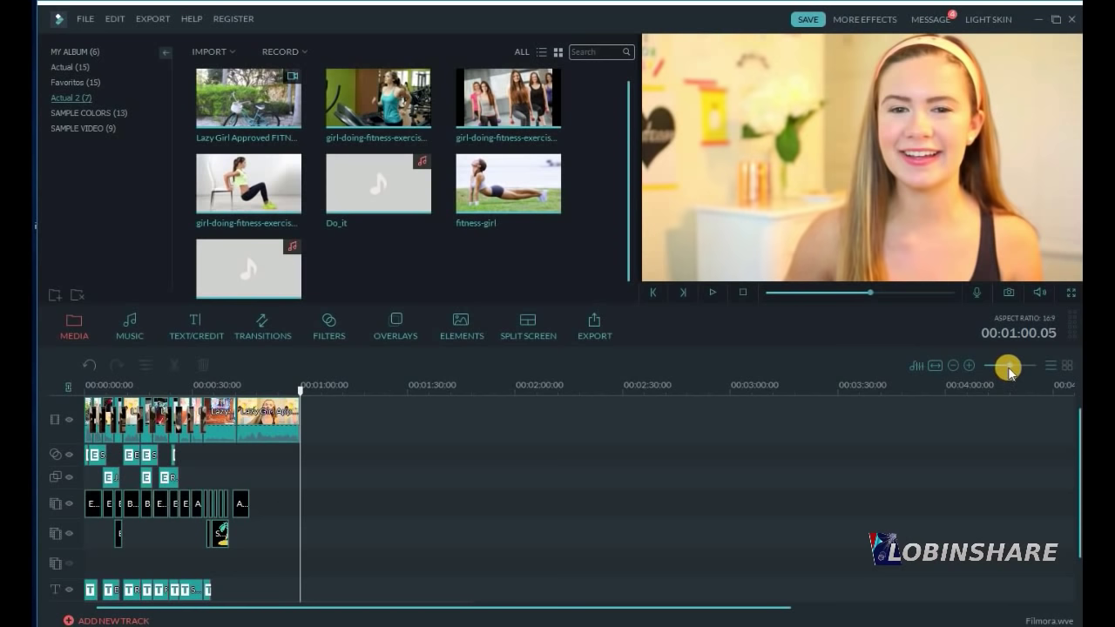
Preview the shortened timeline from the start and at several points, ending with the playhead at 00:00:07.09.
{"action": "left_click_drag", "start_coordinate": [1009, 370], "coordinate": [1017, 372]}
{"action": "key", "text": "space"}
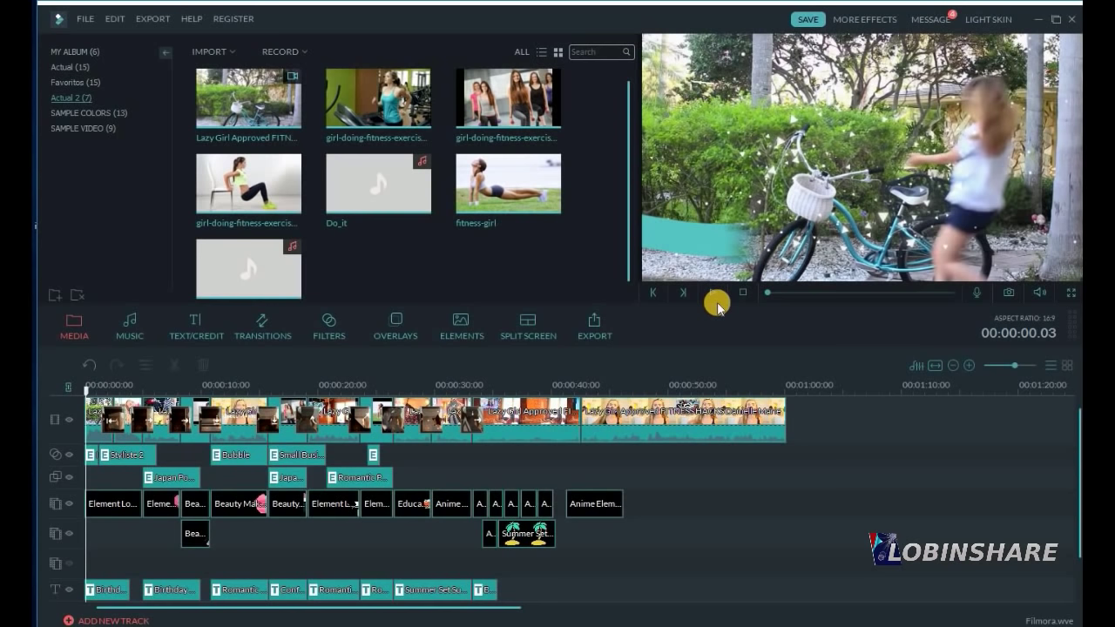
{"action": "left_click", "coordinate": [232, 384]}
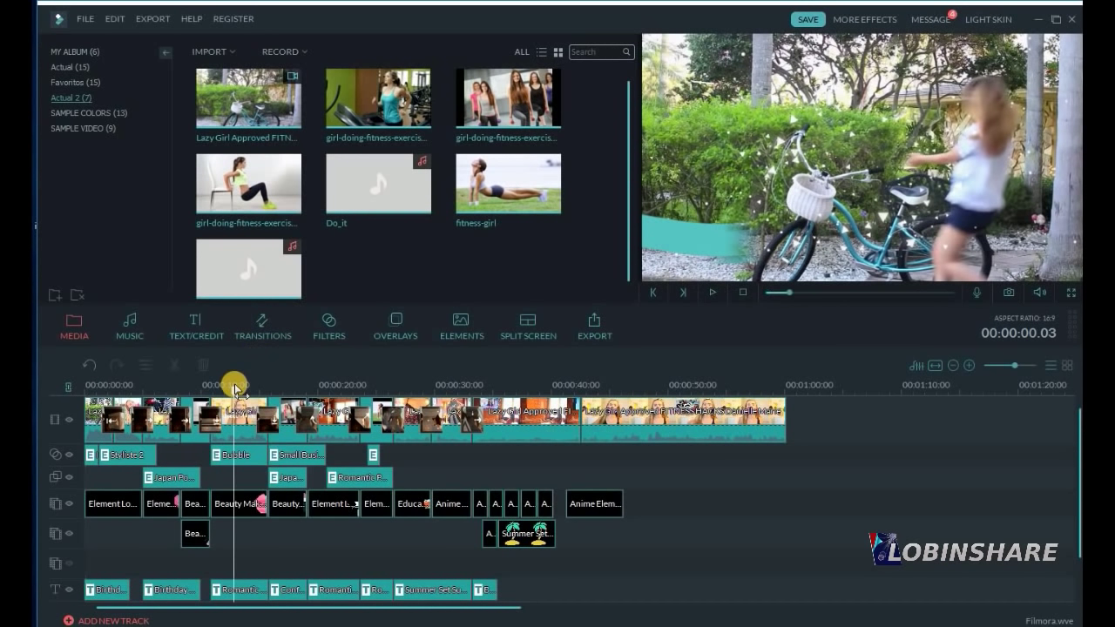
{"action": "left_click", "coordinate": [251, 388]}
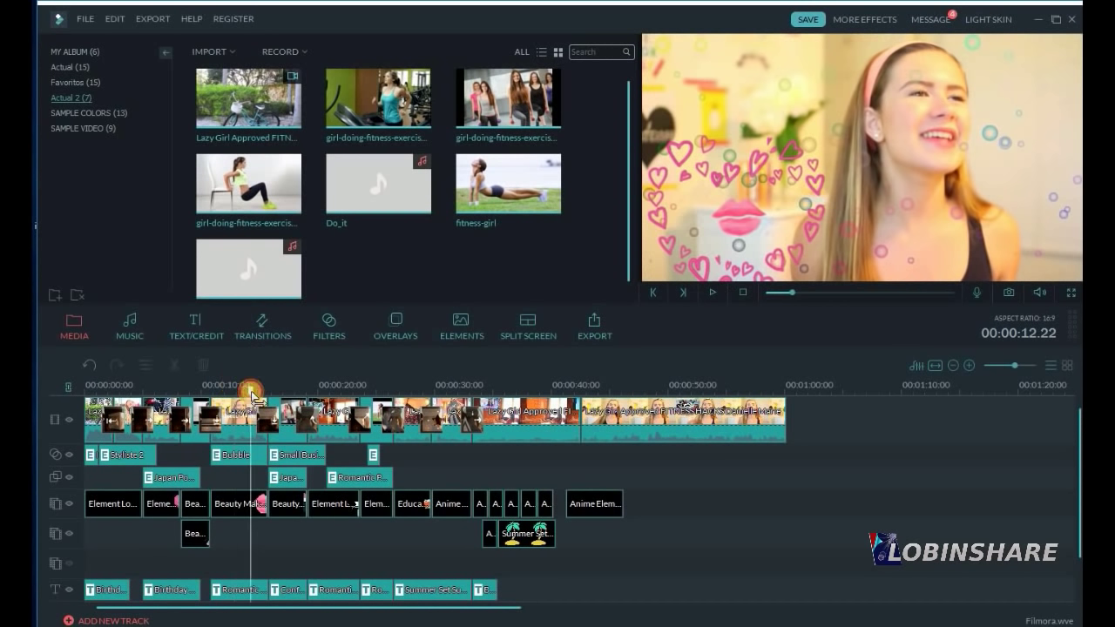
{"action": "left_click_drag", "start_coordinate": [256, 393], "coordinate": [170, 391]}
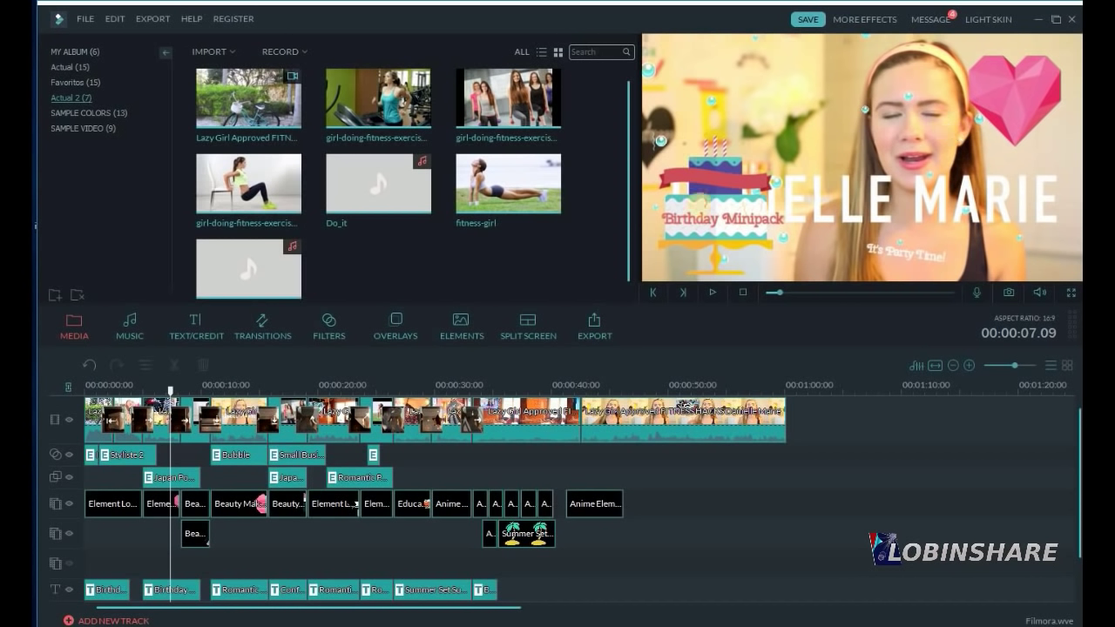
{"action": "left_click", "coordinate": [970, 190]}
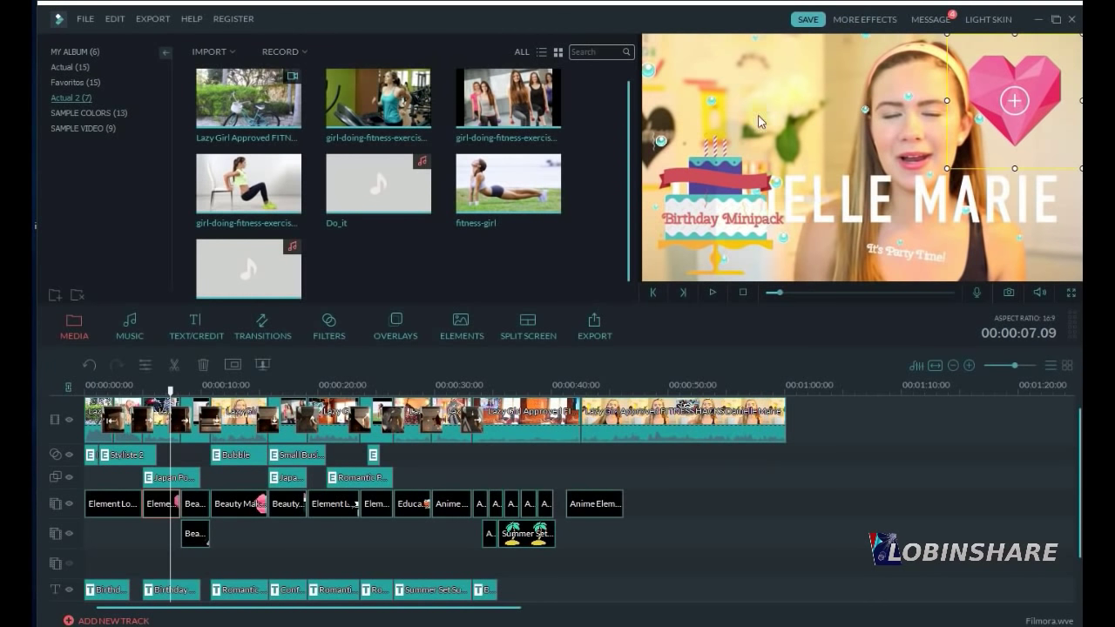
{"action": "left_click", "coordinate": [170, 390]}
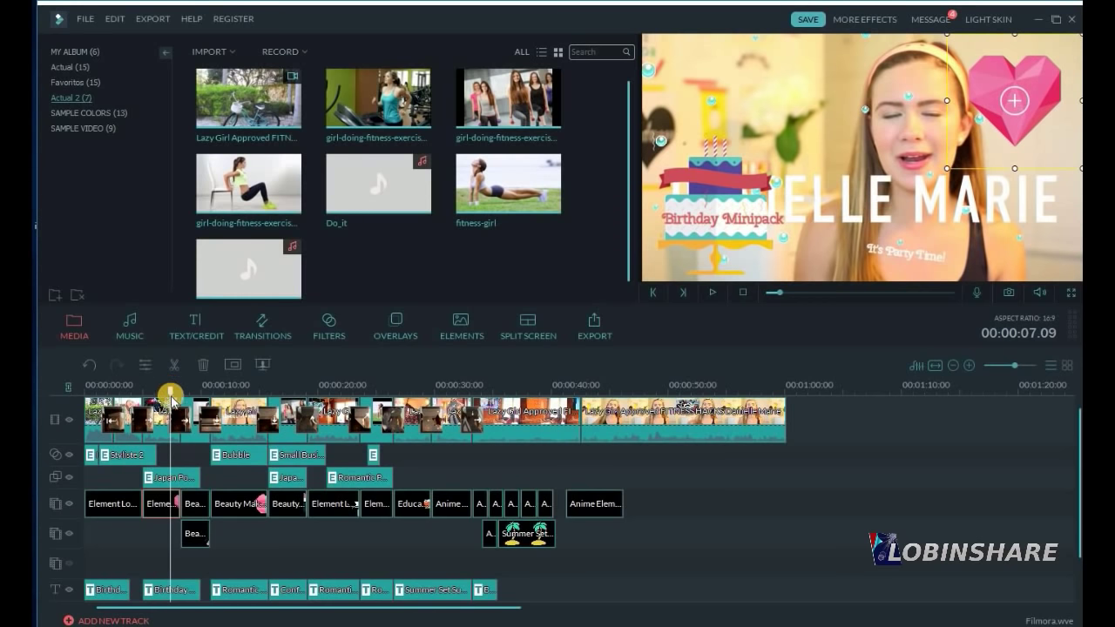
In the Birthday title at 00:00:07.09, shrink the cake graphic into the picture's upper-left area and move the Birthday Minipack text onto it.
{"action": "double_click", "coordinate": [158, 592]}
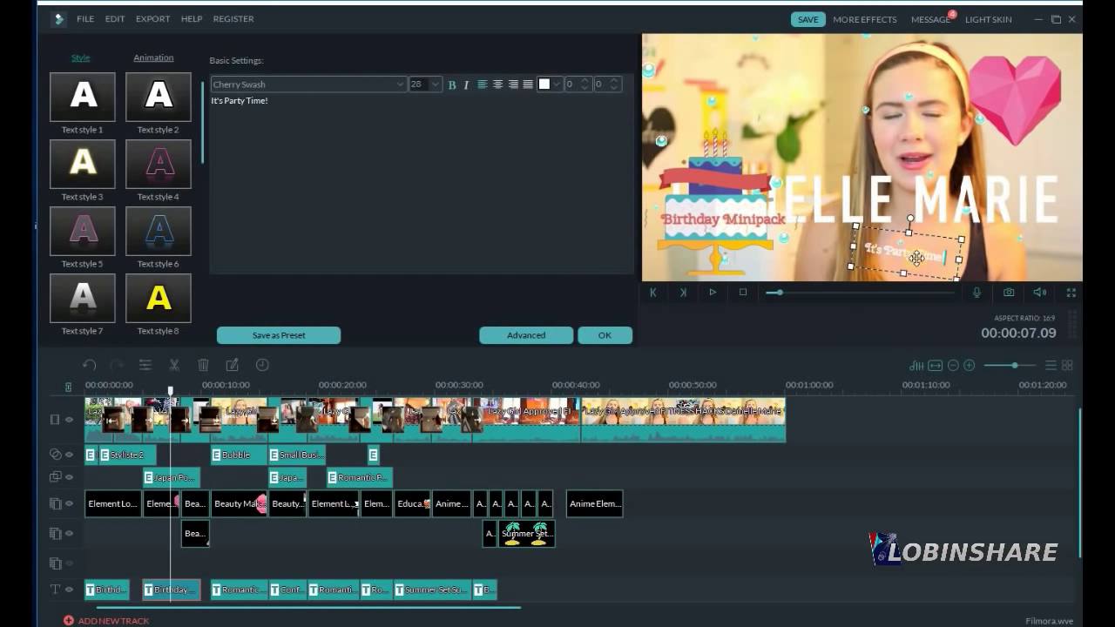
{"action": "left_click", "coordinate": [732, 215]}
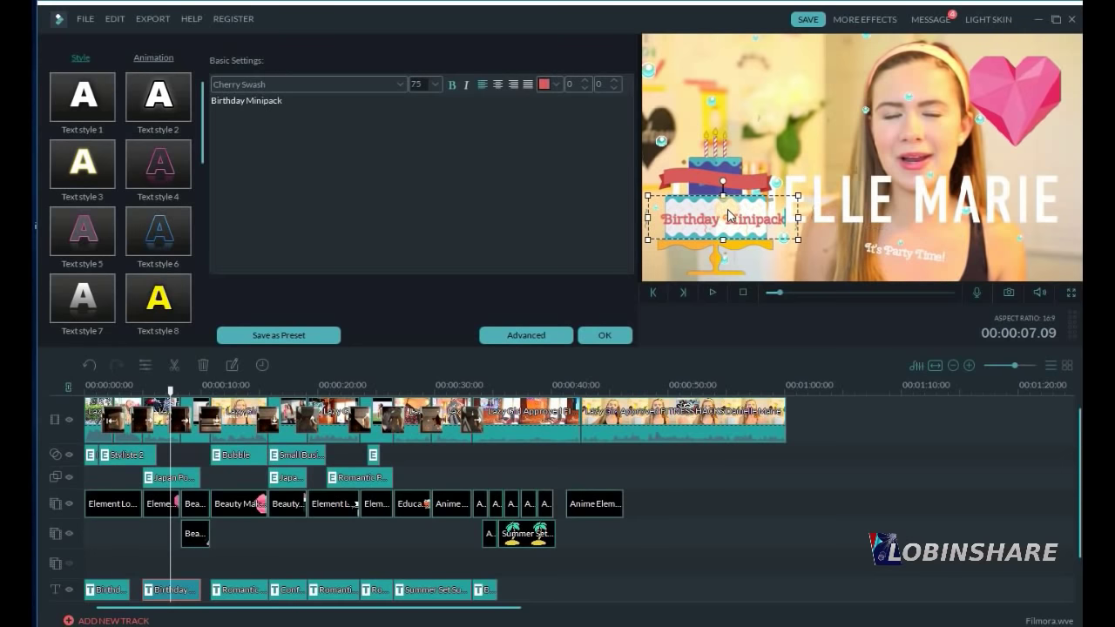
{"action": "left_click", "coordinate": [721, 164]}
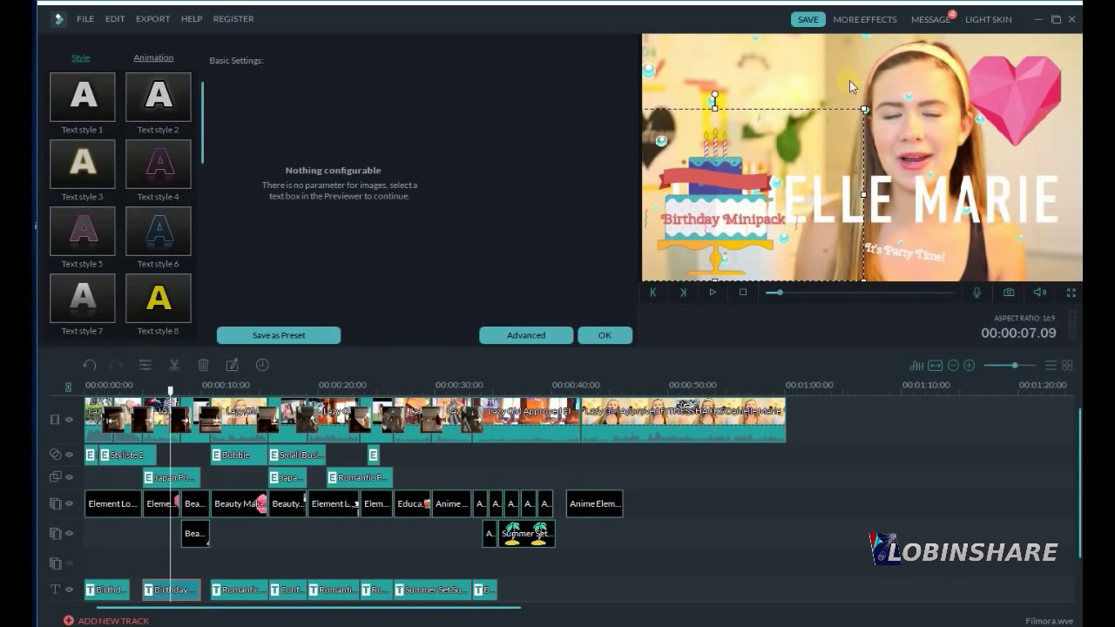
{"action": "left_click_drag", "start_coordinate": [864, 106], "coordinate": [772, 21]}
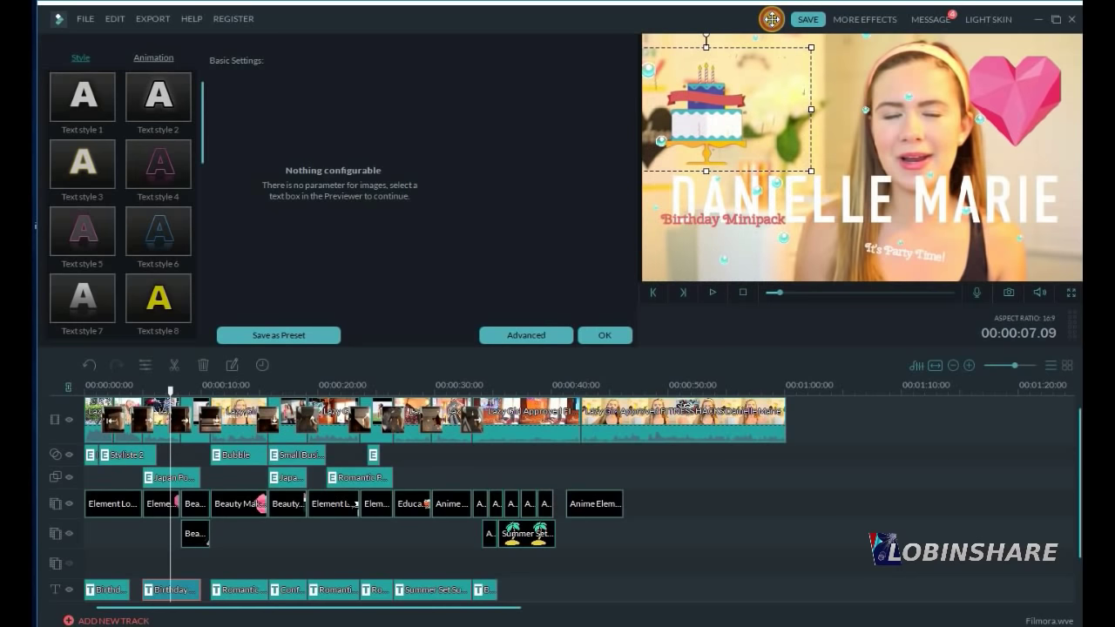
{"action": "left_click", "coordinate": [751, 225]}
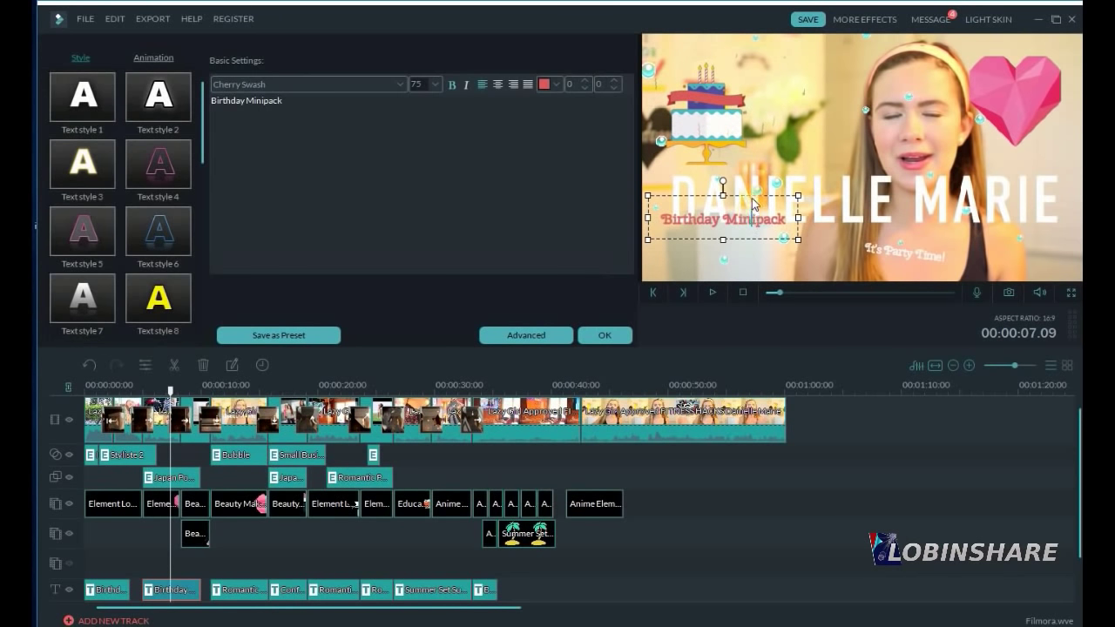
{"action": "left_click_drag", "start_coordinate": [750, 183], "coordinate": [743, 86]}
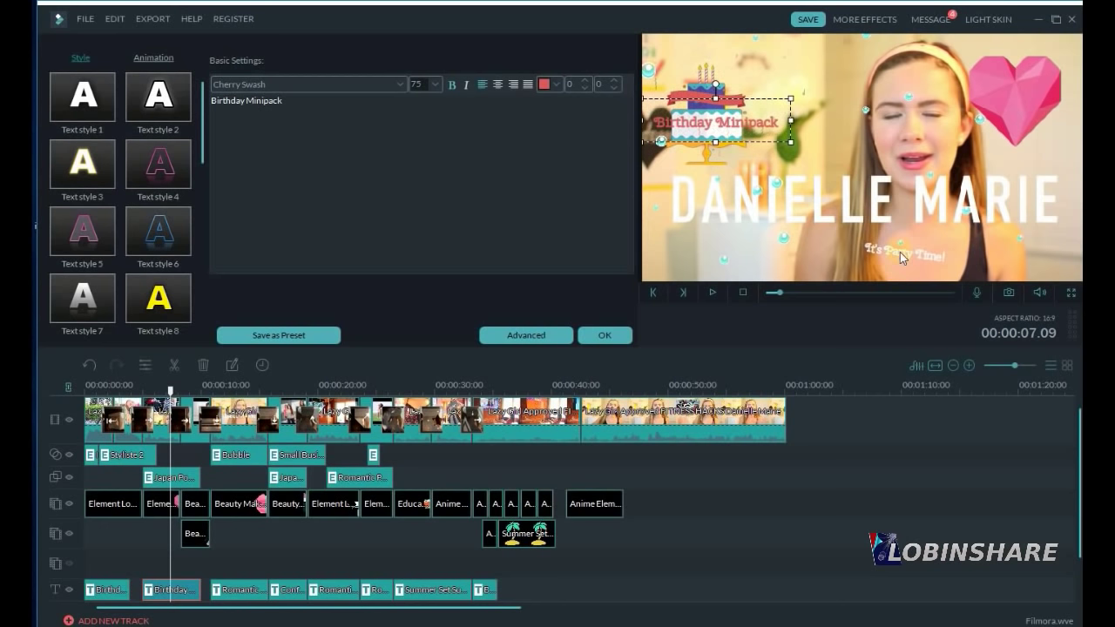
Change the colour of the "It's Party Time!" text to magenta and apply the title changes.
{"action": "left_click", "coordinate": [900, 252]}
{"action": "double_click", "coordinate": [900, 250]}
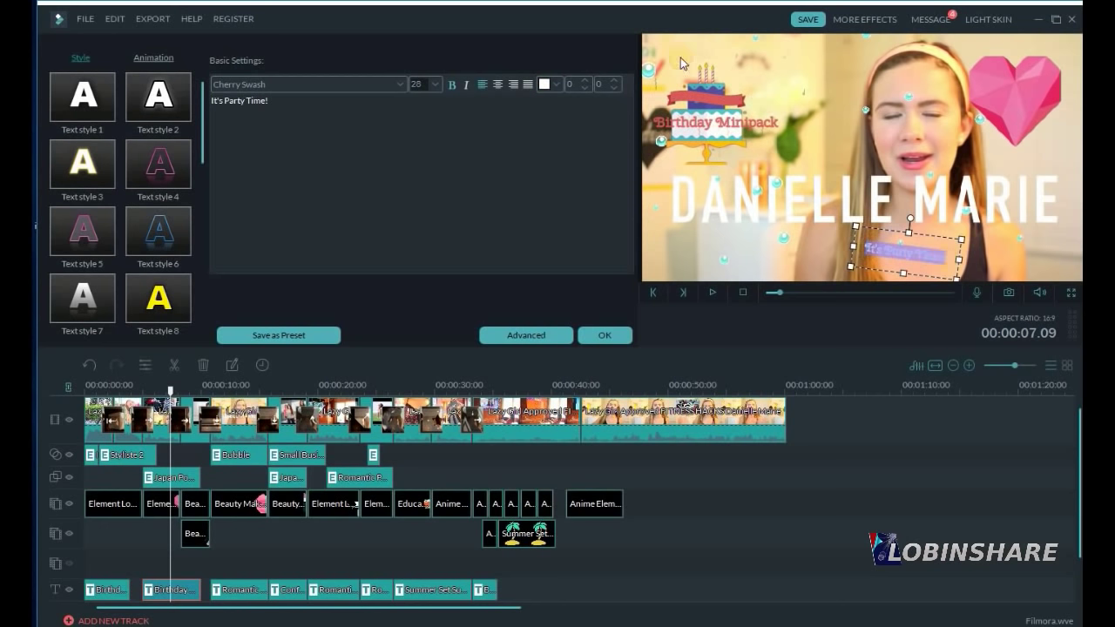
{"action": "left_click", "coordinate": [554, 84]}
{"action": "left_click", "coordinate": [542, 133]}
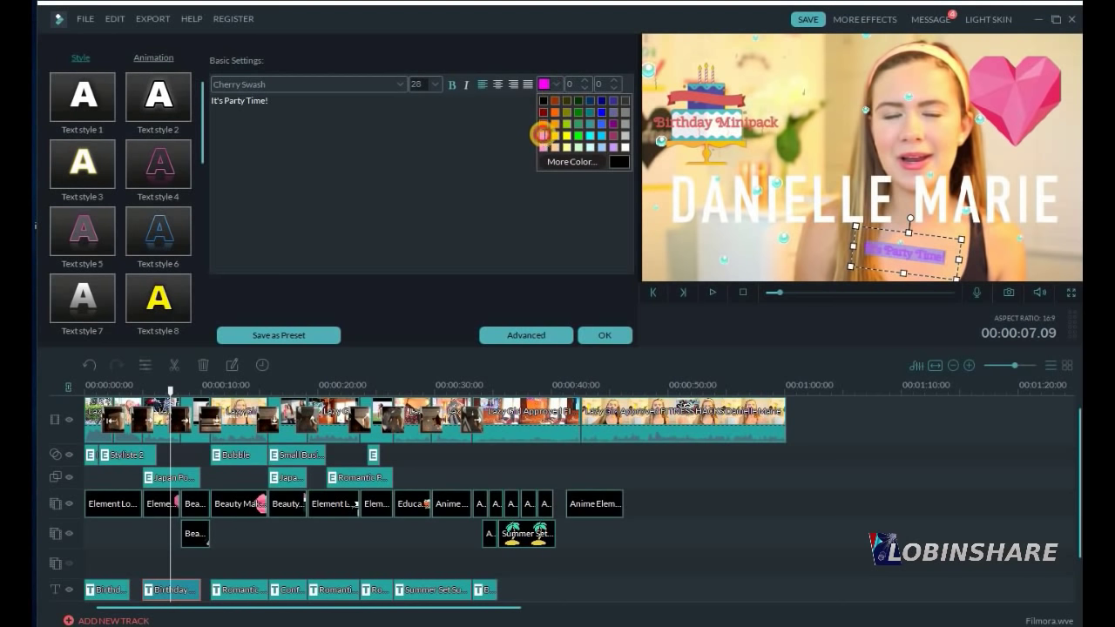
{"action": "left_click", "coordinate": [620, 349]}
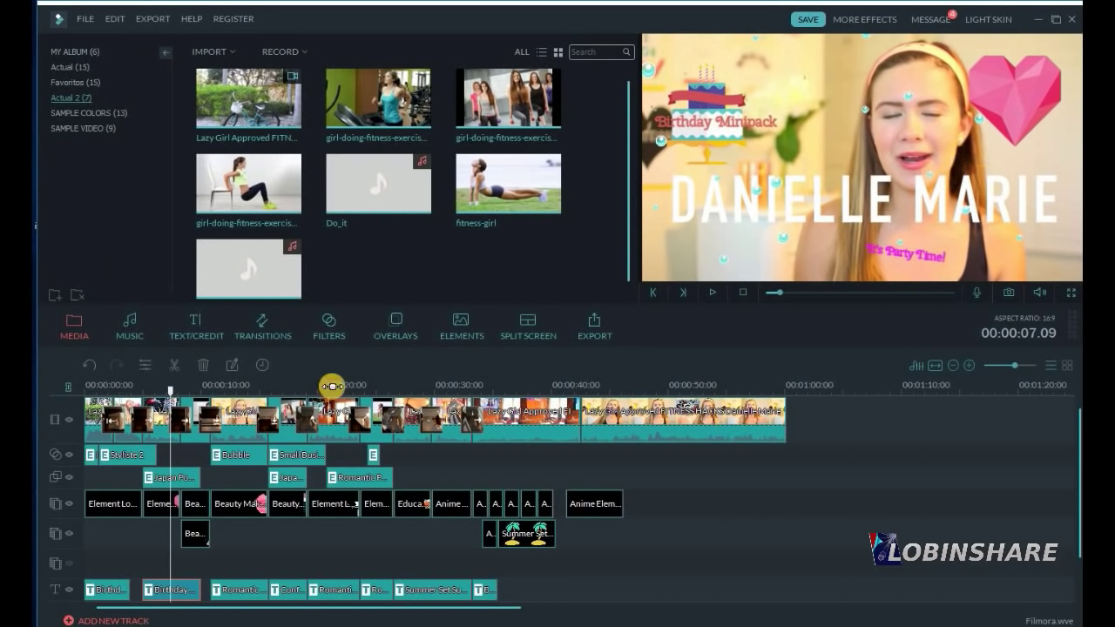
Replace the "Text Here" placeholder in the Romantic title at 00:00:20.22 with "Go on Girl !!!" and apply it.
{"action": "mouse_move", "coordinate": [332, 386]}
{"action": "left_mouse_down"}
{"action": "mouse_move", "coordinate": [307, 386]}
{"action": "mouse_move", "coordinate": [328, 390]}
{"action": "left_mouse_up"}
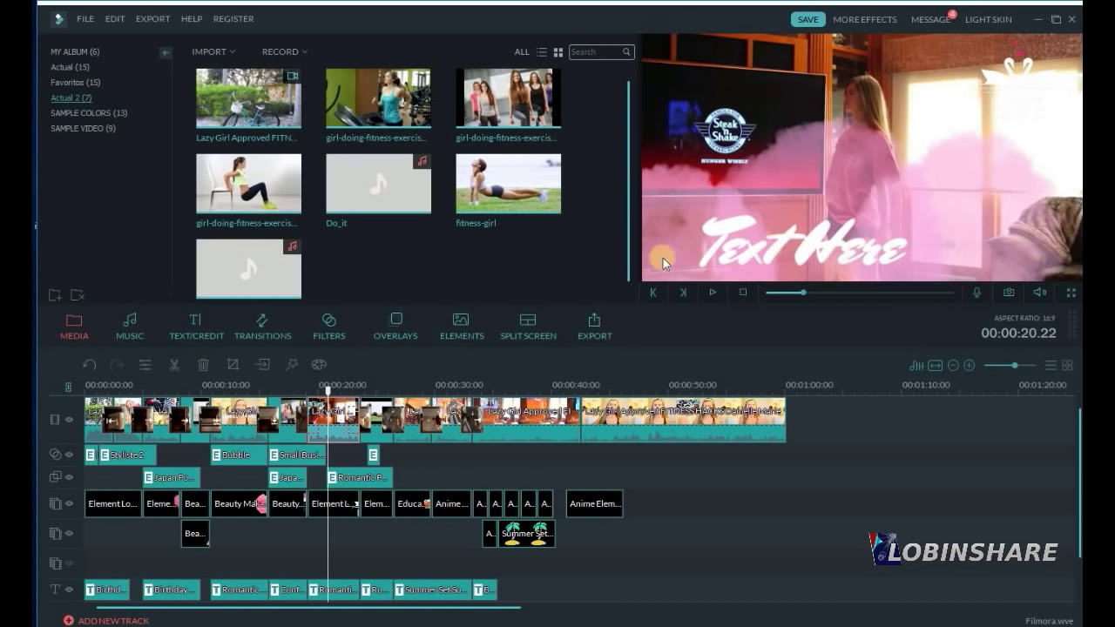
{"action": "left_click", "coordinate": [338, 589]}
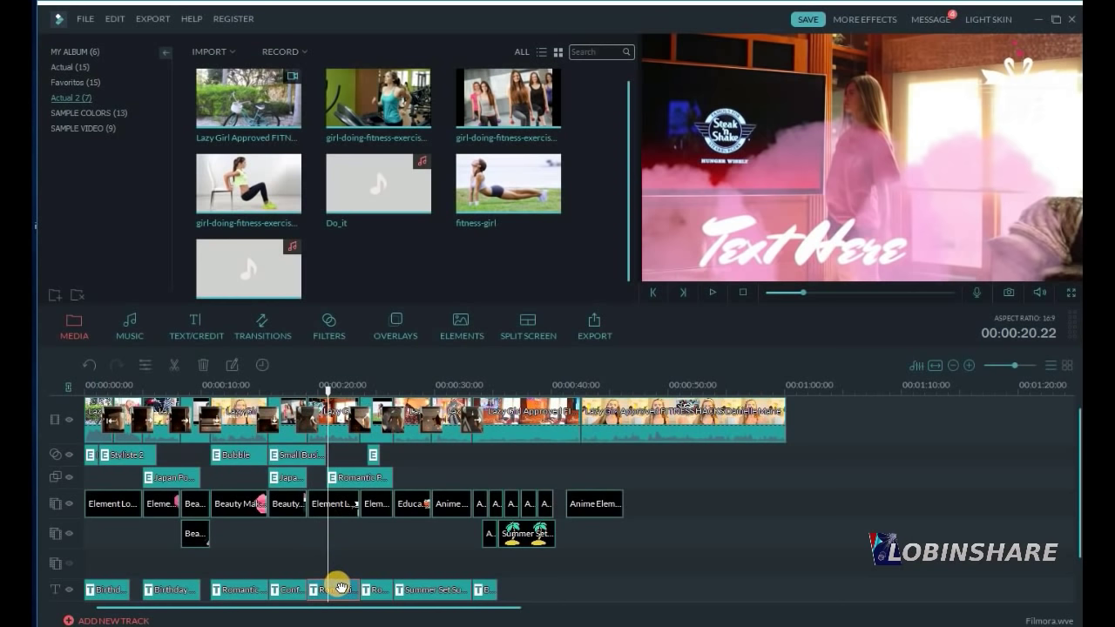
{"action": "double_click", "coordinate": [339, 588]}
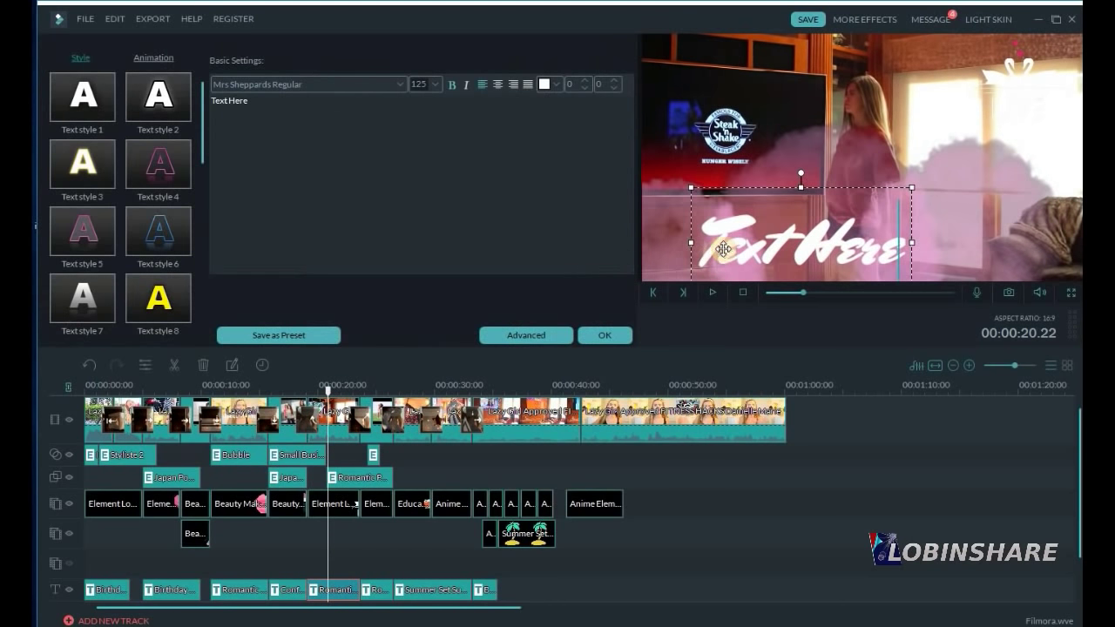
{"action": "type", "text": "Go on Gir"}
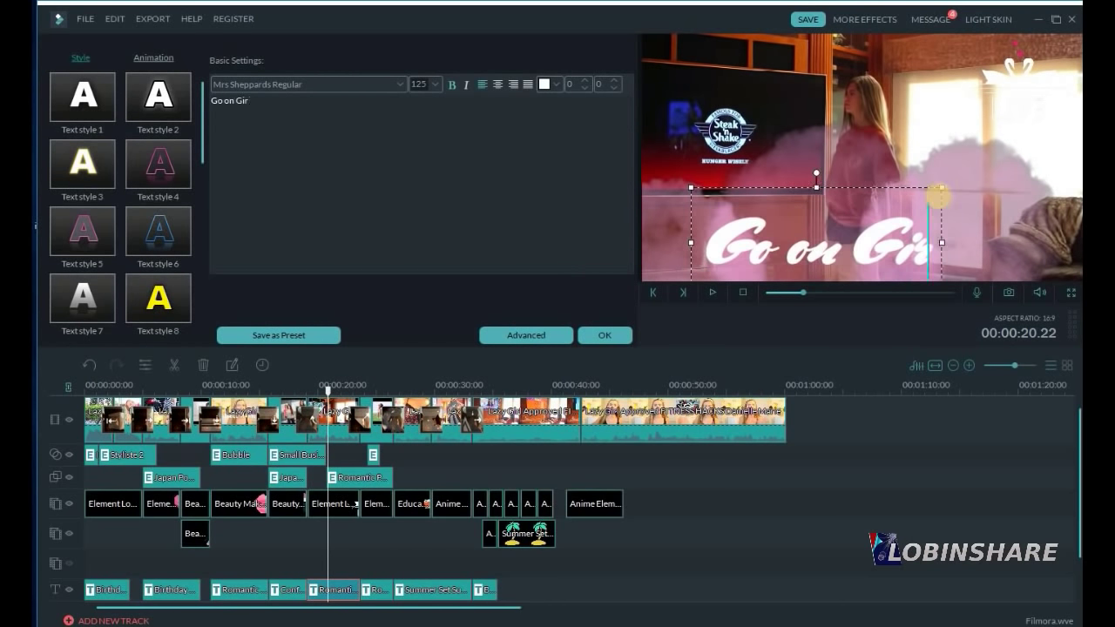
{"action": "type", "text": "l !!!"}
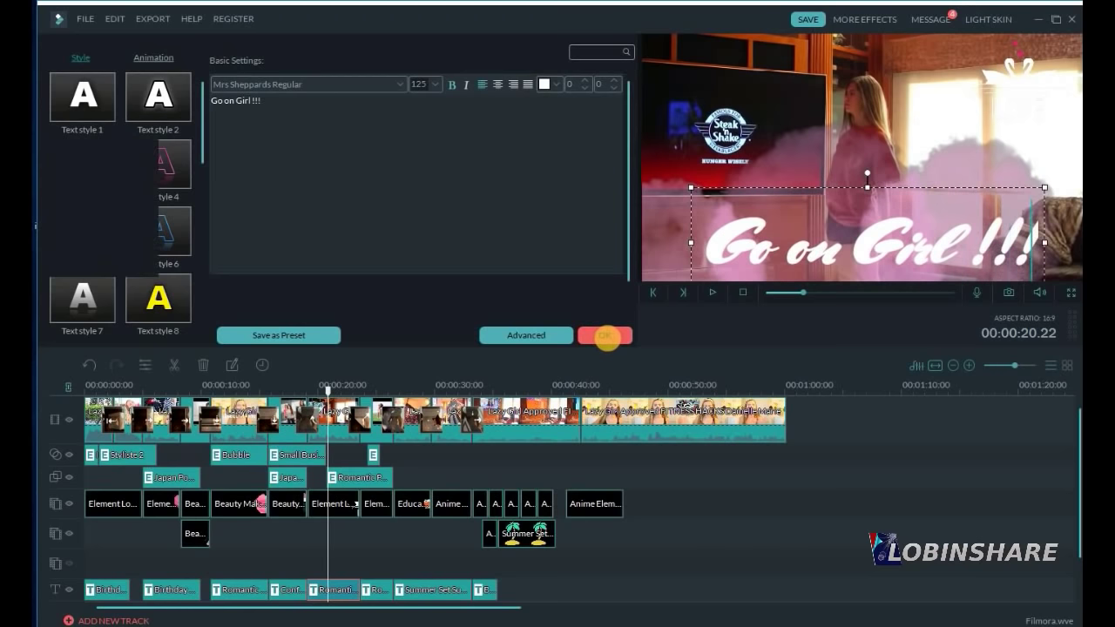
{"action": "left_click", "coordinate": [605, 336]}
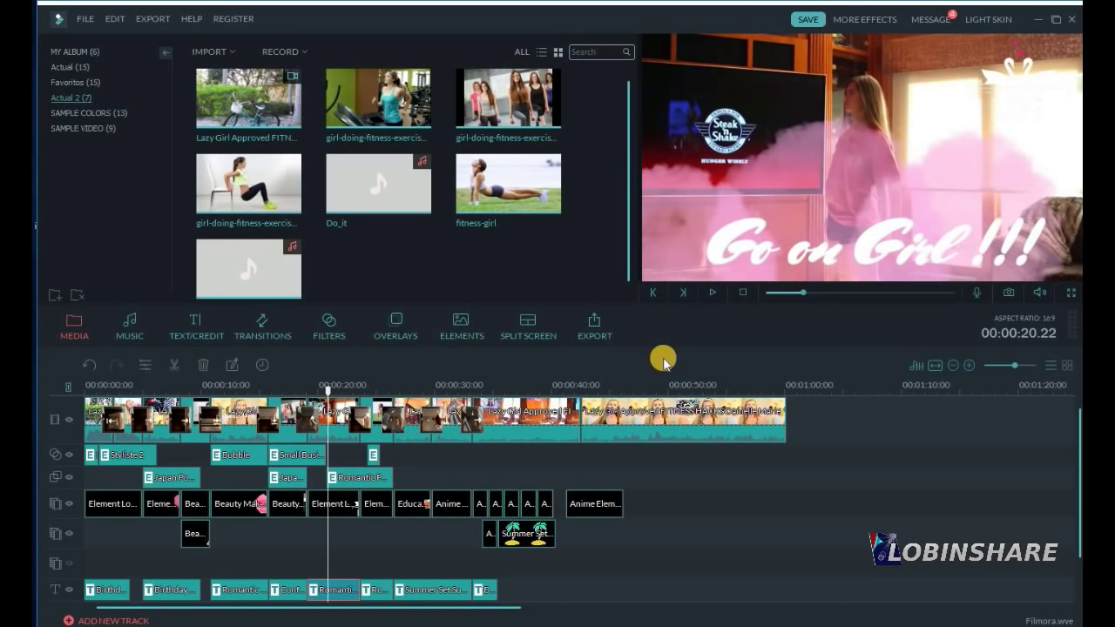
Set the 3D LUT of the group photo clip at 00:00:15.18 to None and apply it.
{"action": "left_click", "coordinate": [291, 417]}
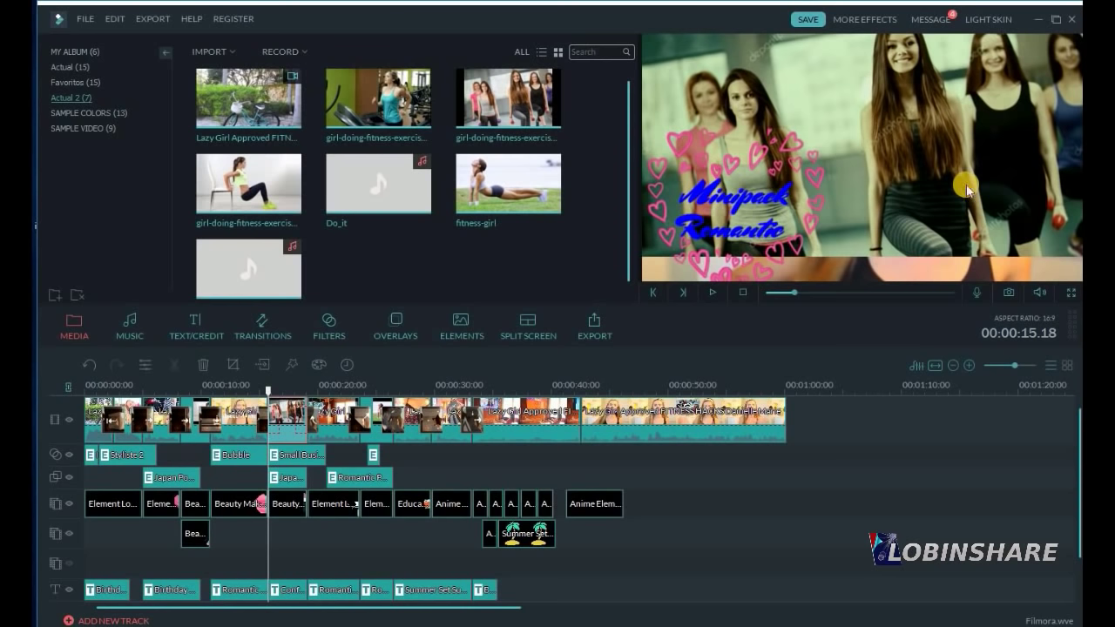
{"action": "left_click", "coordinate": [145, 365]}
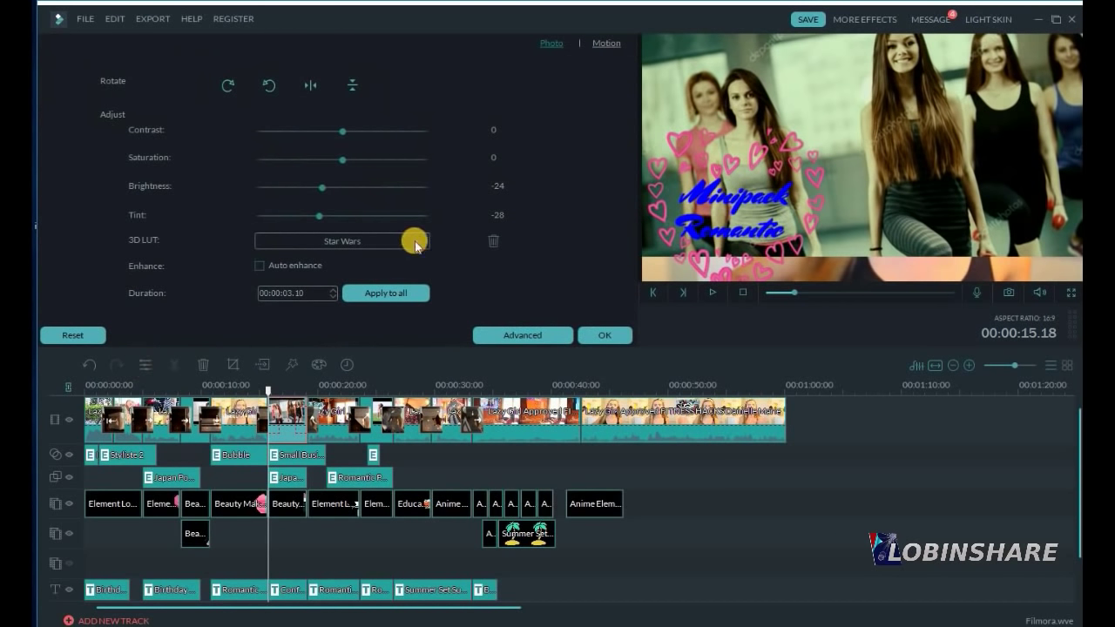
{"action": "left_click", "coordinate": [417, 241]}
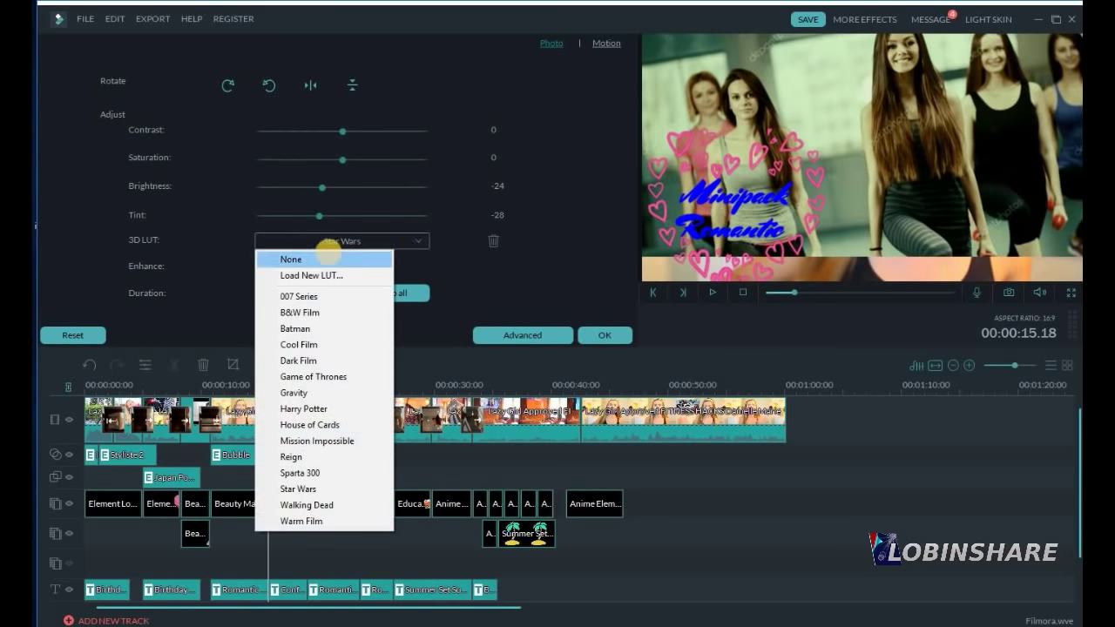
{"action": "left_click", "coordinate": [316, 260]}
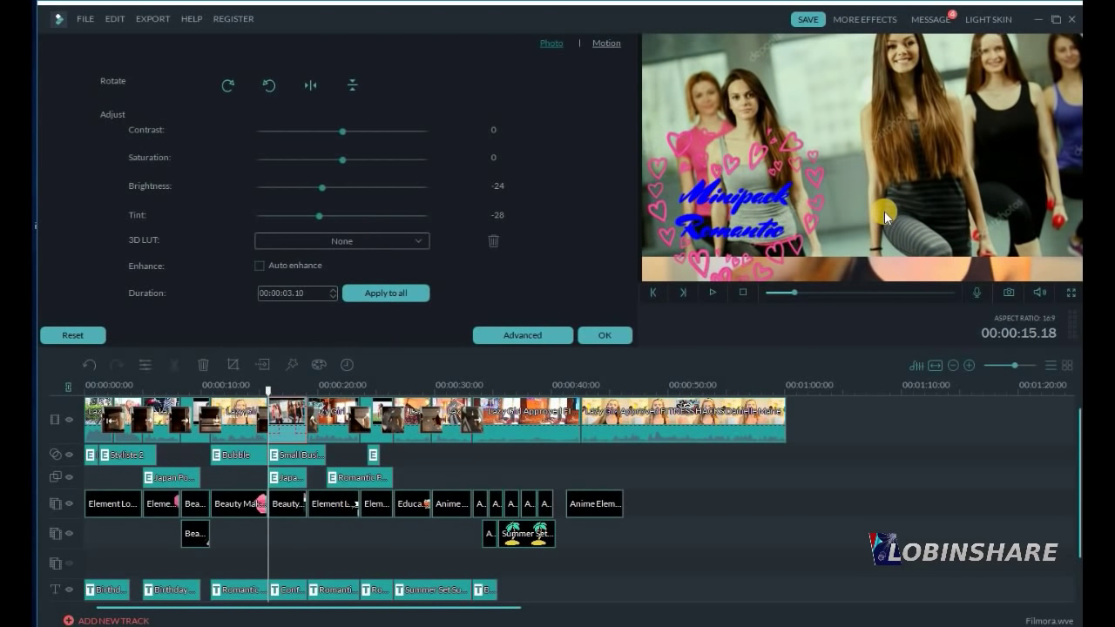
{"action": "left_click", "coordinate": [600, 335]}
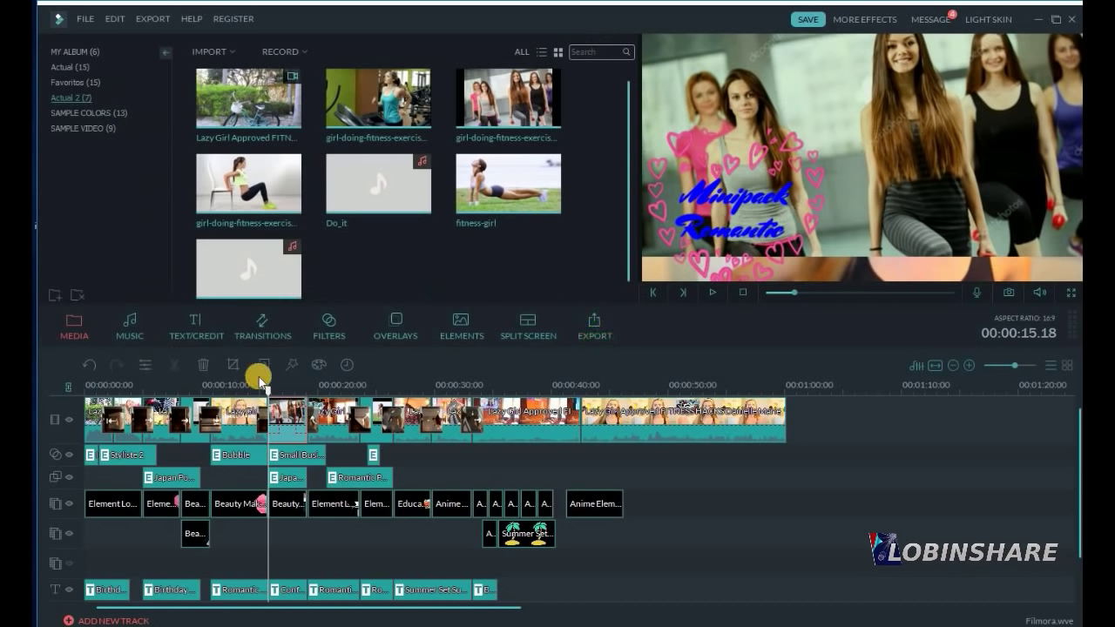
Add the green Small Business Web overlay from the Business category at 00:00:00.00 on the overlay track and play it from the start.
{"action": "left_click", "coordinate": [84, 390]}
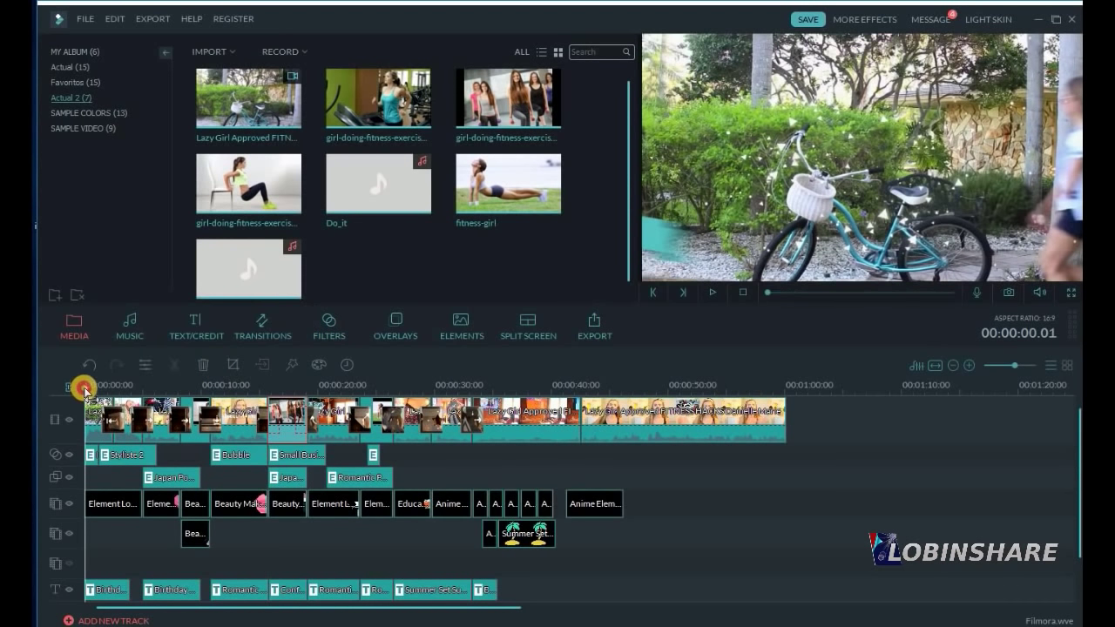
{"action": "left_click", "coordinate": [711, 293]}
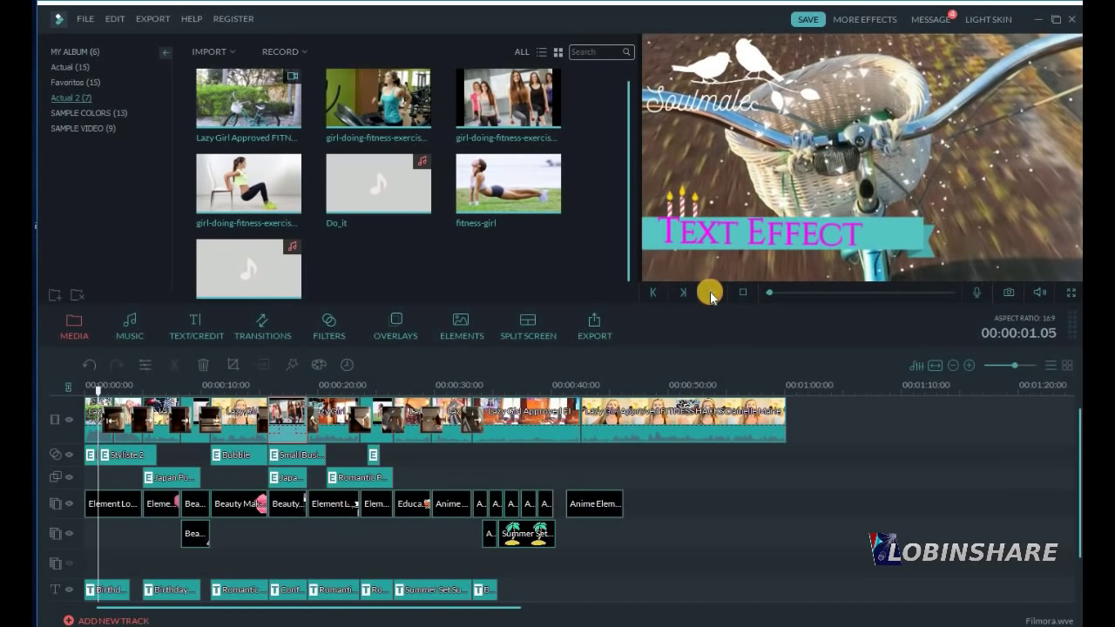
{"action": "left_click", "coordinate": [711, 293]}
{"action": "left_click", "coordinate": [84, 390]}
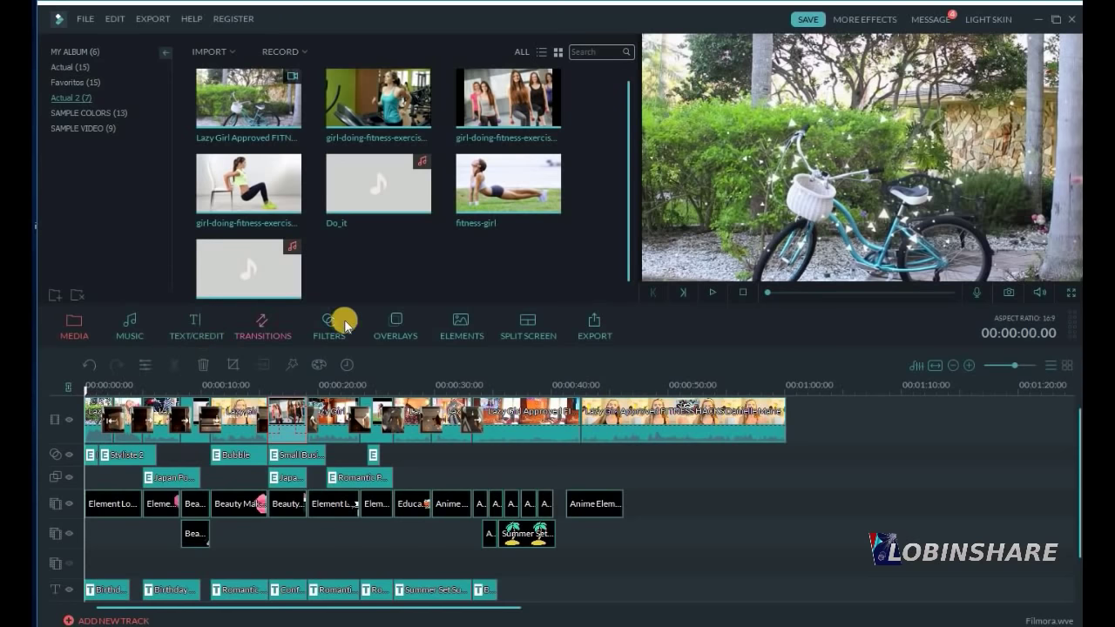
{"action": "left_click", "coordinate": [392, 325]}
{"action": "left_click", "coordinate": [68, 174]}
{"action": "left_click", "coordinate": [470, 208]}
{"action": "left_click_drag", "start_coordinate": [470, 207], "coordinate": [89, 469]}
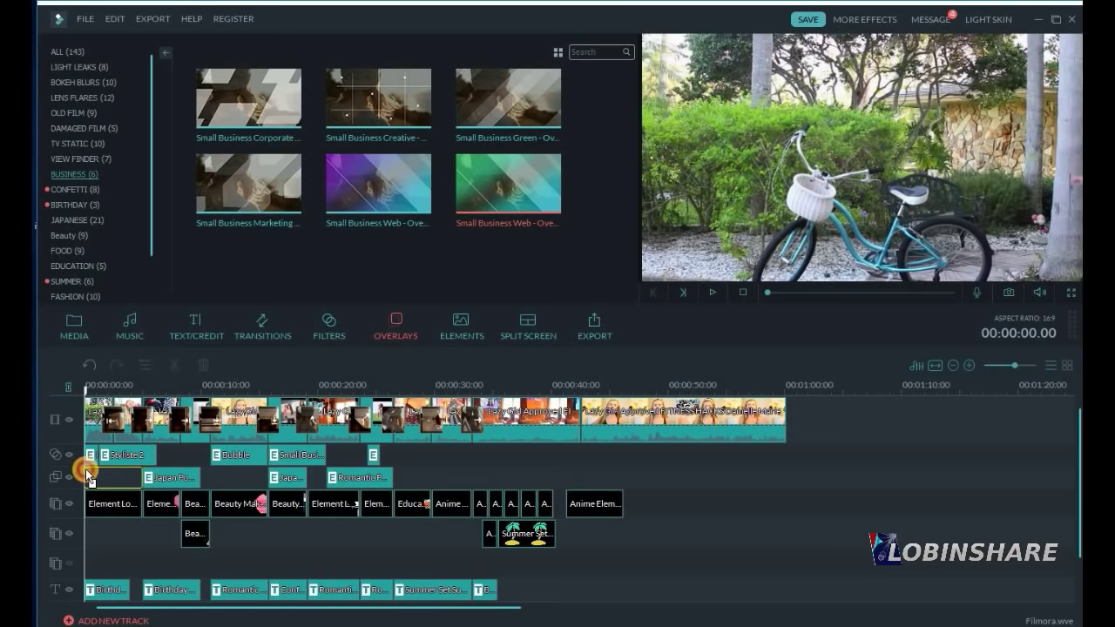
{"action": "left_click", "coordinate": [85, 388]}
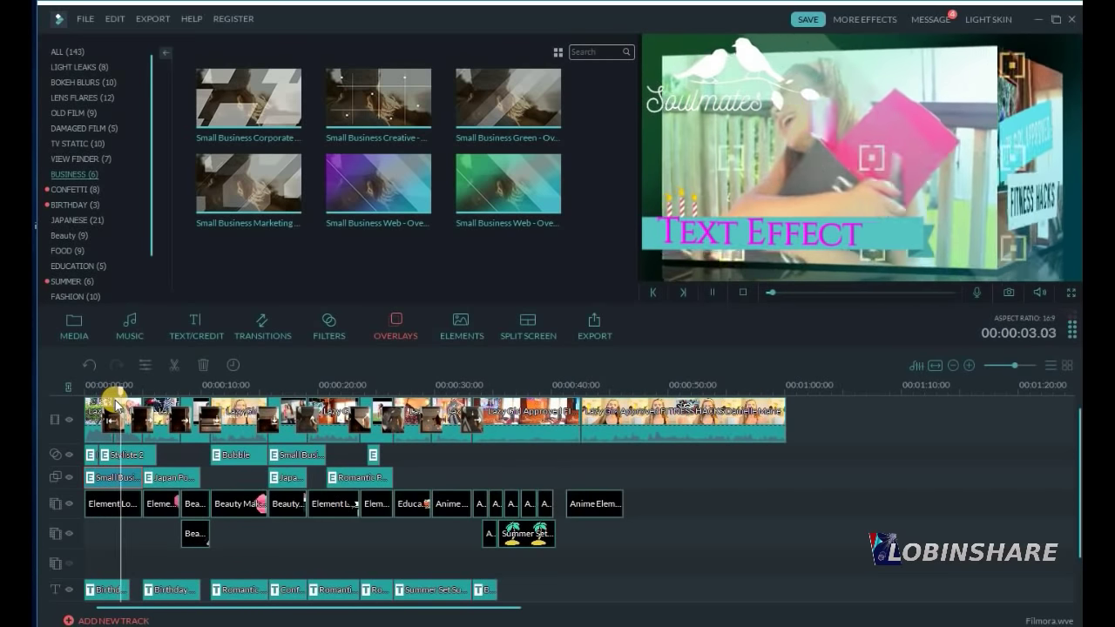
Add the purple Small Business Web overlay from the Business category at 00:00:10.21 on the overlay track.
{"action": "key", "text": "space"}
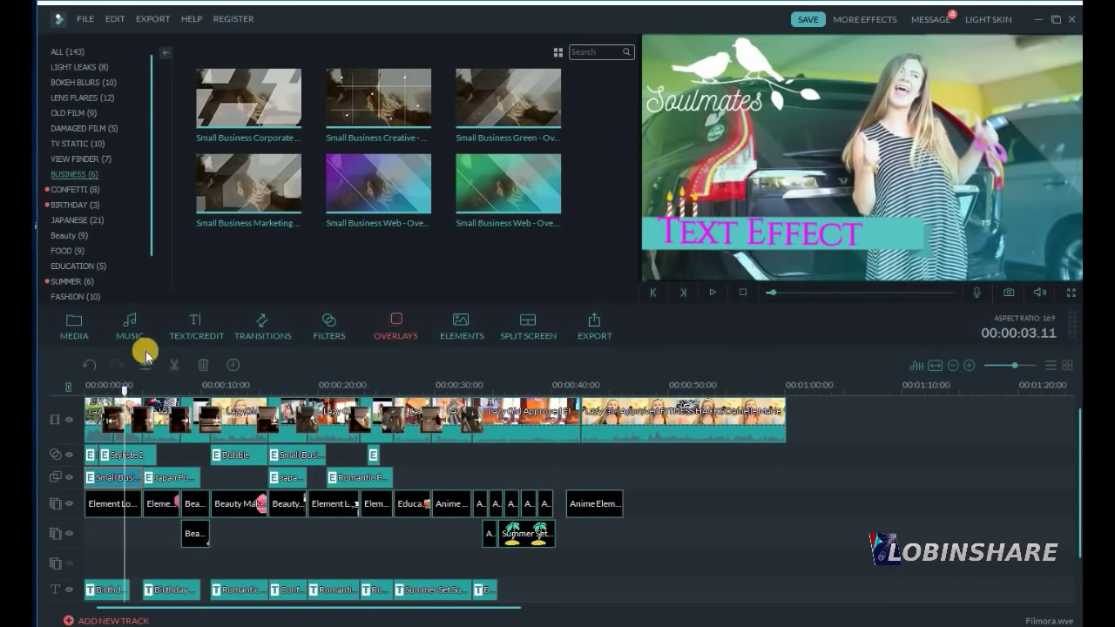
{"action": "left_click", "coordinate": [233, 386]}
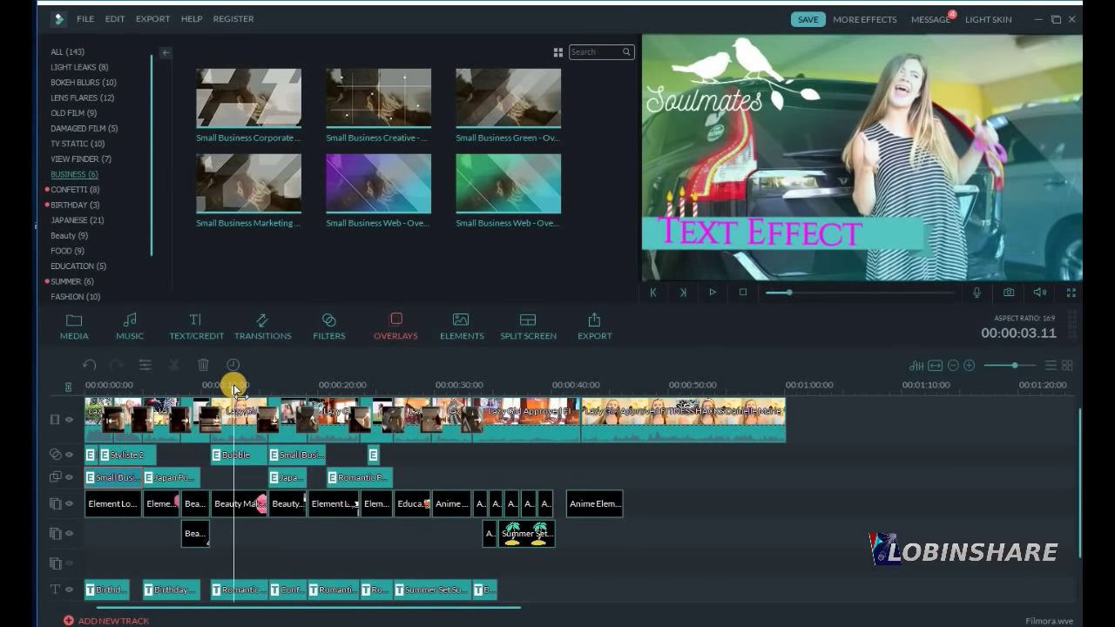
{"action": "left_click", "coordinate": [399, 183]}
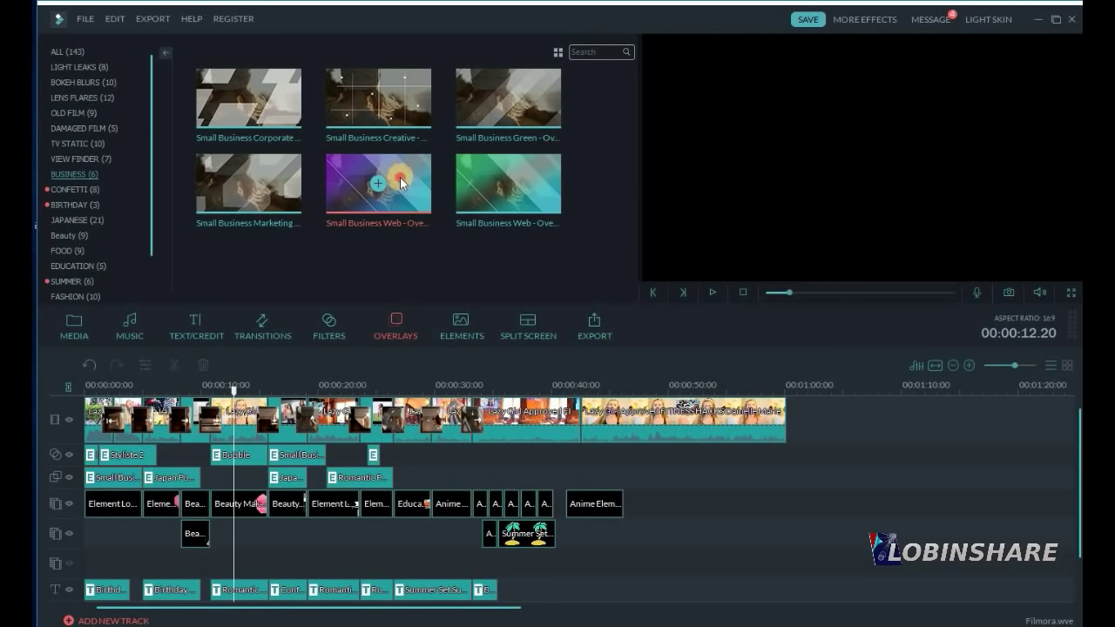
{"action": "left_click_drag", "start_coordinate": [401, 182], "coordinate": [214, 478]}
Add Small Business overlays to the filter track: Green at 00:00:06.06, Corporate at 00:00:26.13 and two more from 00:00:33.06 onwards.
{"action": "left_click", "coordinate": [170, 389]}
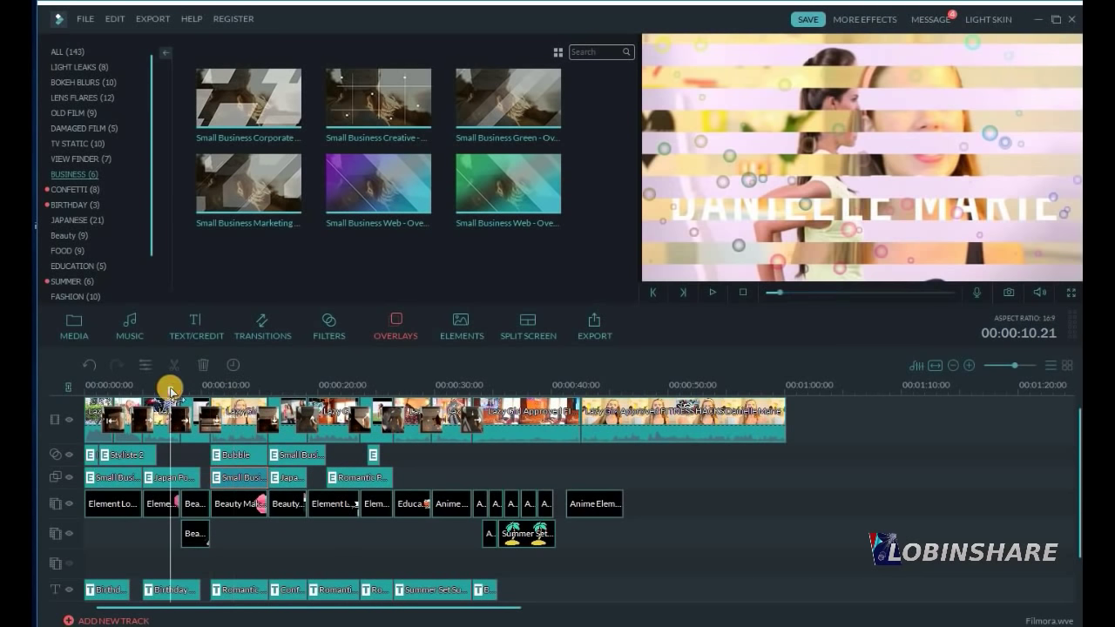
{"action": "left_click", "coordinate": [475, 116]}
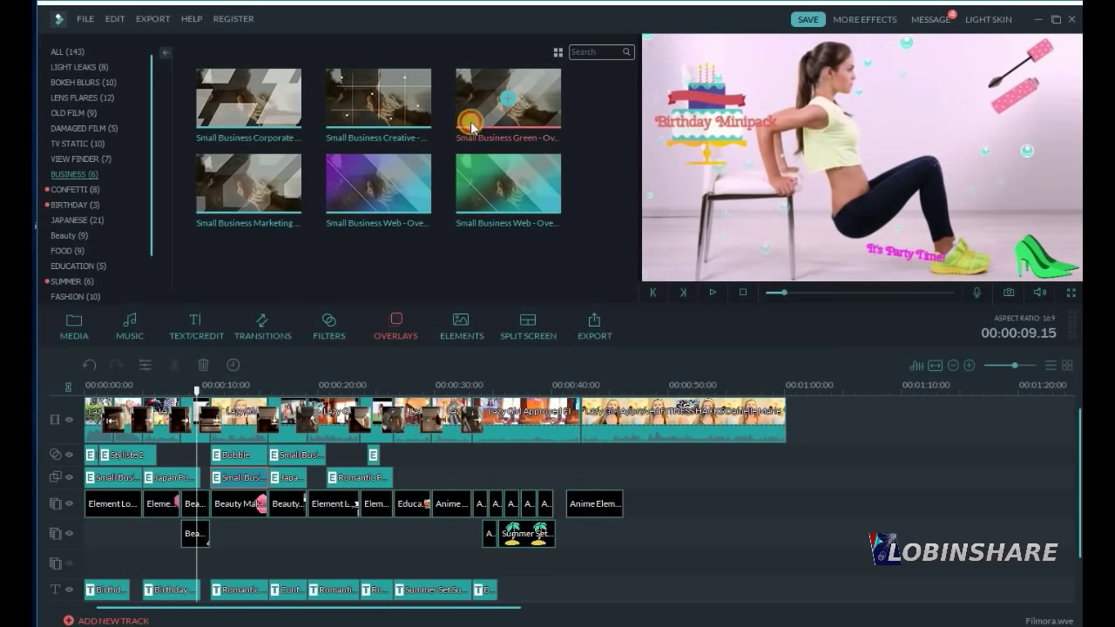
{"action": "left_click_drag", "start_coordinate": [474, 116], "coordinate": [175, 464]}
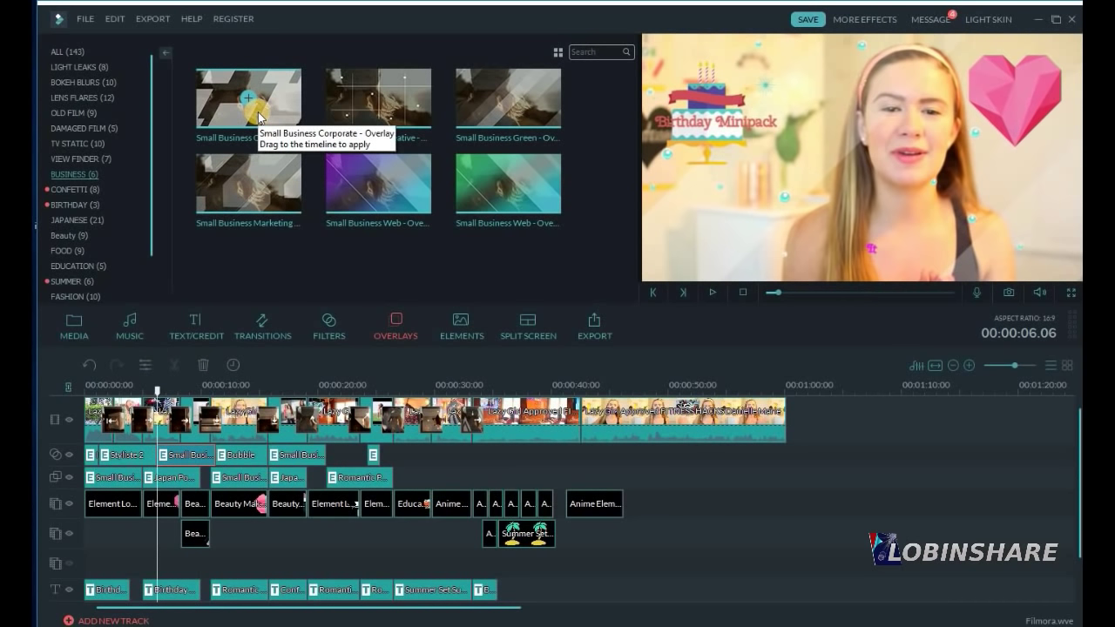
{"action": "left_click_drag", "start_coordinate": [259, 117], "coordinate": [423, 454]}
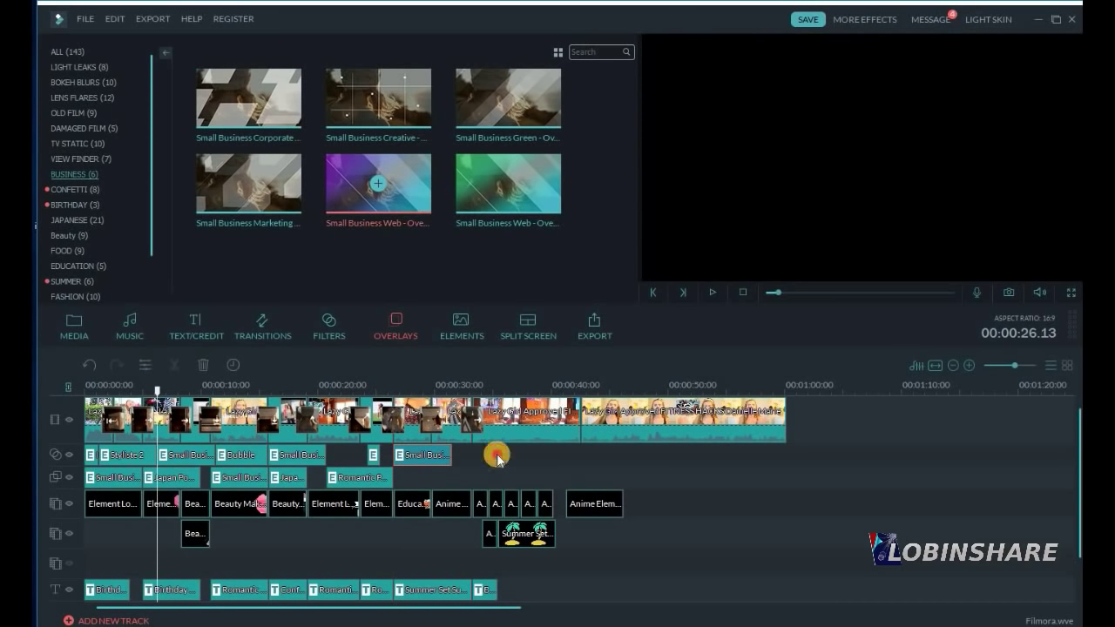
{"action": "left_click_drag", "start_coordinate": [498, 460], "coordinate": [567, 456]}
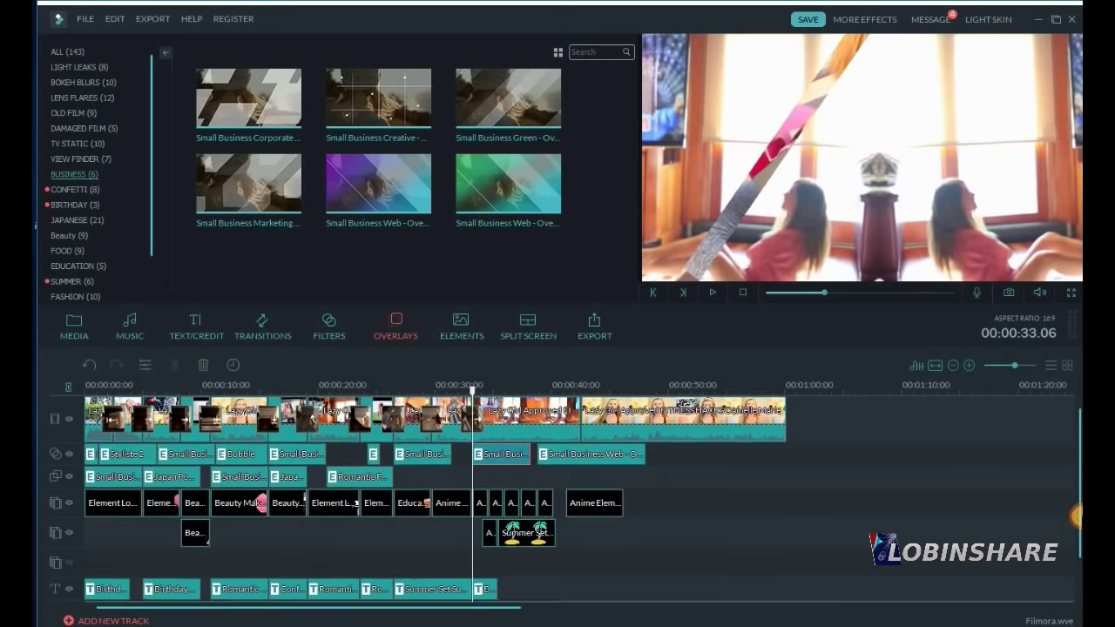
Play the start of the project and delete the "Lady Lane - The Pink Everland Sky" music from the audio track.
{"action": "left_click_drag", "start_coordinate": [1079, 515], "coordinate": [1078, 552]}
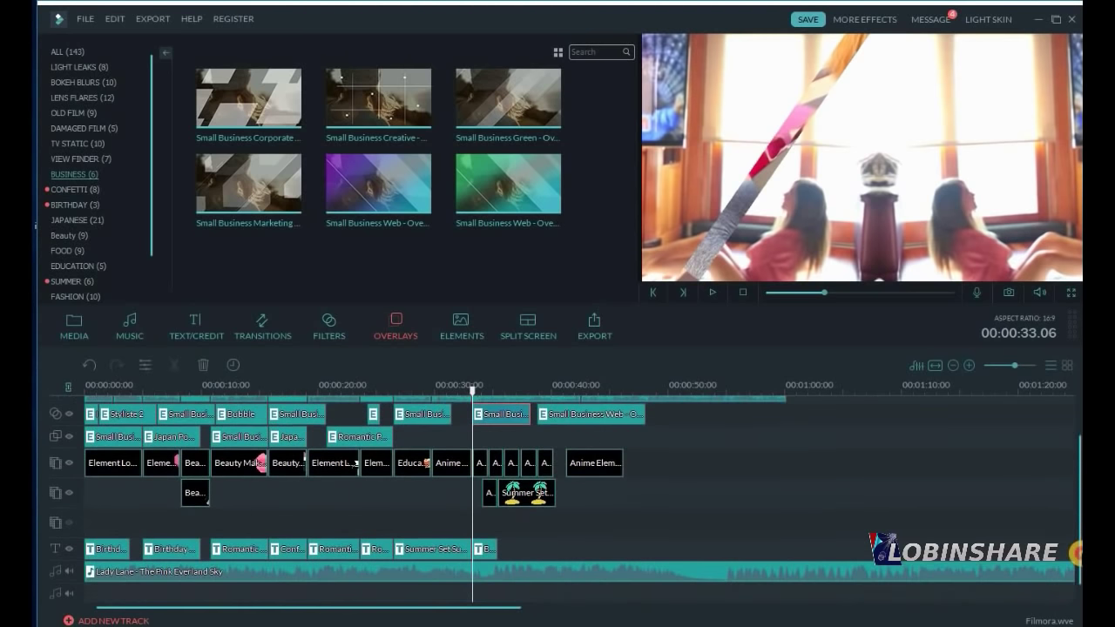
{"action": "left_click", "coordinate": [254, 571]}
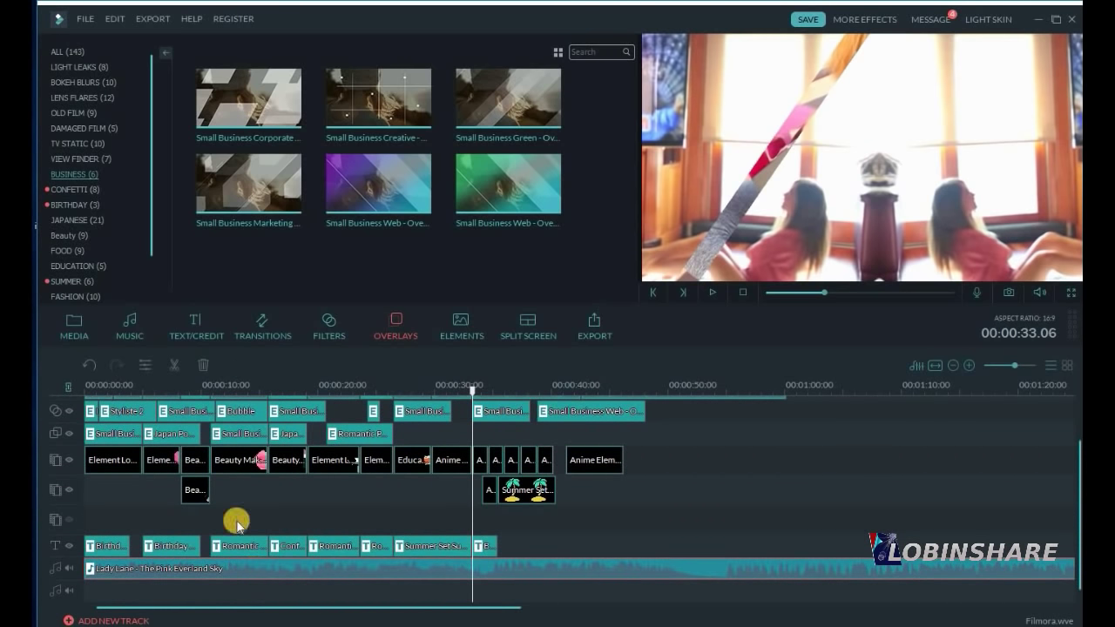
{"action": "left_click", "coordinate": [90, 384]}
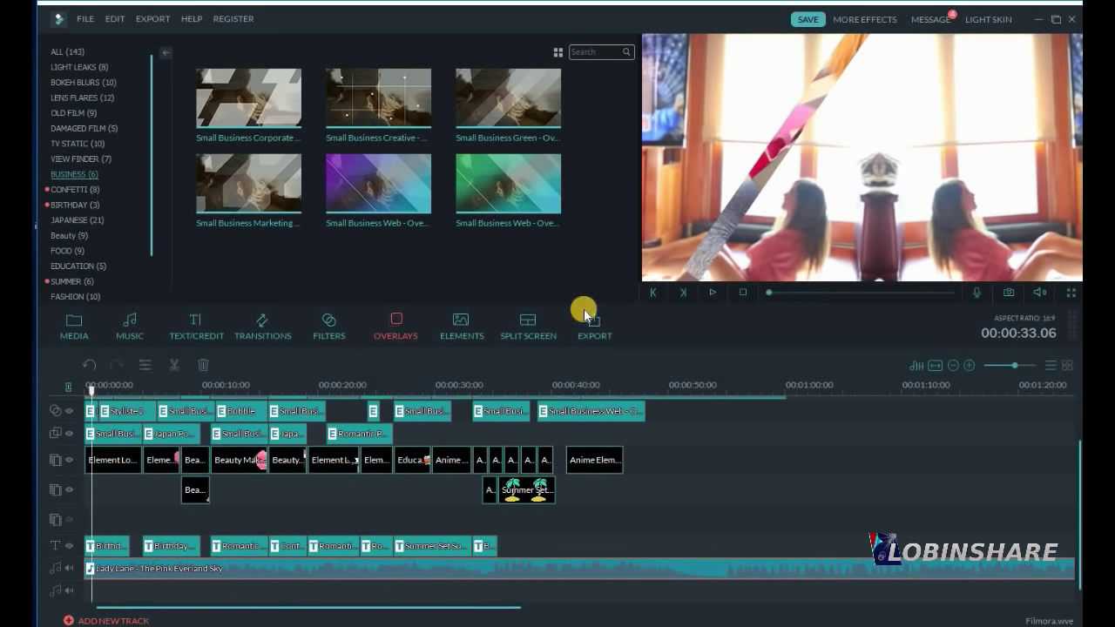
{"action": "left_click", "coordinate": [711, 293]}
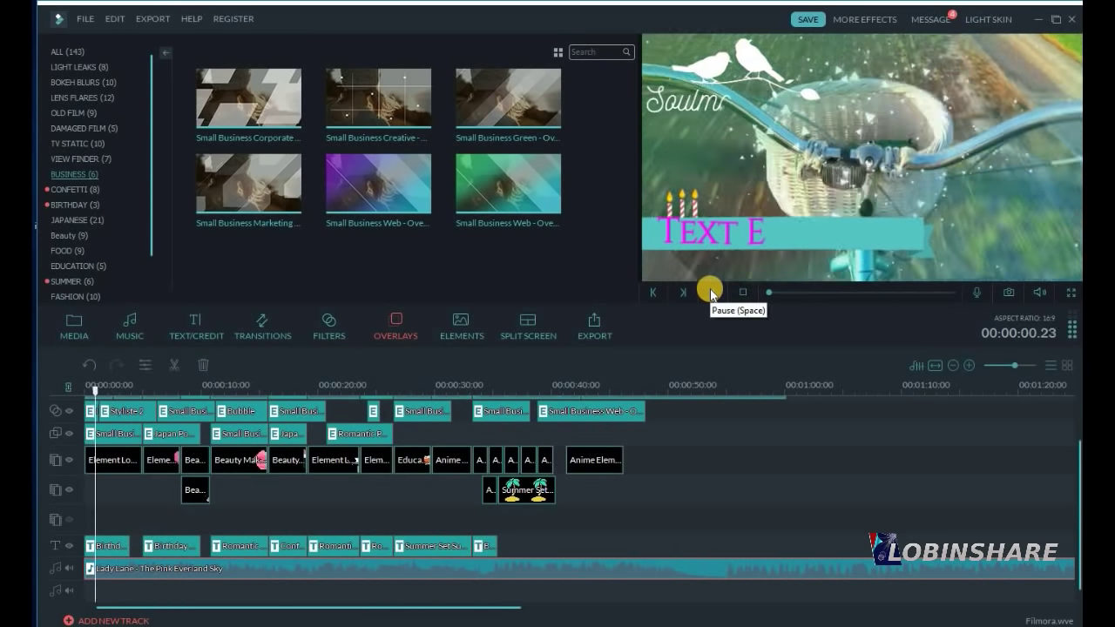
{"action": "left_click", "coordinate": [711, 292]}
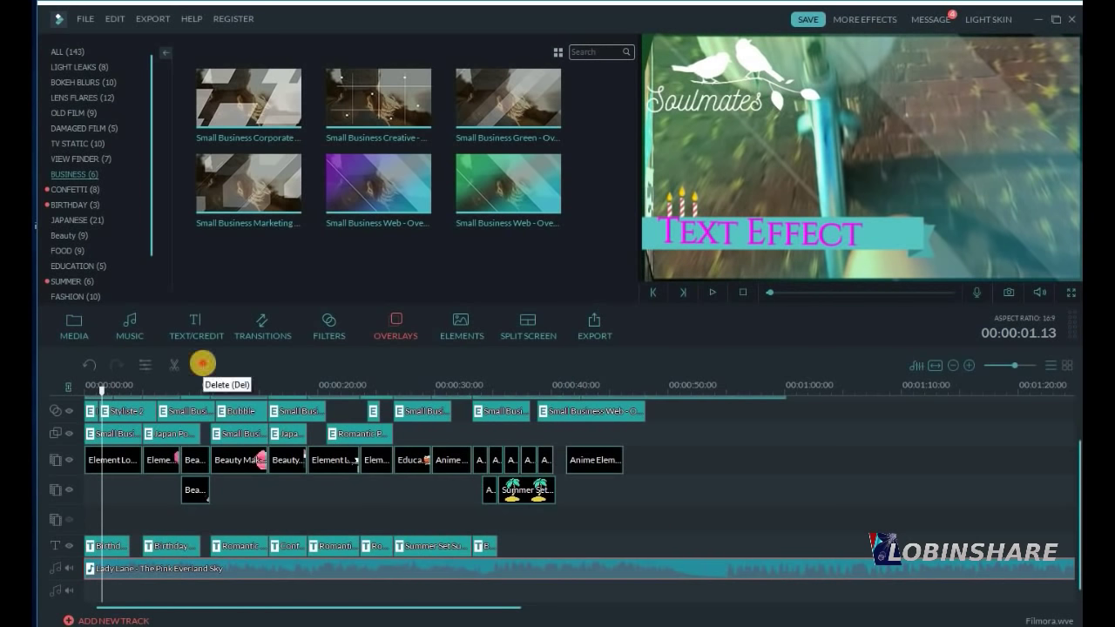
{"action": "left_click", "coordinate": [203, 364]}
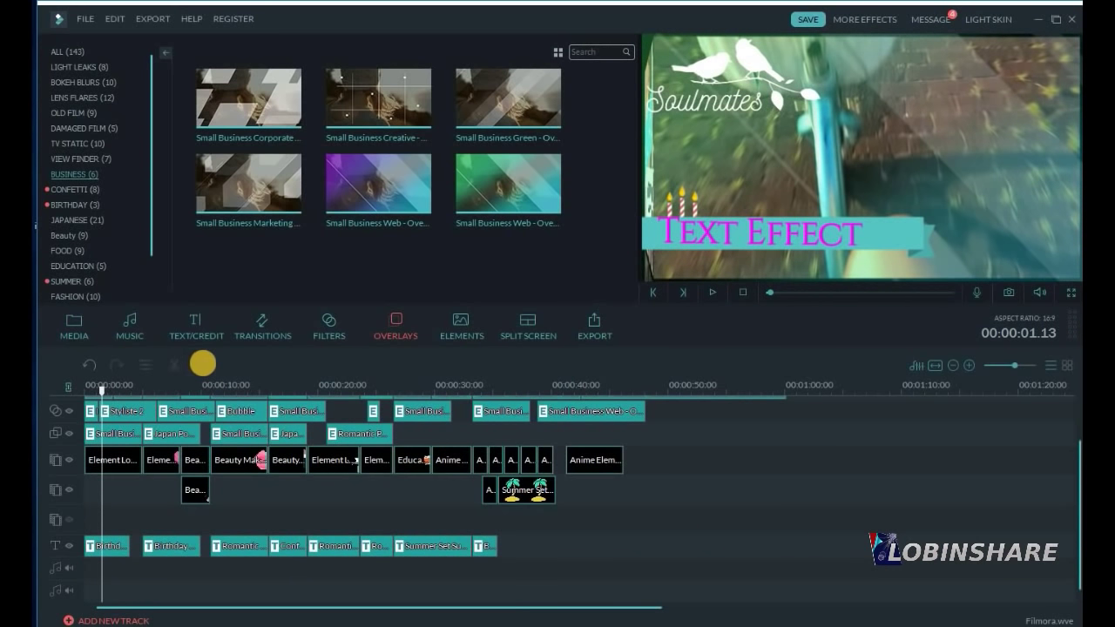
Add "Ed Sheeran - Shape Of You (BKAYE Remix)" from the Actual 2 album at 00:00:00.00 on the first audio track and preview it.
{"action": "left_click", "coordinate": [77, 331]}
{"action": "left_click", "coordinate": [282, 266]}
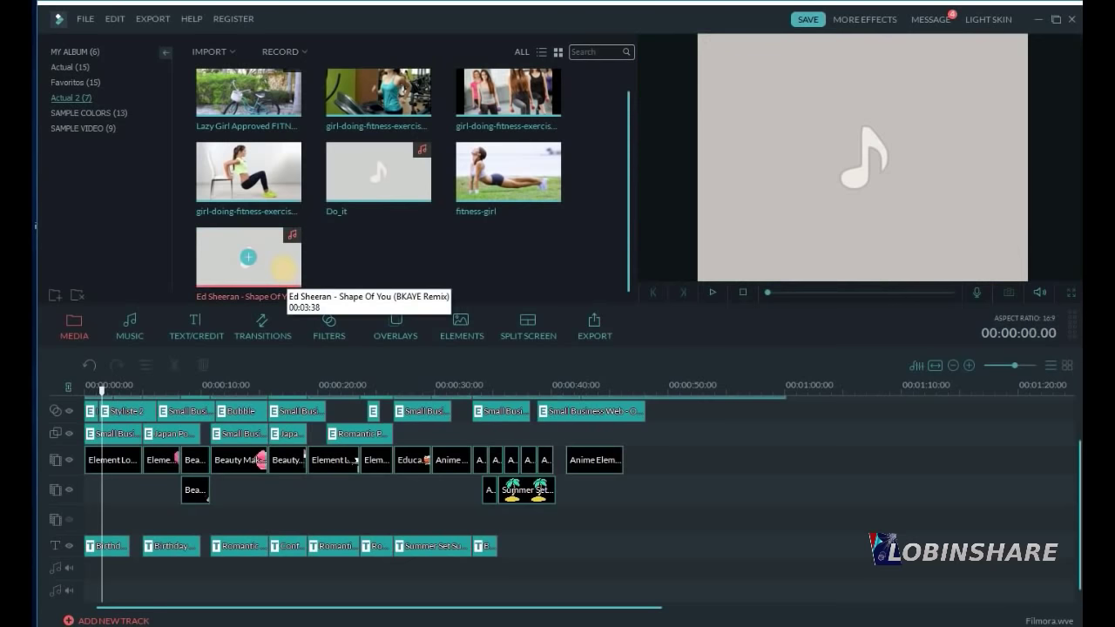
{"action": "left_click_drag", "start_coordinate": [286, 273], "coordinate": [98, 568]}
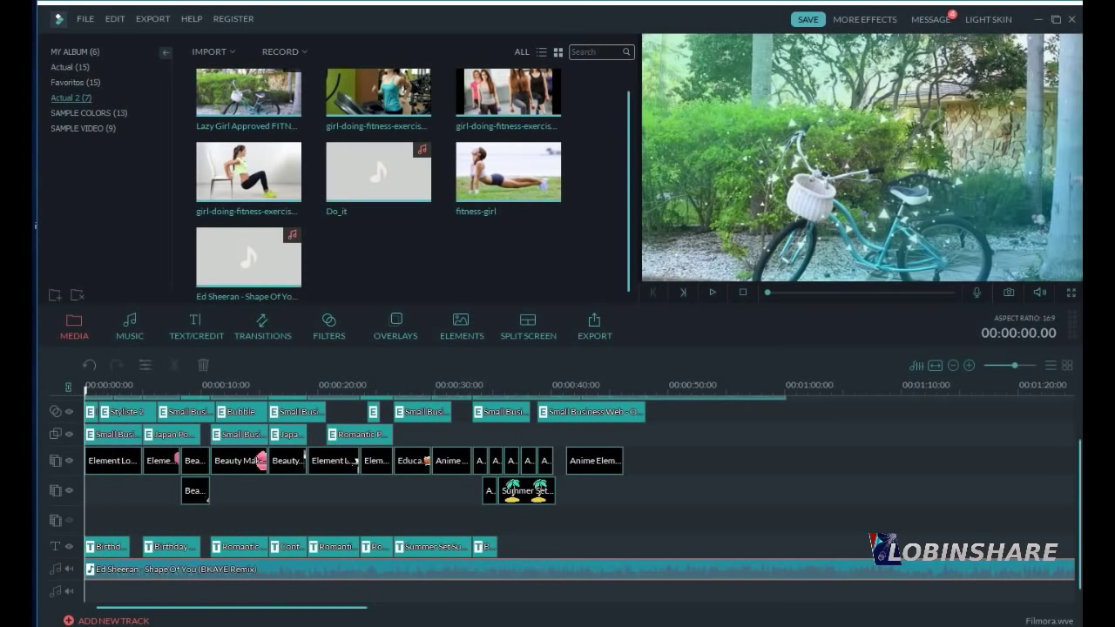
{"action": "key", "text": "space"}
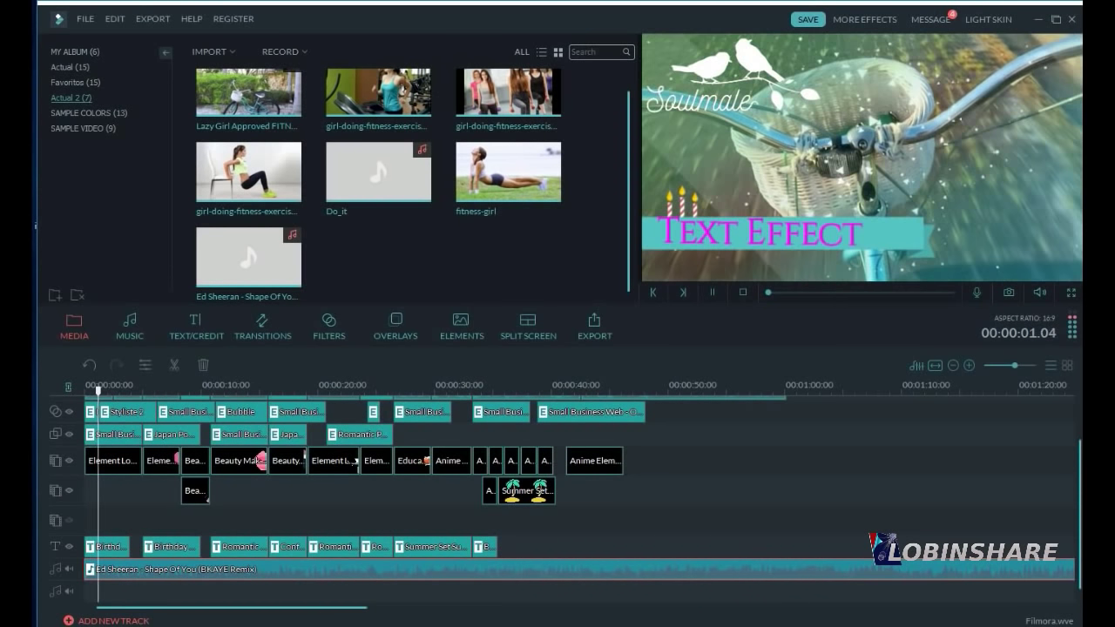
{"action": "key", "text": "space"}
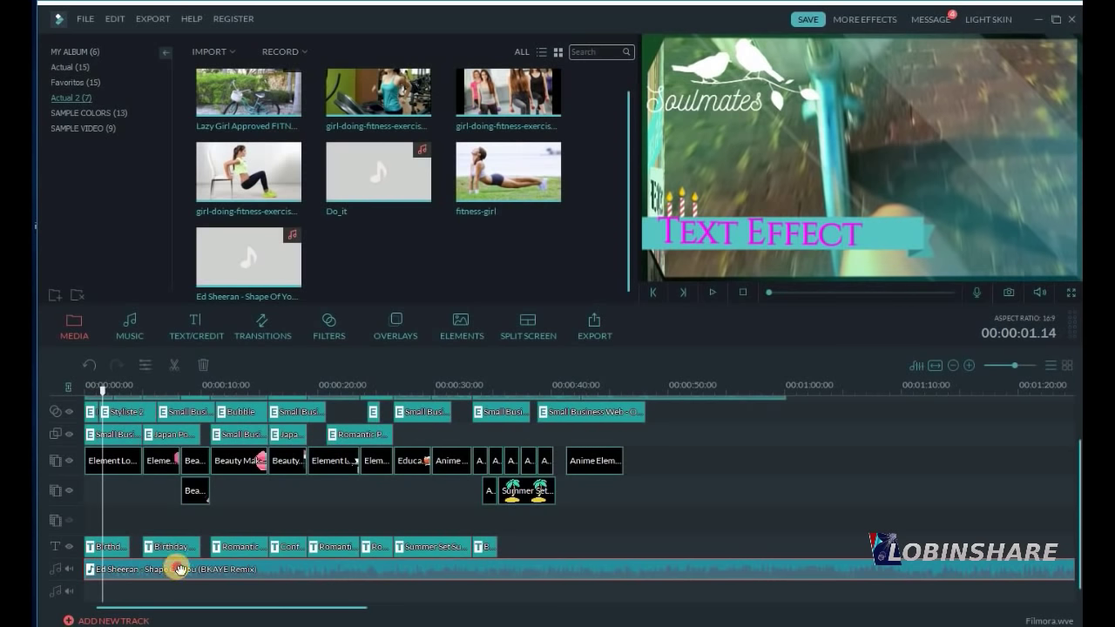
Lower the Shape Of You song's volume to about 37, apply it and listen to the result.
{"action": "left_click", "coordinate": [147, 365]}
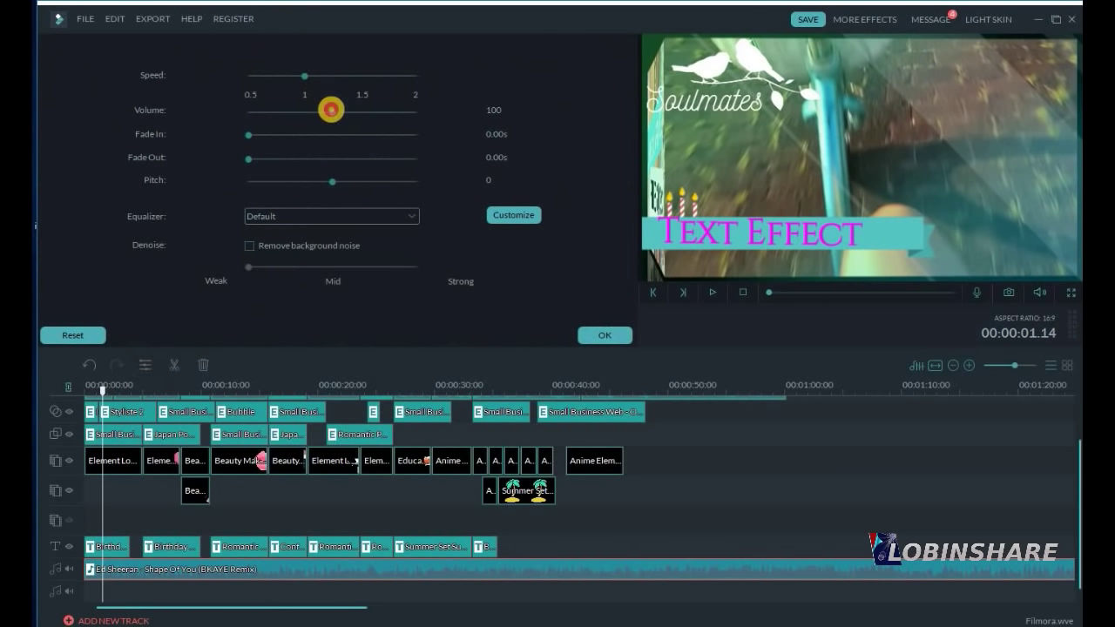
{"action": "left_click_drag", "start_coordinate": [331, 109], "coordinate": [285, 117]}
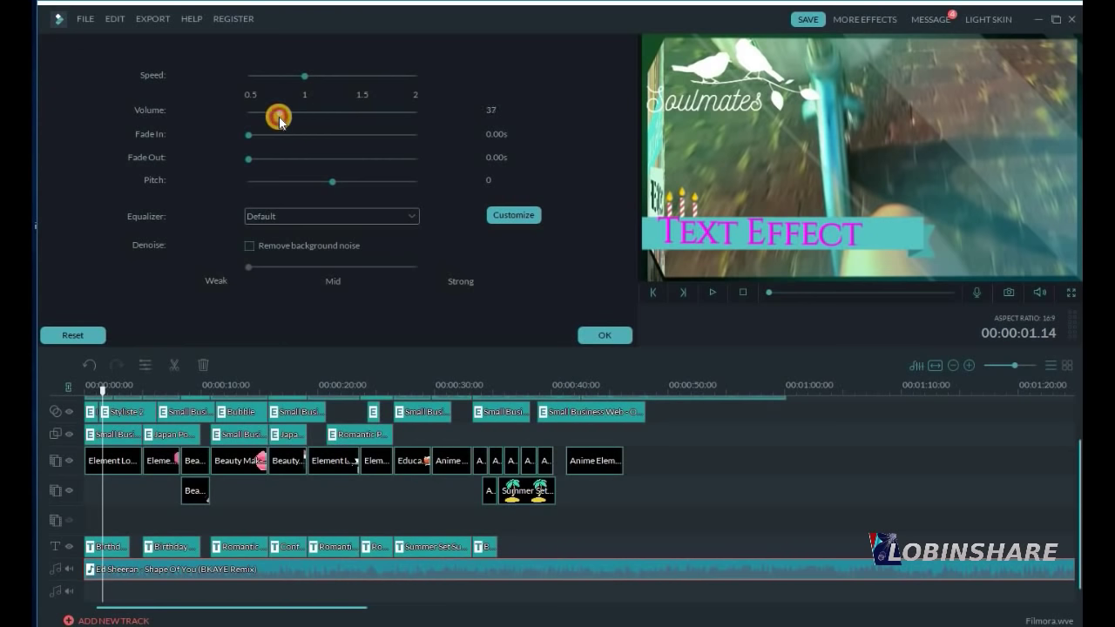
{"action": "left_click", "coordinate": [605, 334]}
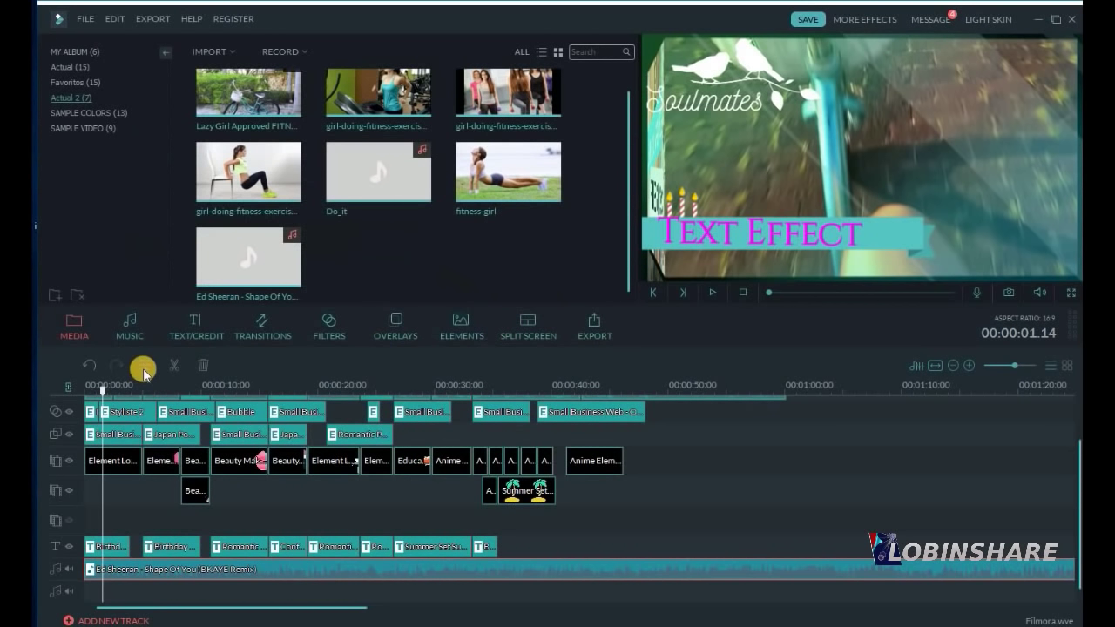
{"action": "left_click", "coordinate": [711, 292]}
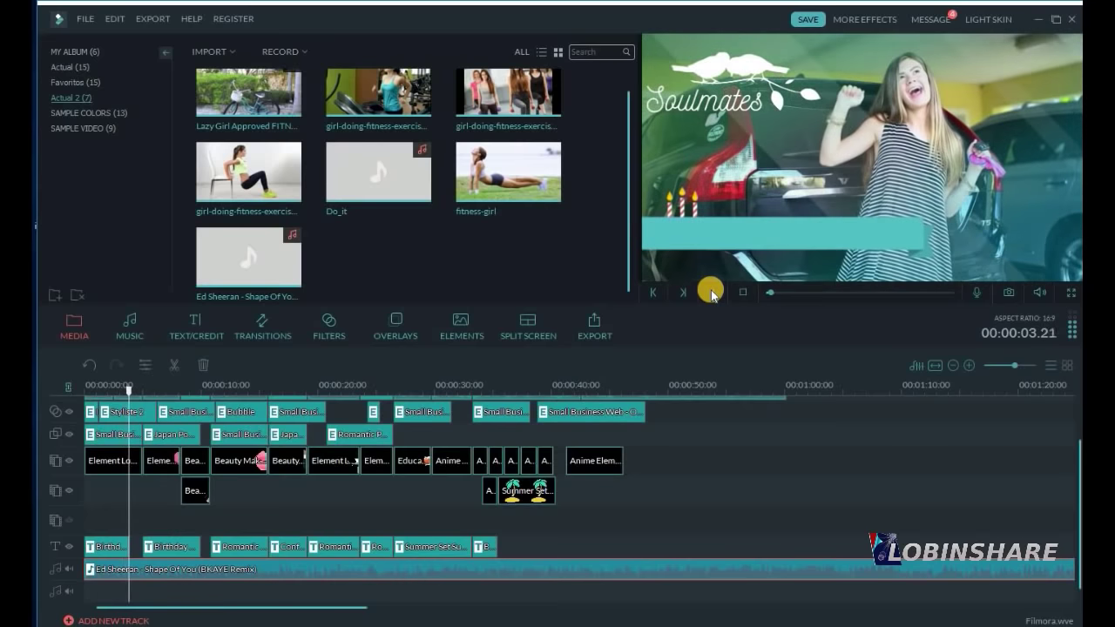
{"action": "left_click", "coordinate": [711, 293]}
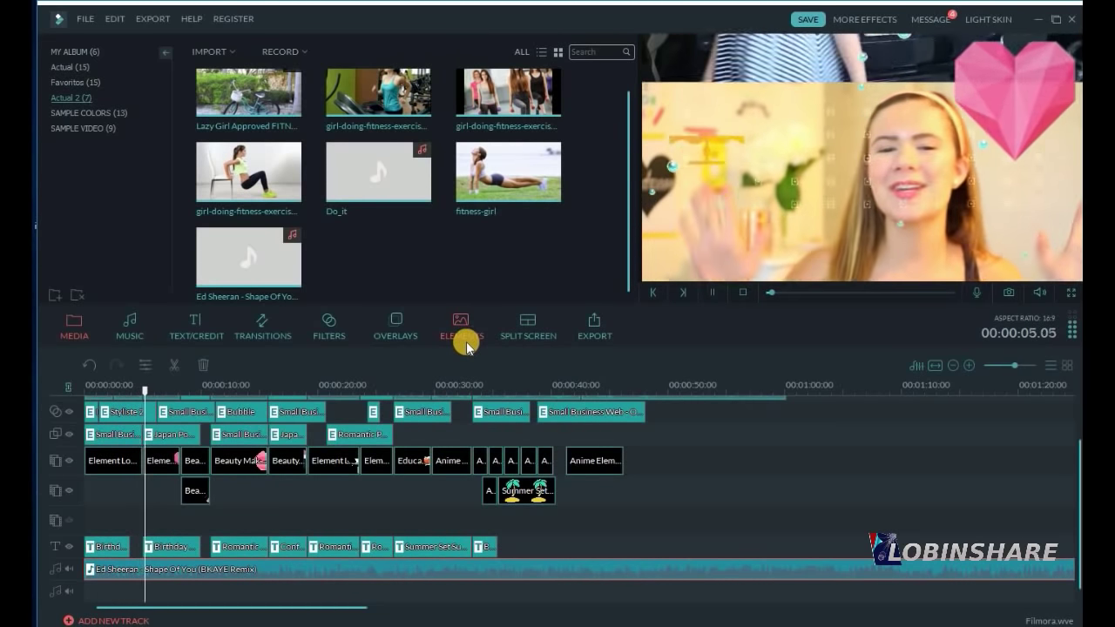
{"action": "left_click", "coordinate": [712, 292]}
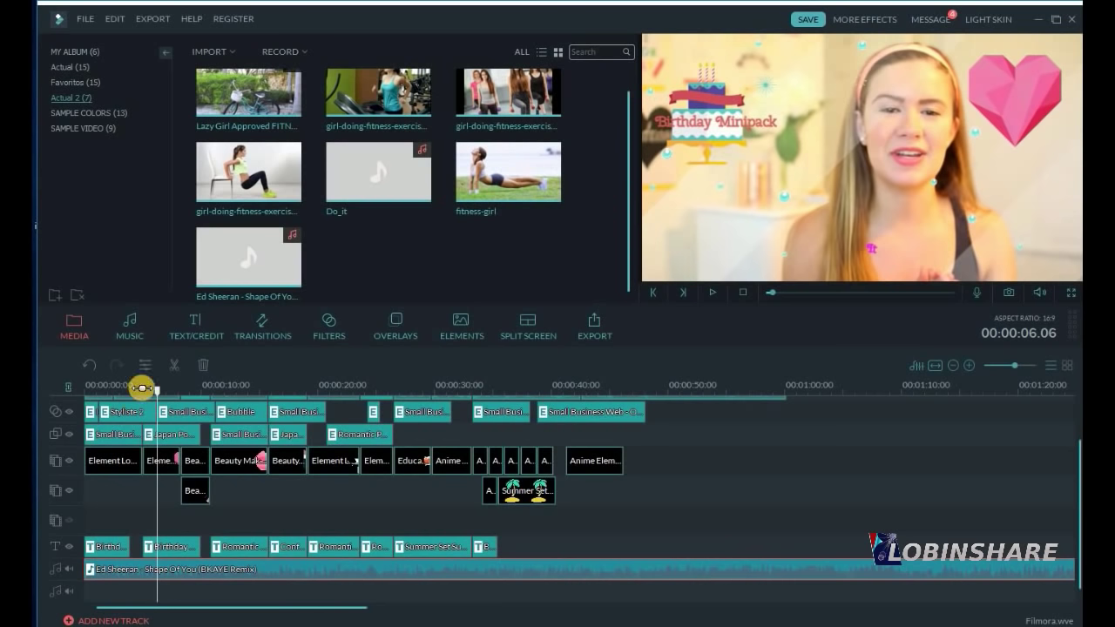
Split the song at 00:00:08.00, delete its first part, move the remainder to 00:00:00.00 and play the beginning.
{"action": "left_click_drag", "start_coordinate": [141, 388], "coordinate": [176, 389]}
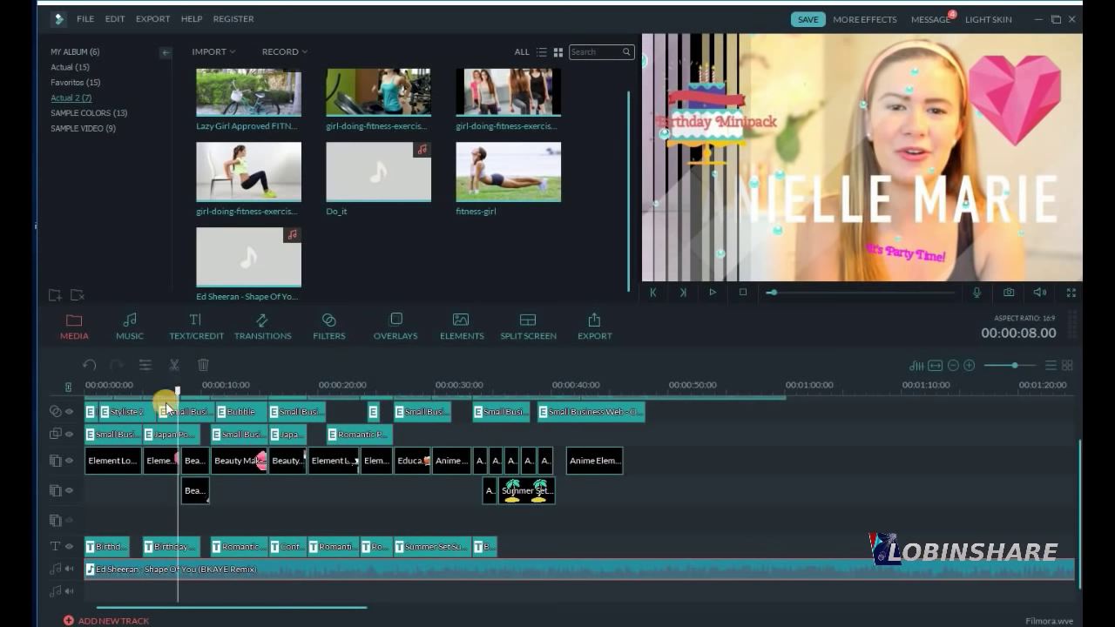
{"action": "left_click", "coordinate": [176, 365]}
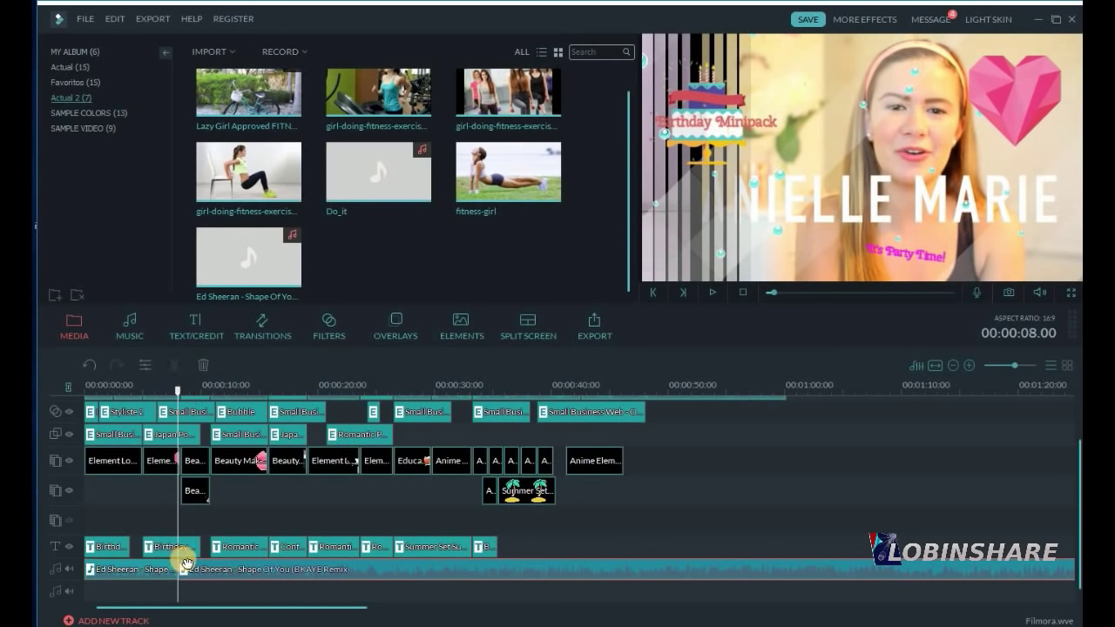
{"action": "left_click", "coordinate": [151, 572]}
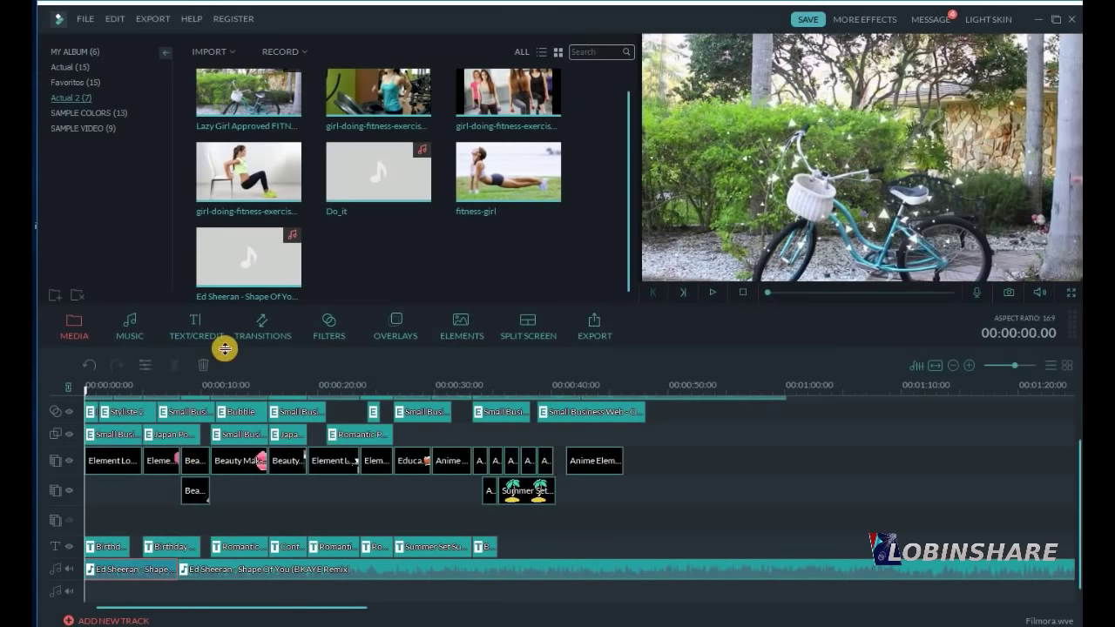
{"action": "left_click", "coordinate": [202, 364]}
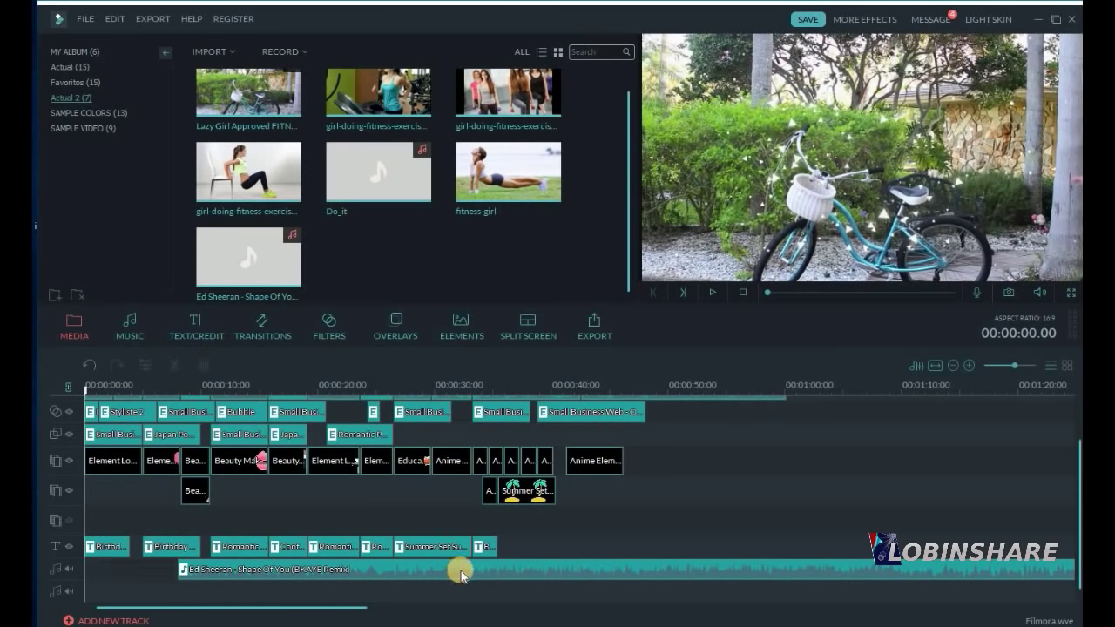
{"action": "key", "text": "Delete"}
{"action": "key", "text": "ctrl+z"}
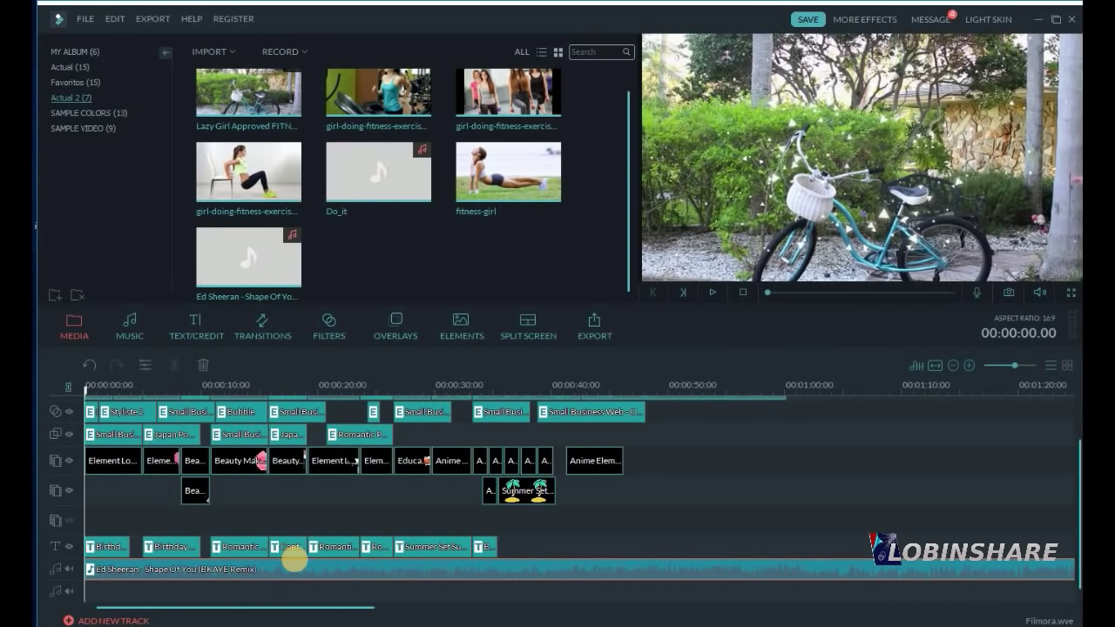
{"action": "left_click", "coordinate": [717, 296]}
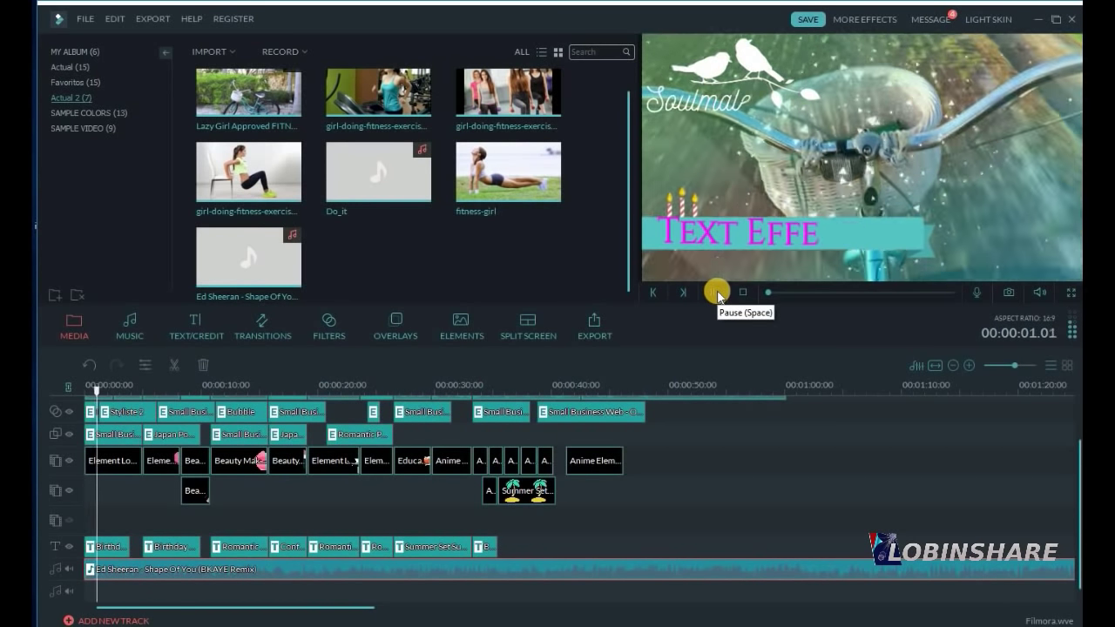
{"action": "left_click", "coordinate": [717, 296]}
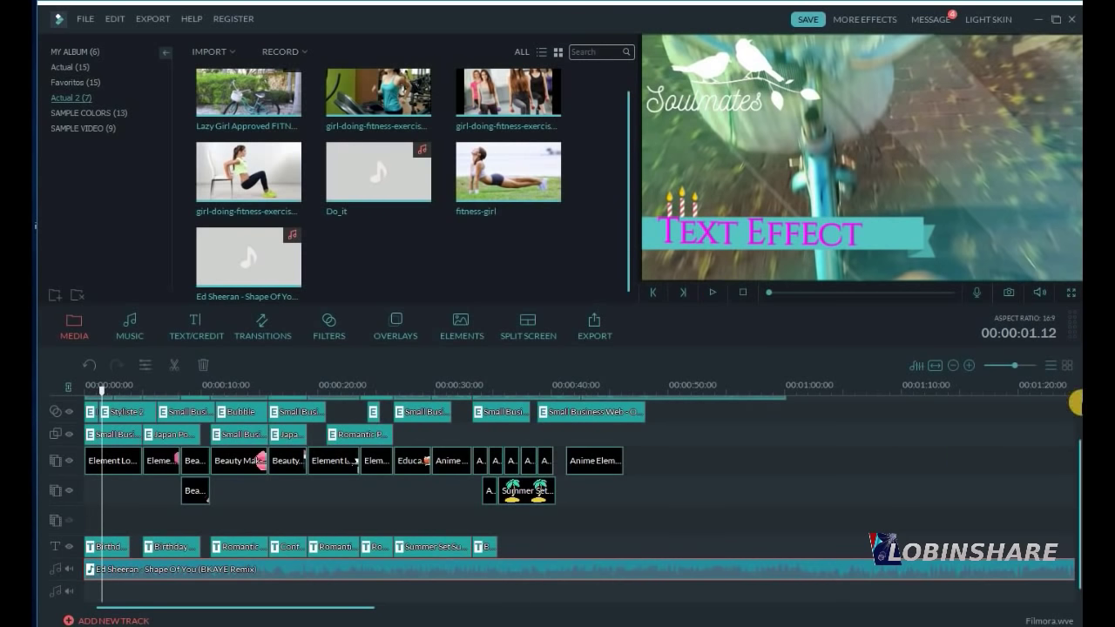
Split the last video clip on the main track at 00:00:49.20.
{"action": "scroll", "coordinate": [1071, 448], "scroll_direction": "up", "scroll_amount": 2}
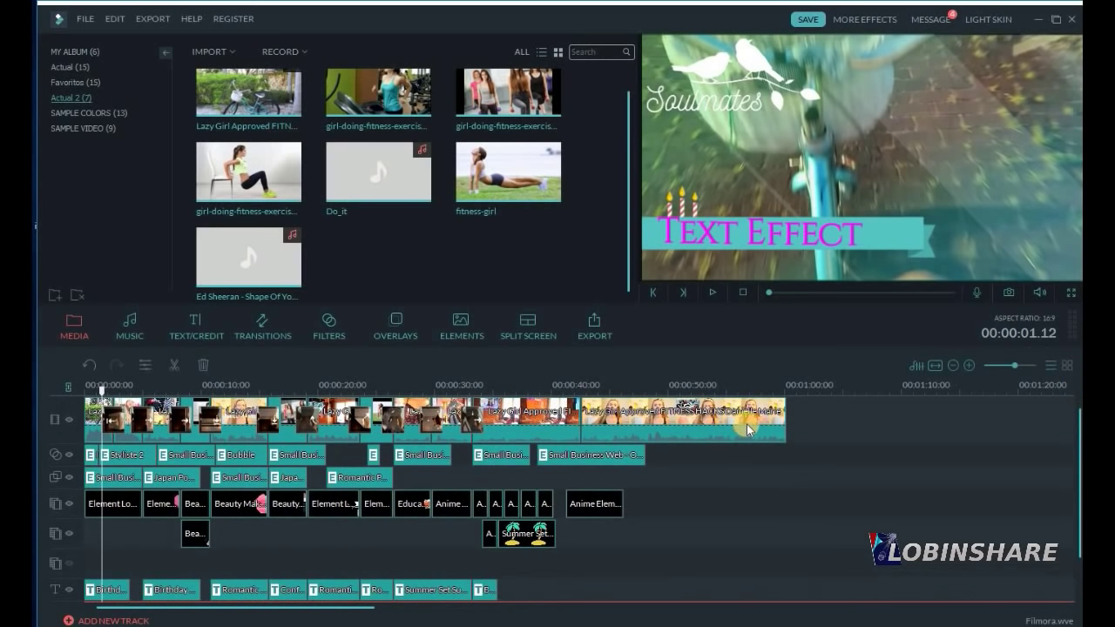
{"action": "left_click", "coordinate": [665, 389]}
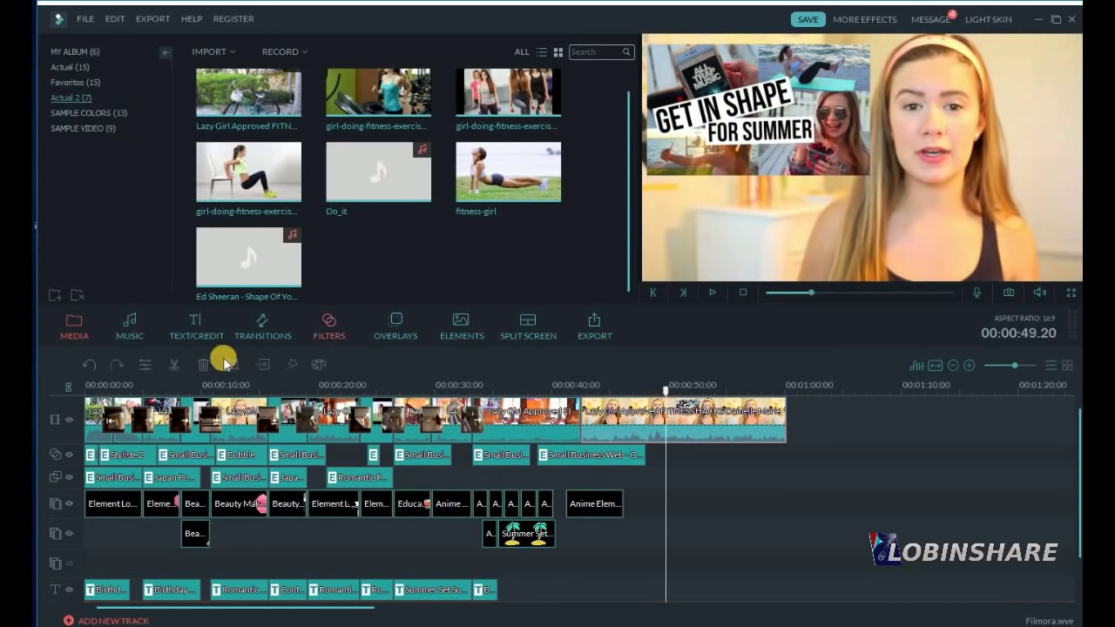
{"action": "left_click", "coordinate": [178, 368]}
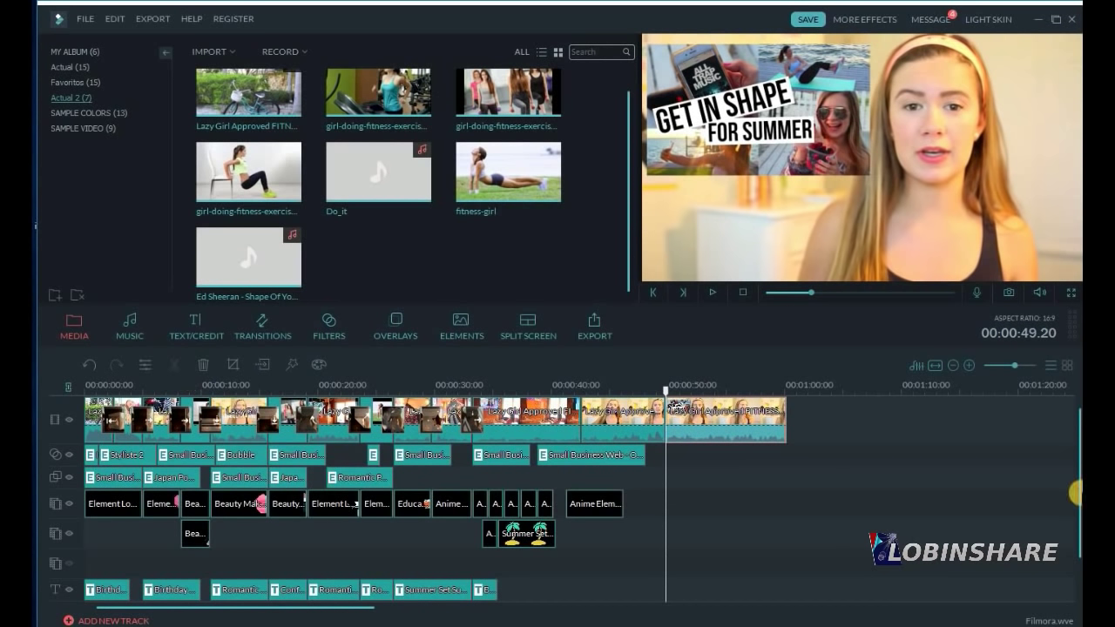
{"action": "scroll", "coordinate": [1077, 532], "scroll_direction": "down", "scroll_amount": 1}
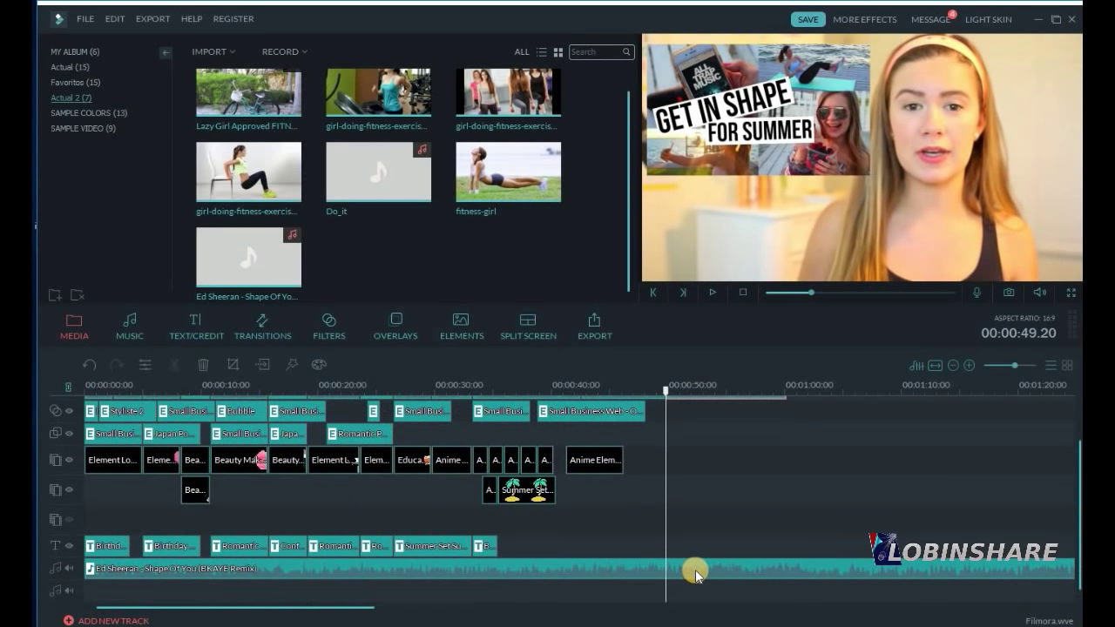
Split the Shape Of You song at 00:00:49.20, and delete its remainder and the video piece after that time.
{"action": "left_click", "coordinate": [696, 568]}
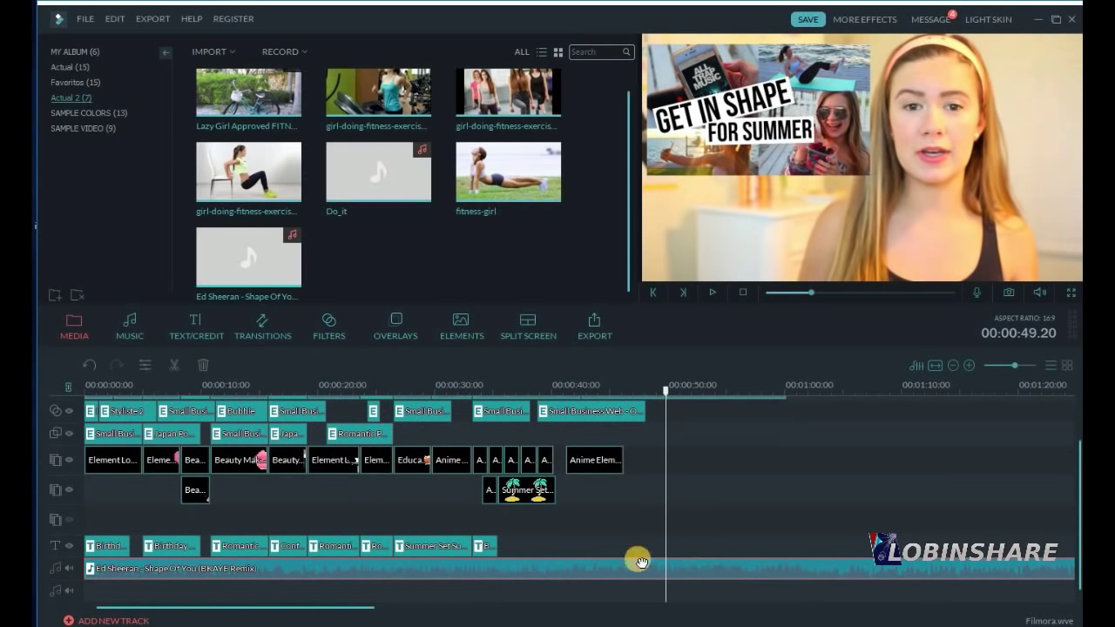
{"action": "left_click", "coordinate": [174, 364]}
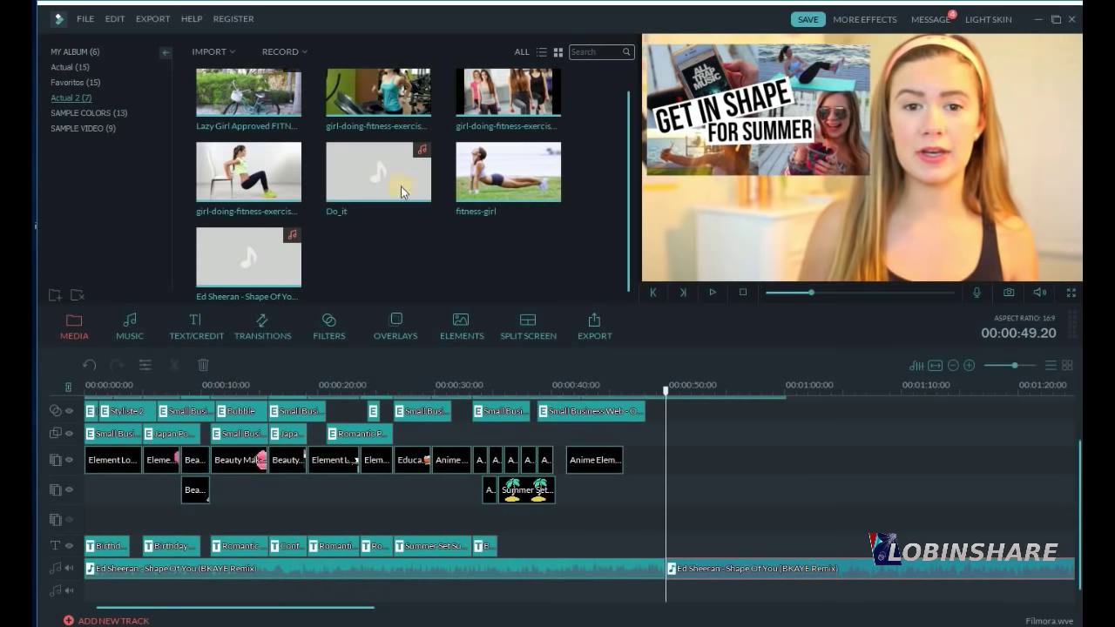
{"action": "left_click", "coordinate": [202, 365]}
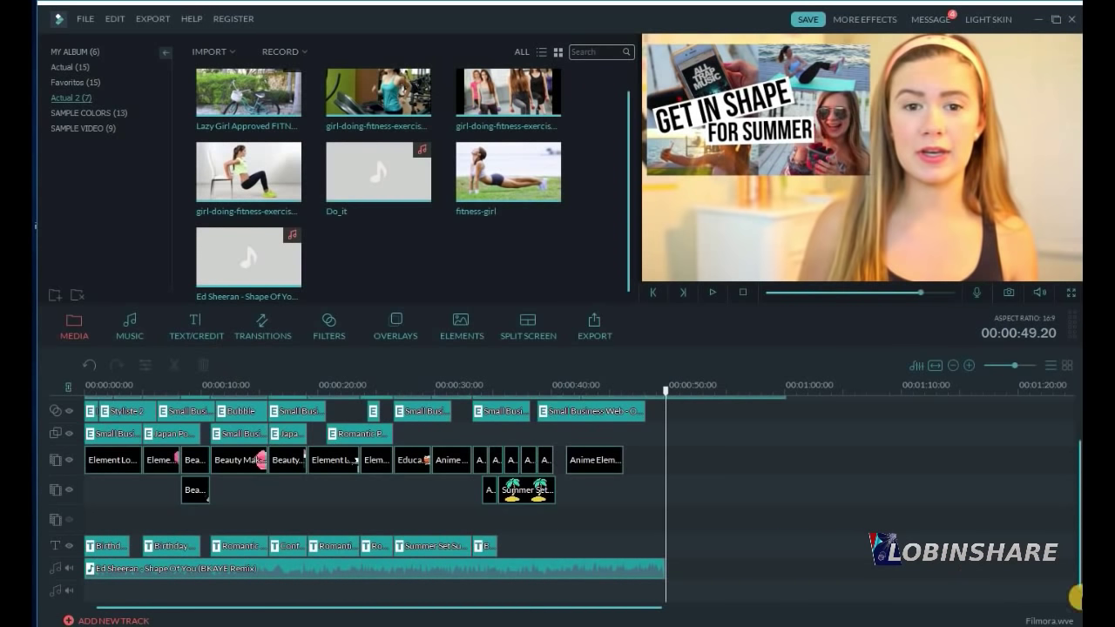
{"action": "left_click_drag", "start_coordinate": [1078, 568], "coordinate": [1076, 345]}
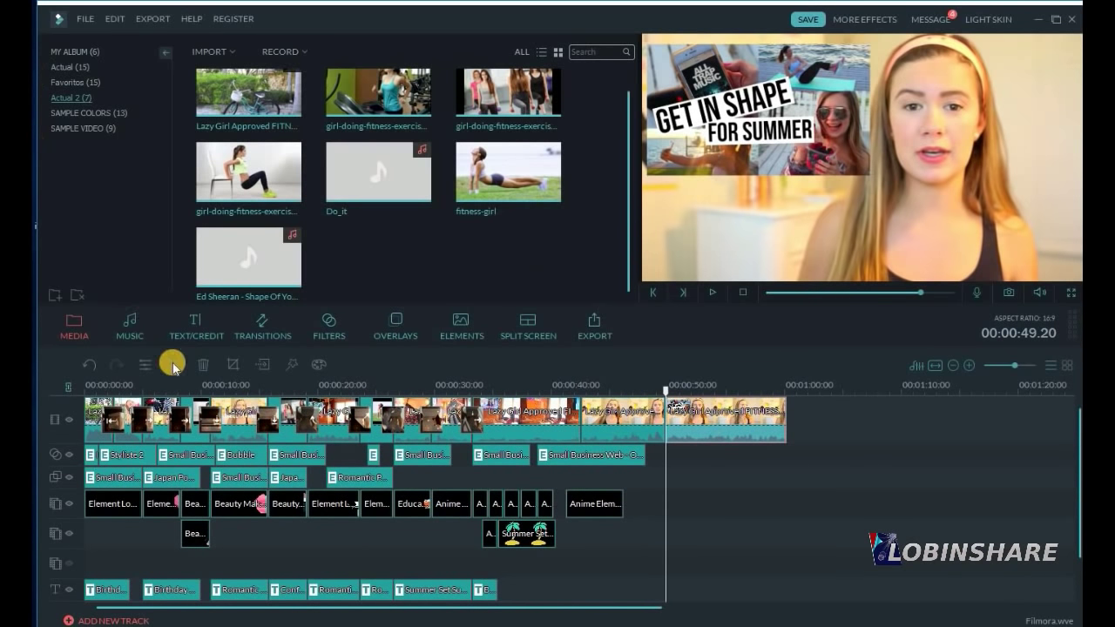
{"action": "left_click", "coordinate": [201, 366]}
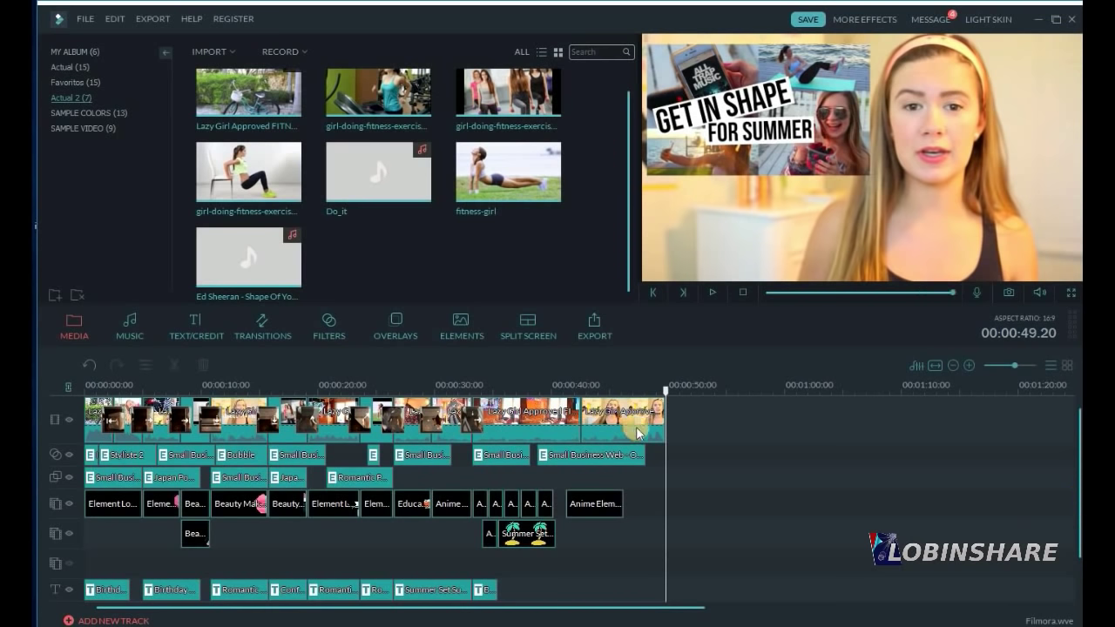
Play the closing seconds of the trimmed video to check the music and picture.
{"action": "scroll", "coordinate": [1078, 444], "scroll_direction": "down", "scroll_amount": 1}
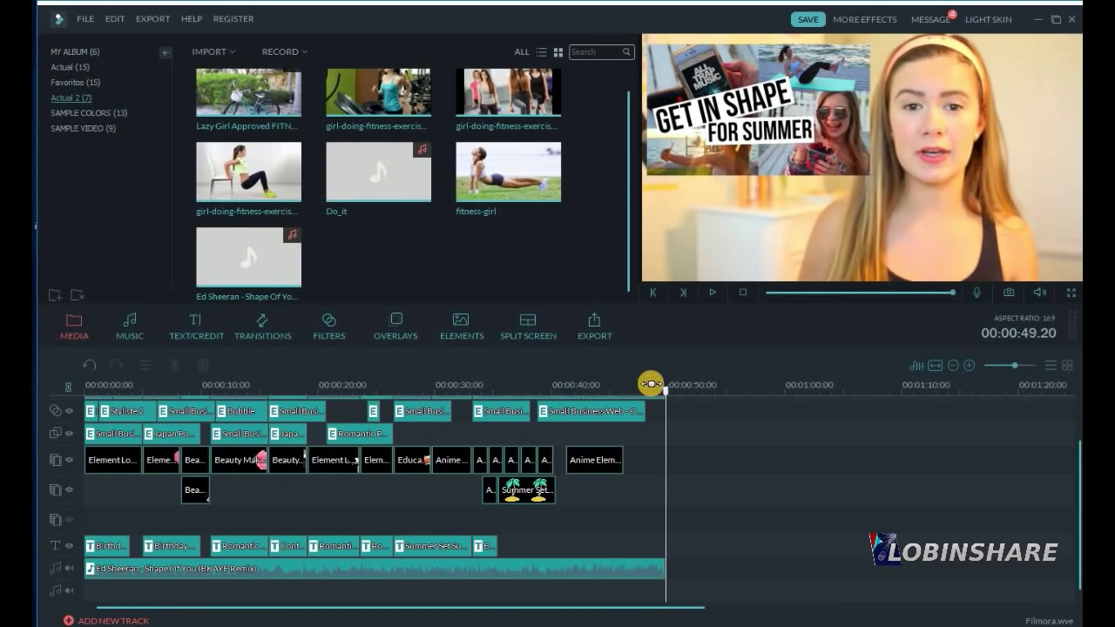
{"action": "left_click_drag", "start_coordinate": [651, 384], "coordinate": [647, 387]}
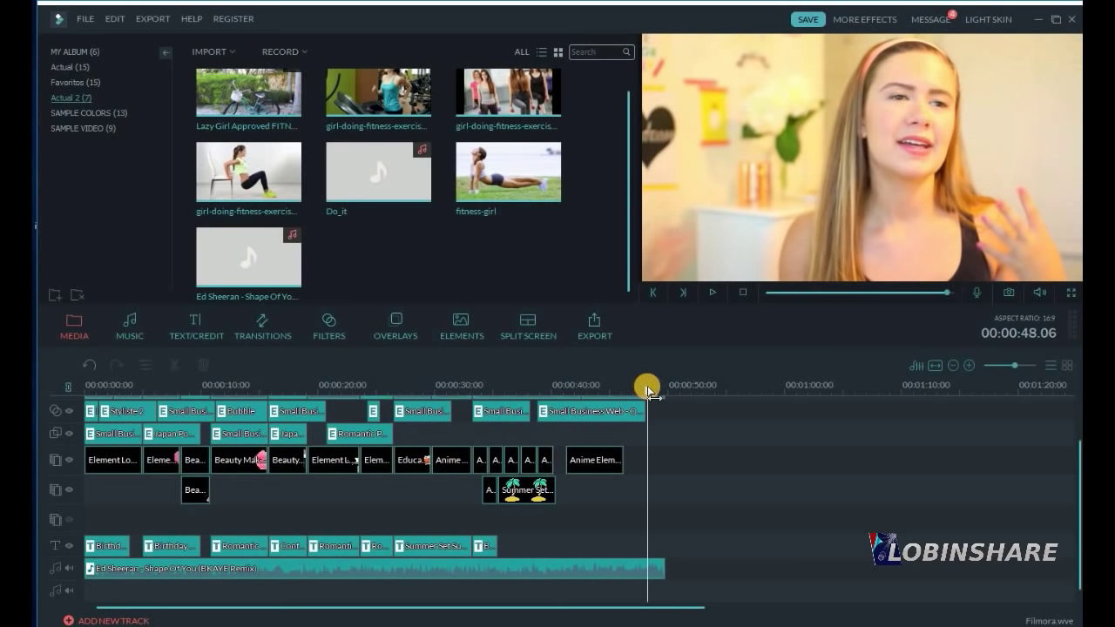
{"action": "left_click", "coordinate": [713, 292]}
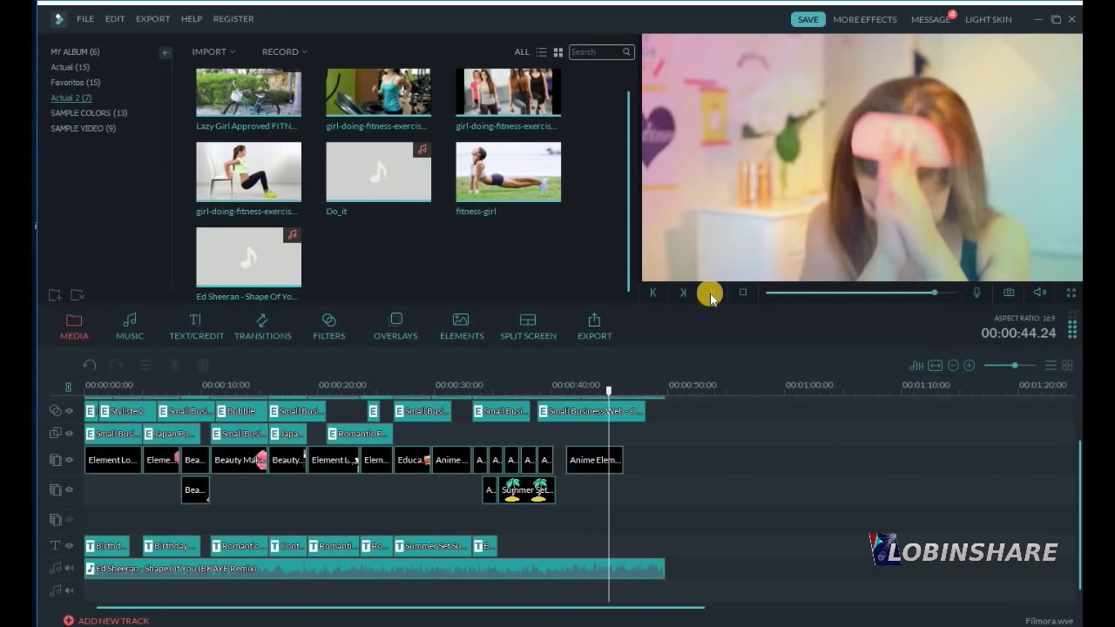
{"action": "left_click", "coordinate": [711, 293]}
{"action": "scroll", "coordinate": [1066, 373], "scroll_direction": "up", "scroll_amount": 2}
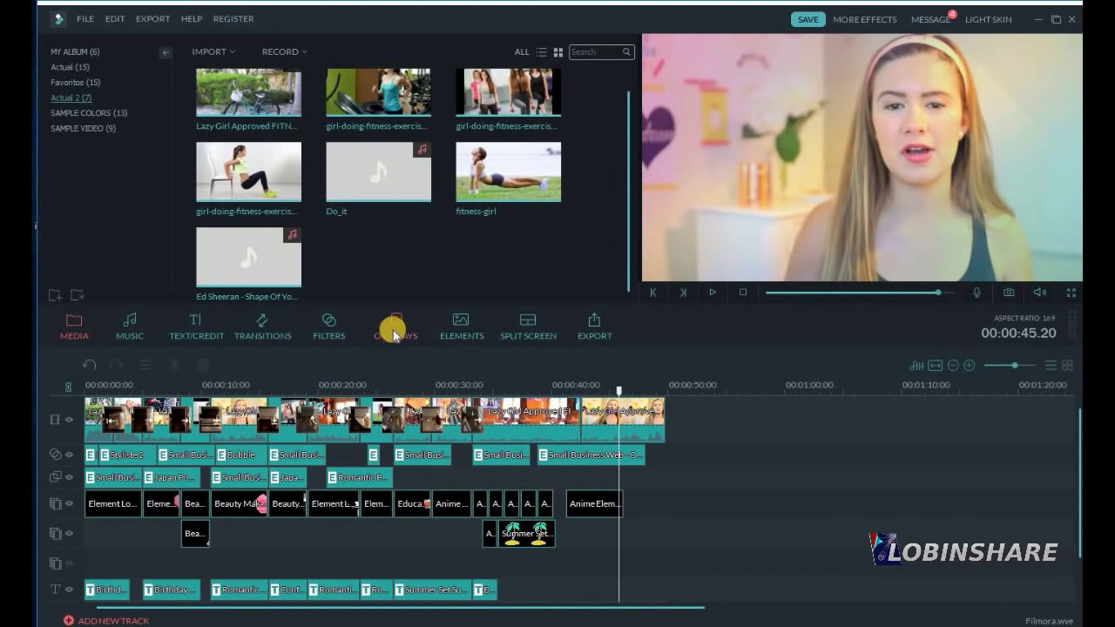
Mute the main-track video clip around 00:00:21 with the "Go on Girl !!!" title, and replay it from about 00:00:19.23.
{"action": "left_click", "coordinate": [320, 389]}
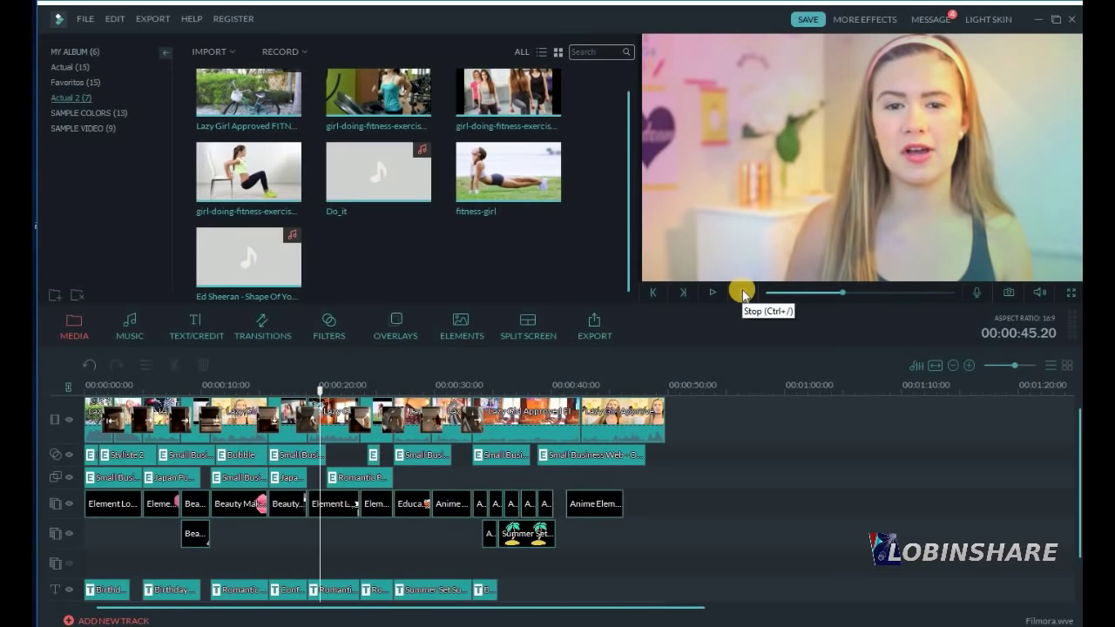
{"action": "left_click", "coordinate": [711, 293]}
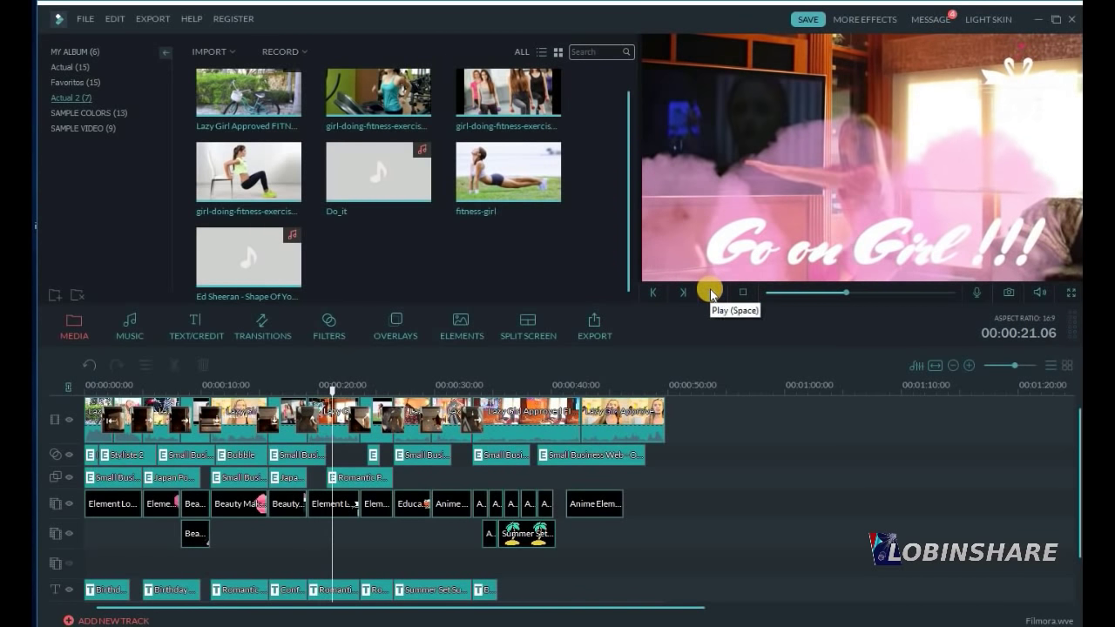
{"action": "left_click", "coordinate": [342, 404]}
{"action": "left_click", "coordinate": [342, 404]}
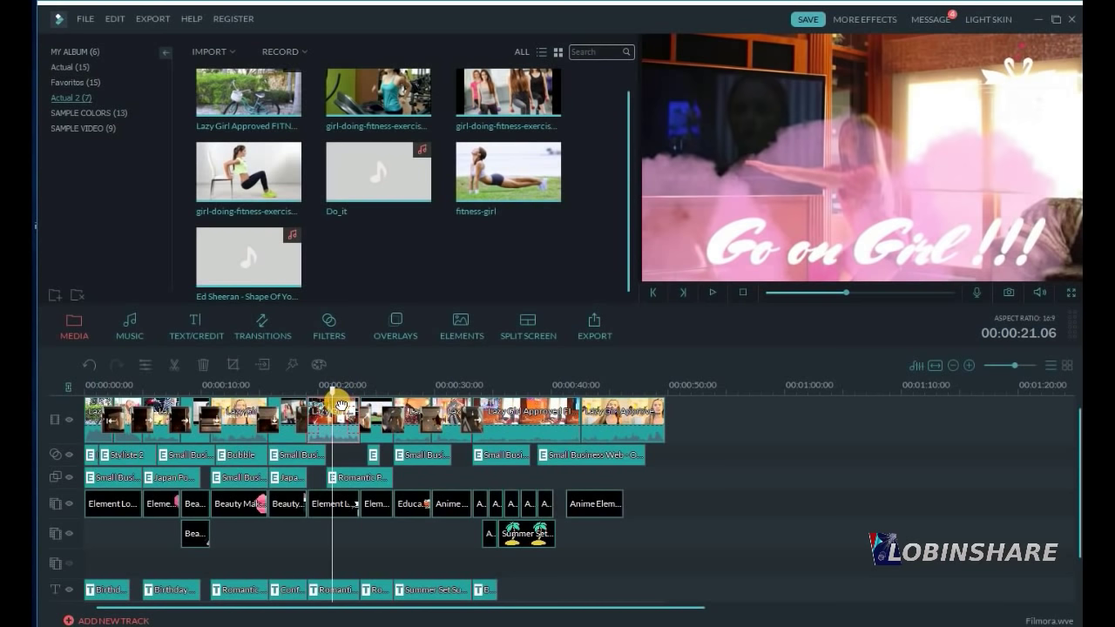
{"action": "right_click", "coordinate": [339, 406]}
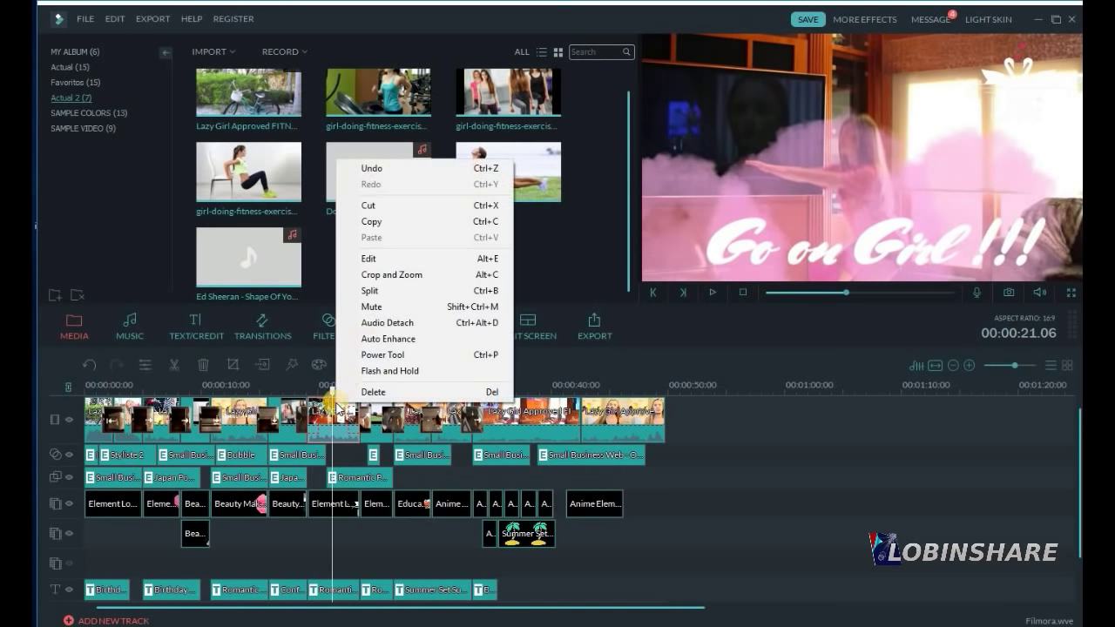
{"action": "left_click", "coordinate": [401, 308]}
{"action": "left_click_drag", "start_coordinate": [323, 389], "coordinate": [317, 397]}
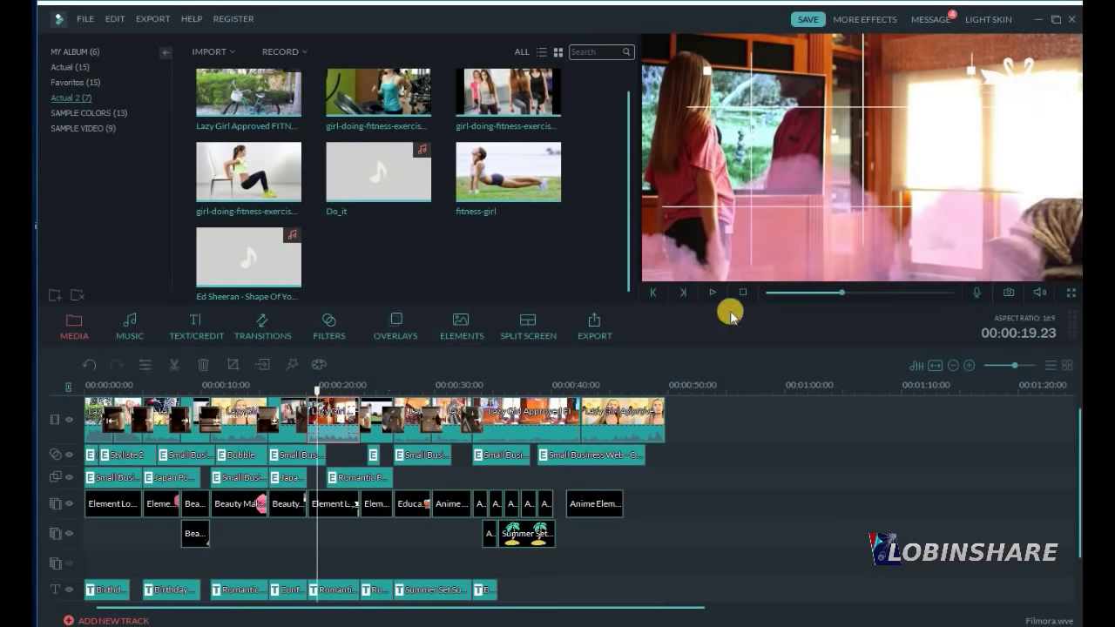
{"action": "left_click", "coordinate": [713, 294]}
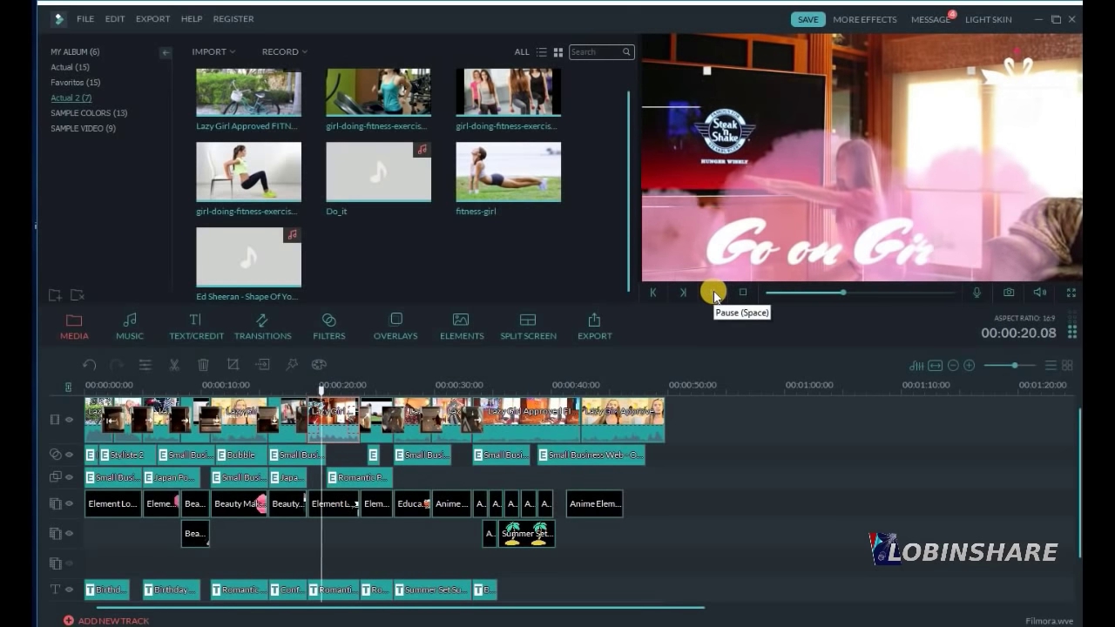
{"action": "left_click", "coordinate": [715, 296]}
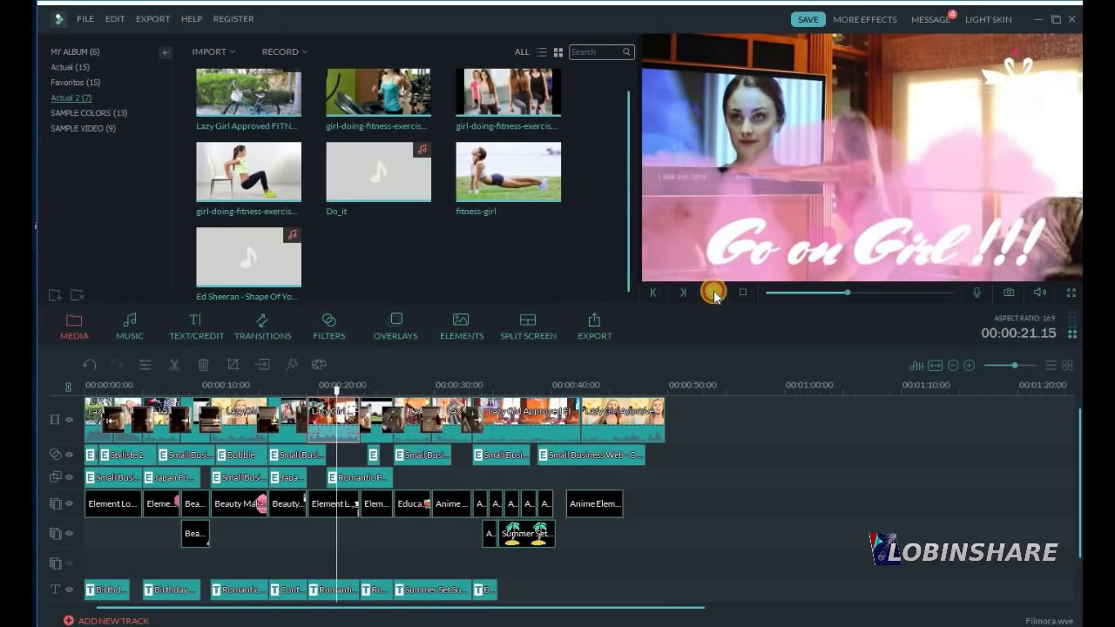
Give the Shape Of You song a fade-out of about 1.92 s and apply it.
{"action": "scroll", "coordinate": [1076, 497], "scroll_direction": "down", "scroll_amount": 1}
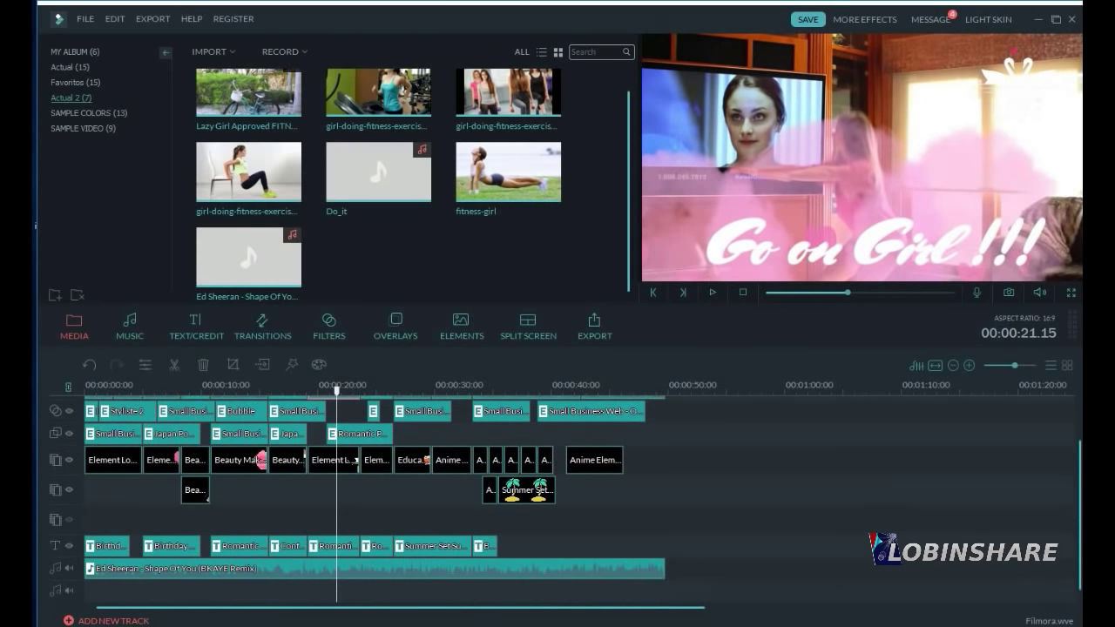
{"action": "left_click", "coordinate": [643, 571]}
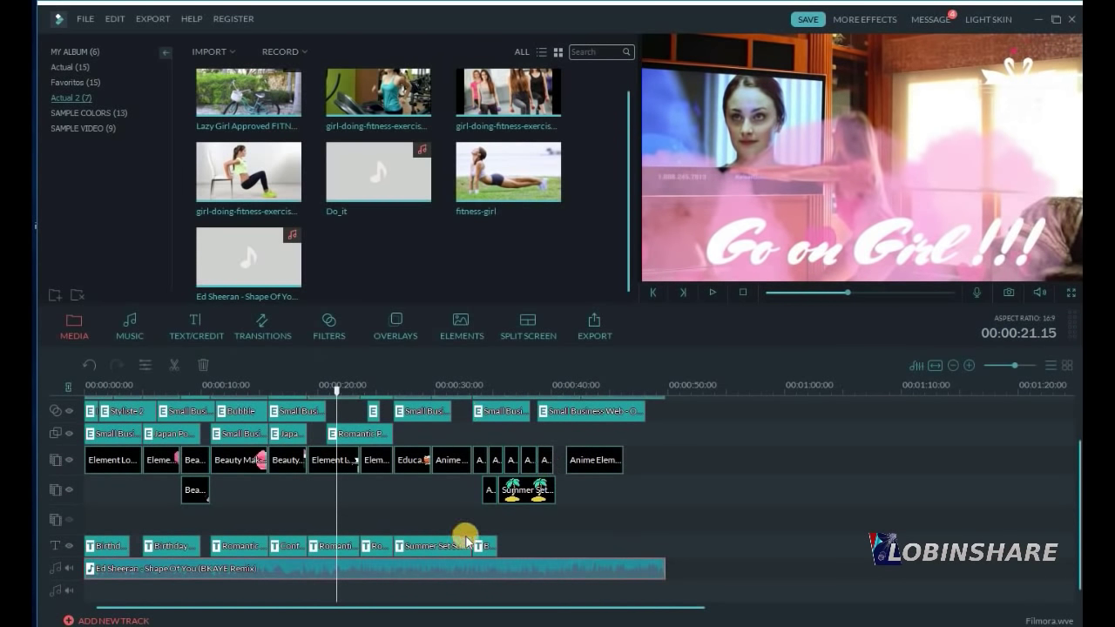
{"action": "left_click", "coordinate": [144, 362]}
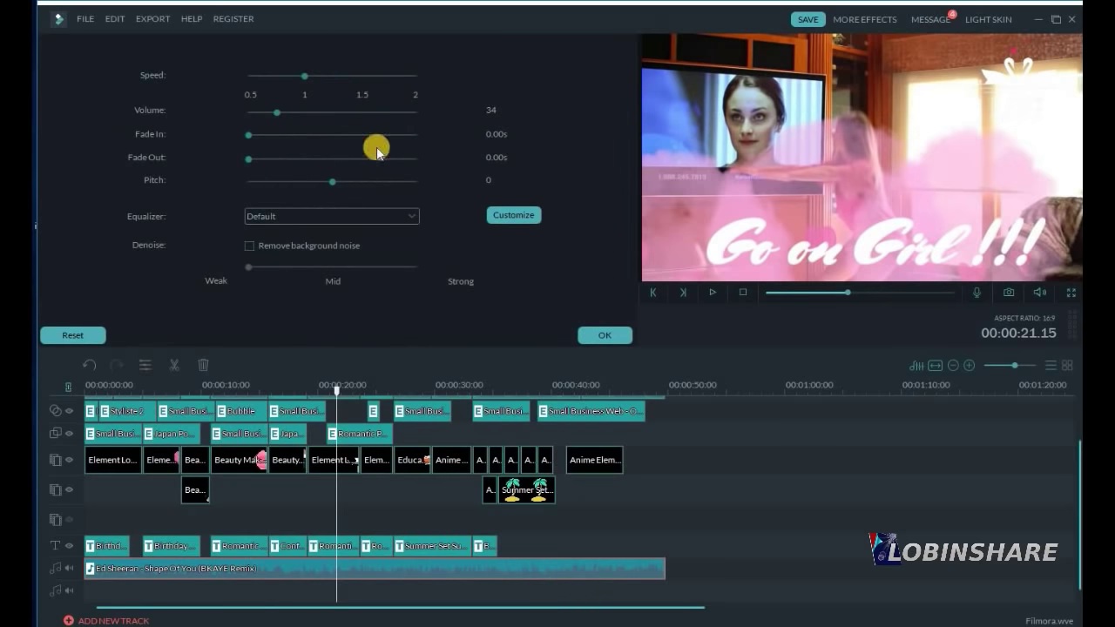
{"action": "left_click_drag", "start_coordinate": [249, 159], "coordinate": [314, 171]}
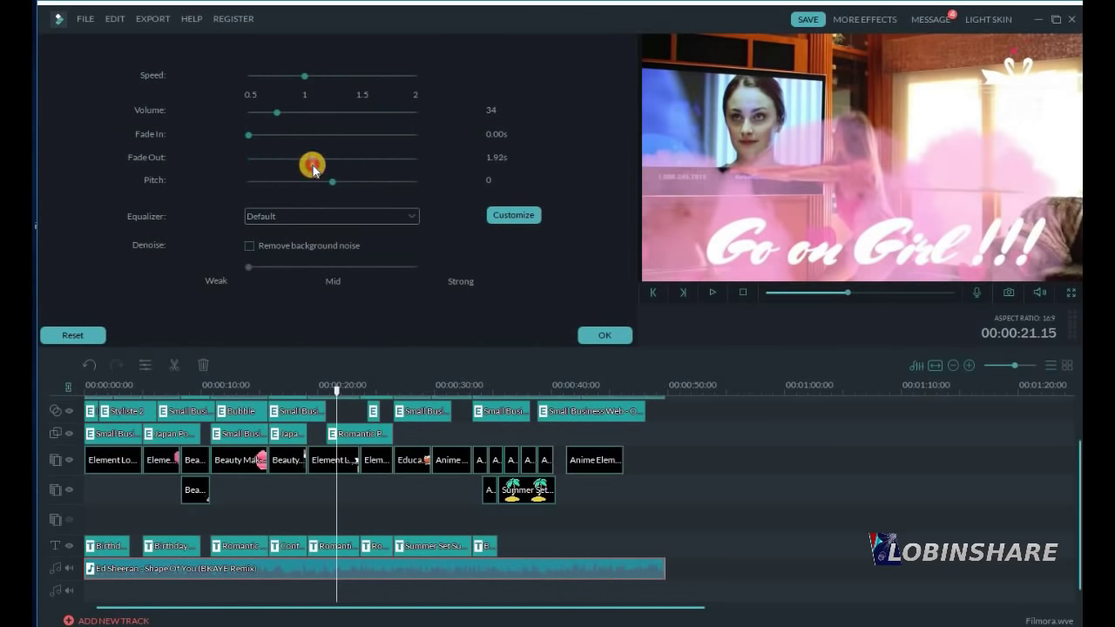
{"action": "left_click", "coordinate": [592, 334]}
Start exporting the project, choose the MP4 format and name the output "How to use Filmora".
{"action": "left_click_drag", "start_coordinate": [1078, 553], "coordinate": [1078, 366]}
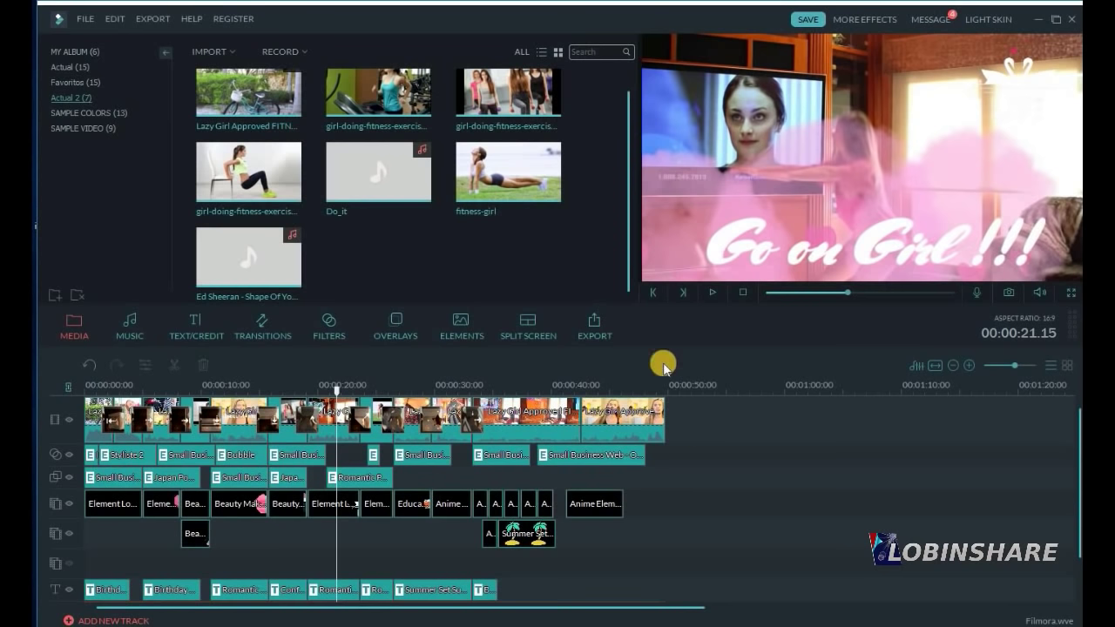
{"action": "left_click", "coordinate": [596, 329]}
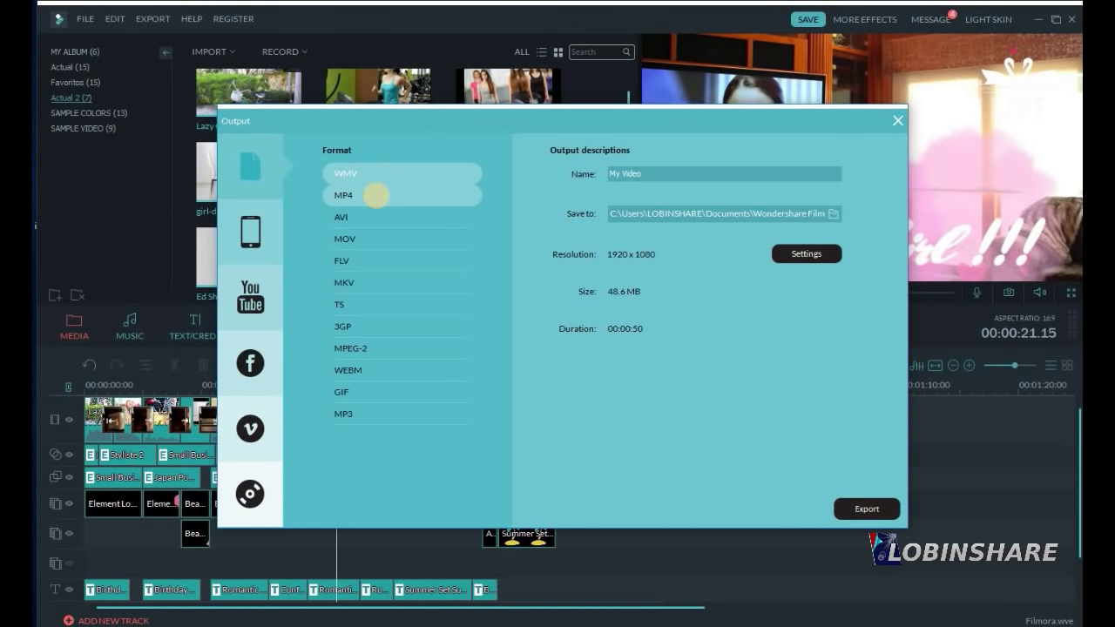
{"action": "left_click", "coordinate": [371, 415]}
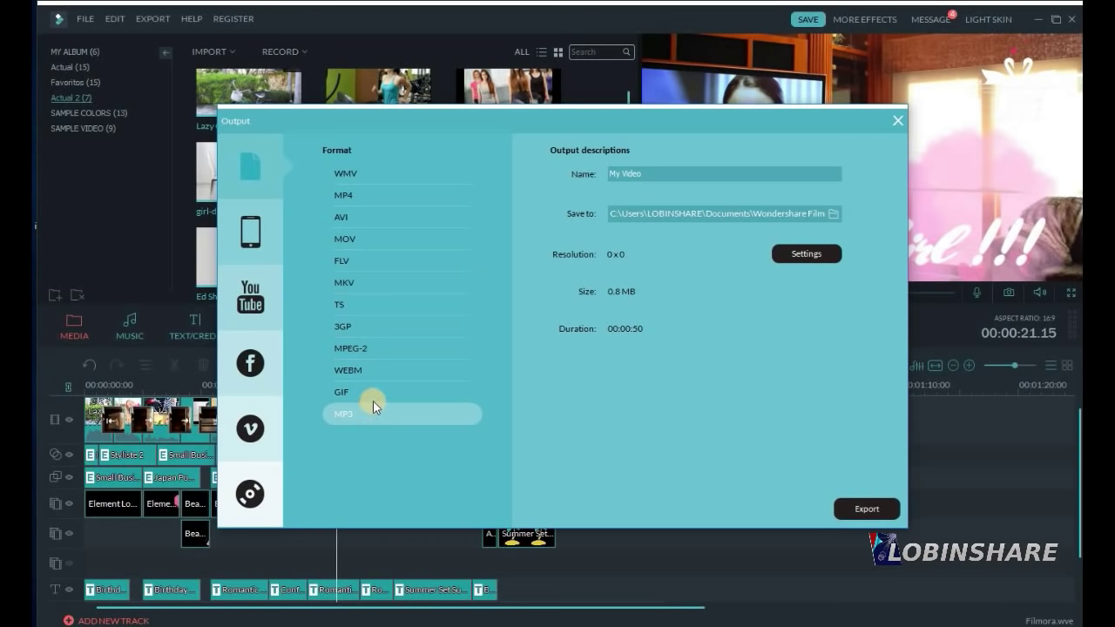
{"action": "left_click", "coordinate": [415, 195]}
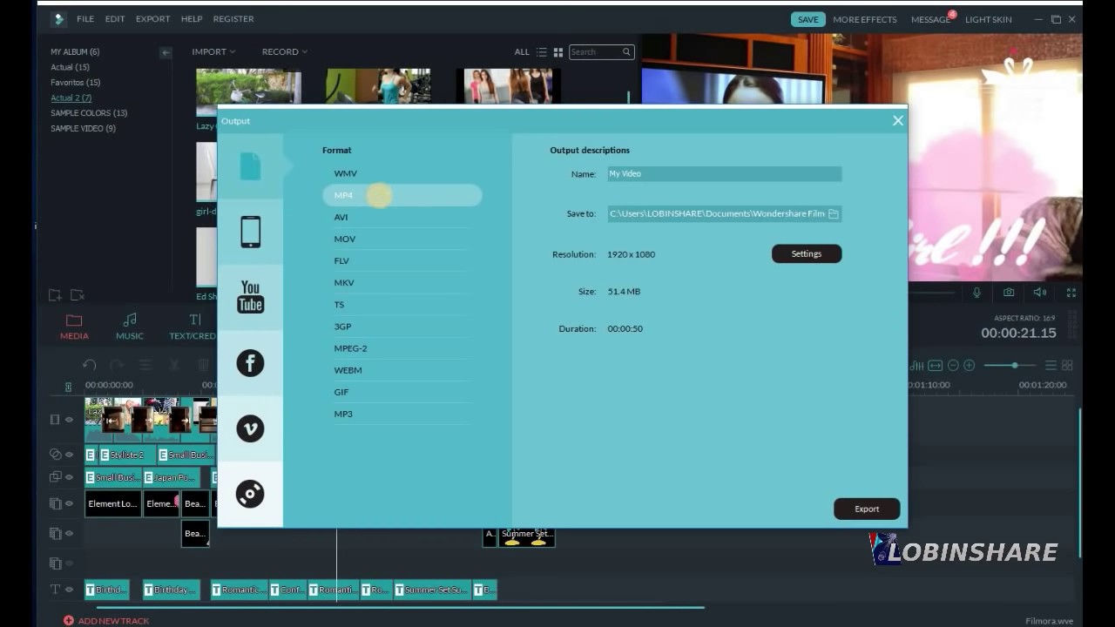
{"action": "left_click", "coordinate": [654, 172]}
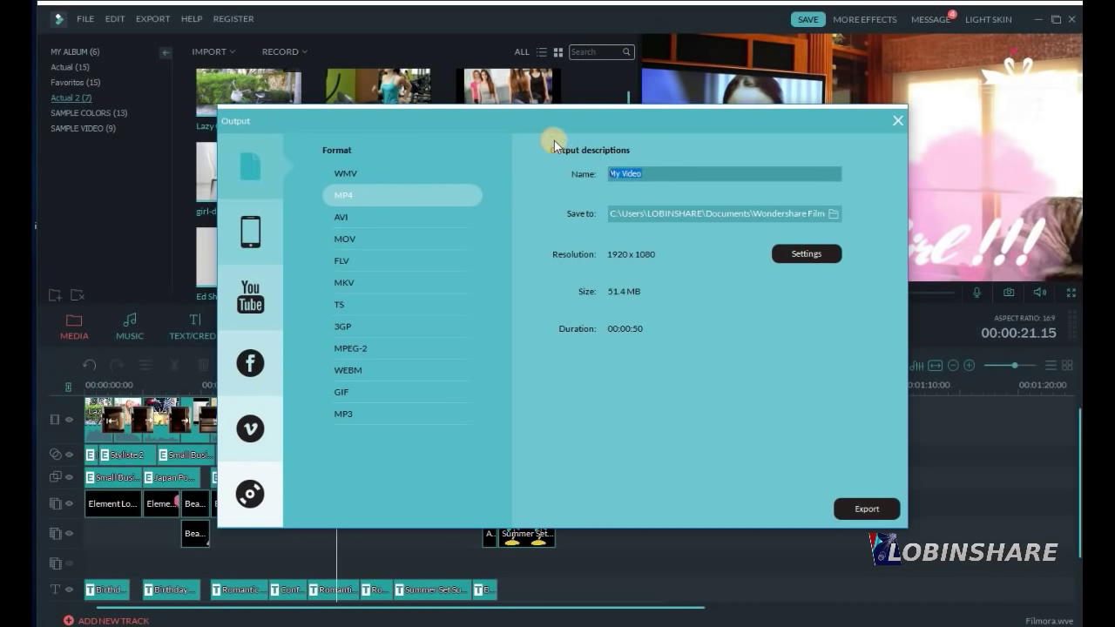
{"action": "type", "text": "How to use Filmora"}
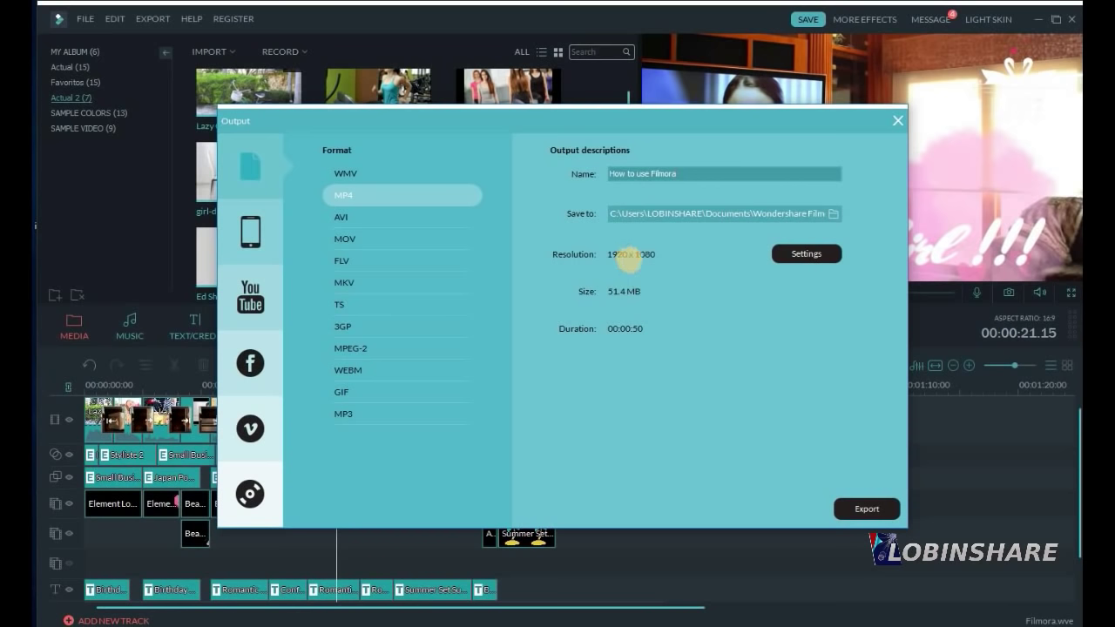
Try the 1280 x 720 resolution in the MP4 settings, settle on 1920 x 1080 and confirm the settings.
{"action": "left_click", "coordinate": [810, 254]}
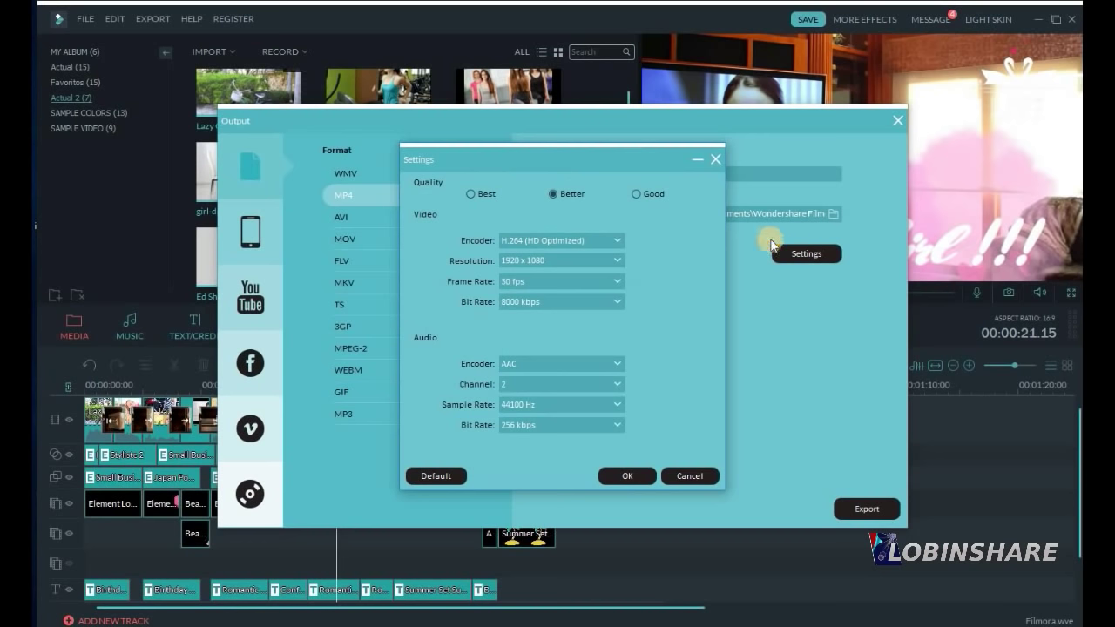
{"action": "left_click", "coordinate": [620, 262]}
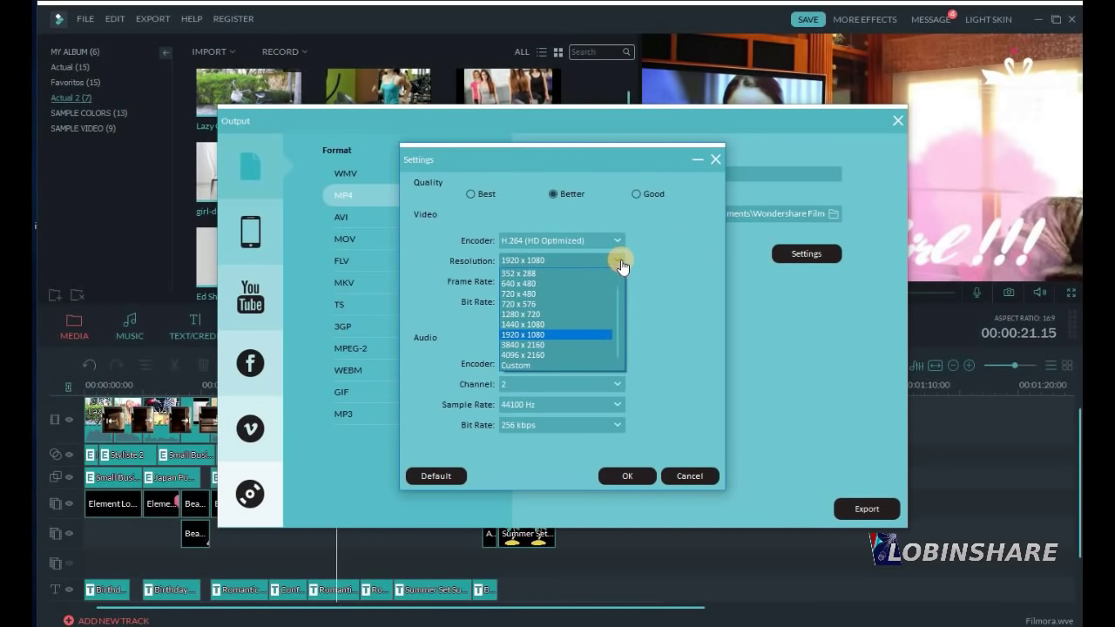
{"action": "left_click", "coordinate": [593, 313]}
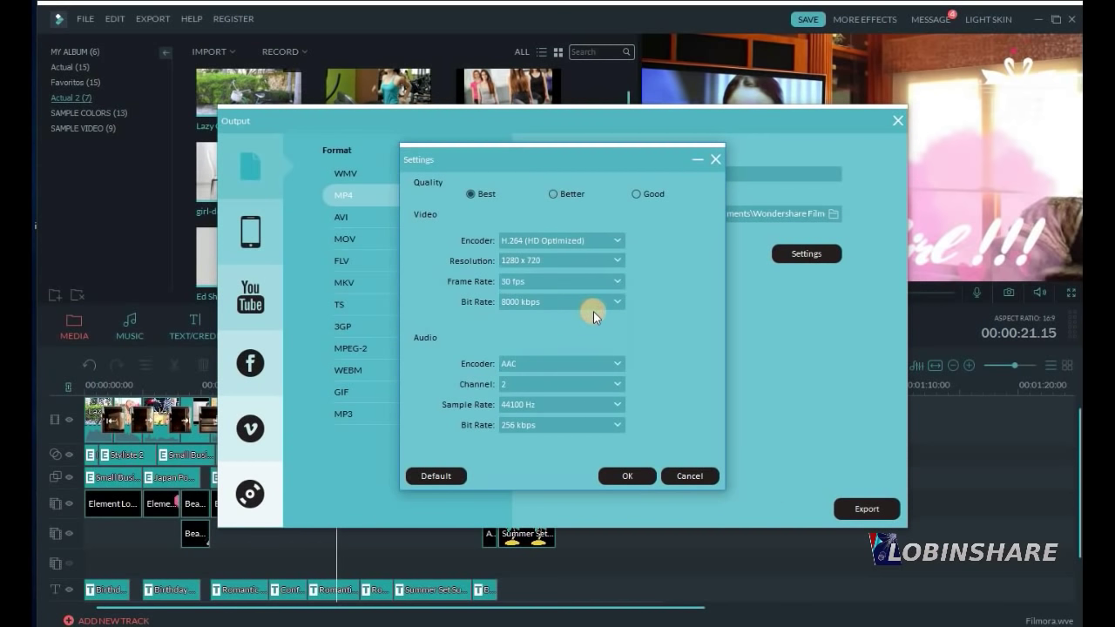
{"action": "left_click", "coordinate": [617, 260]}
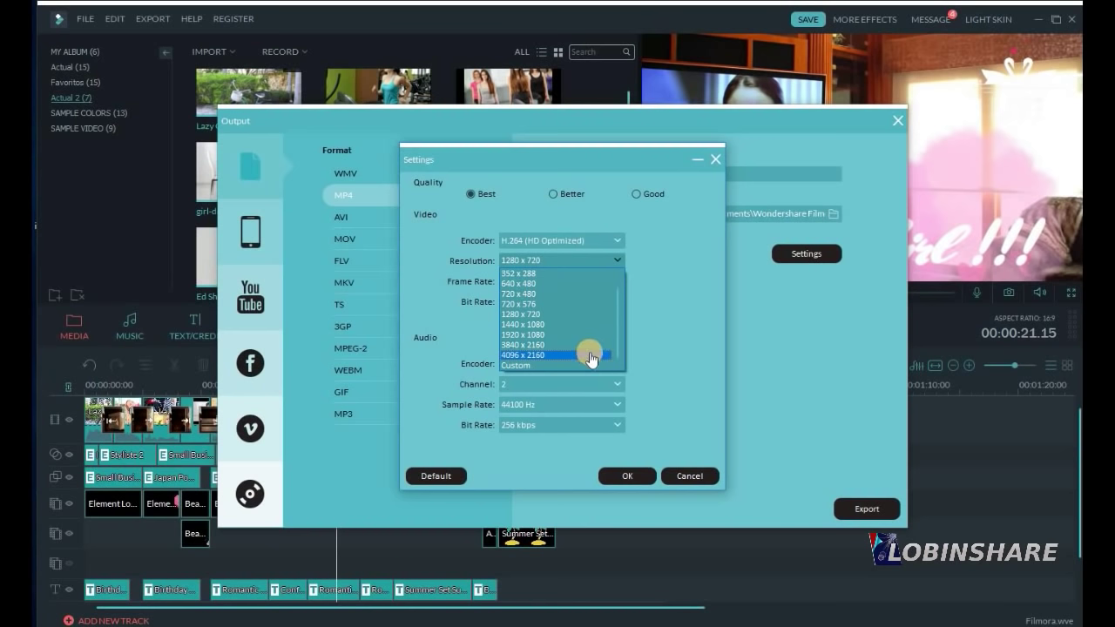
{"action": "left_click", "coordinate": [598, 335]}
{"action": "left_click", "coordinate": [627, 475]}
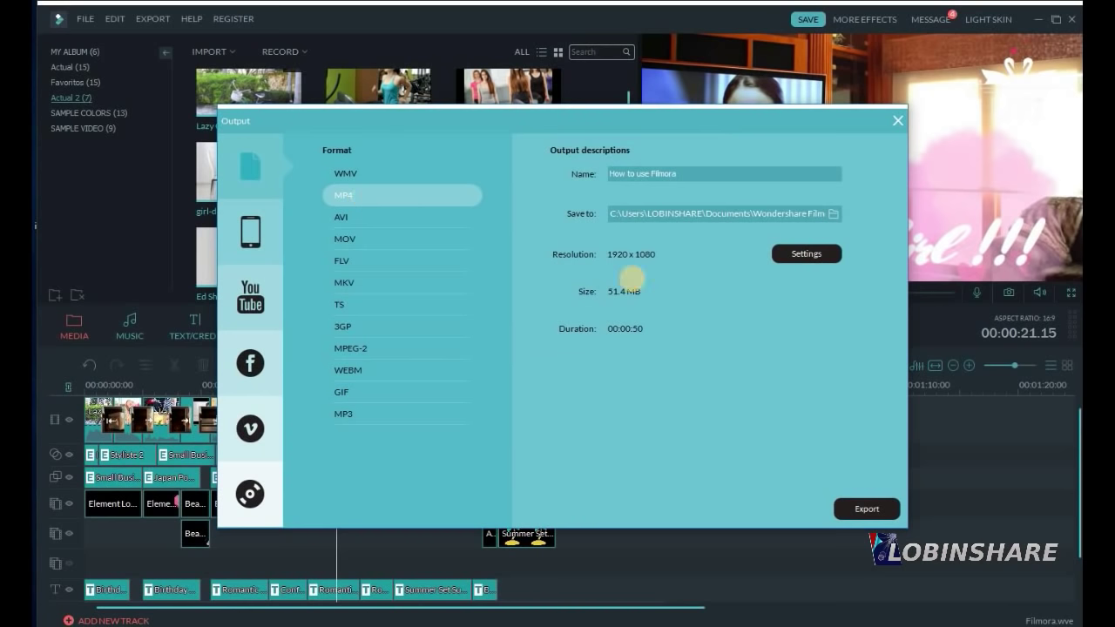
Export the video as MP4 and show the finished file in its output folder.
{"action": "left_click", "coordinate": [867, 509]}
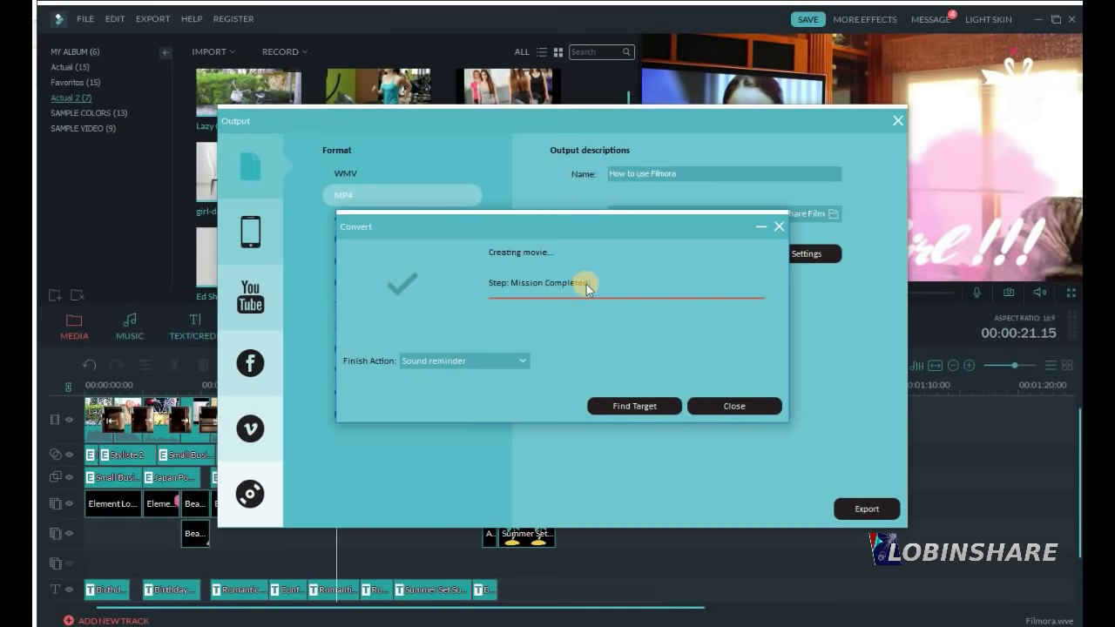
{"action": "left_click", "coordinate": [633, 408]}
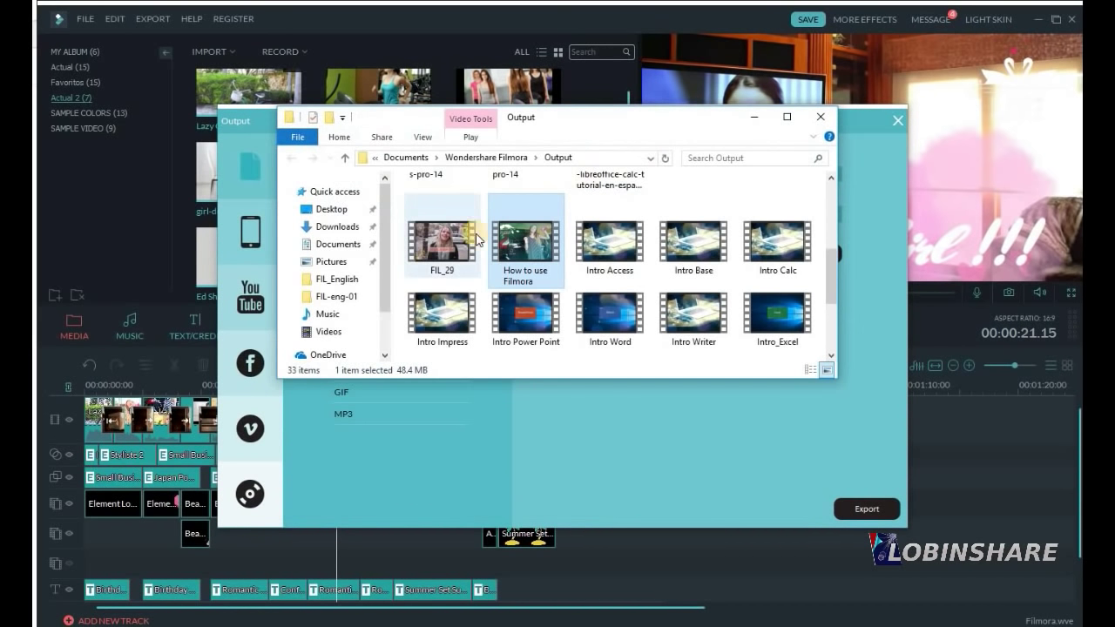